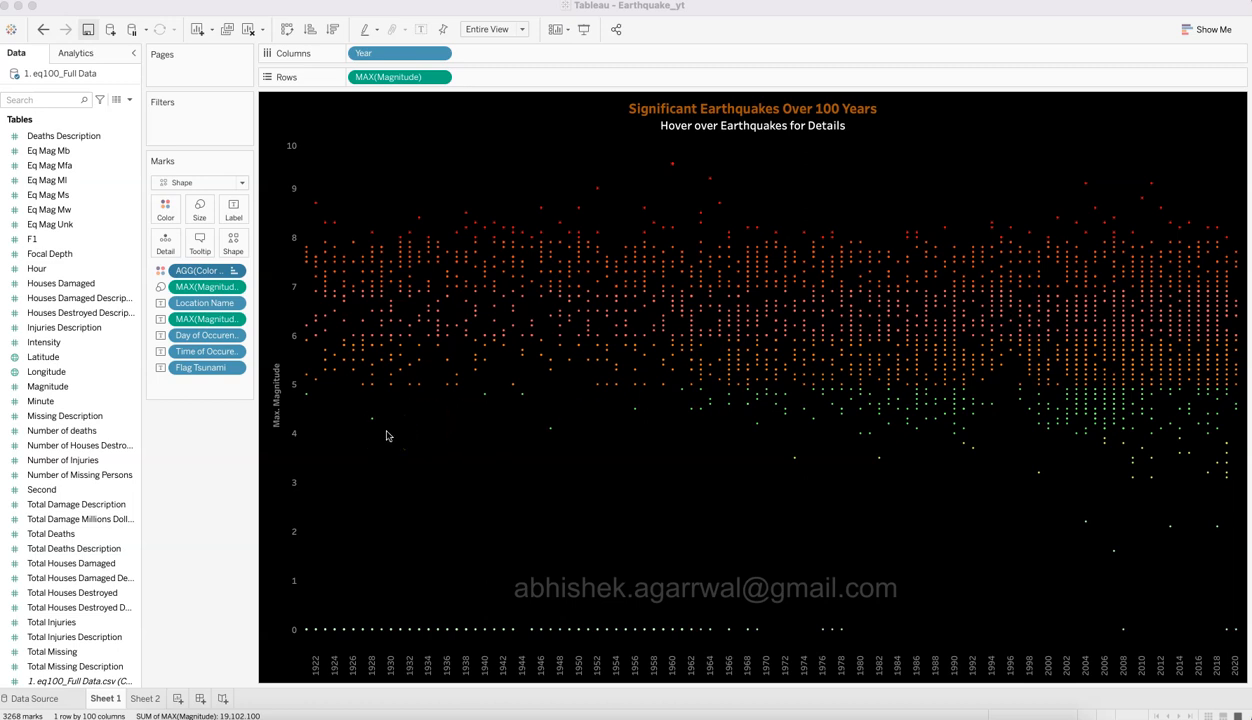
Step: Examine the Earthquakes of 100 Years reference dashboard, including its magnitude timeline and earthquake distribution histogram
key("super+Tab")
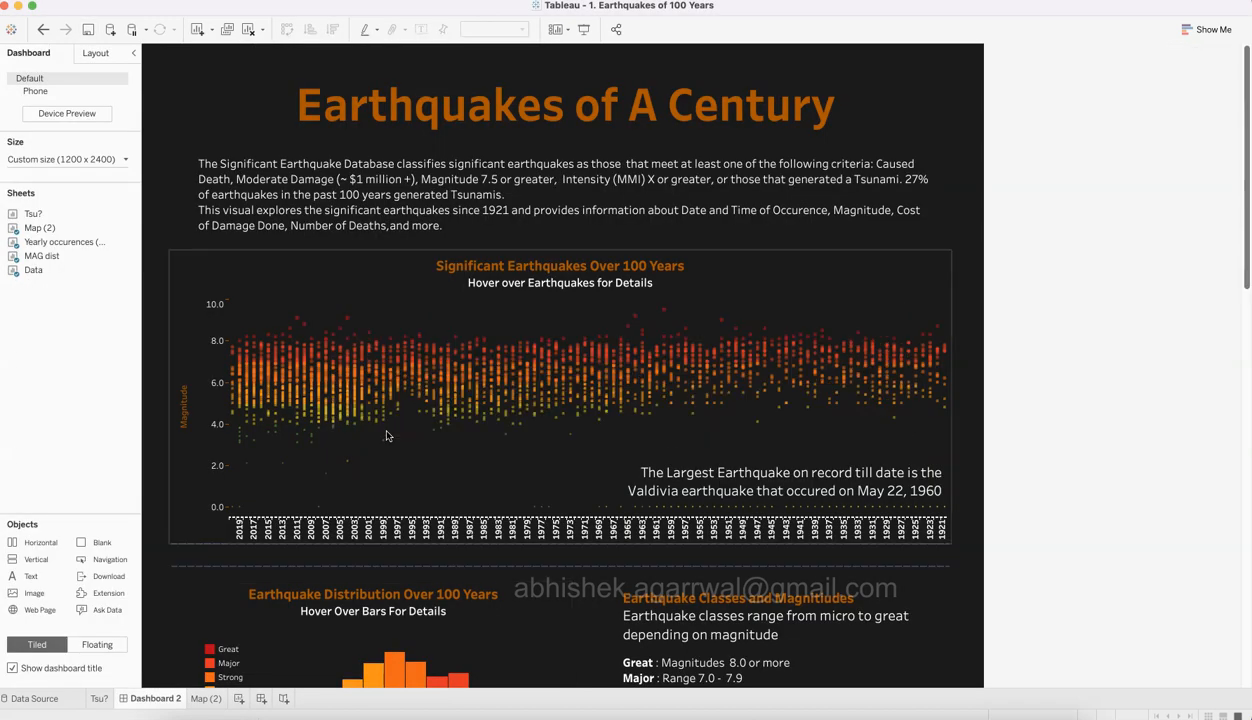
scroll(388, 436, "down", 5)
mouse_move(513, 272)
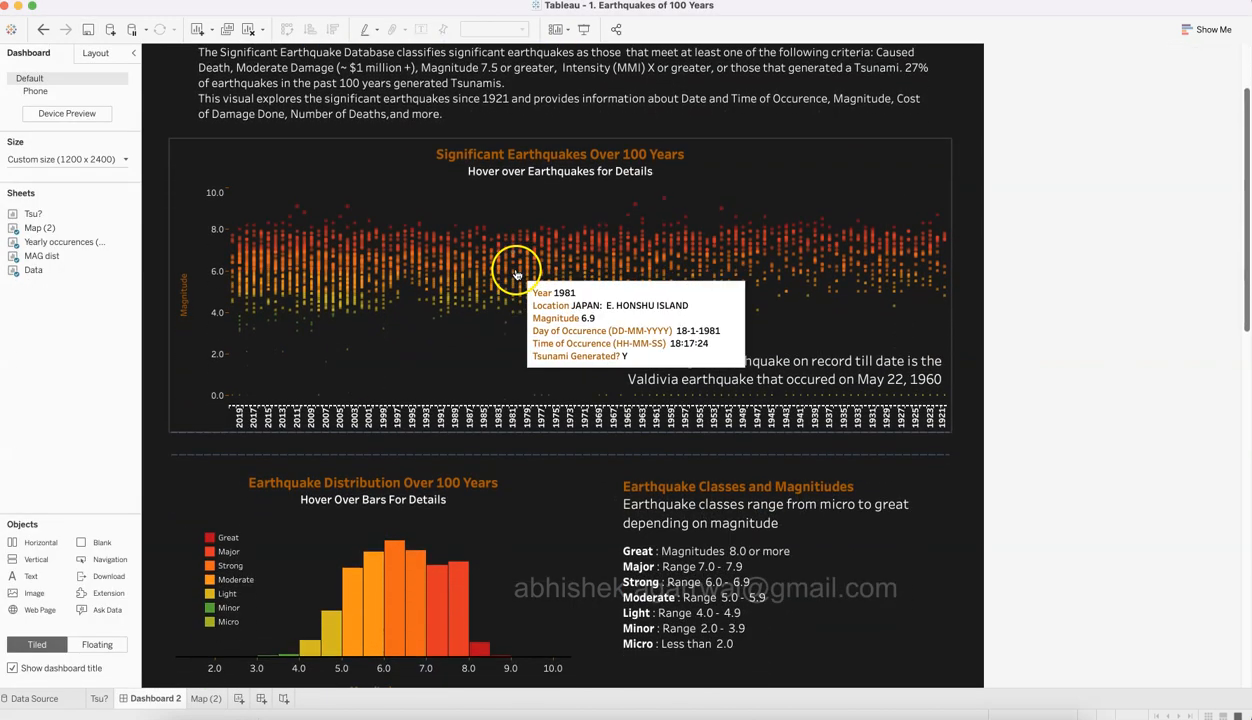
scroll(500, 290, "down", 6)
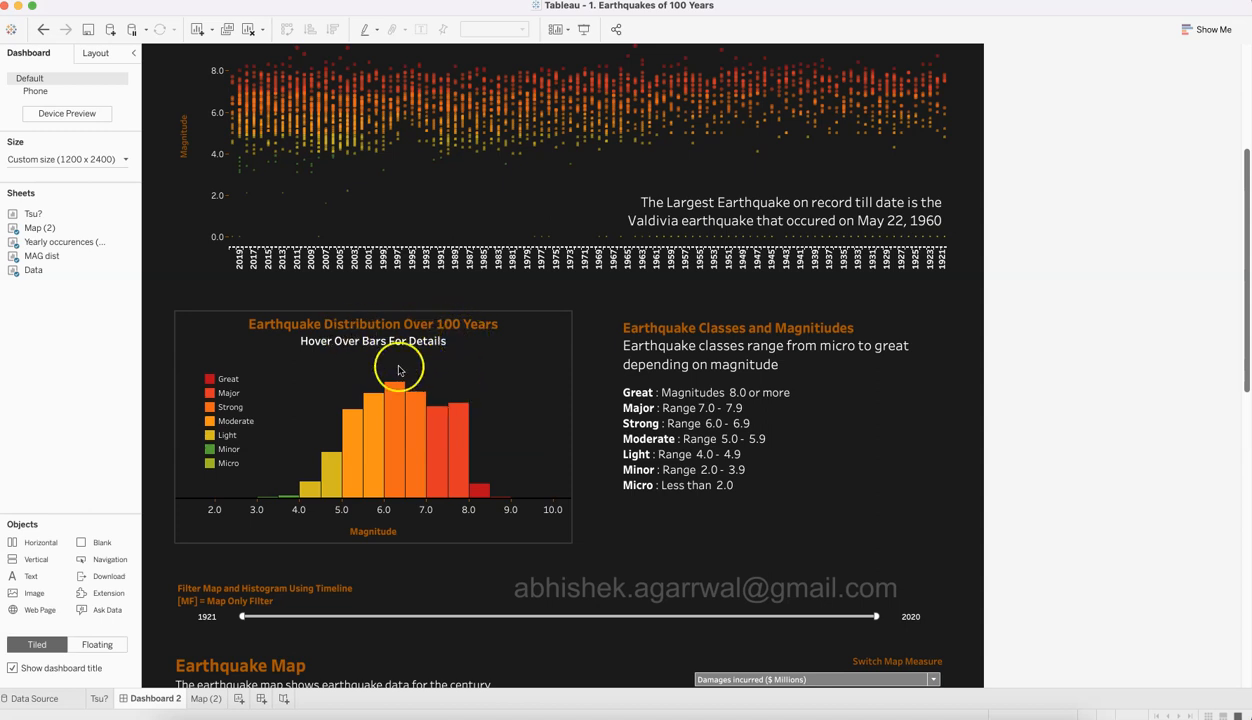
mouse_move(383, 483)
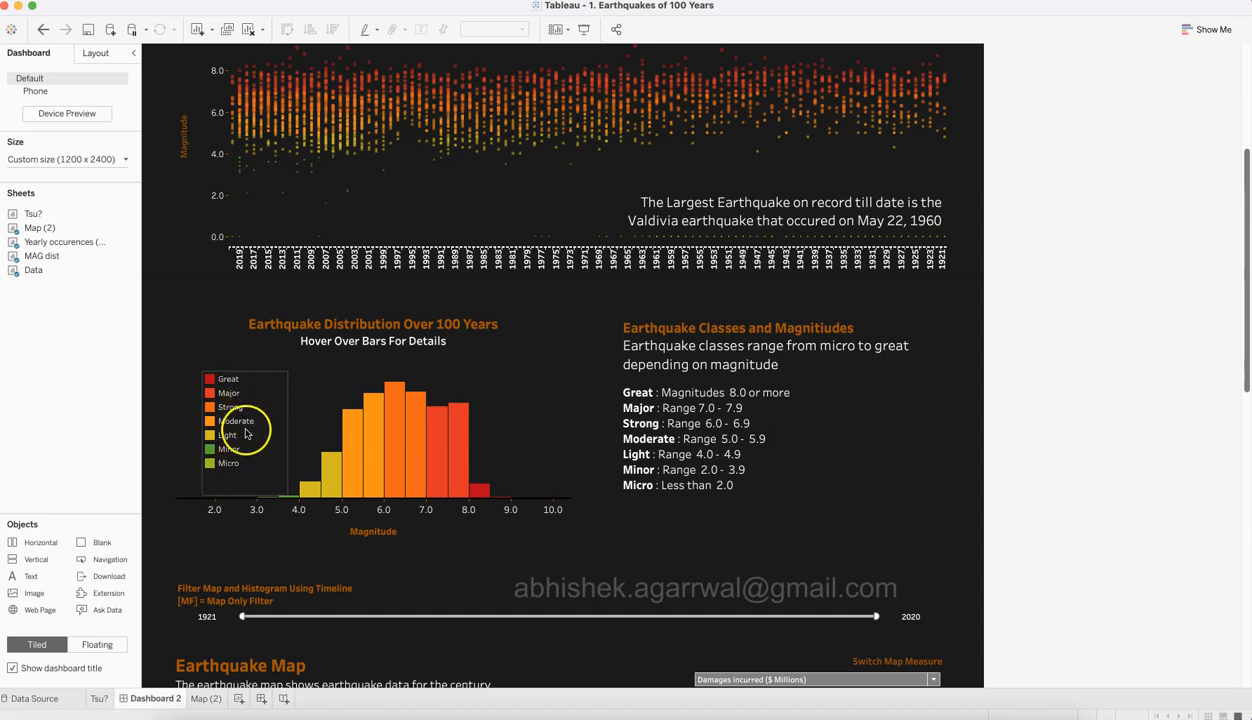
mouse_move(396, 144)
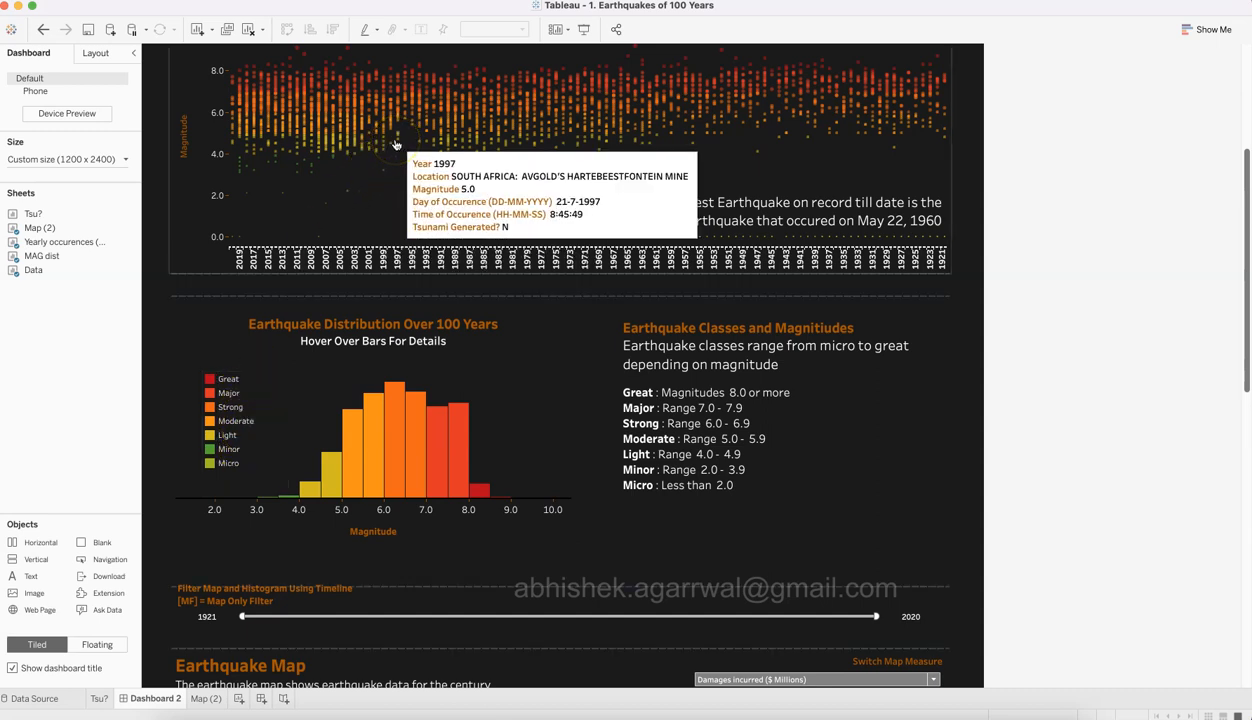
mouse_move(368, 428)
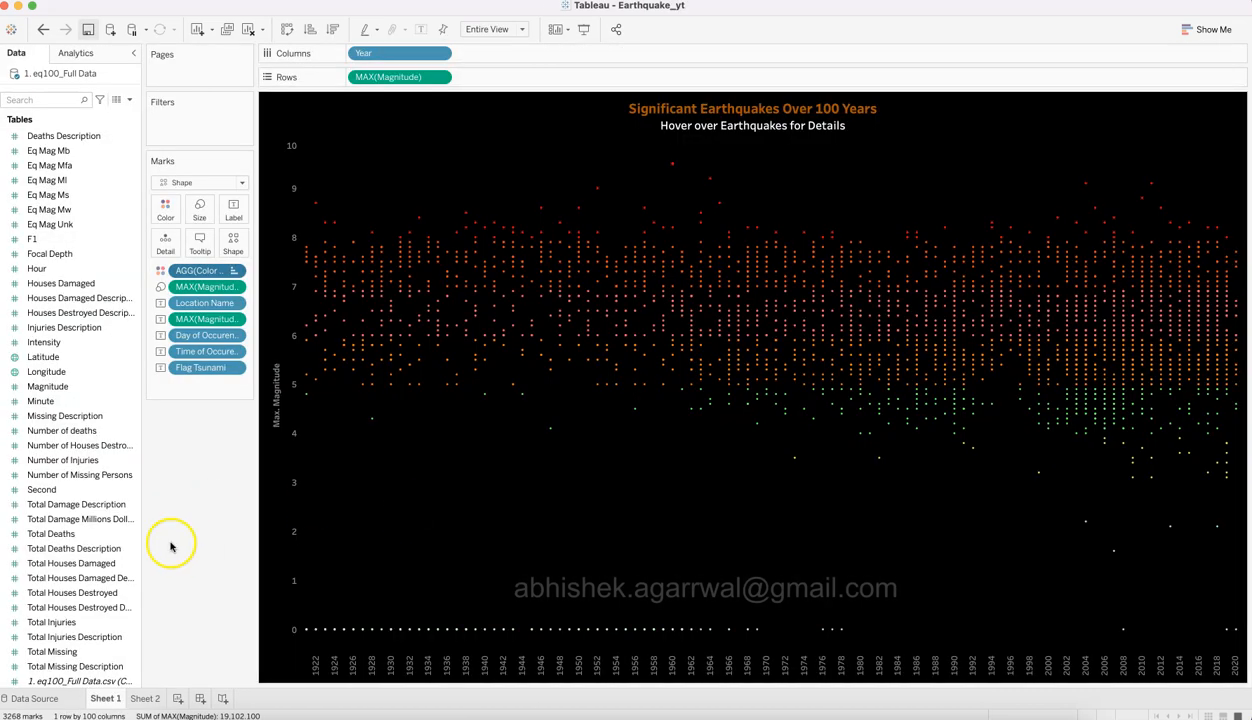
Step: Clear Sheet 2 of the Earthquake_yt workbook by removing Time of Occurence from its rows
left_click(102, 491)
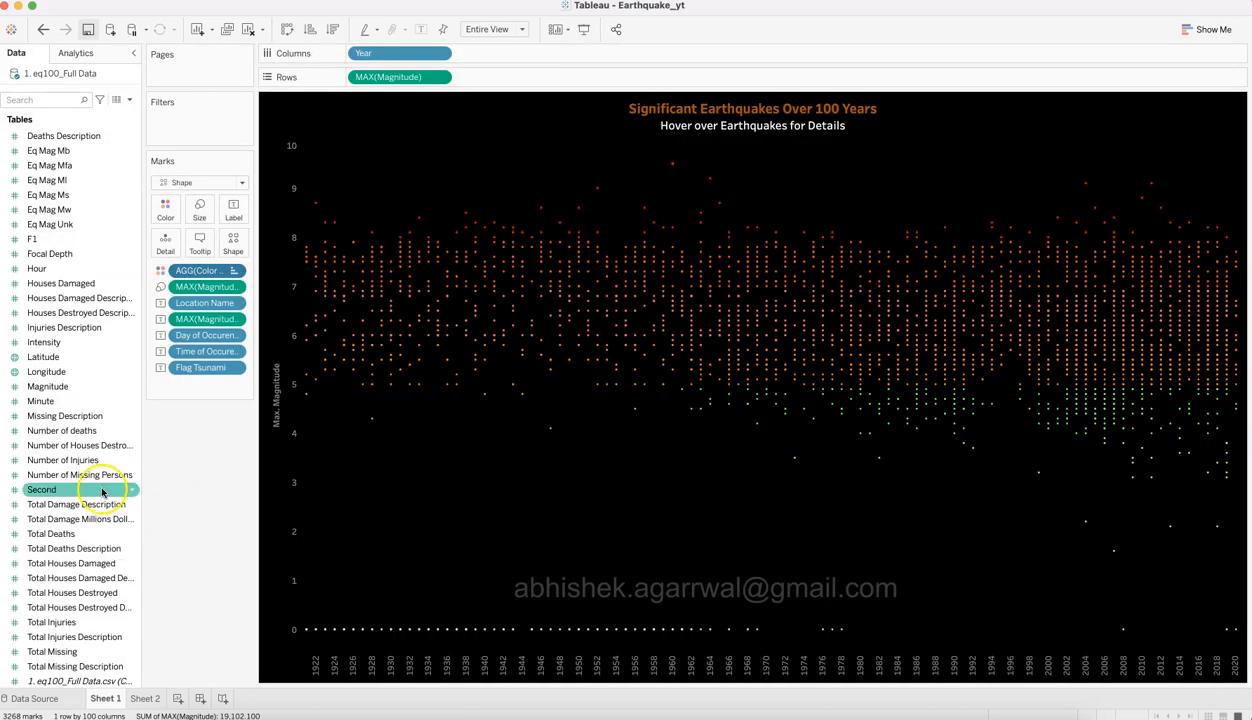
left_click(146, 699)
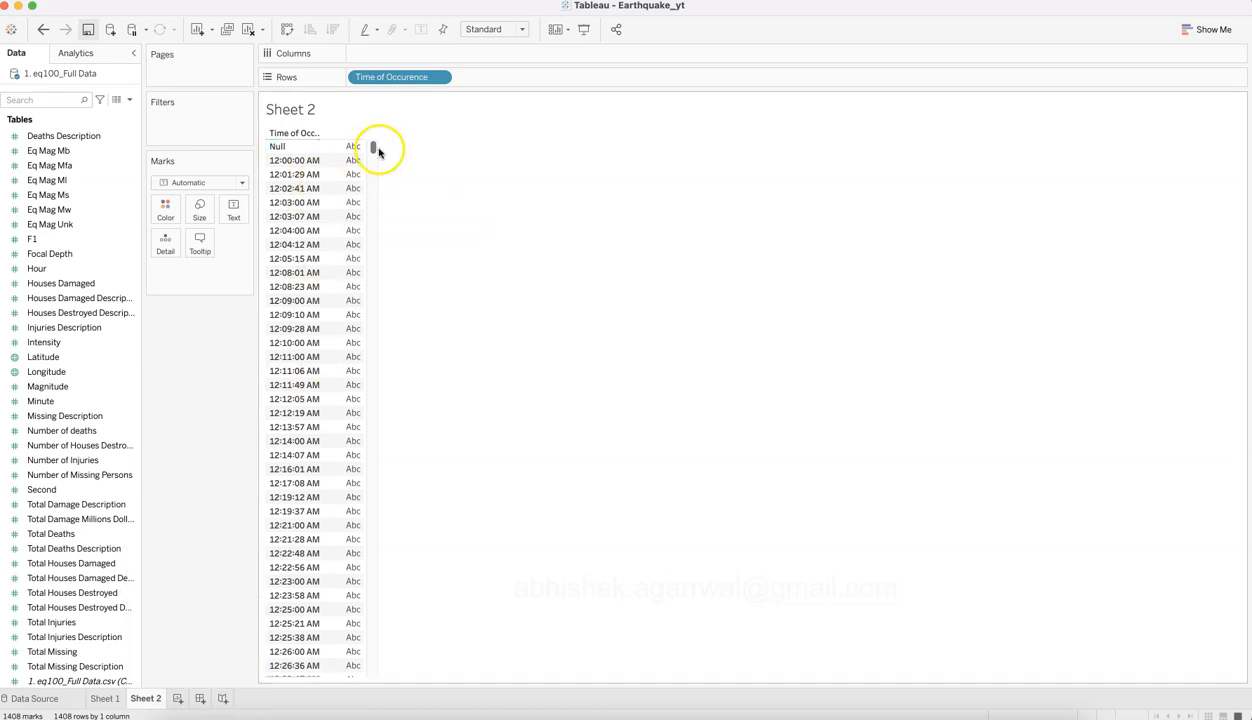
left_click_drag(408, 78, 218, 395)
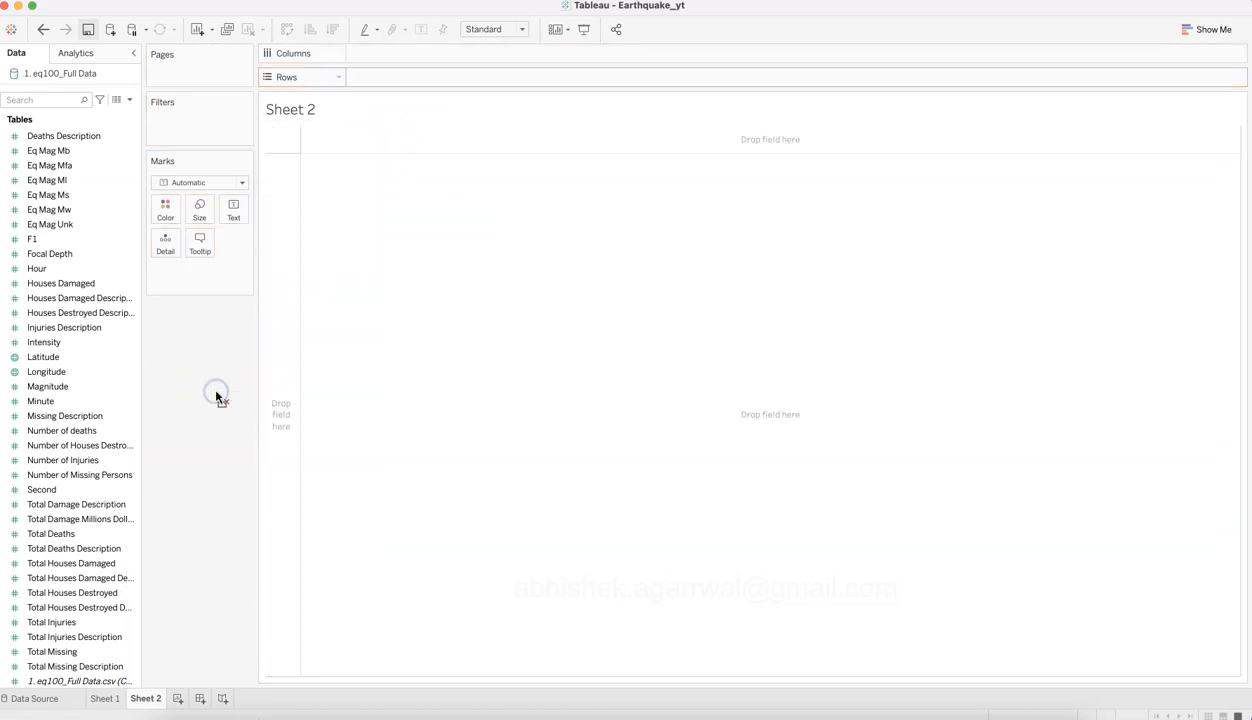
Step: Create a histogram of Magnitude on the empty Sheet 2
left_click(84, 391)
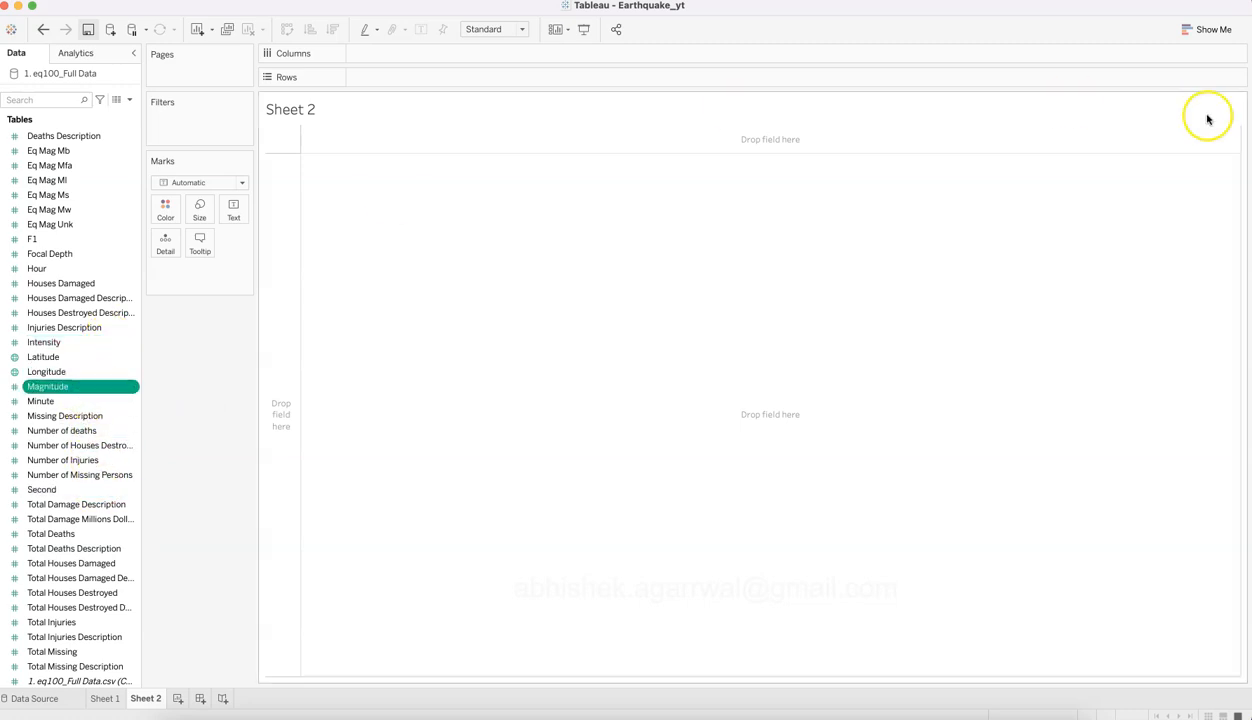
left_click(1207, 31)
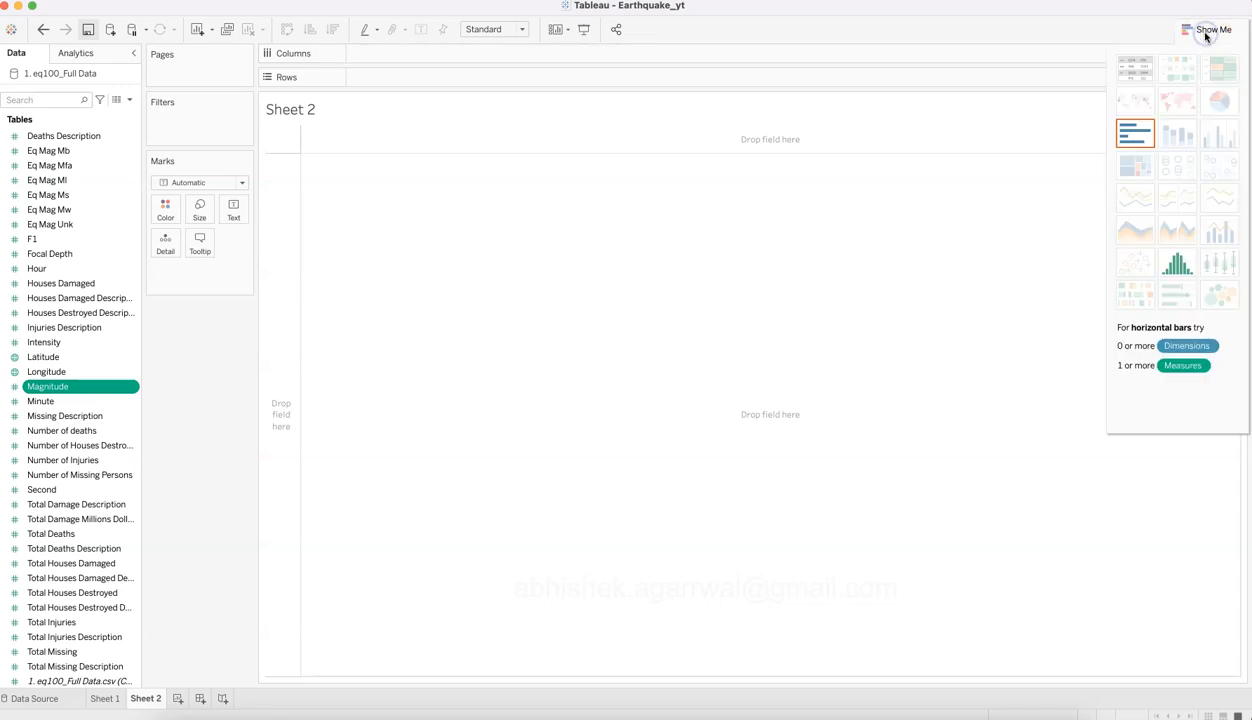
left_click(1181, 267)
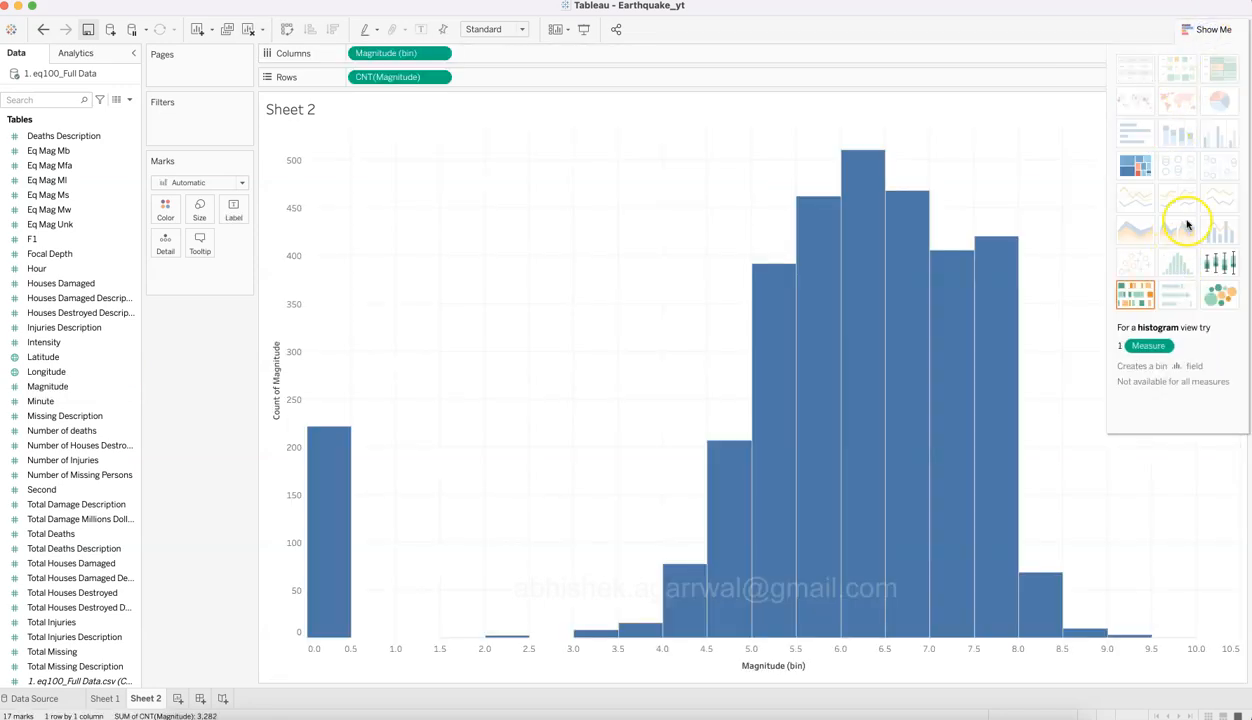
left_click(1213, 29)
Step: Exclude the 0.0 magnitude bin from the histogram
mouse_move(845, 555)
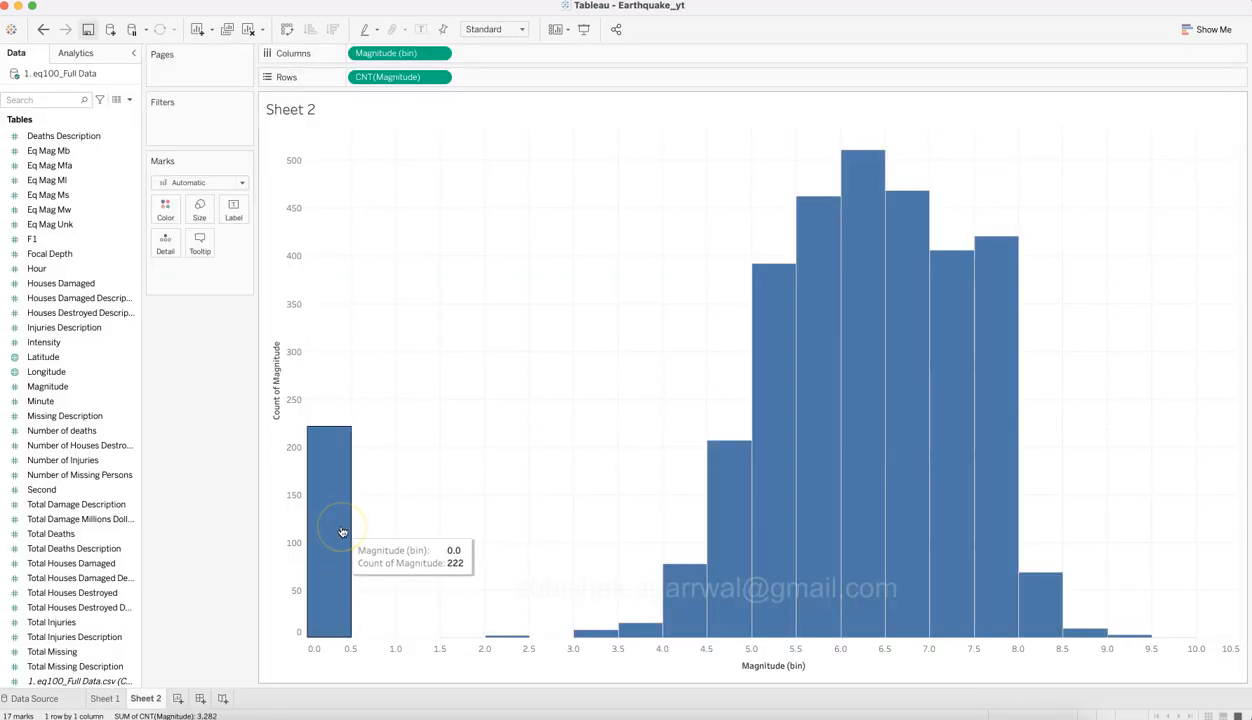
right_click(342, 532)
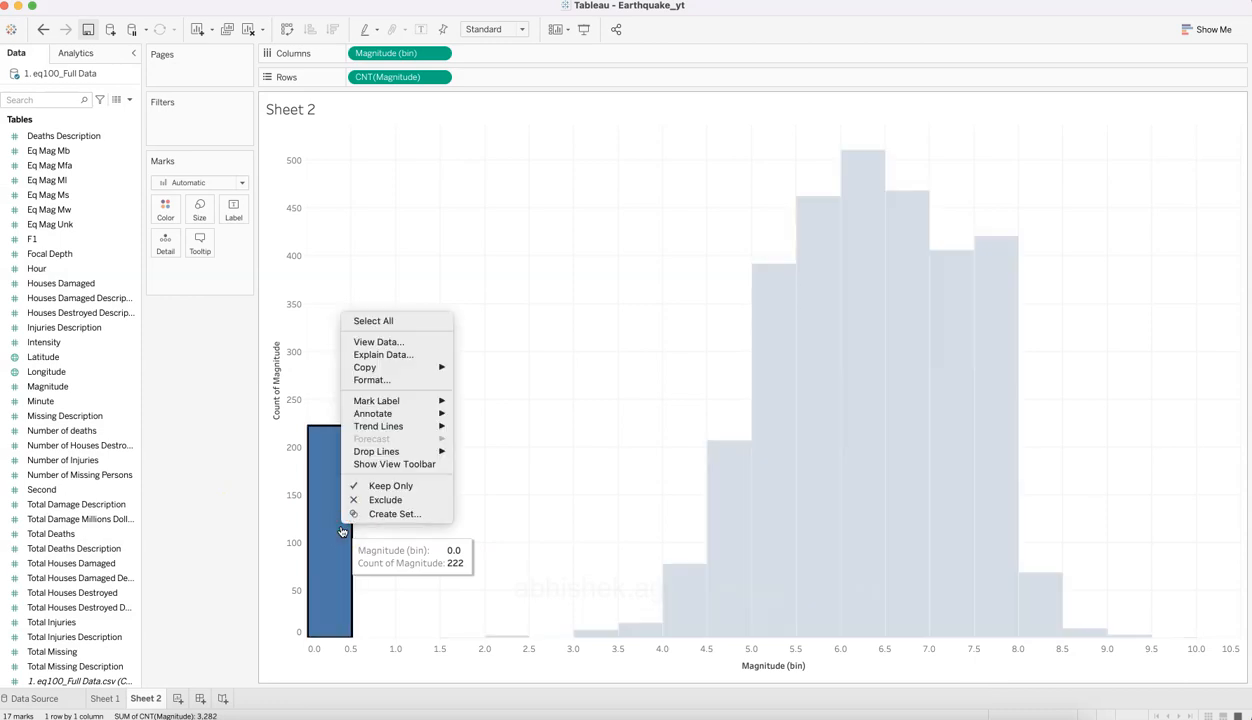
left_click(378, 500)
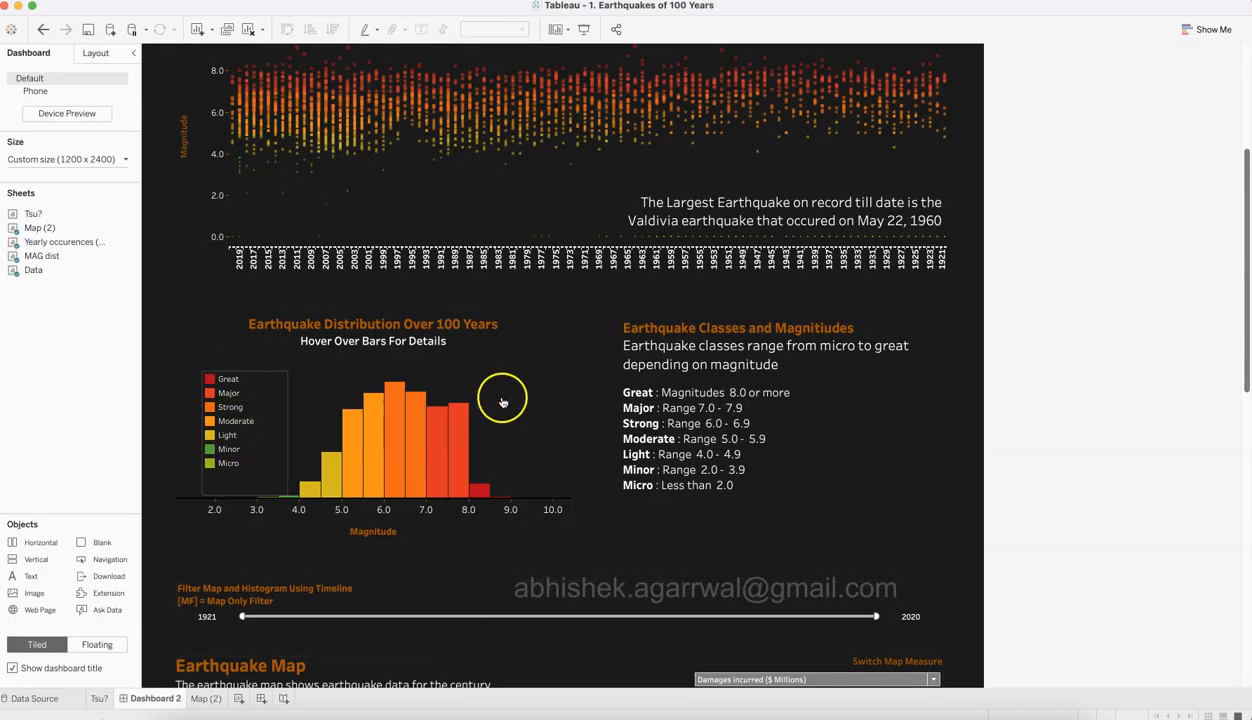
Step: Open the reference dashboard's distribution histogram sheet and check the bin settings of its eq_primary (bin) field
left_click(529, 392)
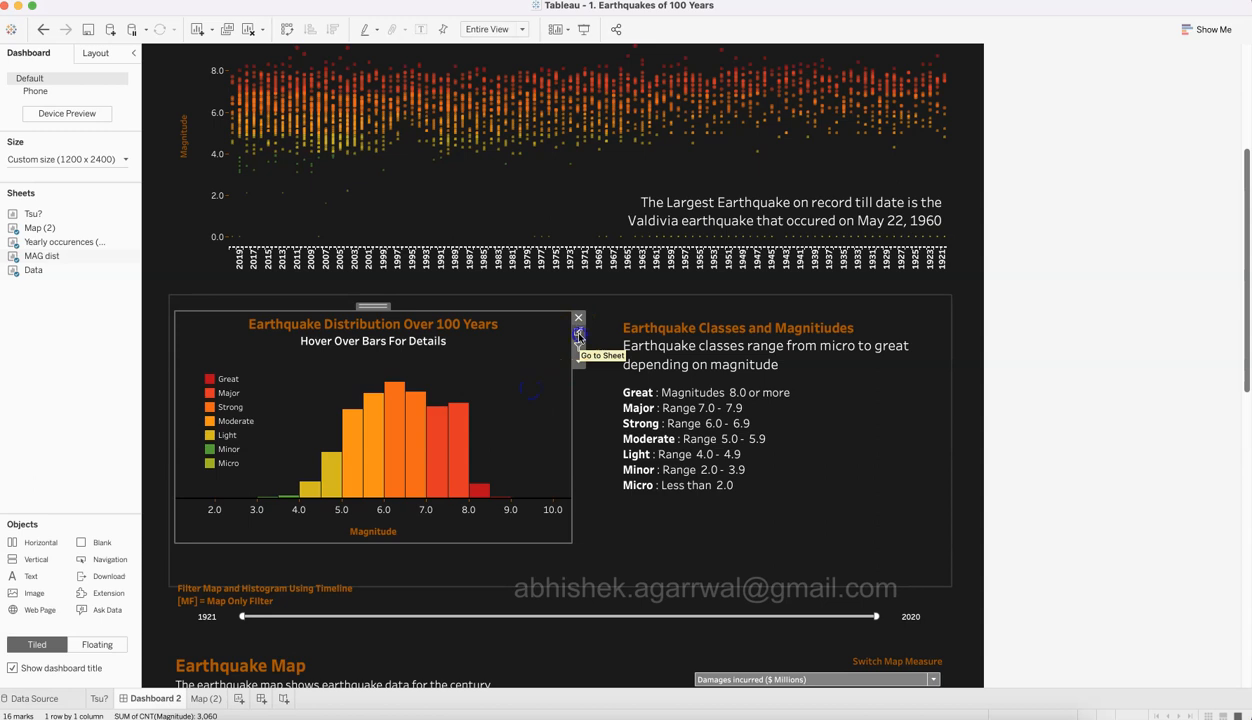
left_click(578, 336)
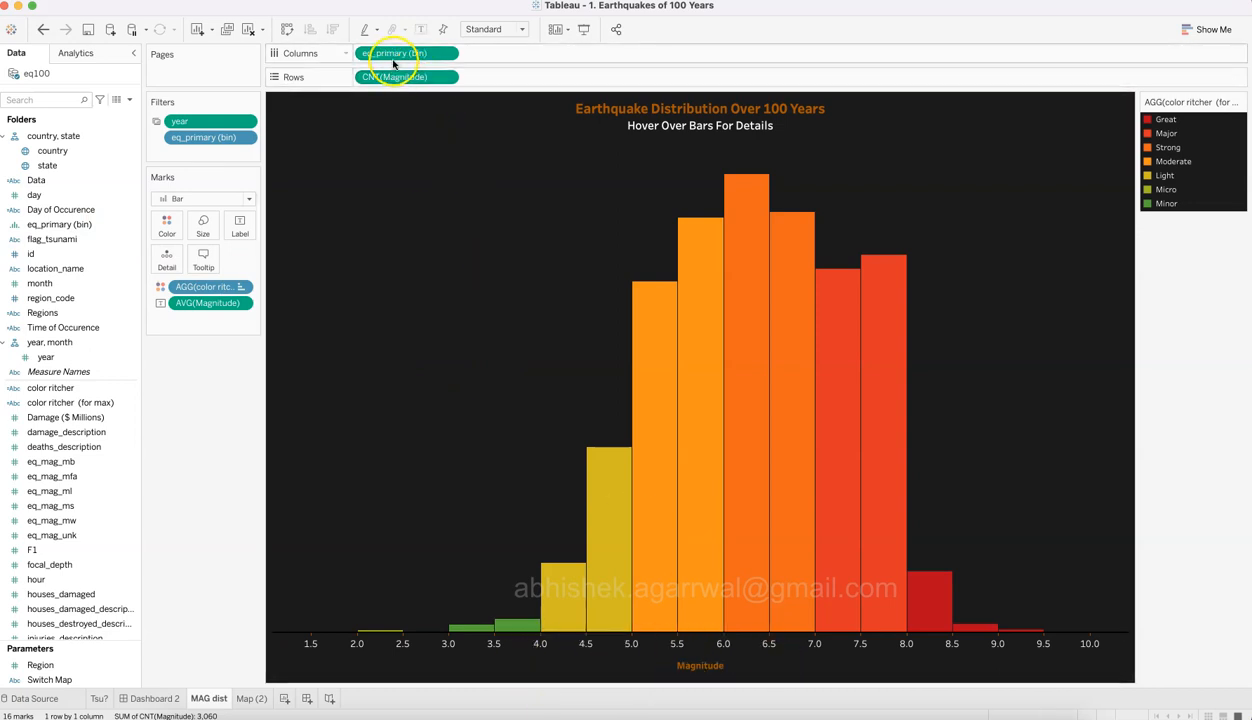
left_click(133, 229)
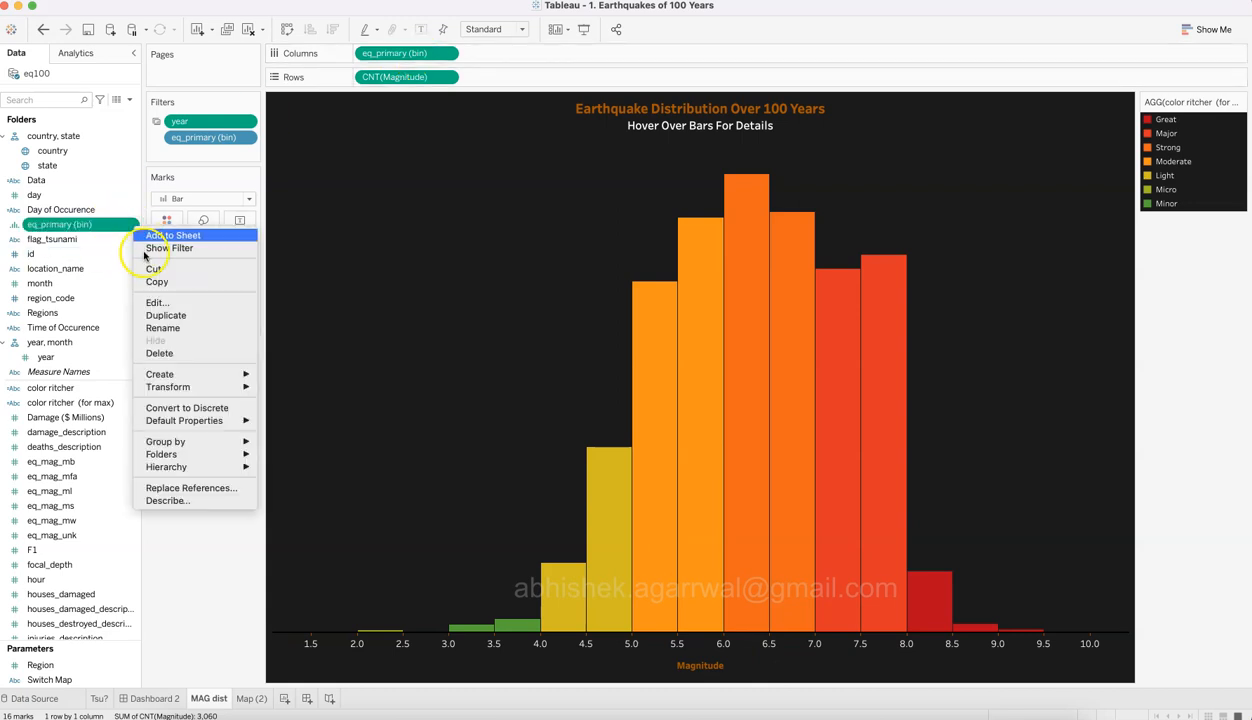
left_click(171, 302)
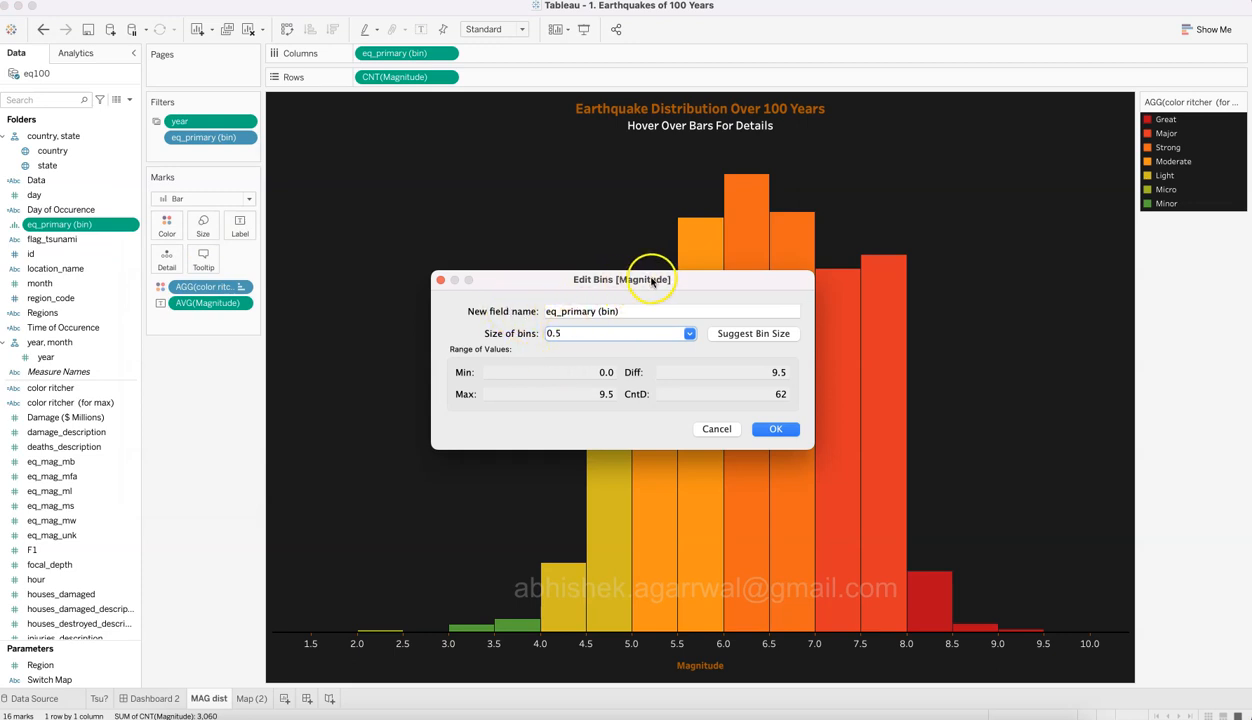
left_click(719, 428)
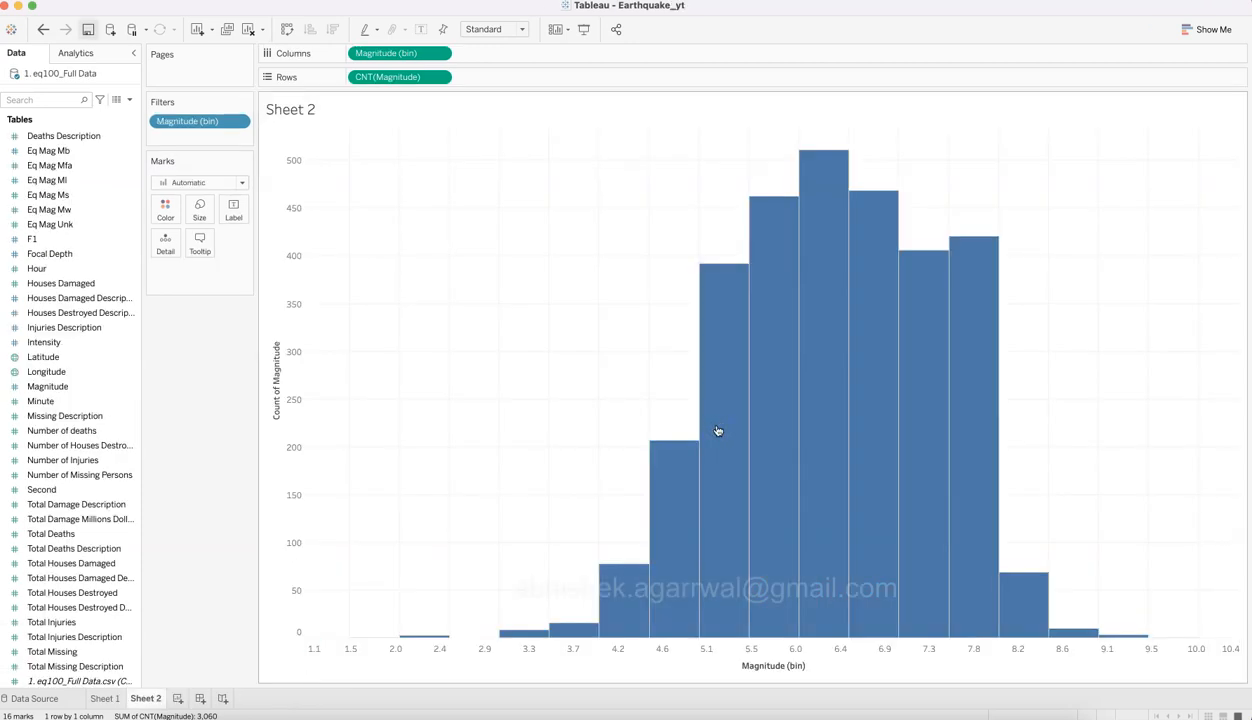
Step: Set the bin size of the Magnitude (bin) field in the Earthquake_yt workbook to 0.5
left_click(107, 343)
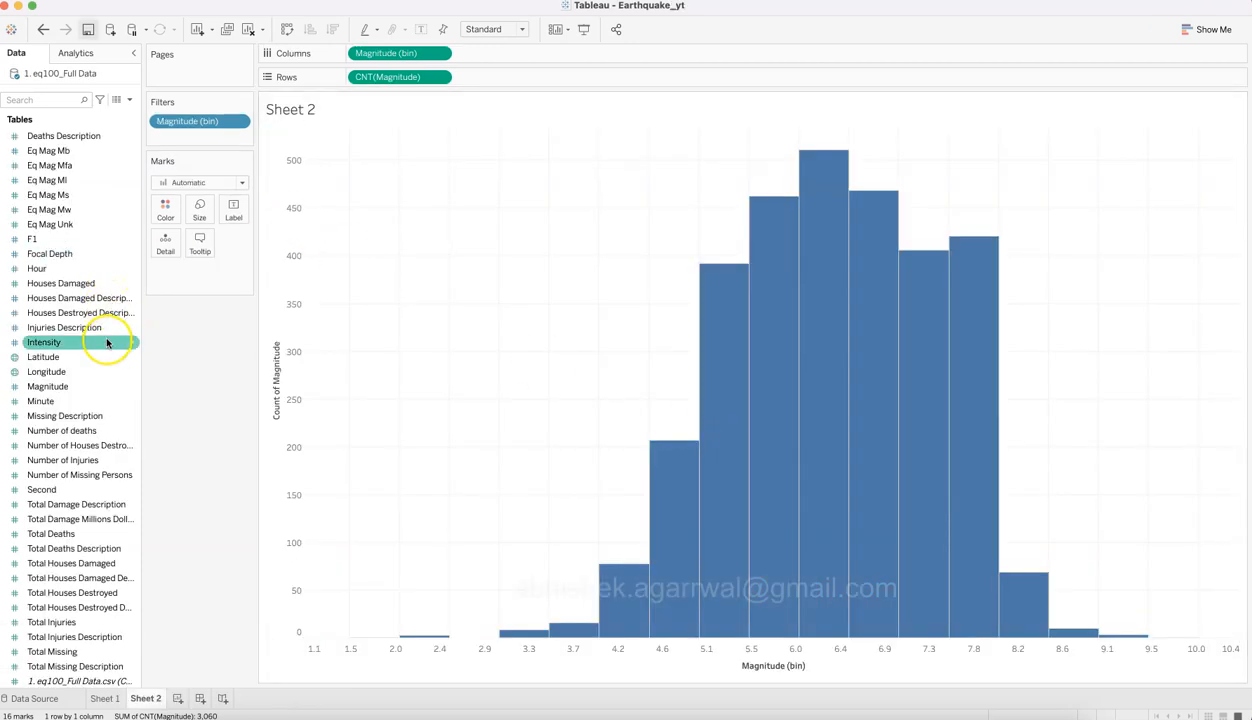
scroll(107, 343, "up", 5)
left_click(125, 254)
right_click(132, 253)
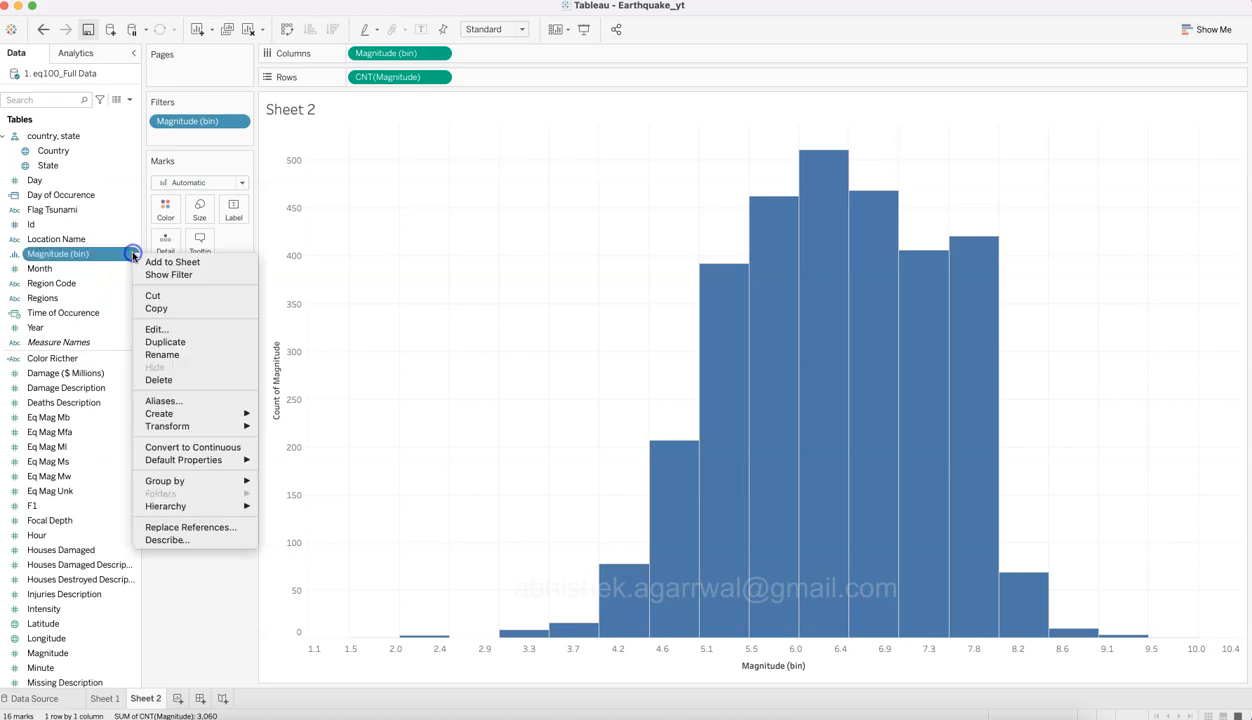
left_click(160, 329)
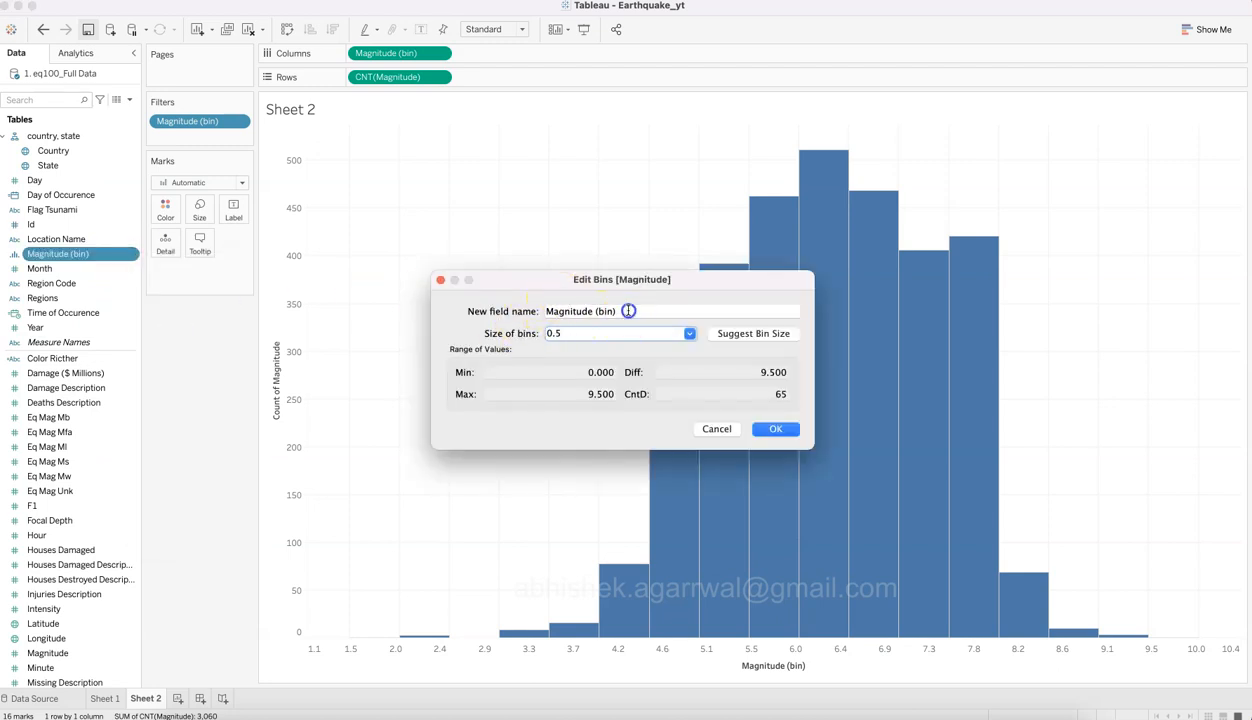
left_click_drag(628, 311, 536, 301)
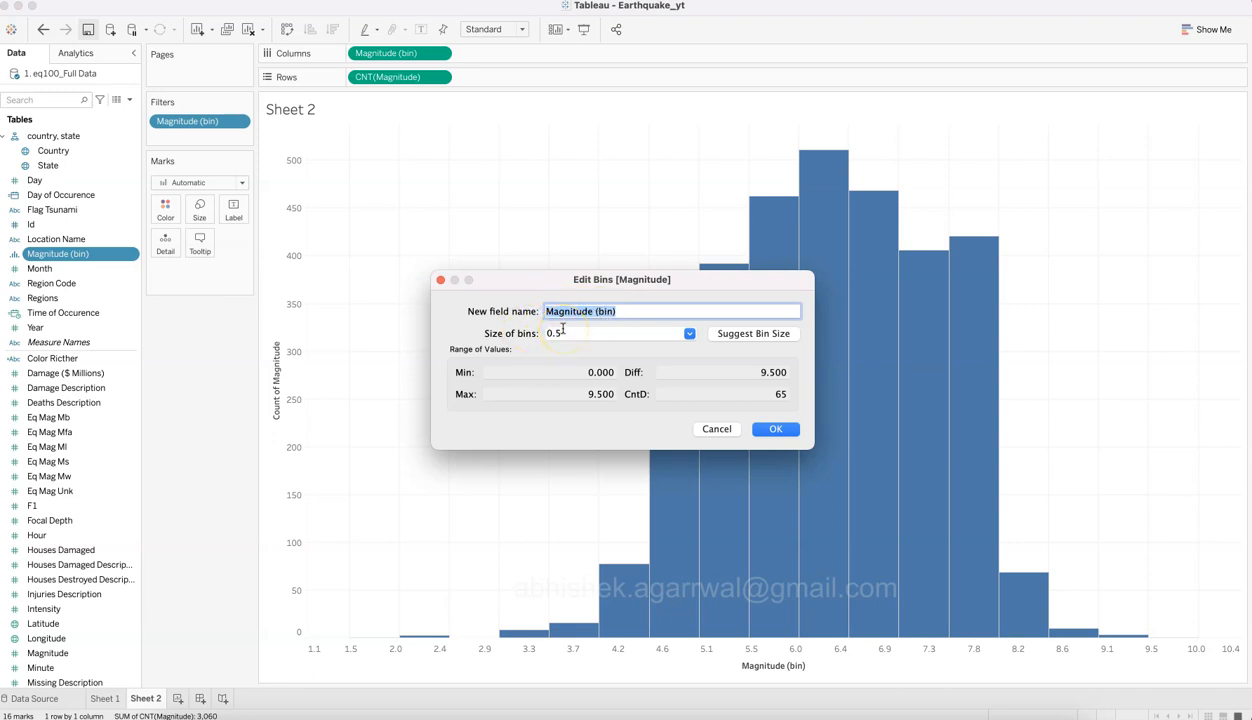
left_click(769, 429)
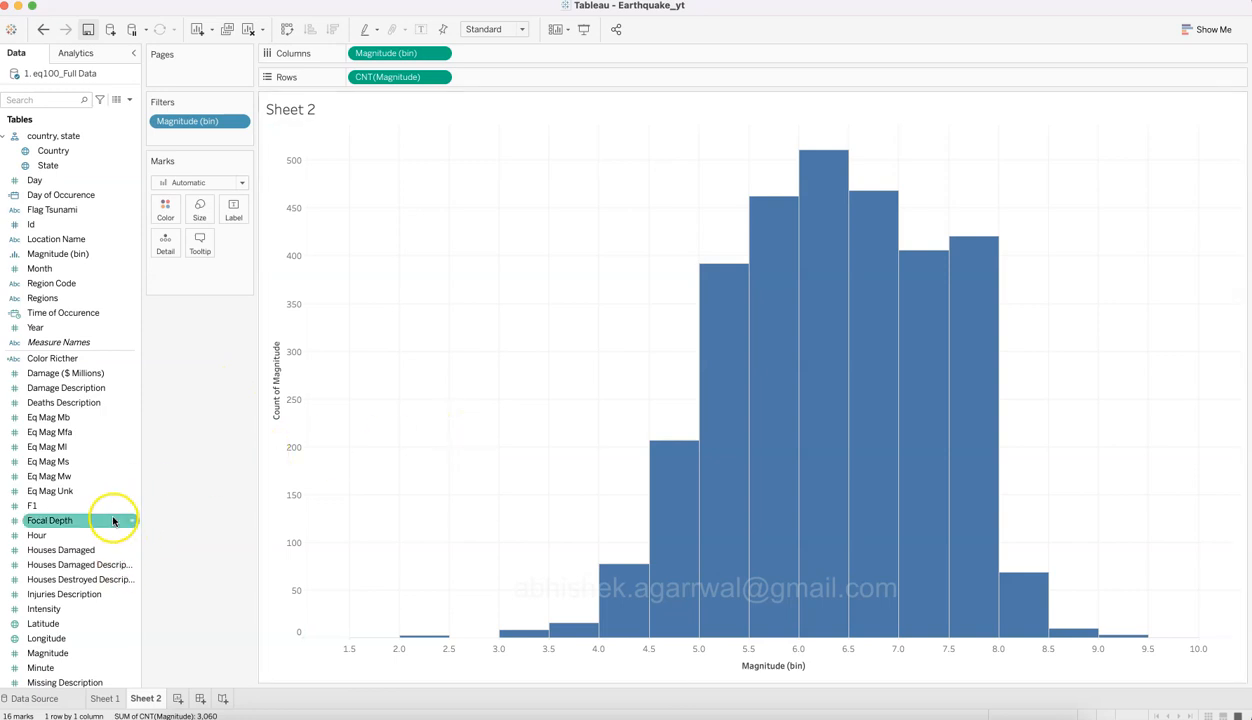
Step: Color the histogram bars by Color Ricther and order the legend as Great, Major, Strong, Moderate, Light, Micro, Minor
left_click(95, 362)
left_click_drag(95, 362, 161, 210)
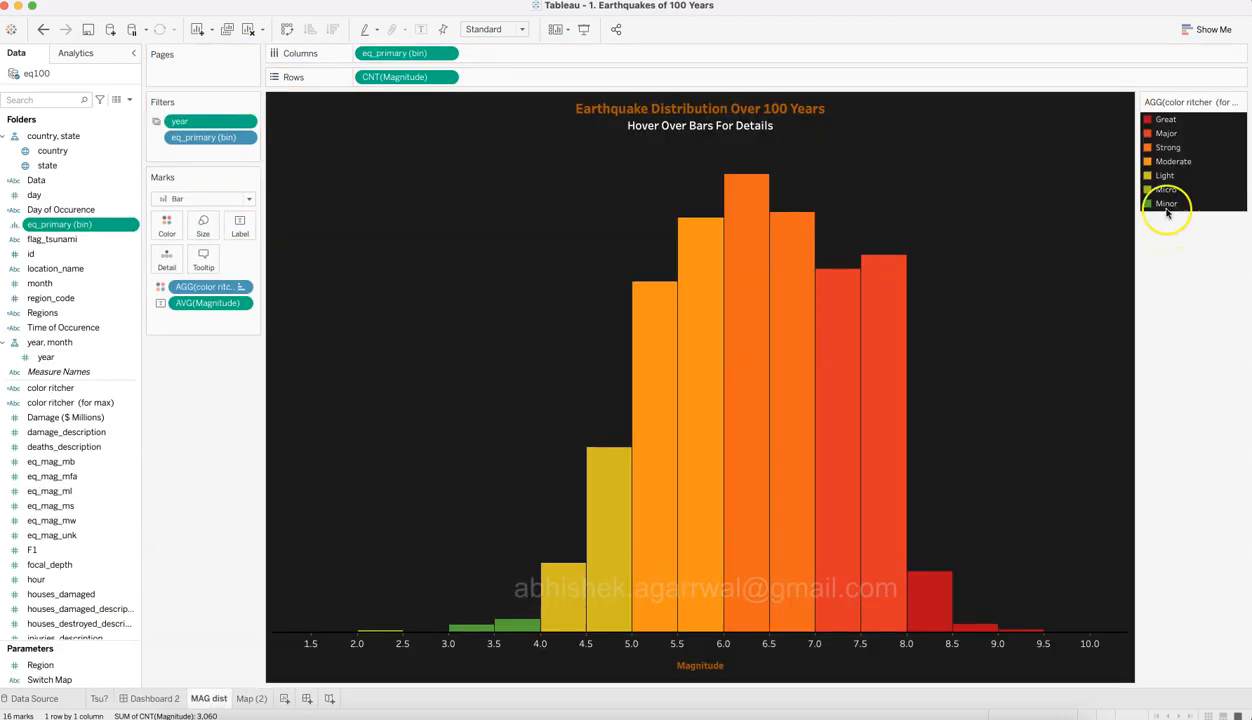
left_click_drag(1168, 218, 1173, 158)
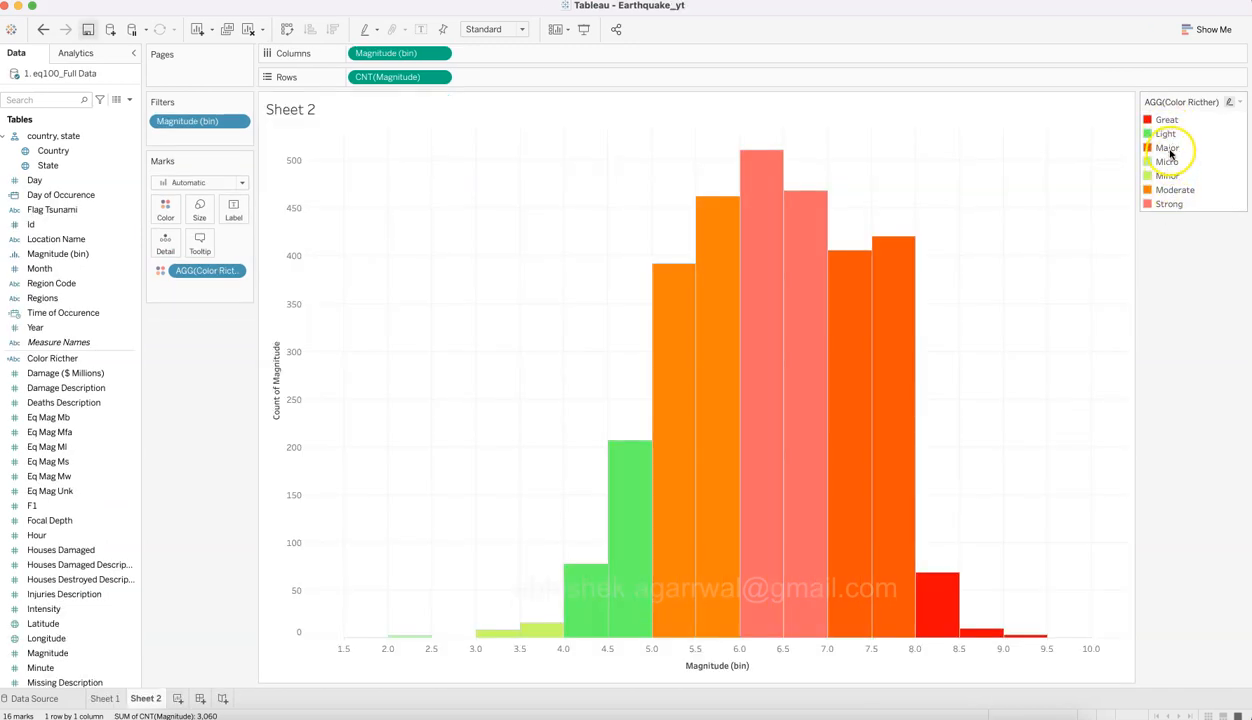
left_click_drag(1168, 147, 1182, 130)
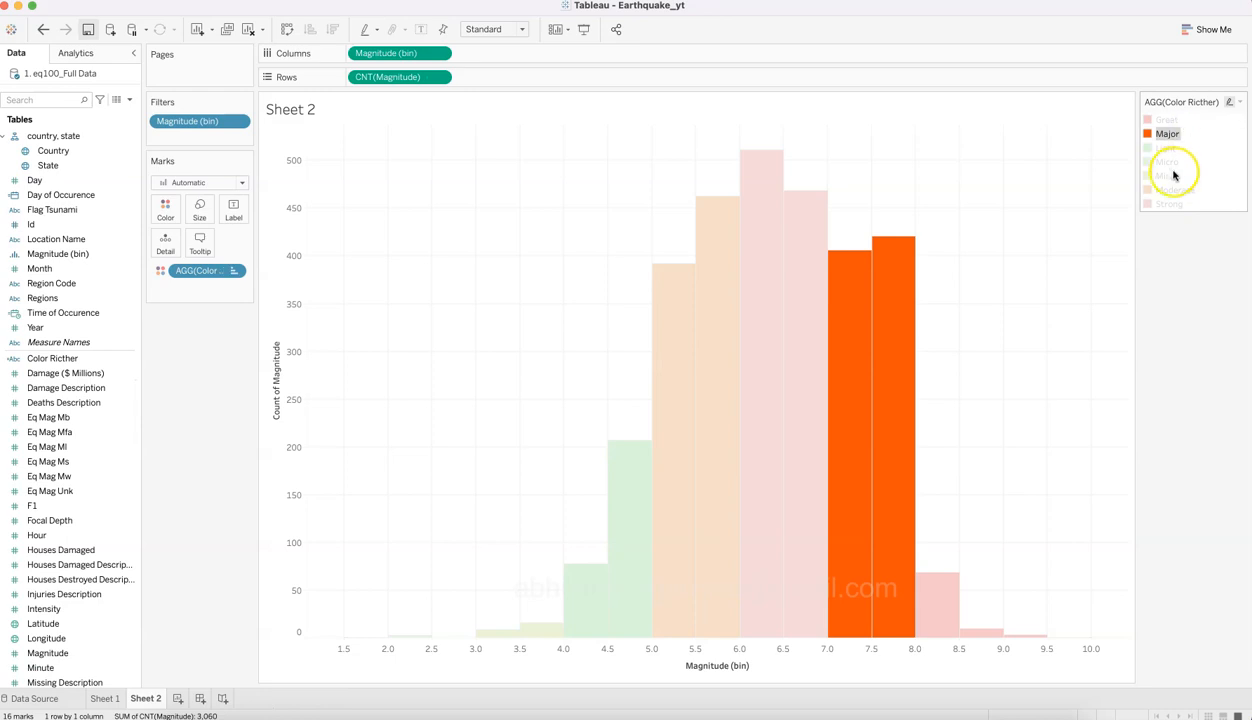
left_click_drag(1170, 203, 1184, 140)
left_click_drag(1175, 203, 1196, 160)
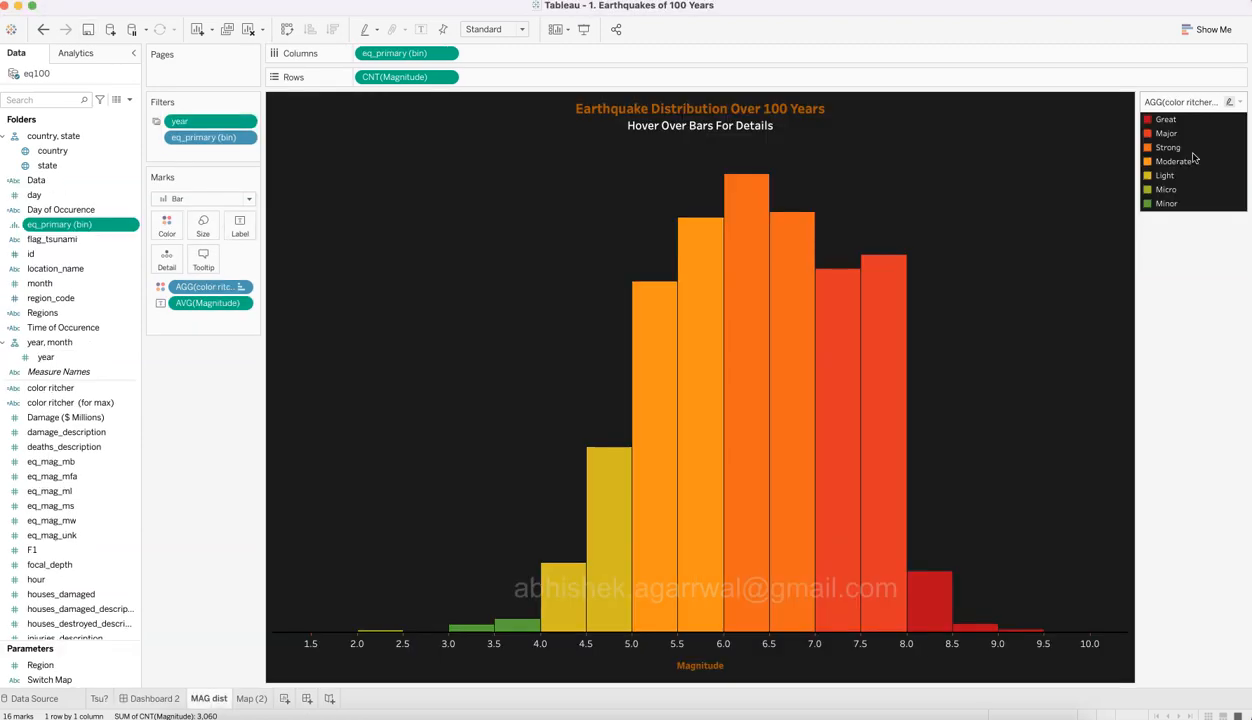
left_click_drag(1168, 165, 1171, 210)
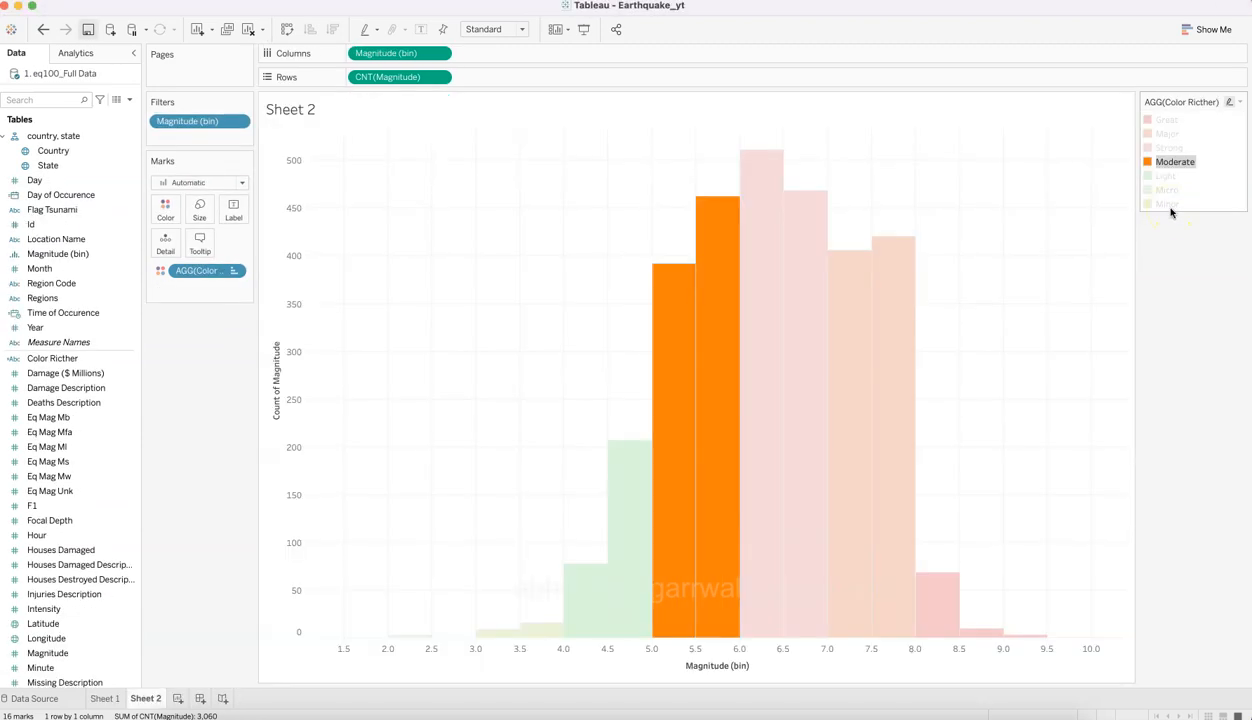
left_click(1180, 258)
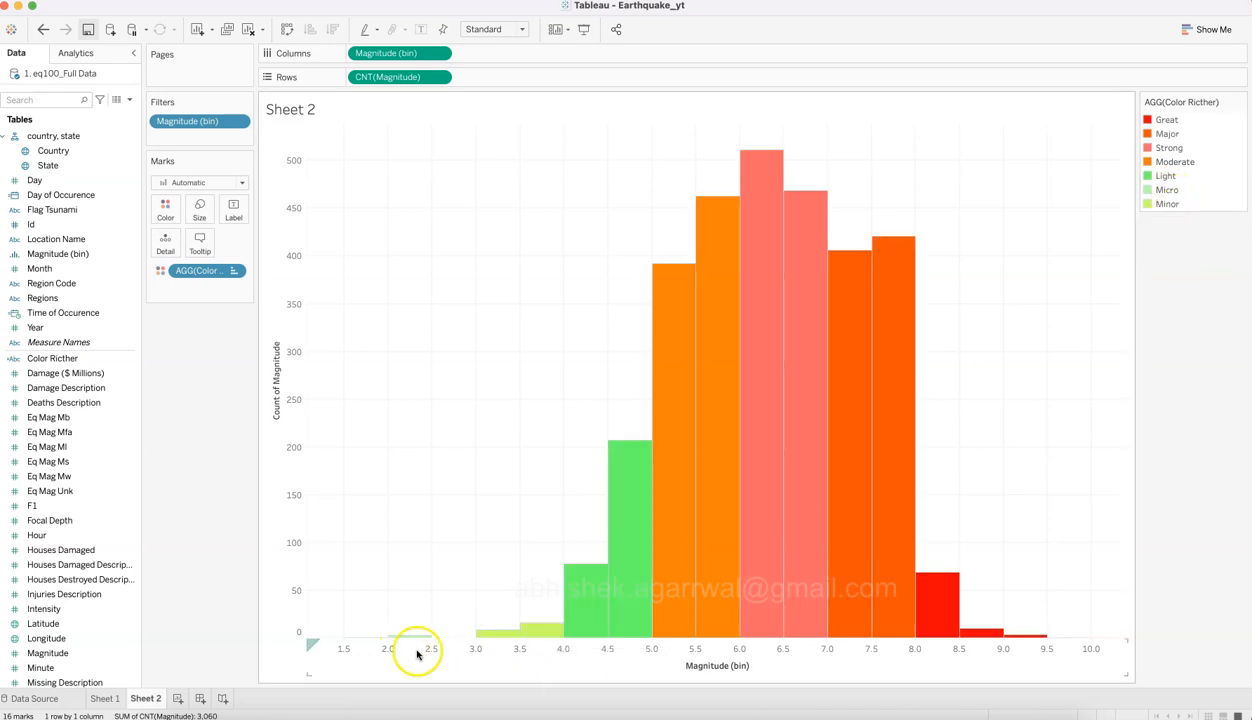
Step: Add Magnitude to the histogram's tooltip, aggregated as an average
mouse_move(470, 637)
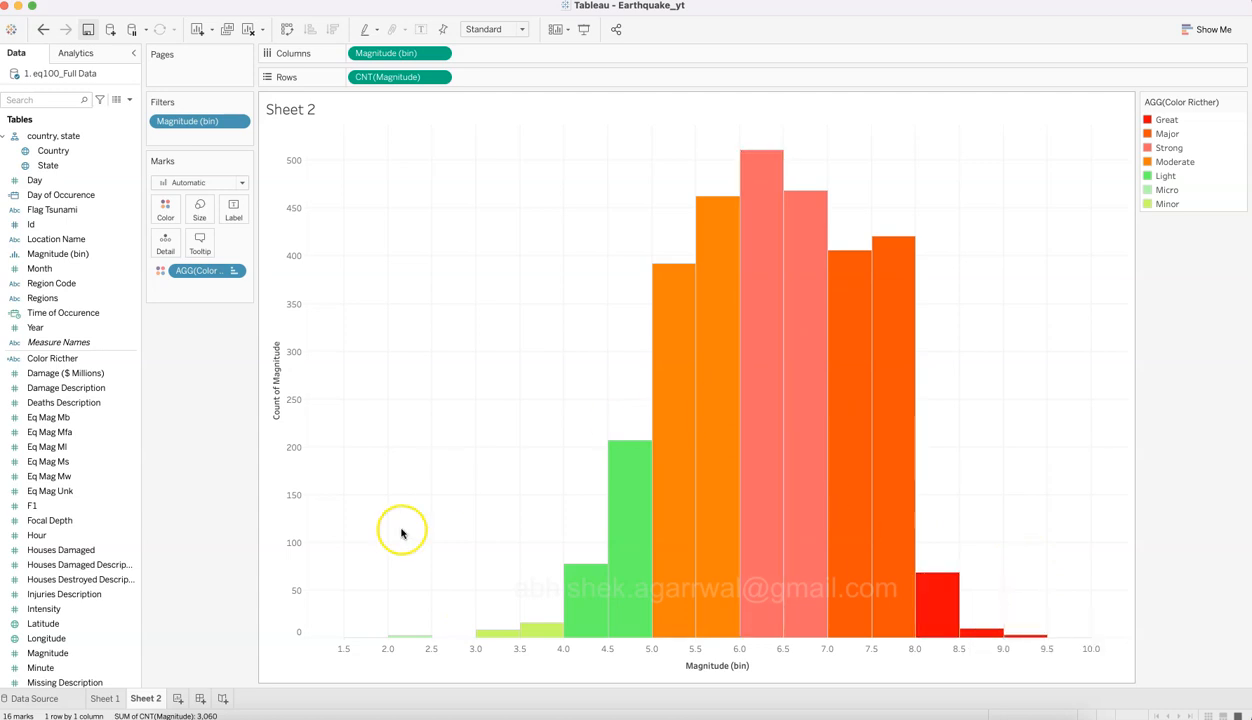
left_click_drag(98, 652, 200, 243)
left_click(234, 287)
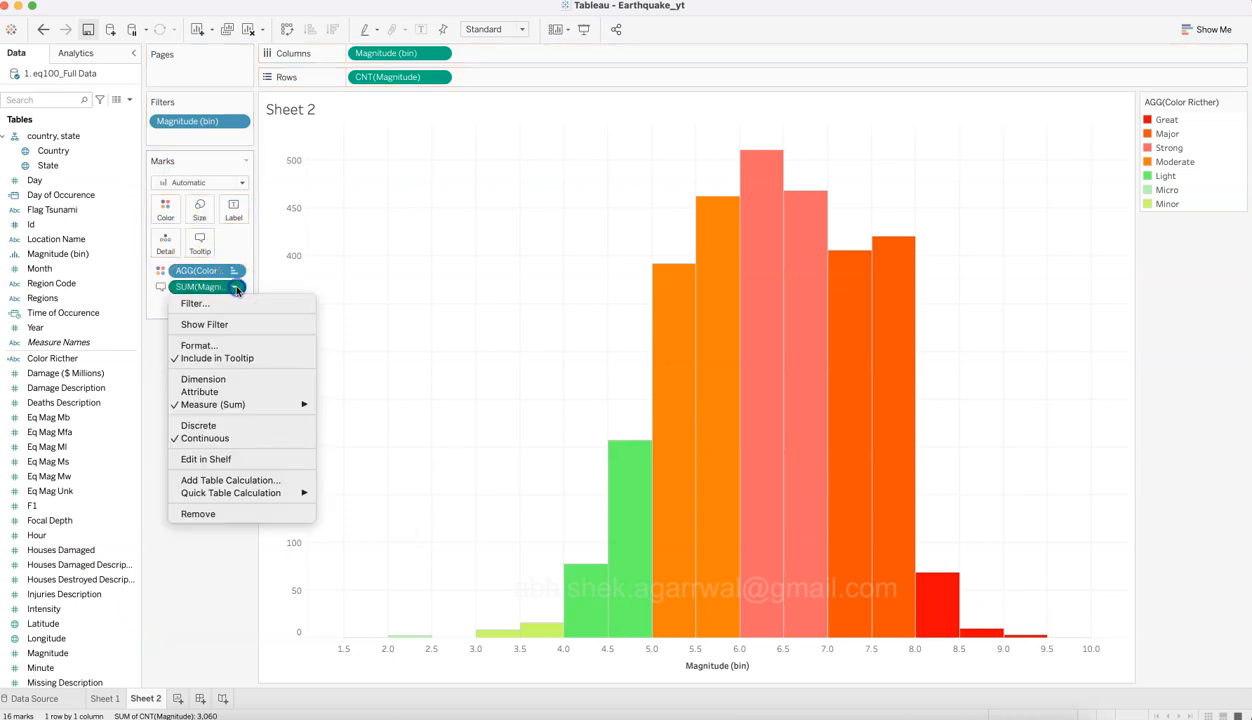
mouse_move(262, 408)
left_click(345, 420)
Step: Remove the Magnitude (bin) and Color Ricther lines from the histogram's tooltip text
left_click(201, 243)
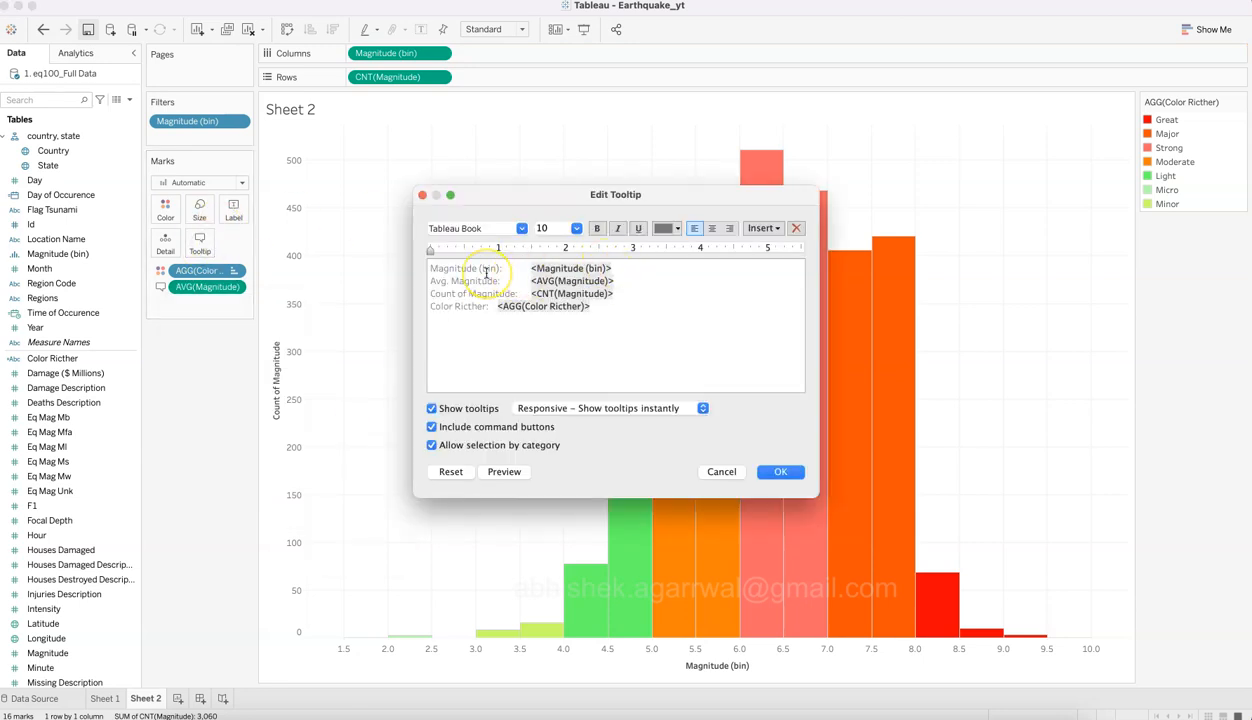
key("BackSpace")
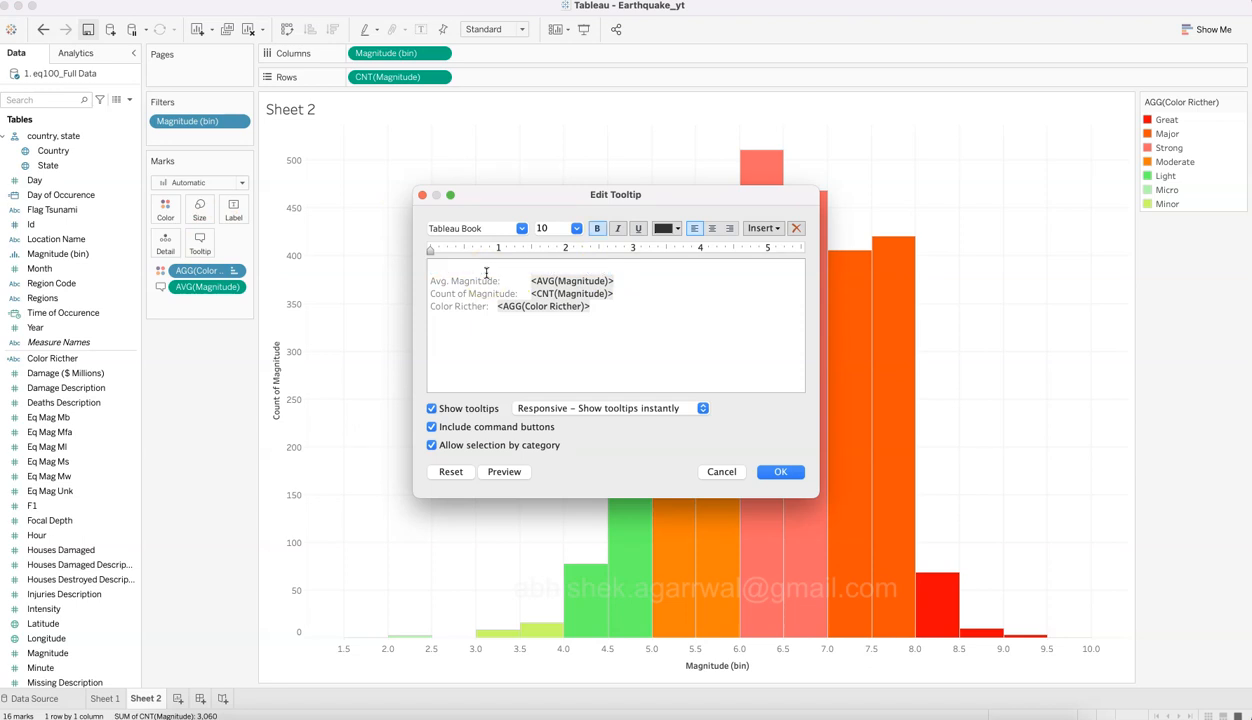
key("super+shift+Left")
key("BackSpace")
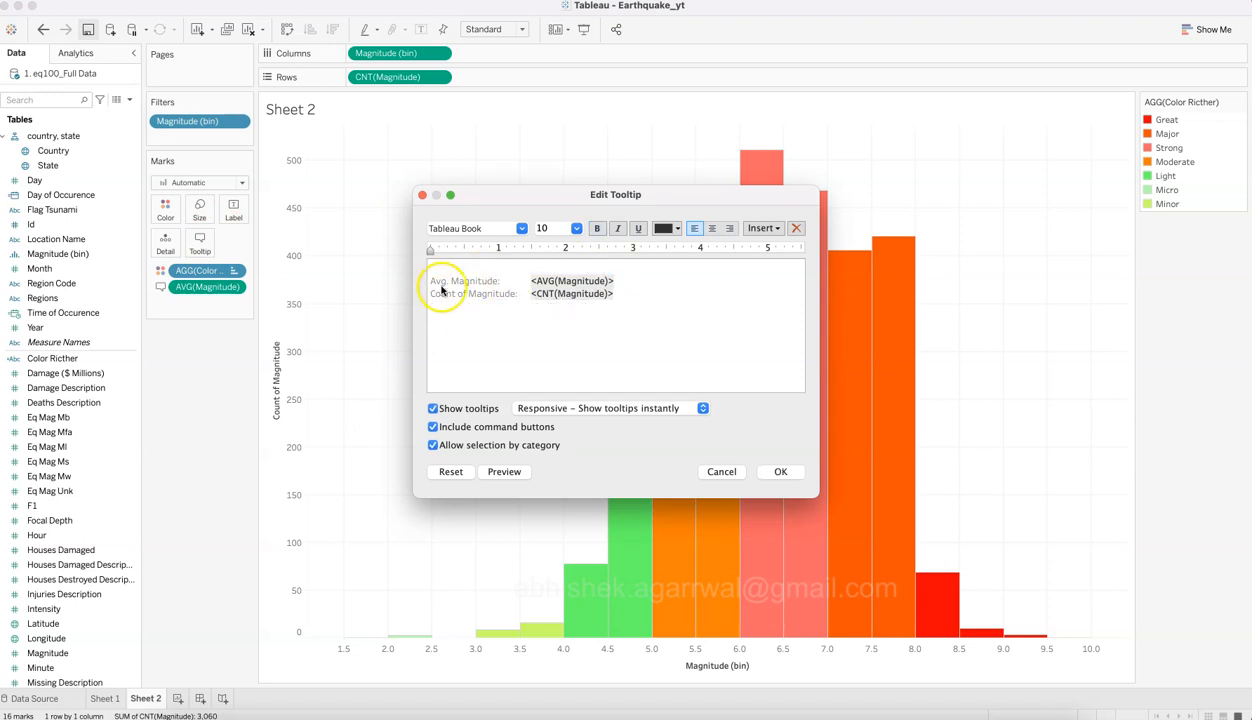
key("BackSpace")
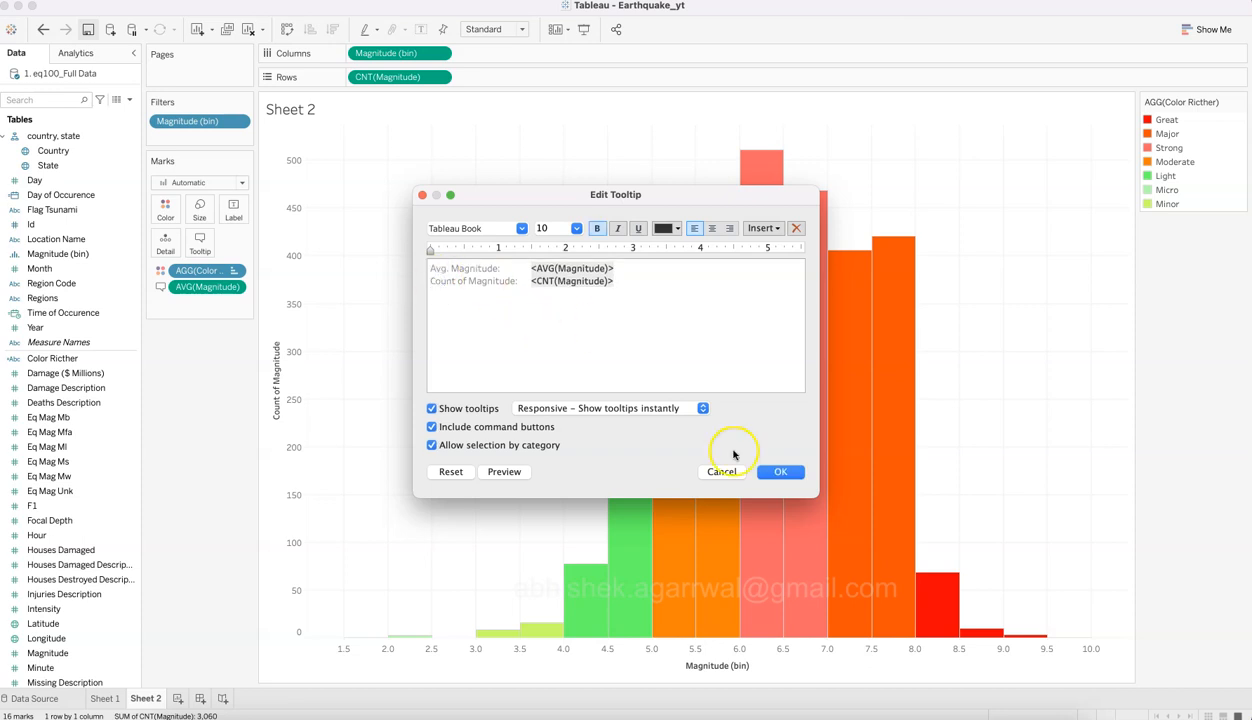
Step: Relabel the tooltip's average line as "Magnitude:" and its count line as "# of Occurence:", and apply the edited tooltip
left_click(510, 281)
key("BackSpace")
key("BackSpace")
key("BackSpace")
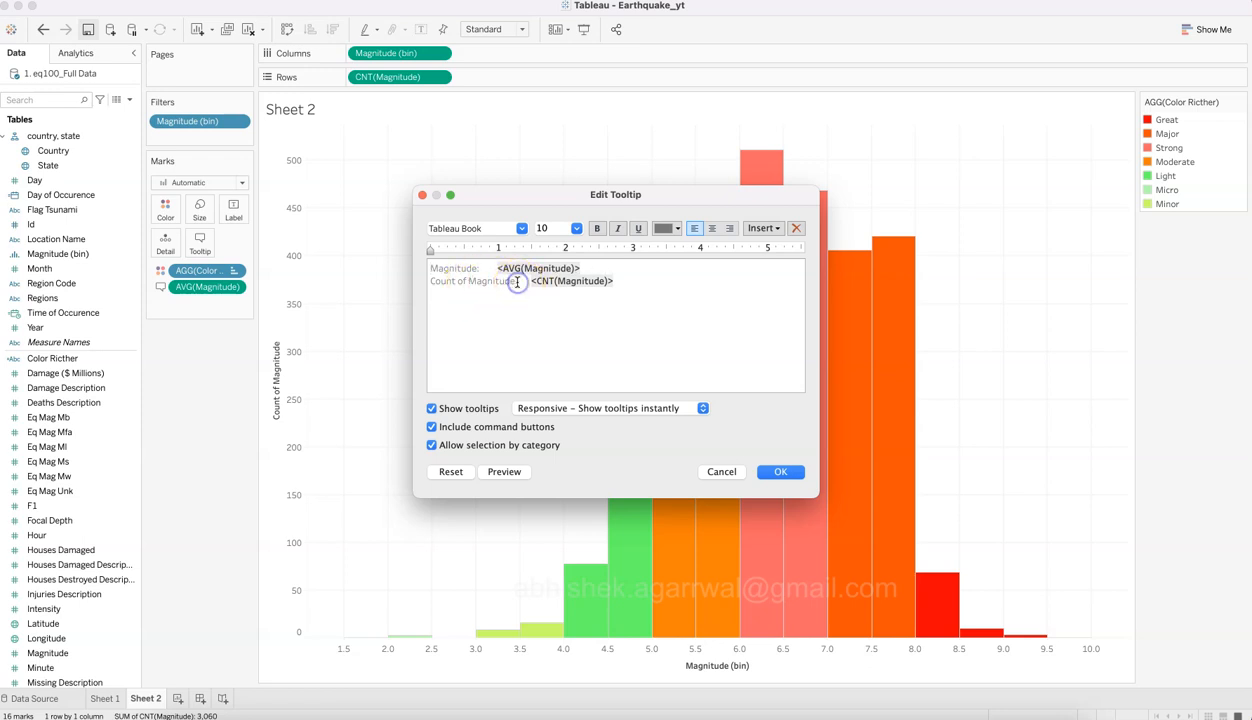
key("shift+super+Left")
type("#")
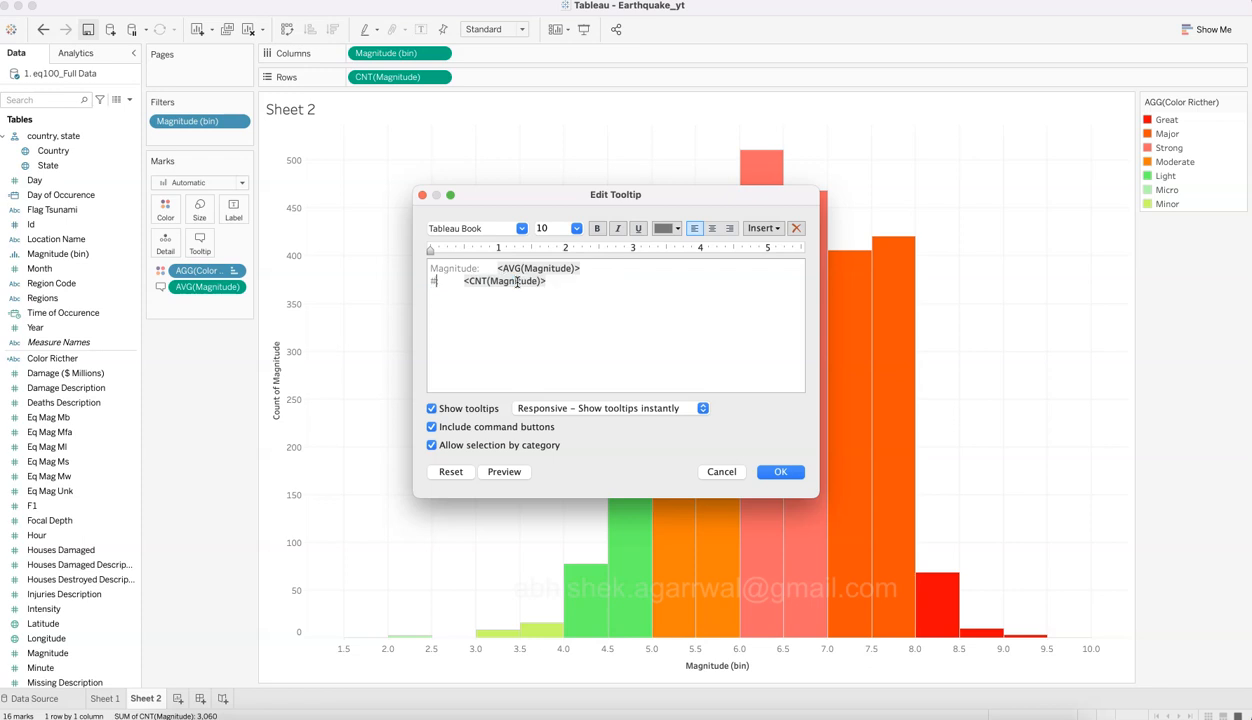
type(" of Occure:")
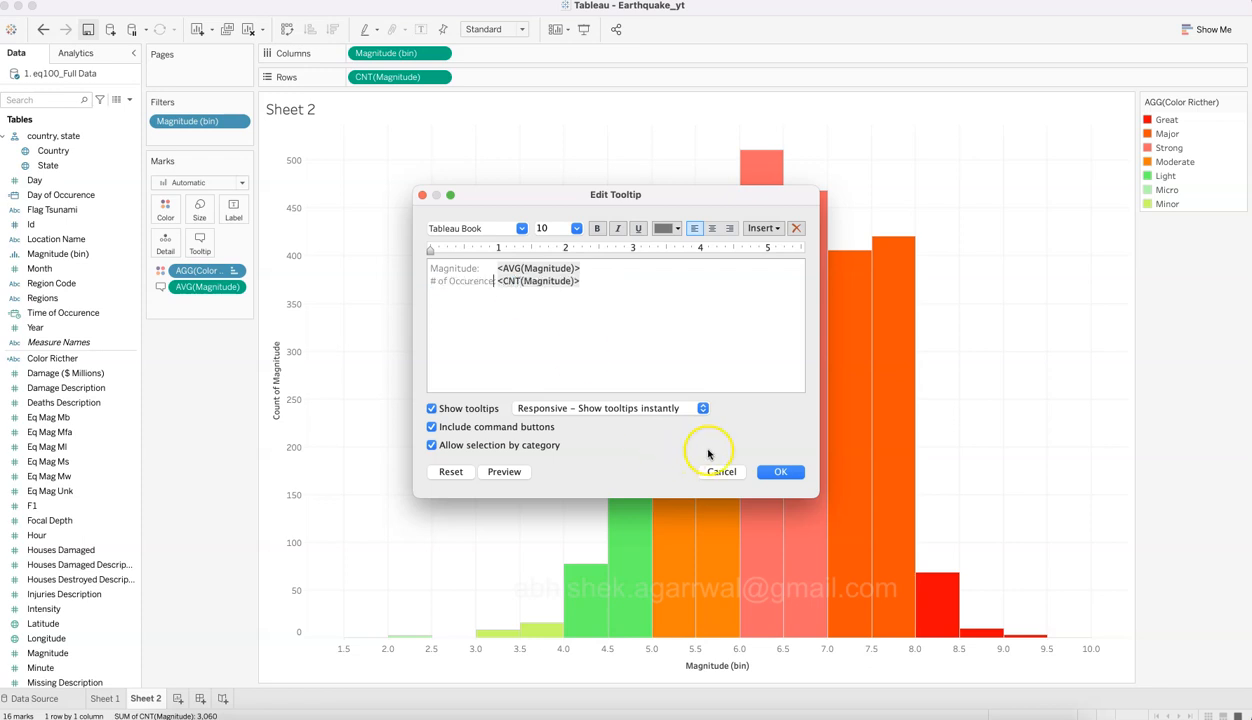
left_click(778, 472)
Step: Format the average Magnitude values in the pane as a custom number with zero decimal places
mouse_move(841, 300)
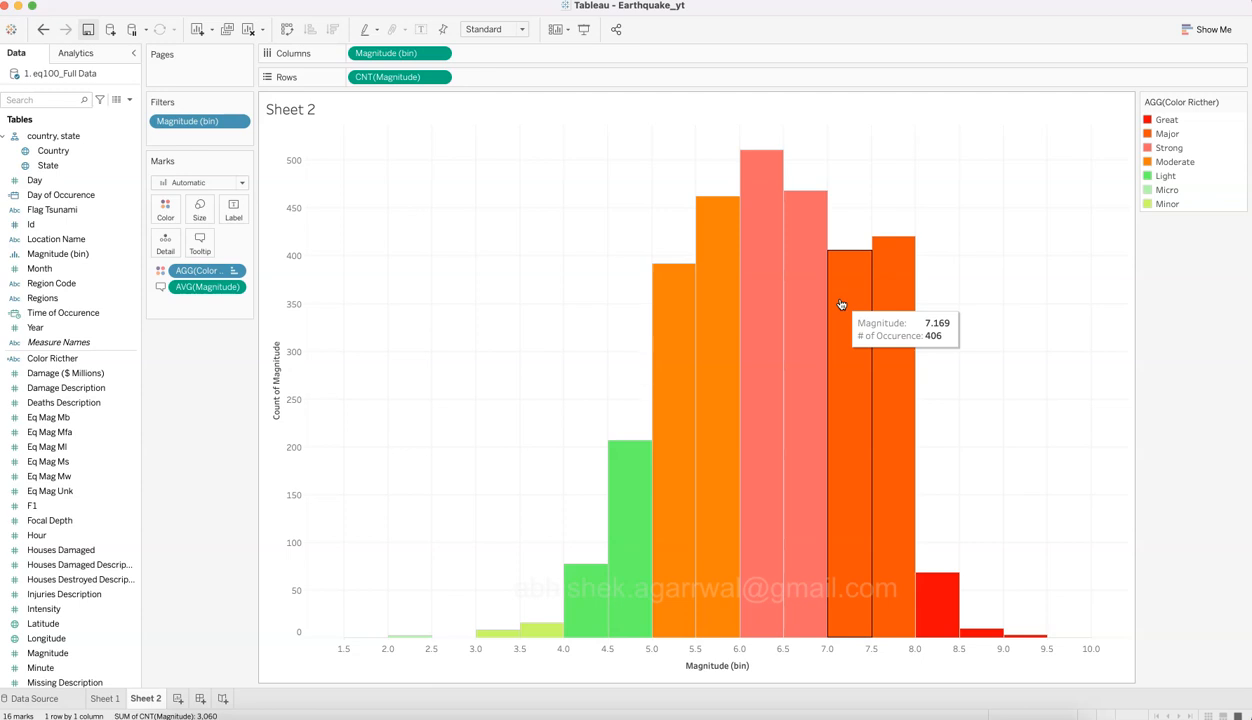
left_click(234, 287)
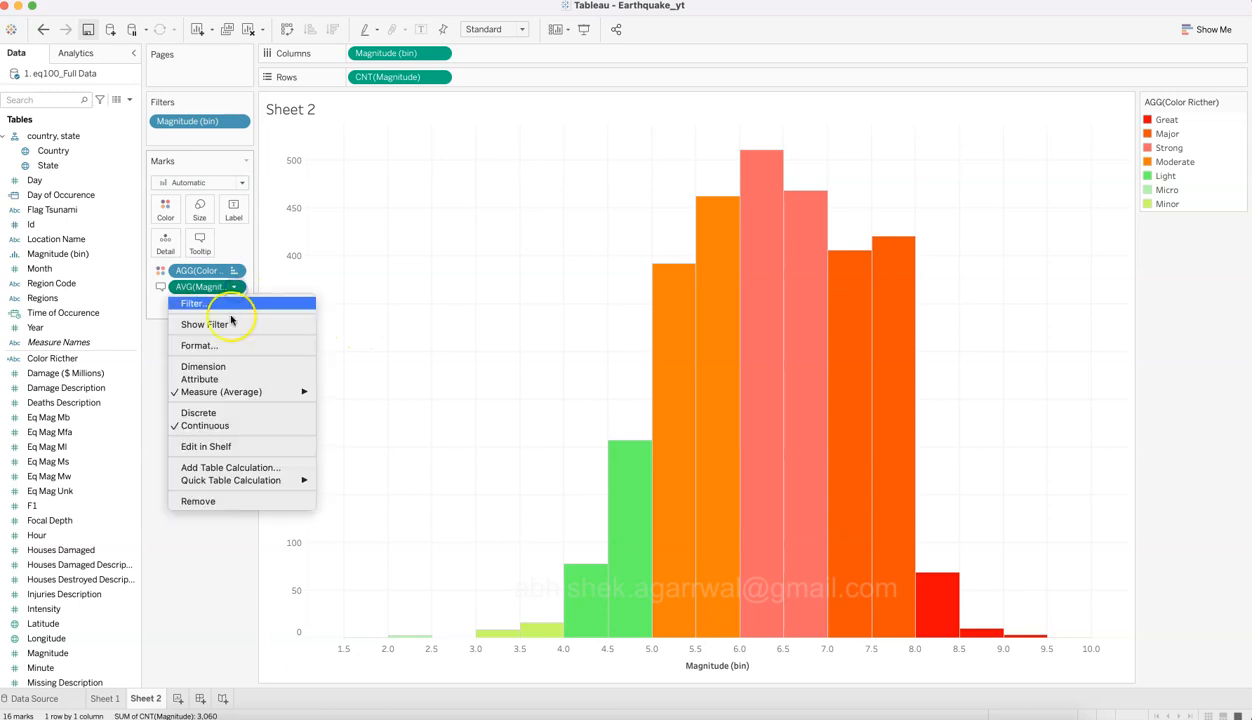
left_click(229, 345)
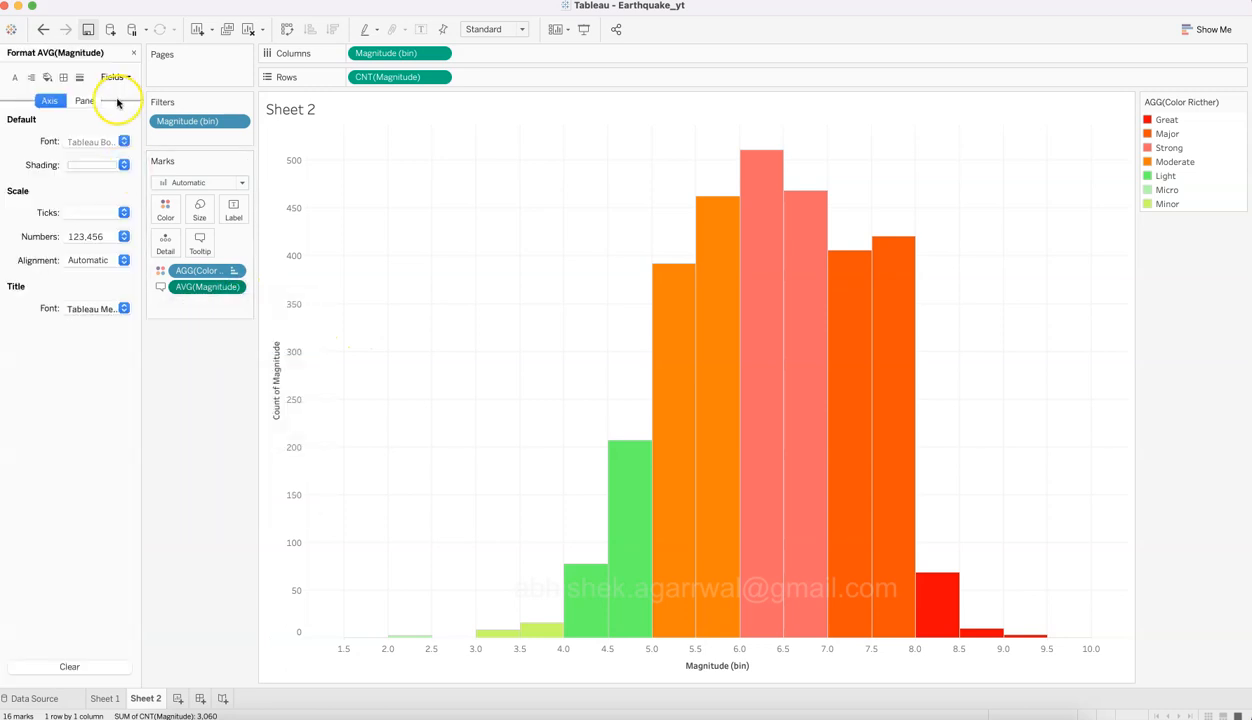
left_click(86, 100)
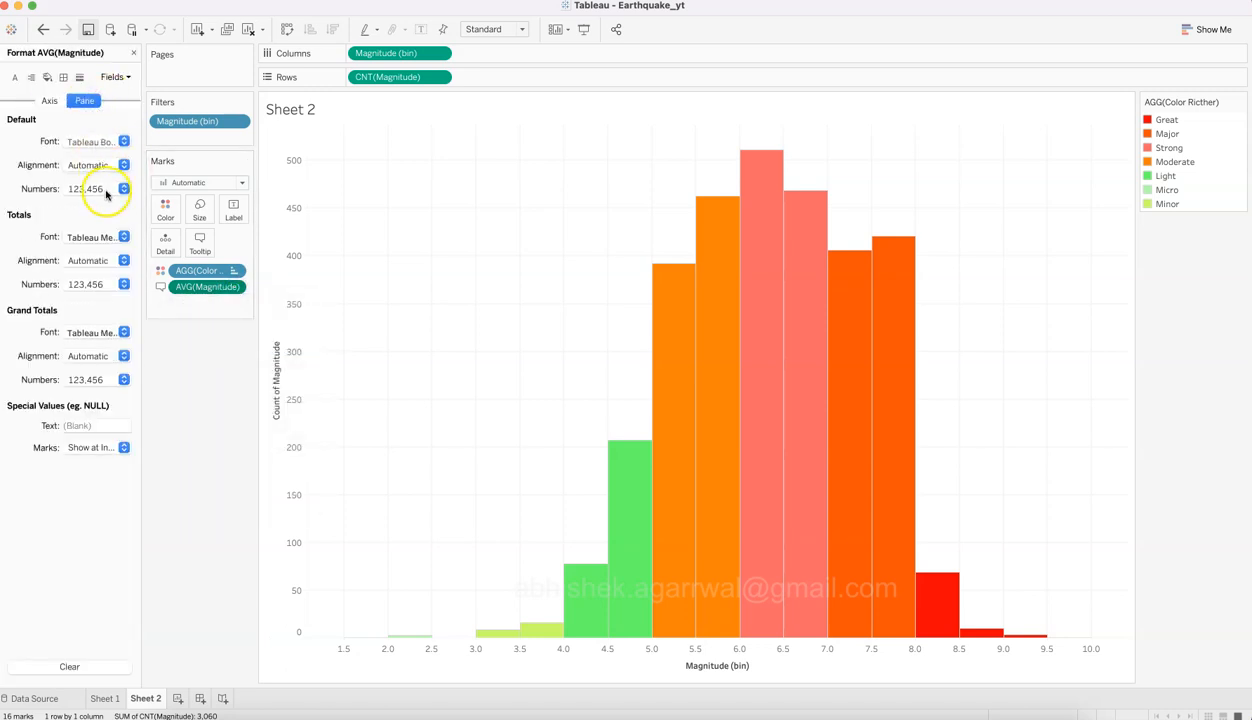
left_click(86, 189)
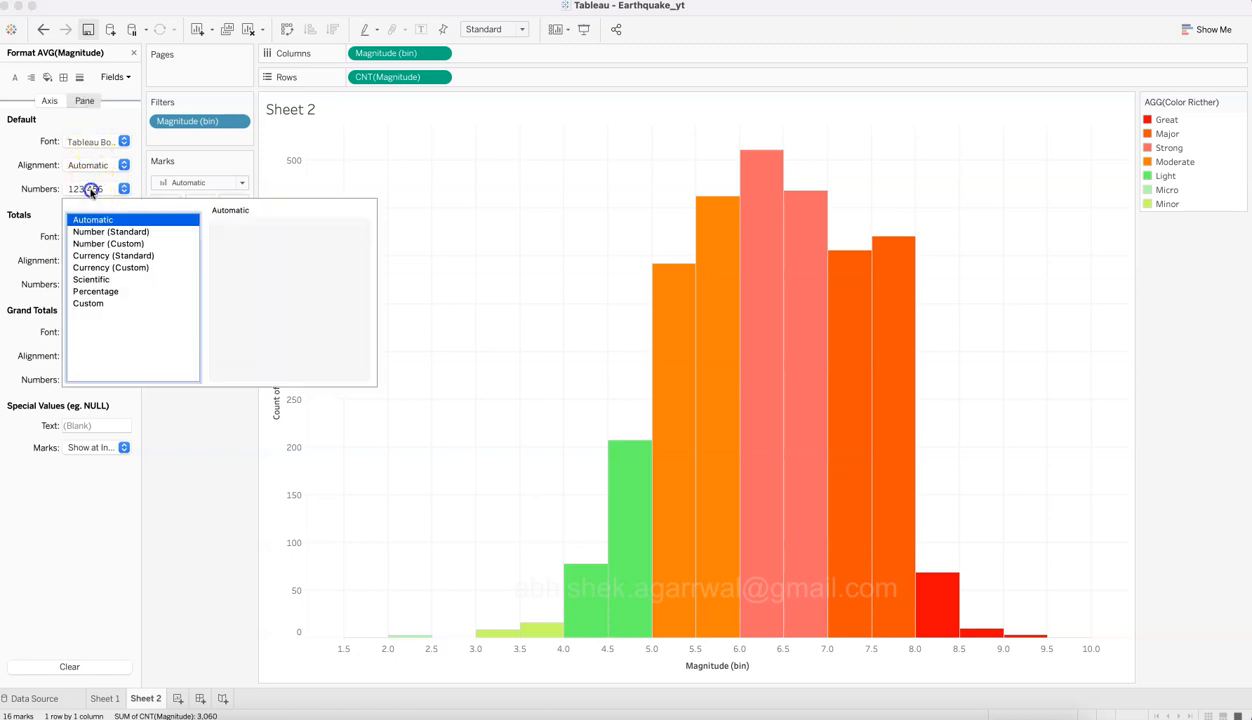
left_click(108, 245)
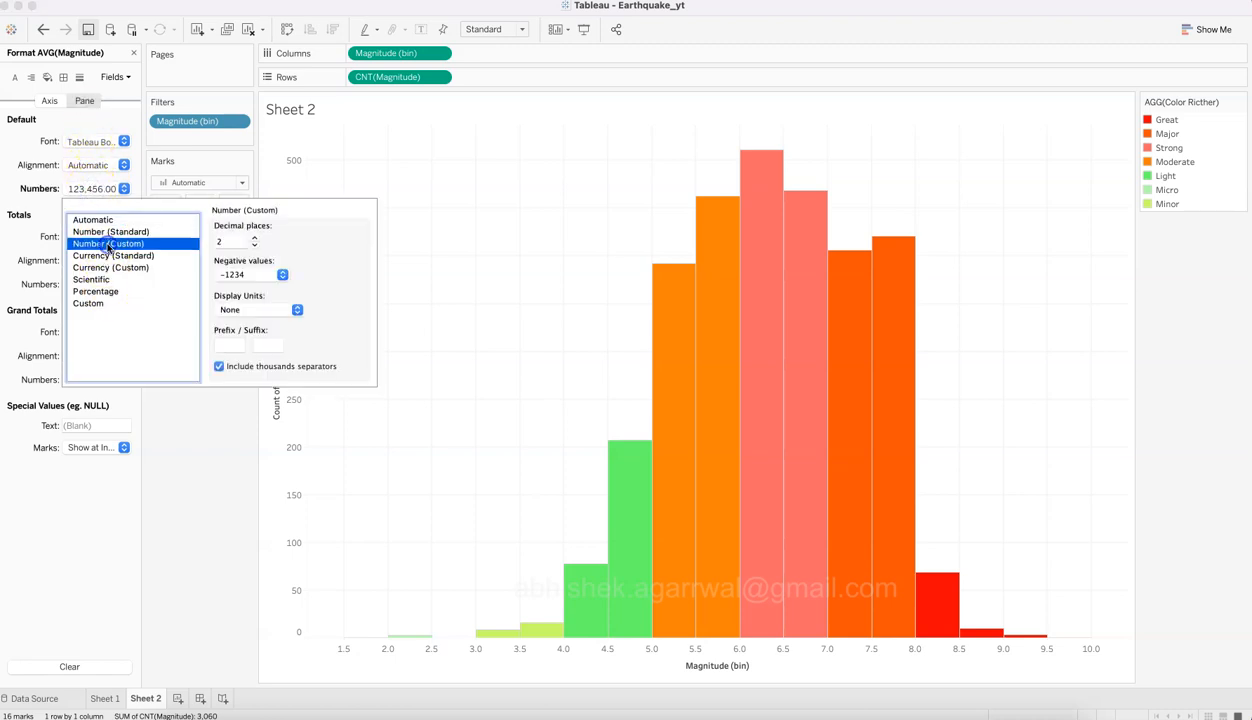
left_click(255, 245)
left_click(207, 441)
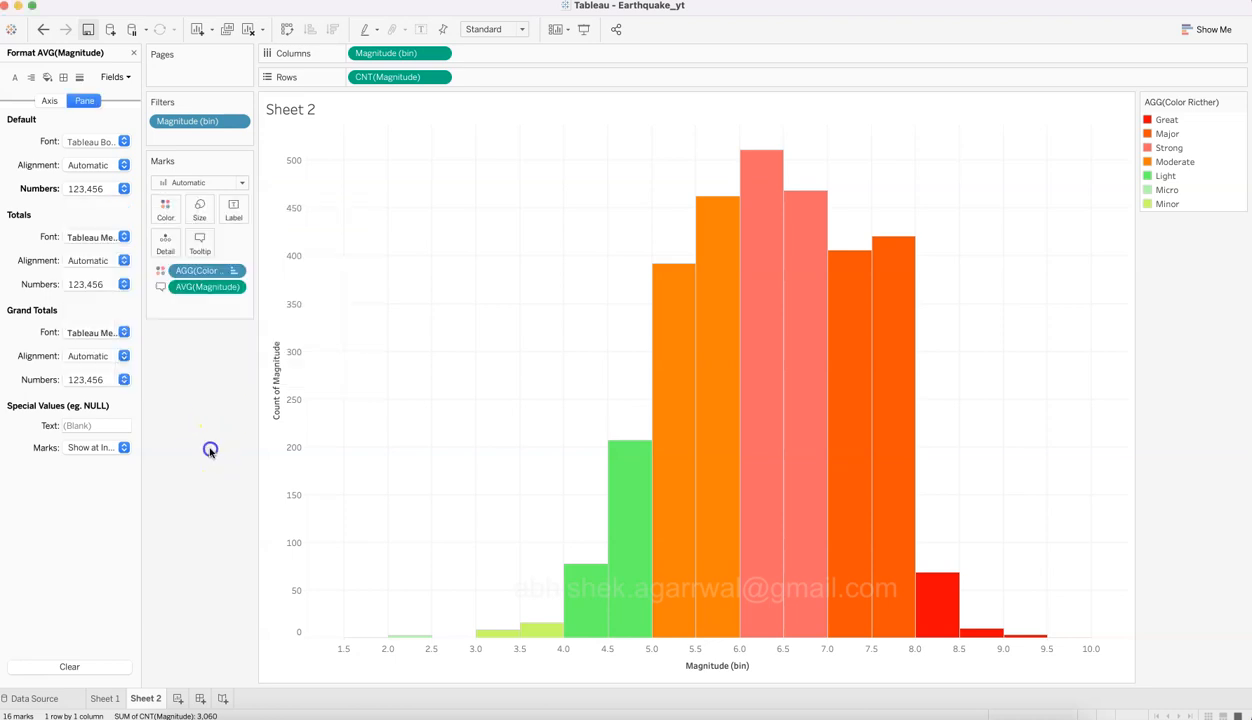
mouse_move(763, 274)
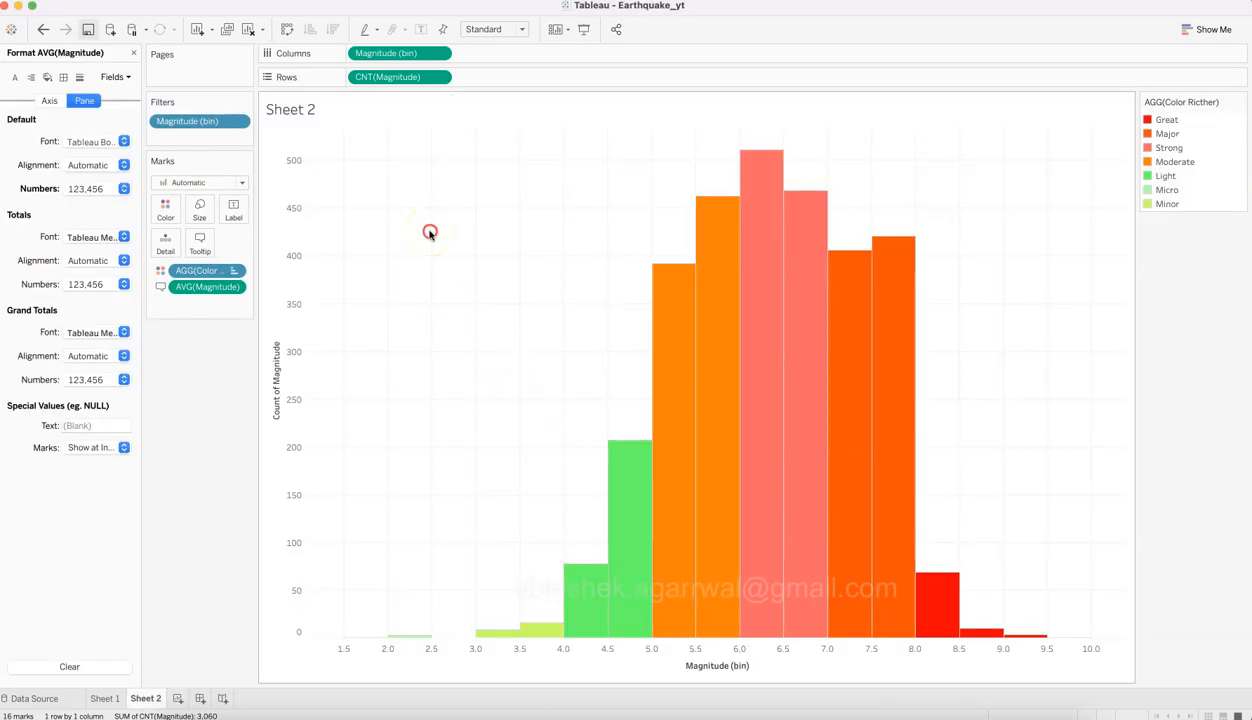
Step: Set the worksheet's background shading to black
right_click(430, 232)
left_click(465, 302)
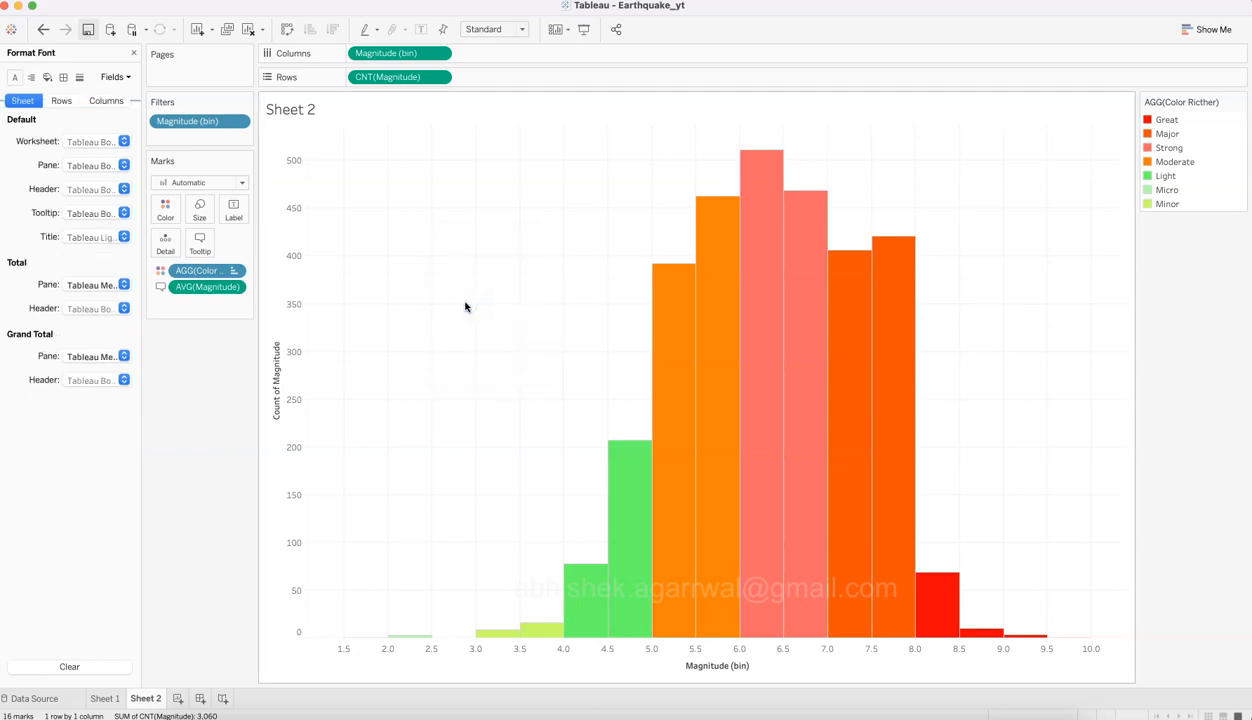
left_click(47, 77)
left_click(88, 141)
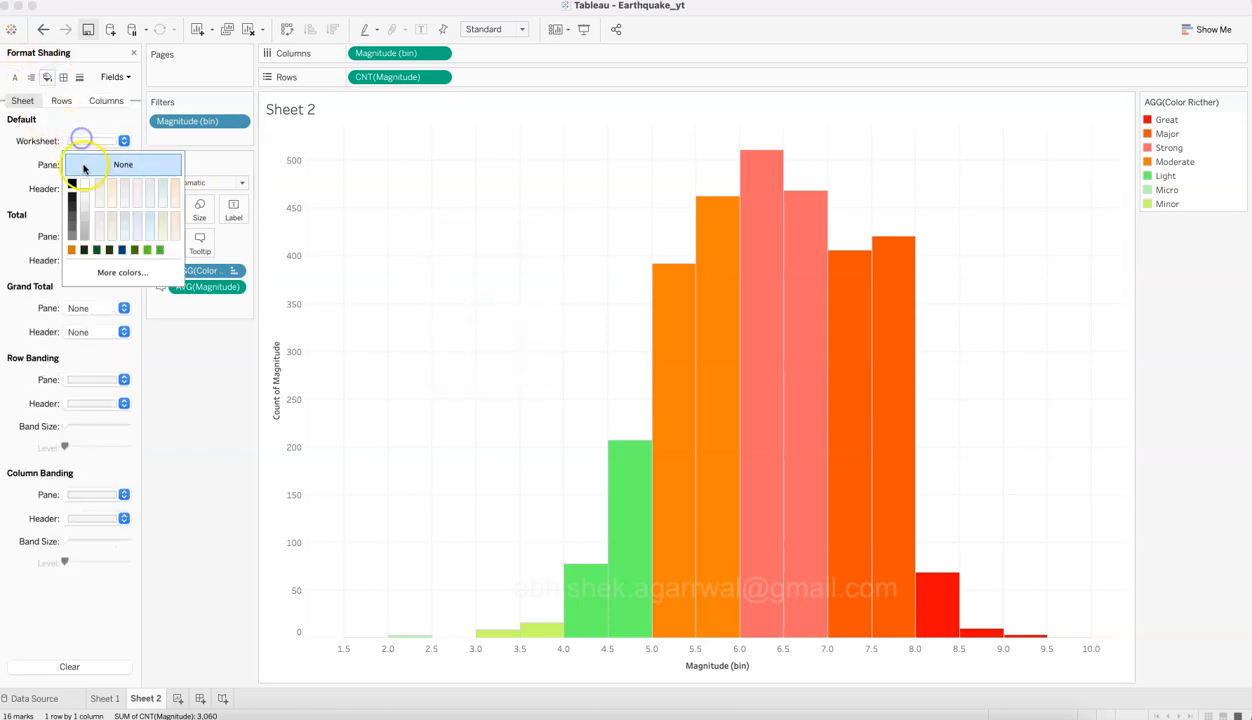
left_click(73, 185)
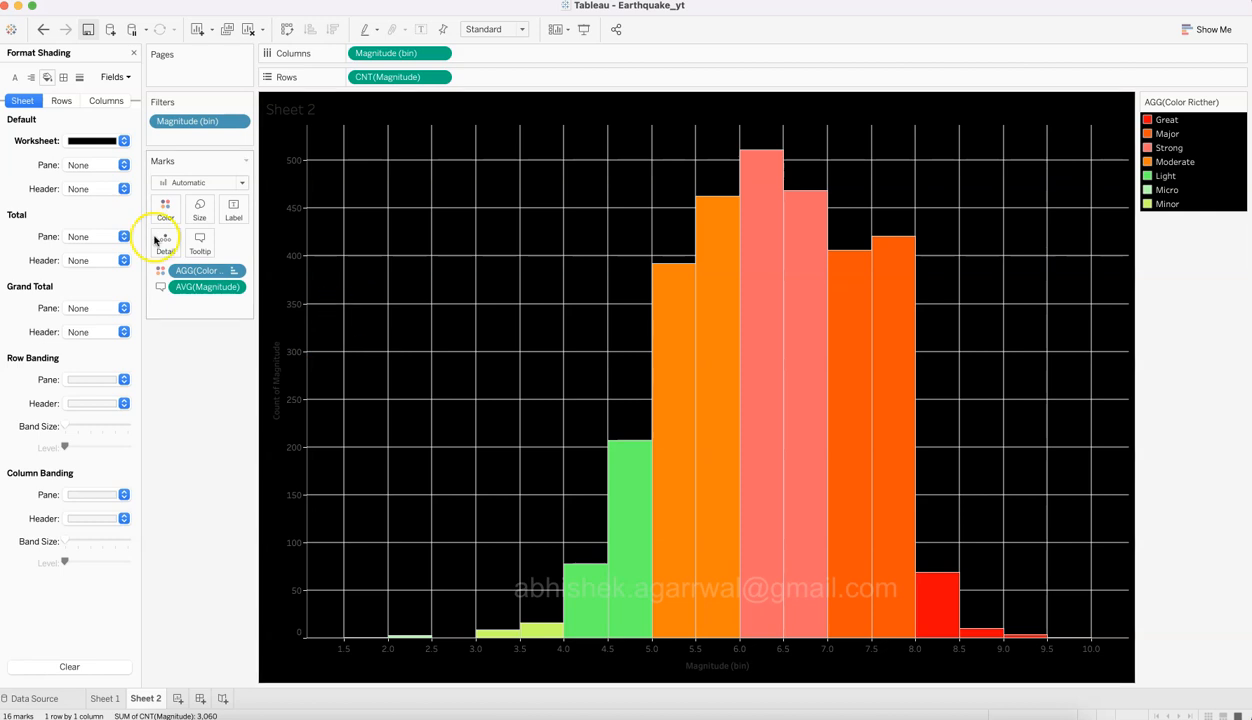
Step: Remove the grid lines from both the columns and the rows of the histogram
left_click(64, 80)
left_click(62, 101)
left_click(105, 102)
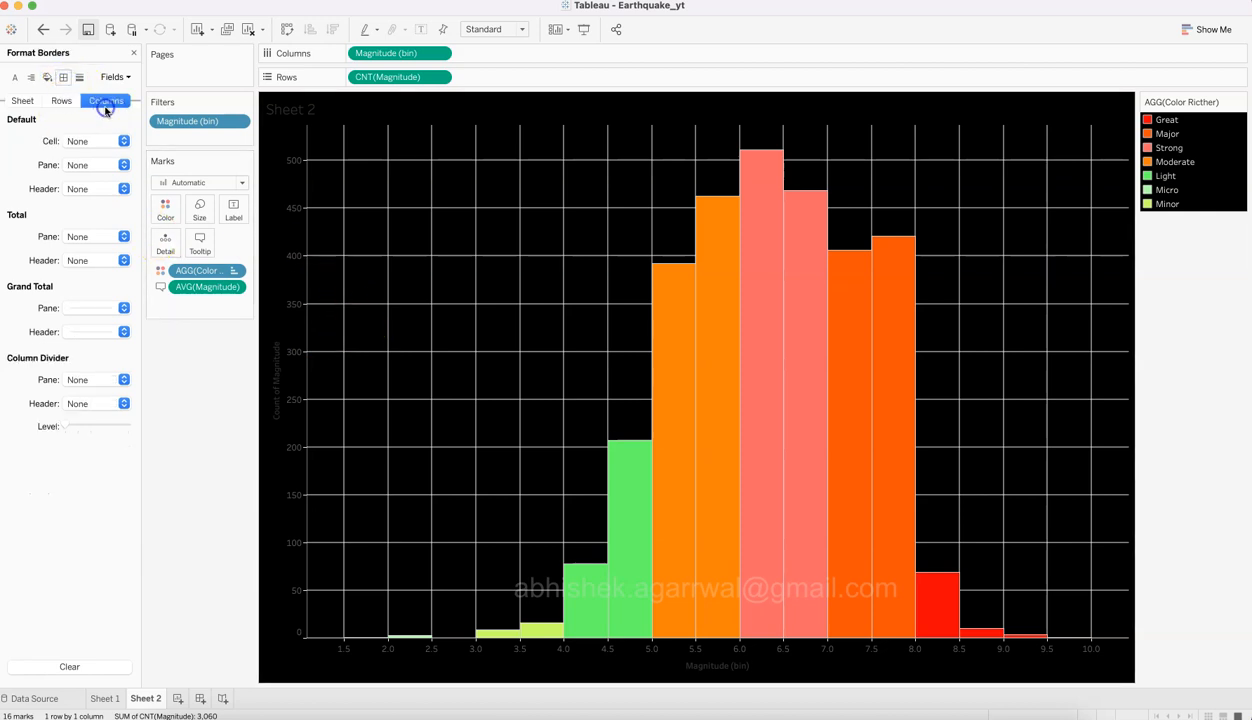
left_click(80, 77)
left_click(85, 141)
left_click(91, 162)
left_click(61, 101)
left_click(84, 141)
left_click(91, 163)
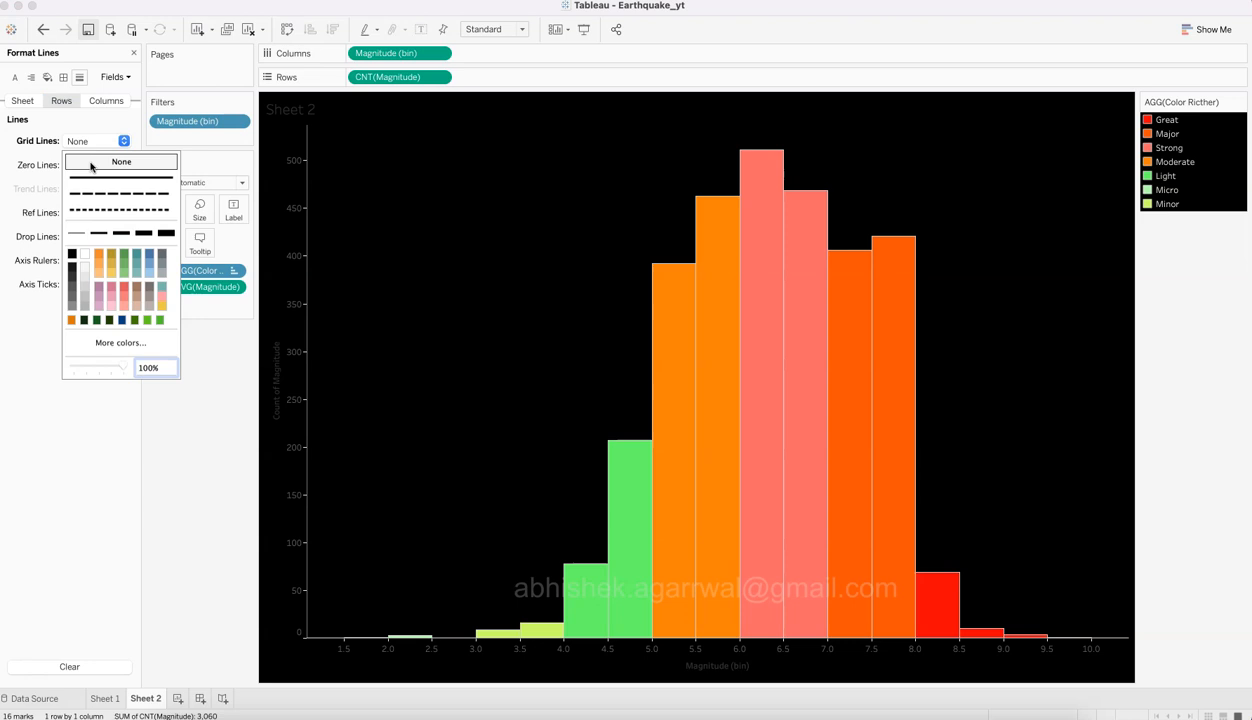
left_click(38, 143)
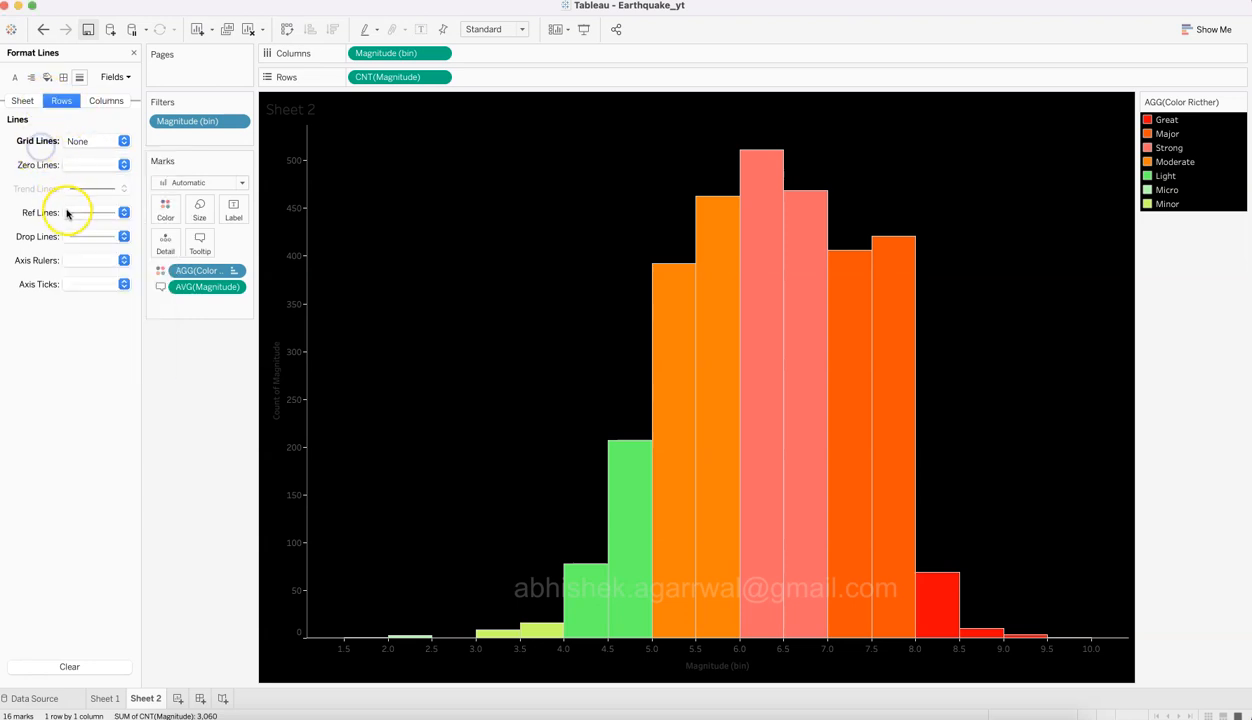
Step: Set the axis rulers to None for both the rows and the columns
left_click(89, 259)
left_click(100, 281)
left_click(106, 100)
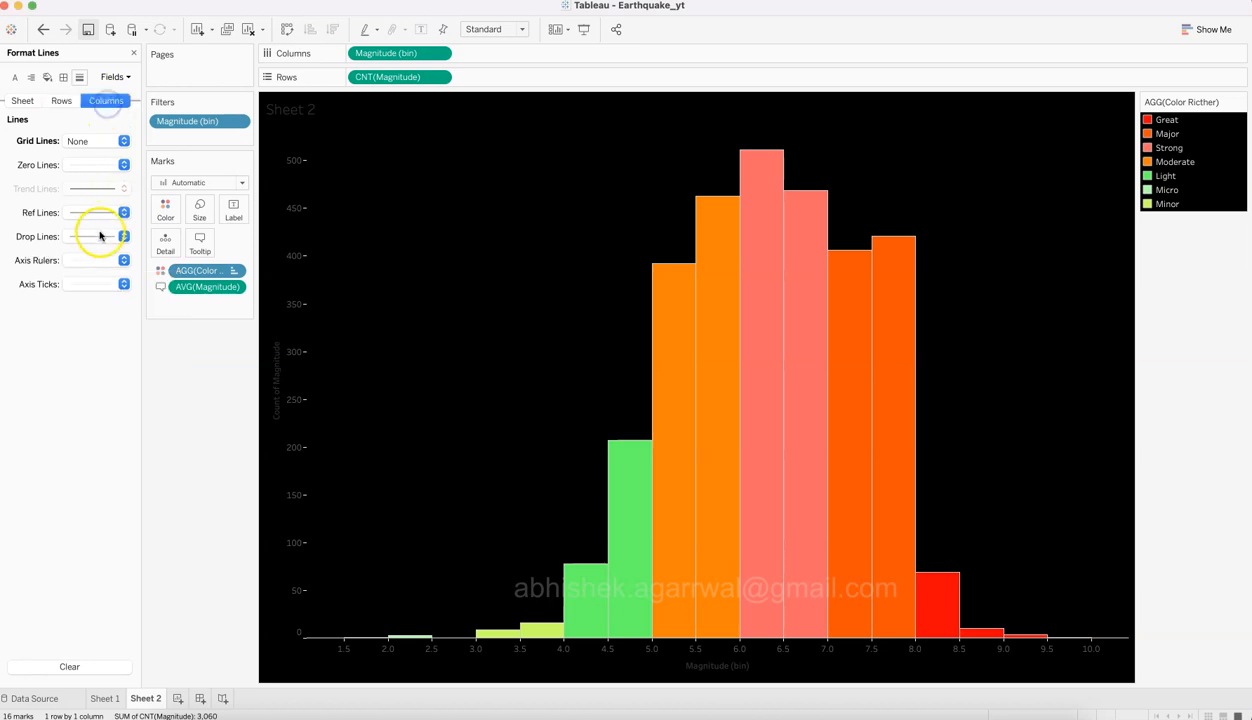
left_click(95, 259)
left_click(100, 281)
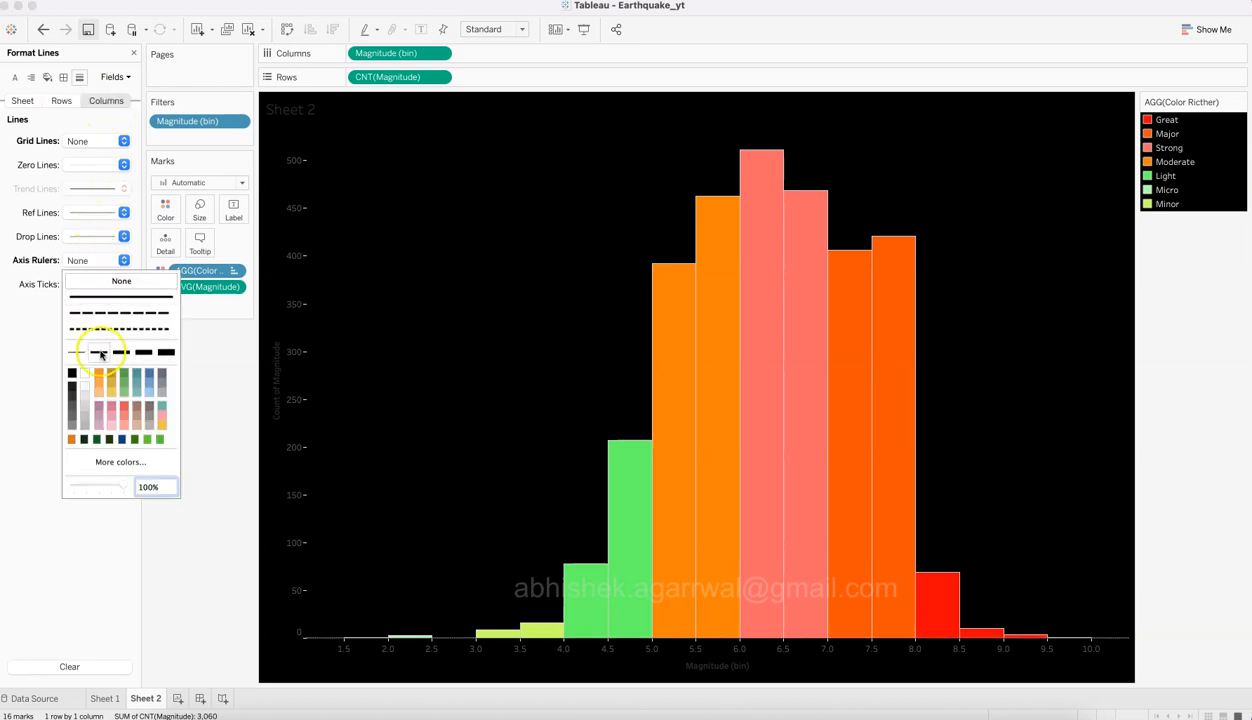
left_click(46, 254)
Step: Set the axis ticks to None for columns and rows, and the row zero lines to None
left_click(88, 284)
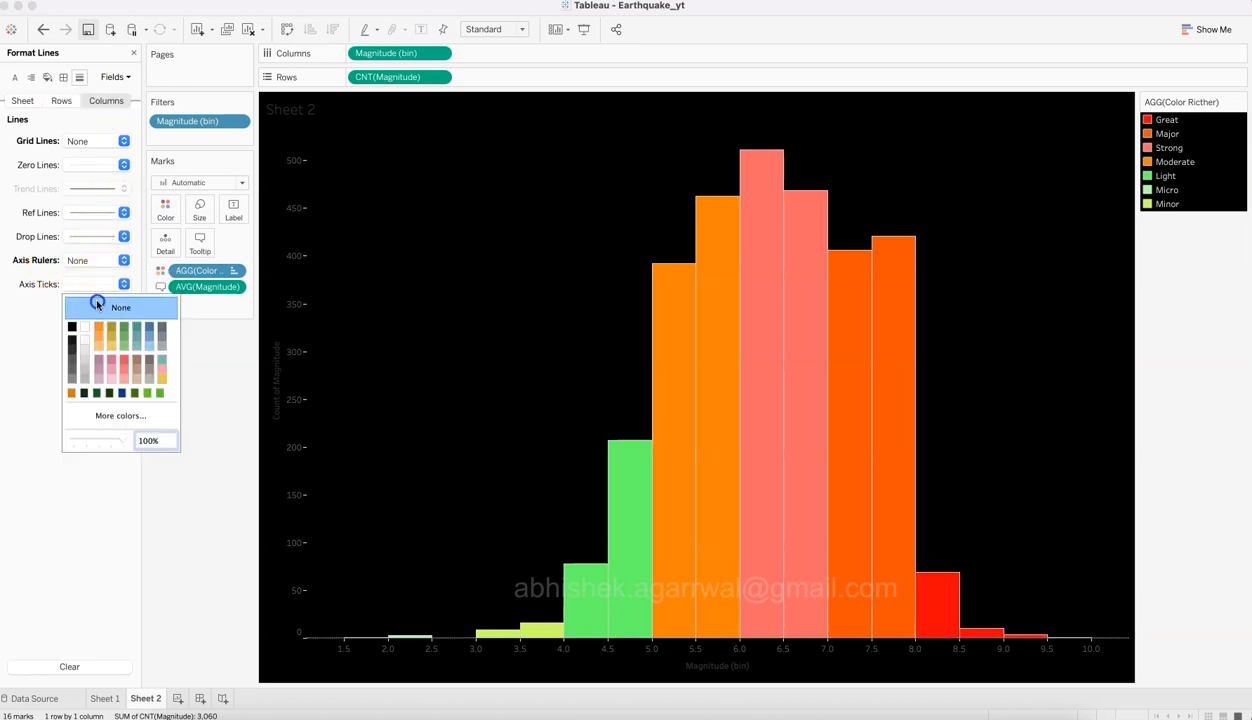
left_click(61, 100)
left_click(98, 286)
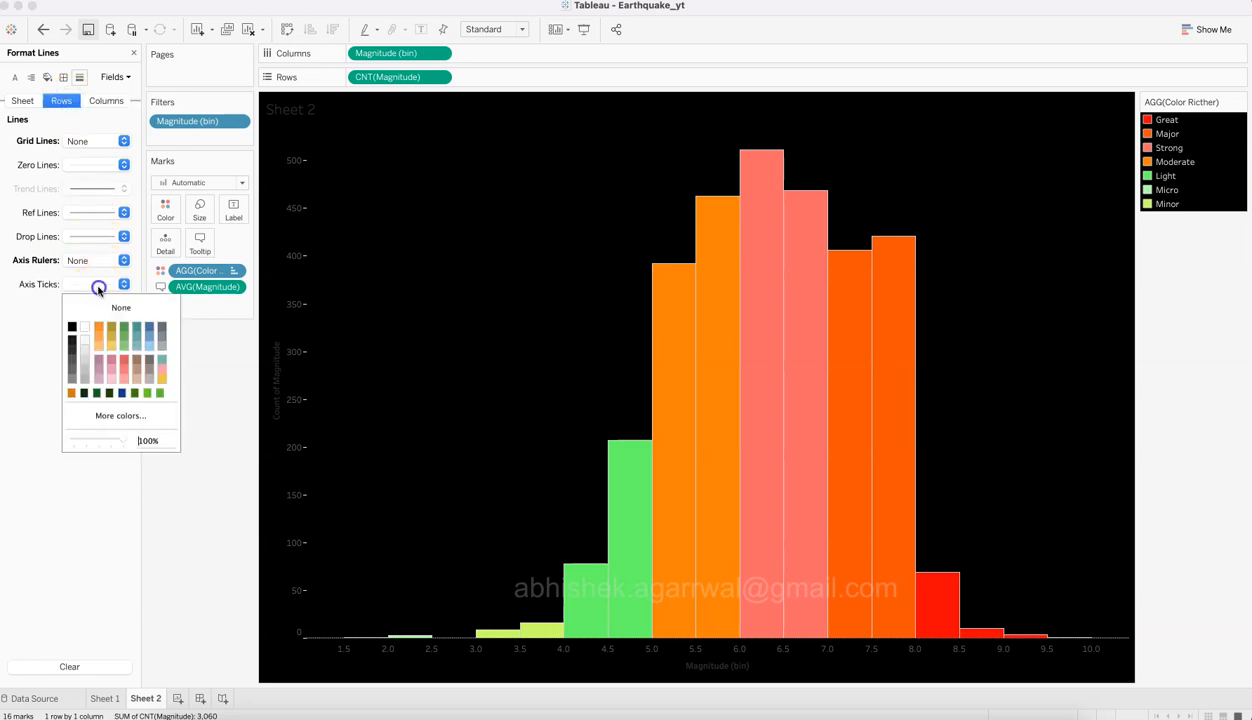
left_click(104, 310)
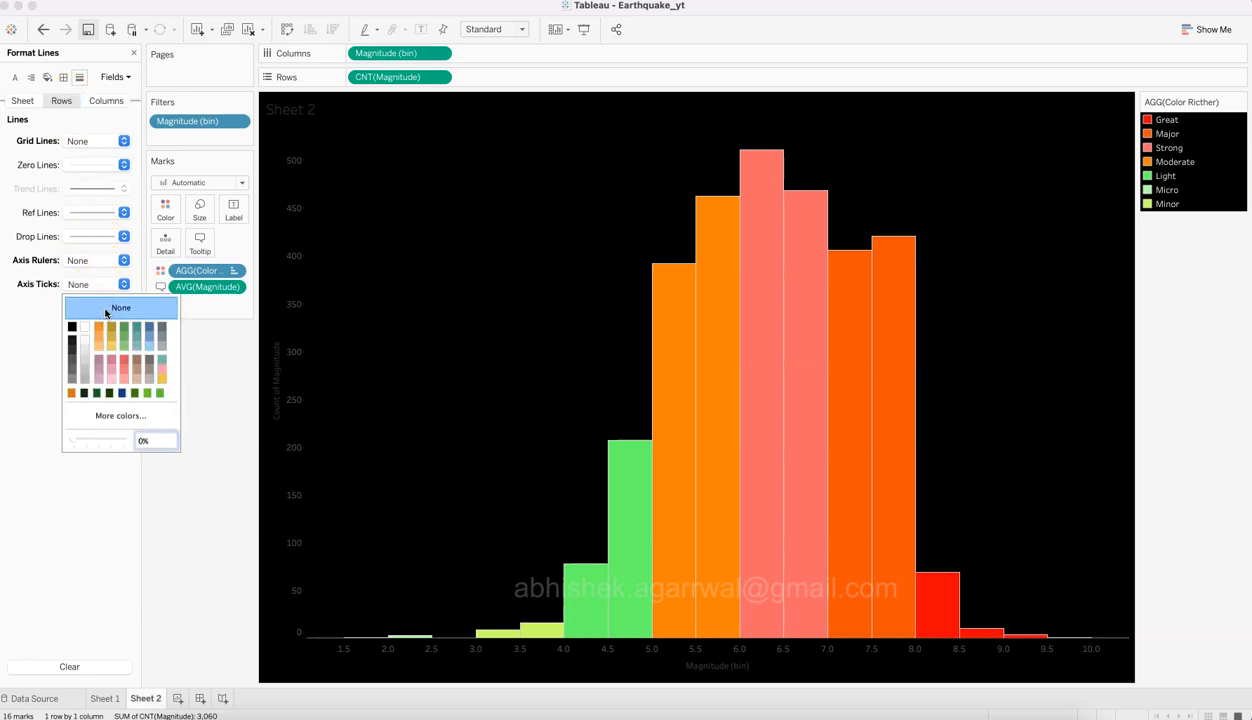
left_click(330, 640)
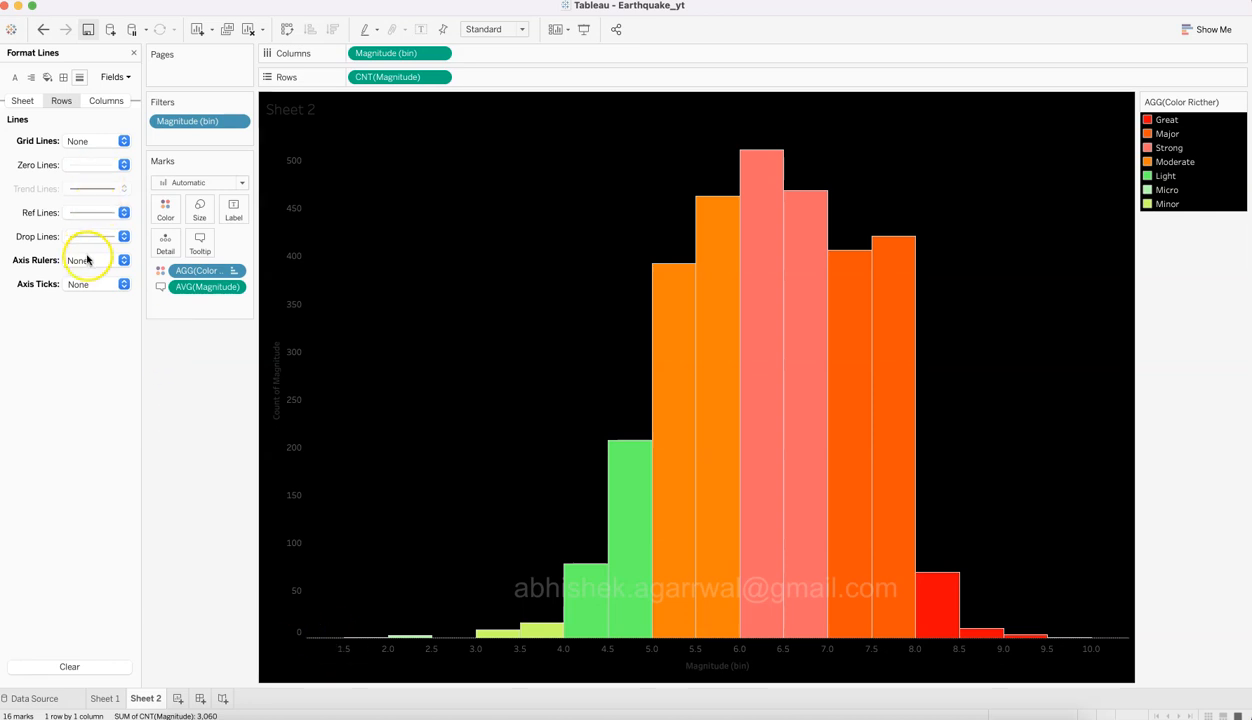
left_click(84, 166)
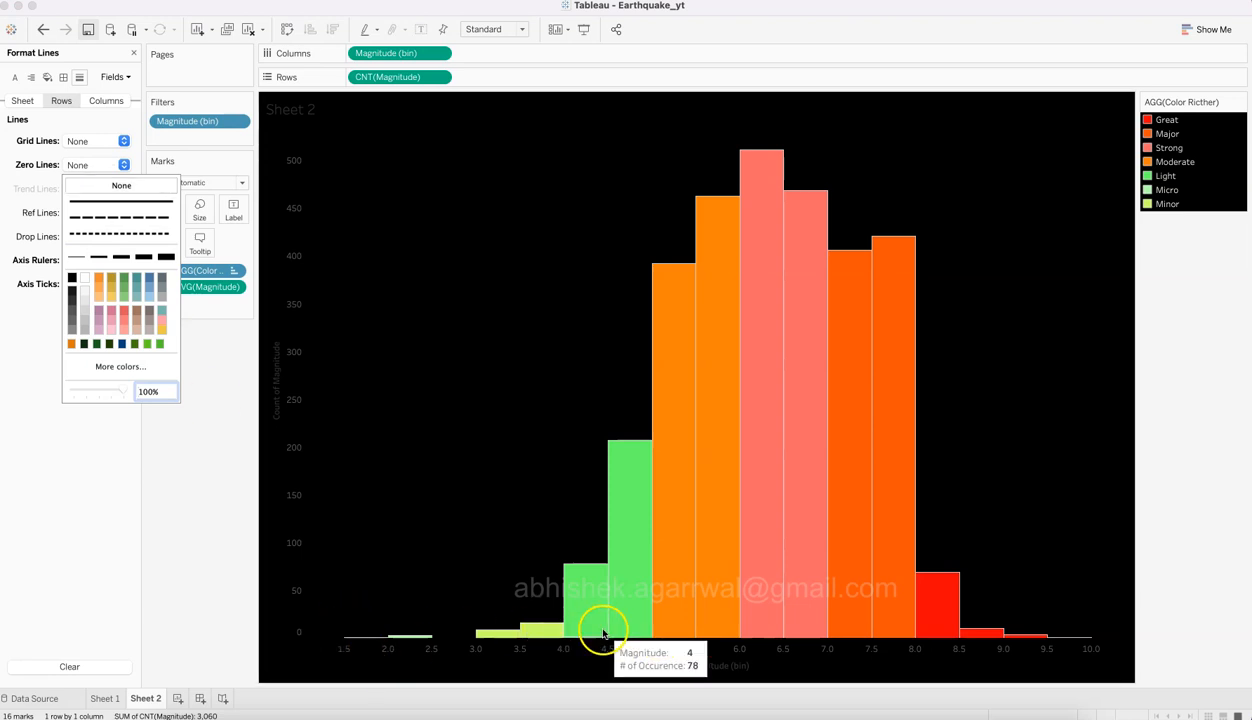
left_click(168, 488)
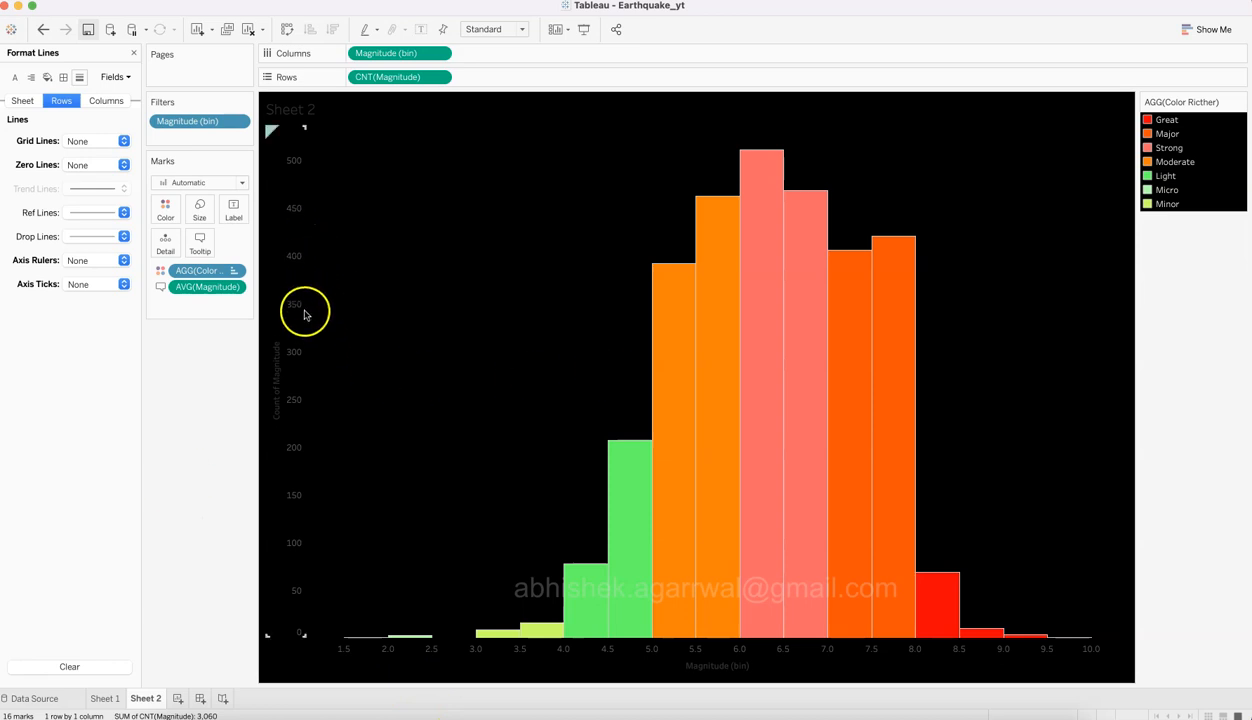
Step: Make the Count of Magnitude axis font light gray and bold
right_click(305, 313)
left_click(328, 375)
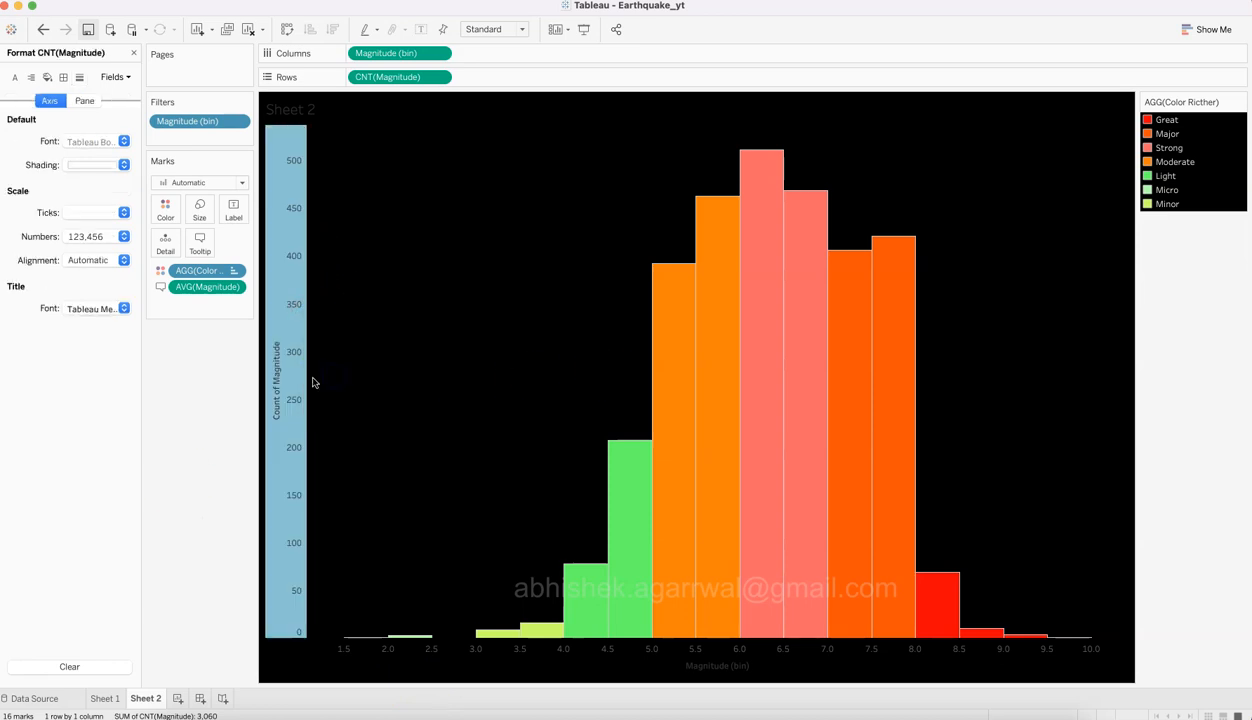
left_click(282, 369)
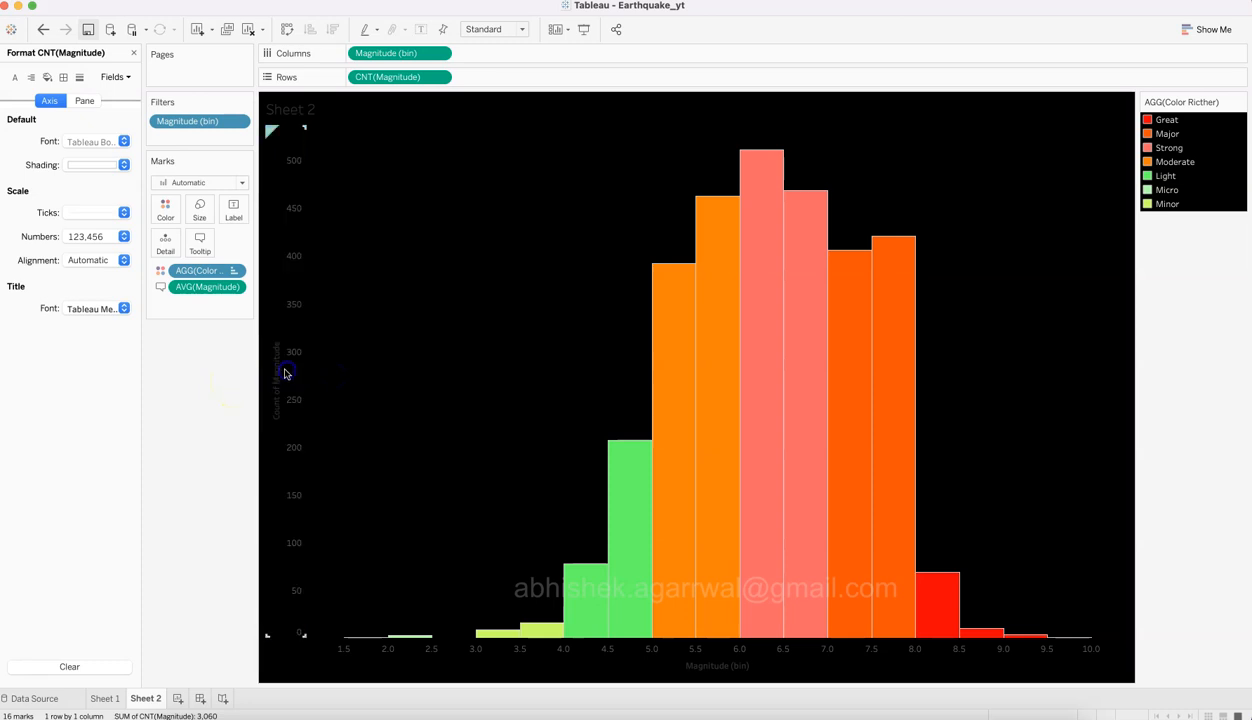
left_click(101, 142)
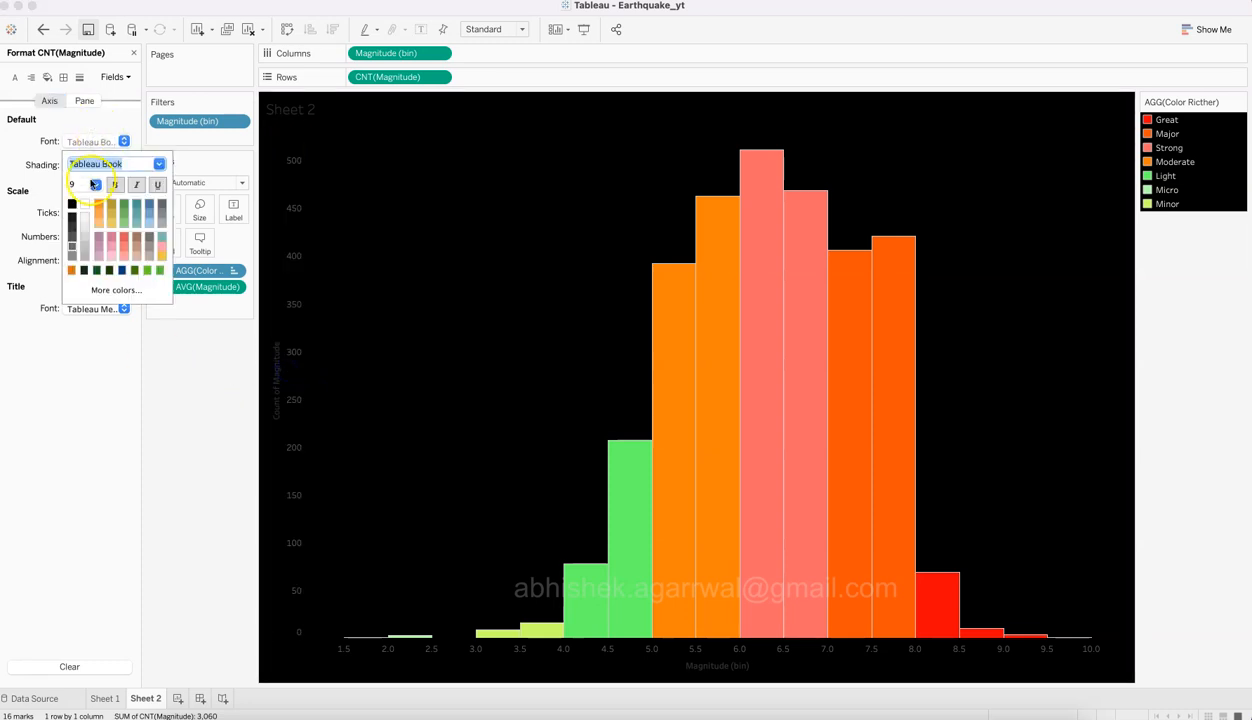
left_click(72, 260)
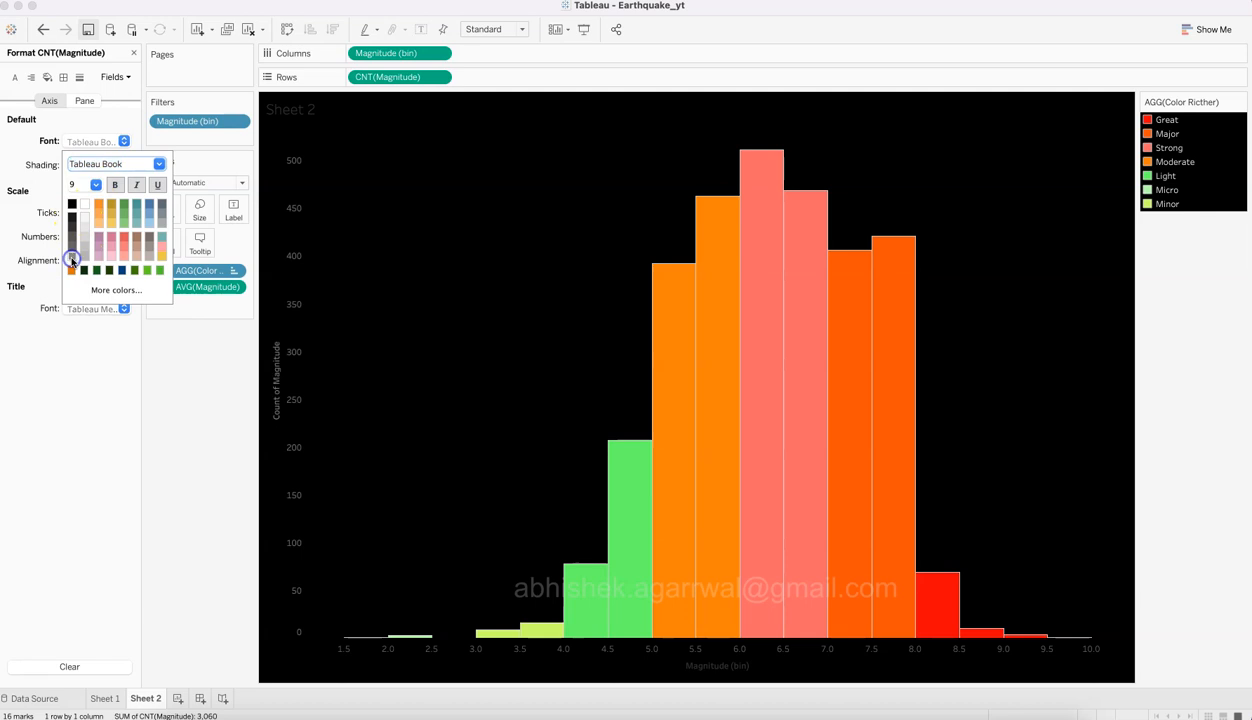
left_click(85, 254)
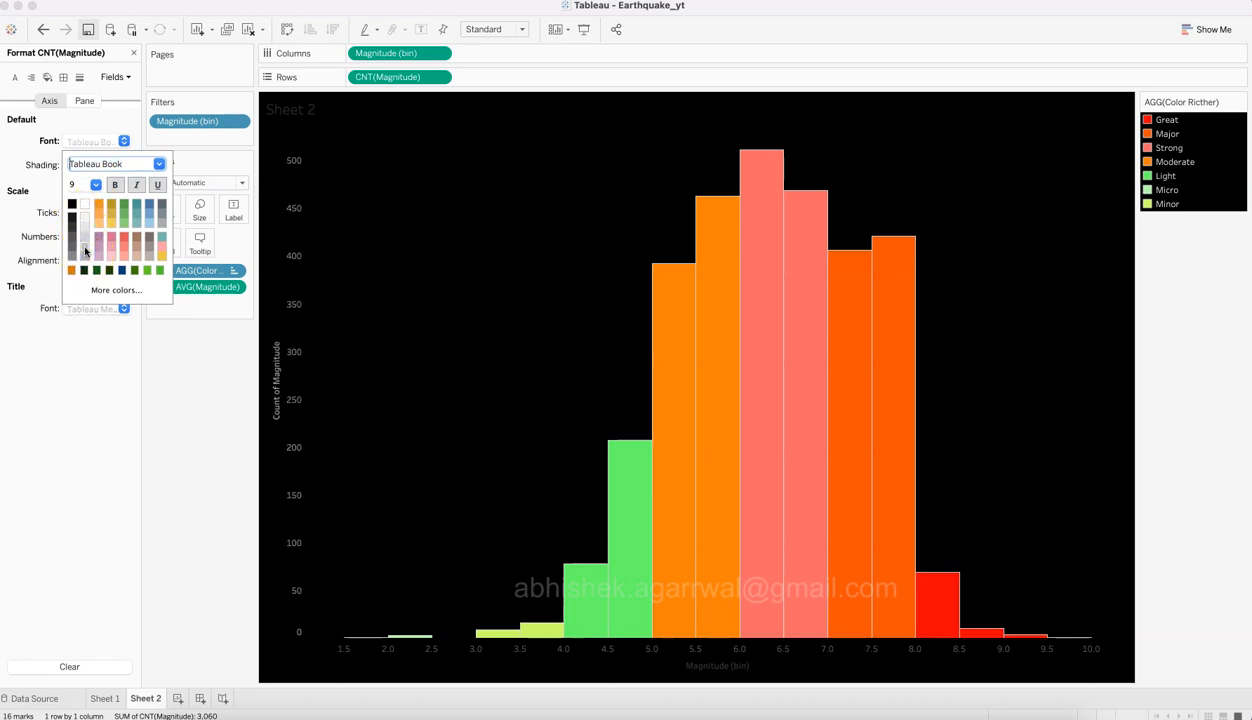
left_click(101, 198)
left_click(112, 186)
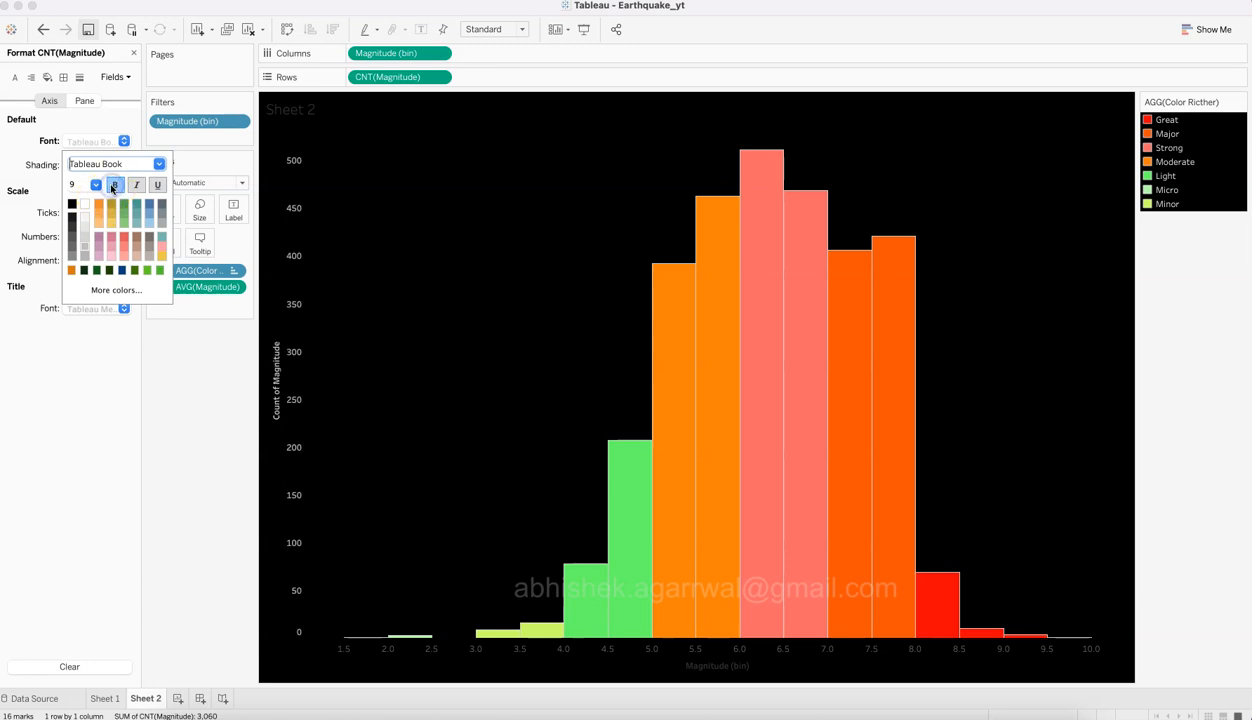
Step: Set the font color of the Count of Magnitude axis to the light gray shade
left_click(72, 258)
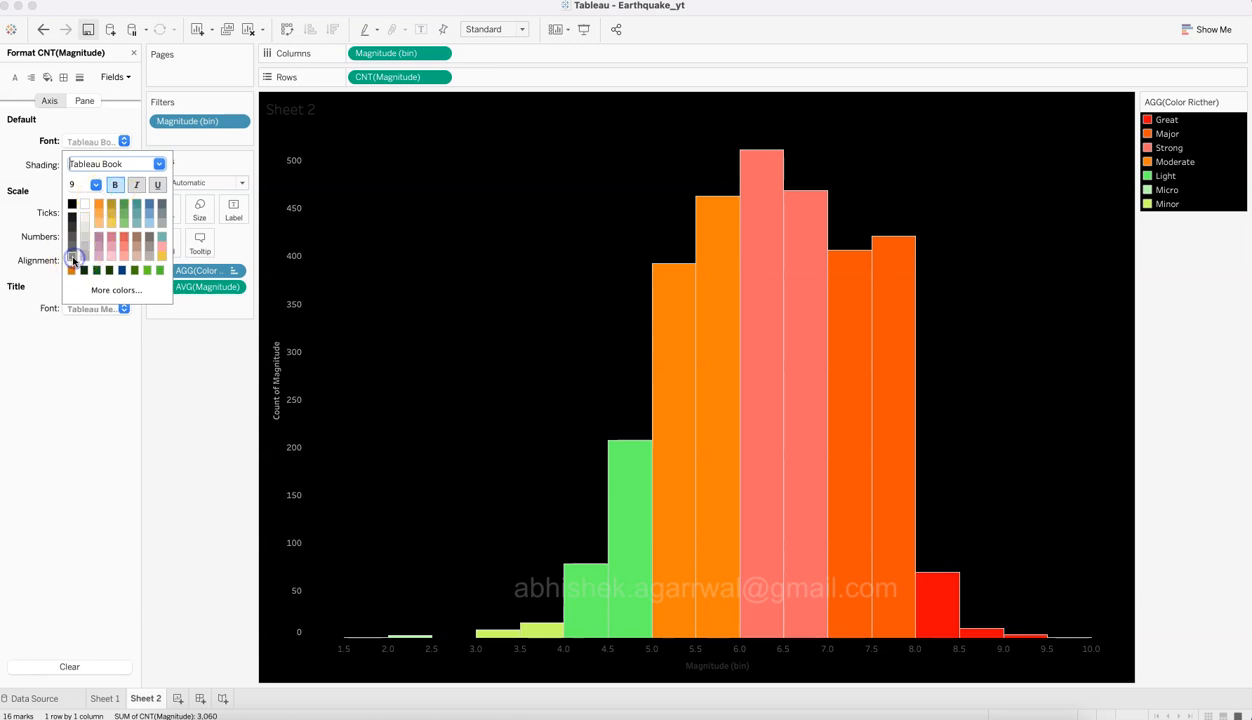
left_click(84, 257)
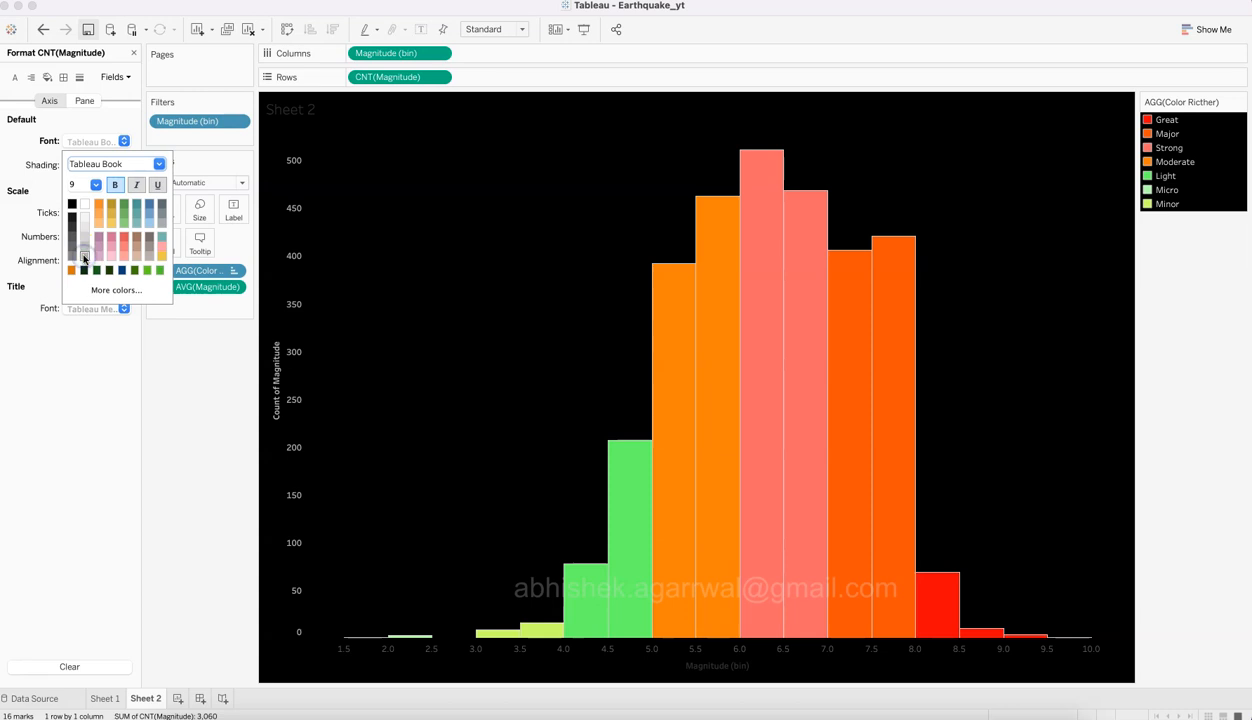
Step: Change the font color of the Magnitude (bin) axis to light gray
left_click(365, 655)
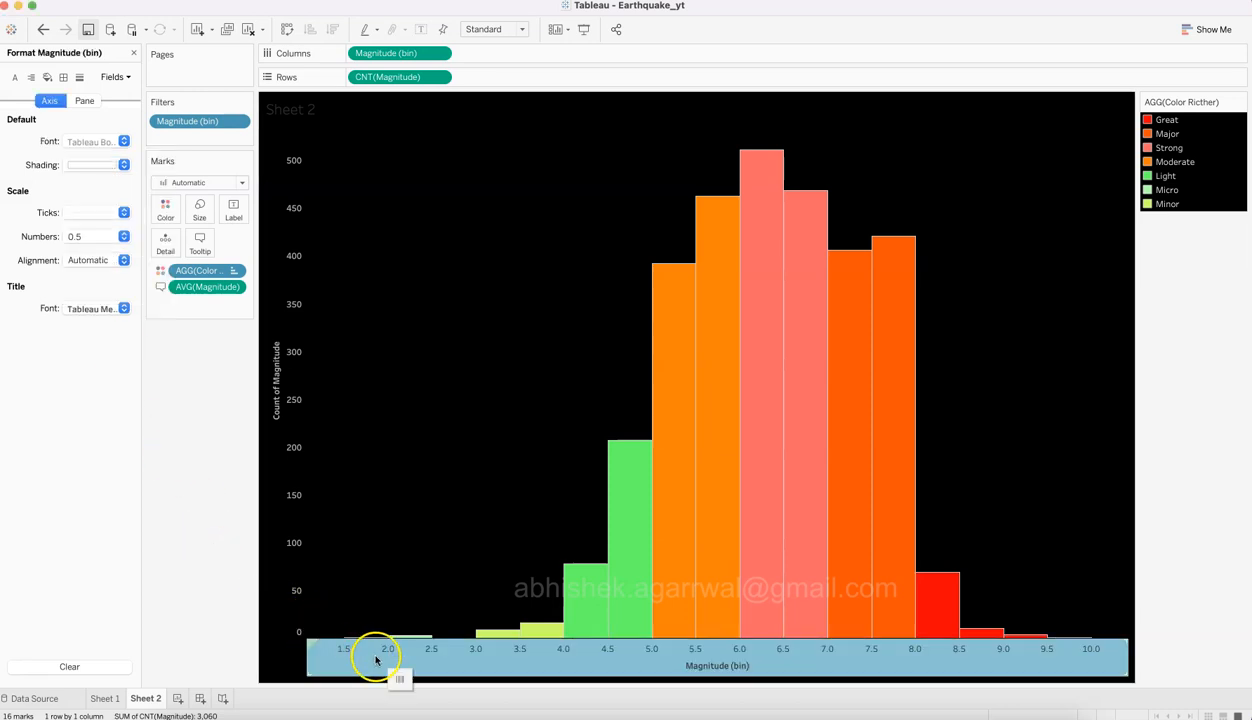
right_click(376, 659)
left_click(272, 598)
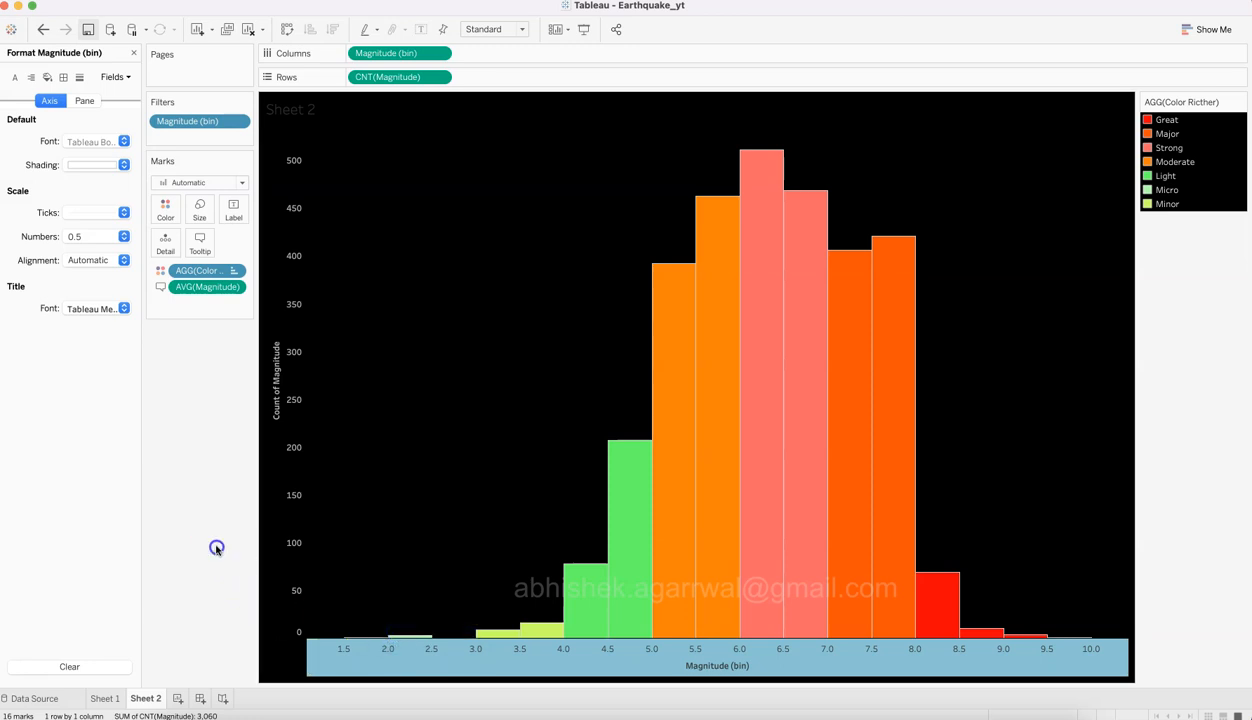
left_click(110, 141)
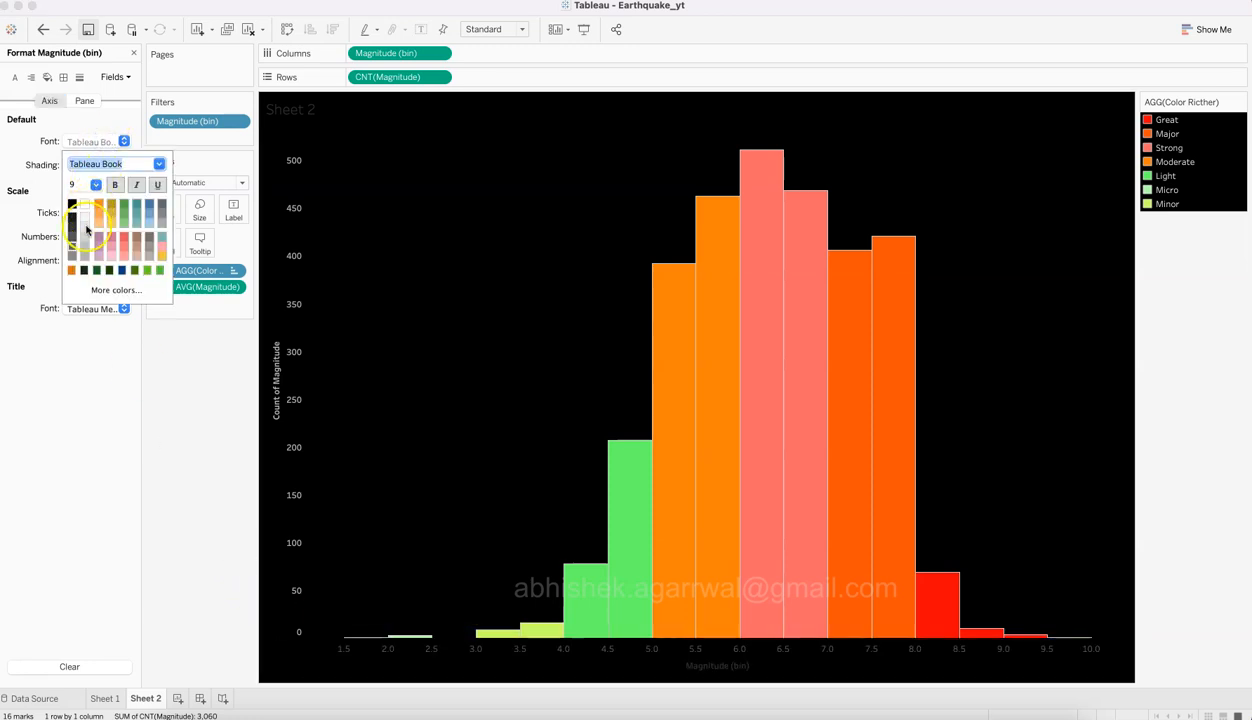
left_click(86, 259)
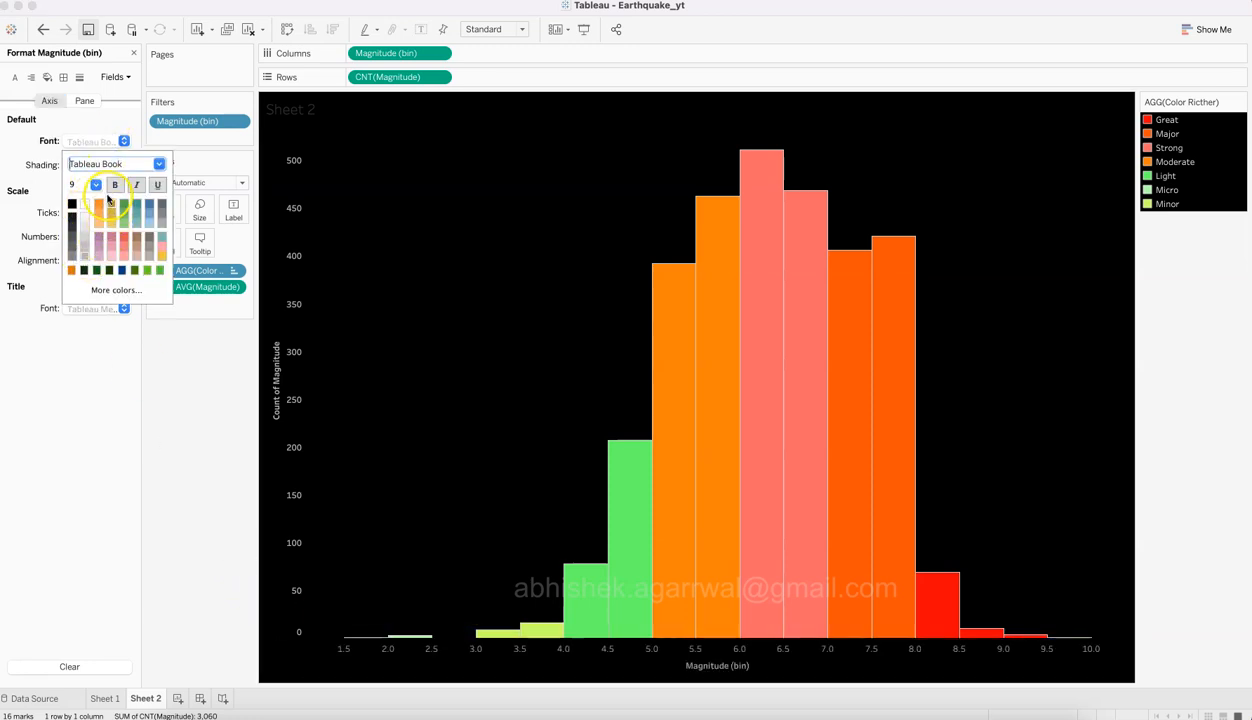
left_click(163, 555)
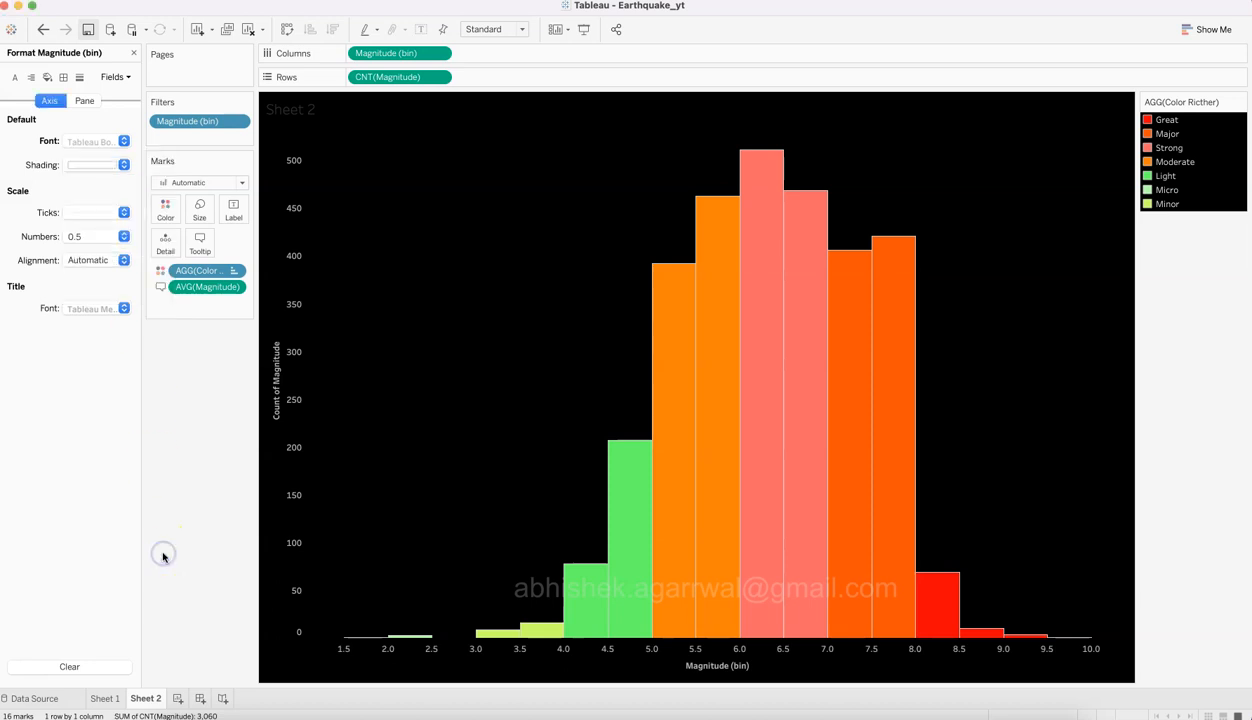
Step: Remove the Count of Magnitude title from the vertical axis
left_click(272, 387)
right_click(274, 390)
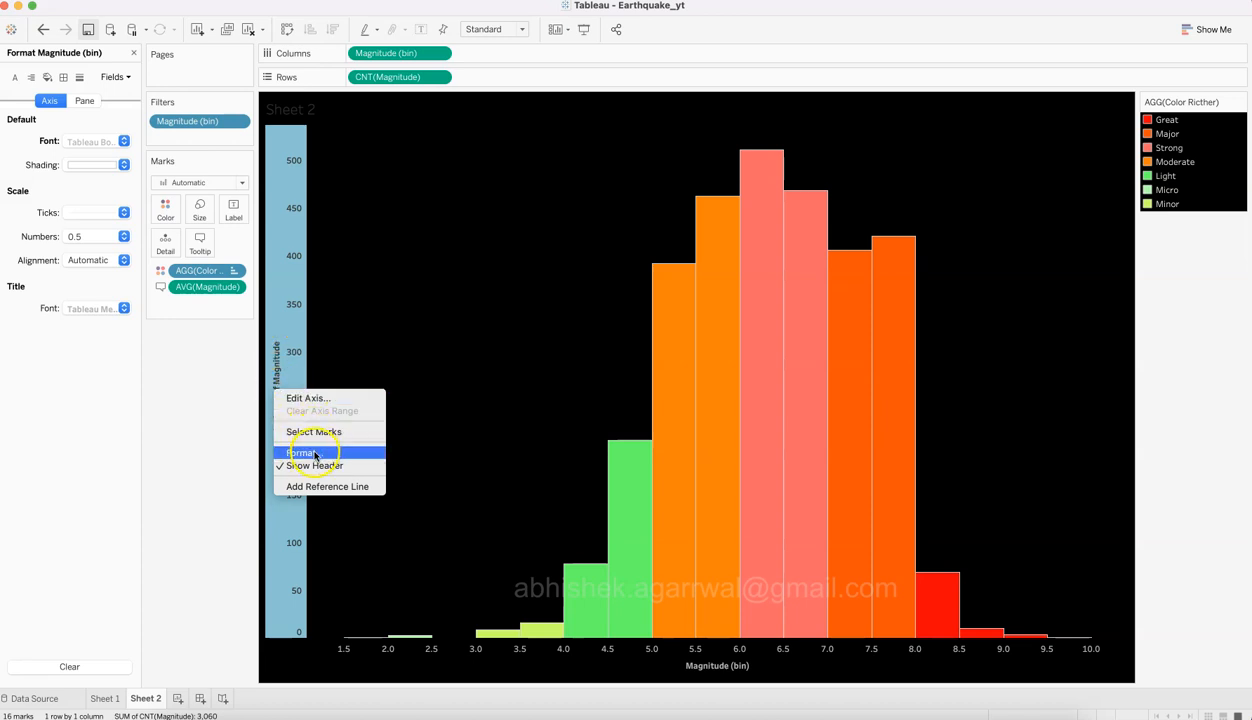
left_click(320, 400)
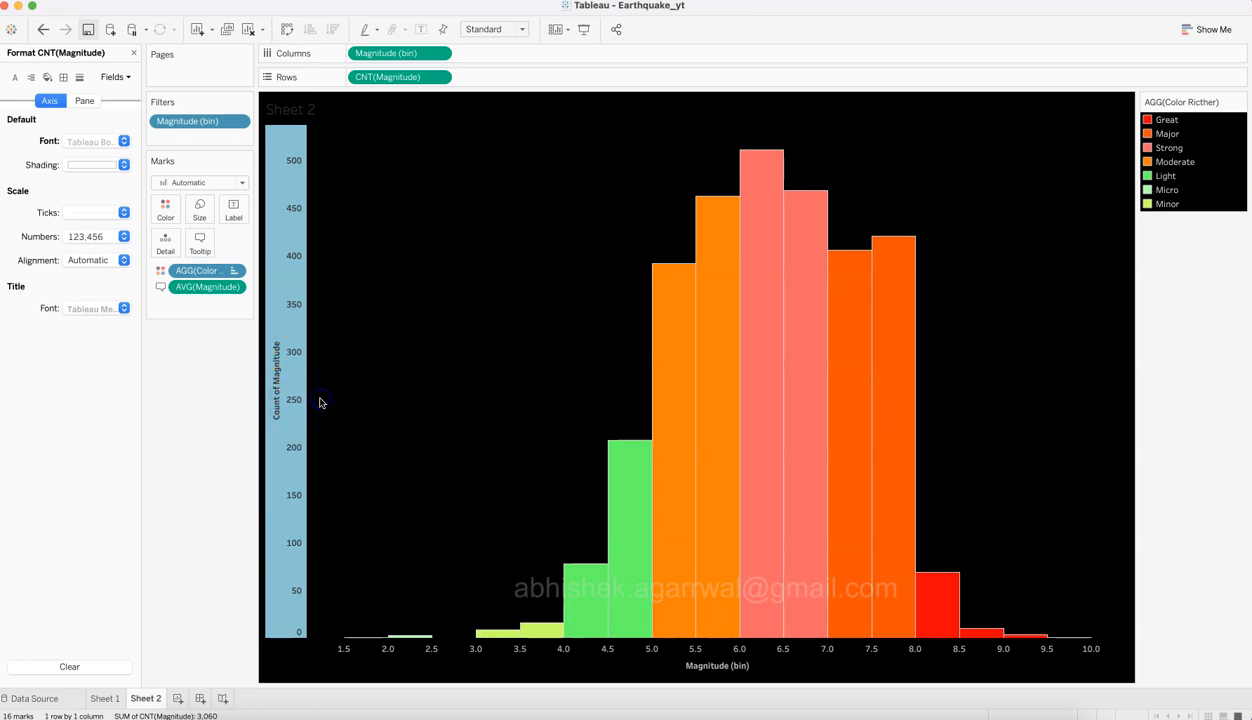
triple_click(607, 482)
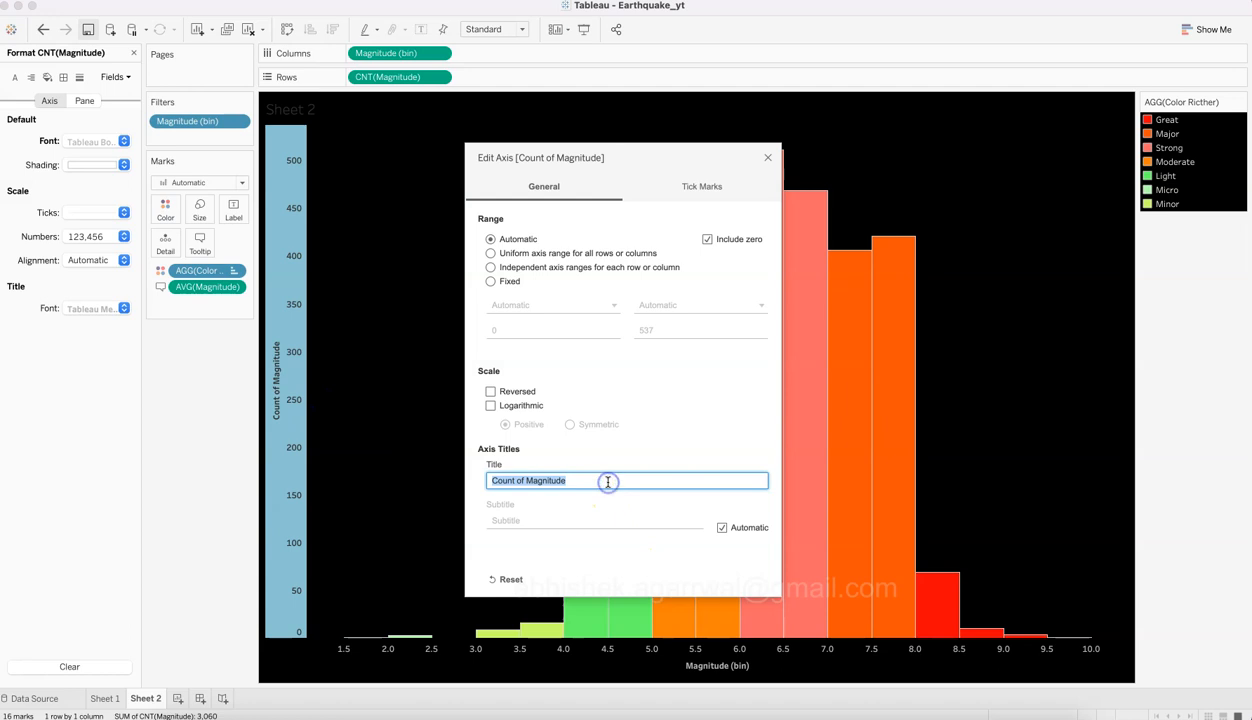
key("BackSpace")
left_click(767, 157)
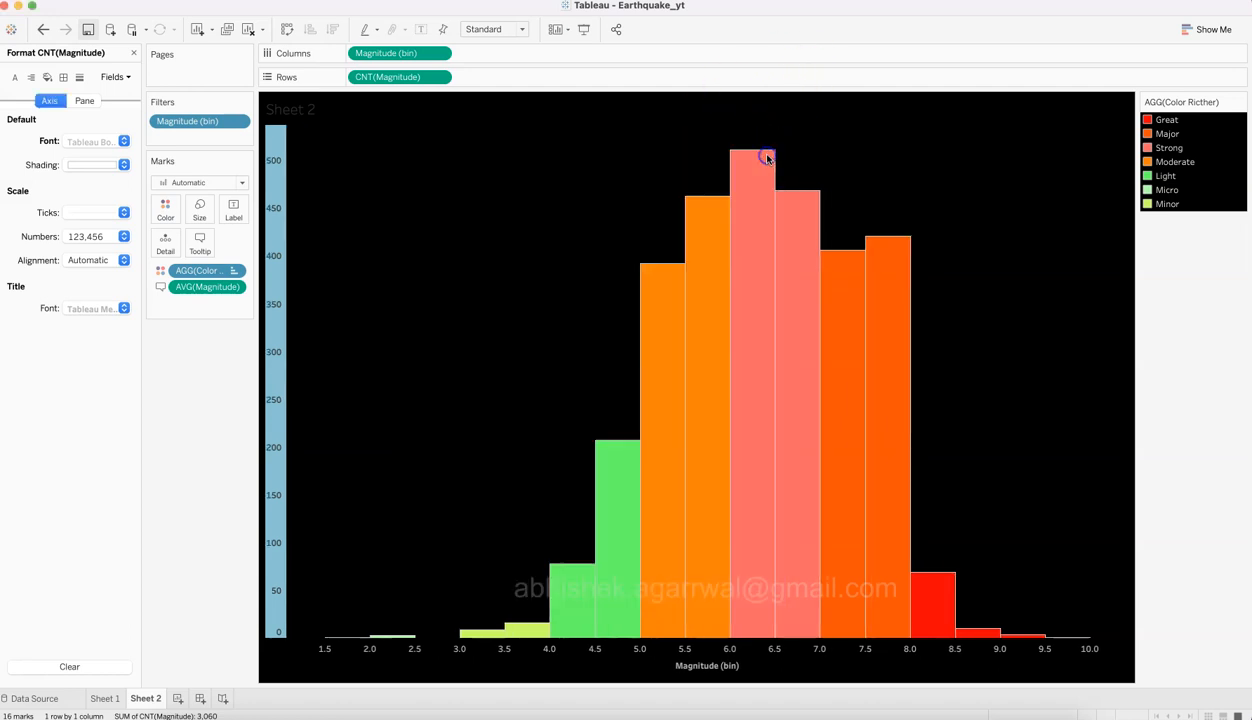
Step: Remove the Magnitude (bin) title from the horizontal axis
right_click(698, 670)
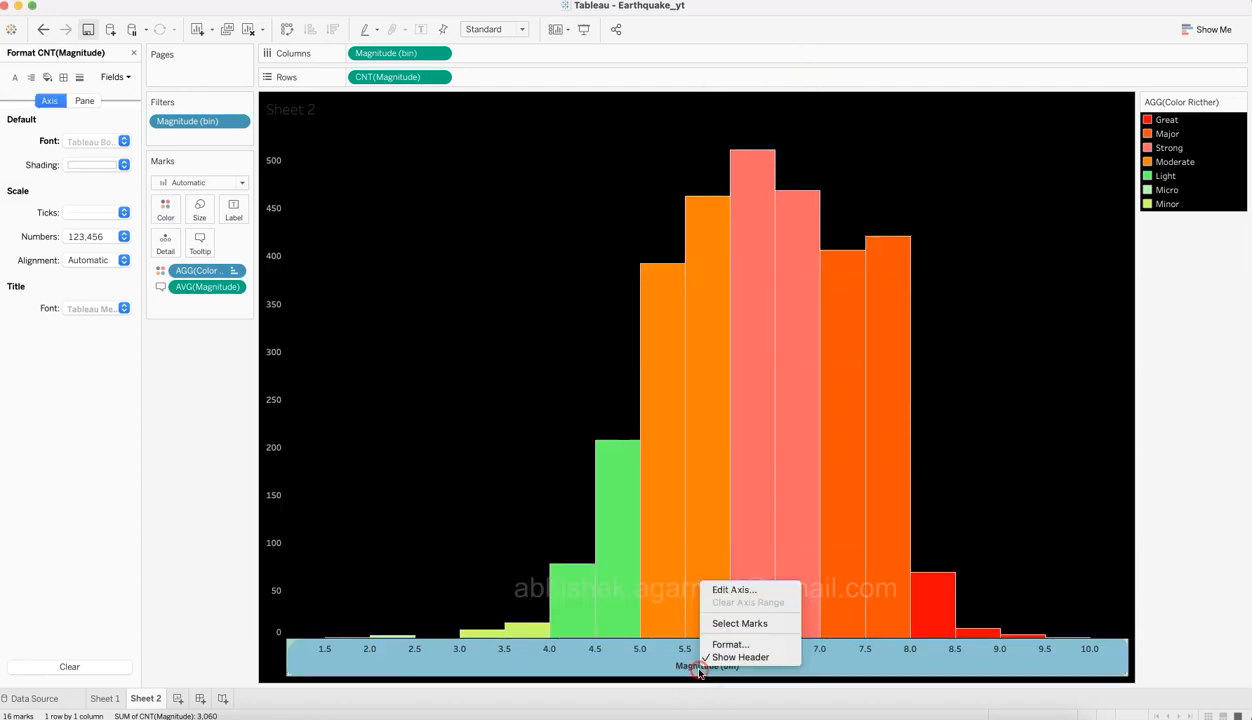
left_click(733, 590)
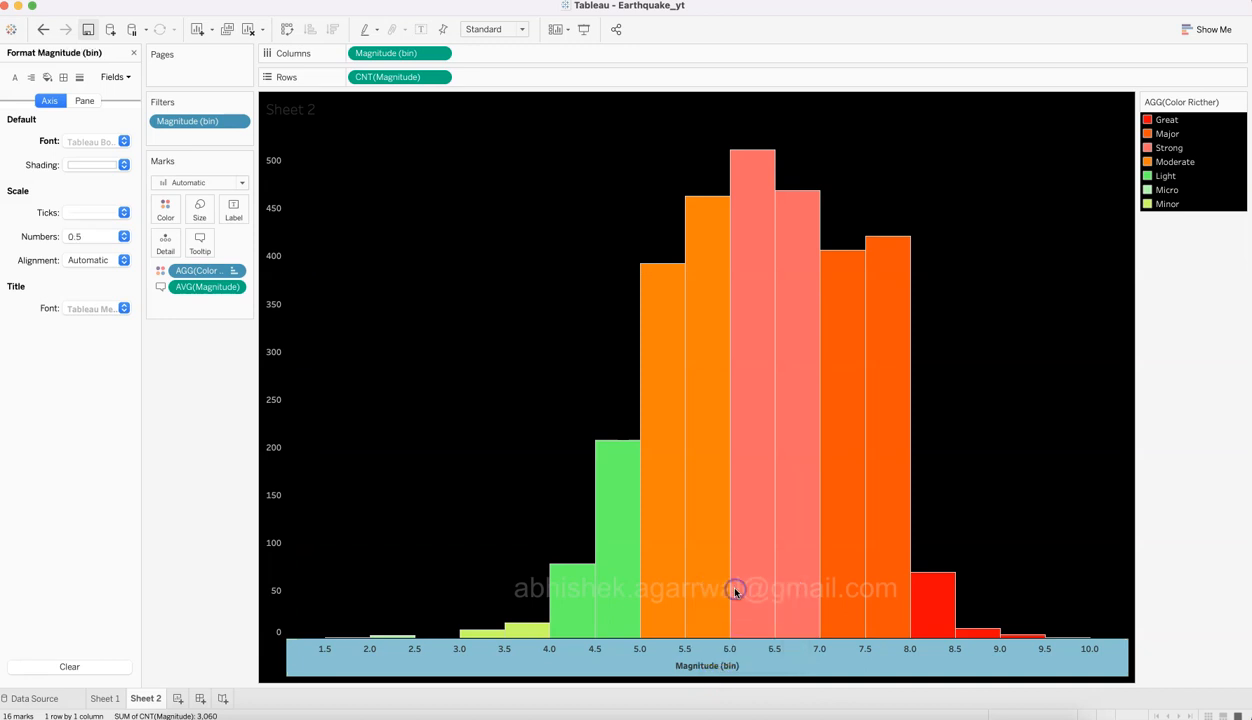
left_click(580, 478)
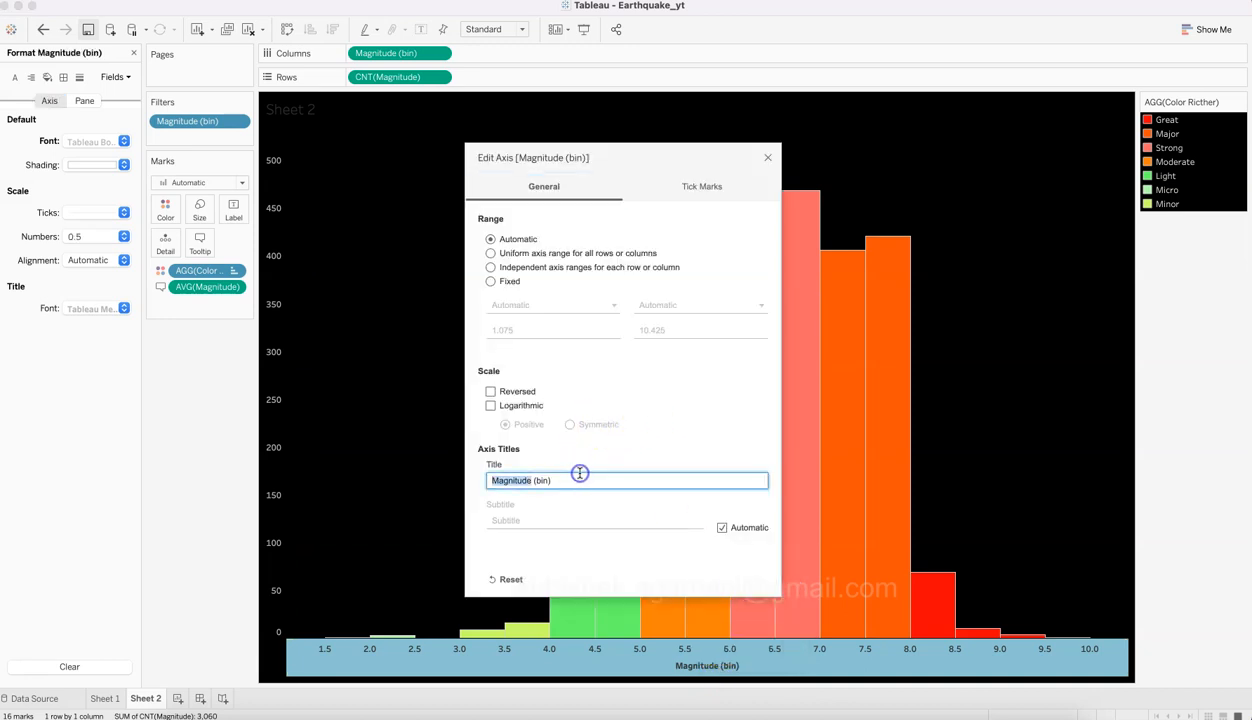
left_click(767, 157)
left_click(202, 549)
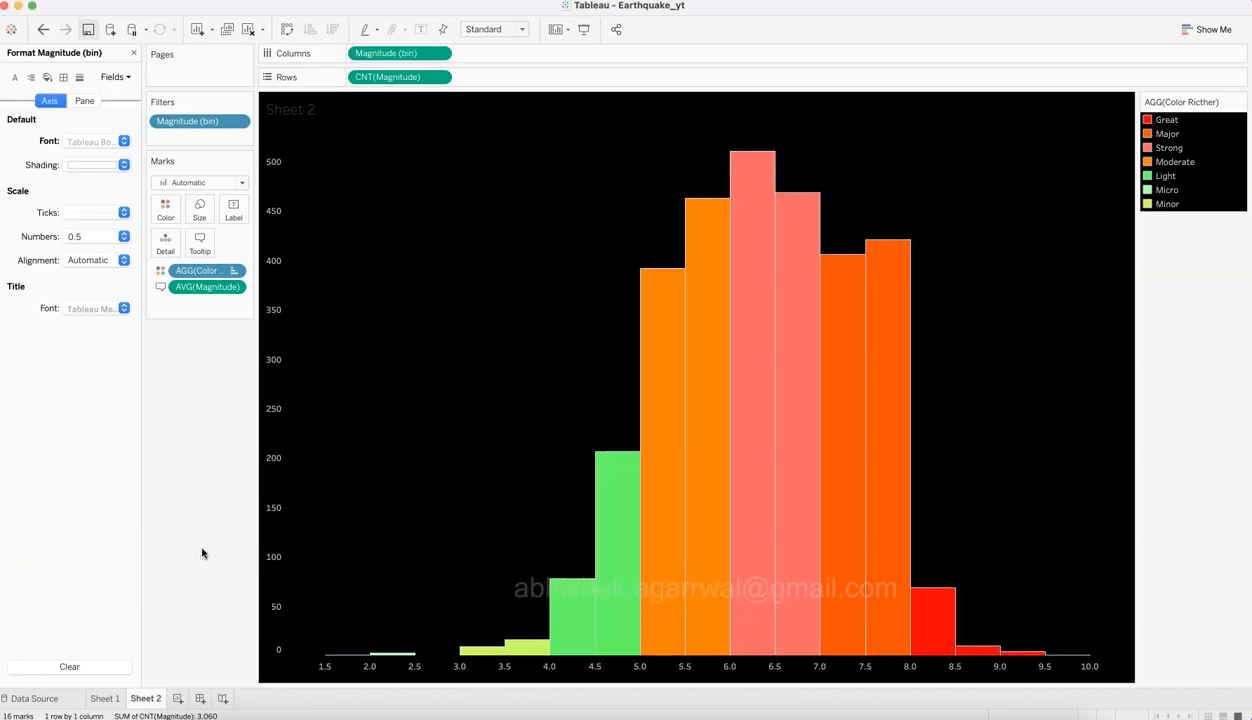
Step: Switch to the 1. Earthquakes of 100 Years workbook and review Dashboard 2 from the histogram down to the Earthquake Map
key("super+Tab")
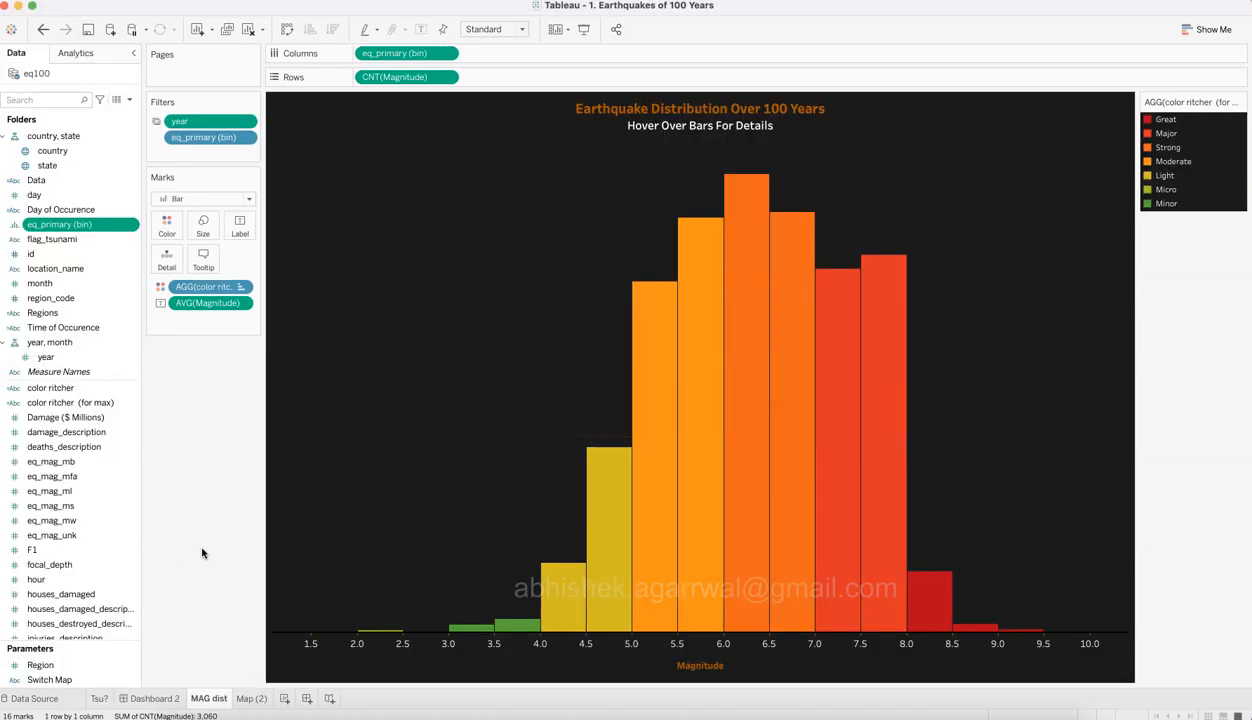
left_click(165, 697)
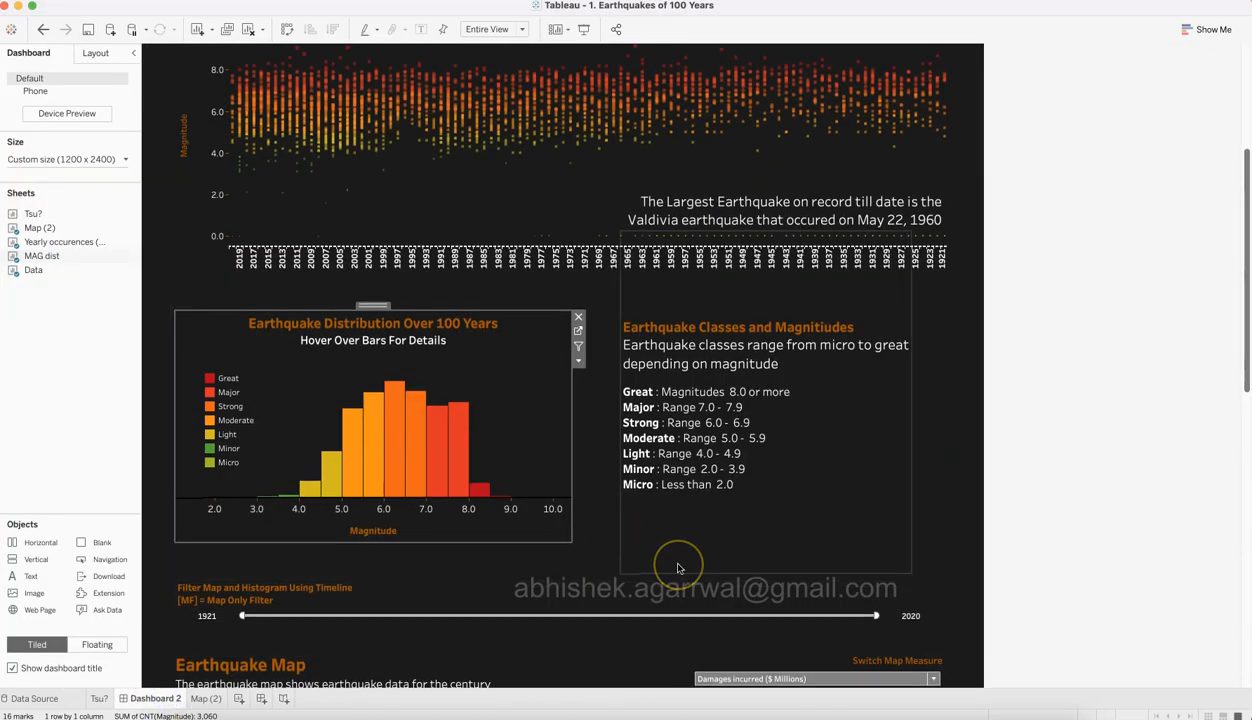
scroll(922, 510, "down", 5)
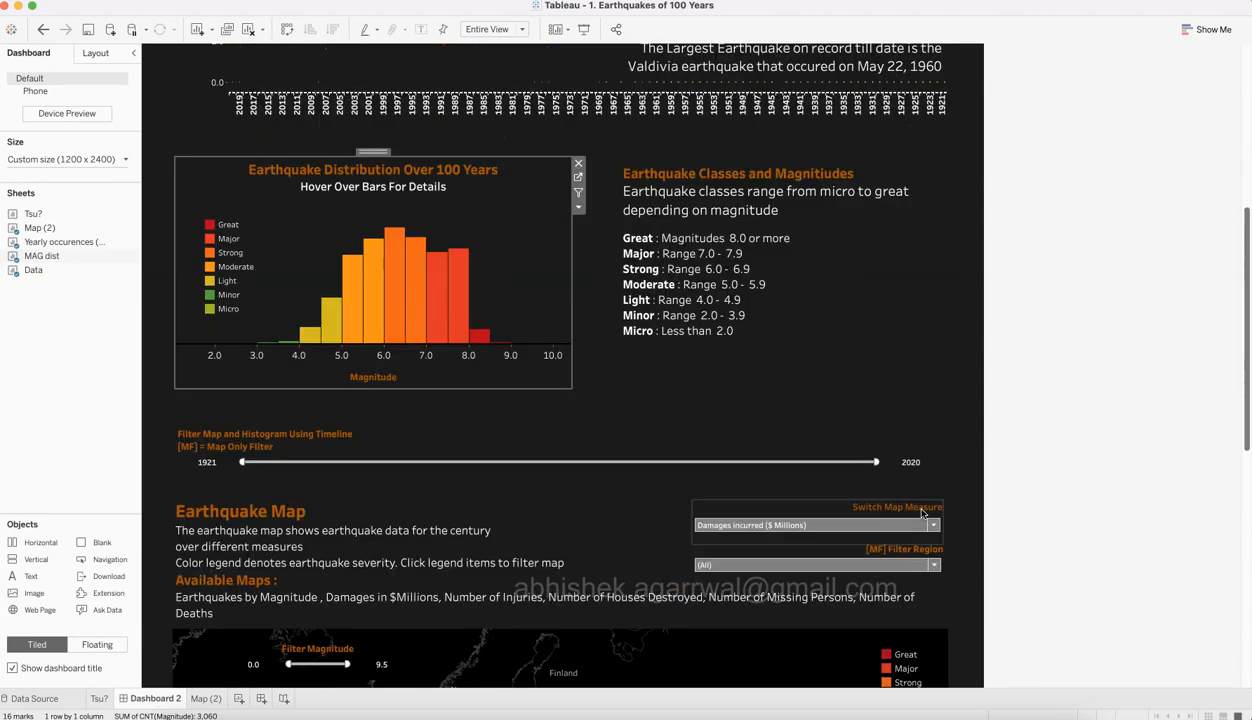
scroll(922, 513, "down", 9)
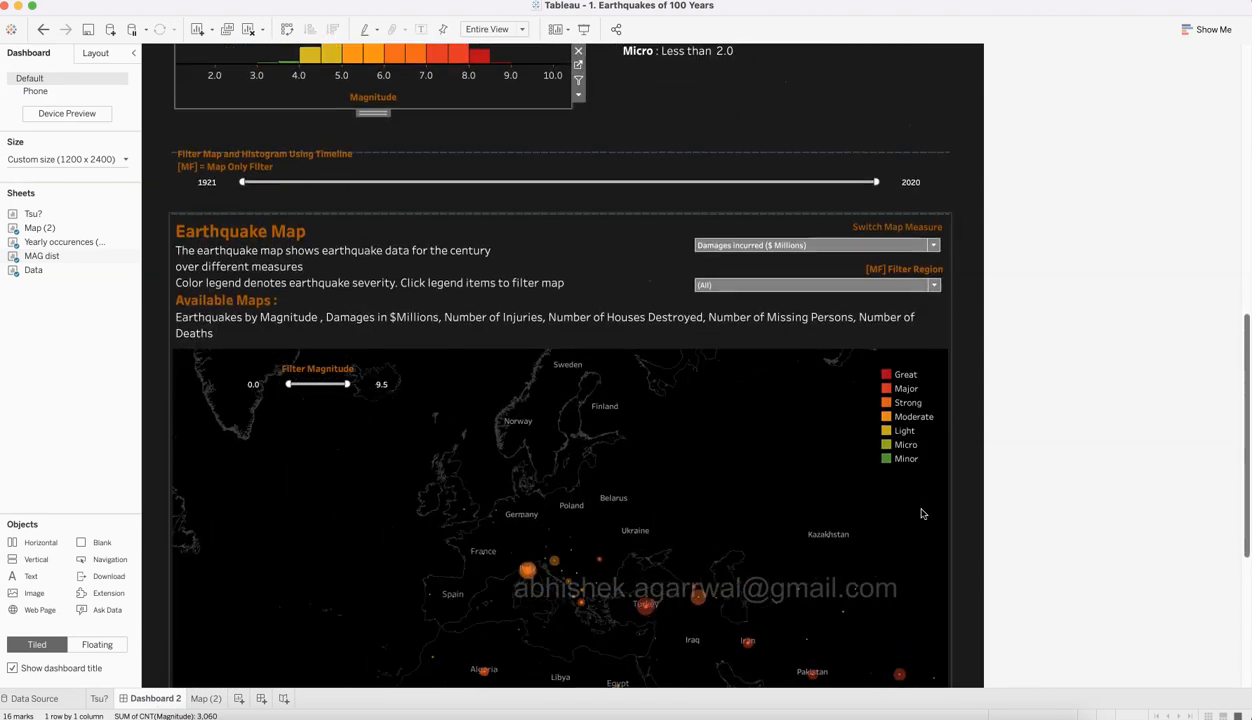
scroll(973, 509, "down", 4)
Step: Zoom the Earthquake Map in around the Mediterranean and inspect the tooltips of the Turkey and Italy marks
mouse_move(653, 505)
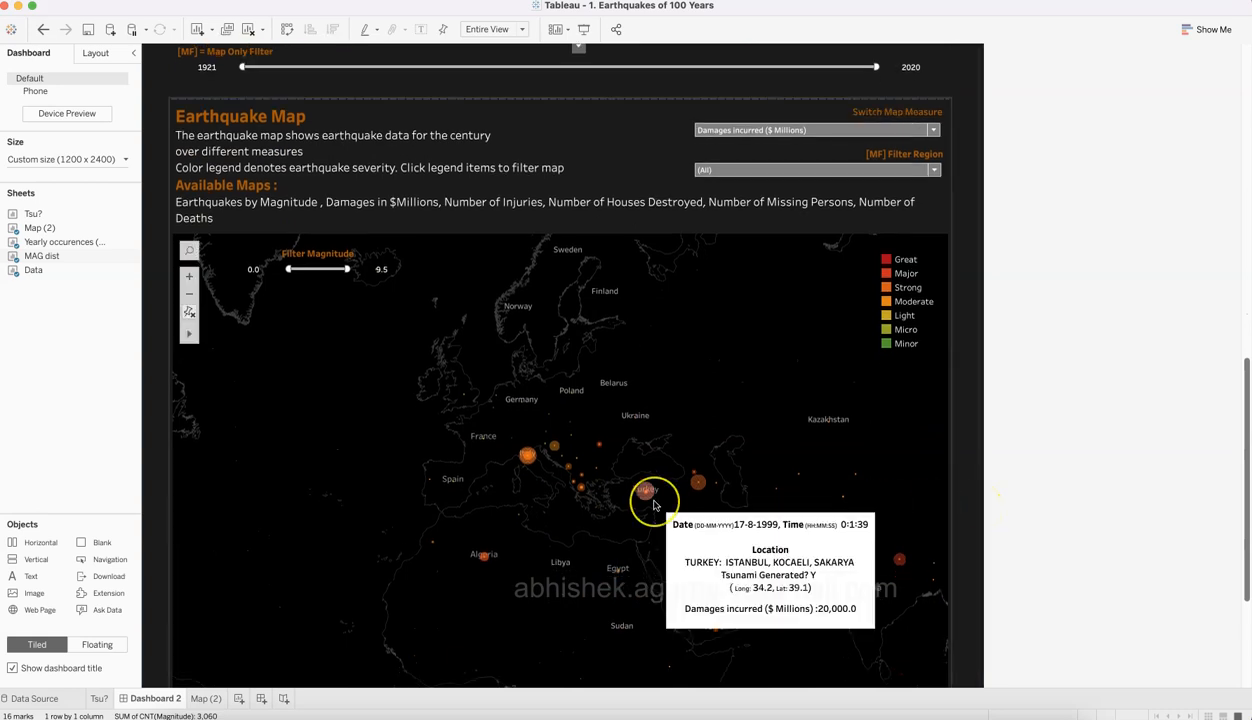
scroll(653, 505, "down", 2)
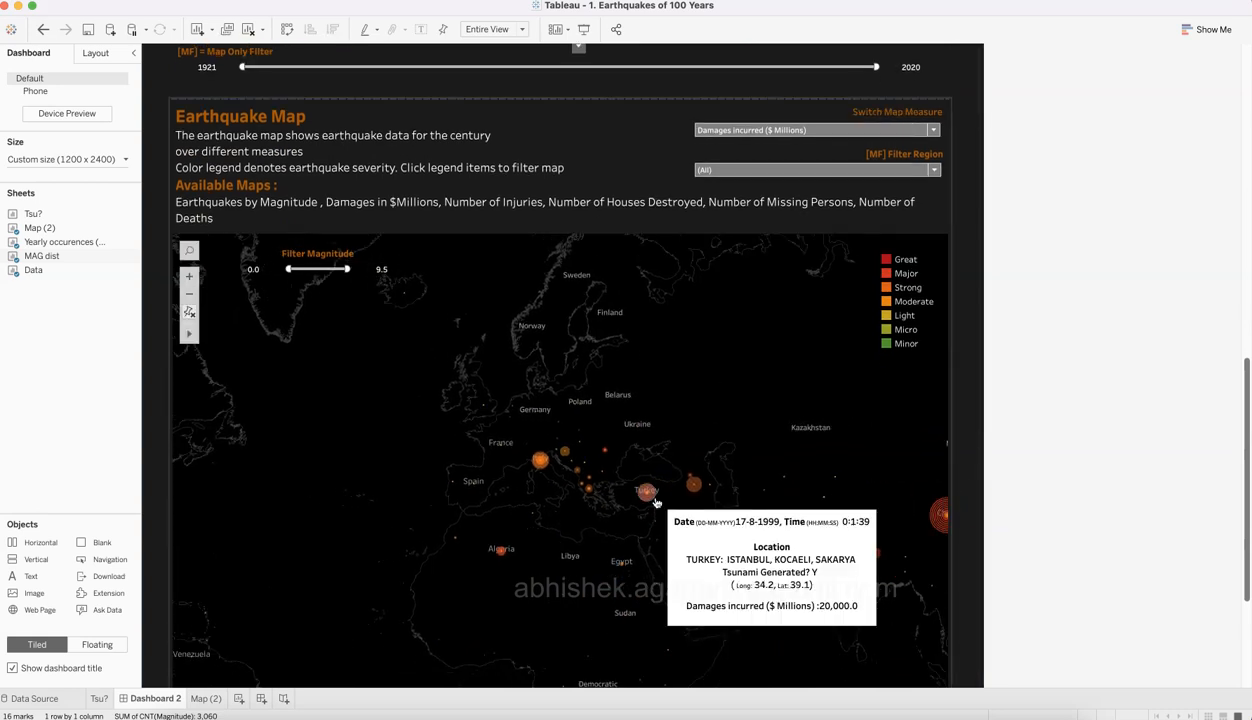
left_click(190, 278)
left_click_drag(588, 476, 486, 500)
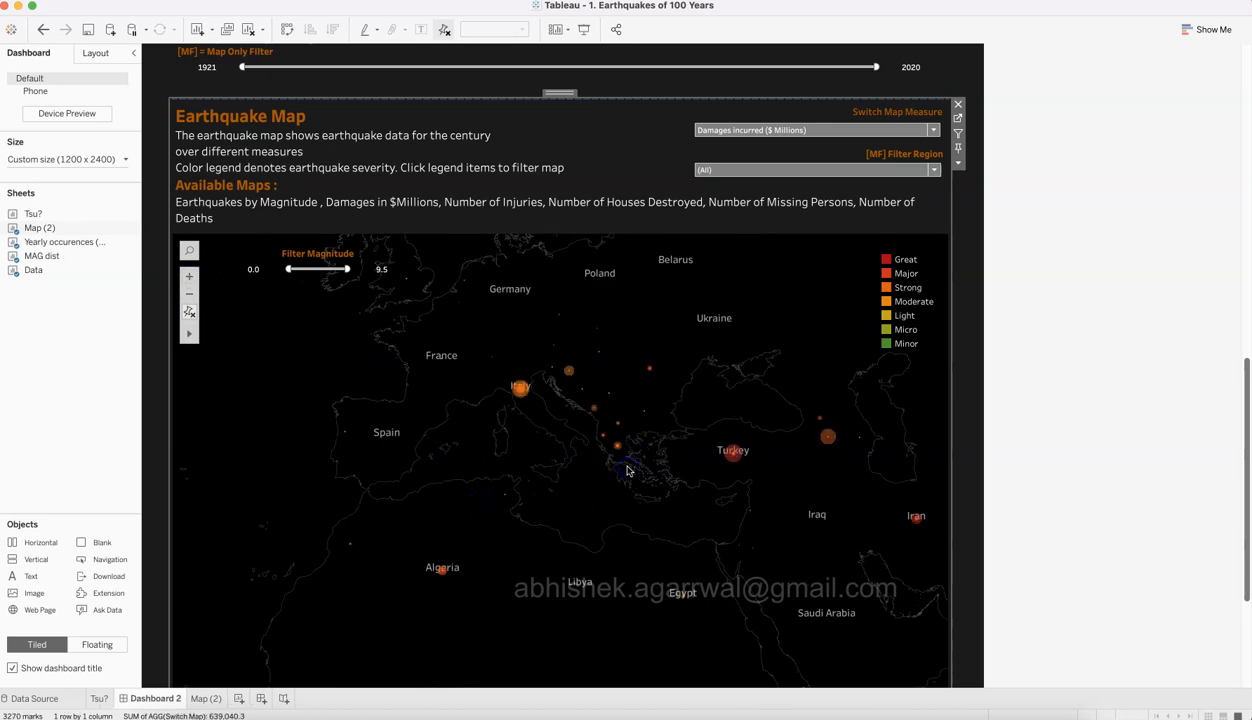
mouse_move(731, 461)
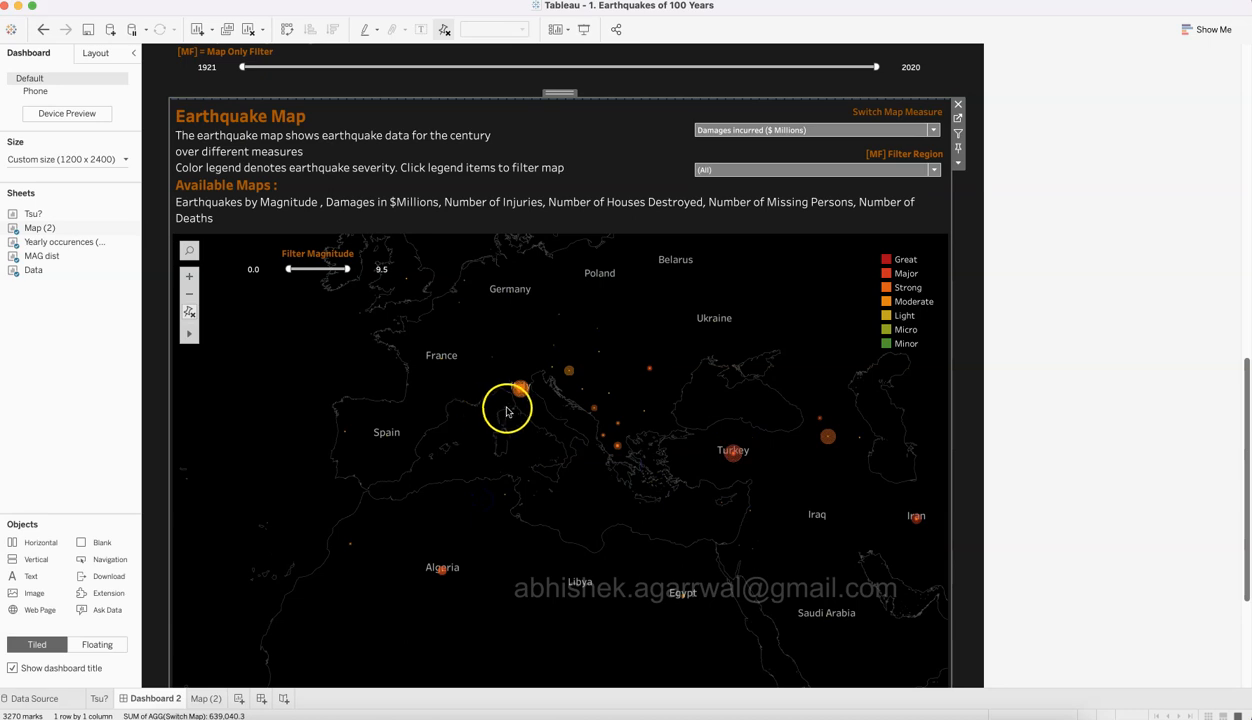
mouse_move(520, 400)
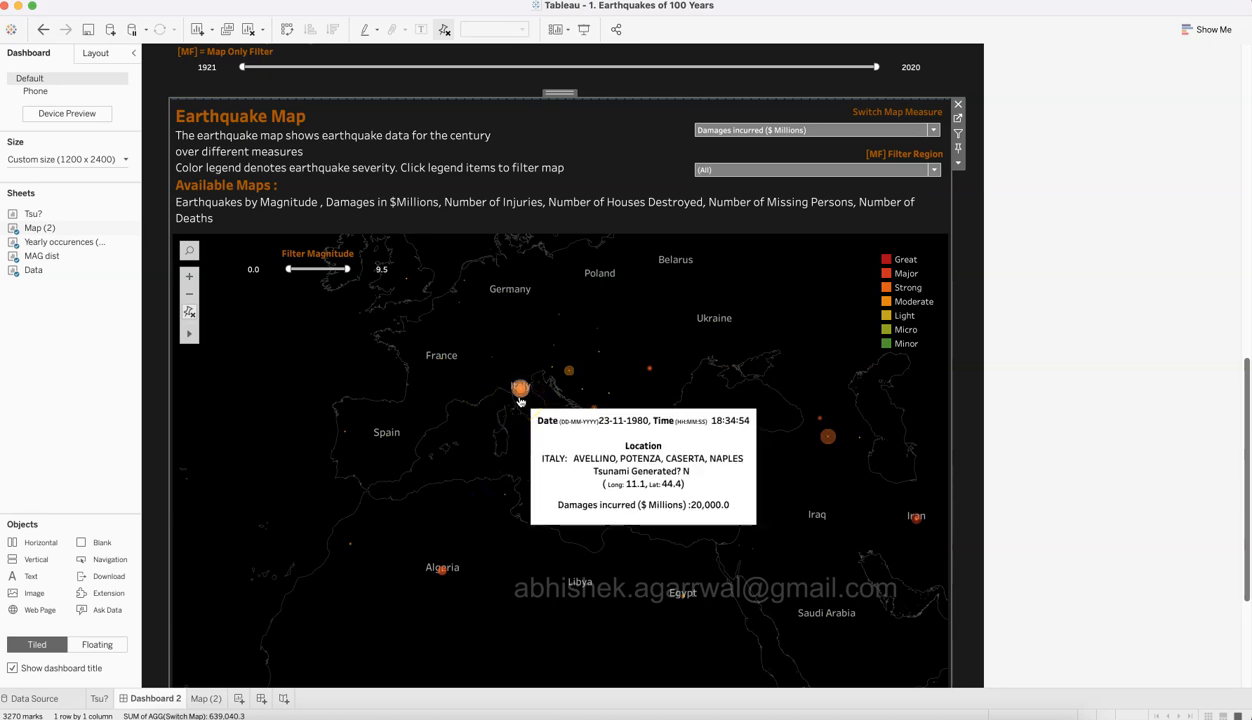
Step: Switch to Safari and search the web for "earthquake icon"
left_click(288, 712)
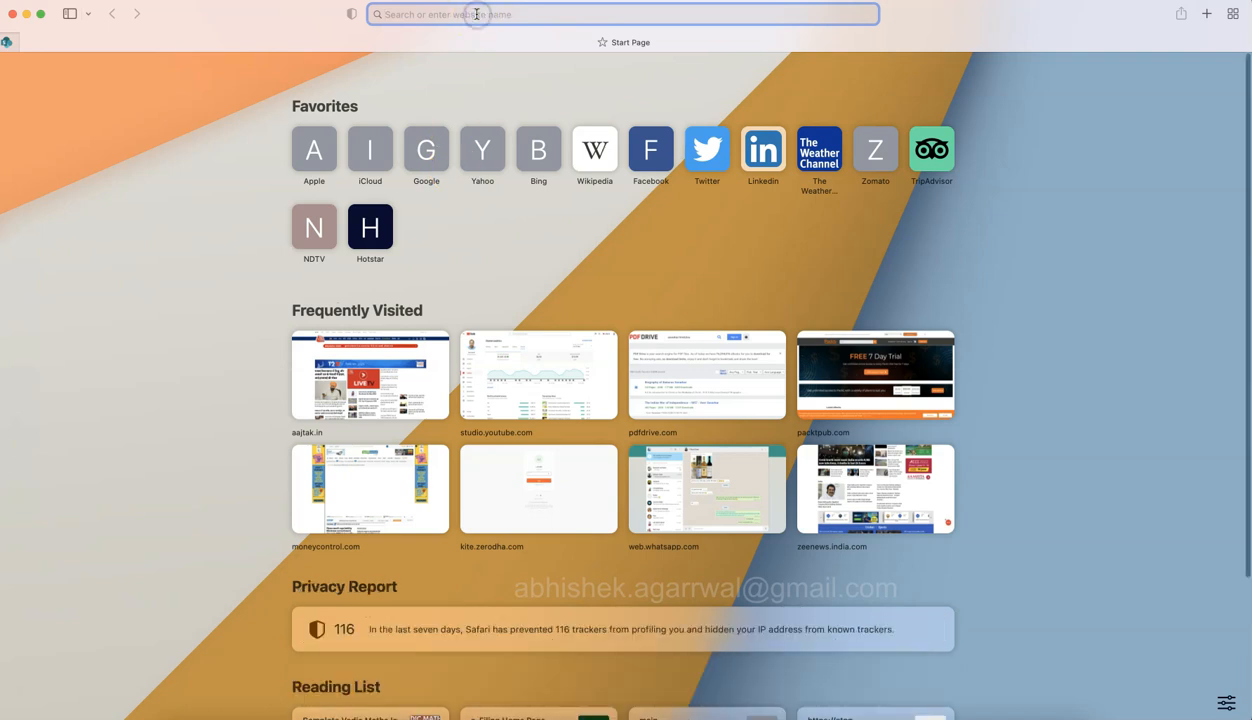
type("n")
key("BackSpace")
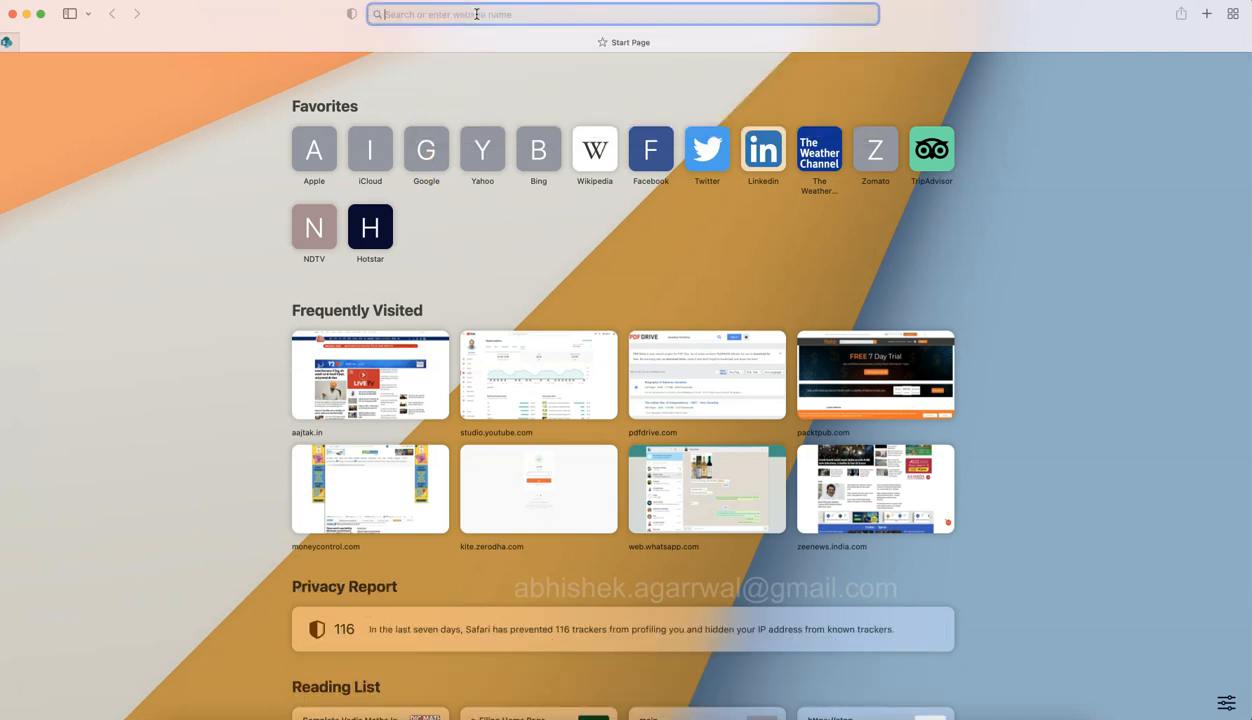
type("earth")
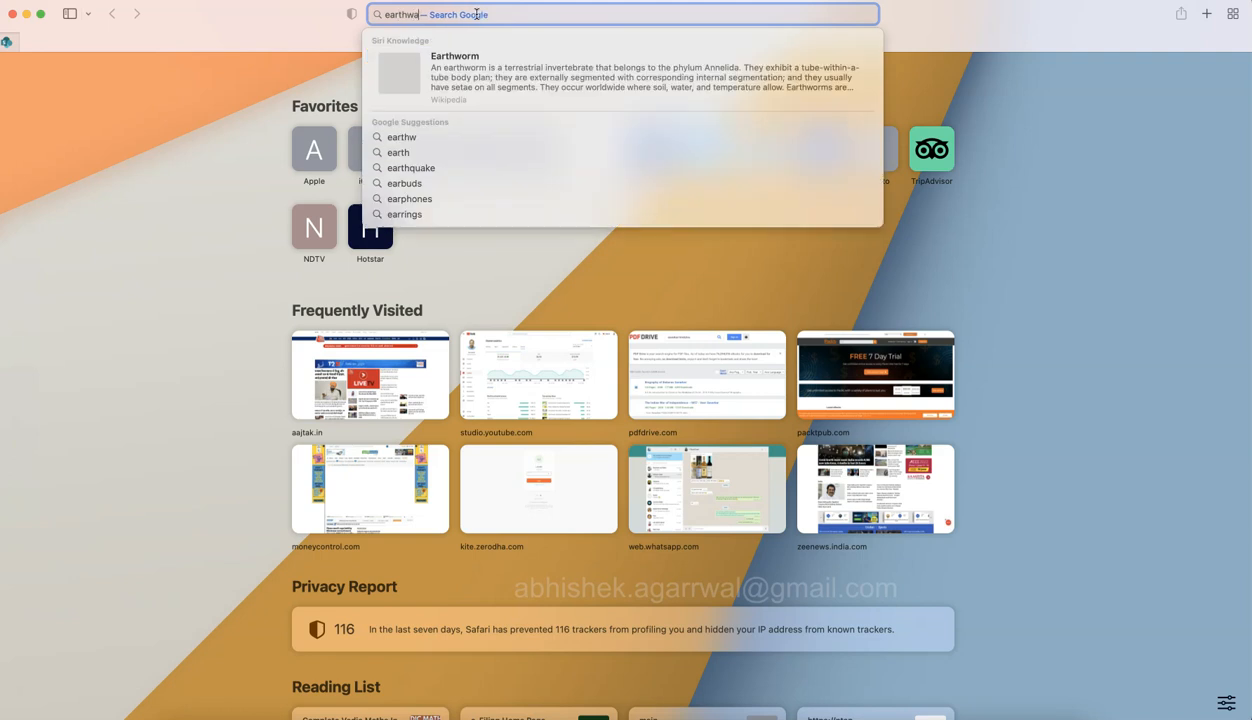
type("quake icon")
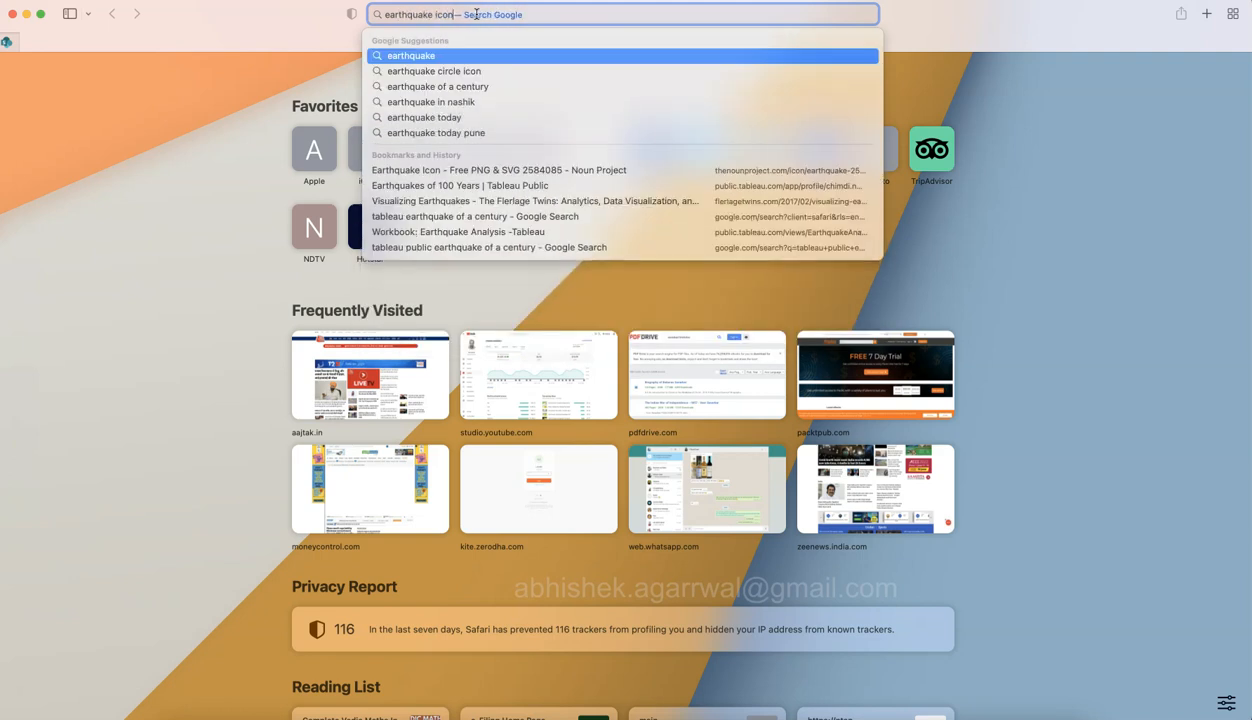
key("Return")
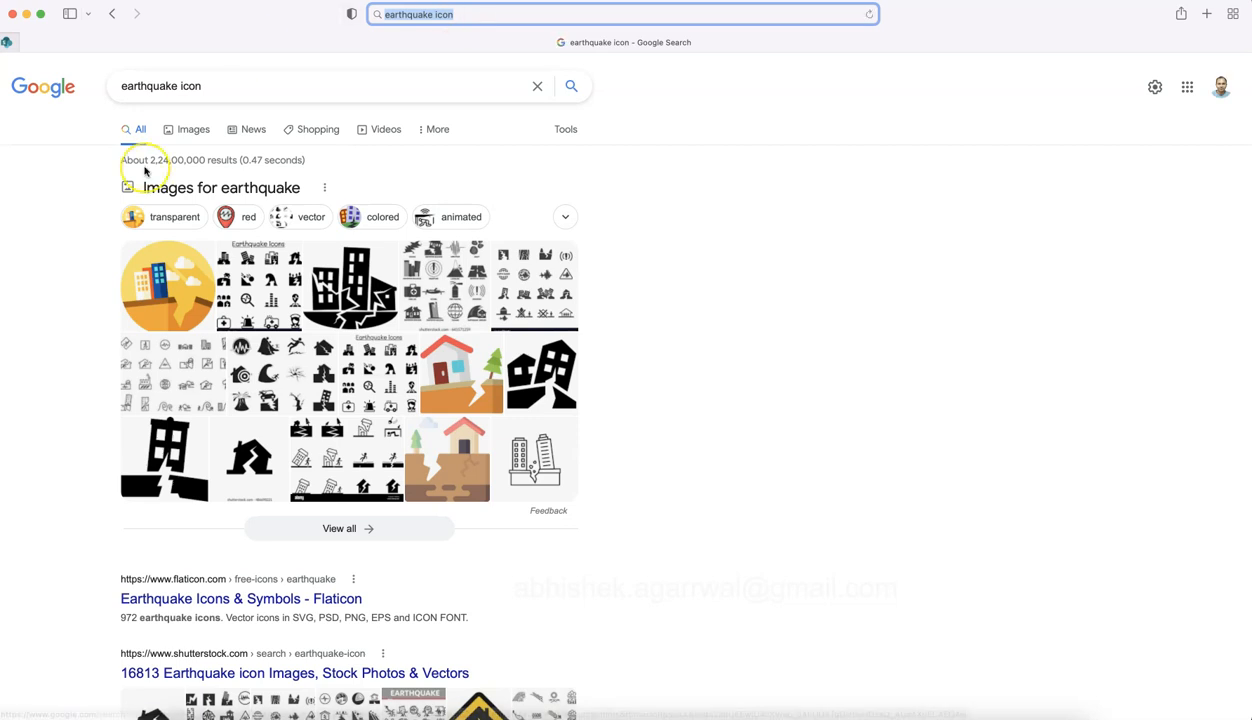
Step: Open the Flaticon "Earthquake Icons & Symbols" search result in a new tab and switch to that tab
left_click(224, 598)
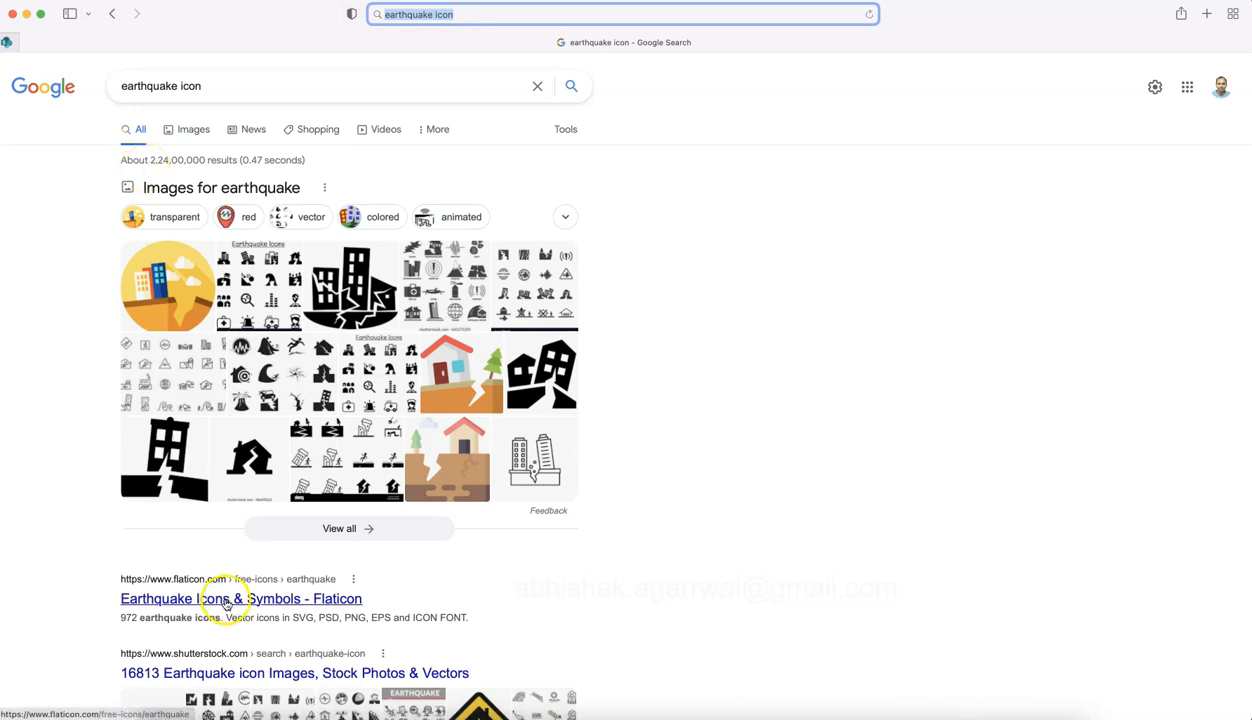
right_click(226, 603)
left_click(307, 547)
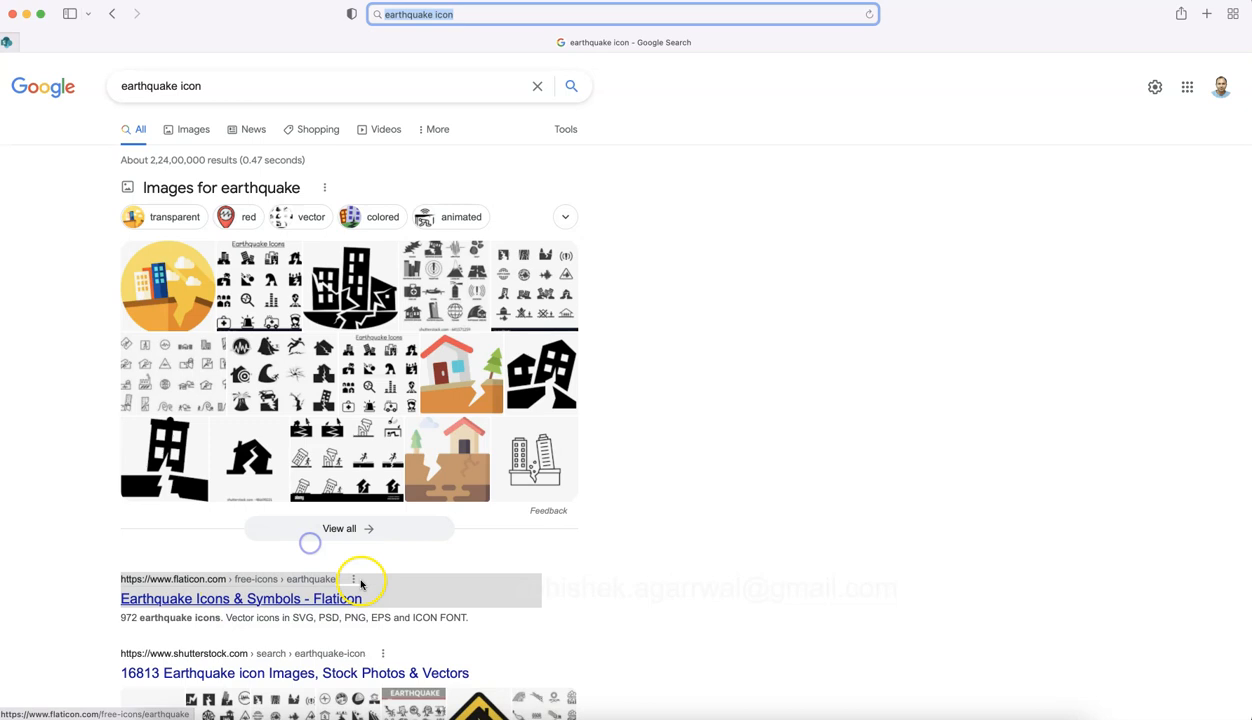
left_click(982, 43)
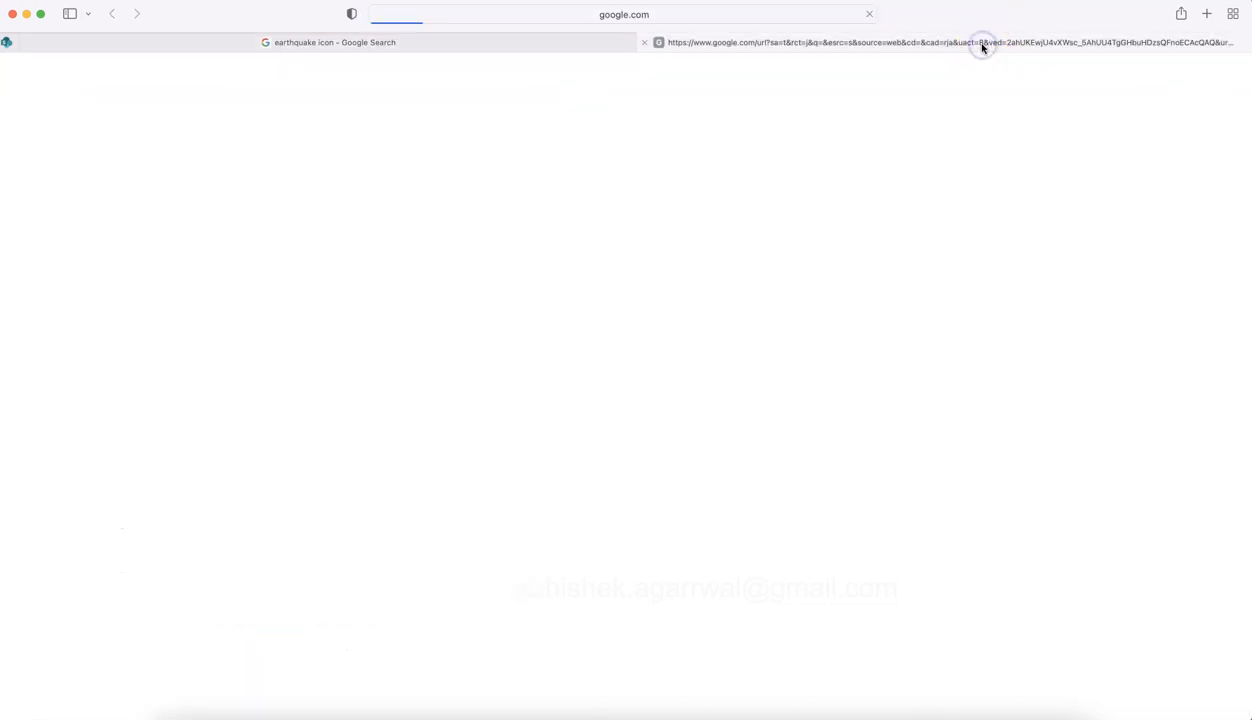
left_click(563, 230)
left_click(286, 295)
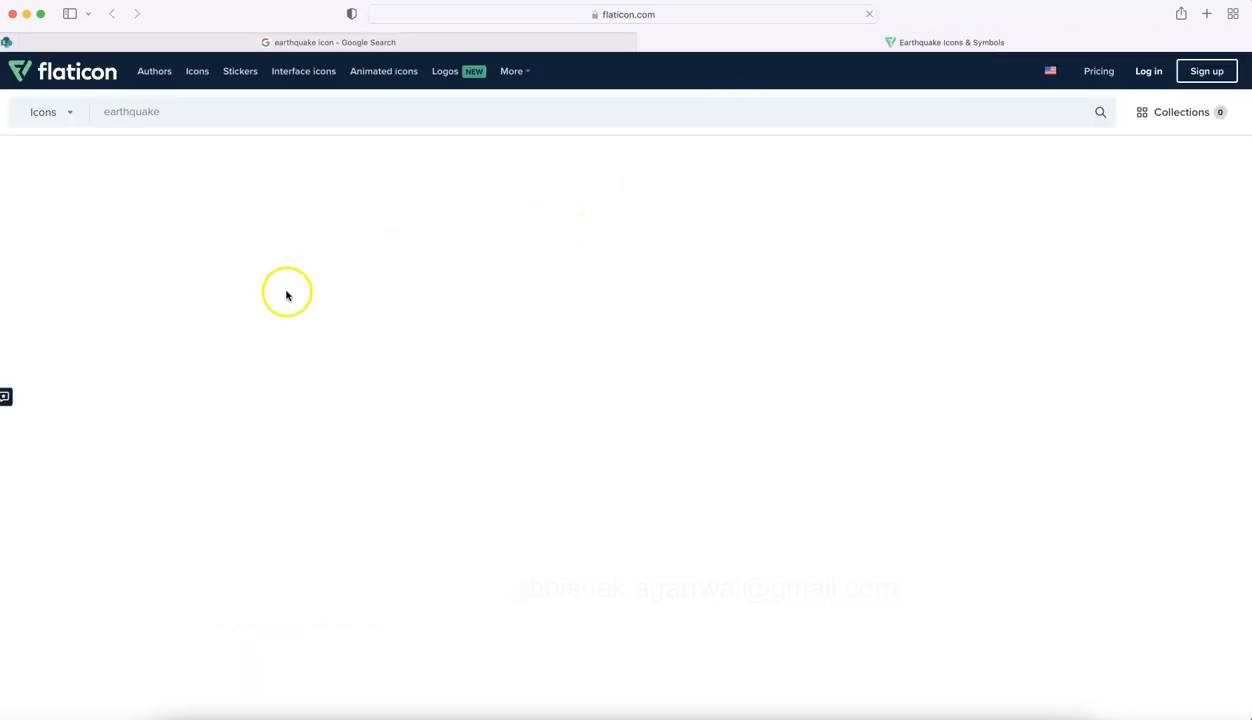
Step: Search Flaticon for "earthquake" and close the blank pop-up window covering the page
left_click(211, 114)
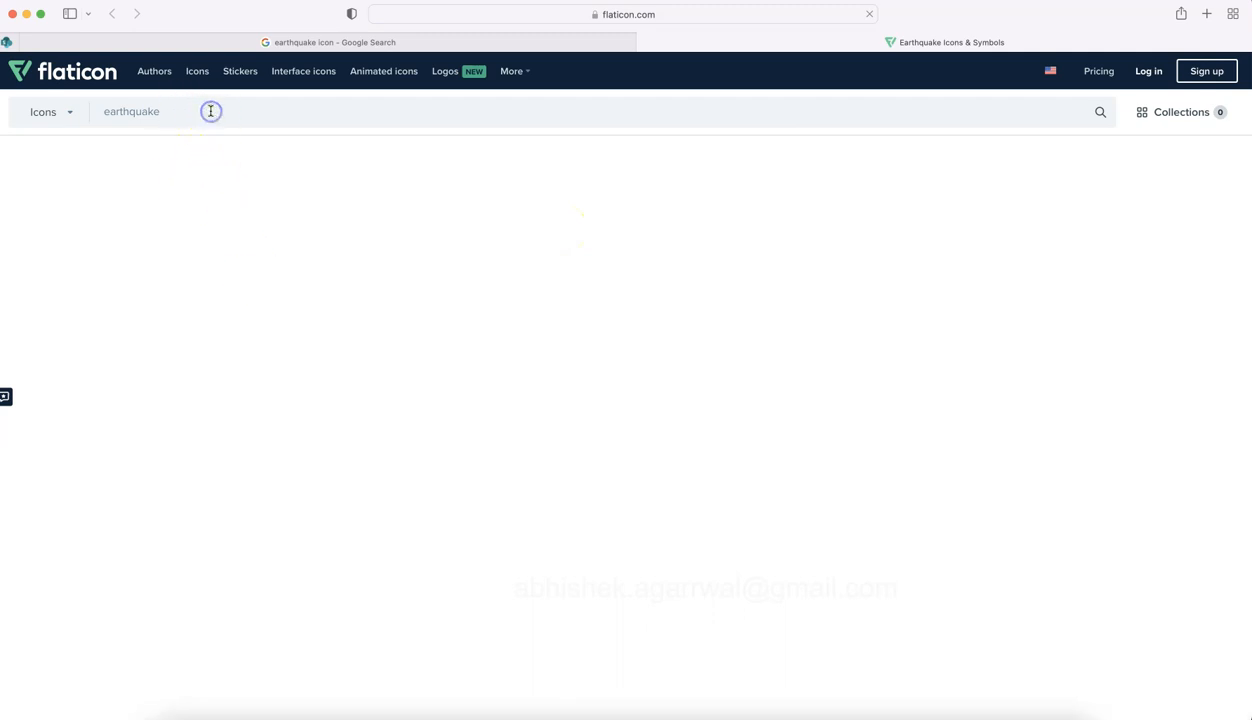
left_click(1100, 112)
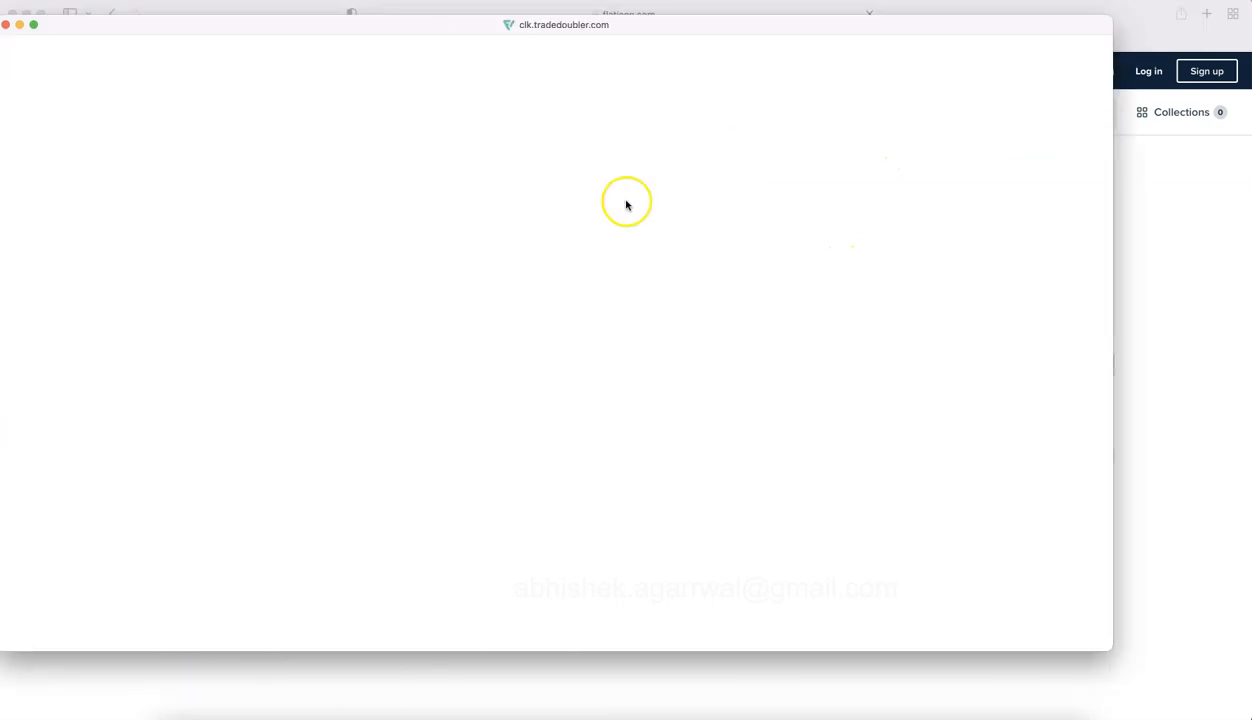
left_click_drag(245, 24, 476, 85)
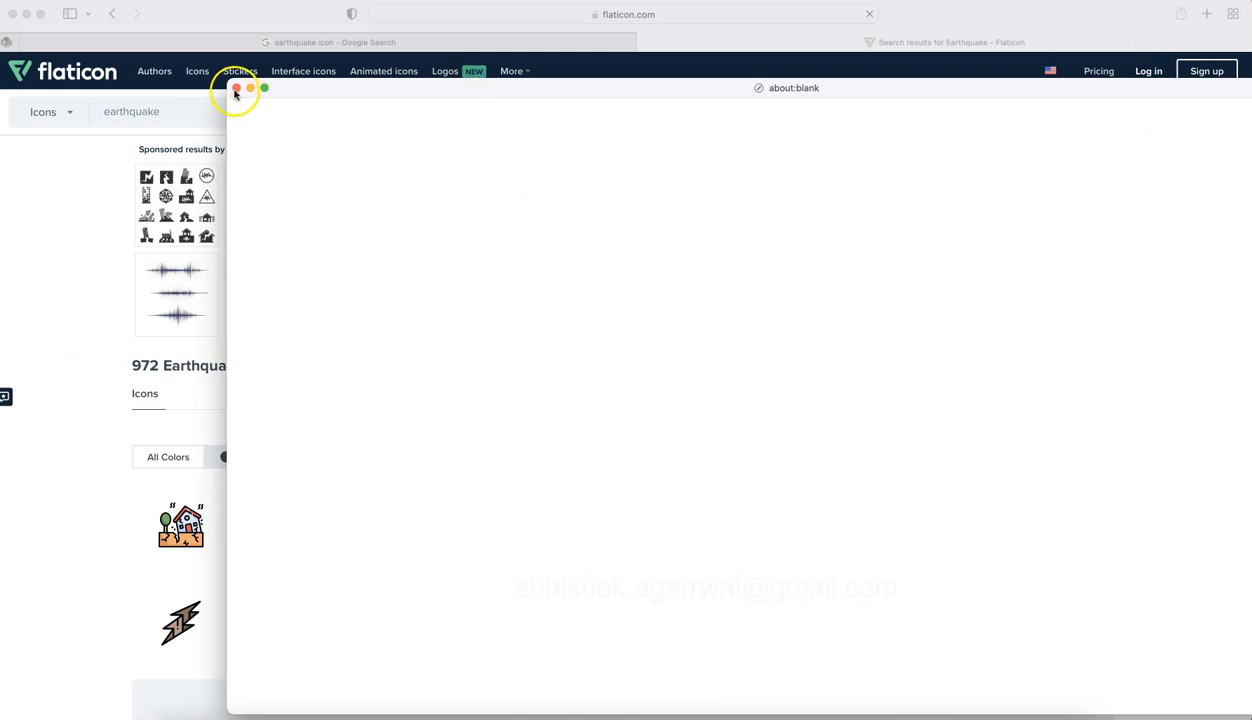
left_click(236, 90)
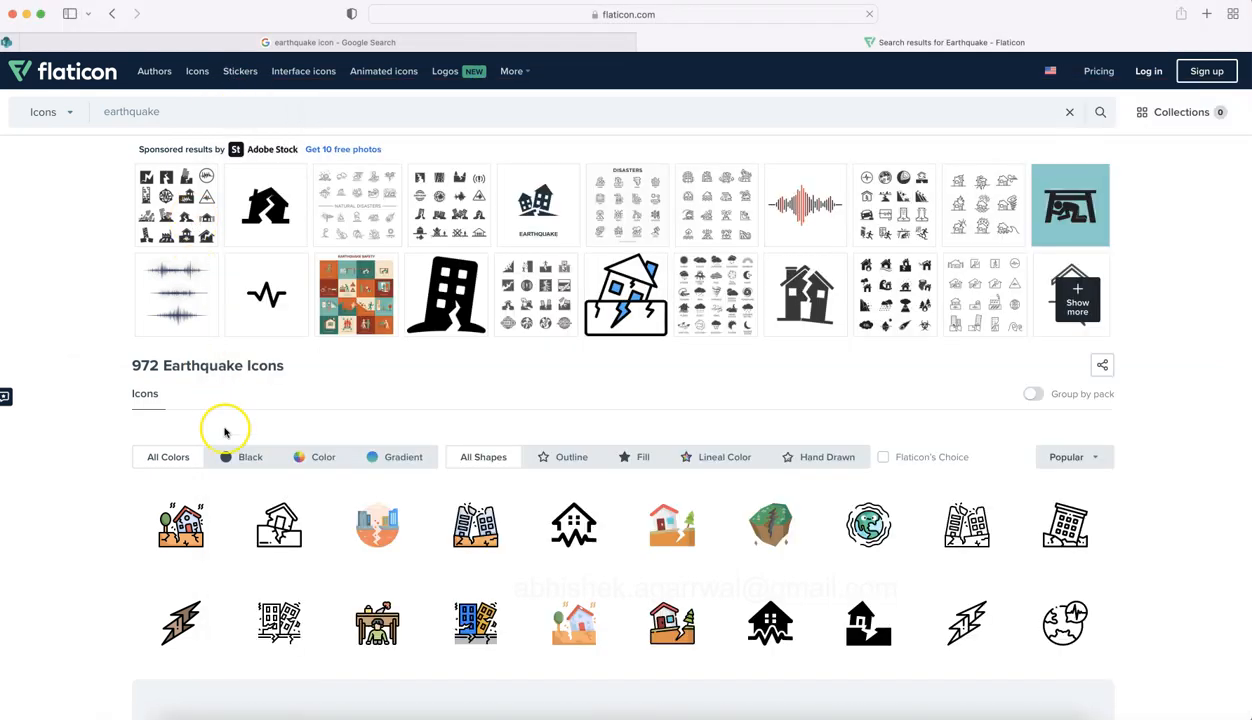
Step: Examine the earthquake icons on the Flaticon results page for one suitable as a map marker
scroll(317, 345, "down", 1)
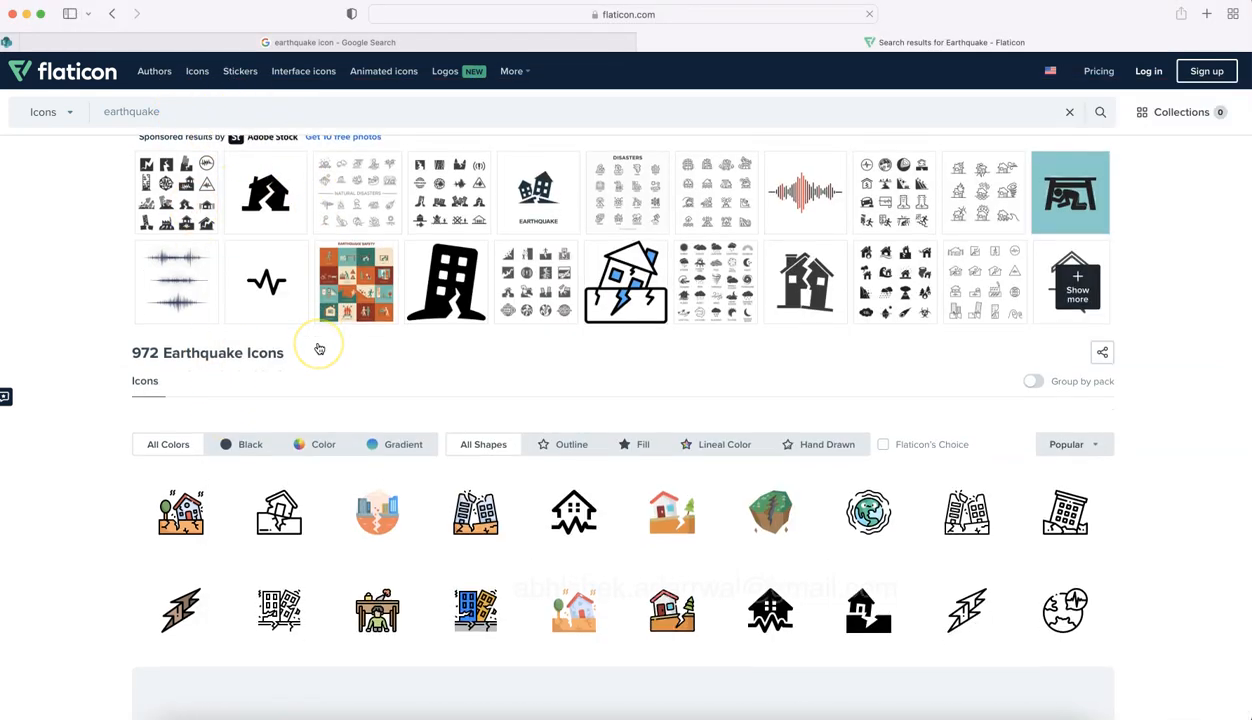
scroll(319, 348, "down", 3)
scroll(317, 348, "up", 2)
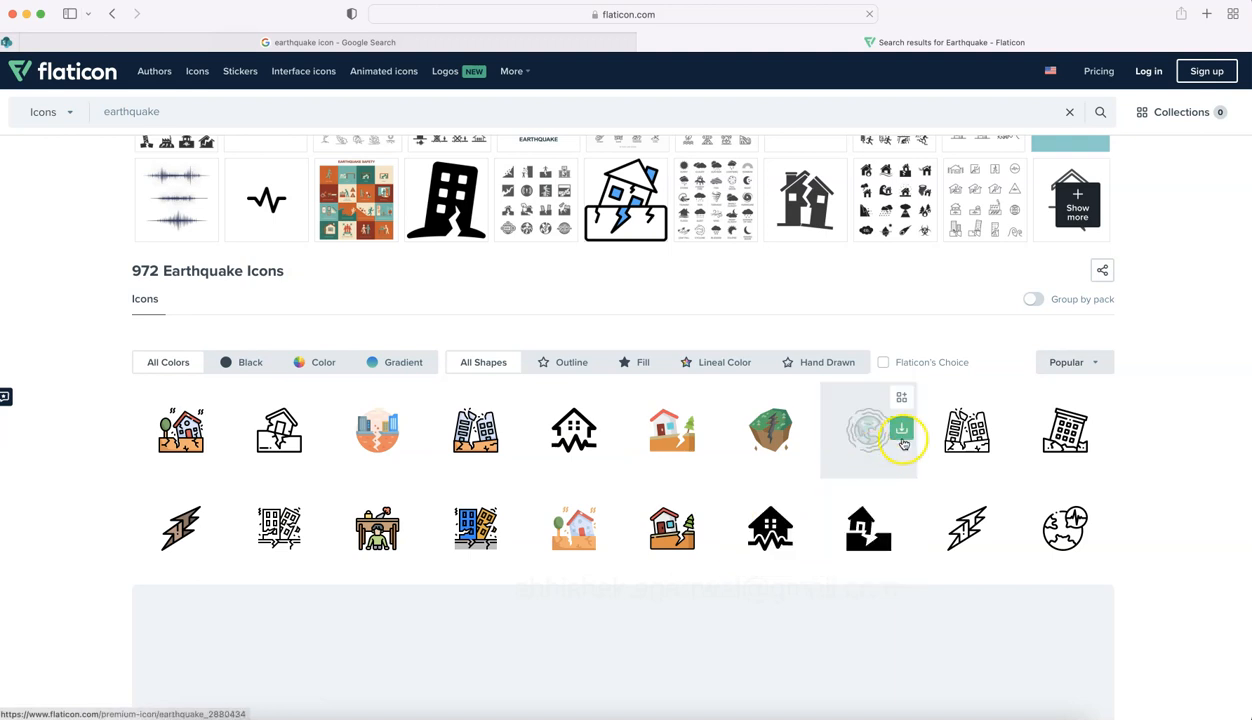
scroll(395, 598, "down", 5)
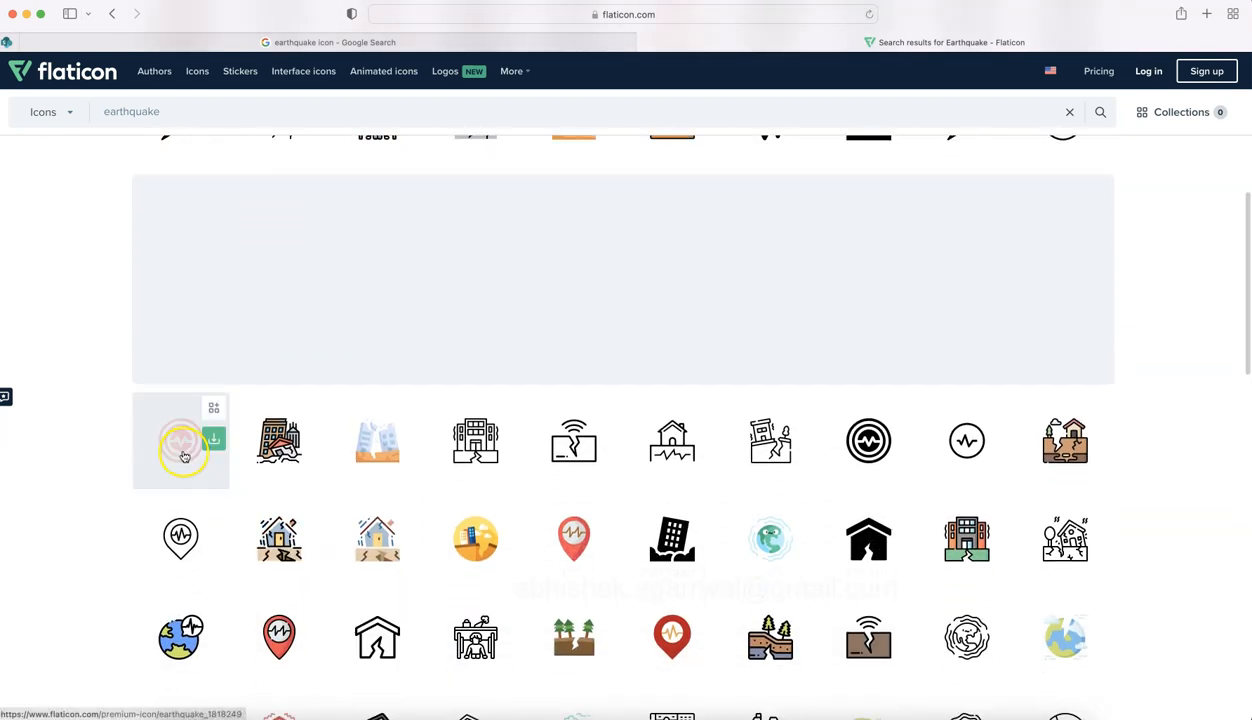
scroll(340, 611, "down", 1)
scroll(340, 611, "down", 3)
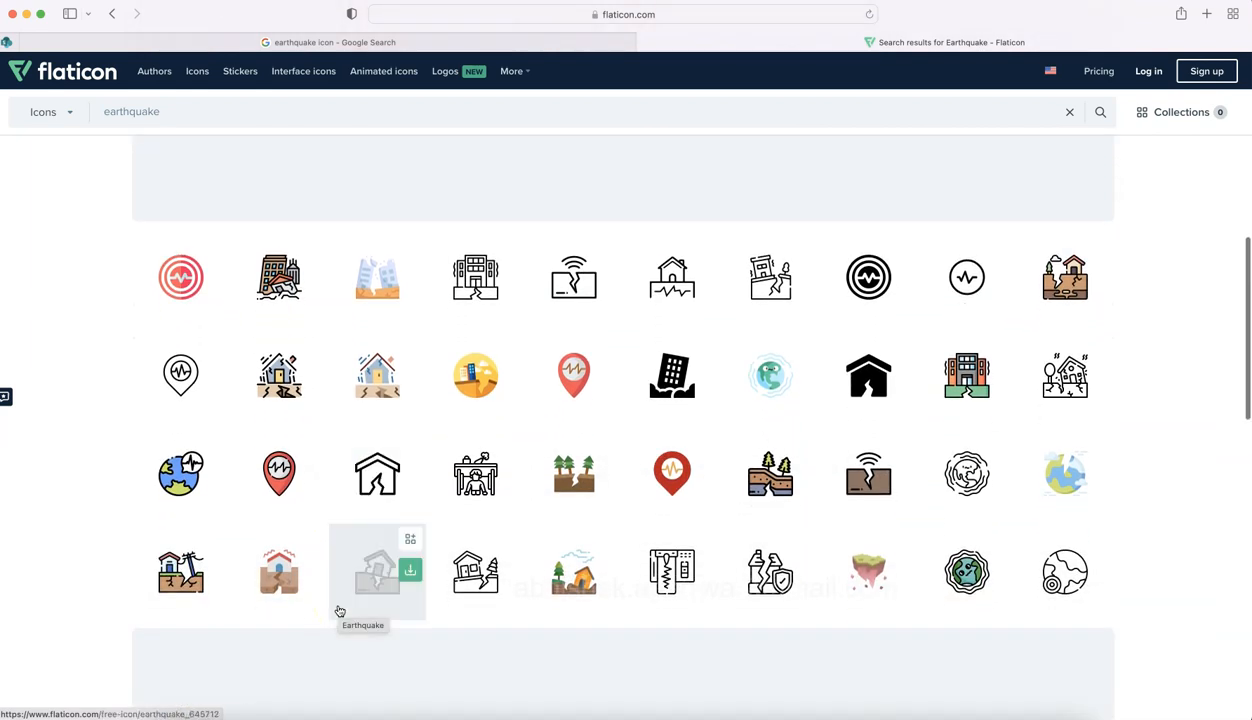
scroll(340, 611, "down", 4)
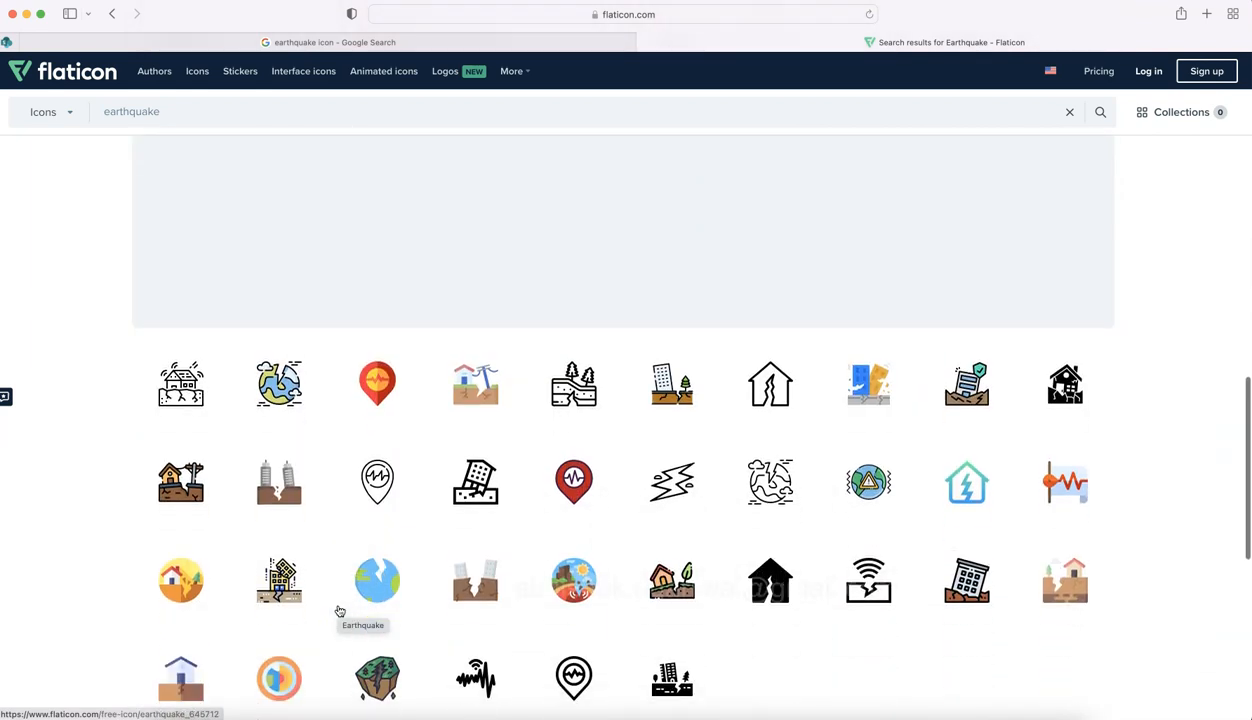
scroll(340, 611, "up", 12)
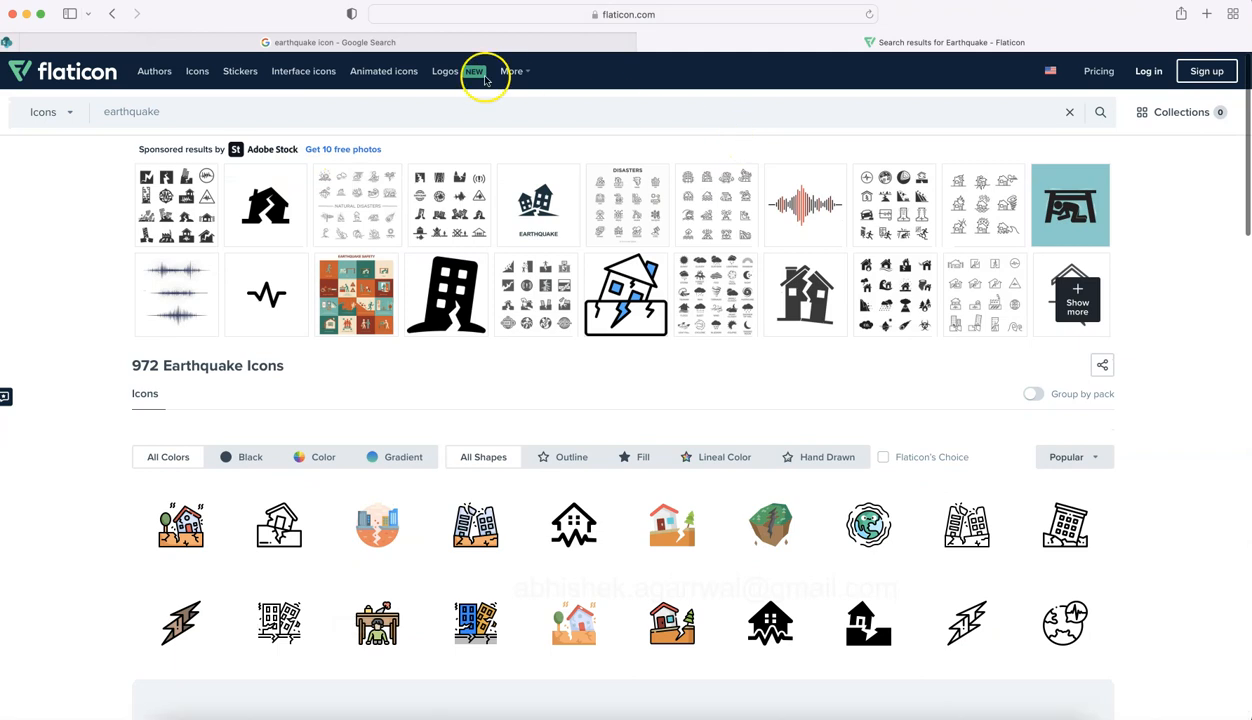
Step: Return to the Google search, show its image results, and open the PNGkit earthquake symbol with orange concentric circles
left_click(466, 43)
left_click(193, 130)
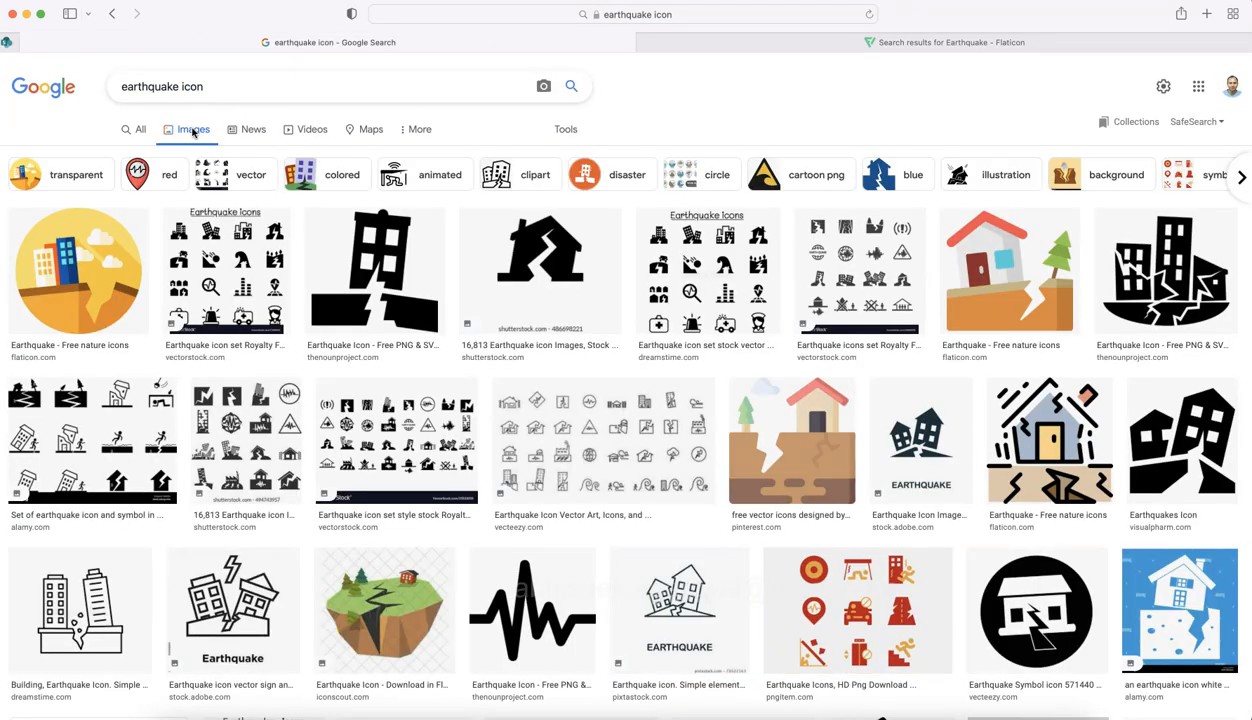
scroll(447, 391, "down", 5)
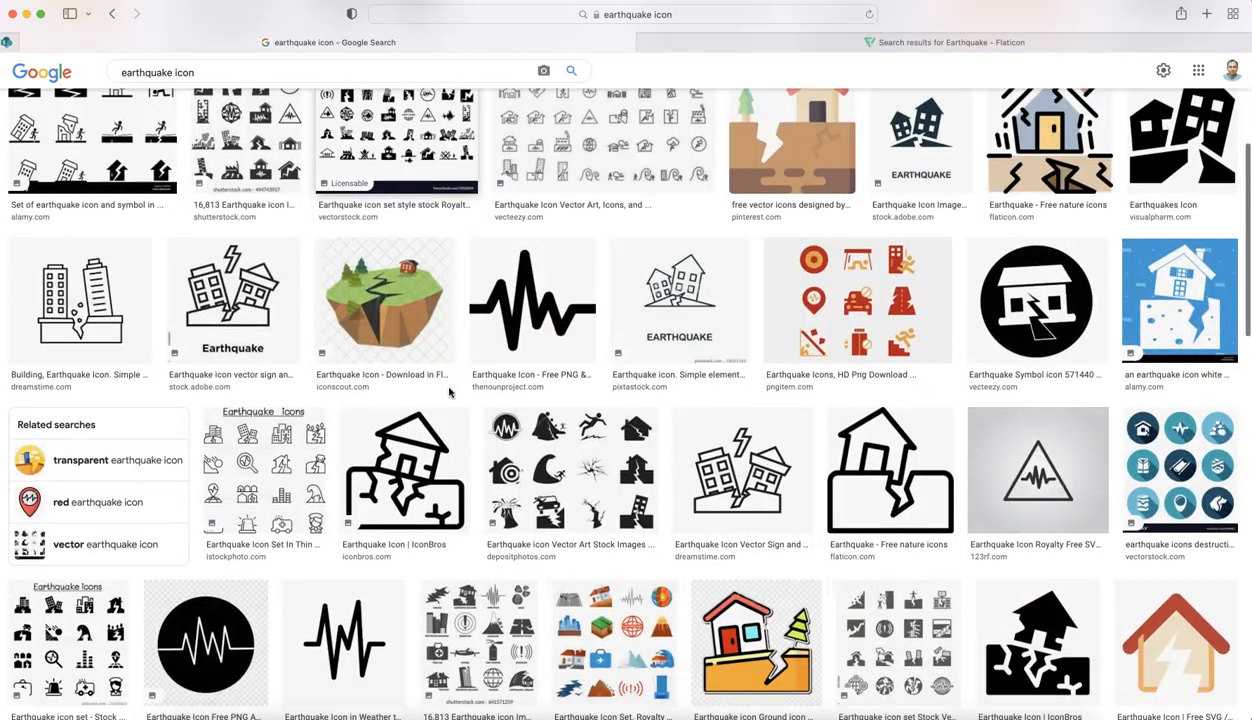
scroll(449, 392, "down", 9)
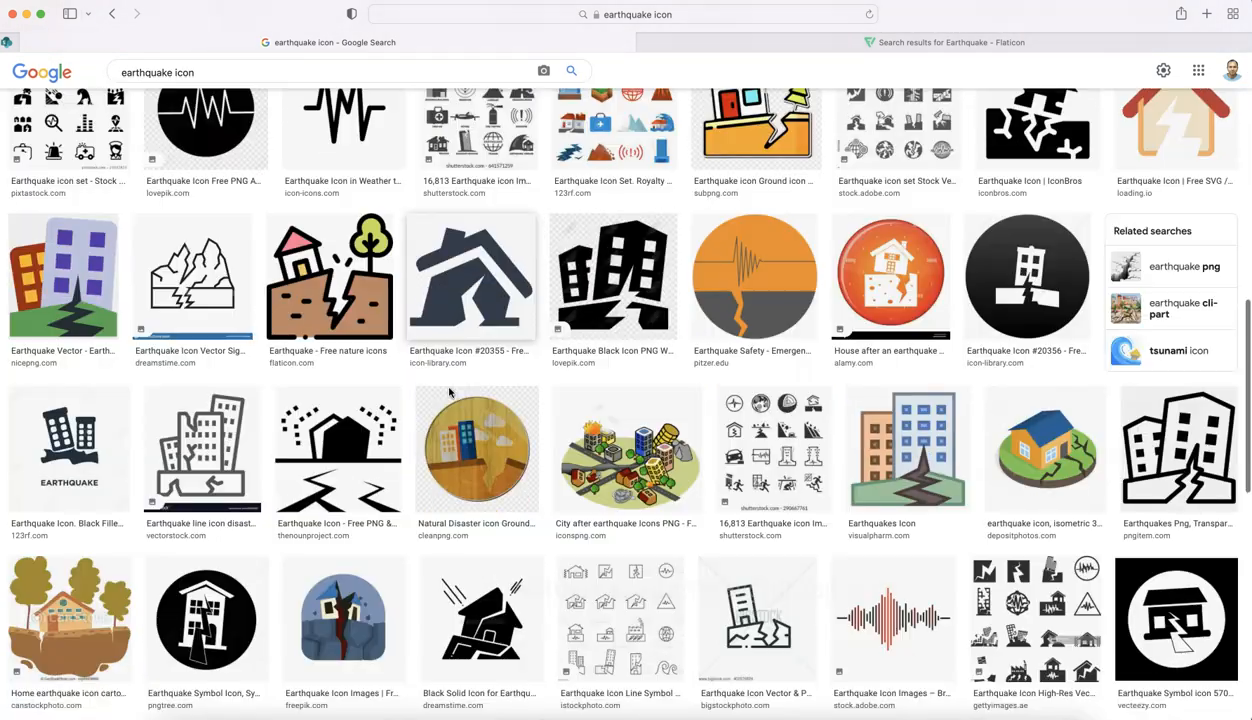
scroll(449, 392, "down", 5)
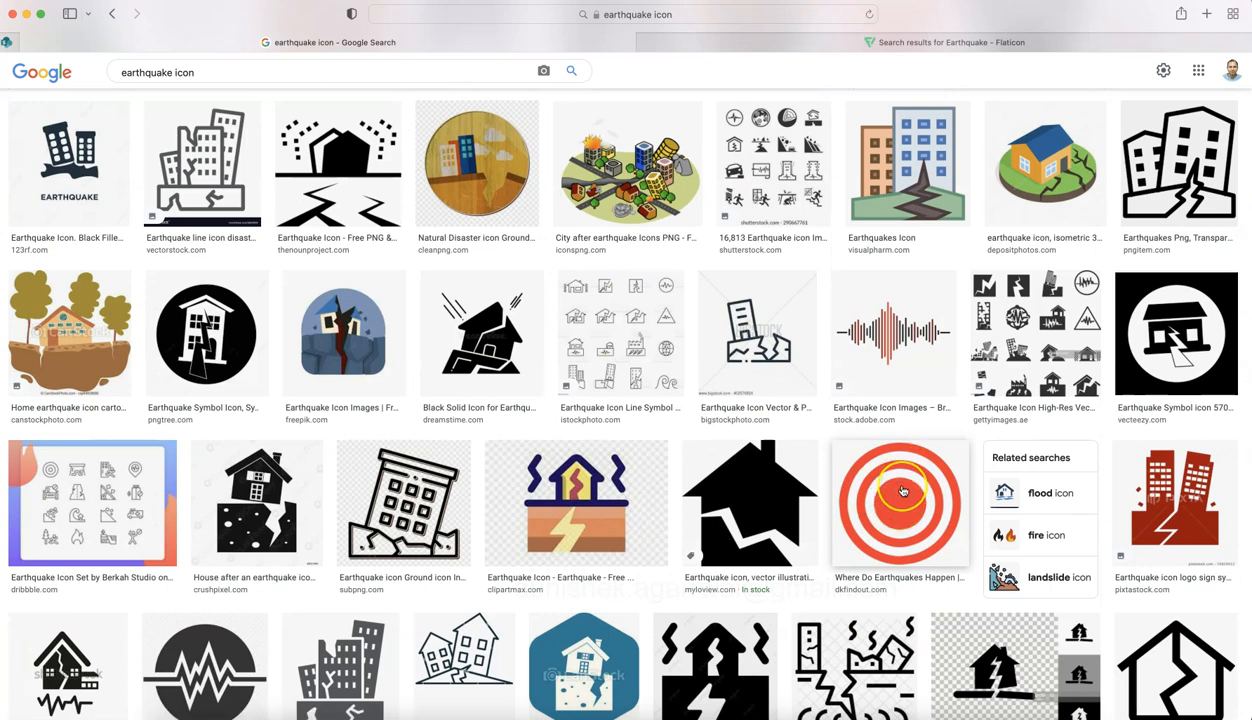
scroll(901, 490, "down", 7)
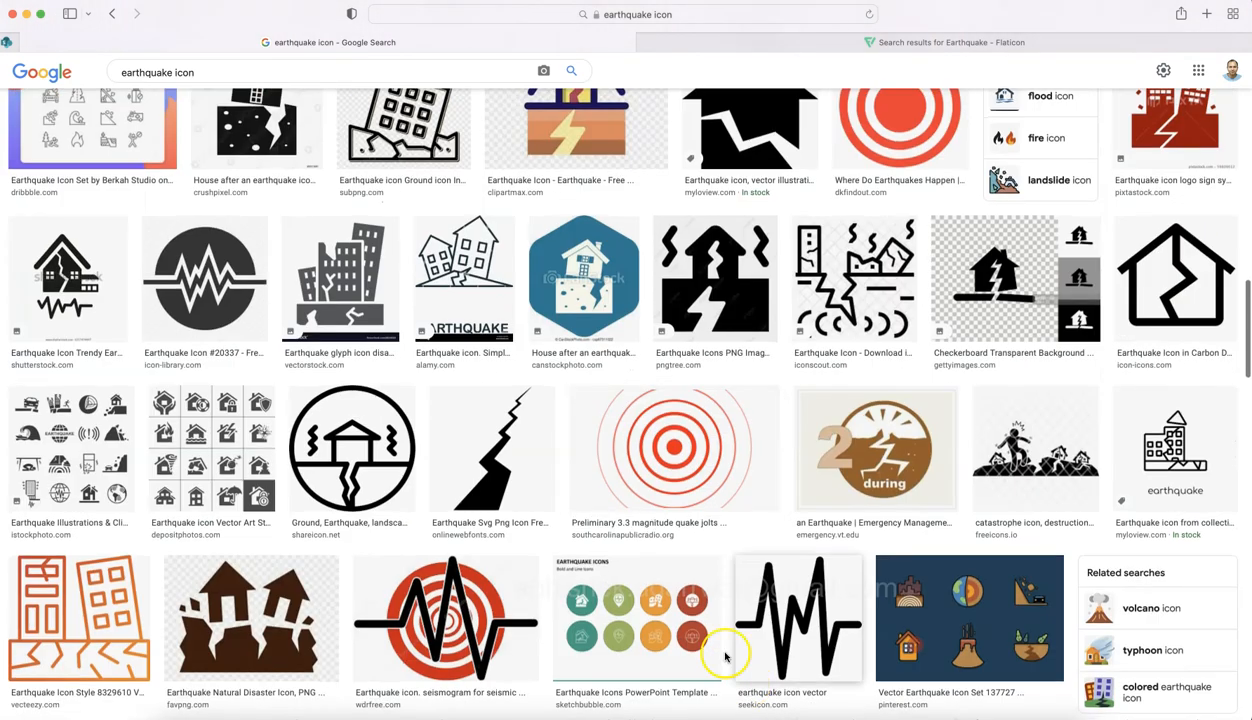
left_click(672, 450)
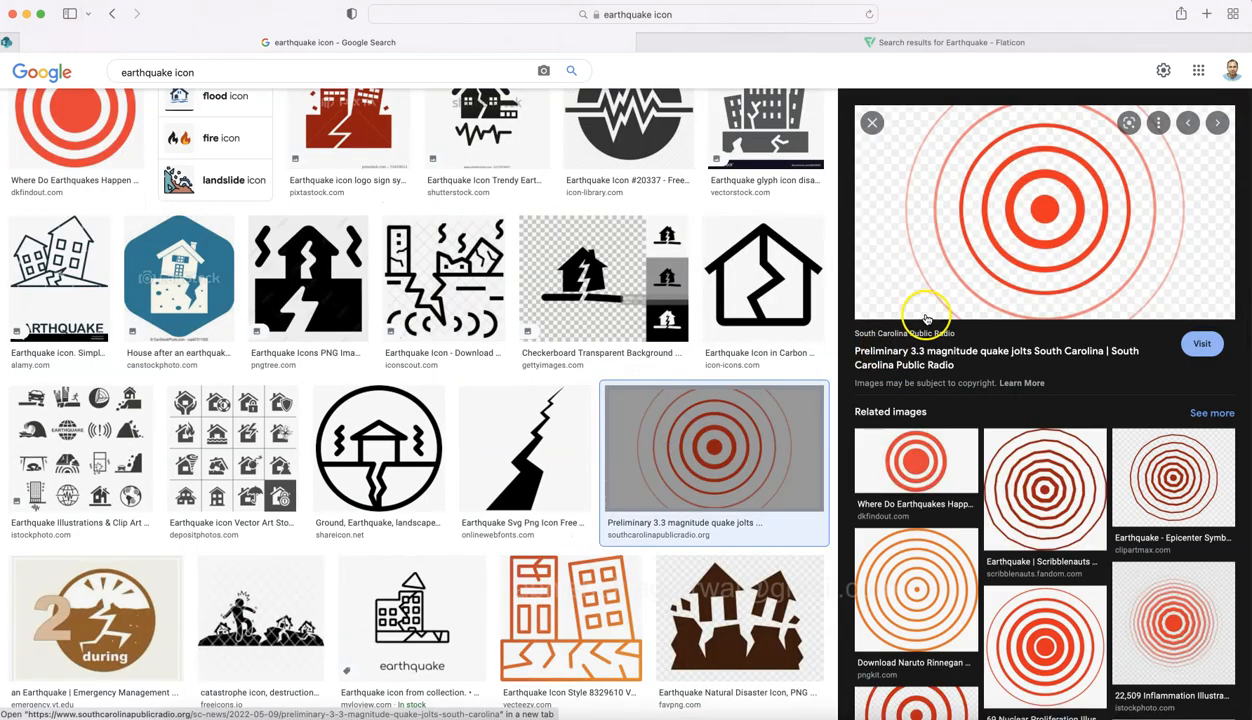
left_click(915, 590)
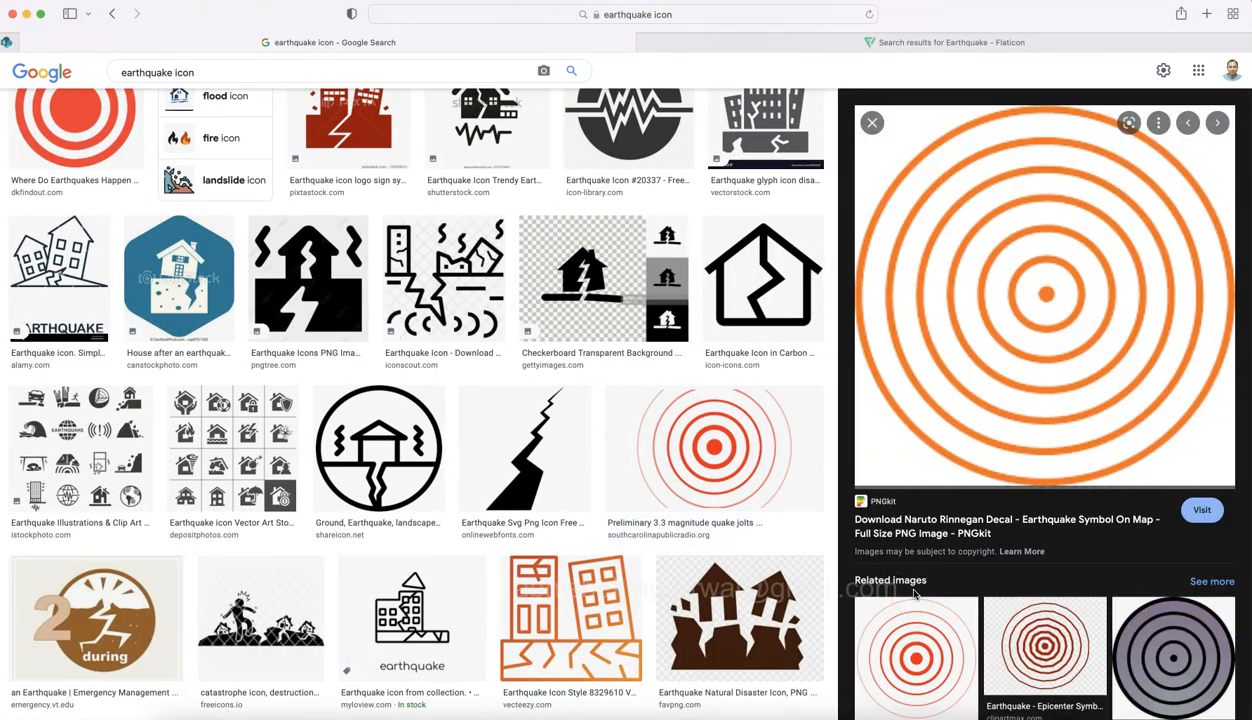
Step: Save the orange concentric-circle image as "earthquake icon" in Documents > My Tableau Repository > Shapes > Proportions
right_click(1008, 286)
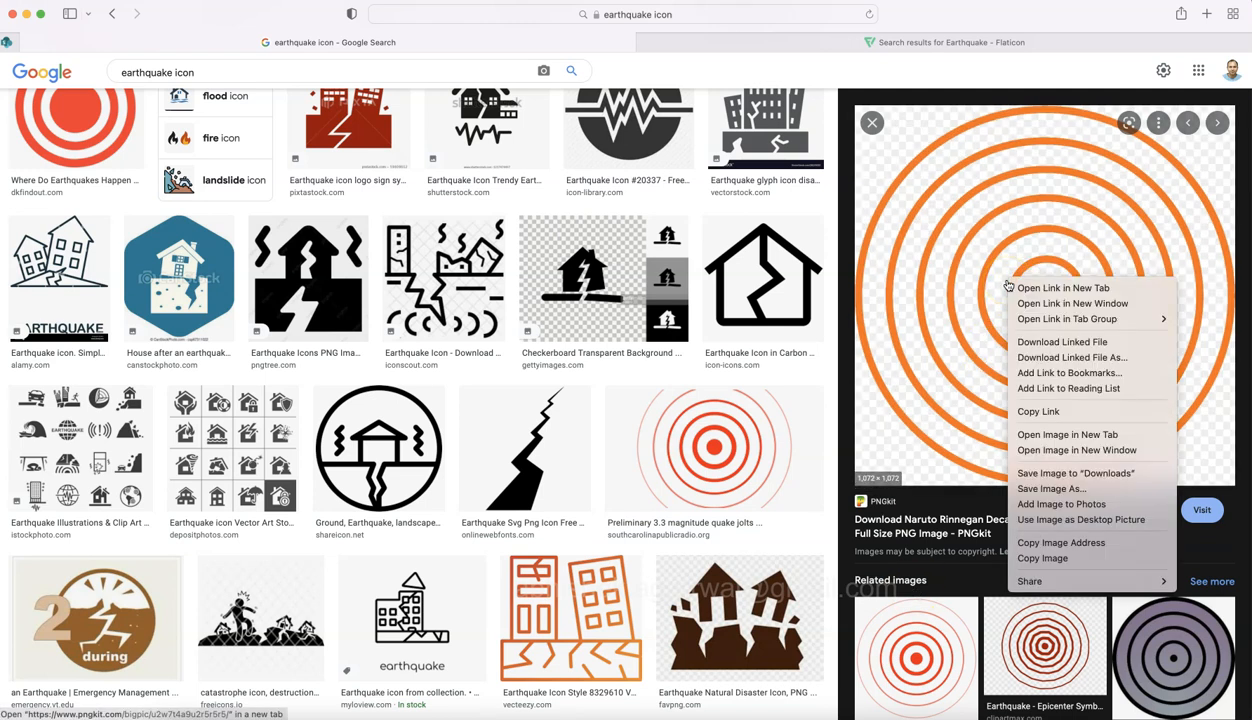
left_click(1049, 490)
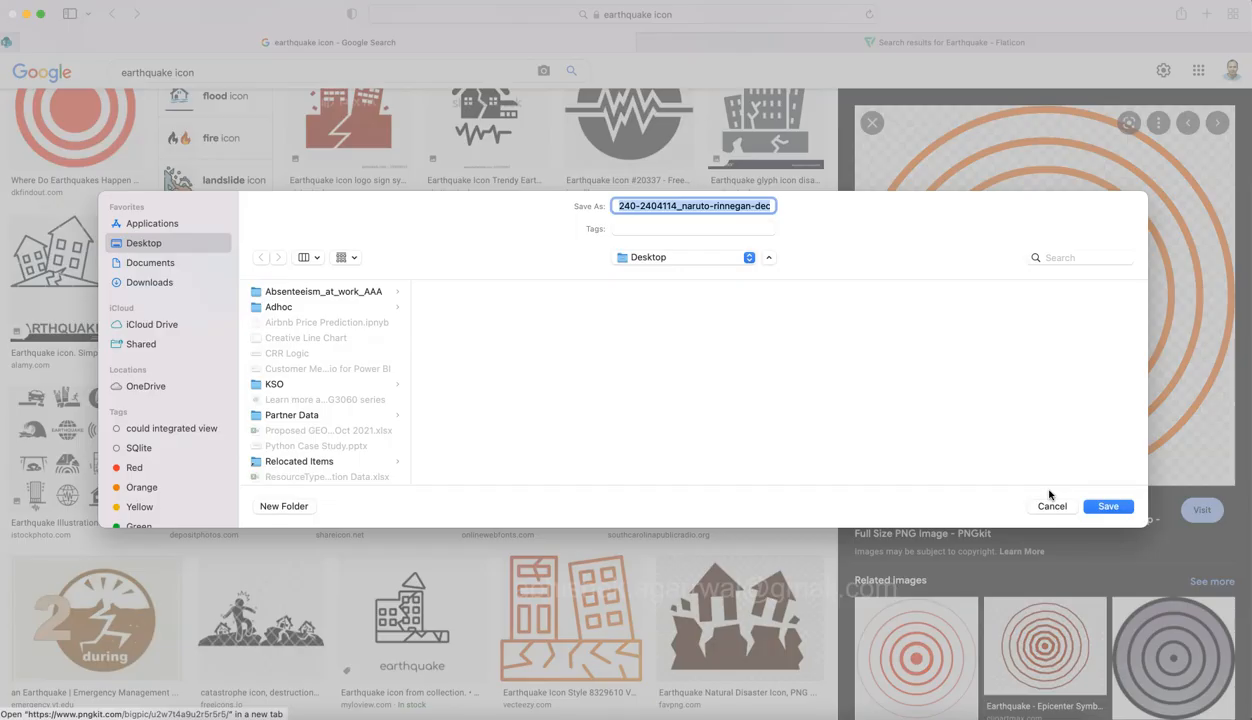
key("Right")
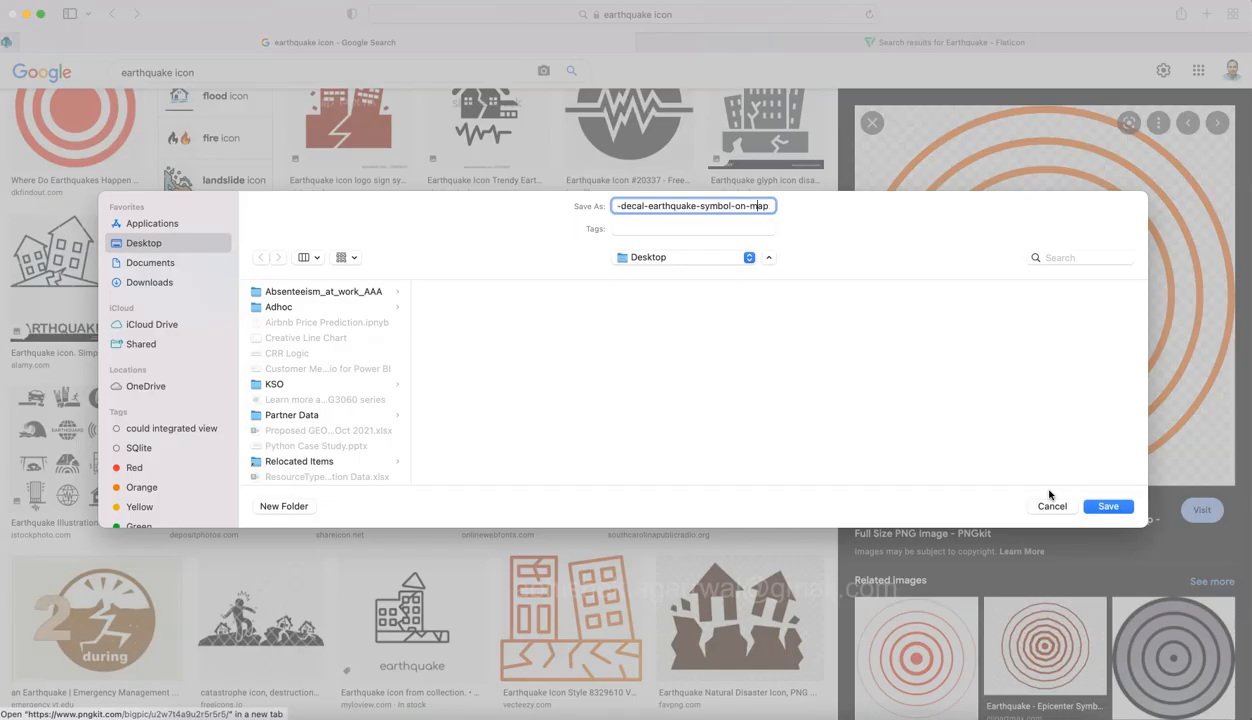
key("super+a")
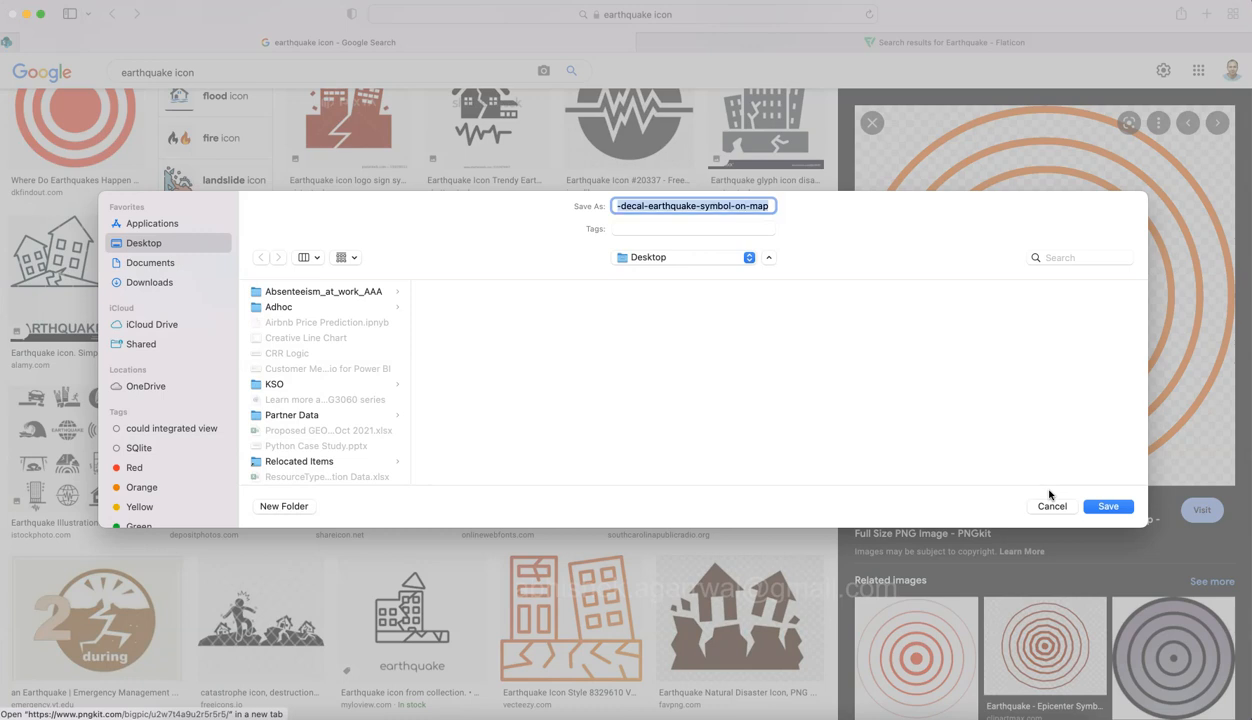
type("earthquake icon")
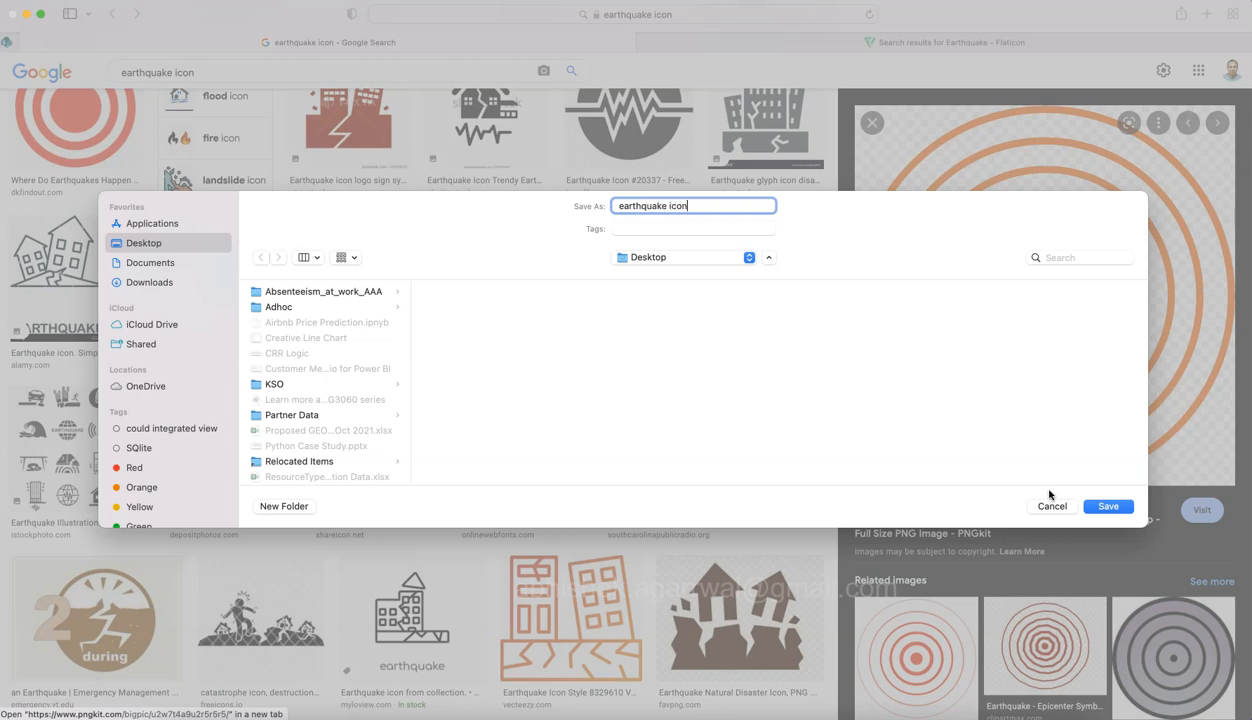
left_click(168, 266)
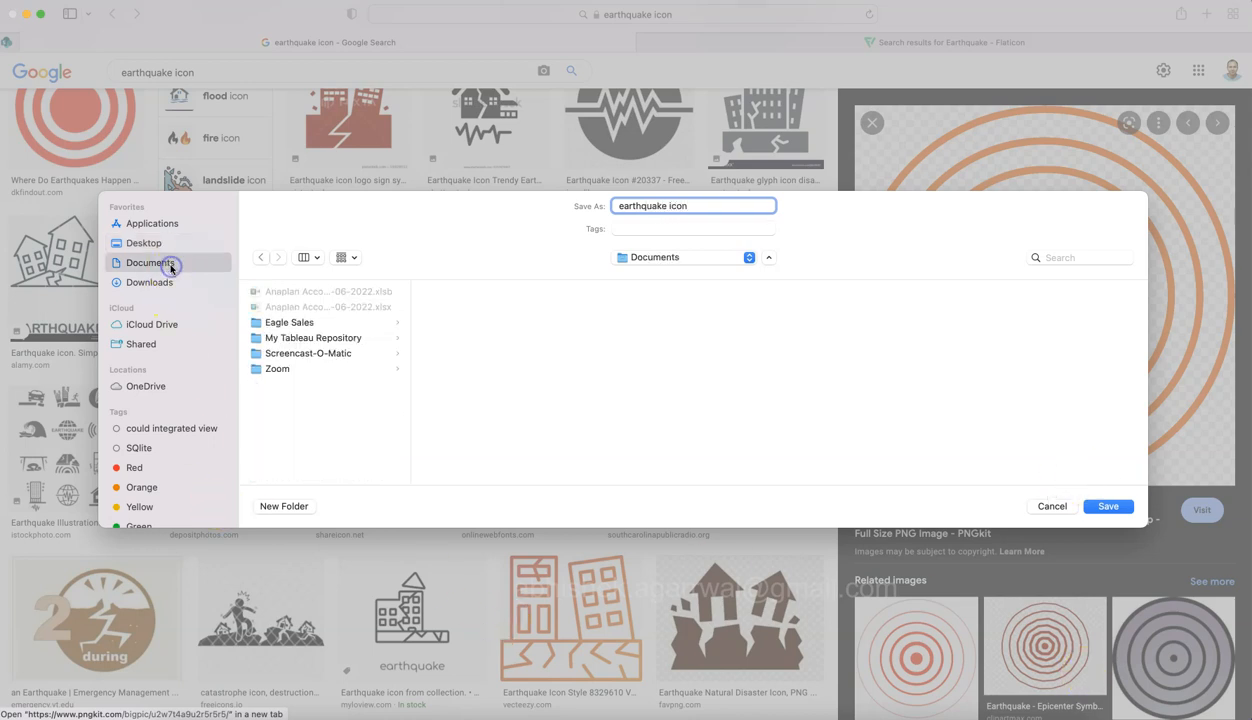
left_click(319, 355)
left_click(318, 339)
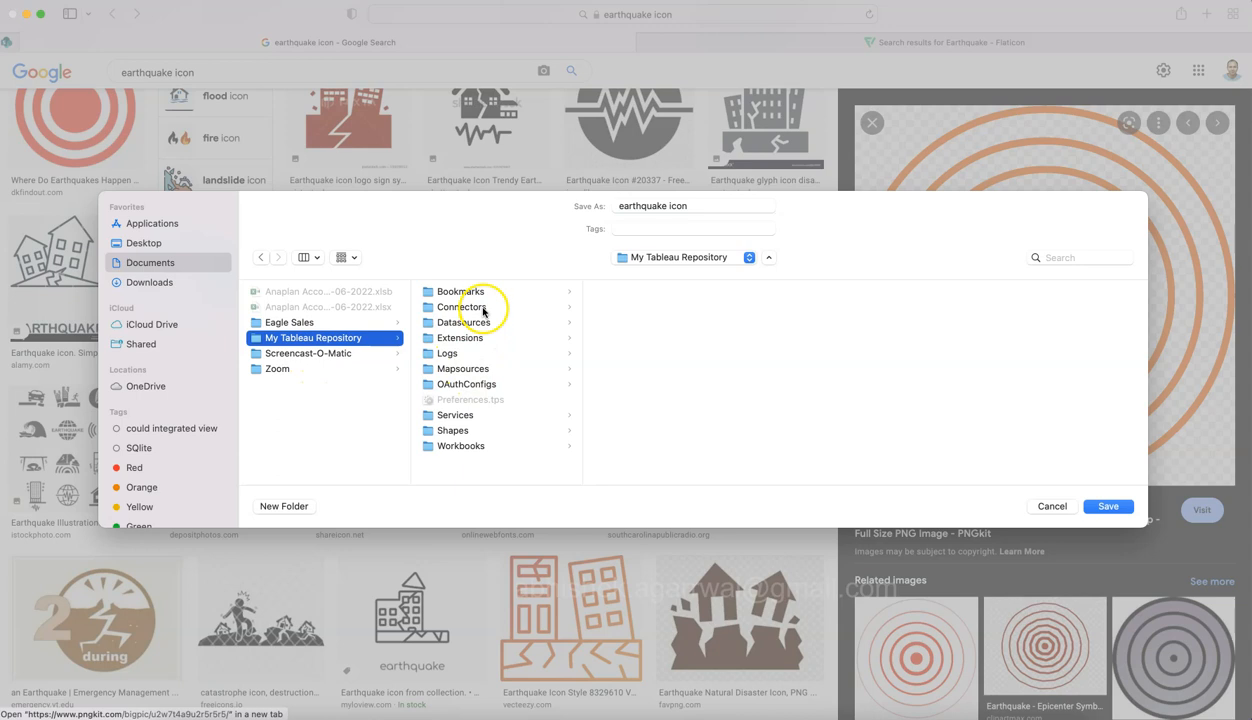
left_click(466, 431)
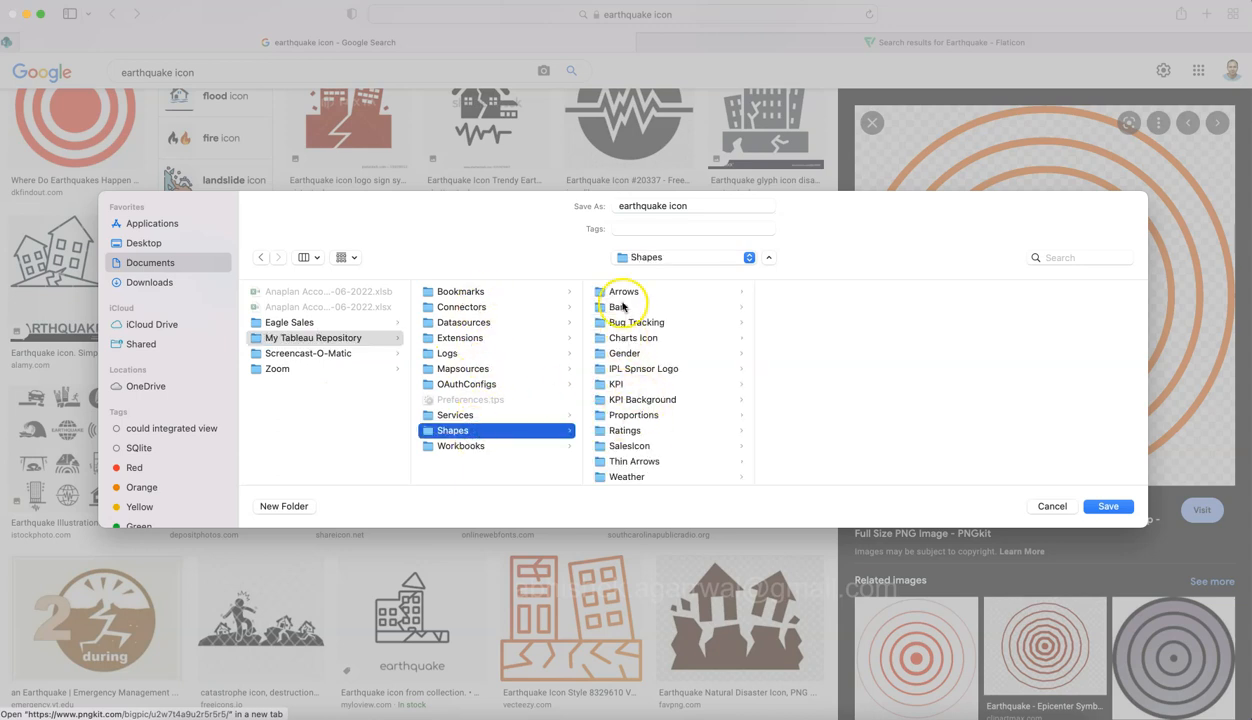
left_click(634, 414)
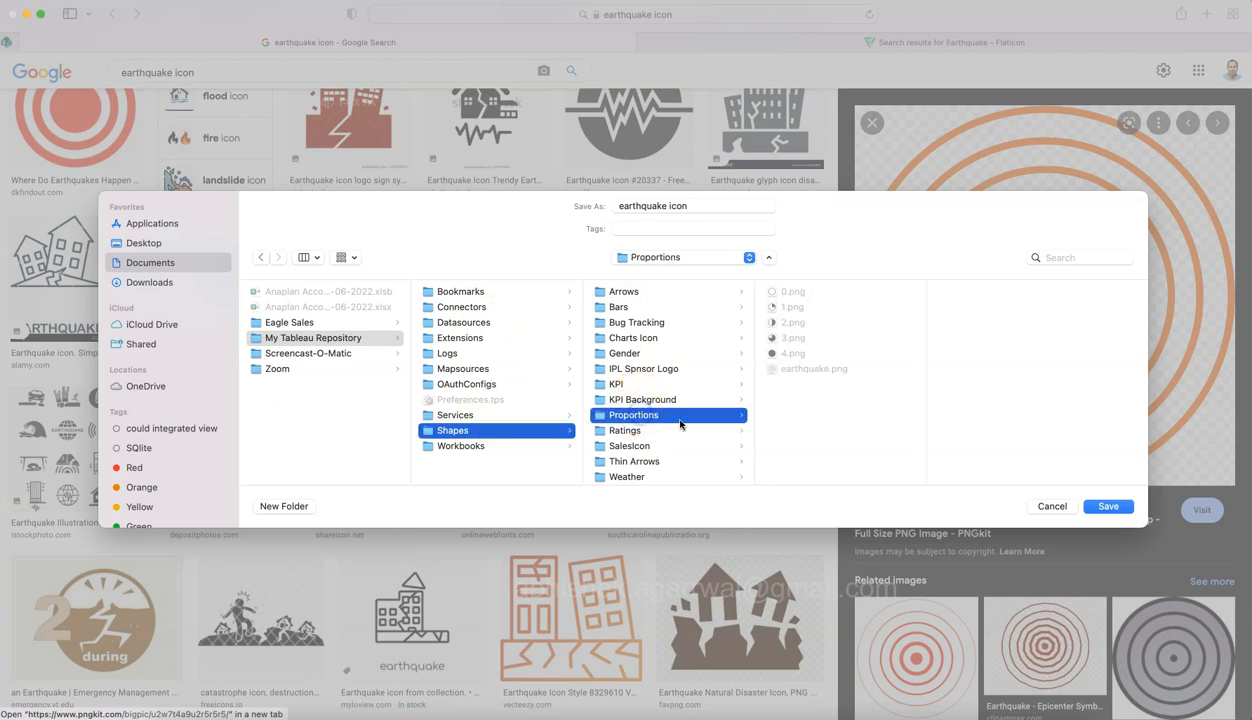
left_click(1106, 507)
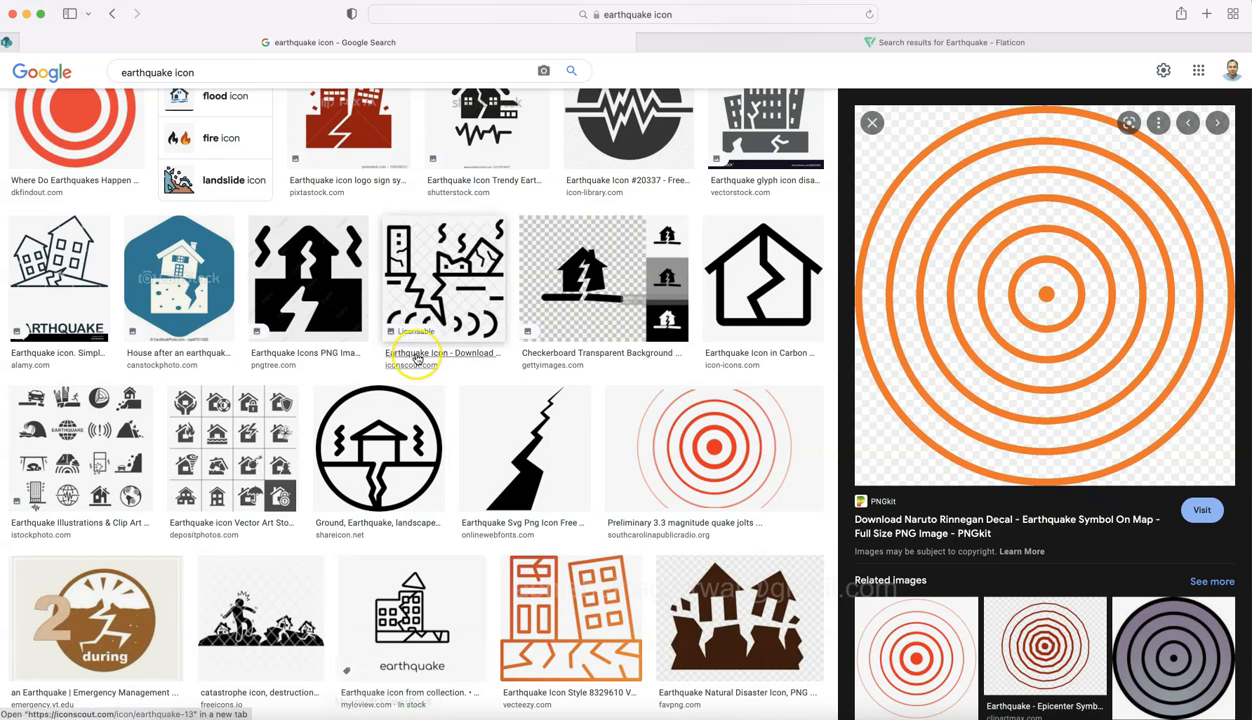
Step: Switch to PowerPoint, create a blank presentation, and enlarge its window to full screen
scroll(405, 400, "down", 3)
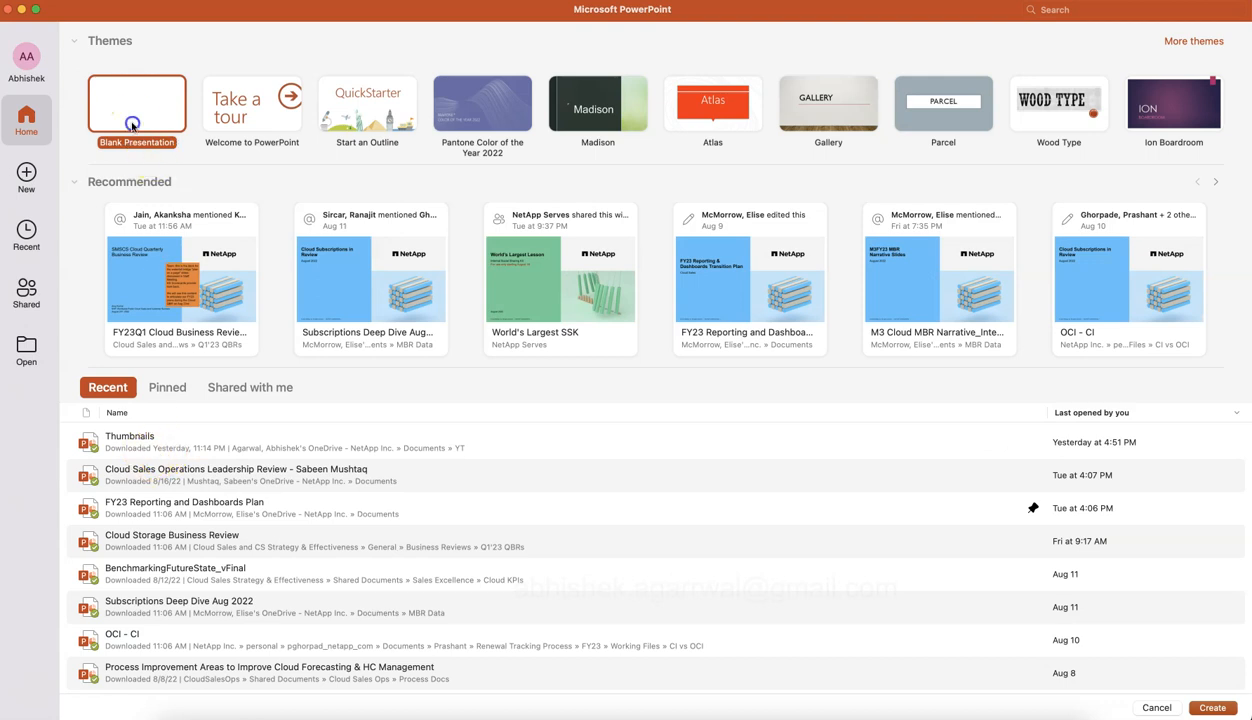
left_click(131, 124)
double_click(131, 124)
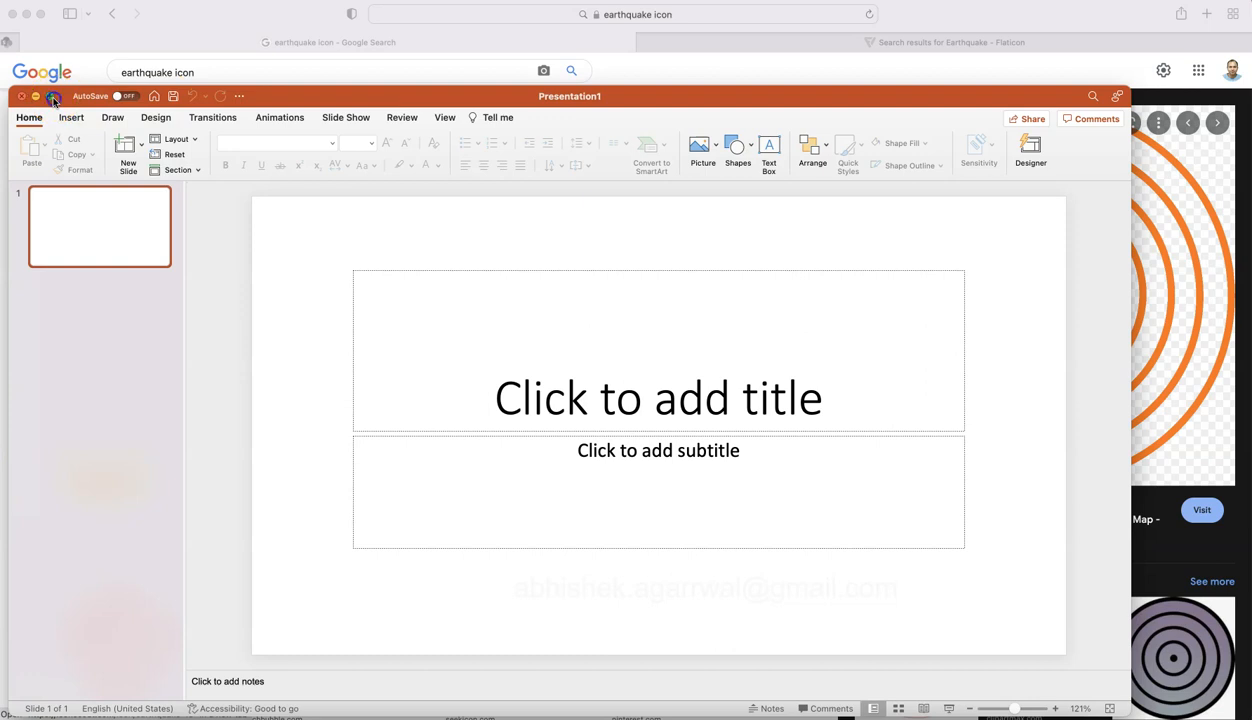
left_click(52, 97)
Step: Delete the title and subtitle placeholders from the first slide
left_click(414, 197)
key("Delete")
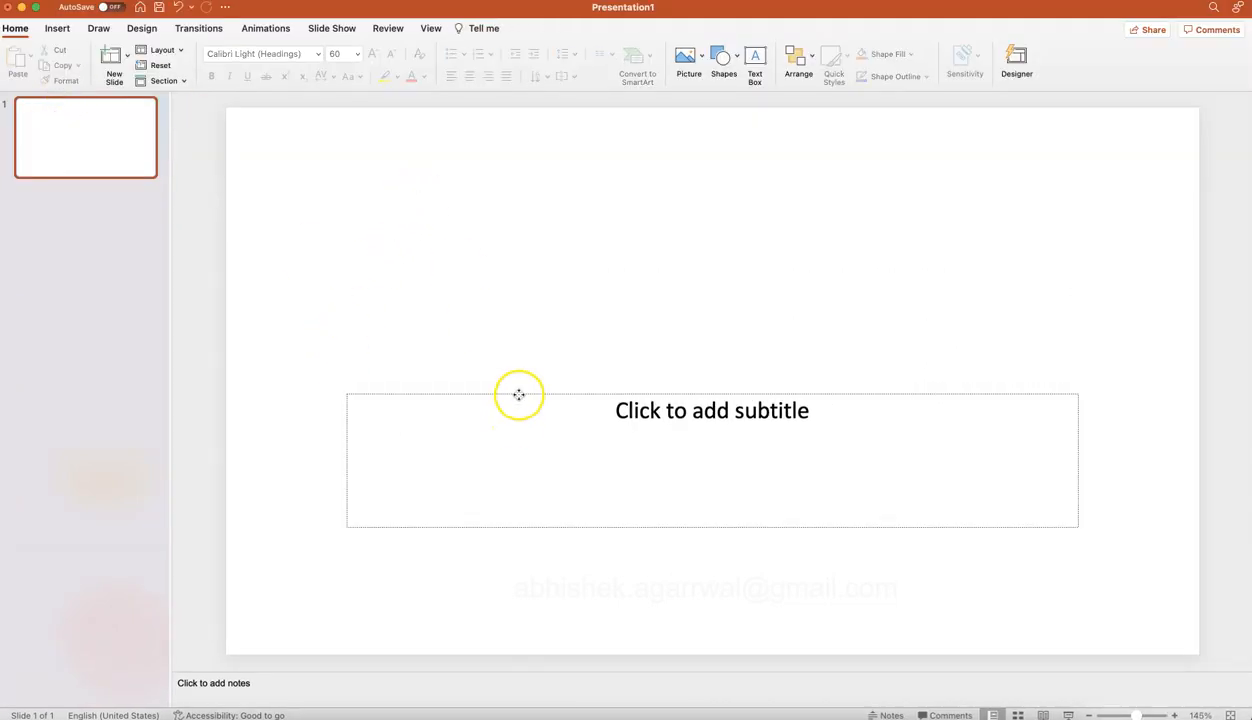
left_click(519, 394)
key("Delete")
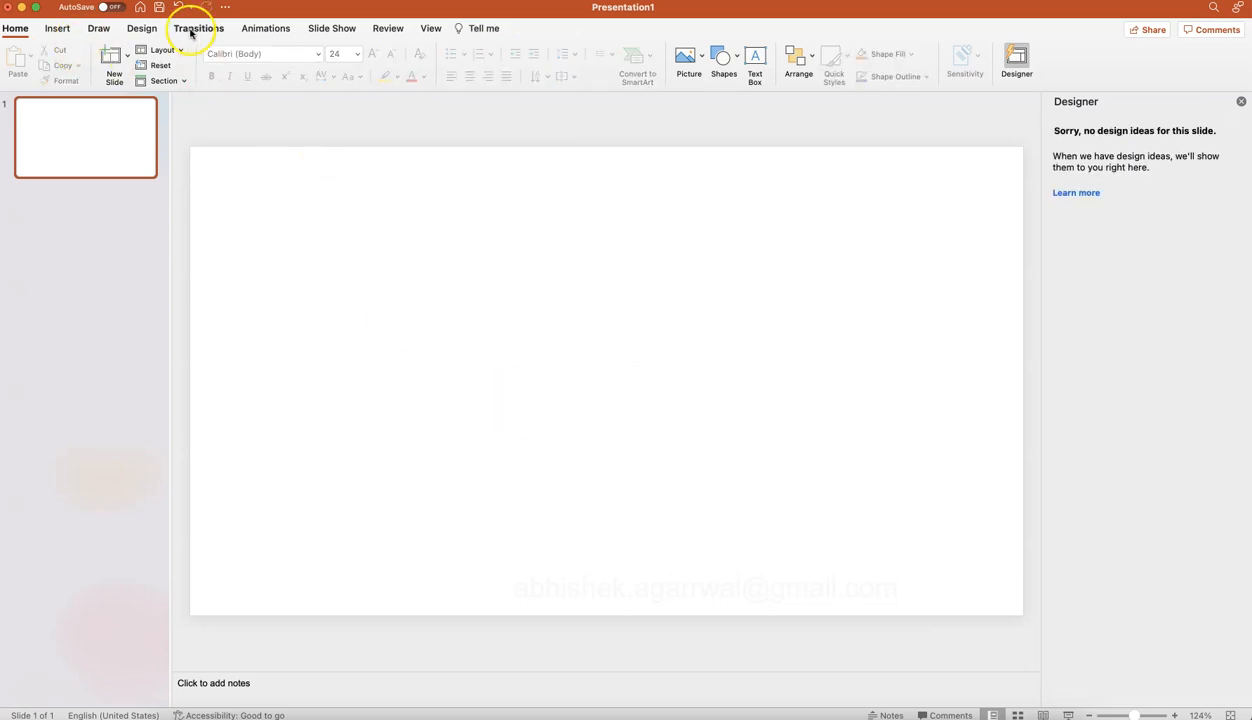
Step: Draw a small circle about 0.38 cm high and 0.36 cm wide near the centre of the slide
left_click(723, 55)
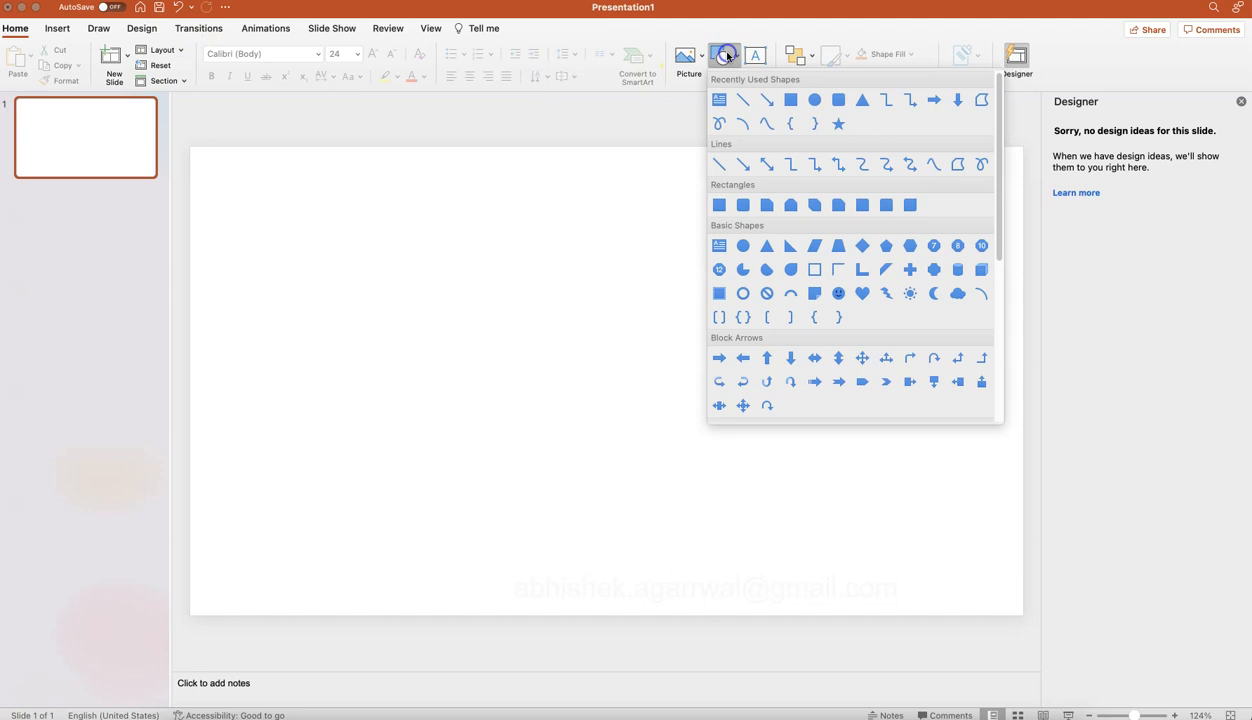
left_click(818, 104)
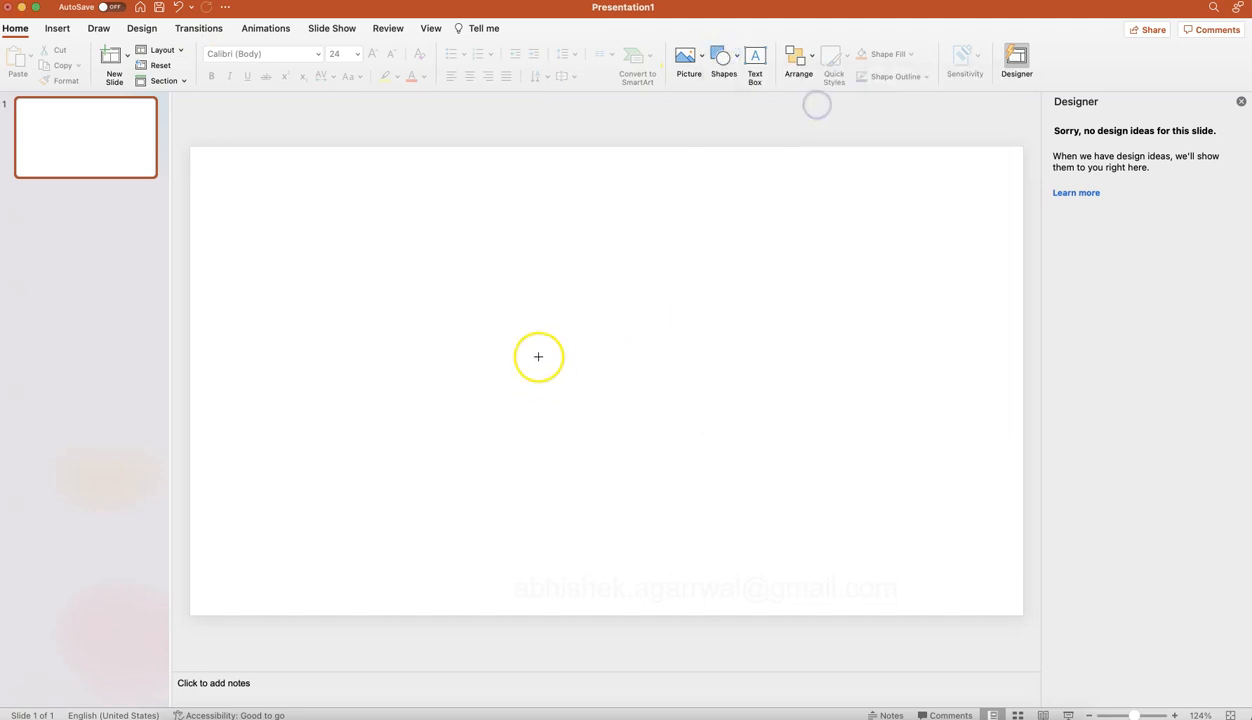
left_click_drag(555, 341, 564, 351)
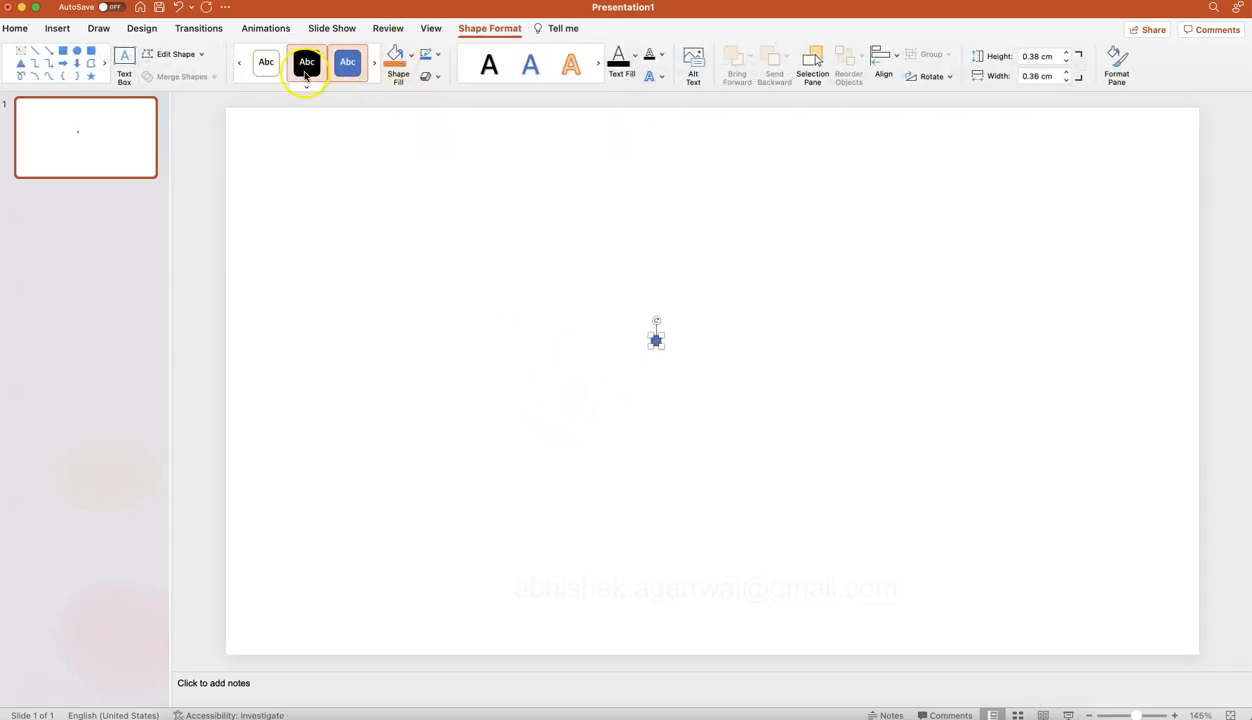
Step: Apply the solid black shape style to the small circle and remove its outline
left_click(305, 70)
left_click(559, 300)
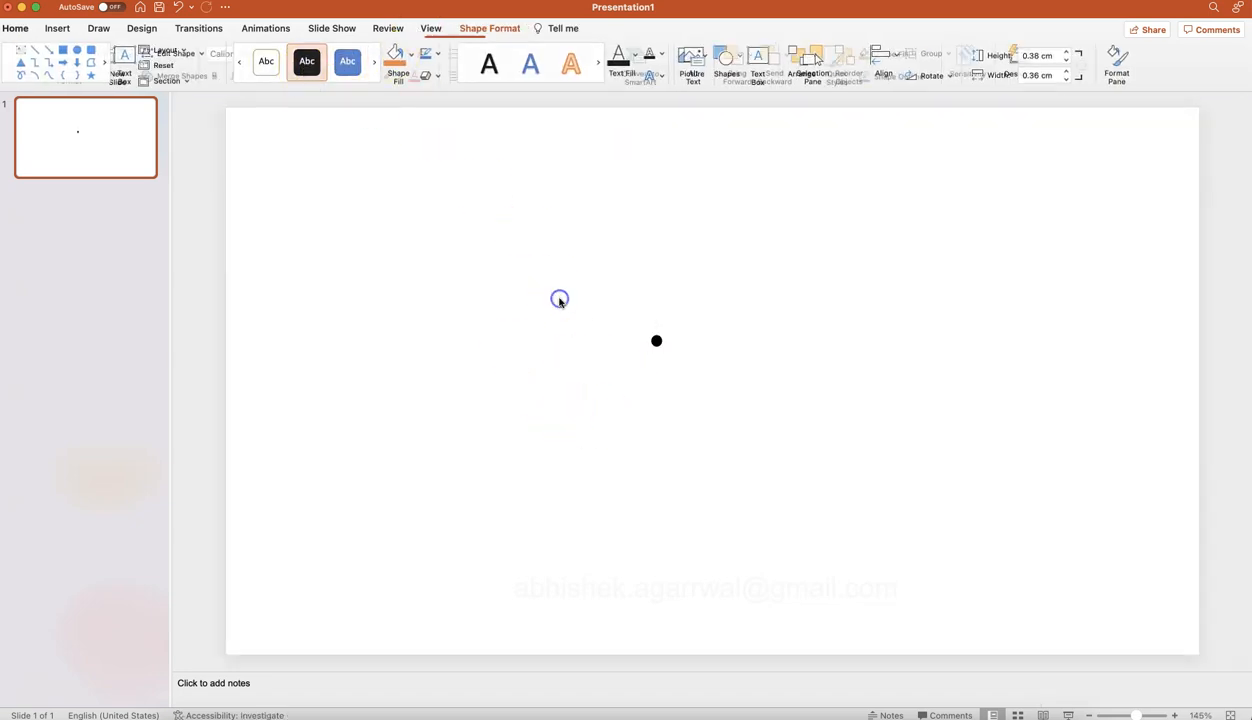
left_click(657, 340)
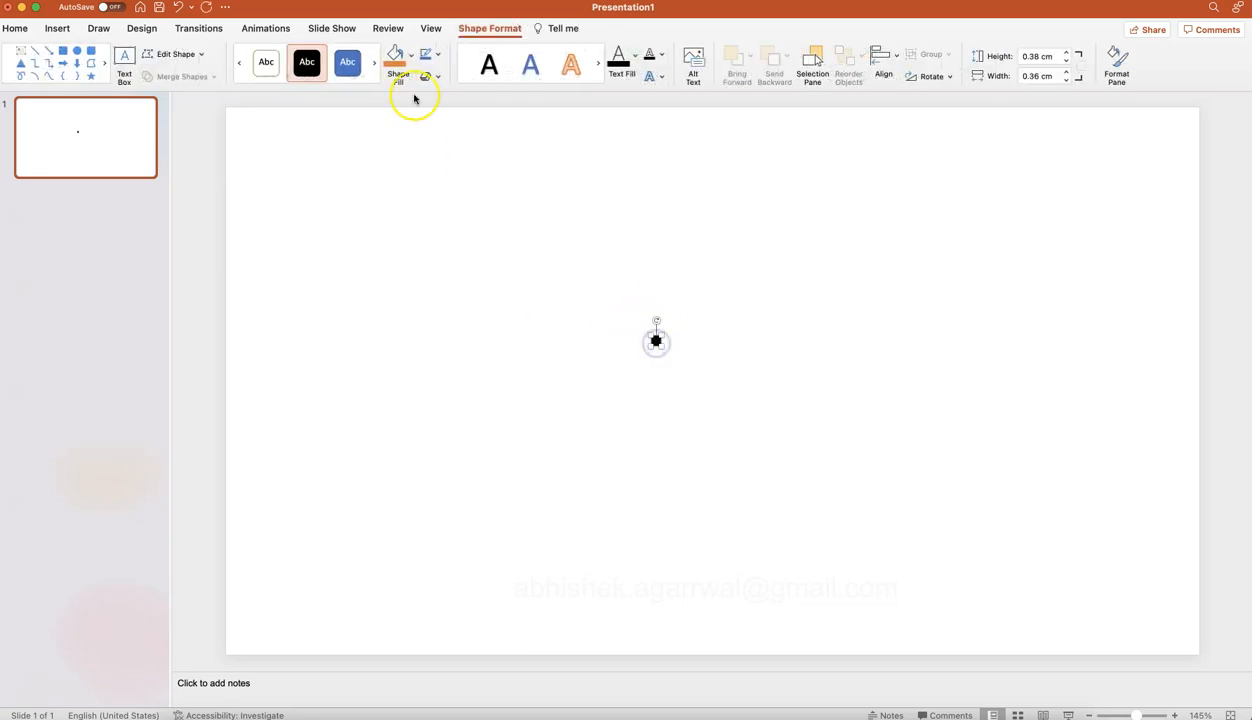
left_click(439, 55)
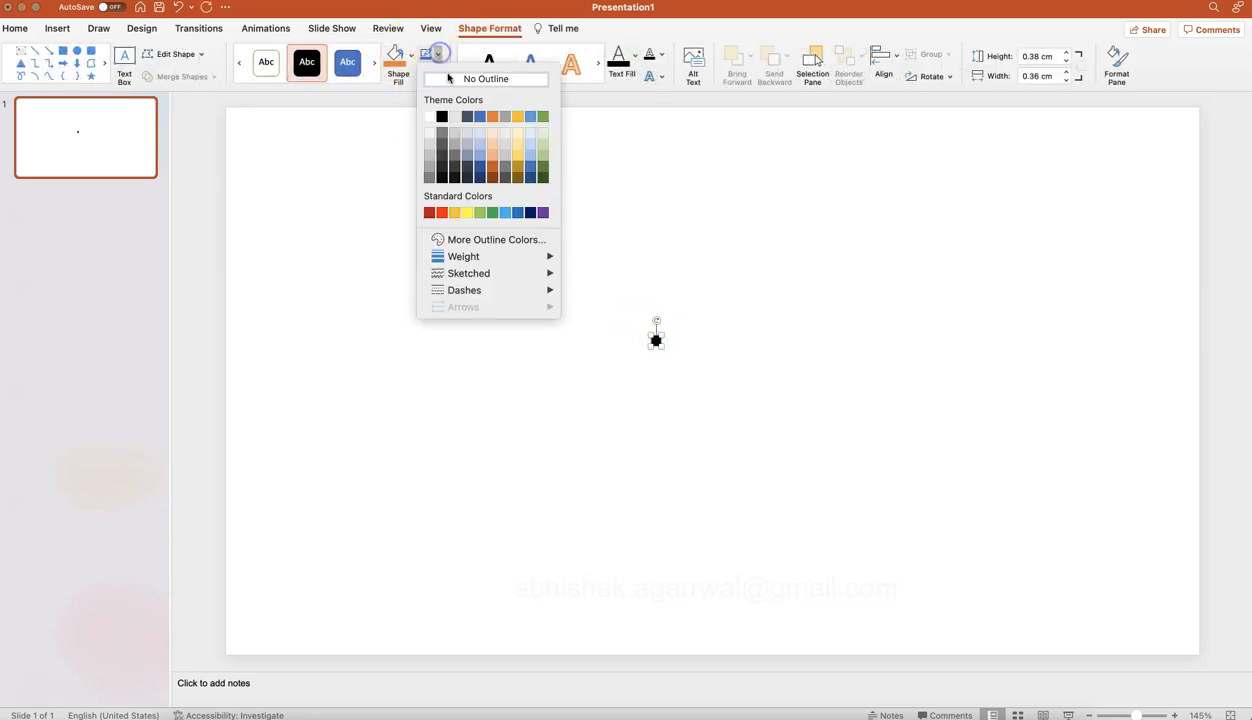
left_click(473, 80)
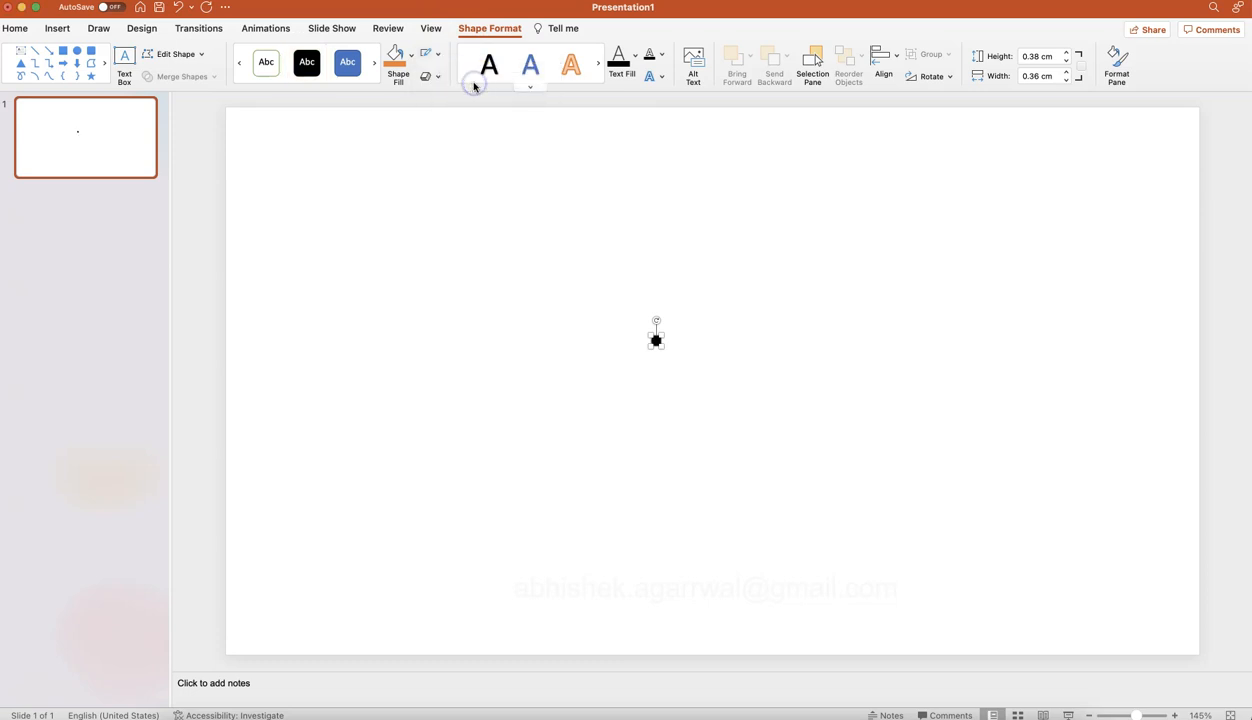
Step: Paste a copy of the black dot and turn it into a ring with no fill and a black outline
key("super+v")
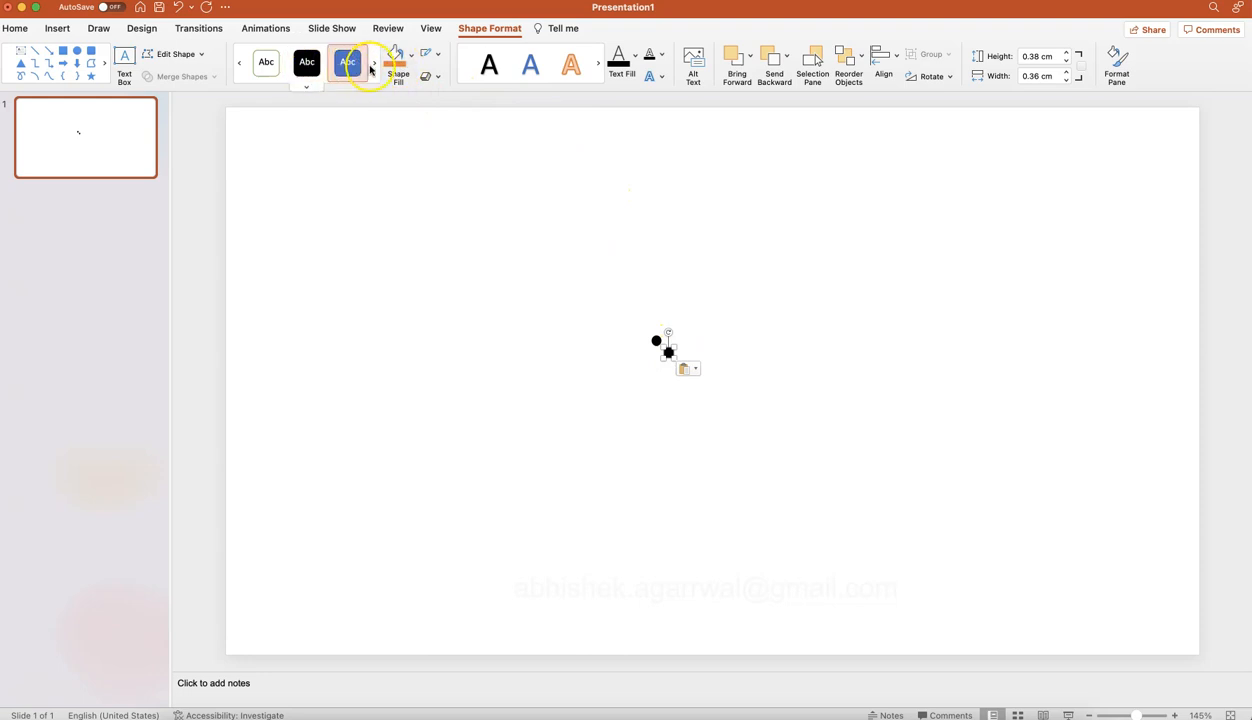
left_click(410, 55)
left_click(431, 88)
left_click(590, 349)
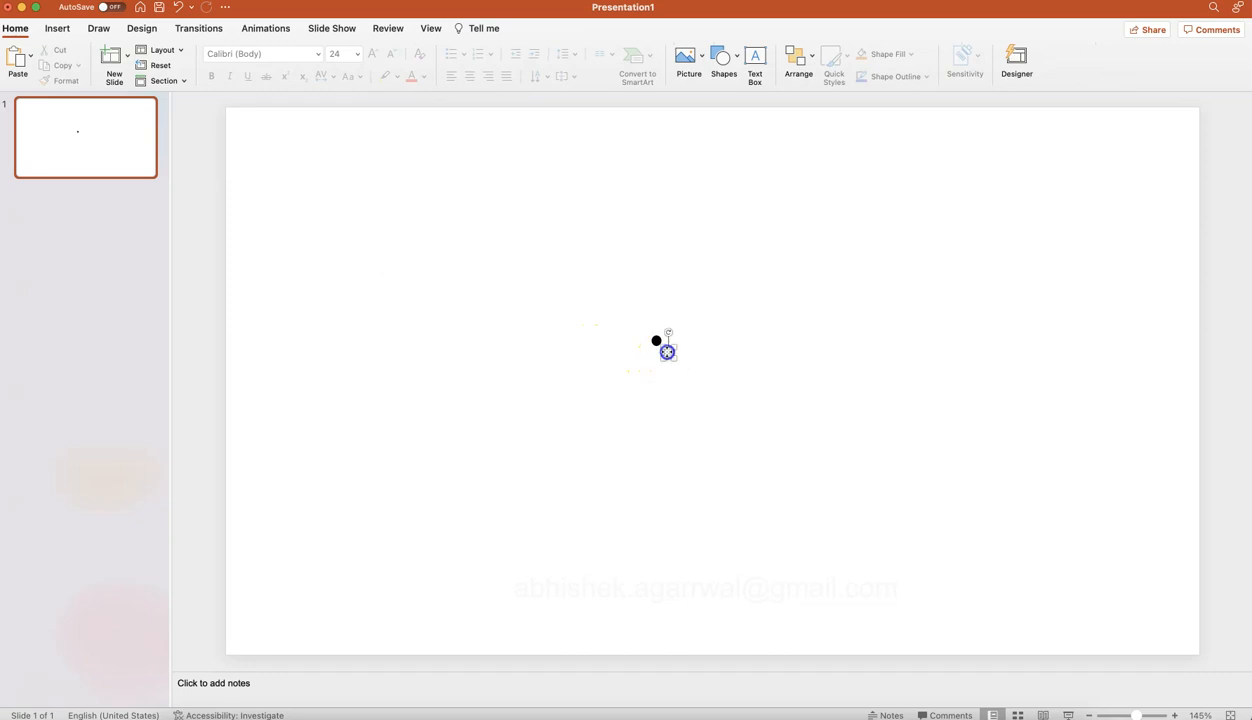
left_click(667, 352)
left_click(437, 54)
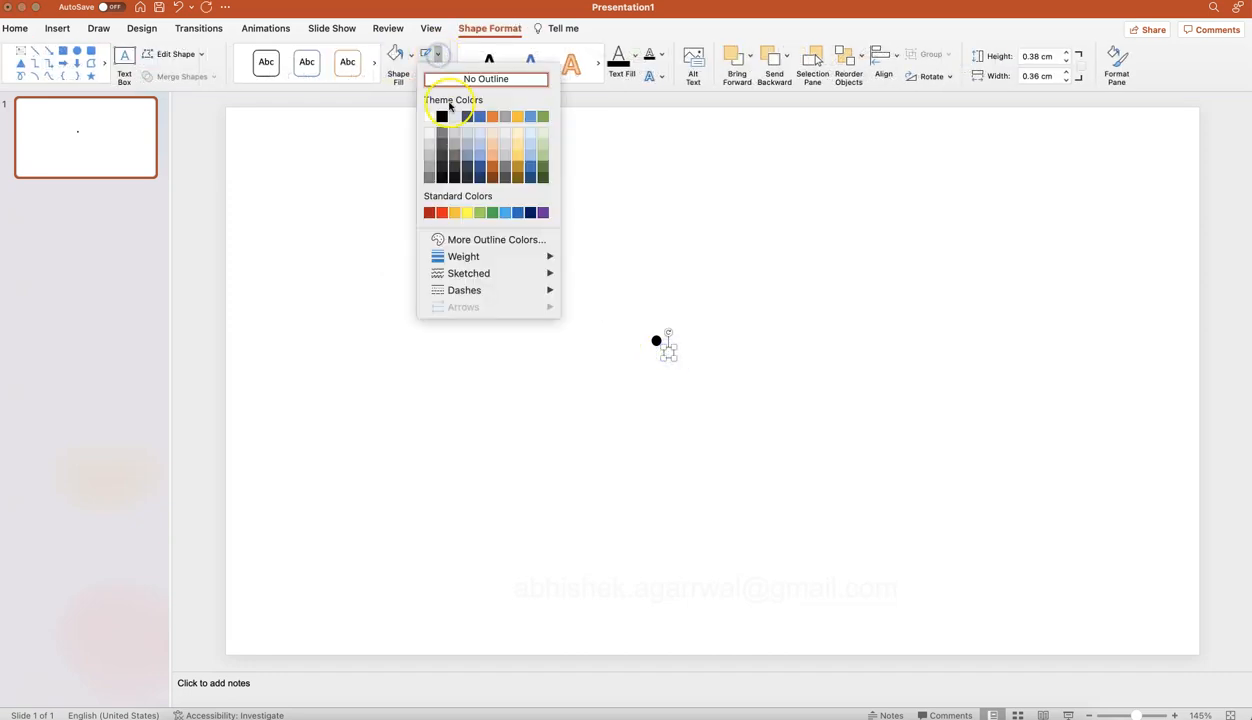
left_click(441, 116)
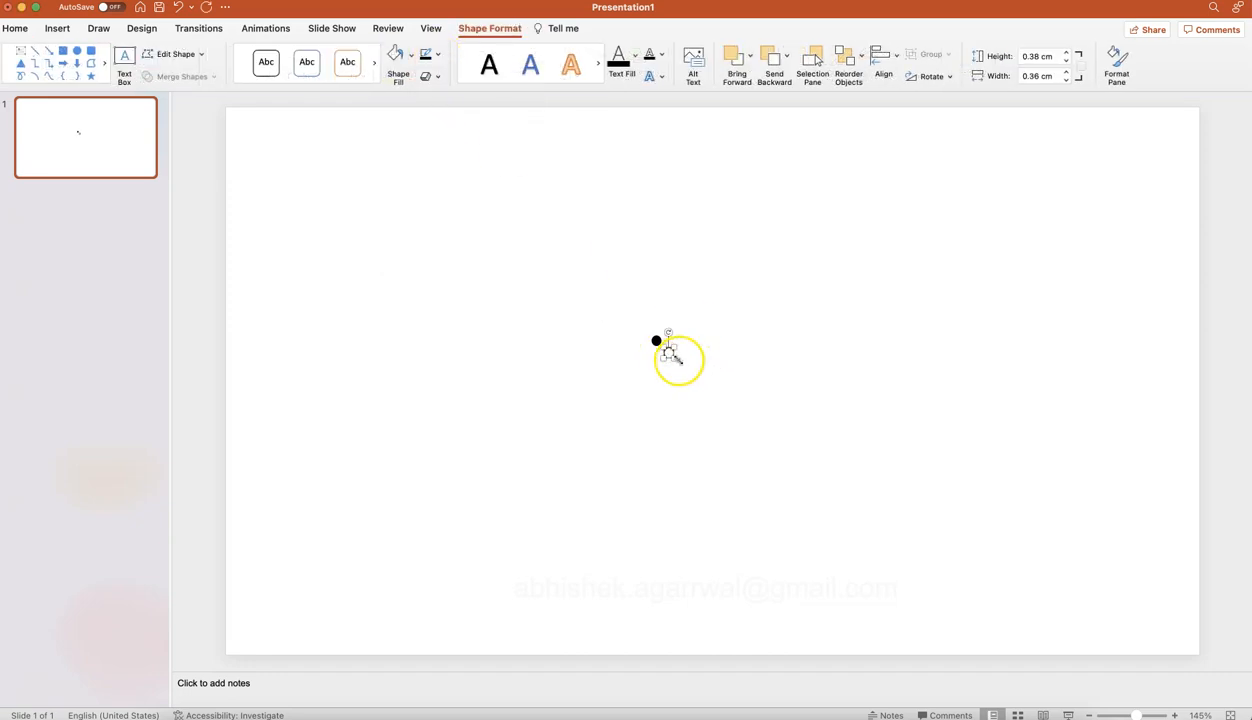
Step: Enlarge the ring to about 0.58 × 0.59 cm around the dot and add a second concentric ring of about 0.76 cm
left_click_drag(679, 361, 657, 341)
left_click(688, 376)
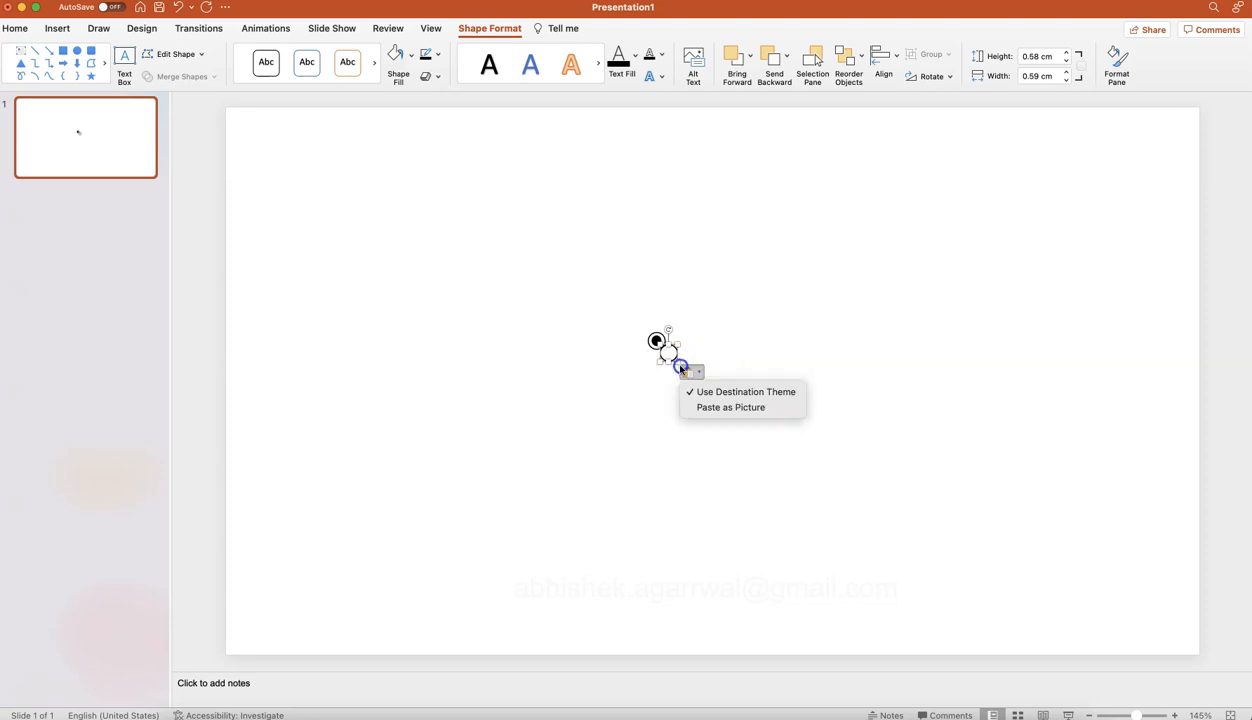
left_click(681, 367)
left_click(683, 366)
left_click(689, 373)
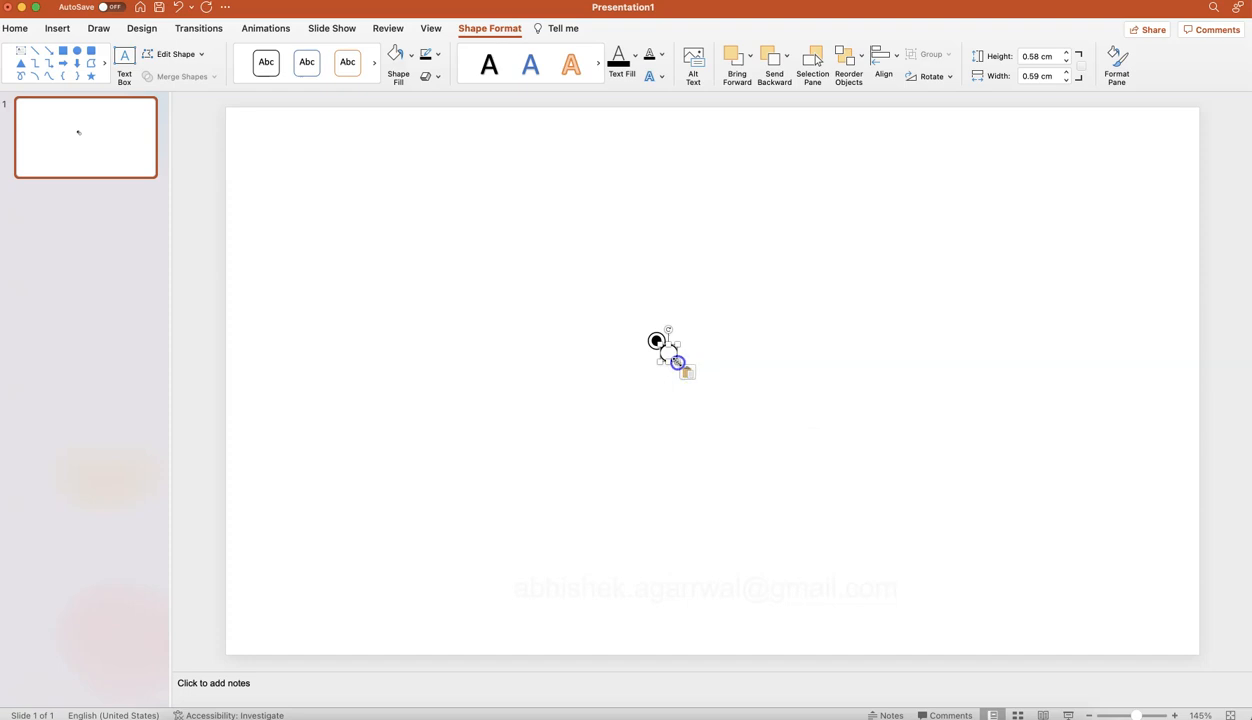
left_click_drag(679, 362, 662, 344)
left_click(670, 352)
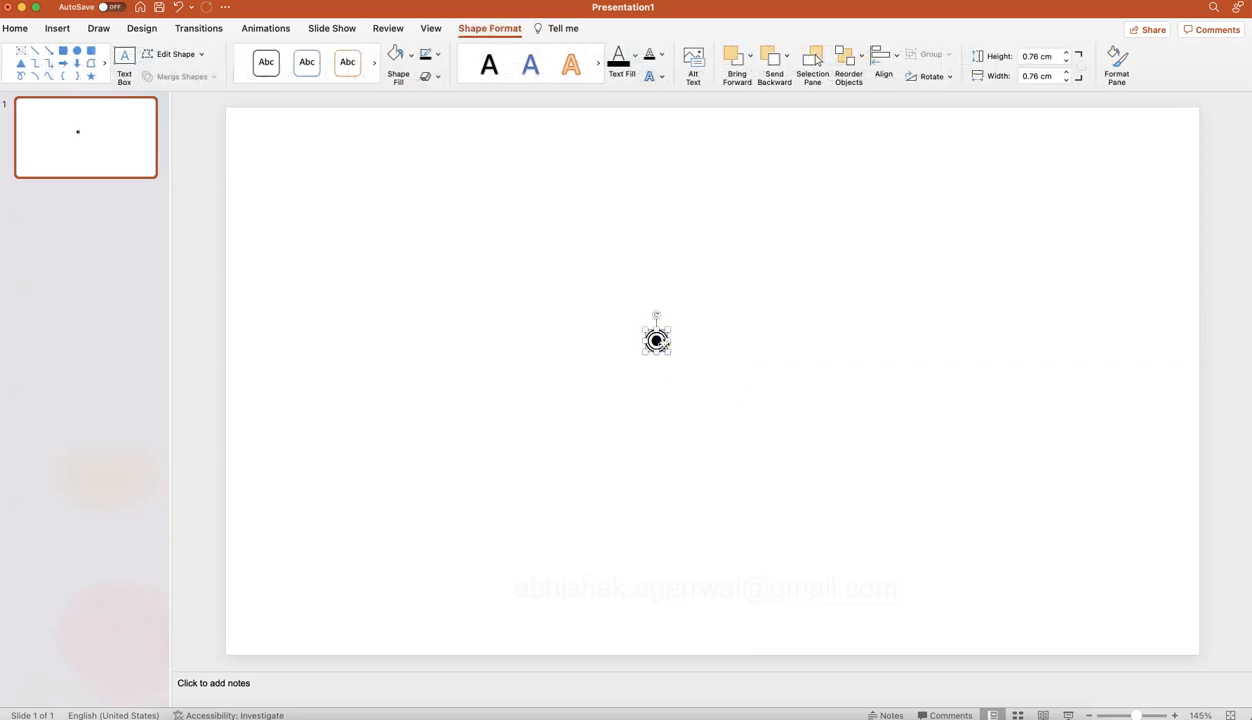
left_click(710, 364)
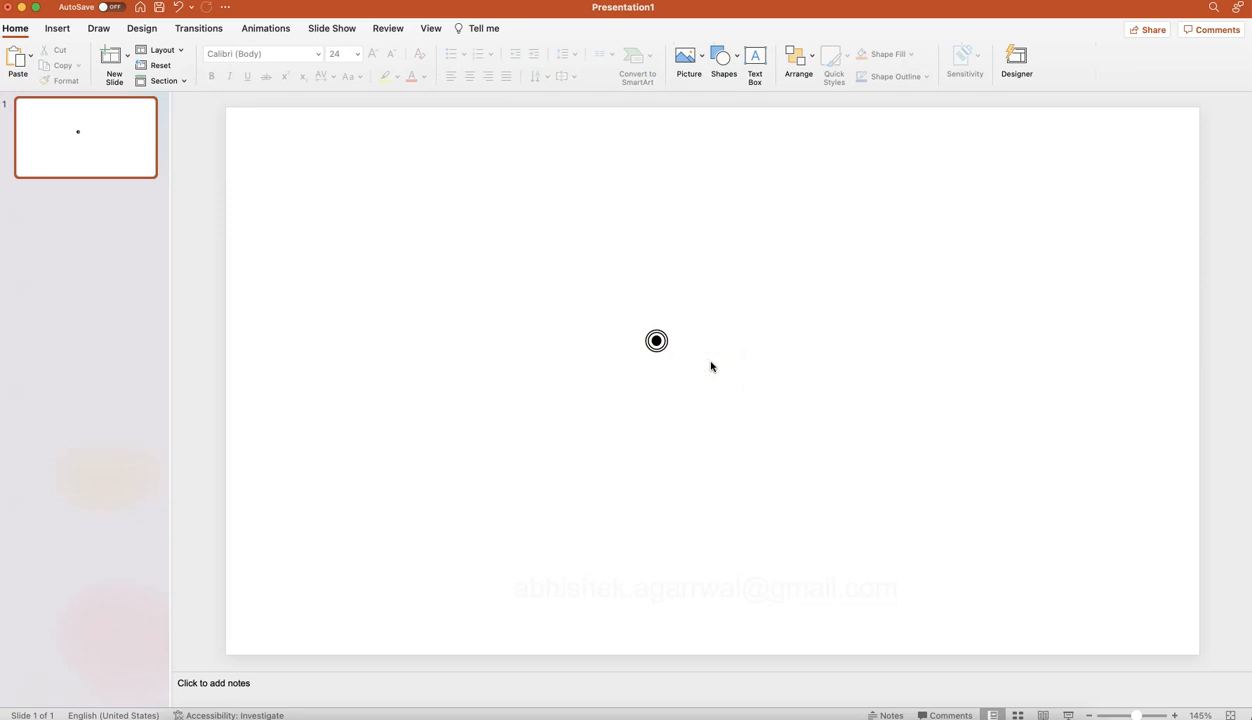
Step: Duplicate the outer ring, enlarge the copy to about 1.04 × 1.02 cm, and centre it around the existing rings
left_click(657, 342)
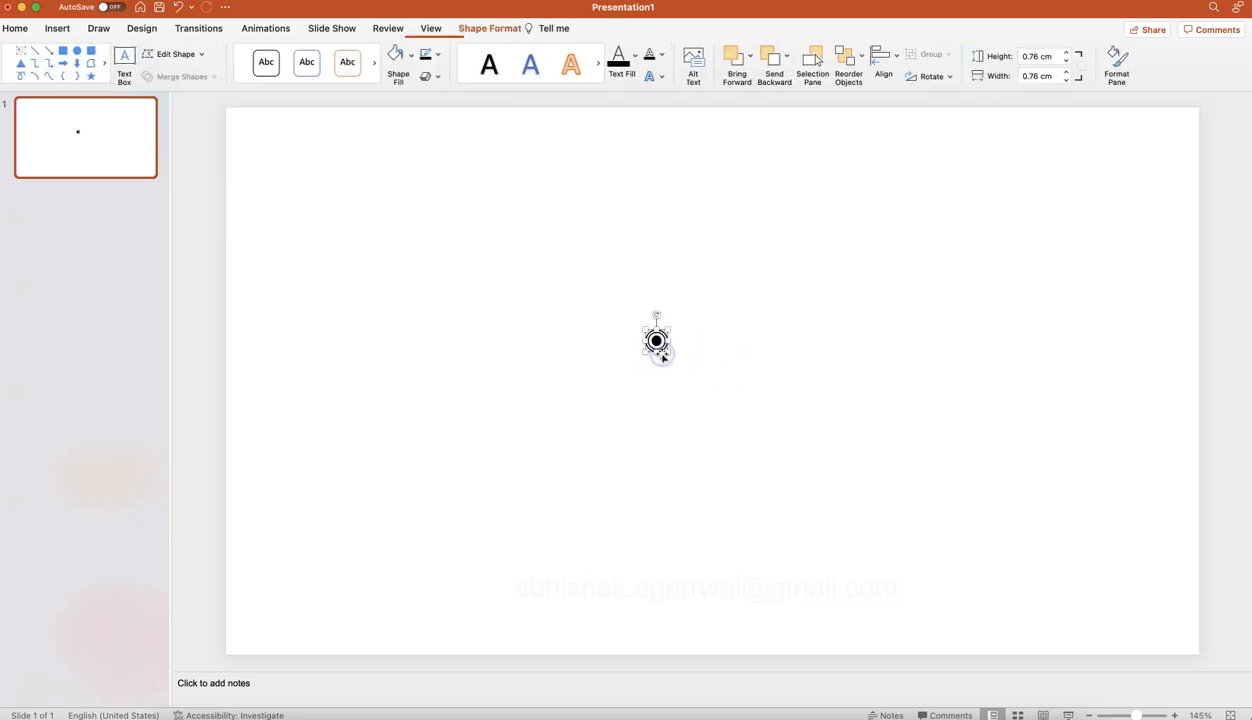
key("super+d")
left_click_drag(675, 360, 720, 399)
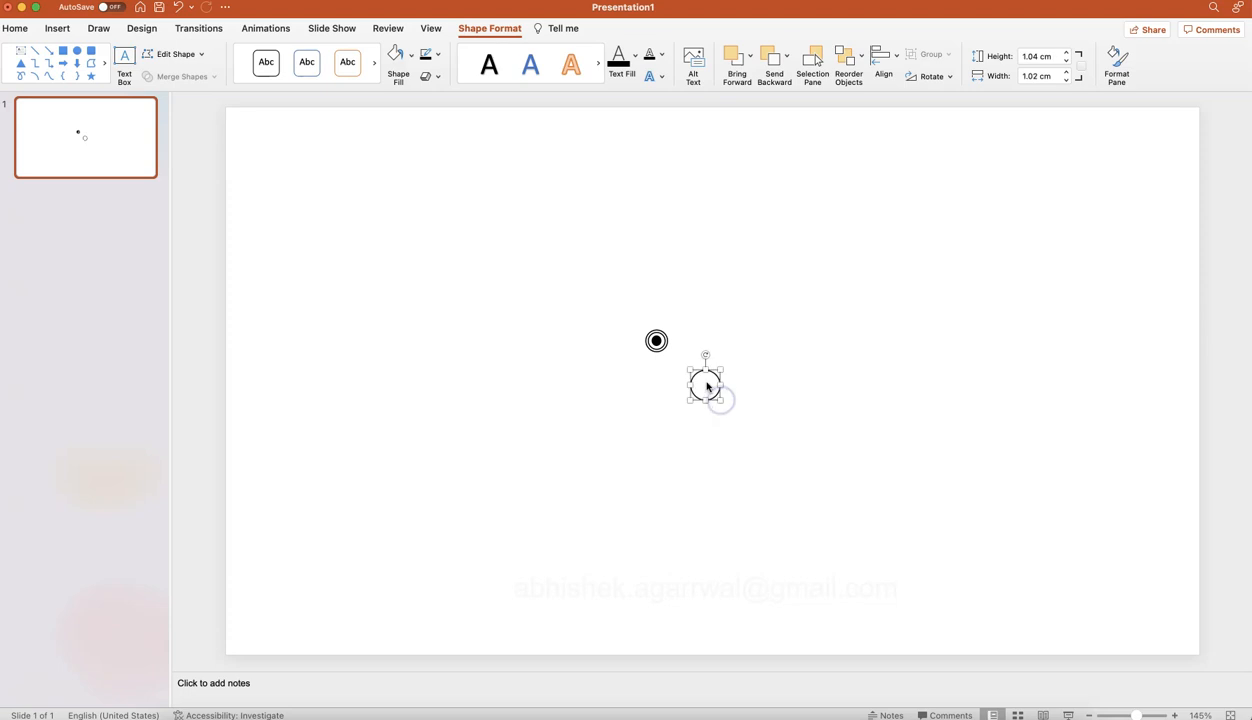
left_click(681, 365)
mouse_move(659, 345)
left_mouse_down()
mouse_move(712, 396)
mouse_move(663, 348)
left_mouse_up()
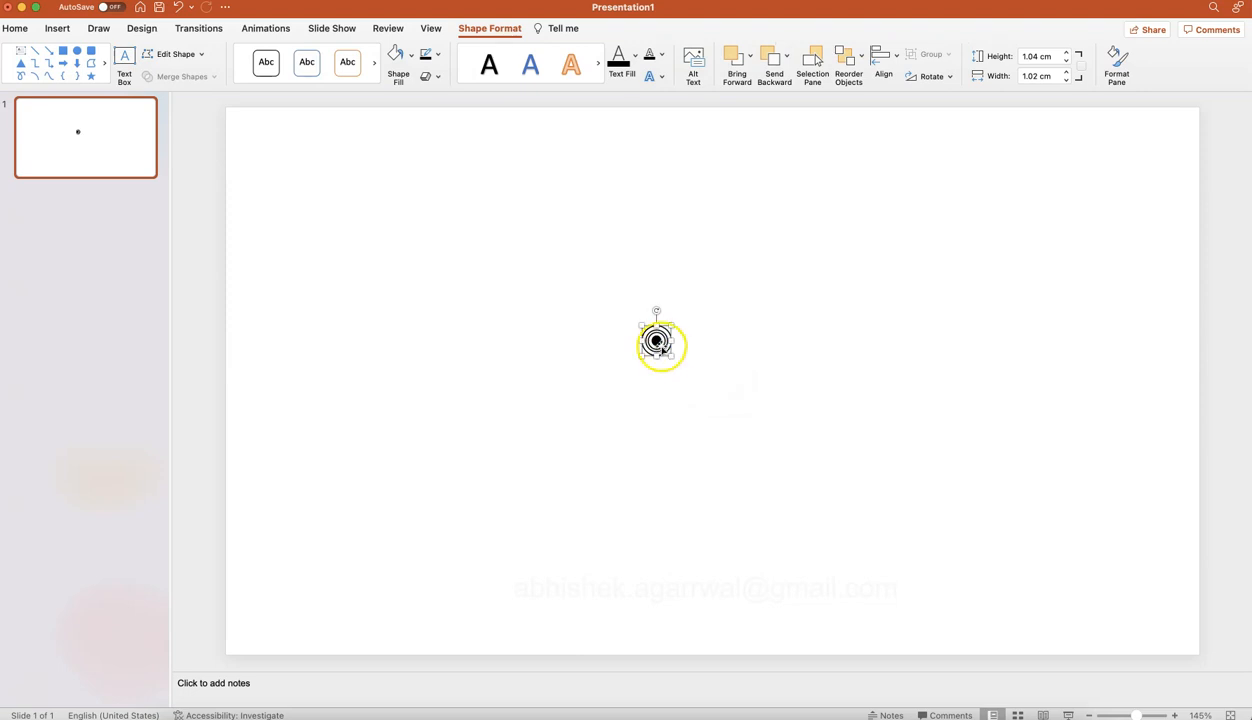
left_click(643, 329)
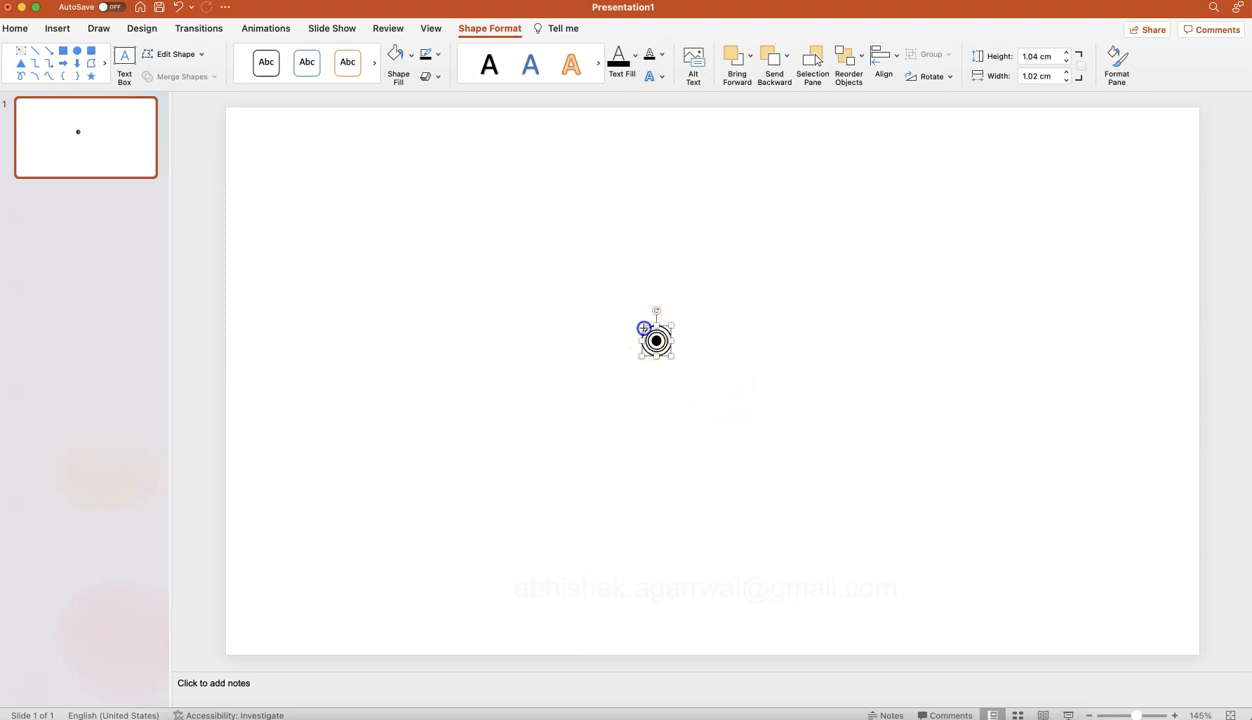
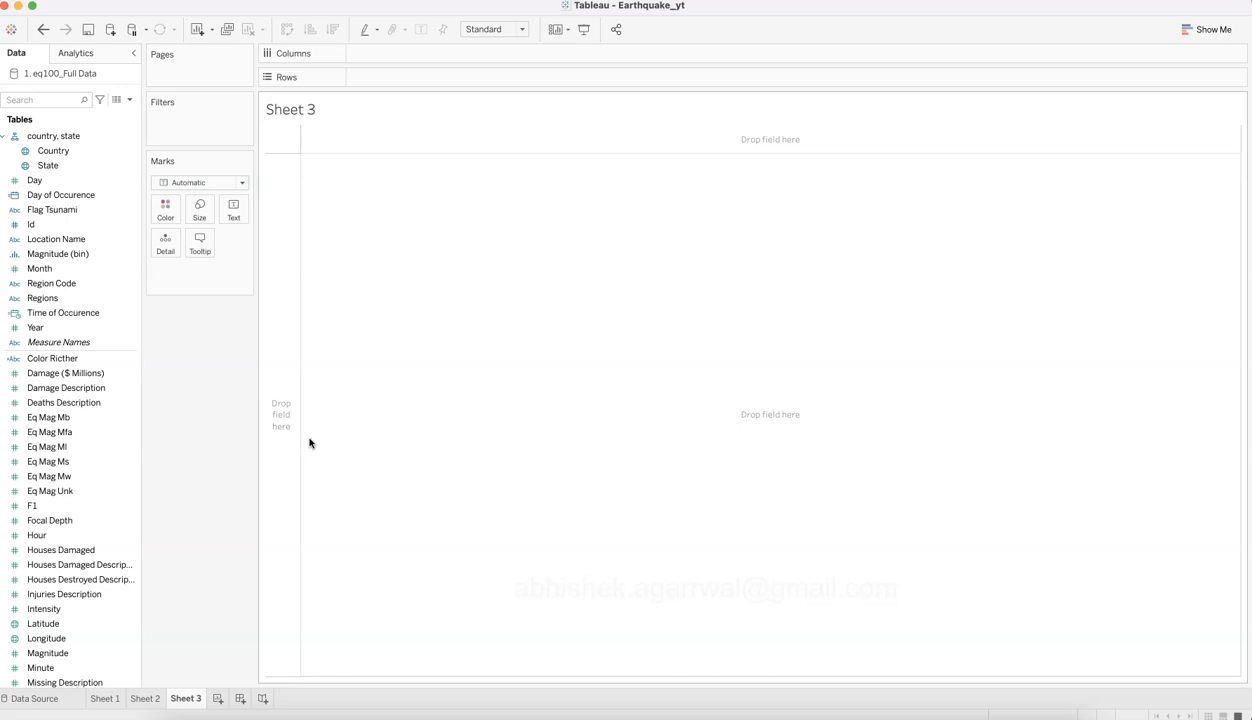
Step: Switch to the Tableau workbook "1. Earthquakes of 100 Years" and open the Earthquake Map's sheet to examine its shelves and marks
key("super+Tab")
key("super+Tab")
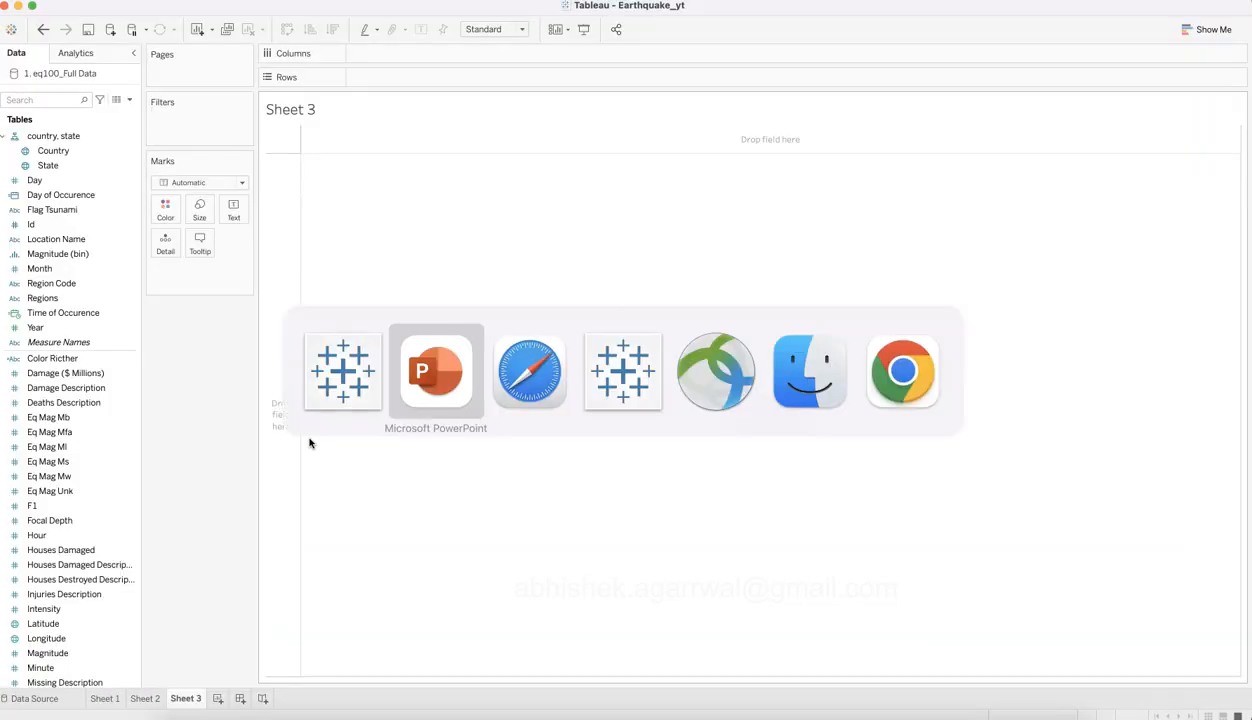
key("super+Tab")
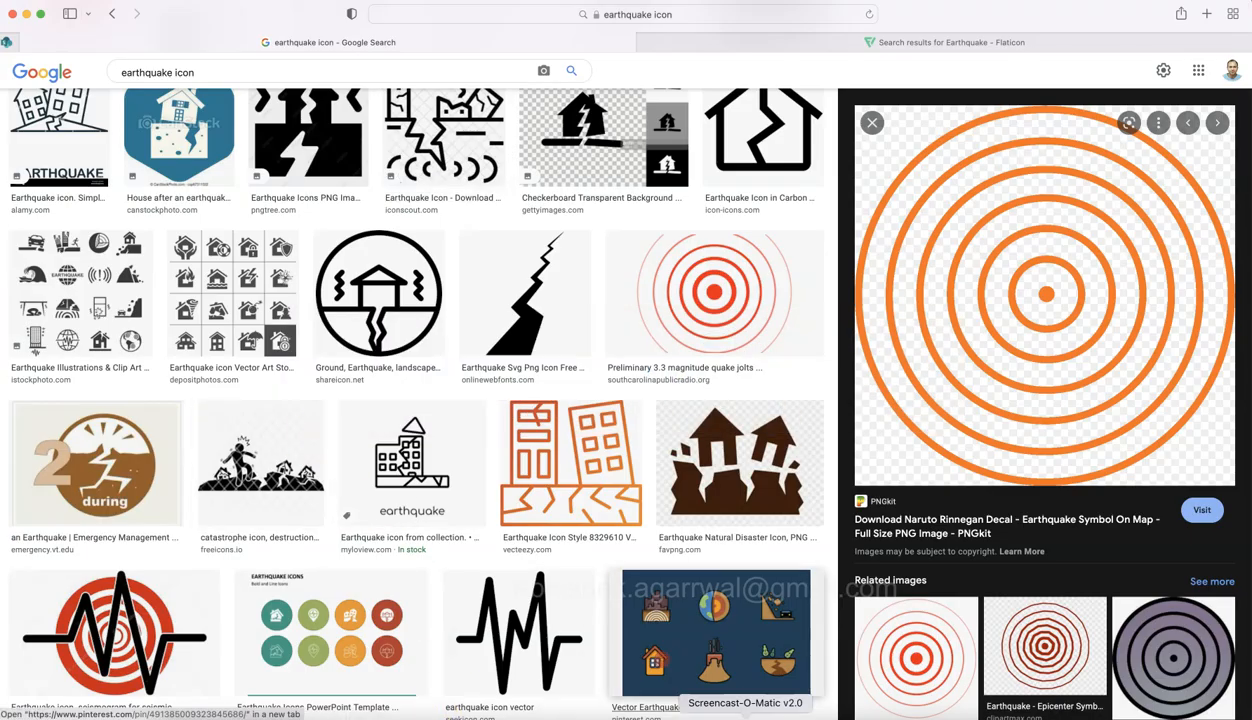
left_click(685, 714)
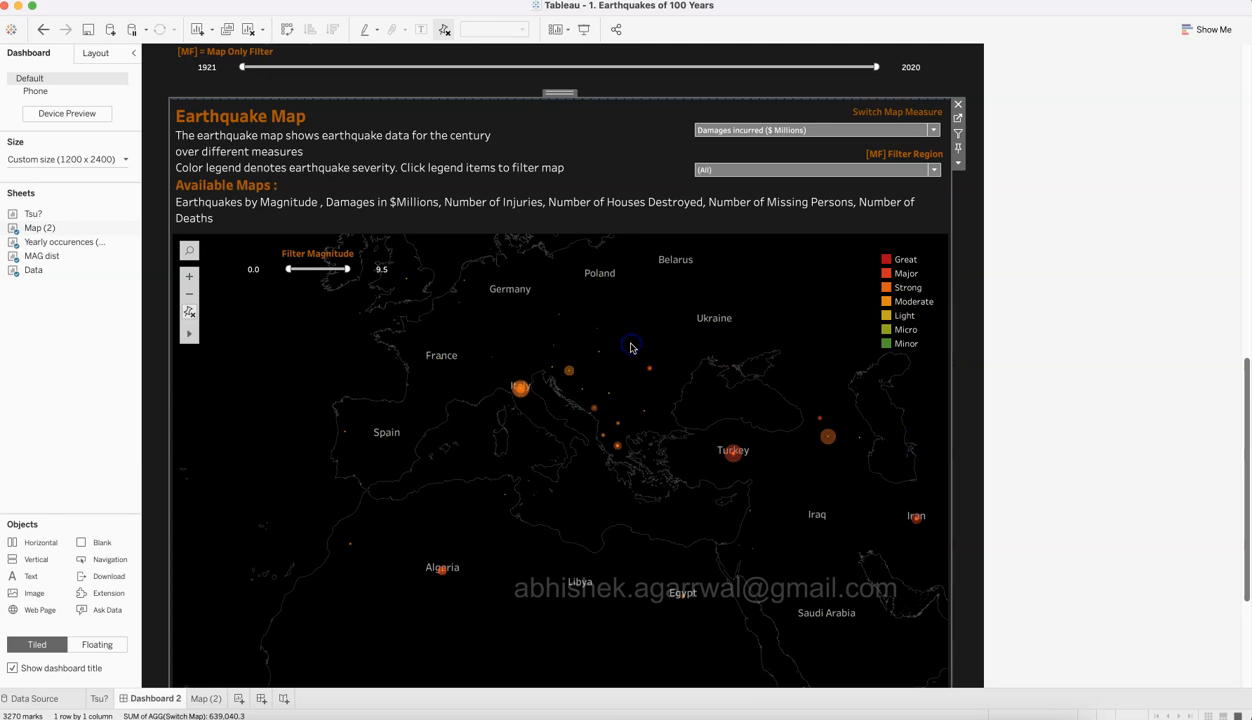
left_click(958, 119)
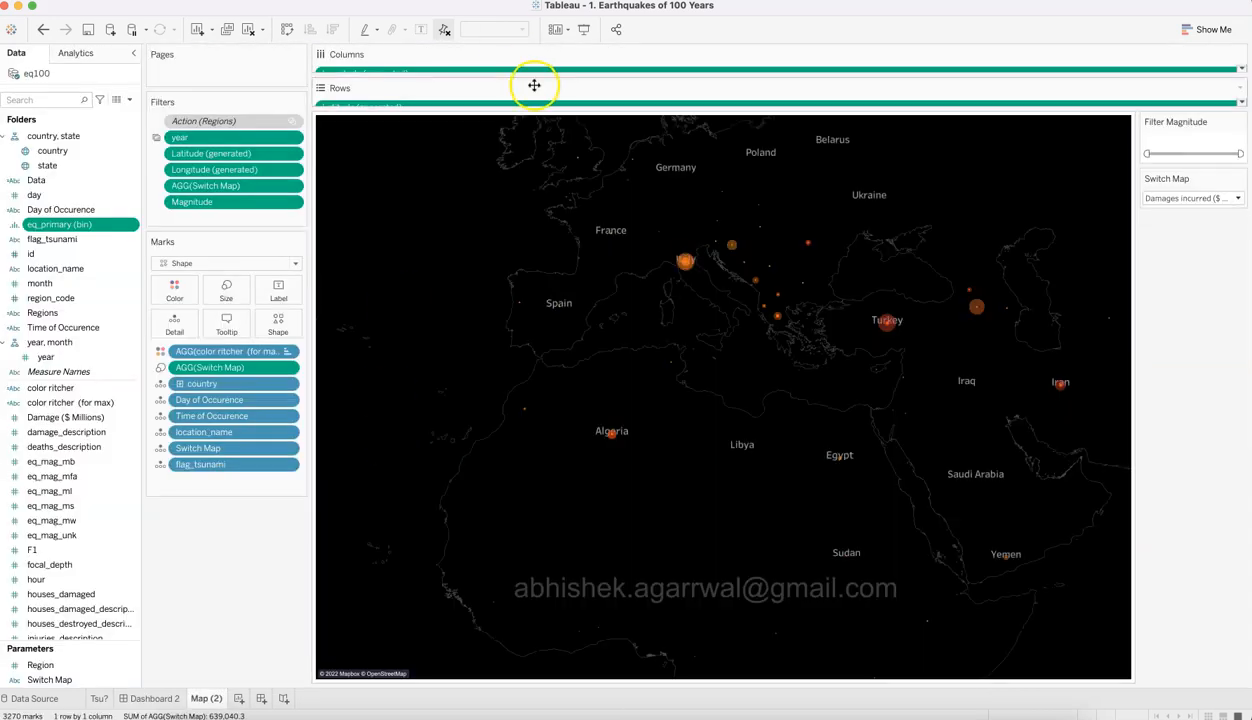
mouse_move(537, 76)
left_mouse_down()
mouse_move(545, 61)
mouse_move(553, 87)
left_mouse_up()
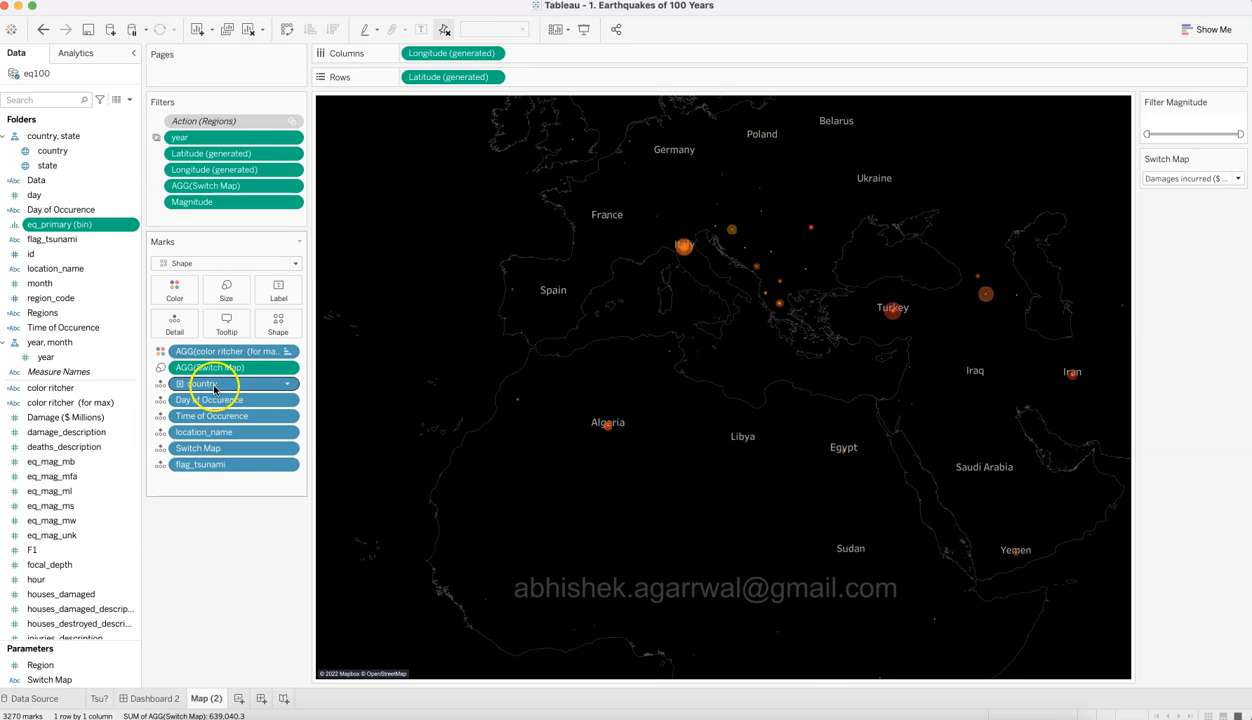
left_click(203, 650)
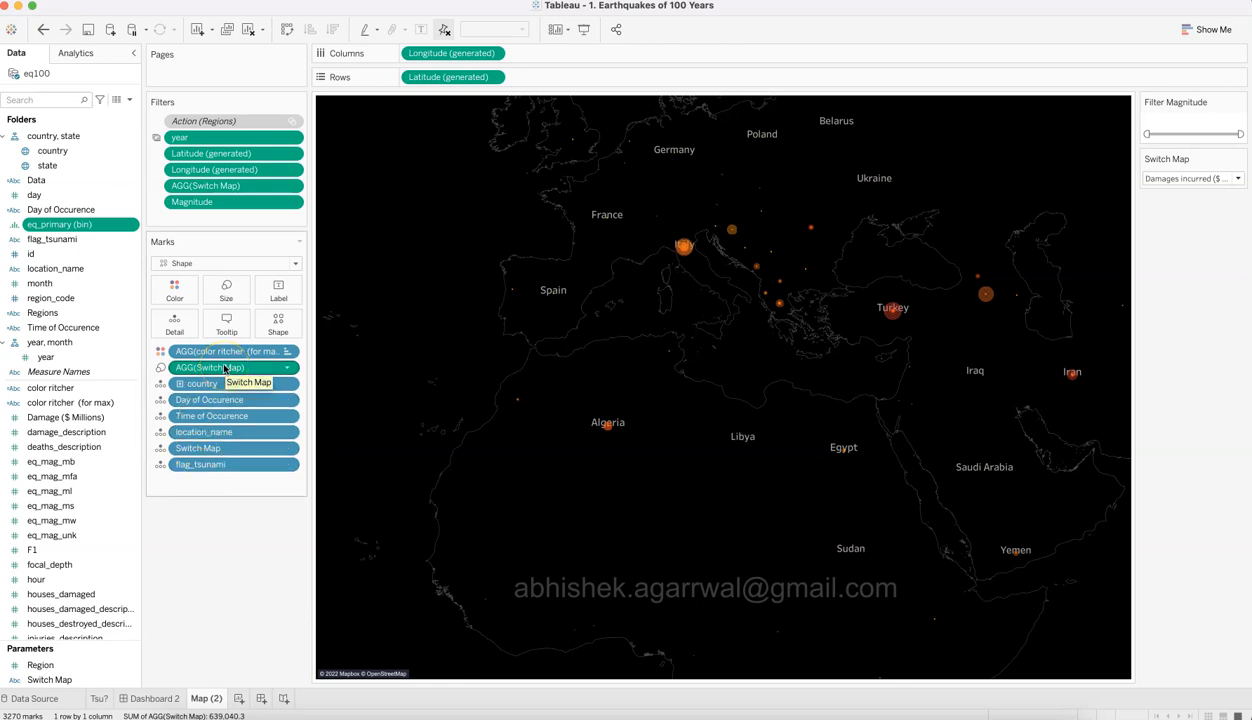
Step: Examine the map with Switch Map set to Damages incurred ($ Millions), Number of Deaths, Number of Houses Destroyed, and Number of Injuries
left_click(1205, 180)
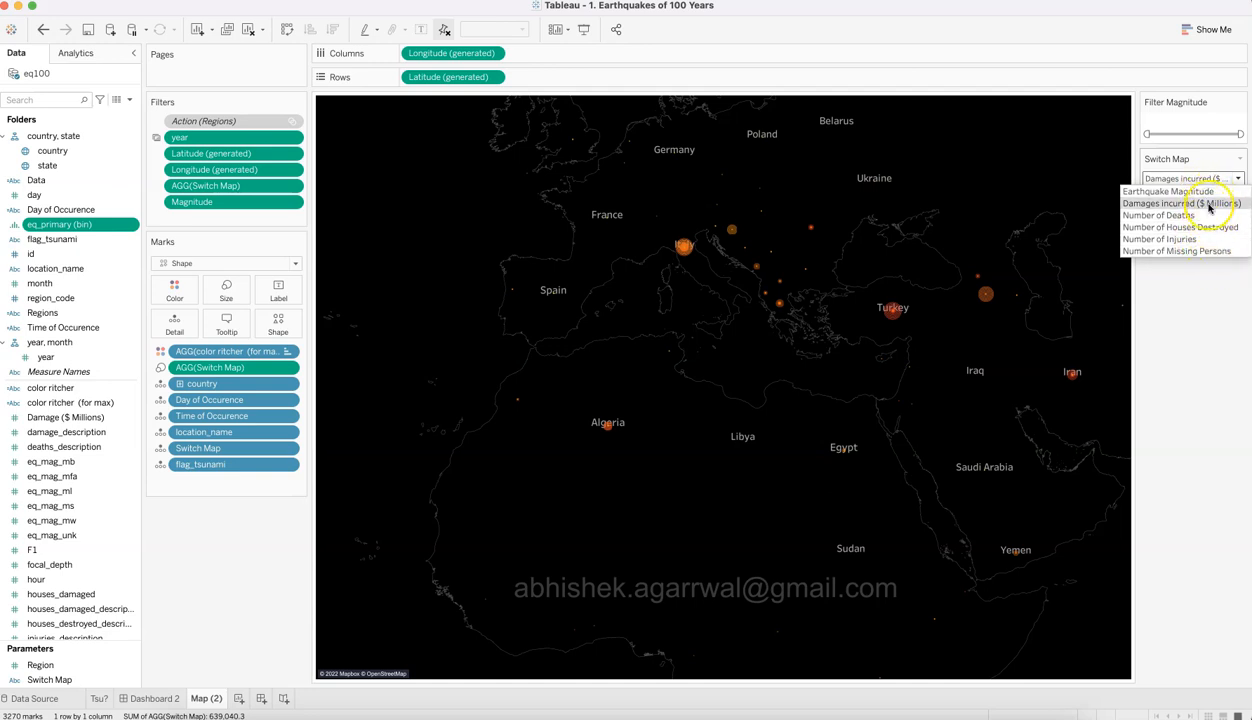
left_click(1208, 204)
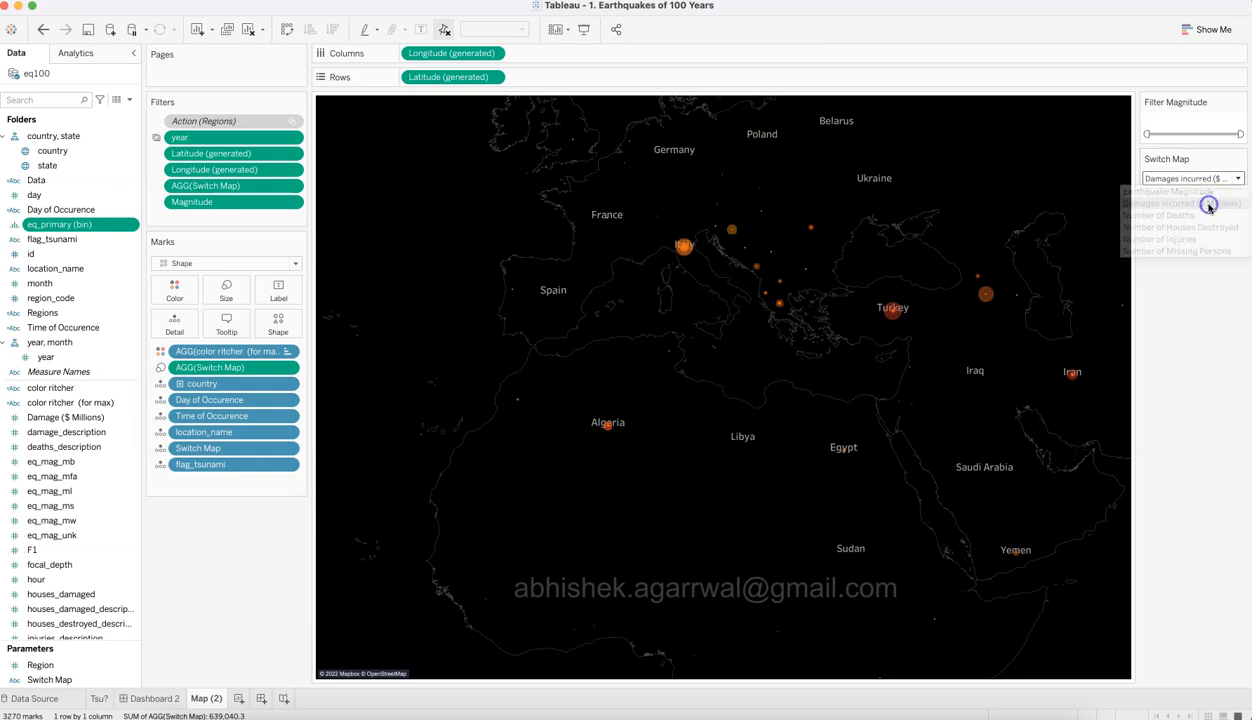
left_click(1207, 178)
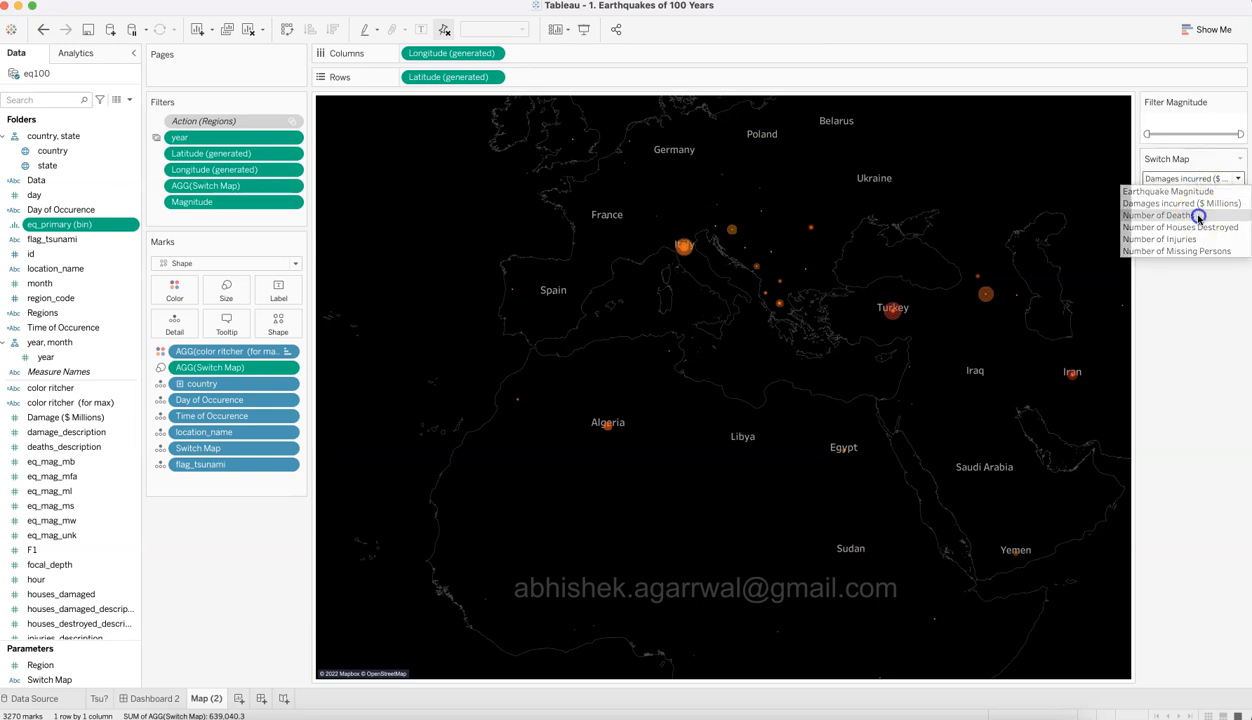
left_click(1199, 215)
left_click(1200, 178)
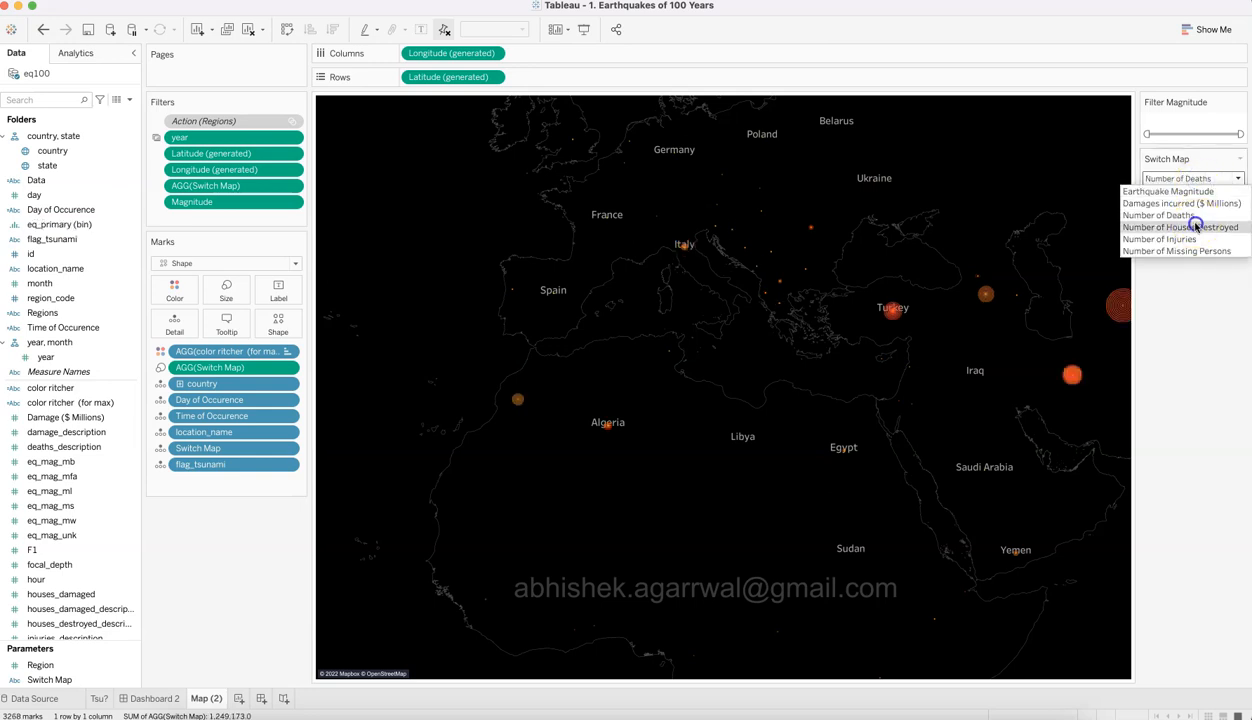
left_click(1200, 227)
left_click(1189, 181)
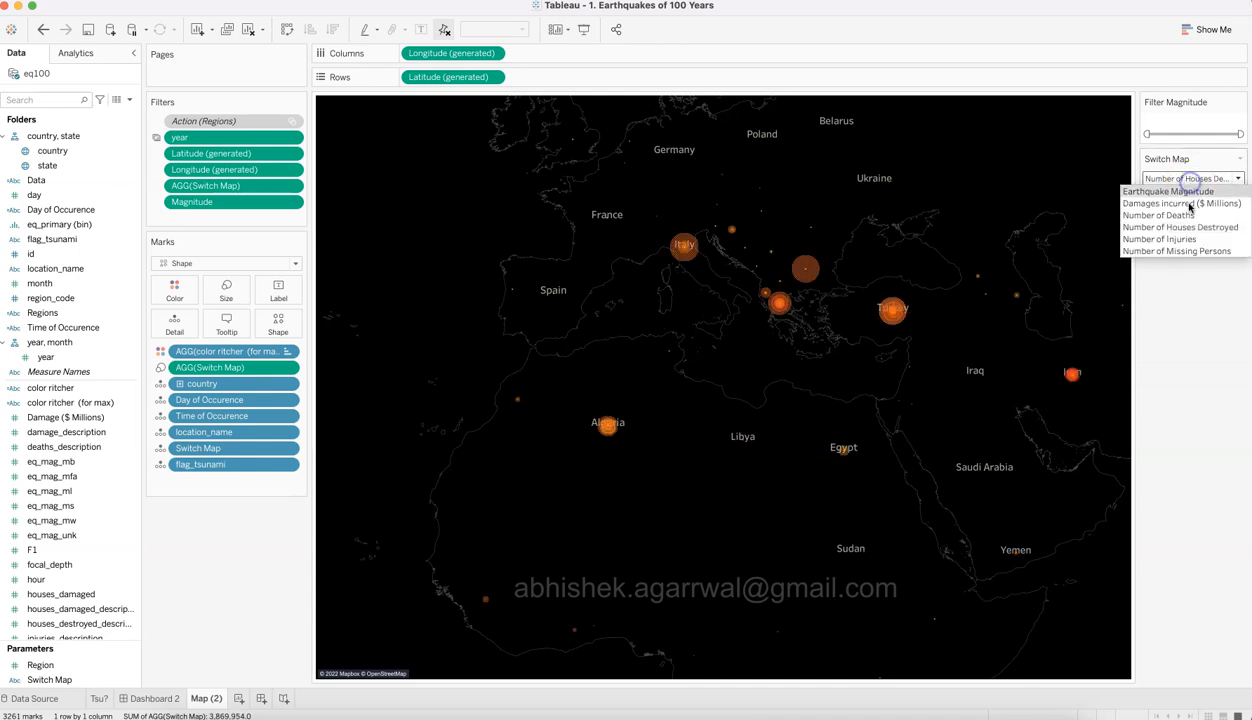
left_click(1185, 241)
Step: Compare the map's marks with Switch Map set to Earthquake Magnitude and Number of Missing Persons
left_click(1190, 181)
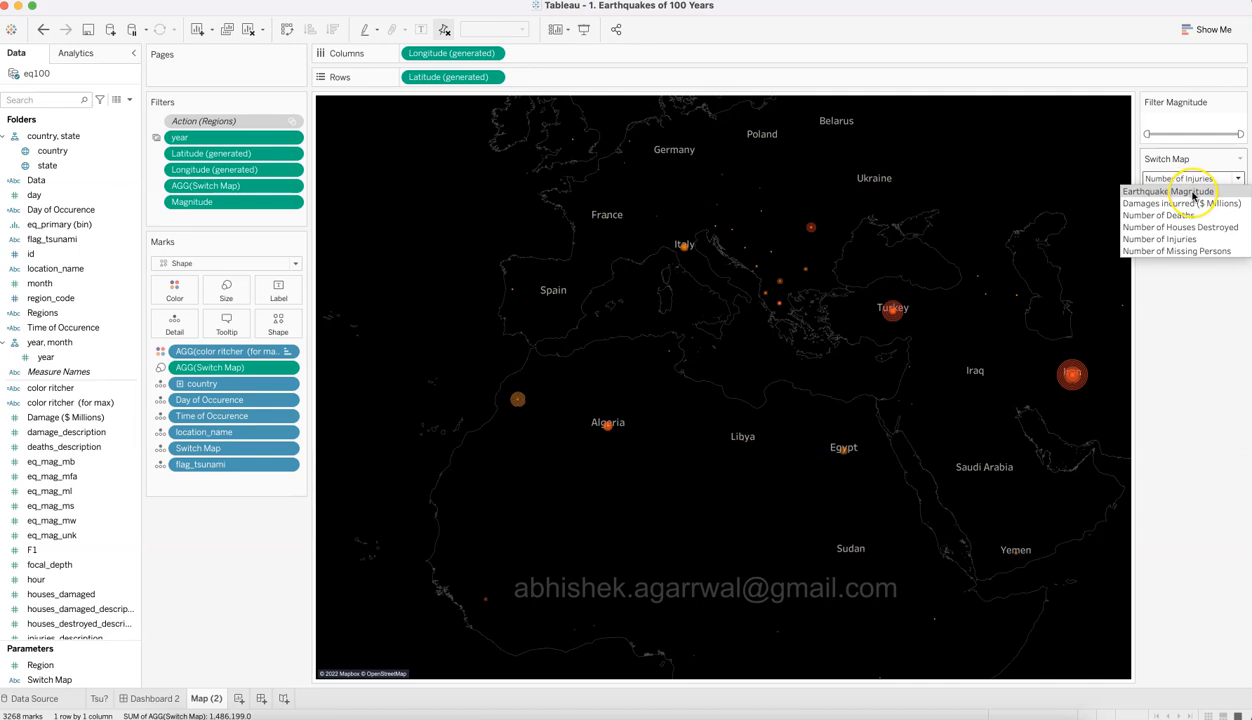
left_click(866, 440)
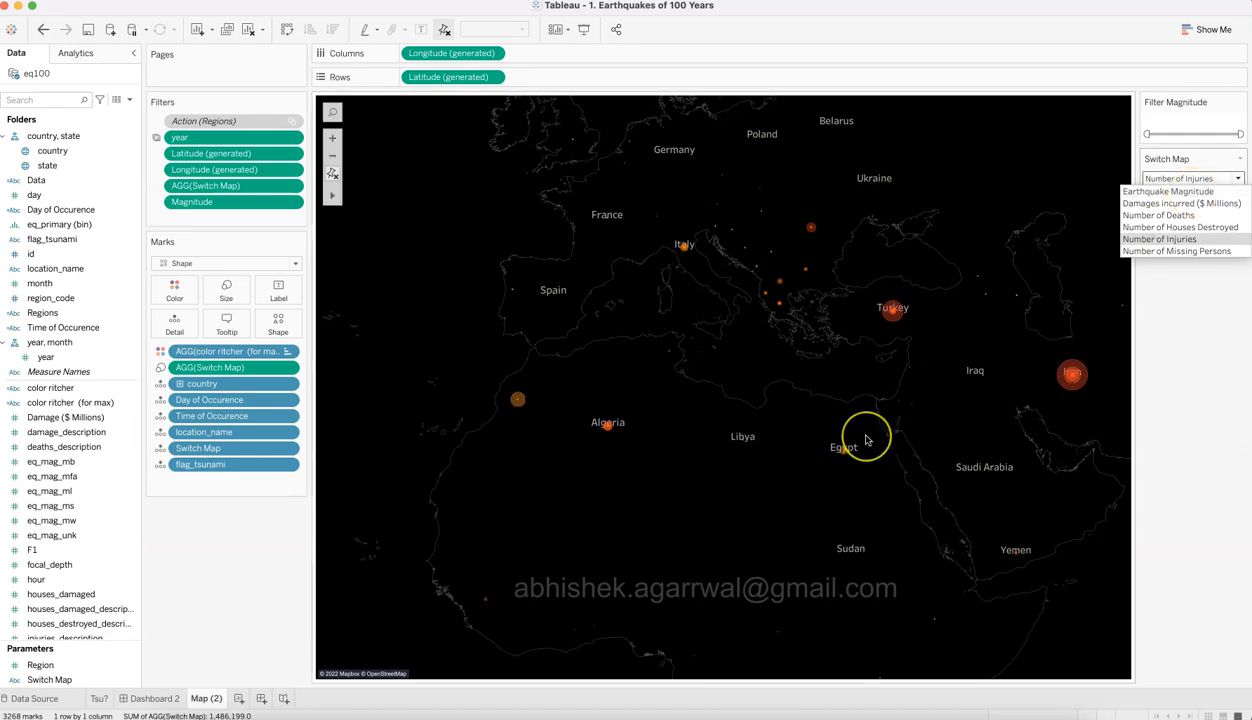
left_click(1206, 197)
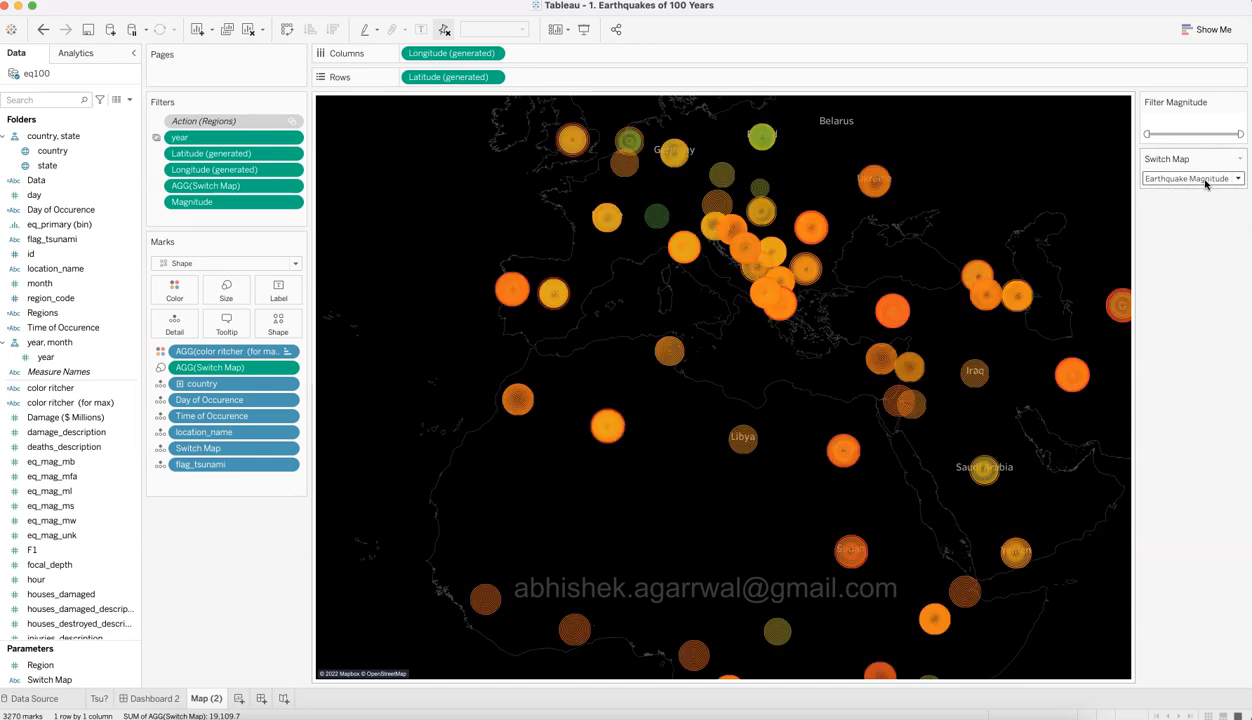
left_click(1206, 180)
left_click(1208, 246)
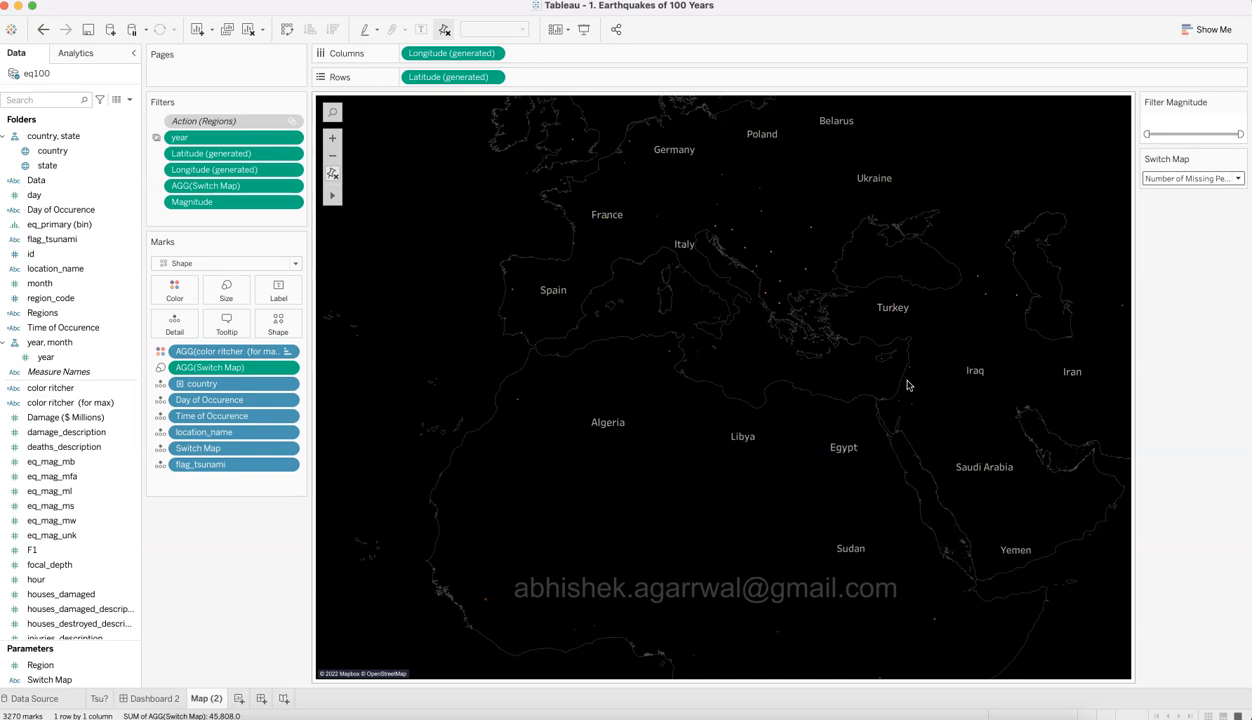
Step: Return to the Earthquake_yt workbook and start a new parameter named Switch Map
left_click(338, 494)
key("super+Tab")
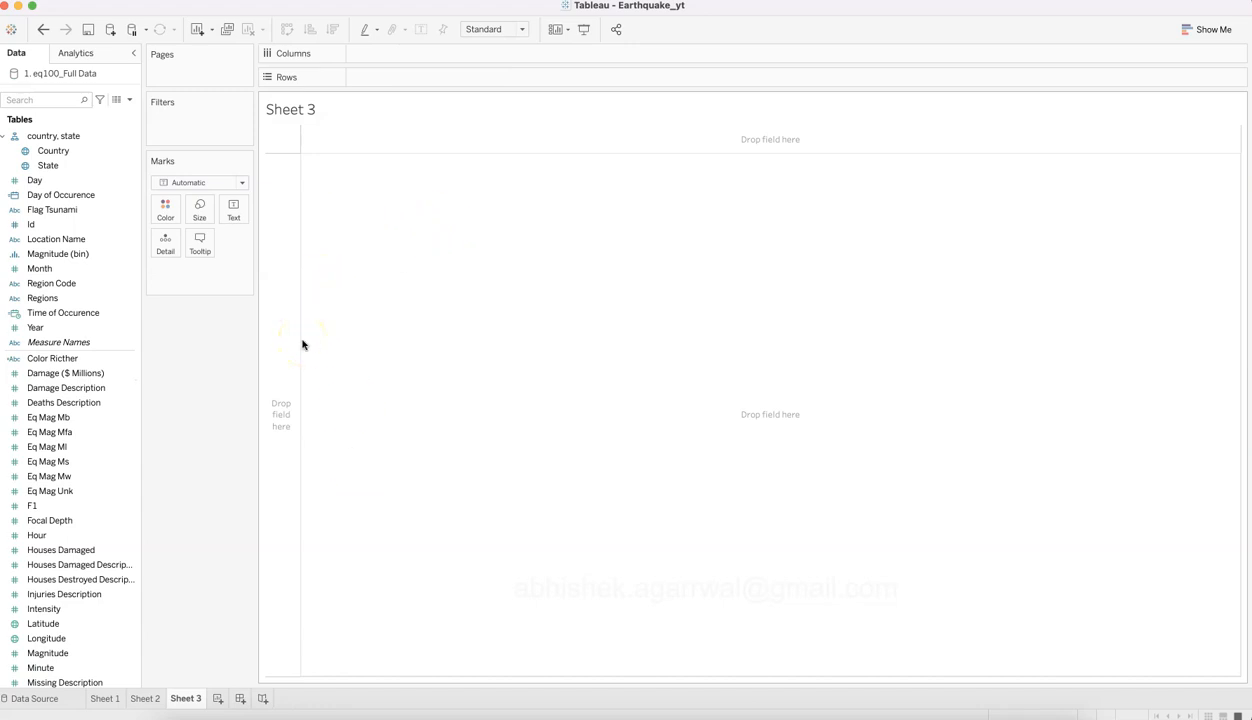
left_click(129, 101)
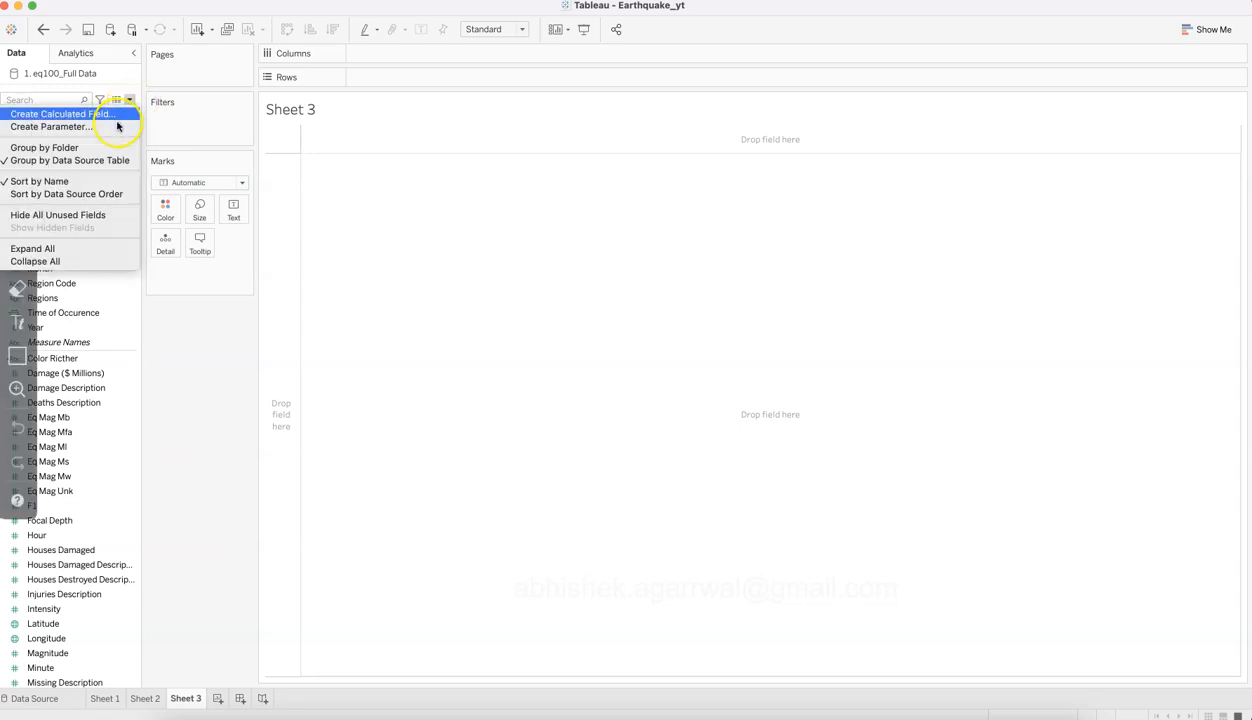
left_click(116, 127)
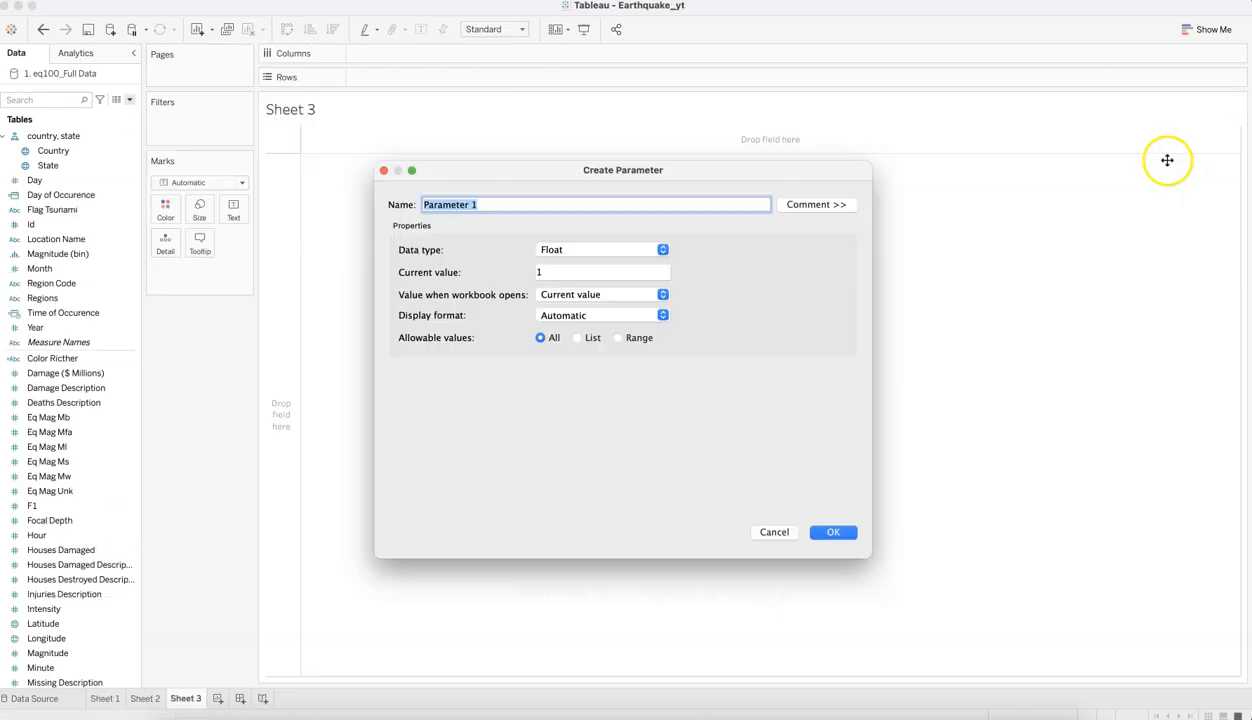
type("Switch Map")
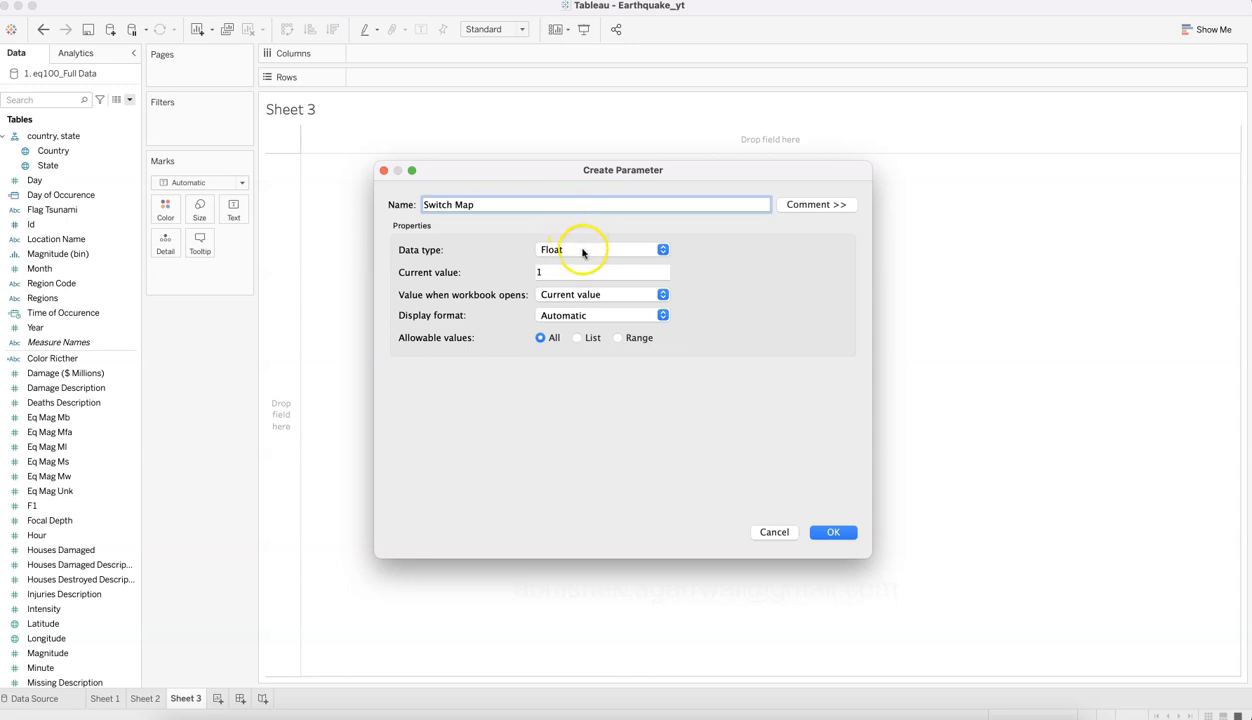
Step: Set the new parameter's data type to String and restrict its allowable values to a list
left_click(582, 252)
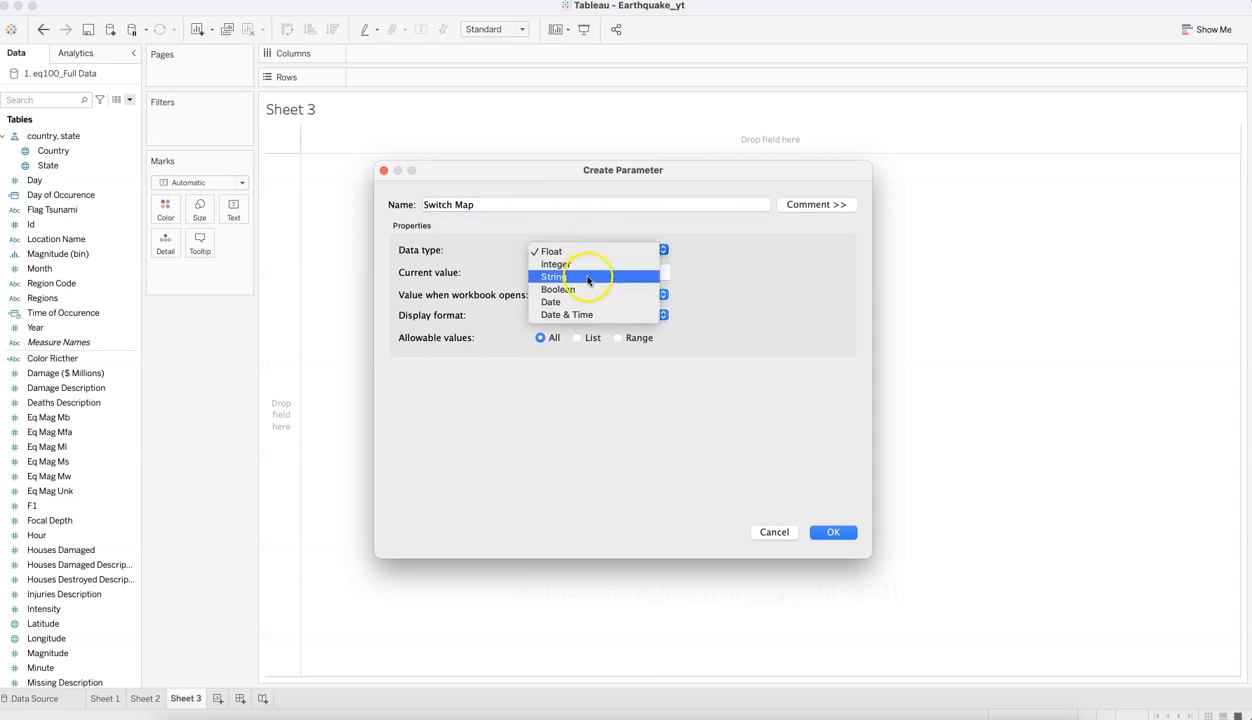
left_click(588, 277)
left_click(589, 294)
left_click(589, 294)
left_click(582, 338)
Step: Check the reference map's Switch Map options and add Earthquake Magnitude as the first list value of the new parameter
left_click(511, 412)
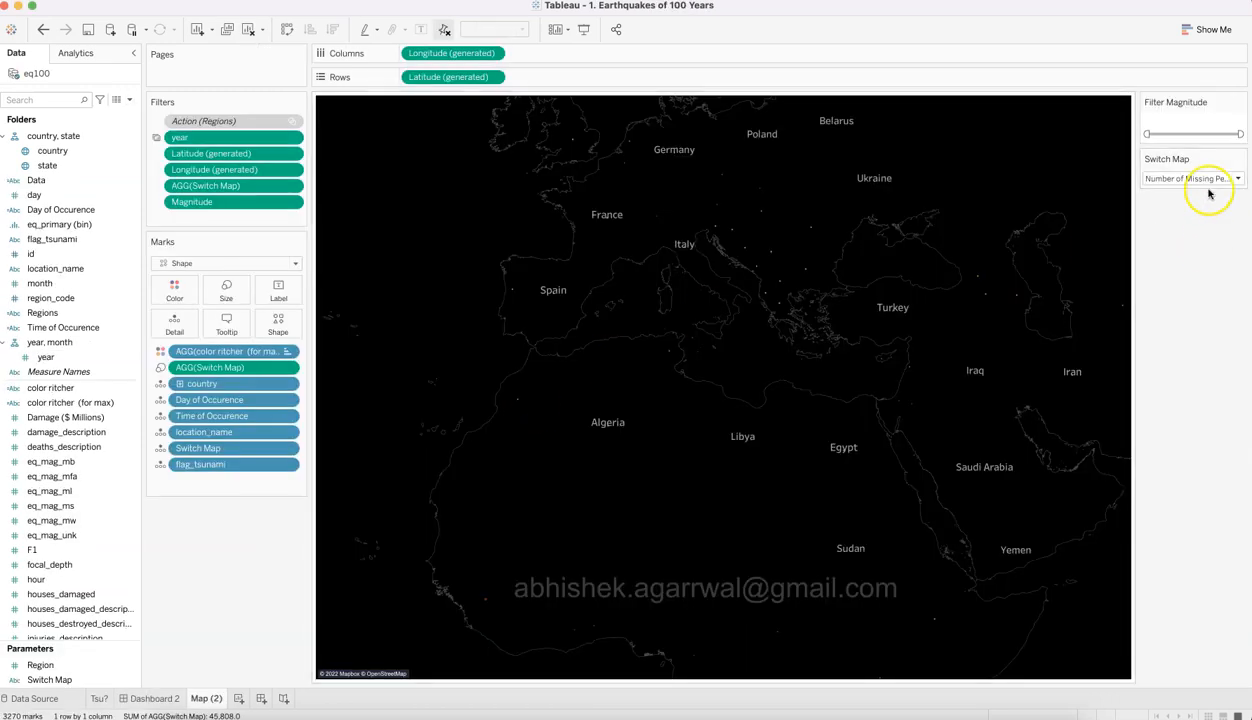
left_click(1208, 178)
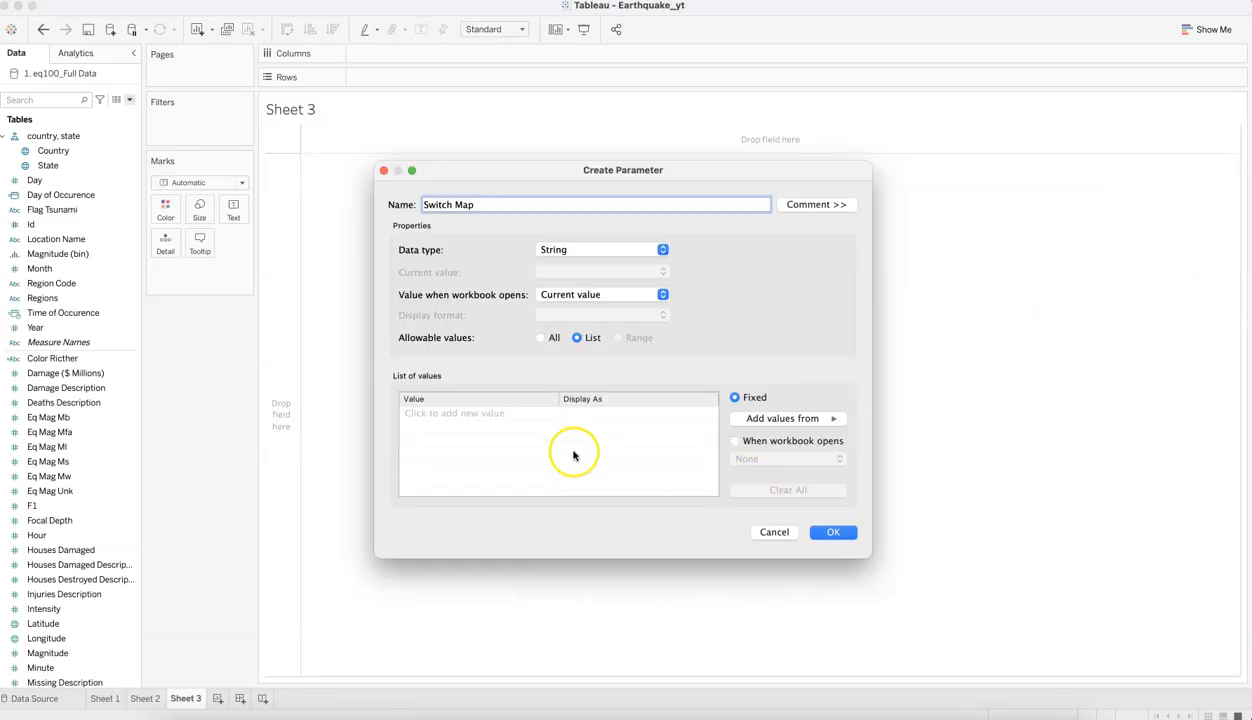
left_click(512, 414)
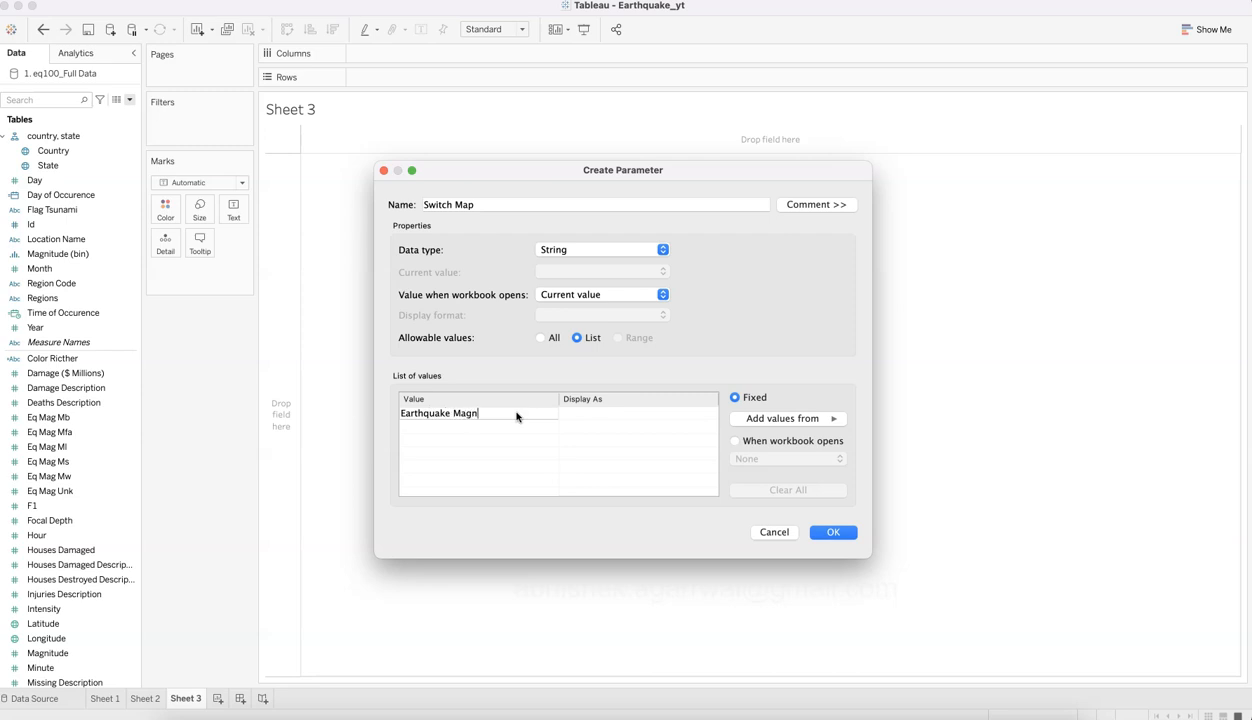
key("Tab")
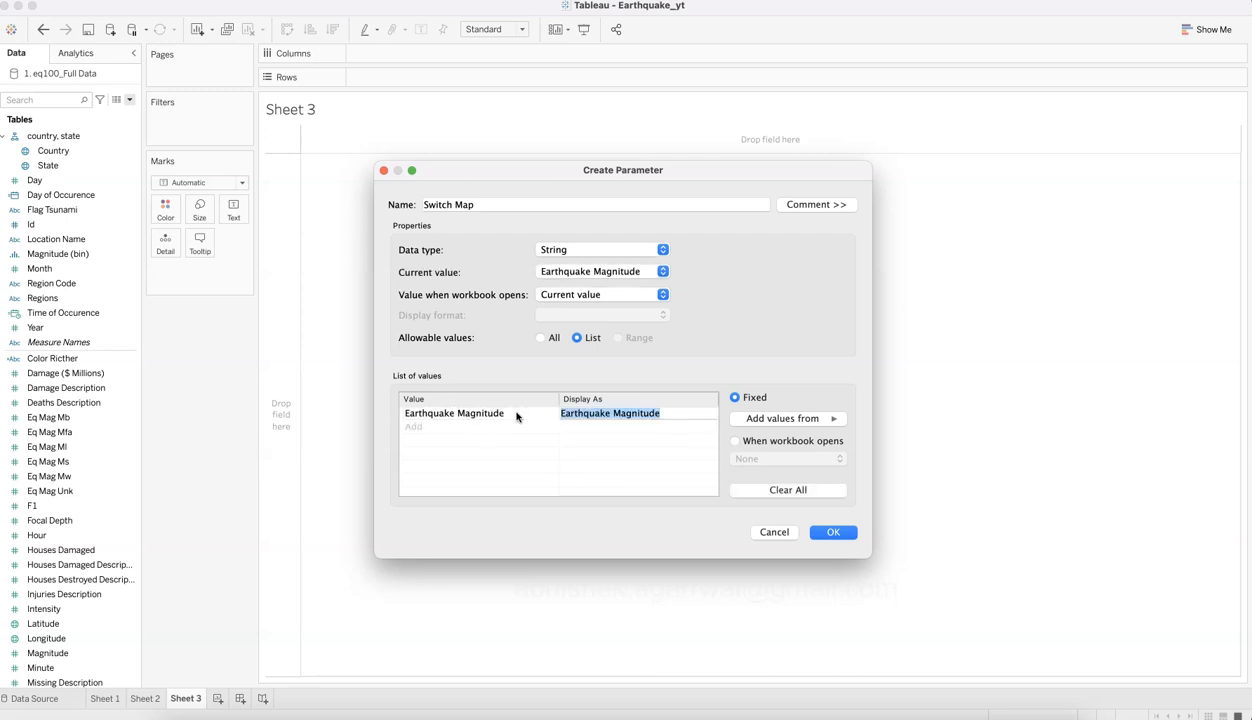
Step: Shorten the parameter's first list value to Magnitude
left_click(511, 414)
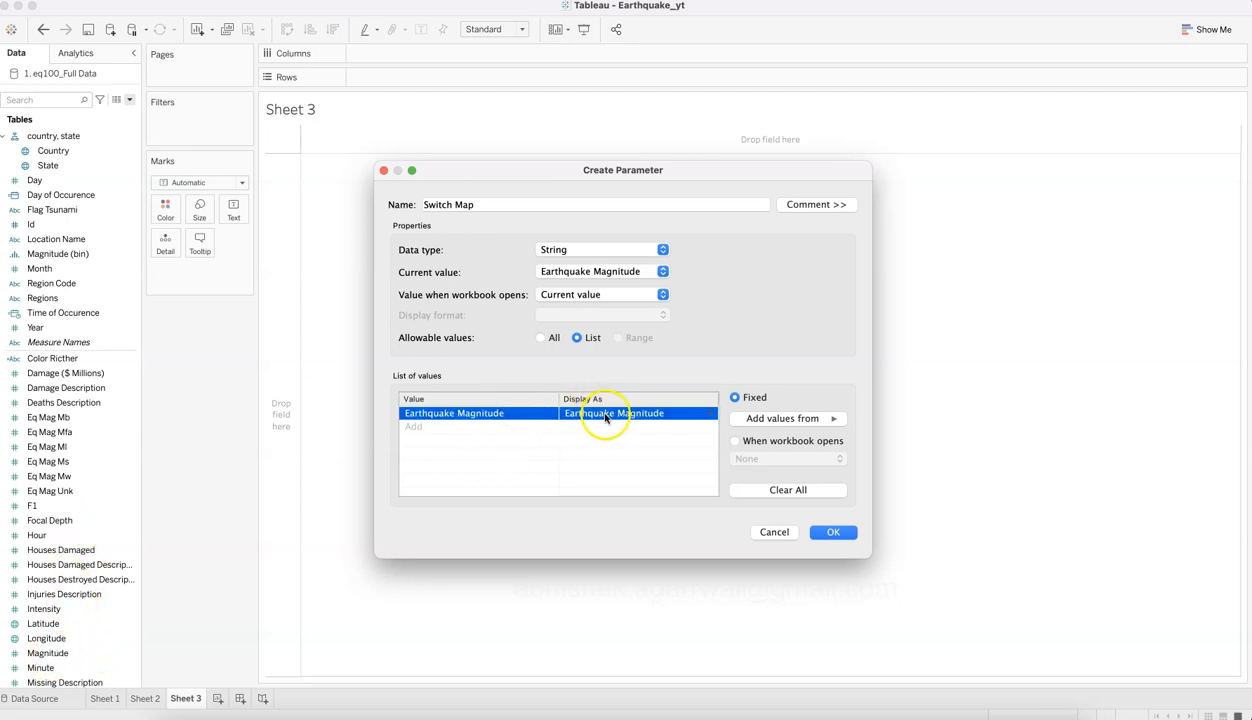
left_click(462, 416)
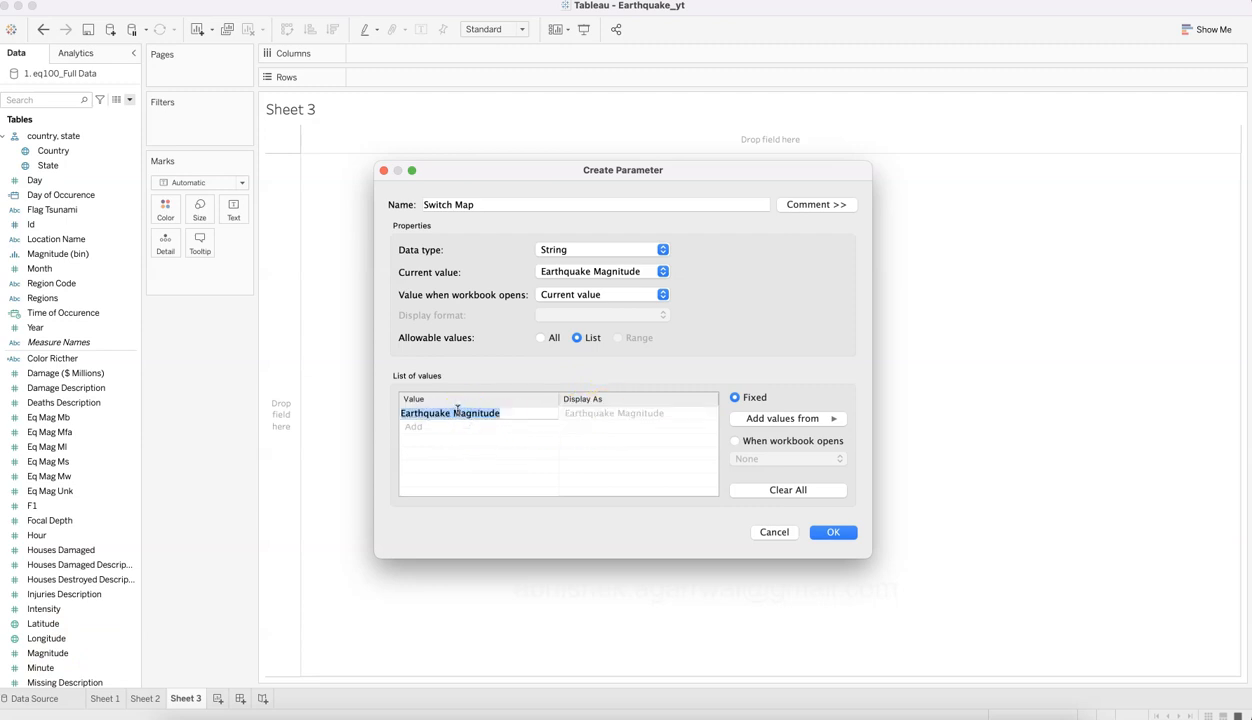
left_click(458, 413)
key("BackSpace")
key("BackSpace")
key("BackSpace")
key("BackSpace")
key("BackSpace")
key("BackSpace")
key("BackSpace")
key("BackSpace")
key("BackSpace")
key("BackSpace")
key("BackSpace")
key("Tab")
left_click(563, 414)
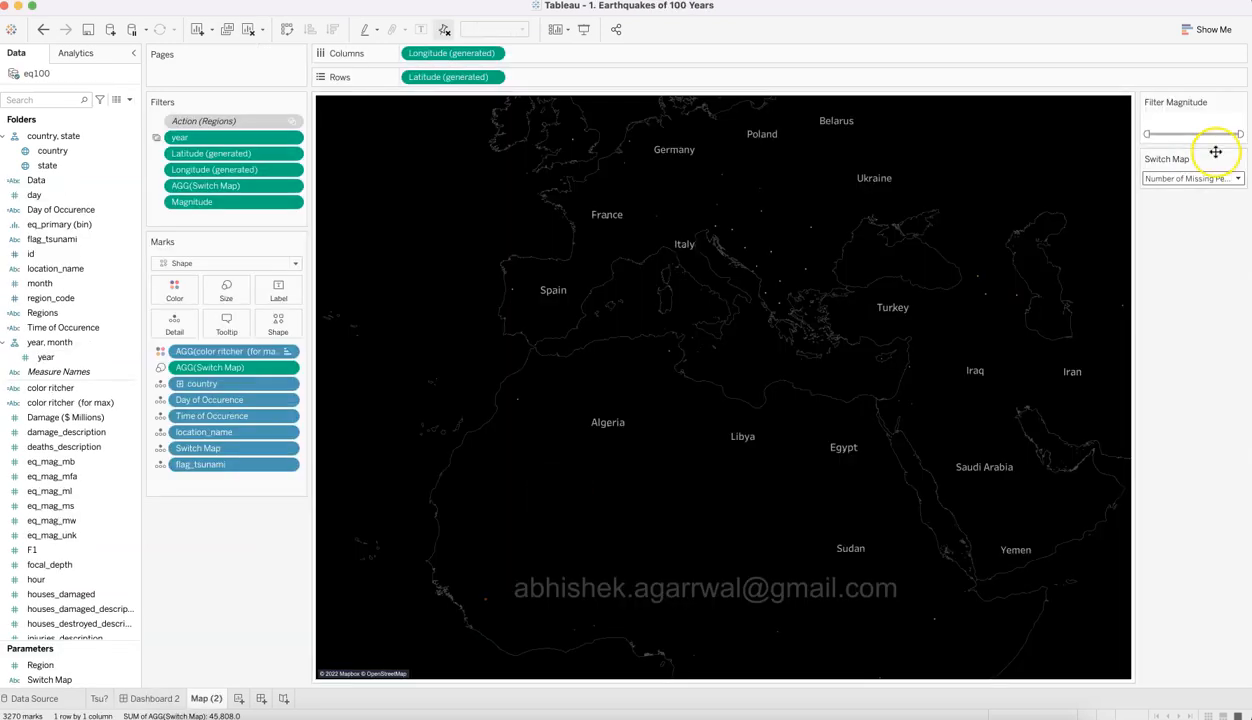
Step: Check the reference workbook's option names and set the Magnitude value to display as Earthquake Magnitude
left_click(1193, 178)
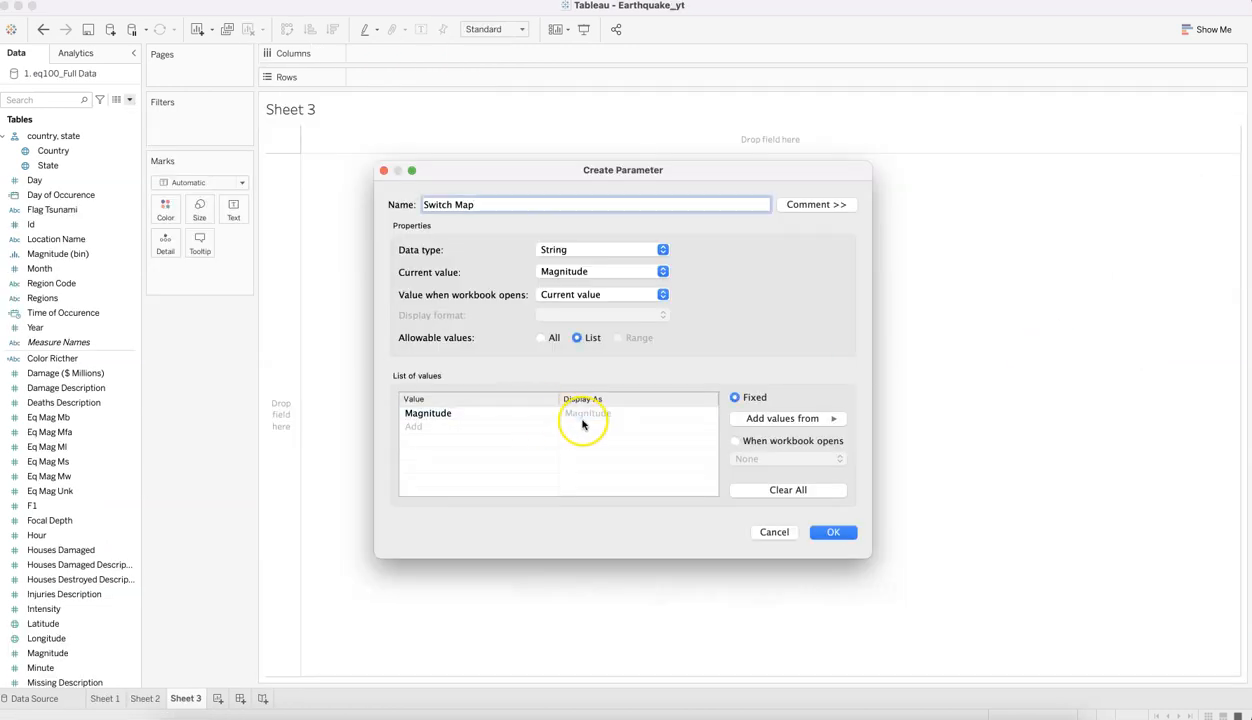
double_click(581, 414)
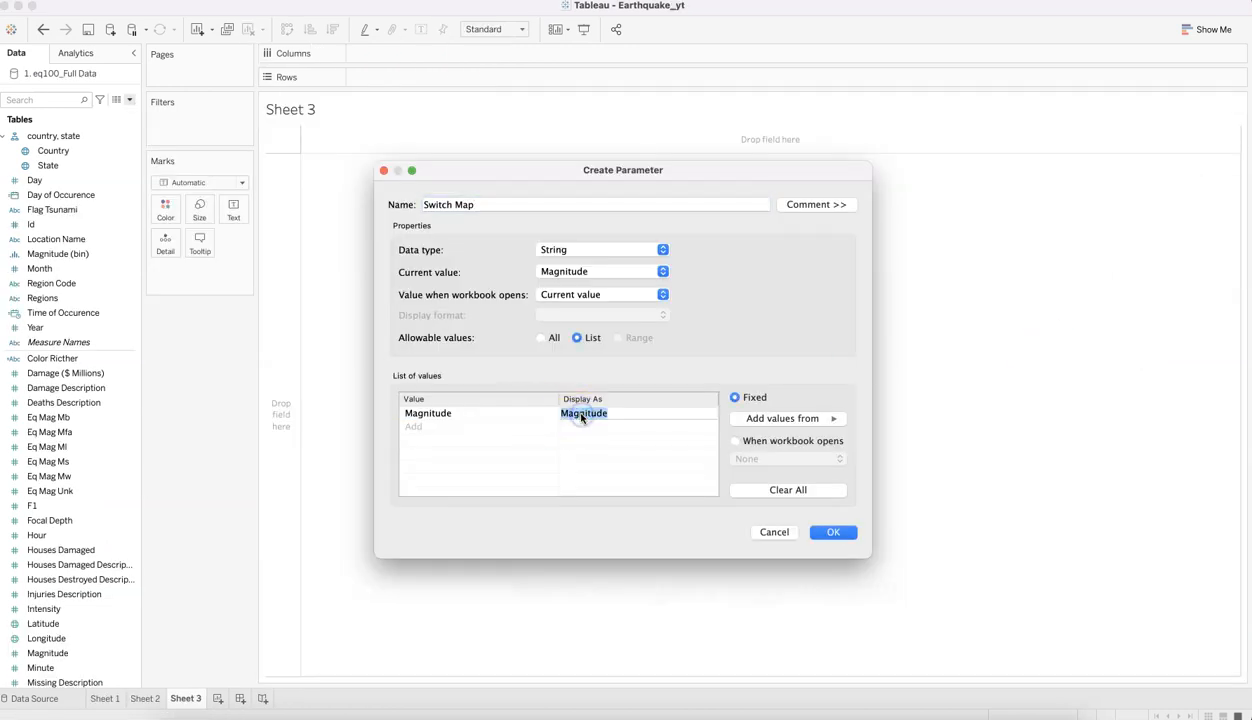
key("BackSpace")
key("Return")
key("Right")
double_click(581, 416)
key("Left")
type("Earthquake")
Step: Add the list value Damage ($ Millions) and set it to display as Damages Incurred ($ Millions)
left_click(518, 434)
left_click(518, 434)
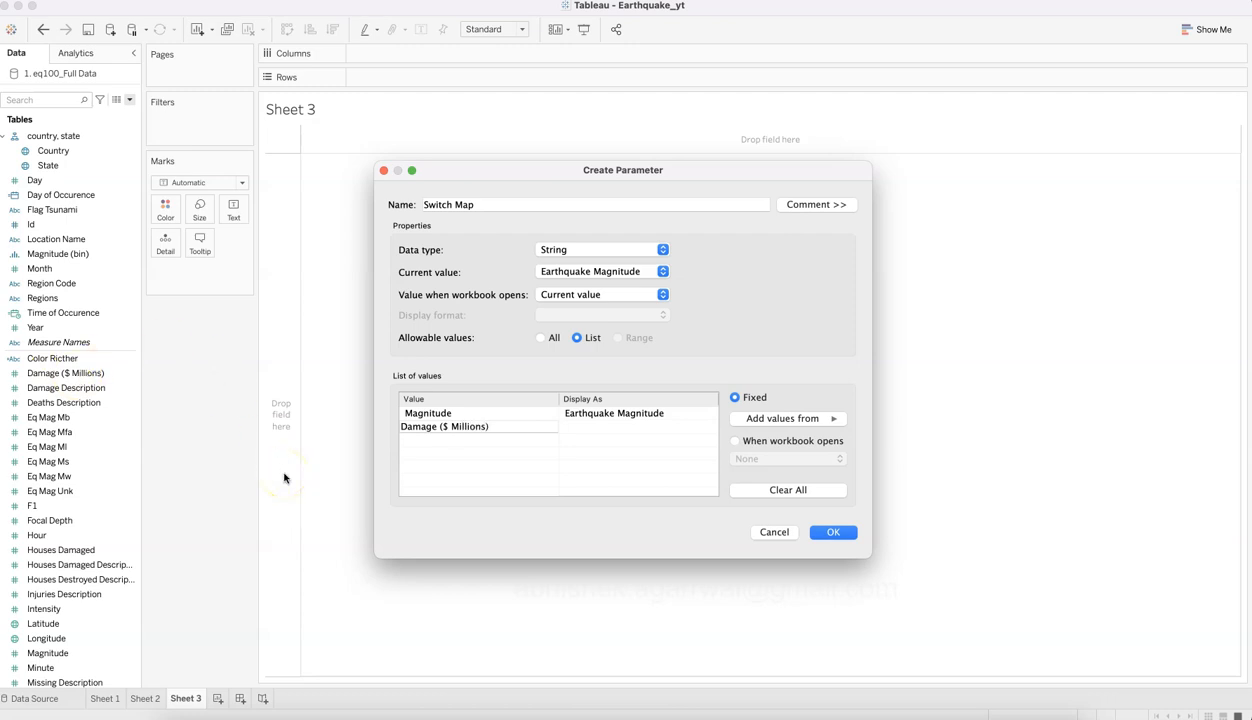
left_click(589, 427)
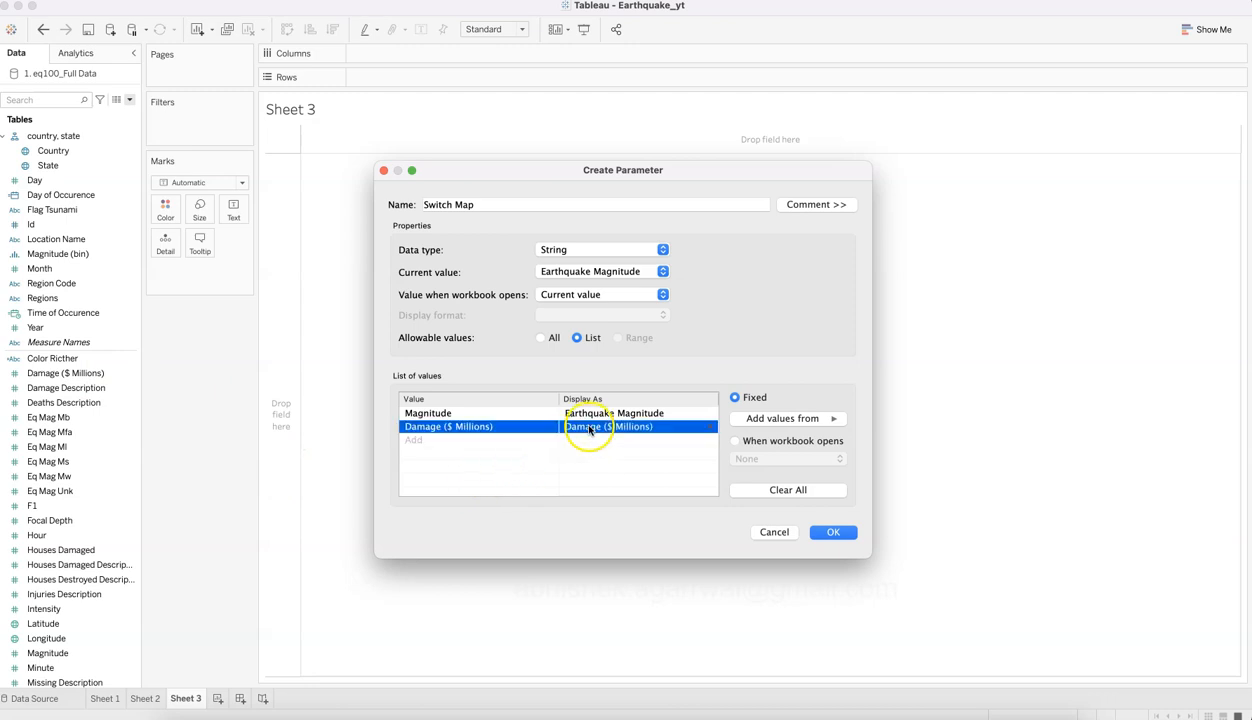
left_click(589, 427)
left_click(600, 427)
type("s In")
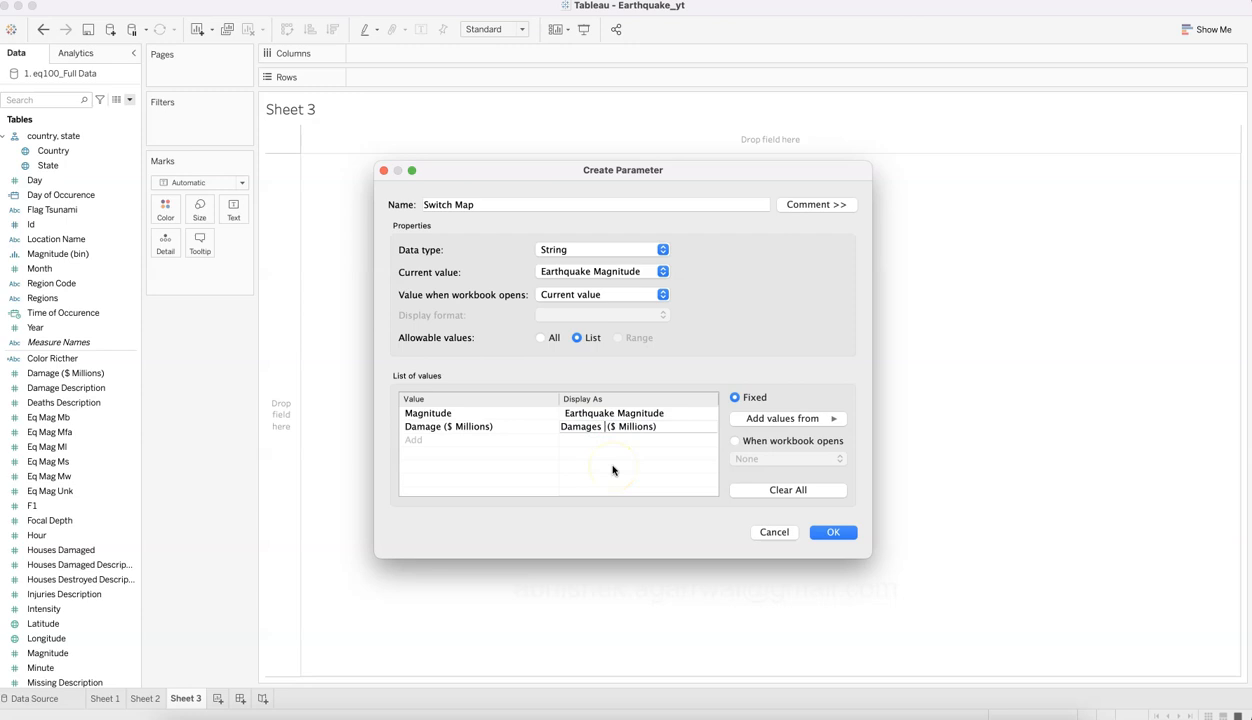
type("curred")
Step: Add the list values Number of Deaths and Number of Houses Destroyed to the parameter
left_click(433, 440)
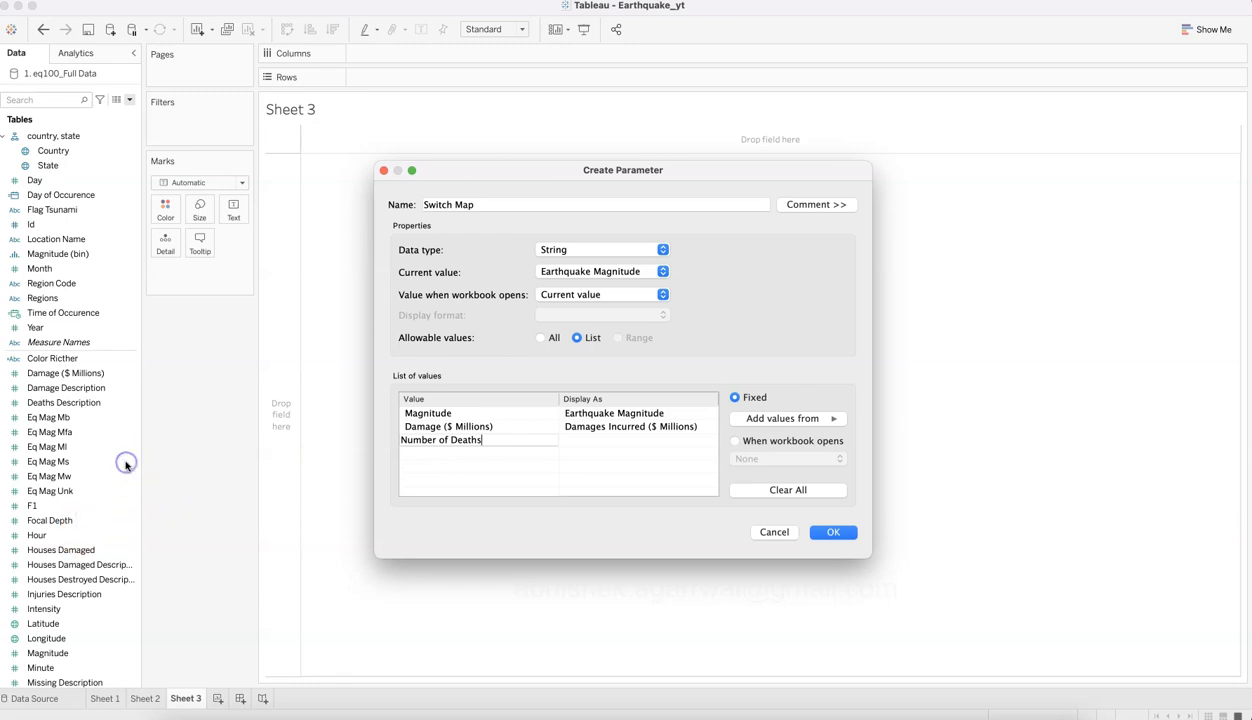
left_click(604, 444)
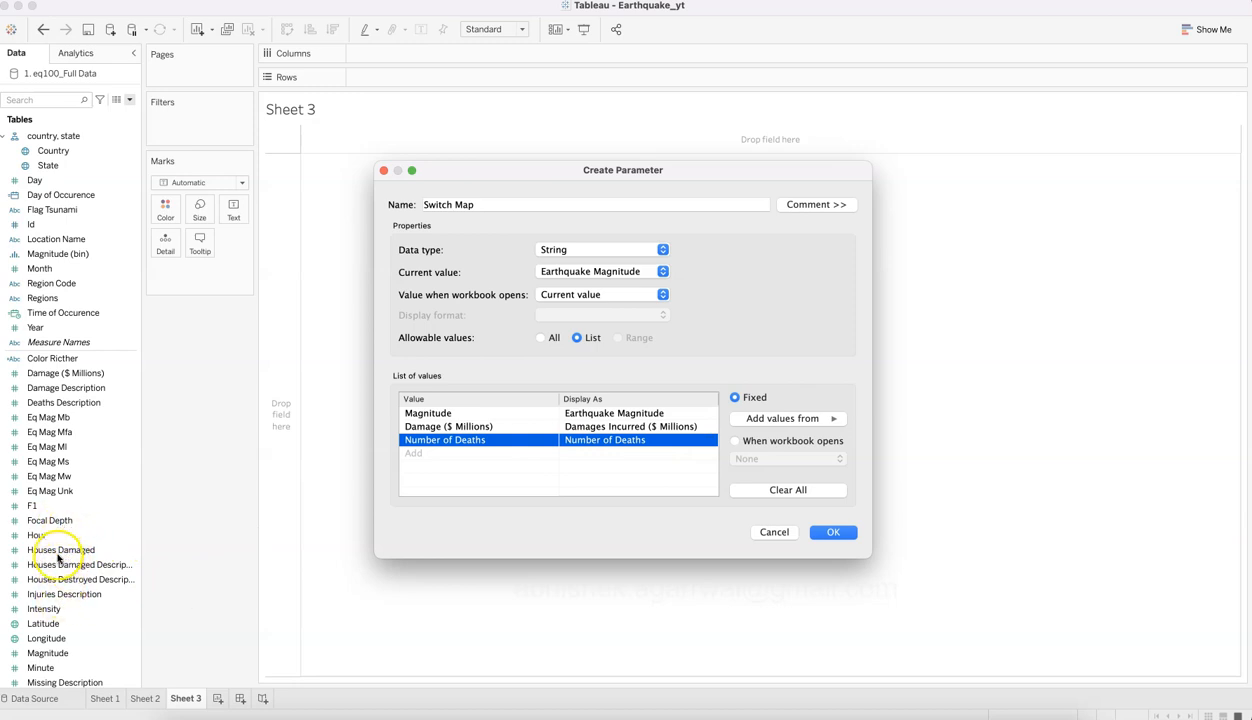
left_click(437, 453)
type("Houses Destr")
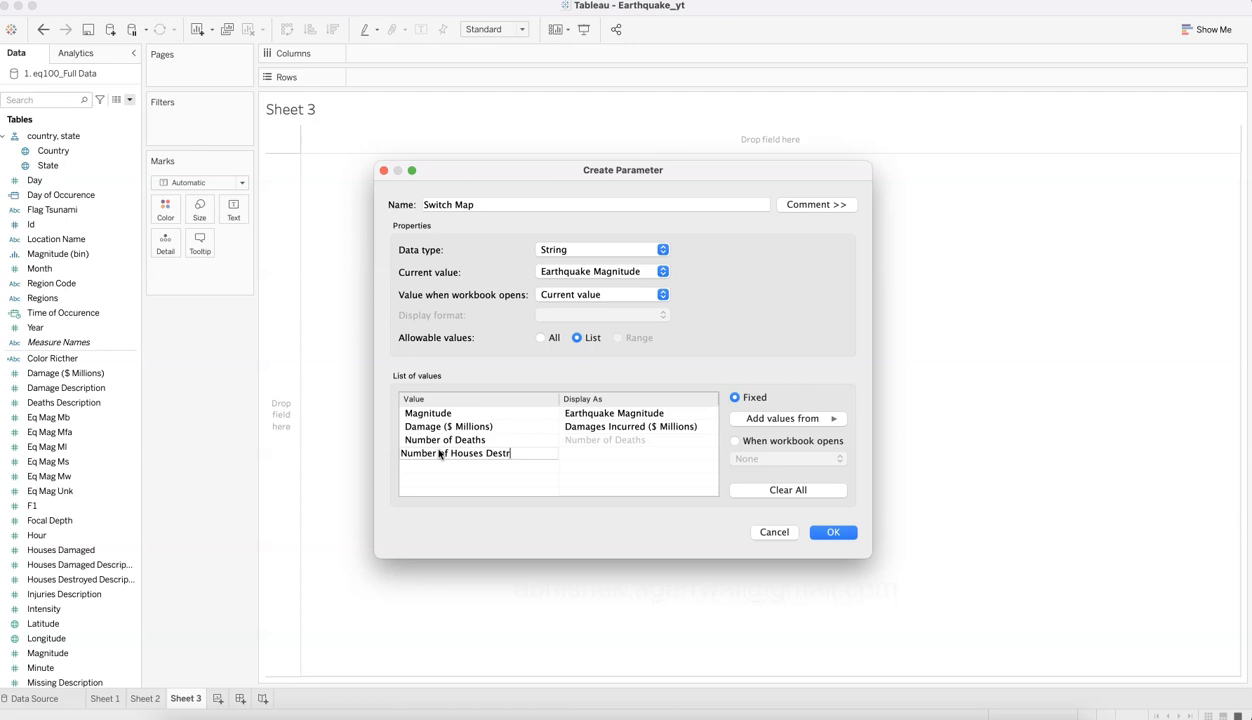
key("Tab")
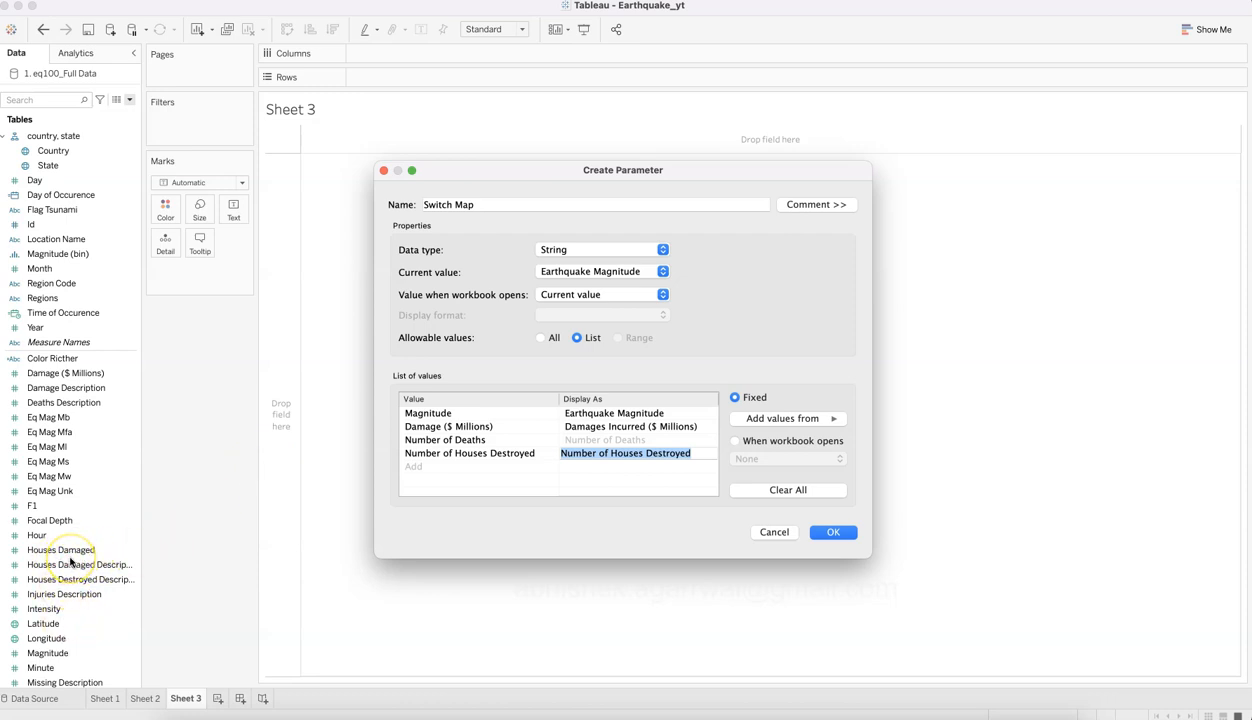
Step: Add the list values Number of Injuries and Number of Missing Person, and create the parameter
left_click(487, 468)
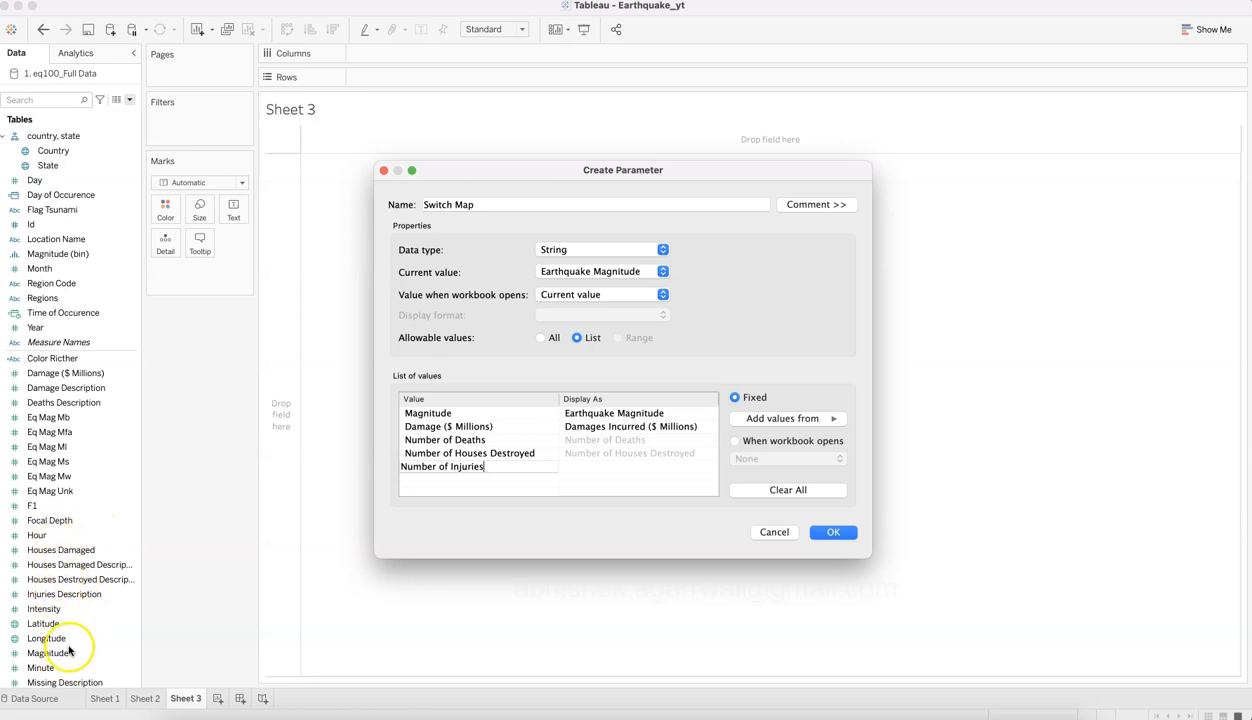
left_click(446, 480)
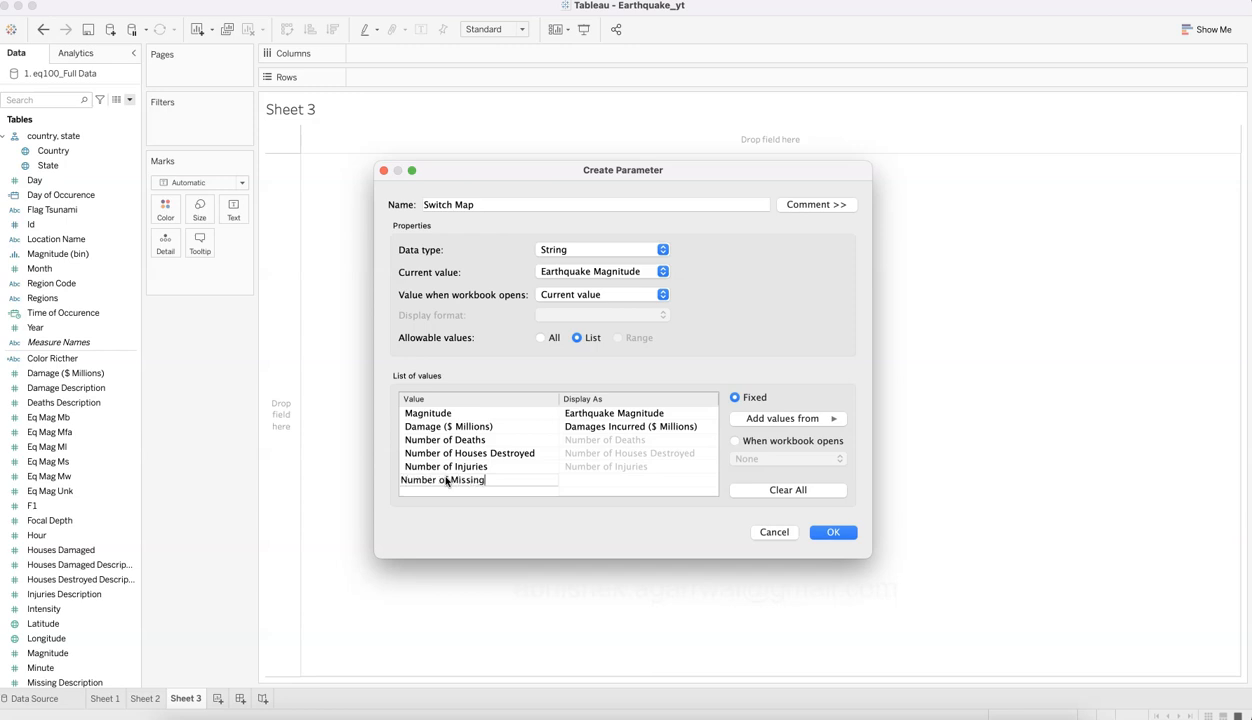
key("Tab")
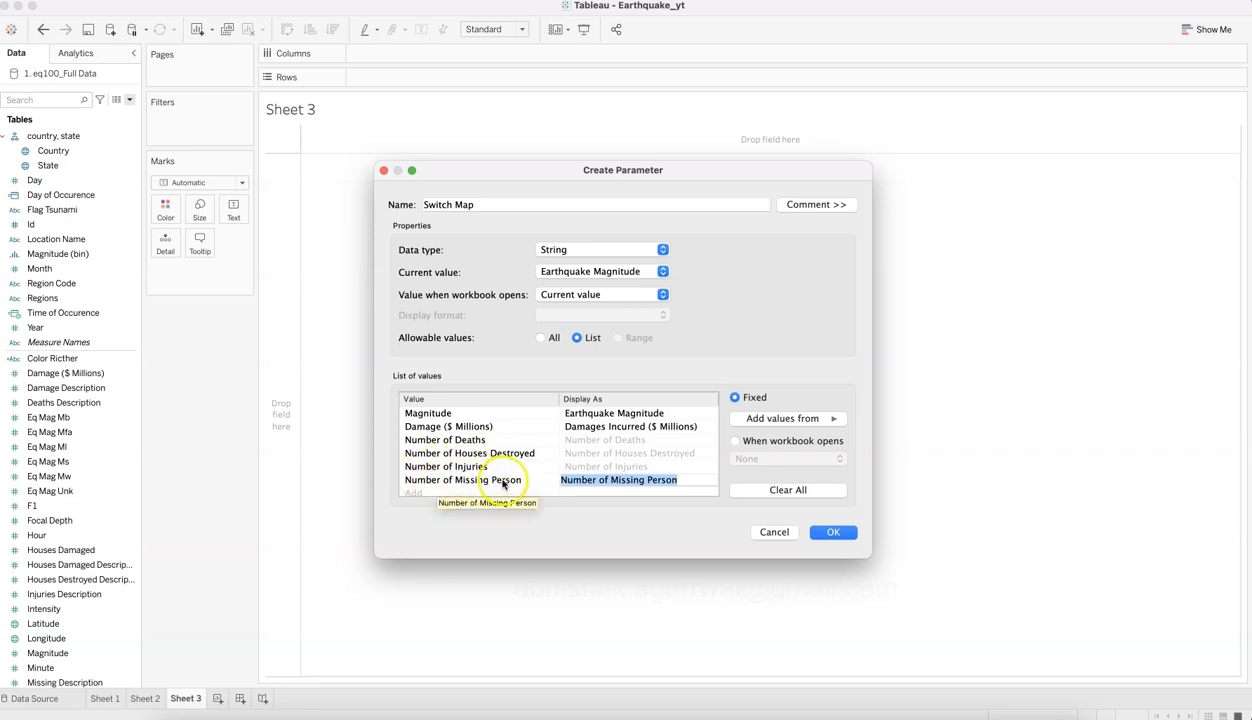
left_click(831, 532)
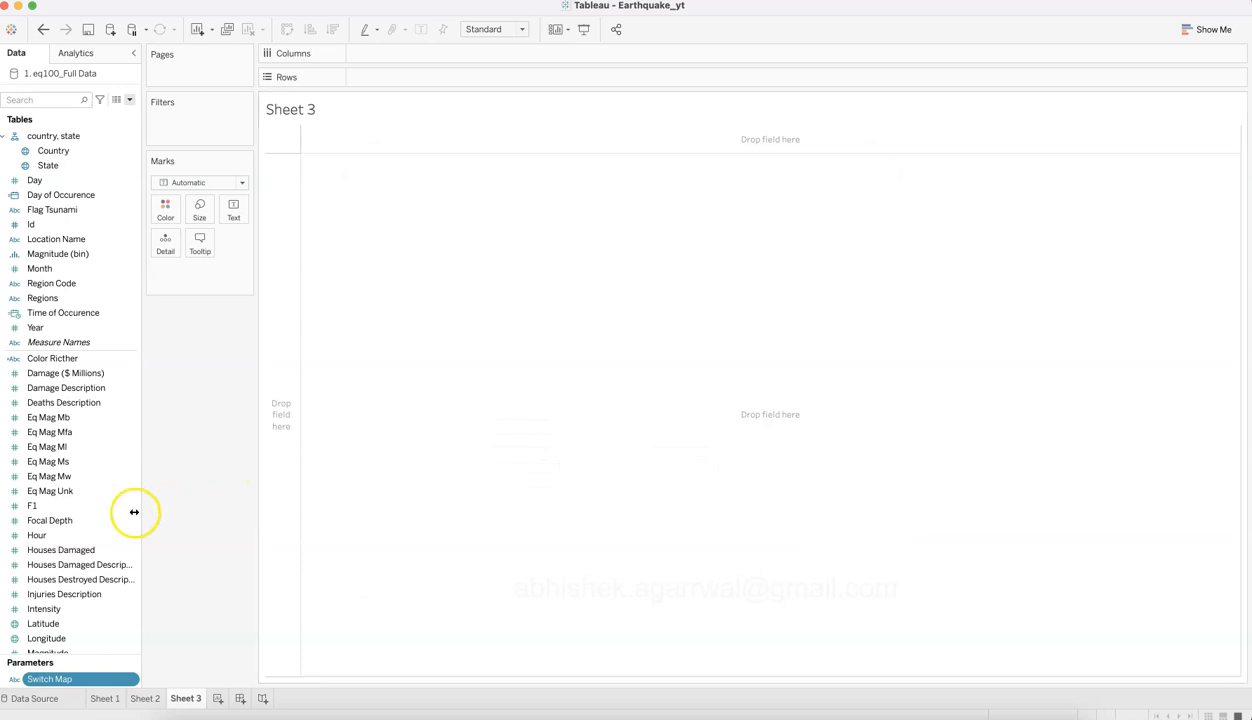
Step: Widen the data pane and check the full names of the measures that the parameter's values refer to
scroll(121, 534, "down", 5)
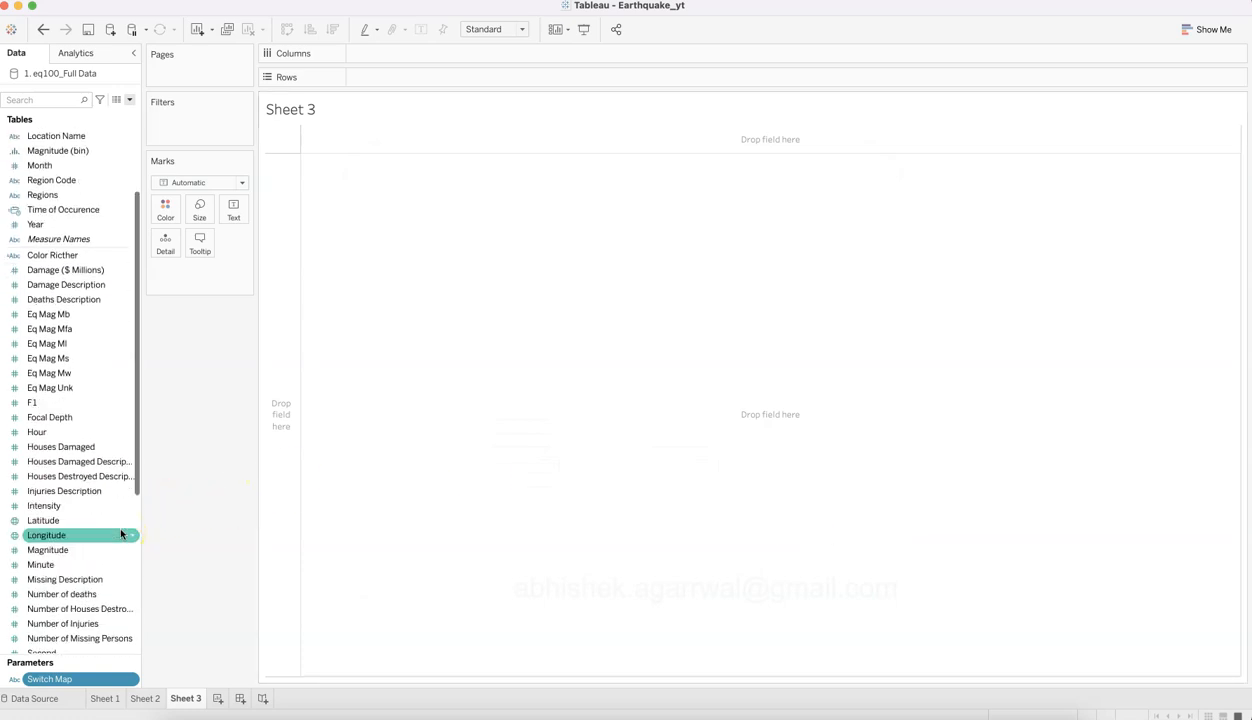
scroll(108, 565, "down", 2)
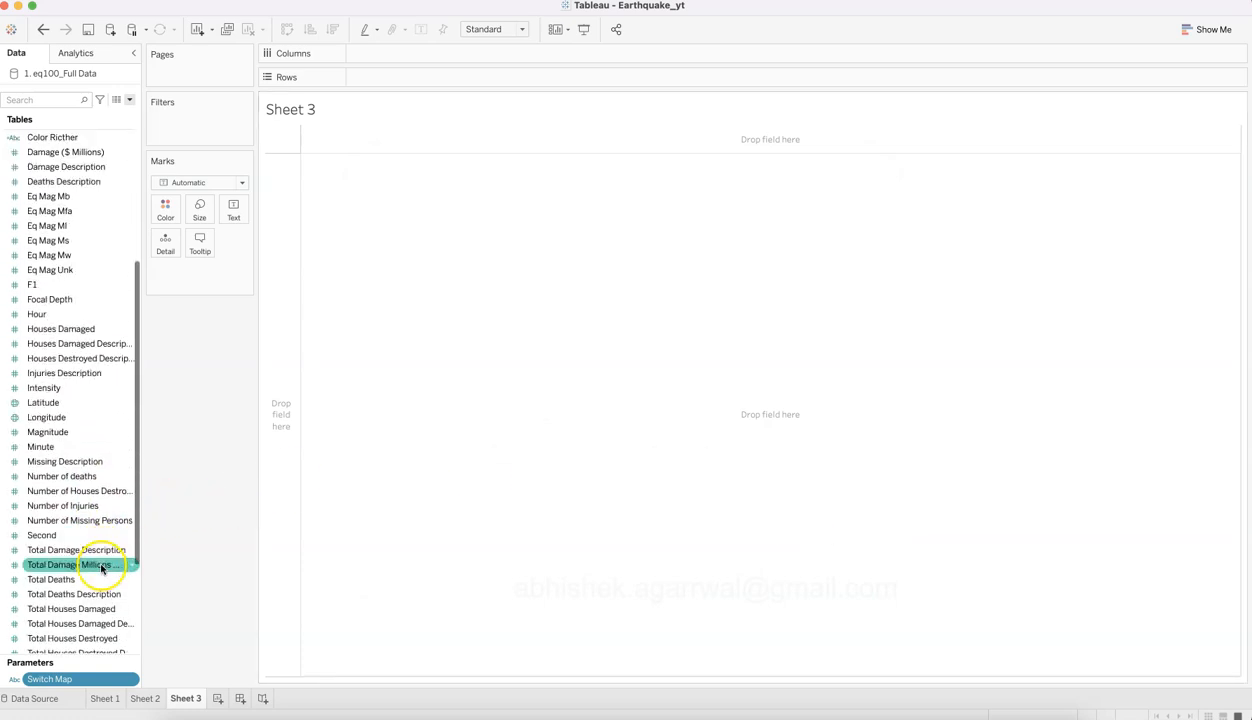
left_click_drag(146, 520, 201, 518)
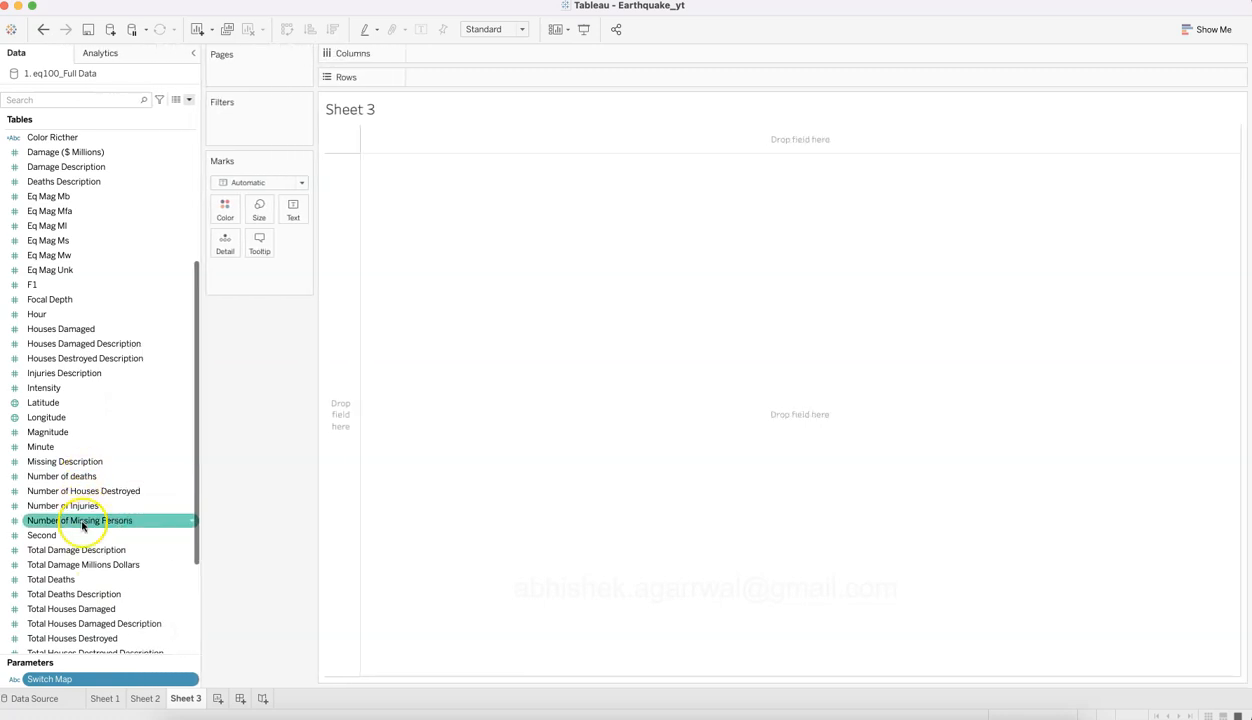
Step: Edit the Switch Map parameter so its third list value reads Number of deaths, matching the measure's name
left_click(191, 679)
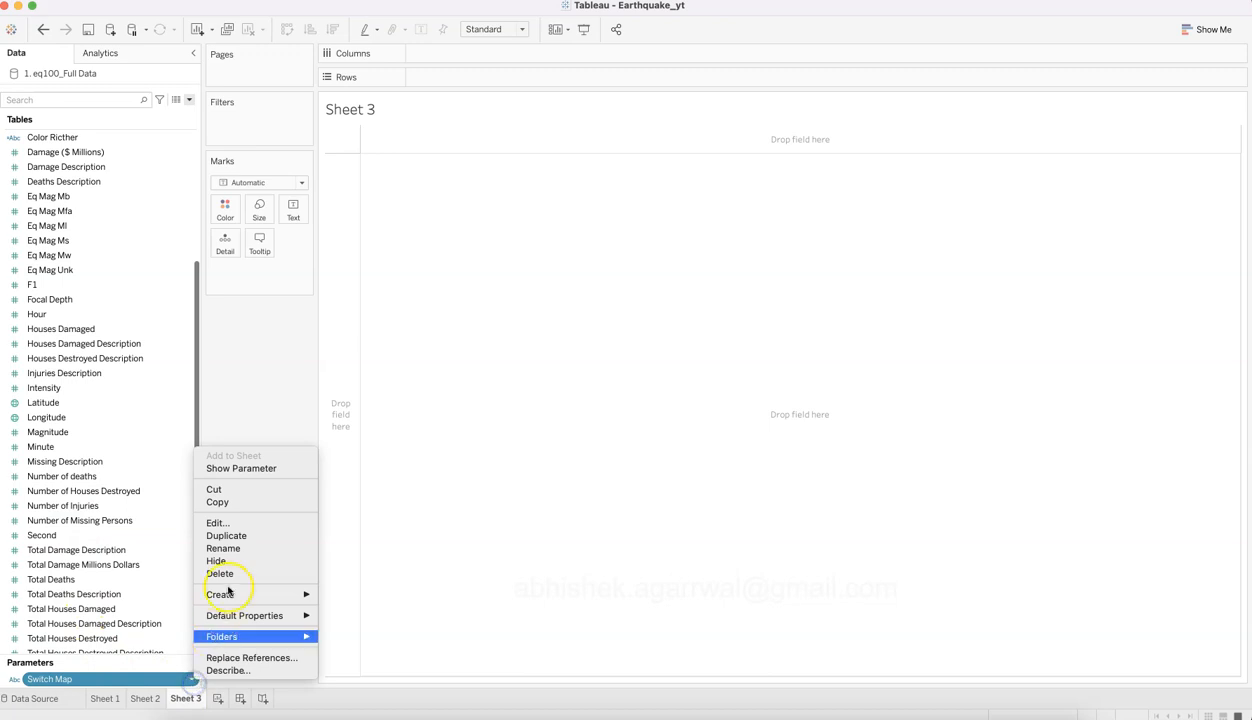
left_click(242, 527)
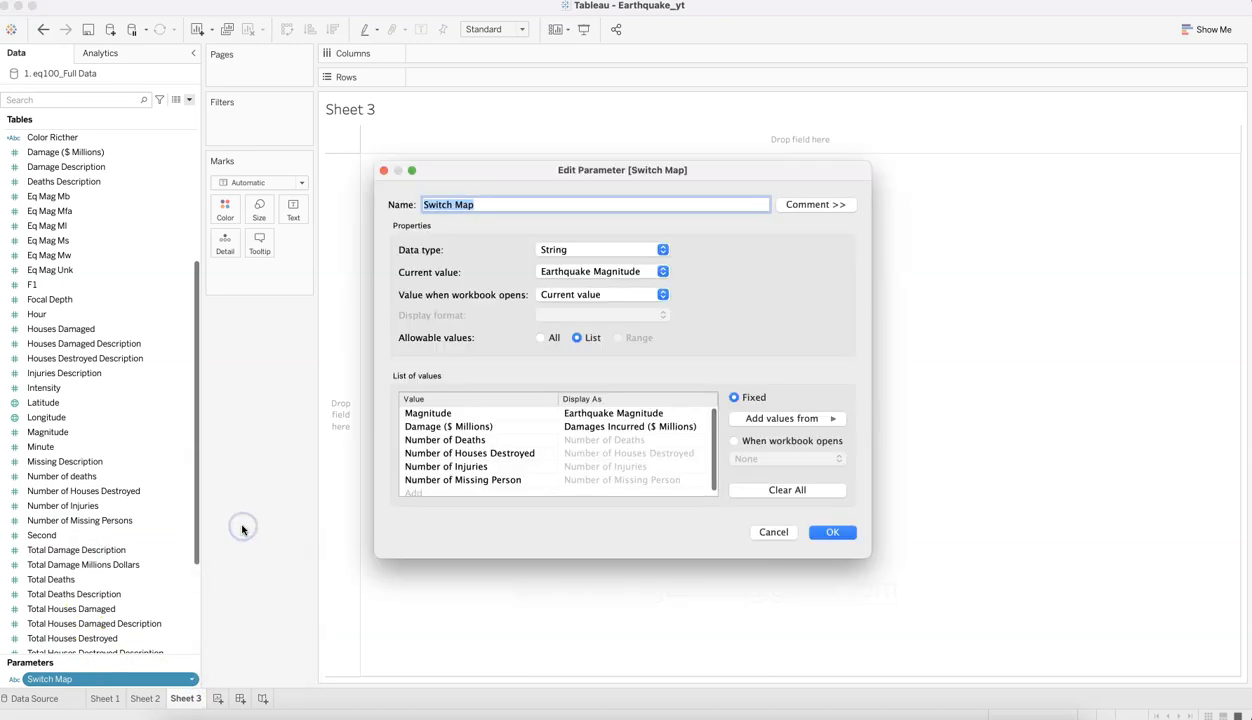
left_click(445, 440)
left_click(445, 440)
key("Right")
key("Left")
key("Left")
key("BackSpace")
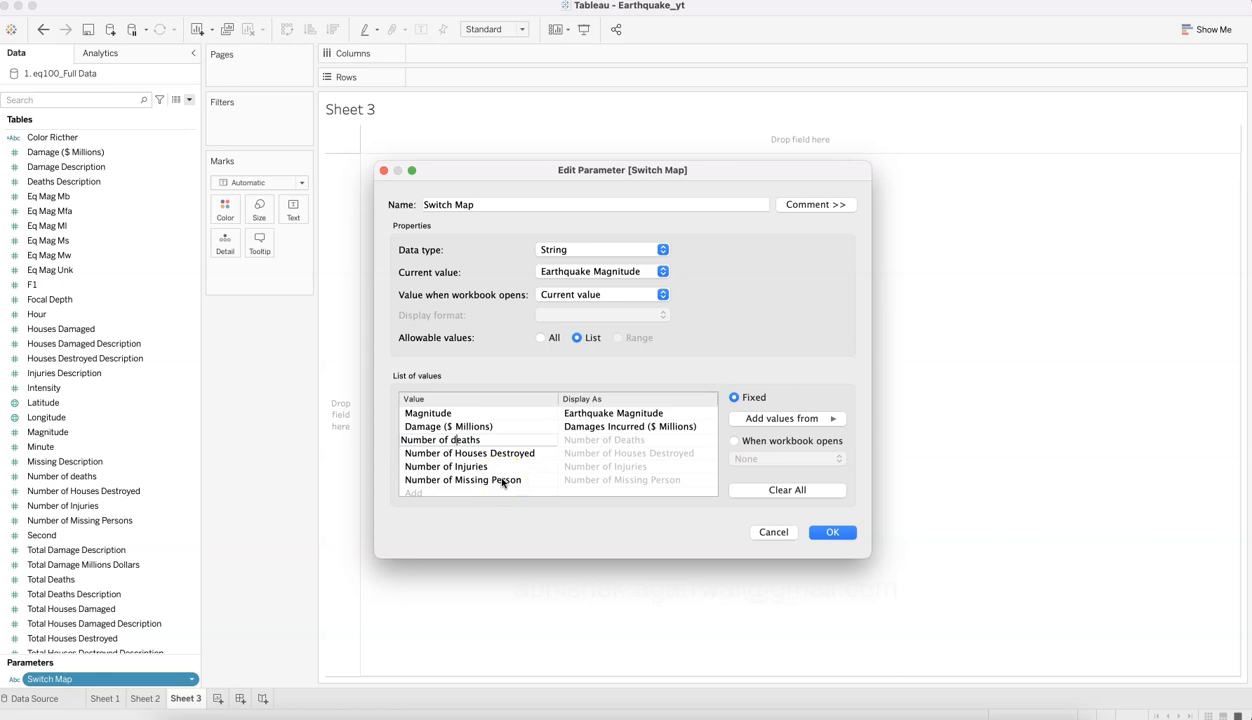
left_click(502, 482)
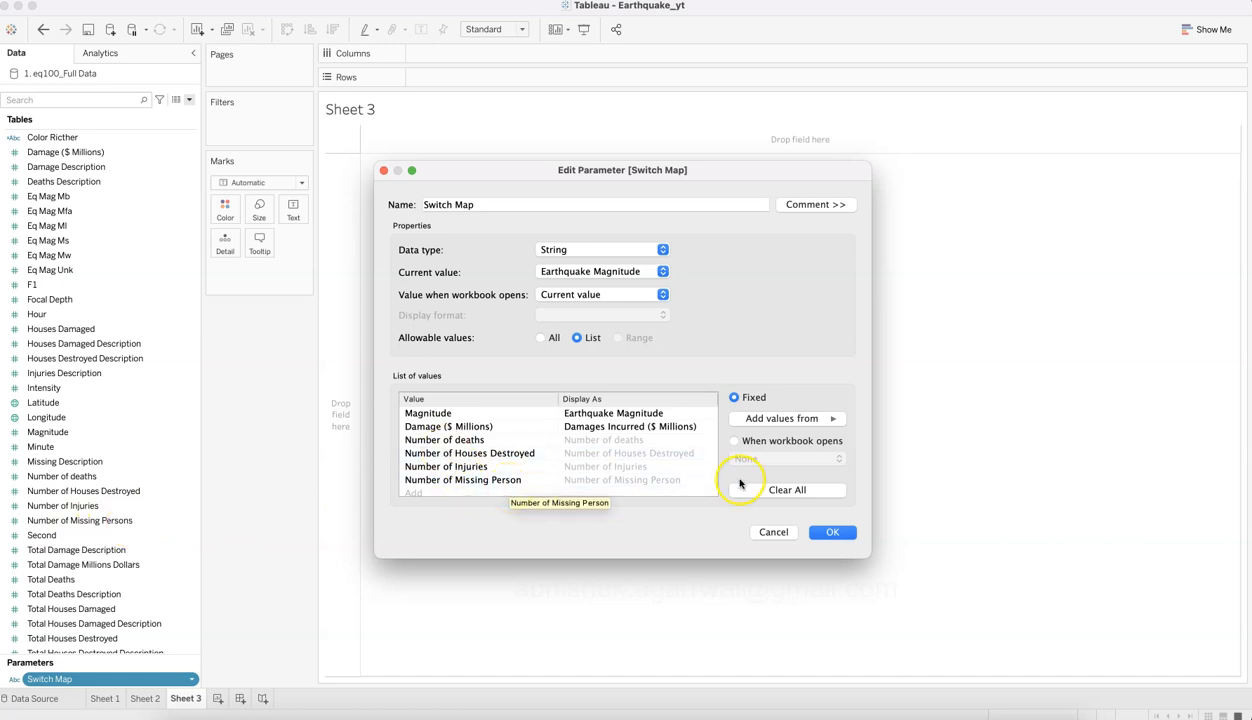
left_click(836, 532)
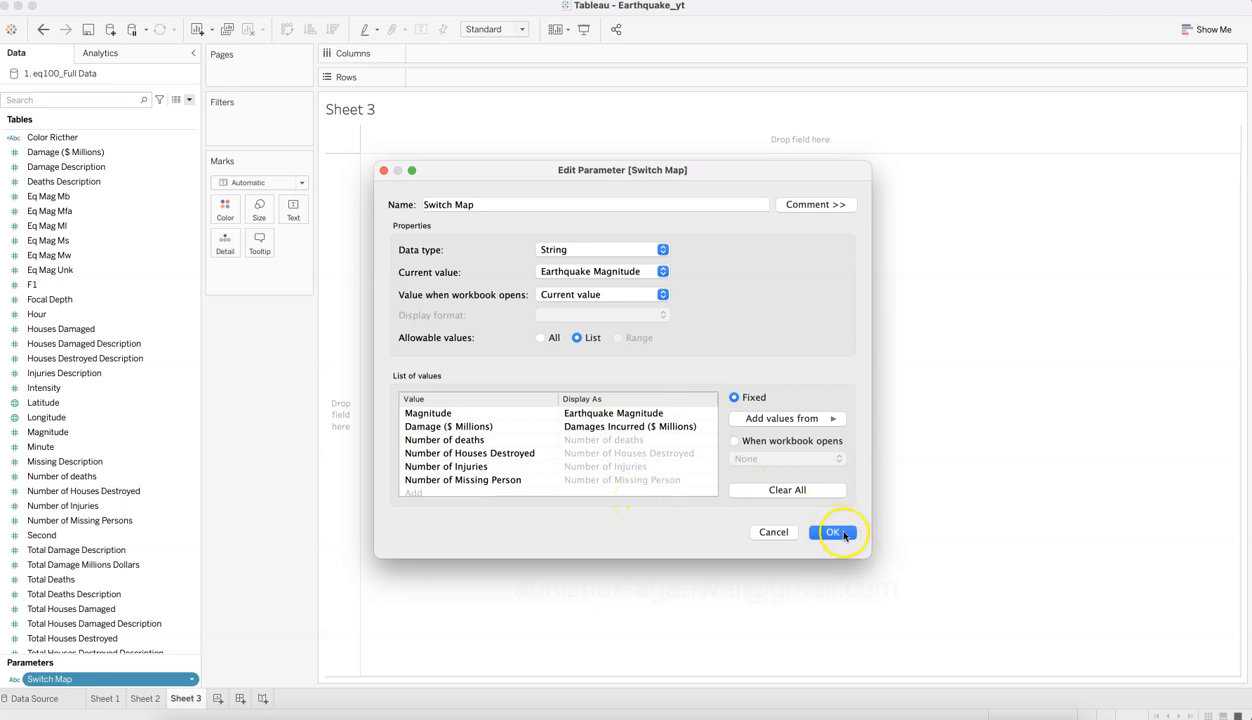
Step: Show the Switch Map parameter control on Sheet 3 and review its selectable options
left_click(194, 679)
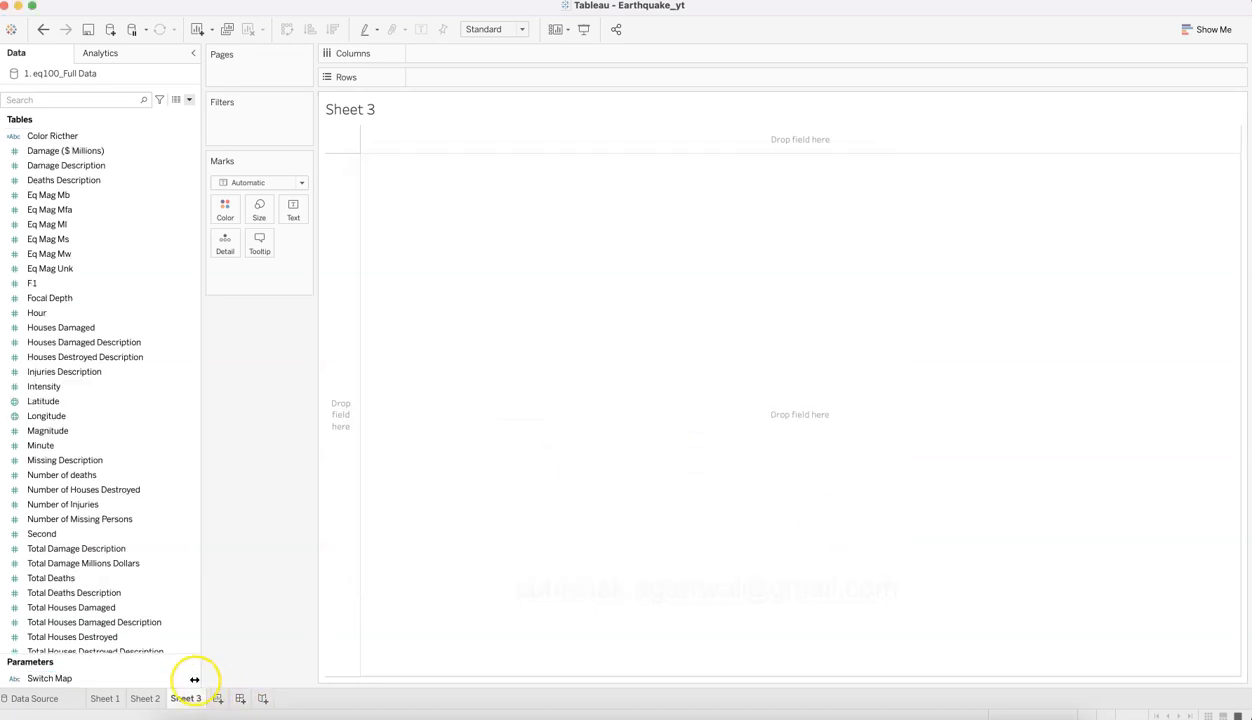
right_click(194, 679)
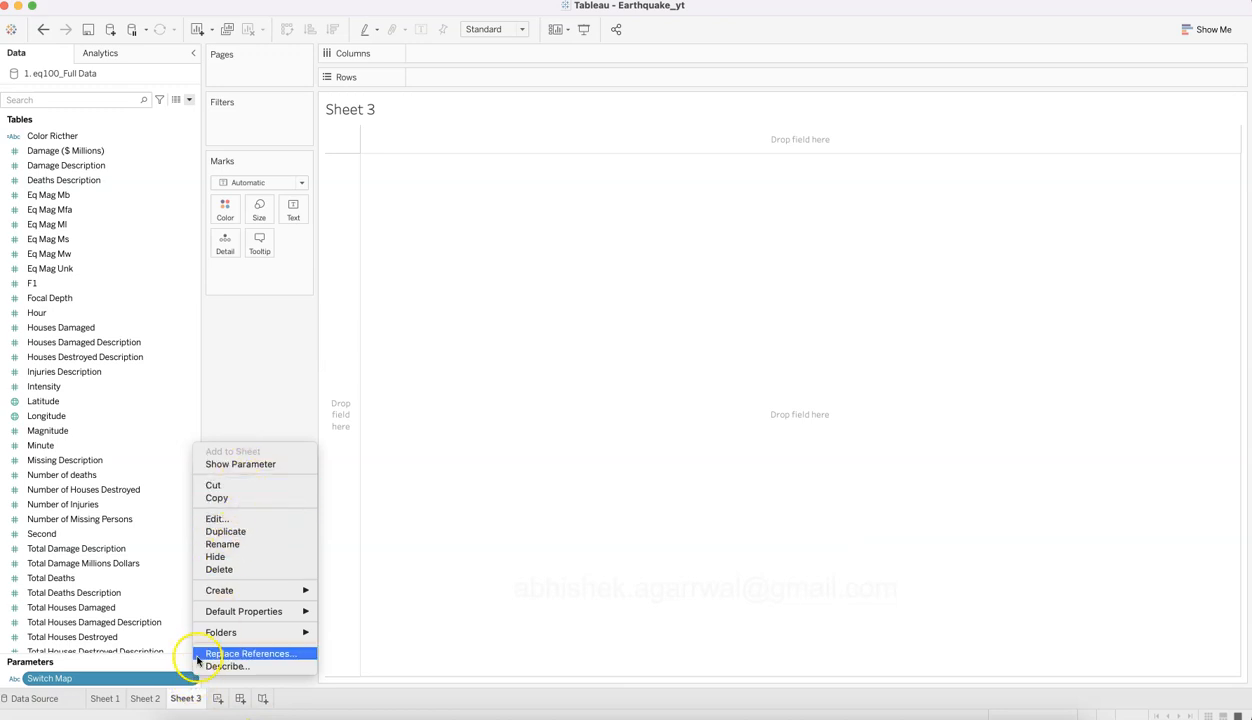
left_click(255, 465)
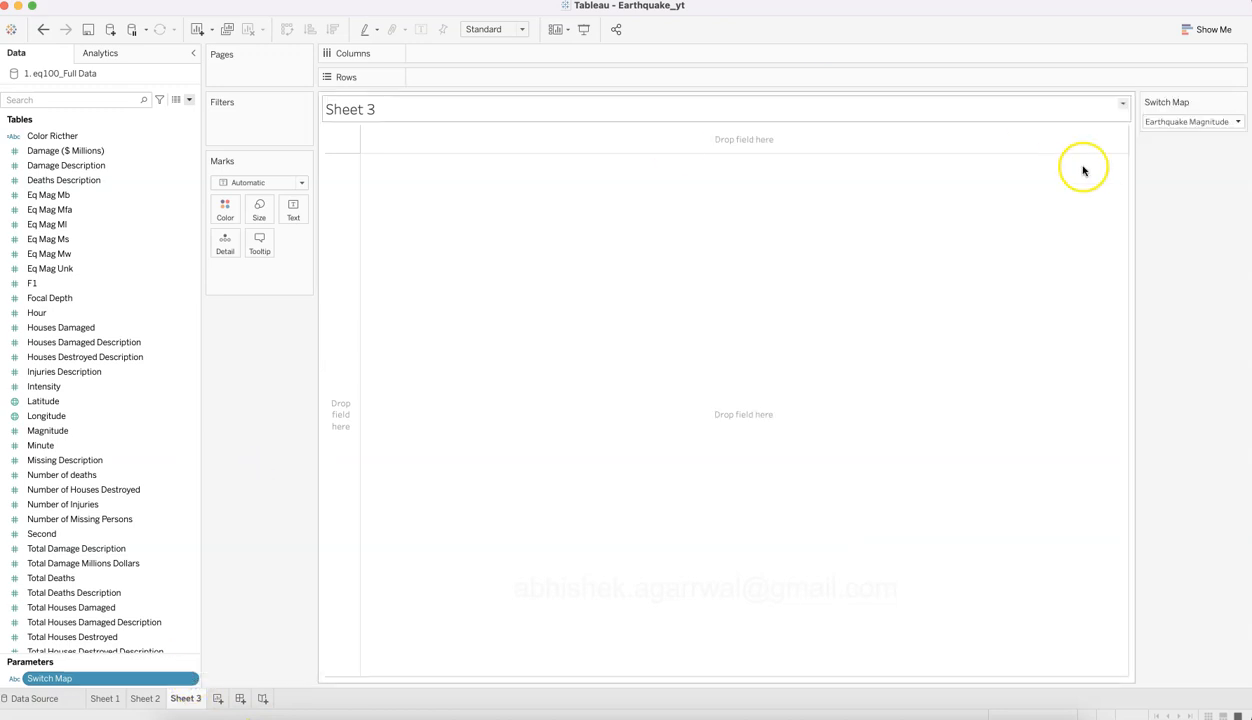
left_click(1179, 120)
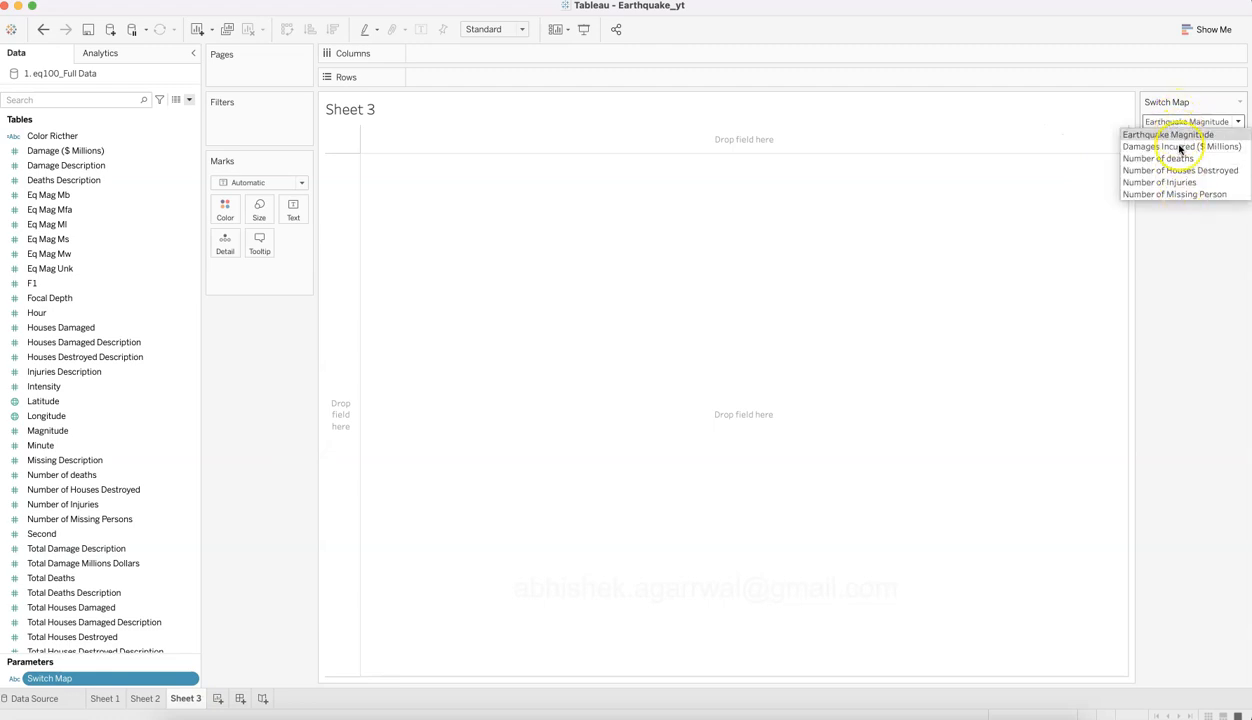
left_click(1171, 284)
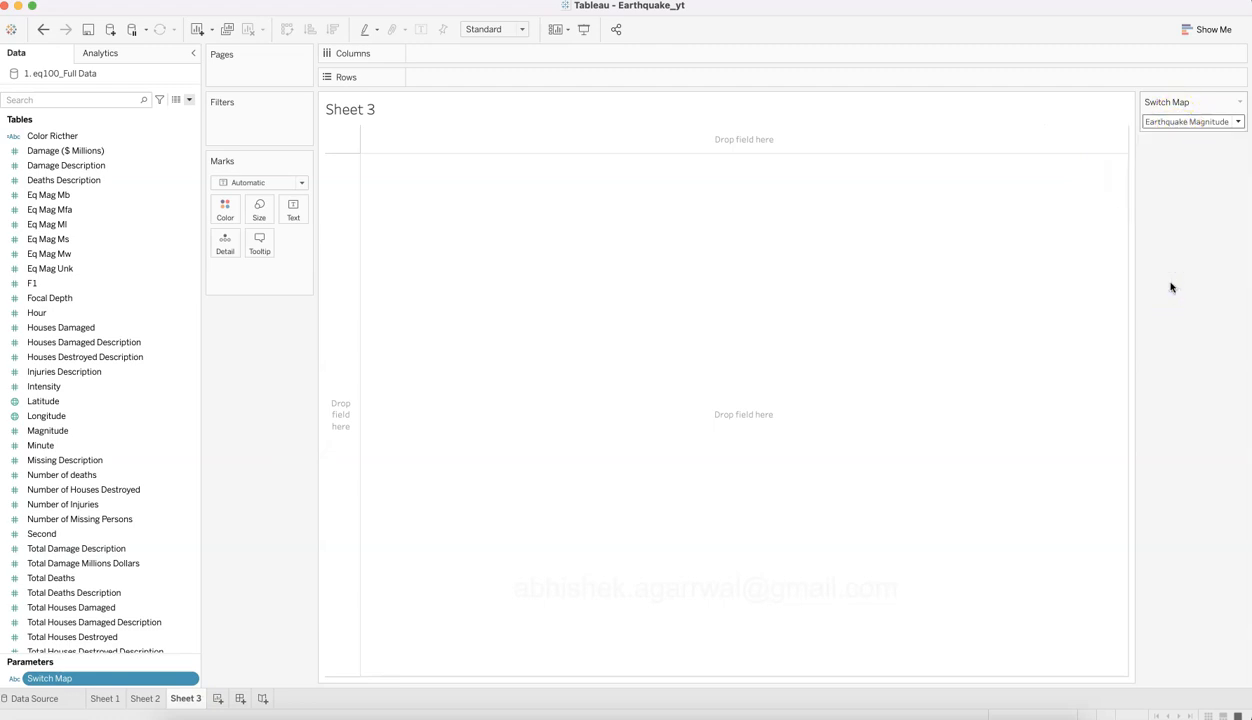
left_click(1210, 122)
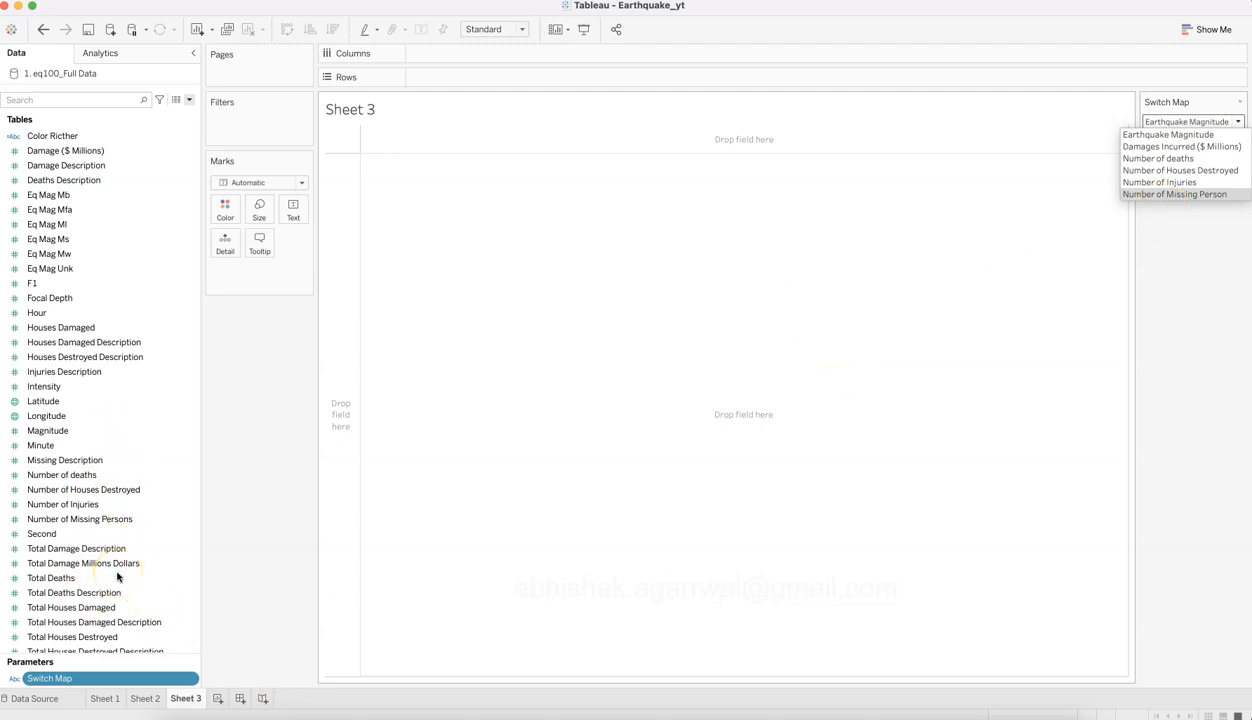
left_click(324, 430)
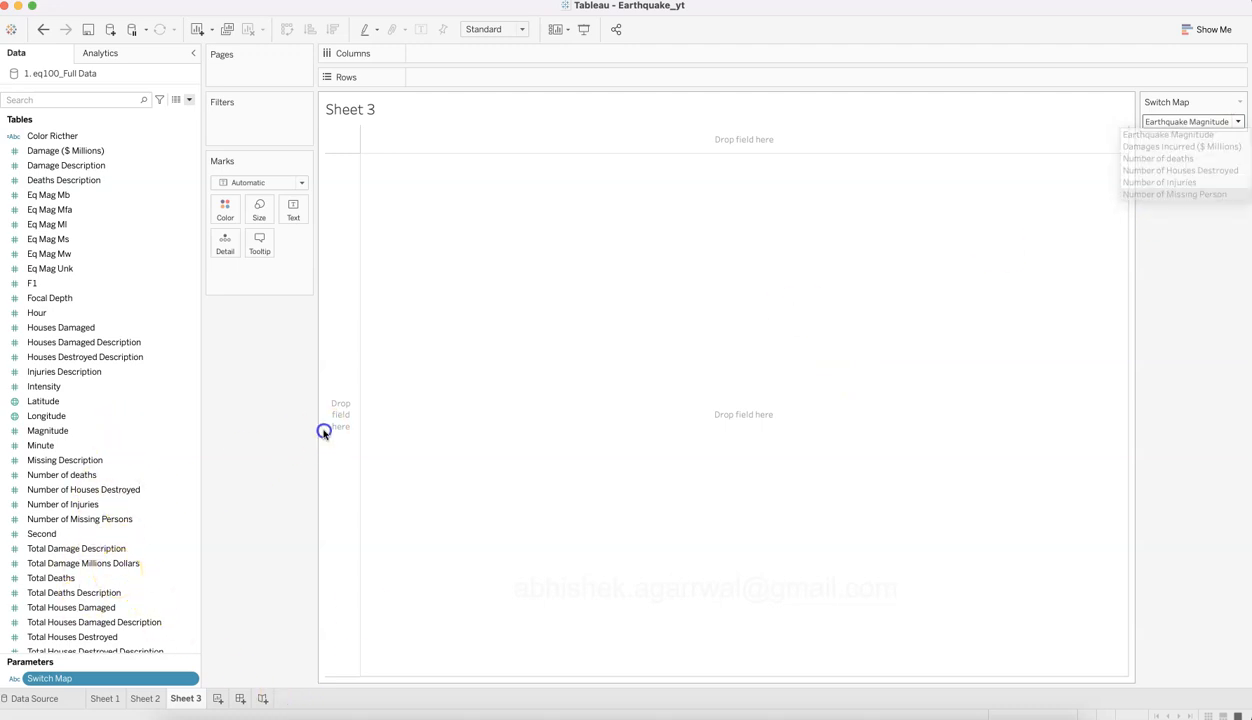
Step: Create a calculated field named Switch Map
left_click(190, 100)
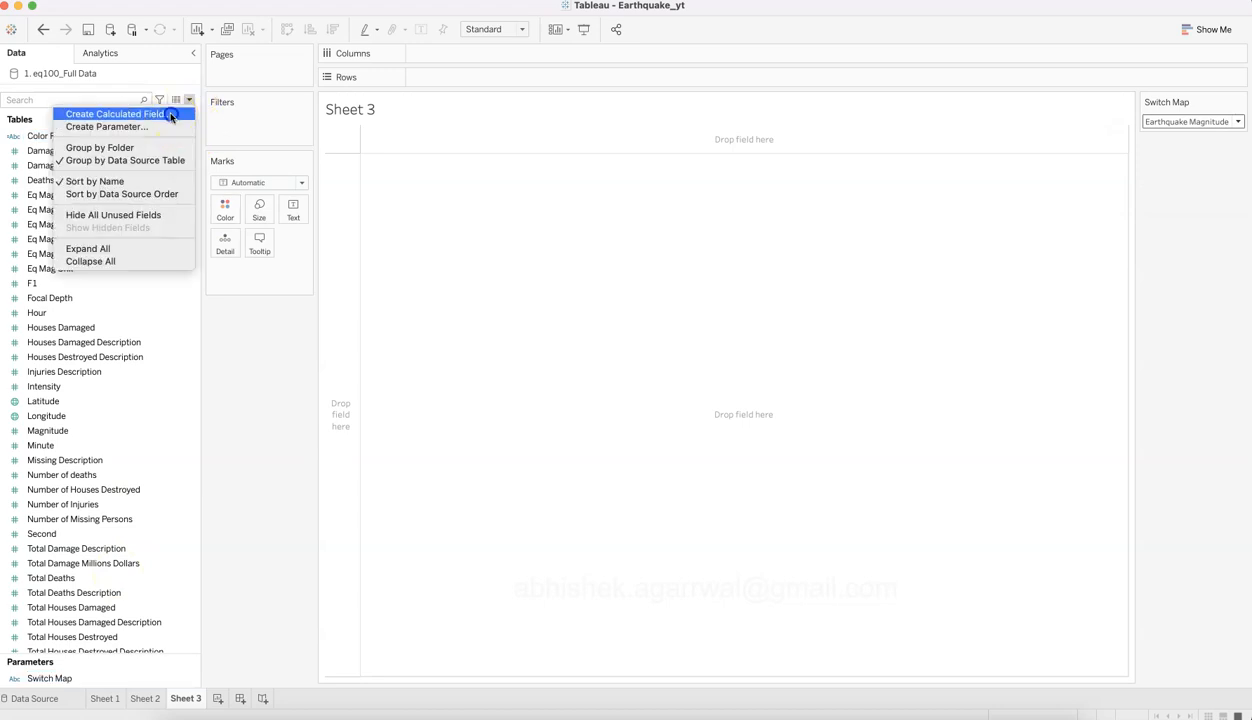
left_click(168, 113)
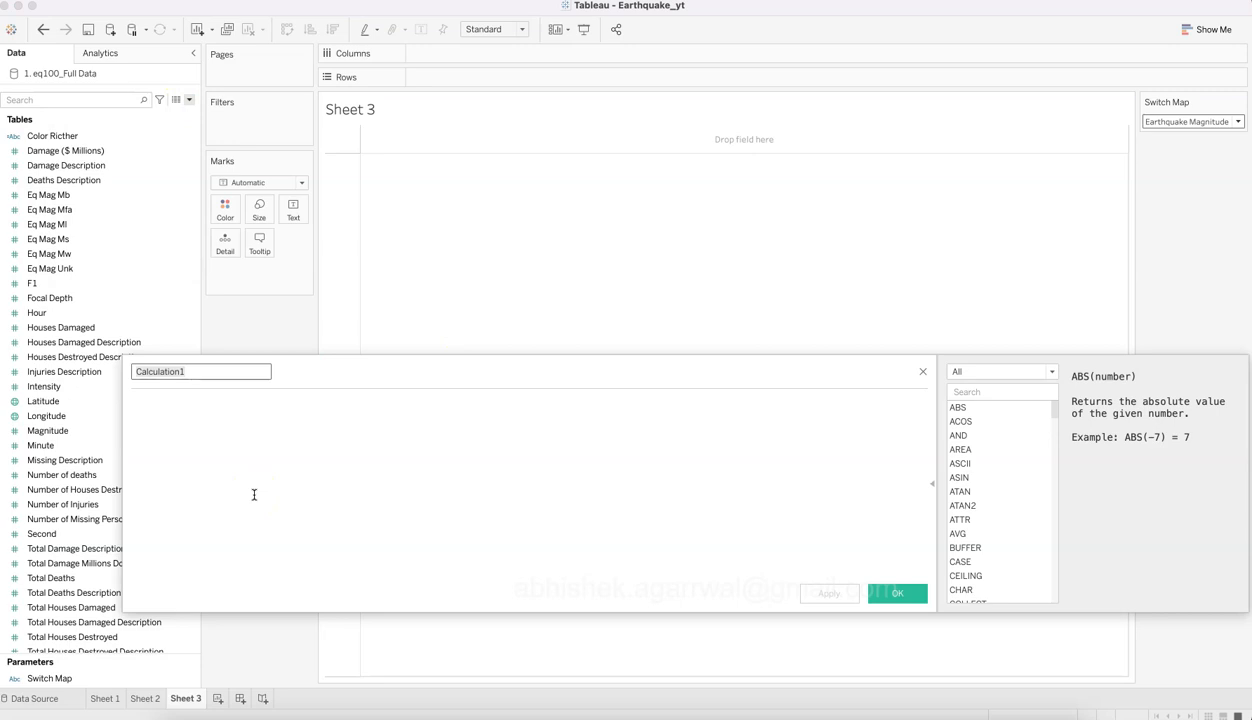
type("Switch Map")
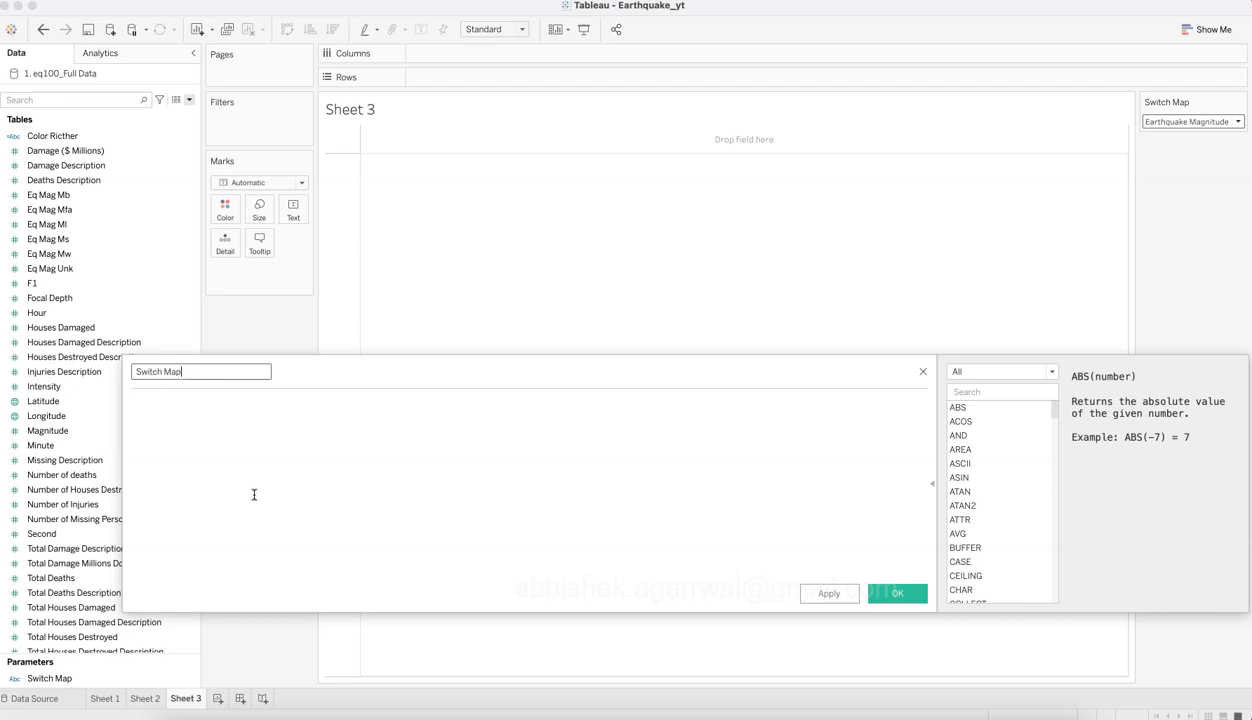
left_click(254, 494)
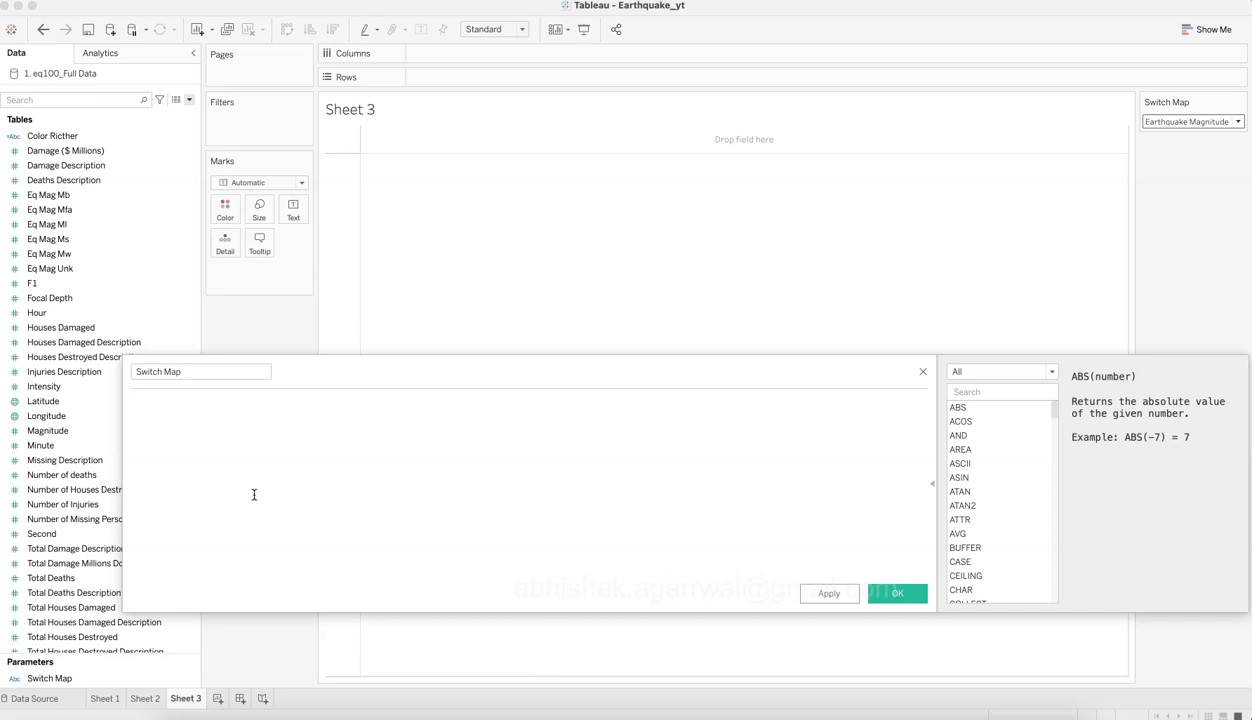
Step: Begin the Switch Map formula with CASE [Switch Map], referring to the parameter
type("ca")
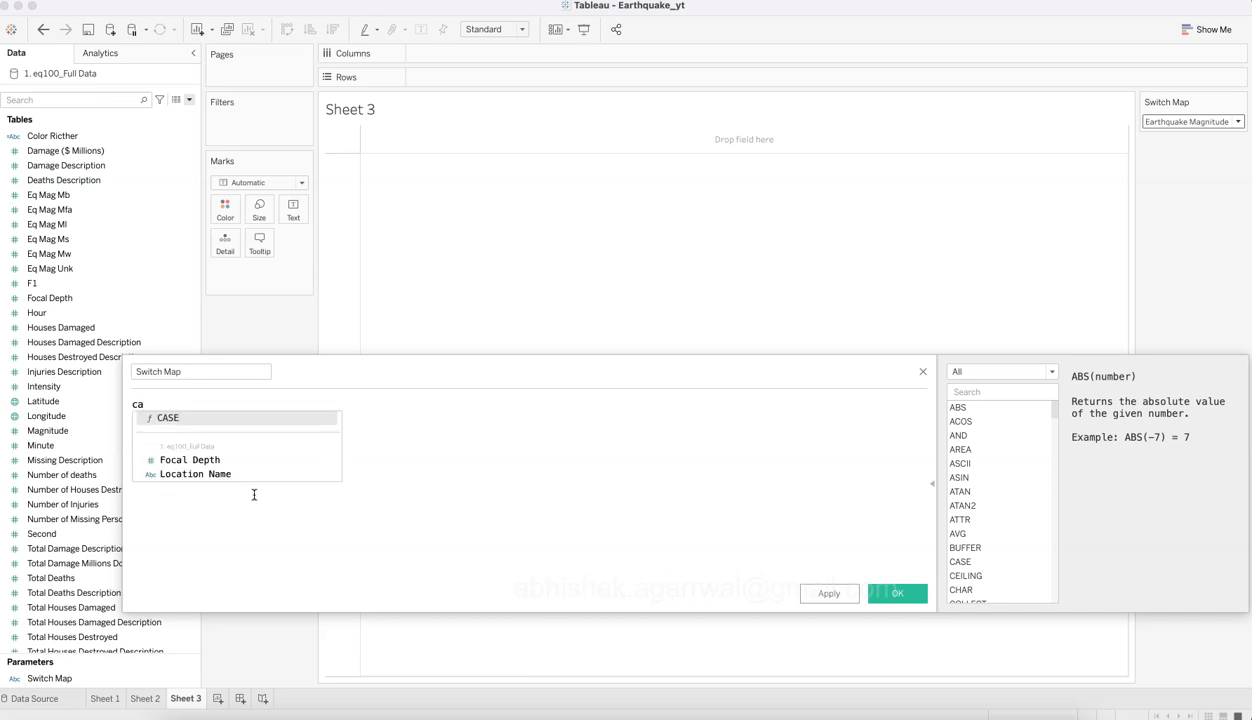
key("Return")
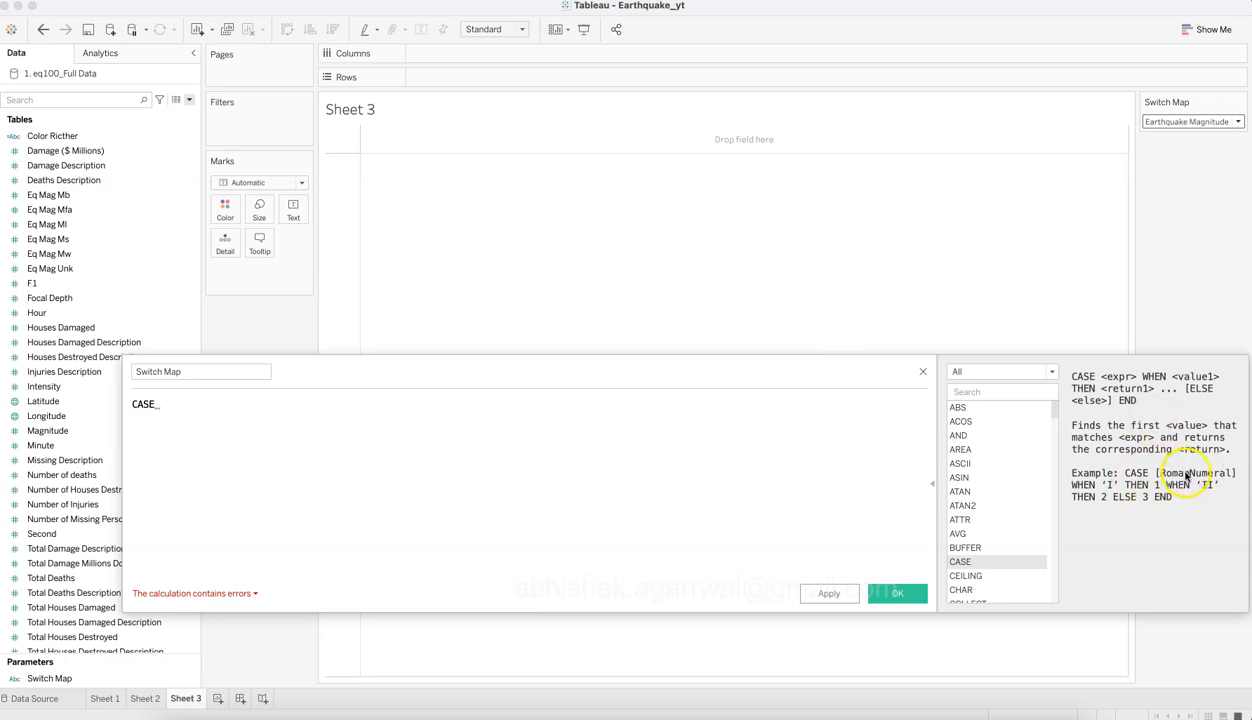
type("w")
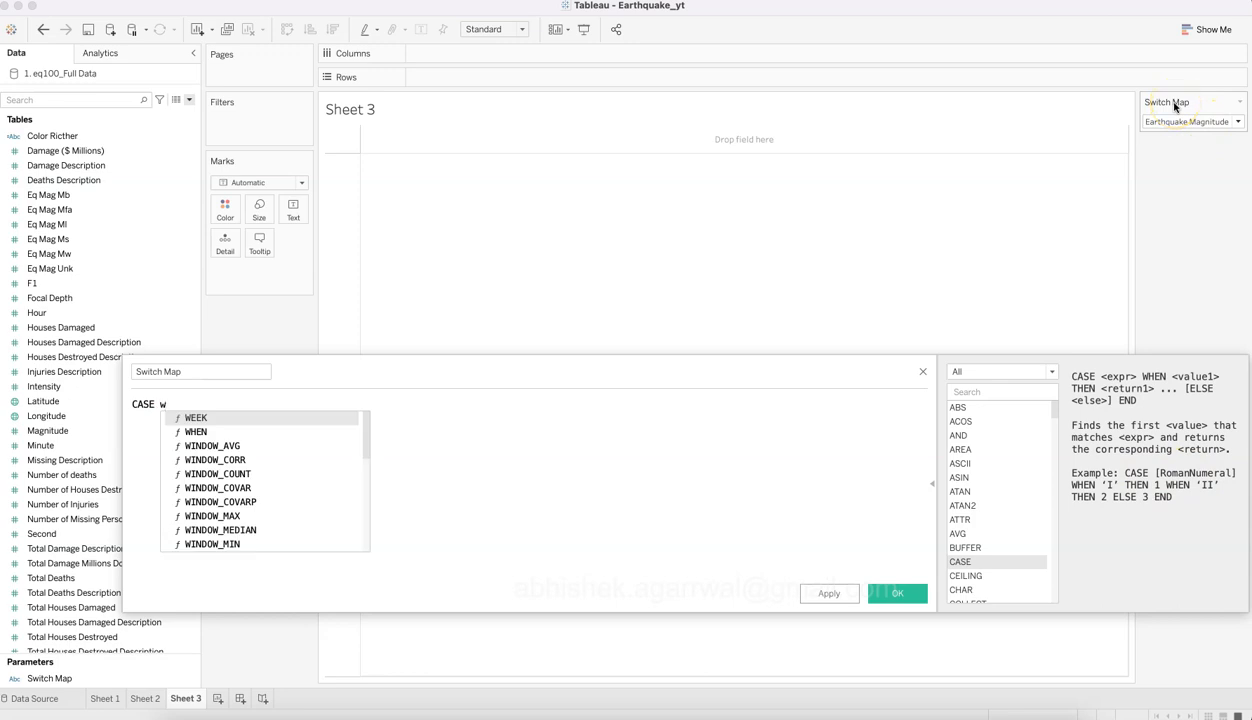
key("BackSpace")
type("swit")
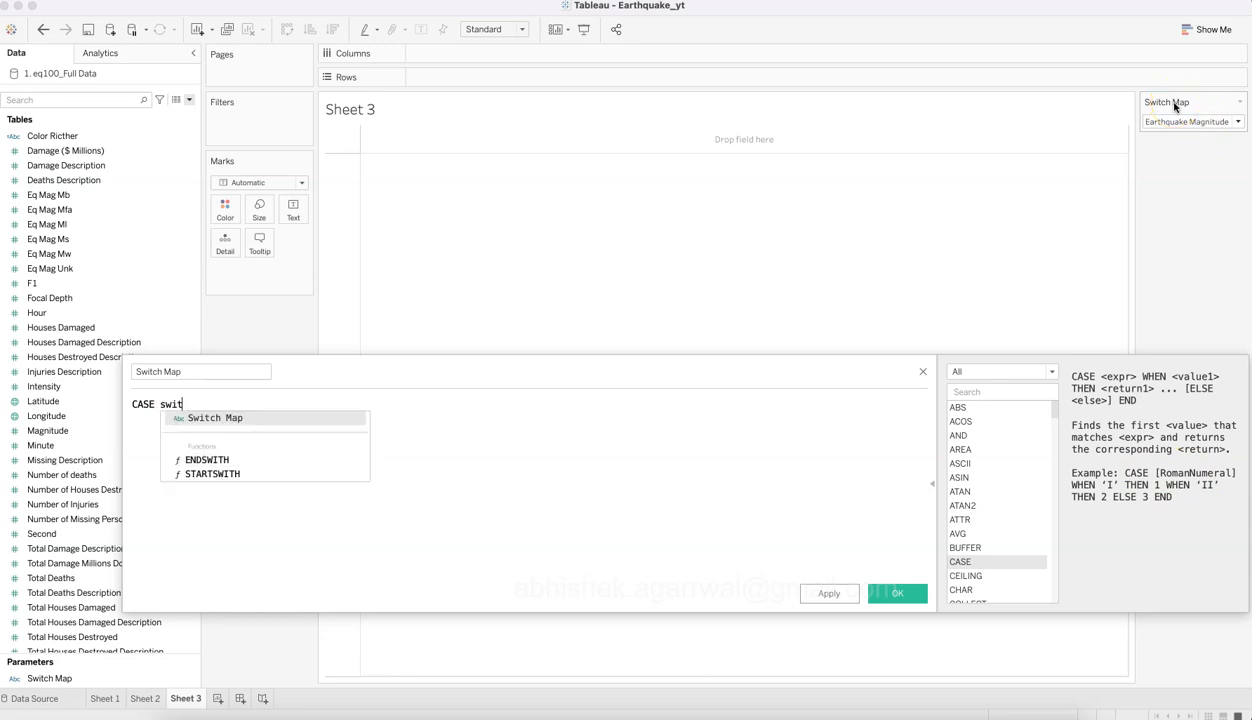
key("Return")
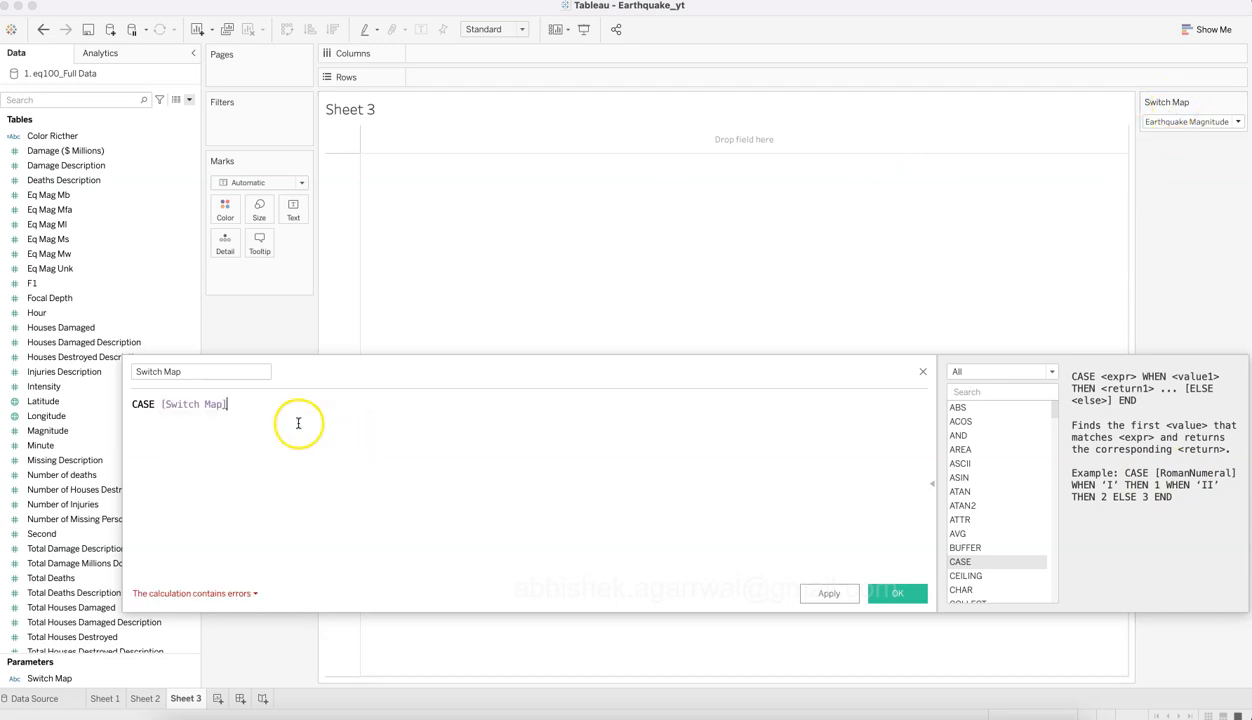
Step: Add the line WHEN "Earthquake Magnitude" THEN [Magnitude] to the Switch Map formula
key("Return")
type("whe")
key("Return")
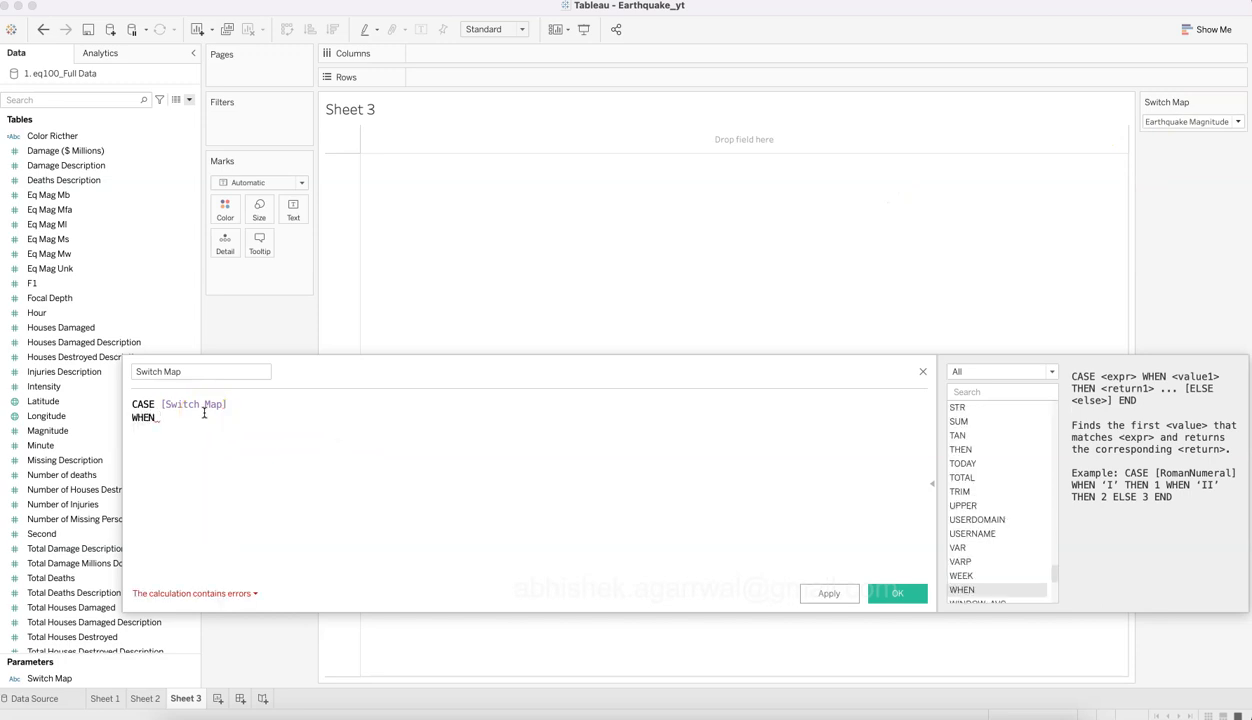
type("\"Earthquake")
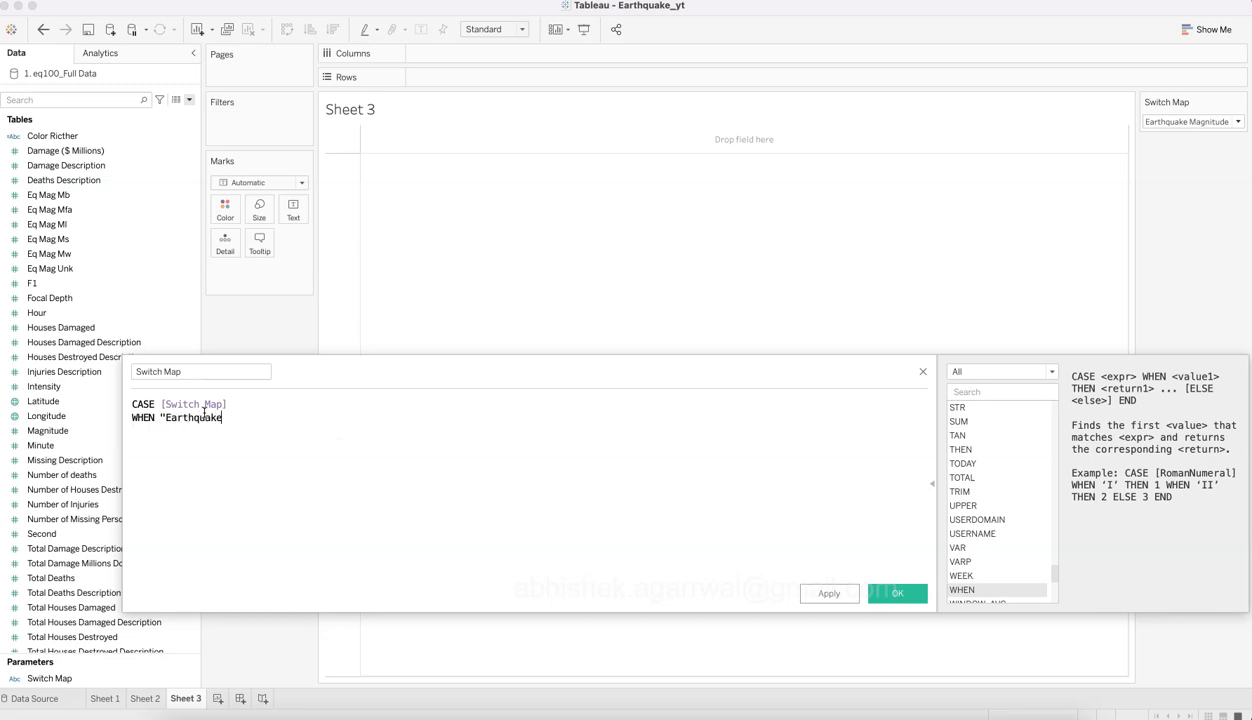
type(" Magnitude\" t")
type("h")
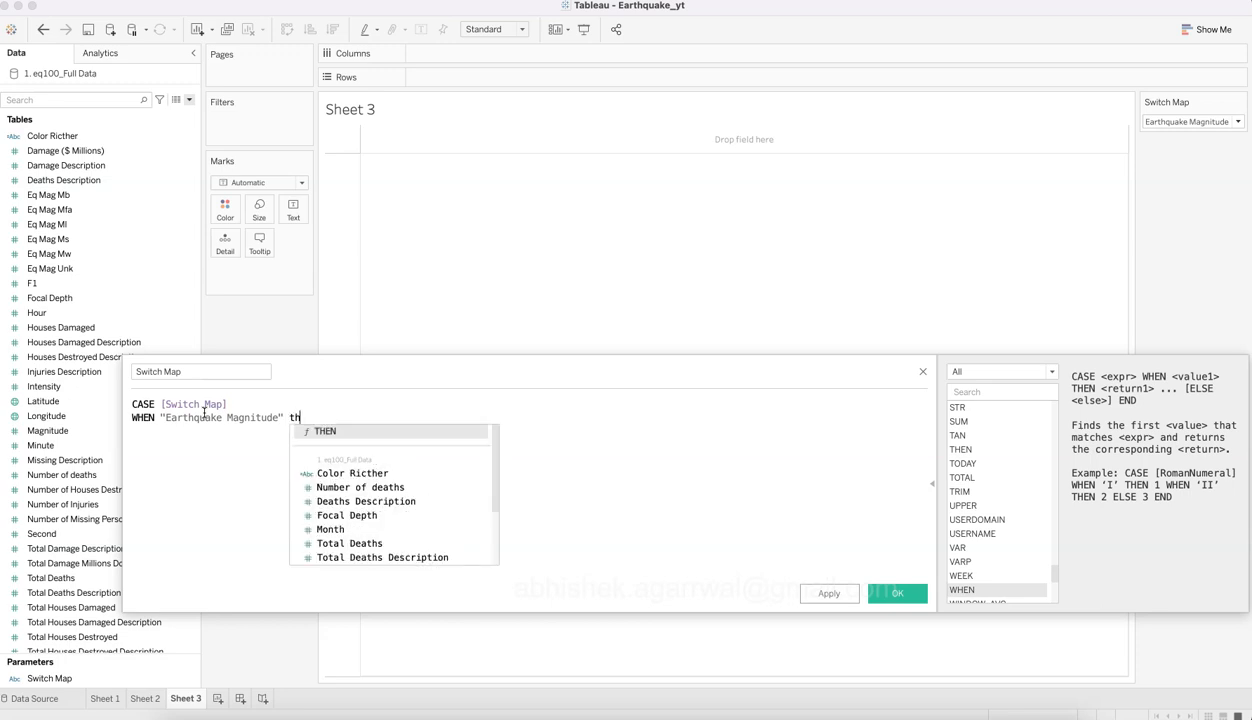
key("Return")
type("mang")
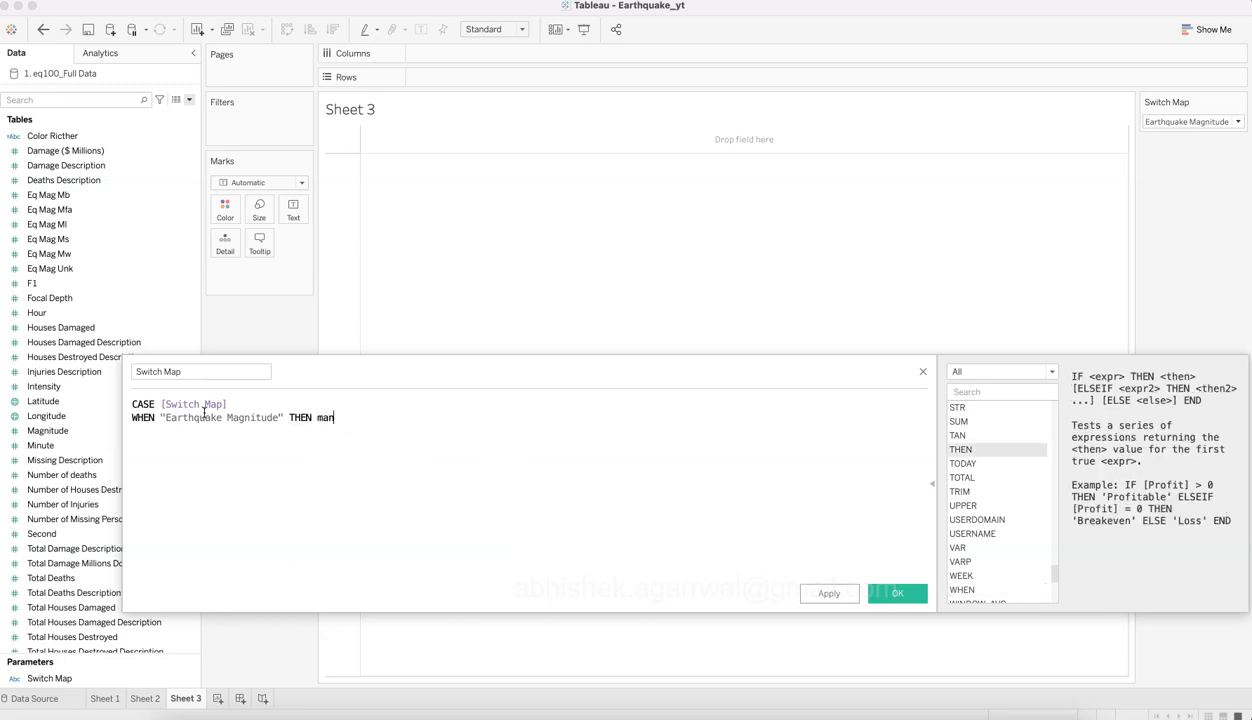
key("BackSpace")
type("g")
key("Return")
Step: Add the line WHEN "Damages Incurred ($Millions)" THEN [Damage ($ Millions)] to the formula
type("when")
key("BackSpace")
key("BackSpace")
key("BackSpace")
type("he")
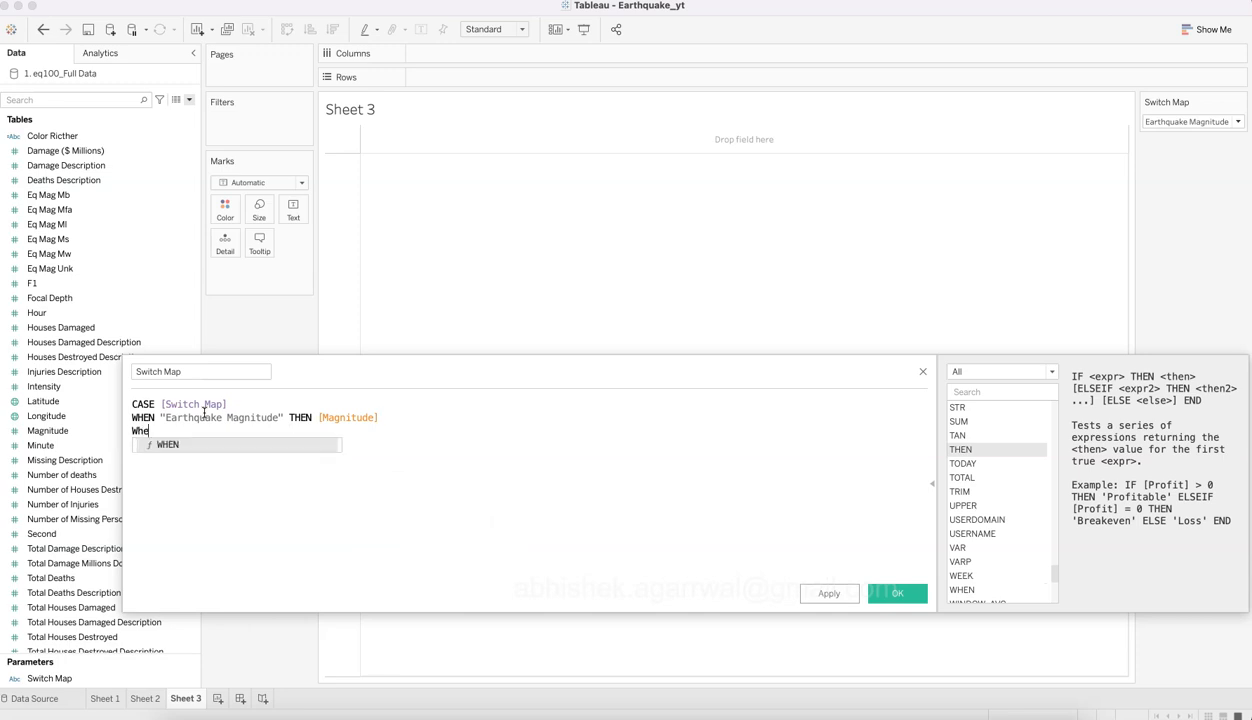
key("Return")
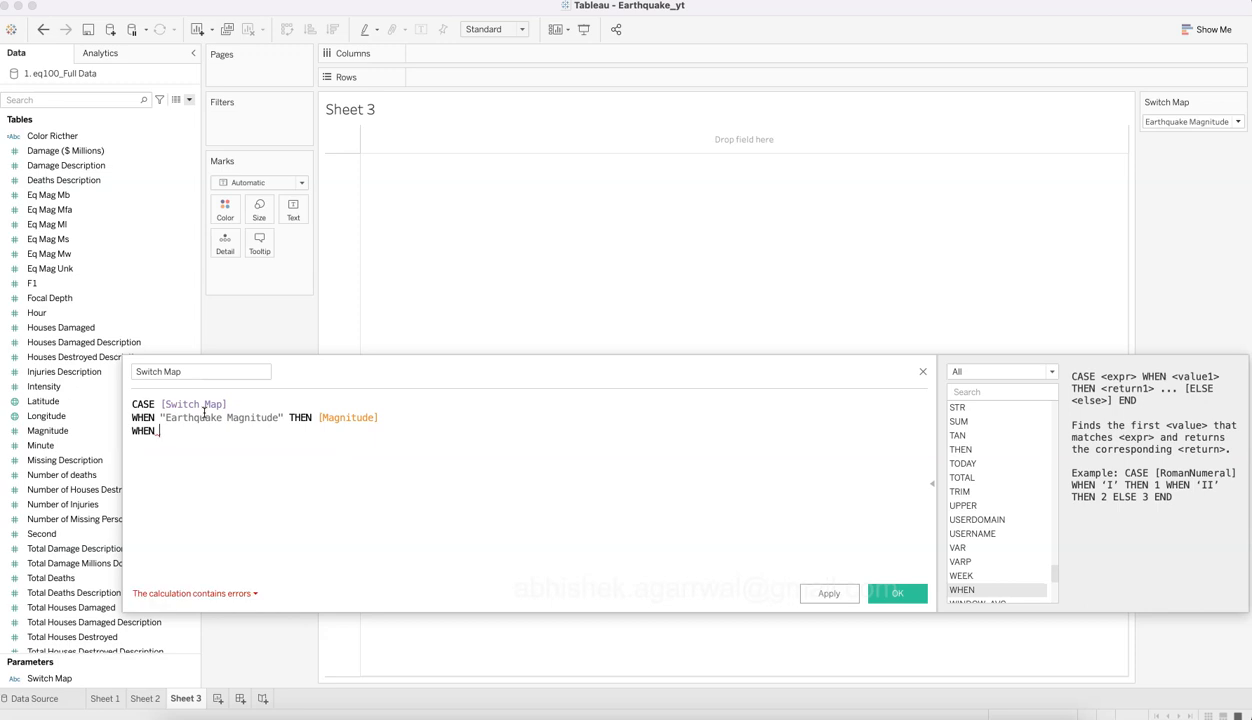
type("\"")
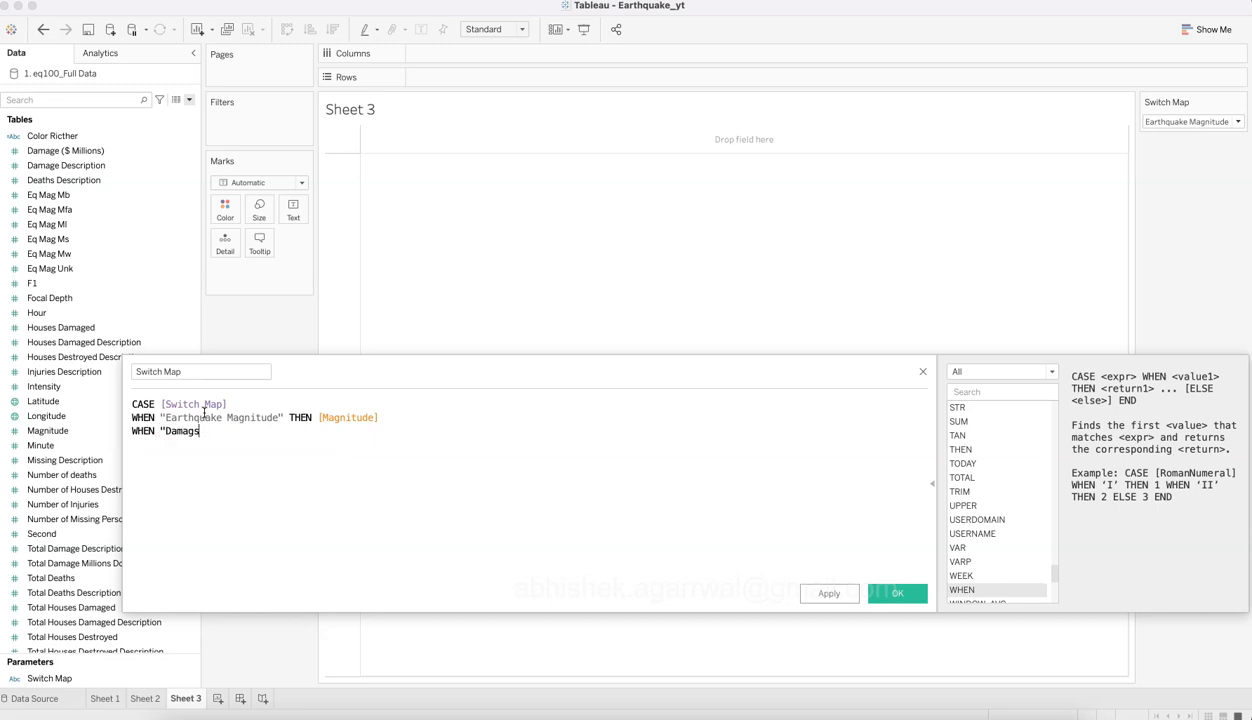
type("Damages In")
left_click(203, 409)
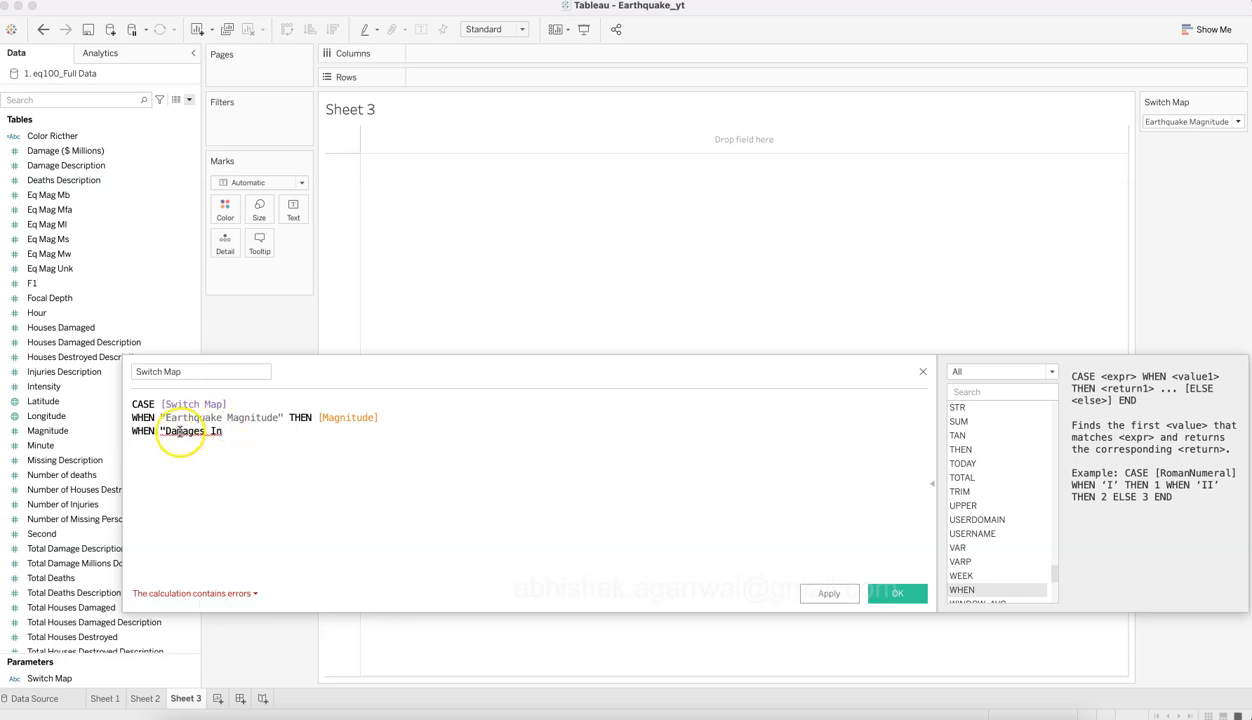
type("curred ($")
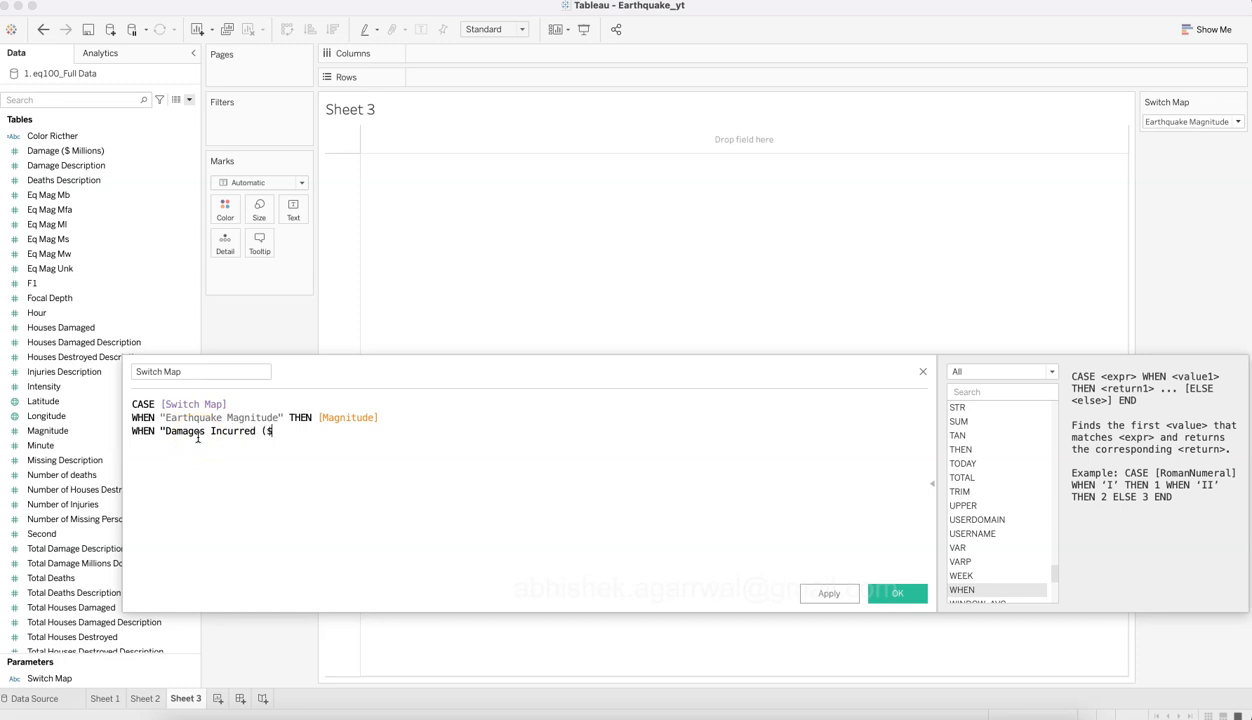
type("Millions)\"")
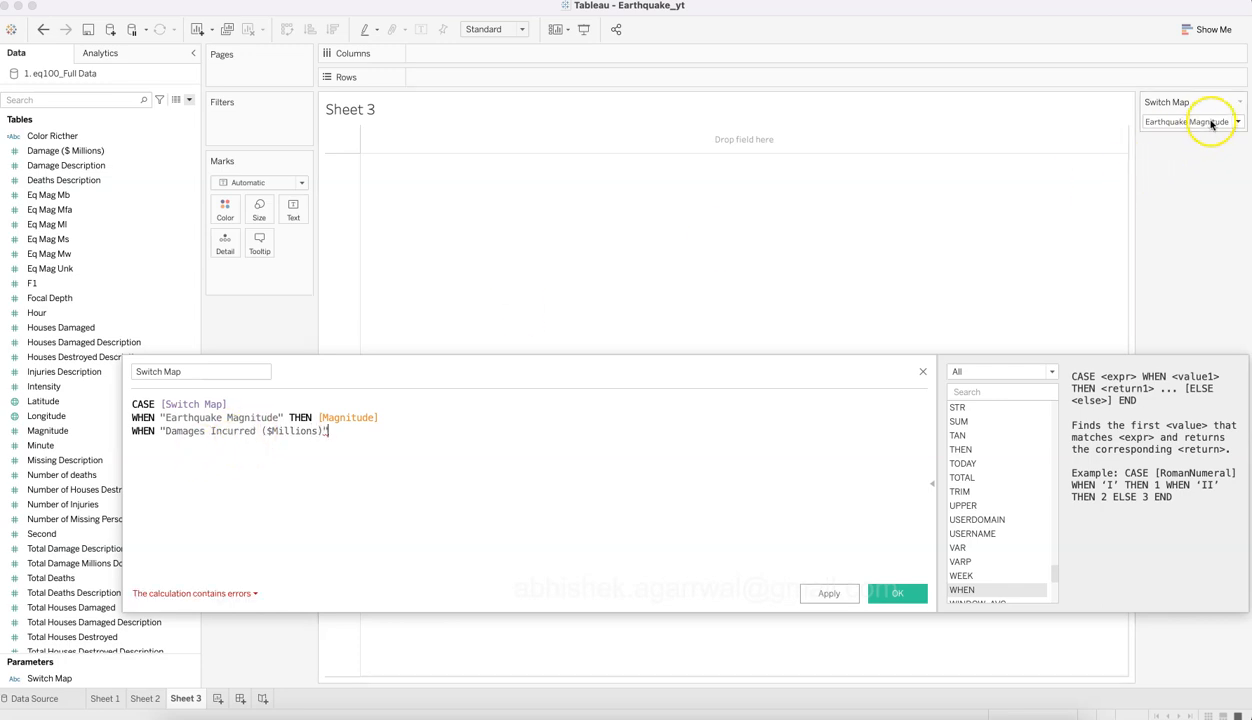
left_click(629, 295)
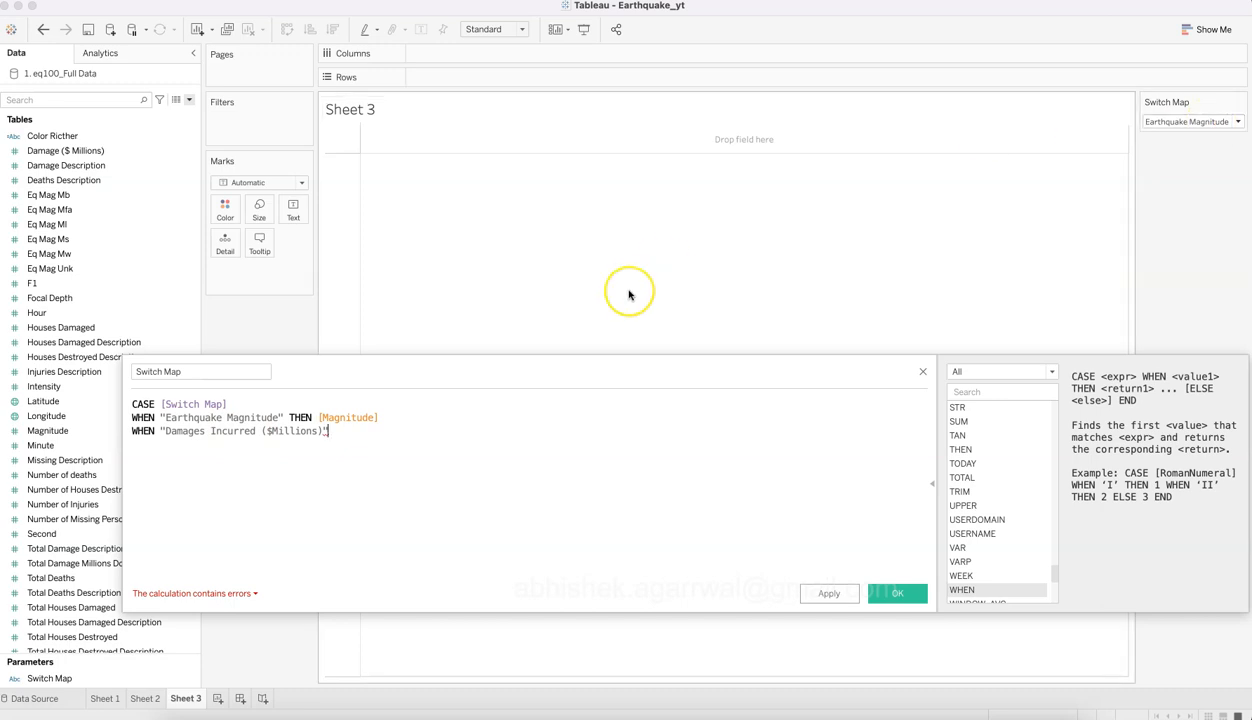
type("THEN")
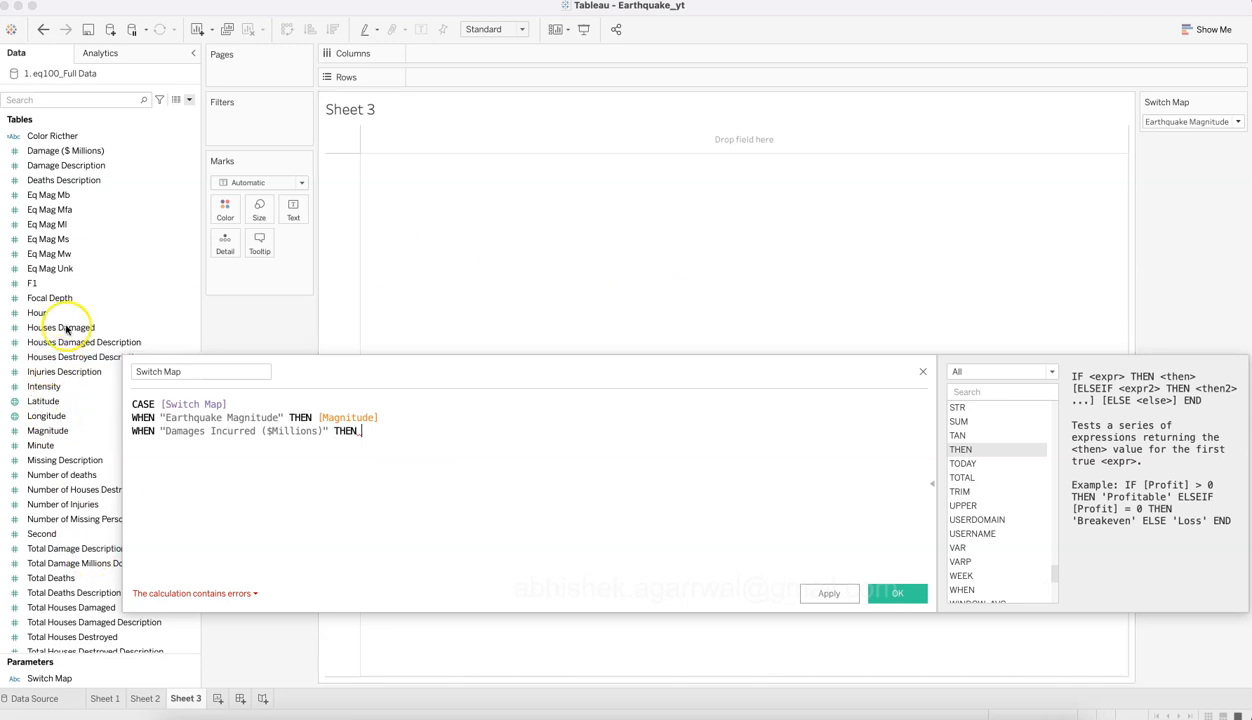
type("dama")
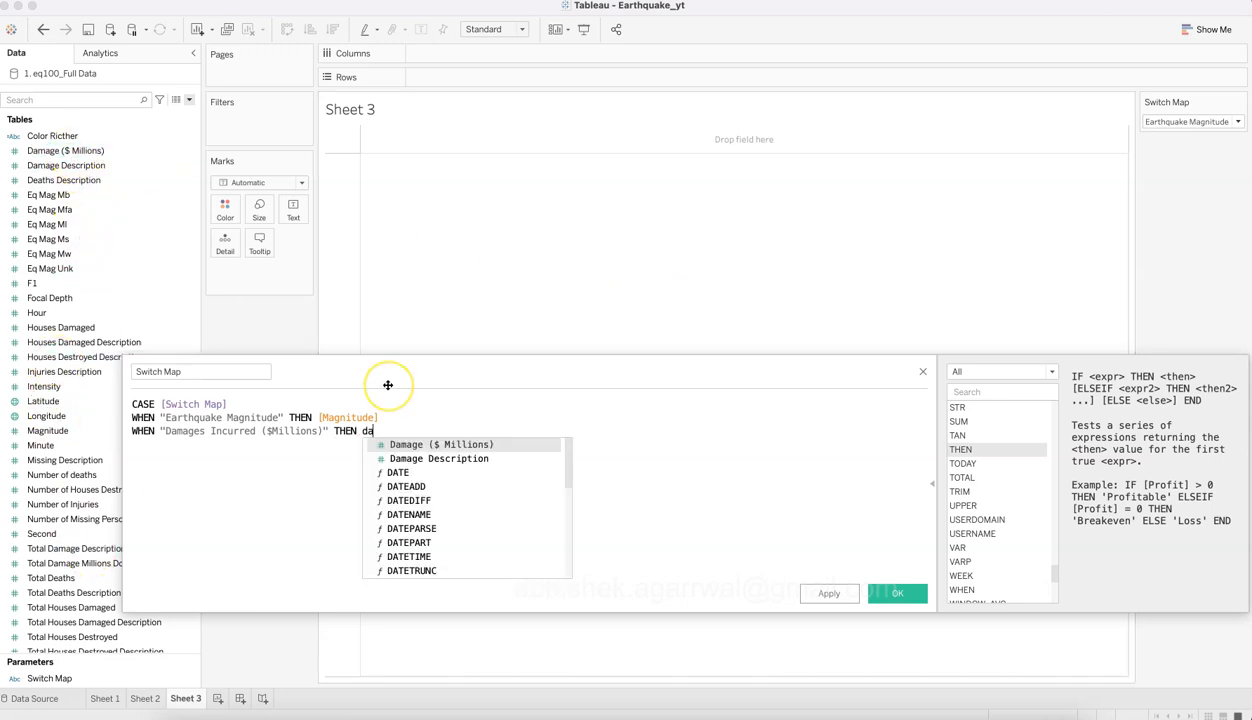
key("Return")
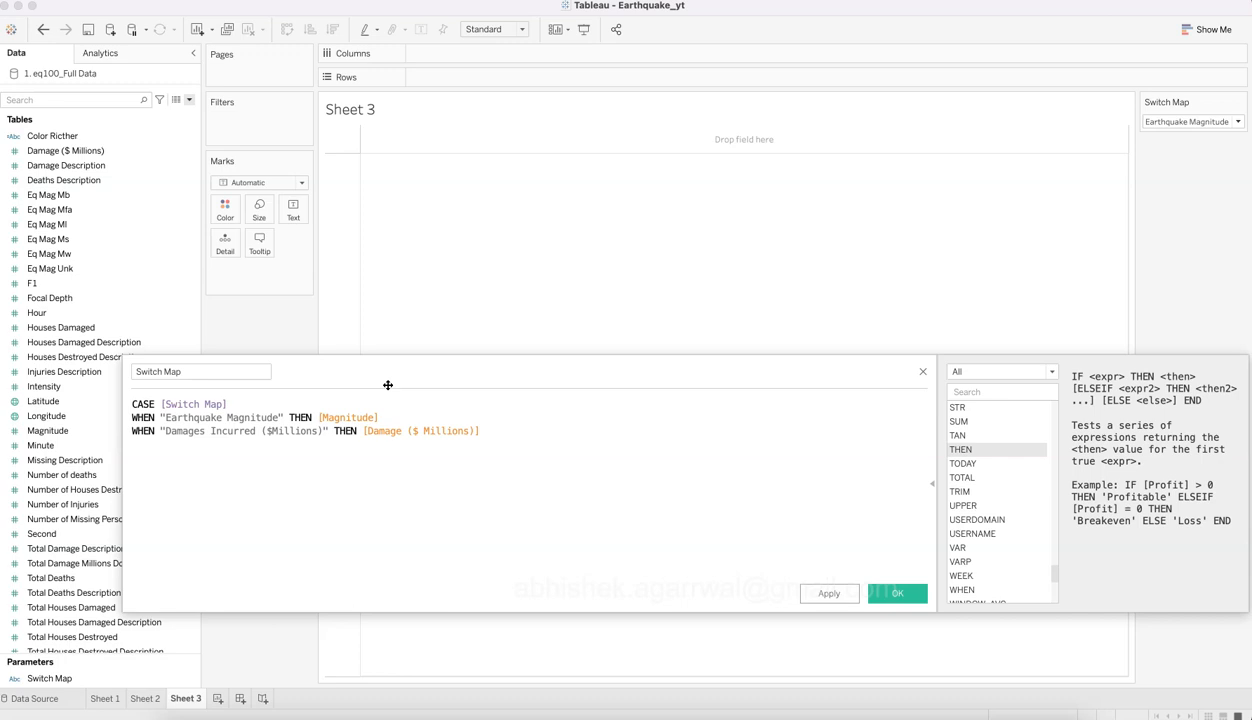
Step: Add the line WHEN "Number of Deaths" THEN [Number of deaths] to the formula
key("Return")
type("whe")
key("Return")
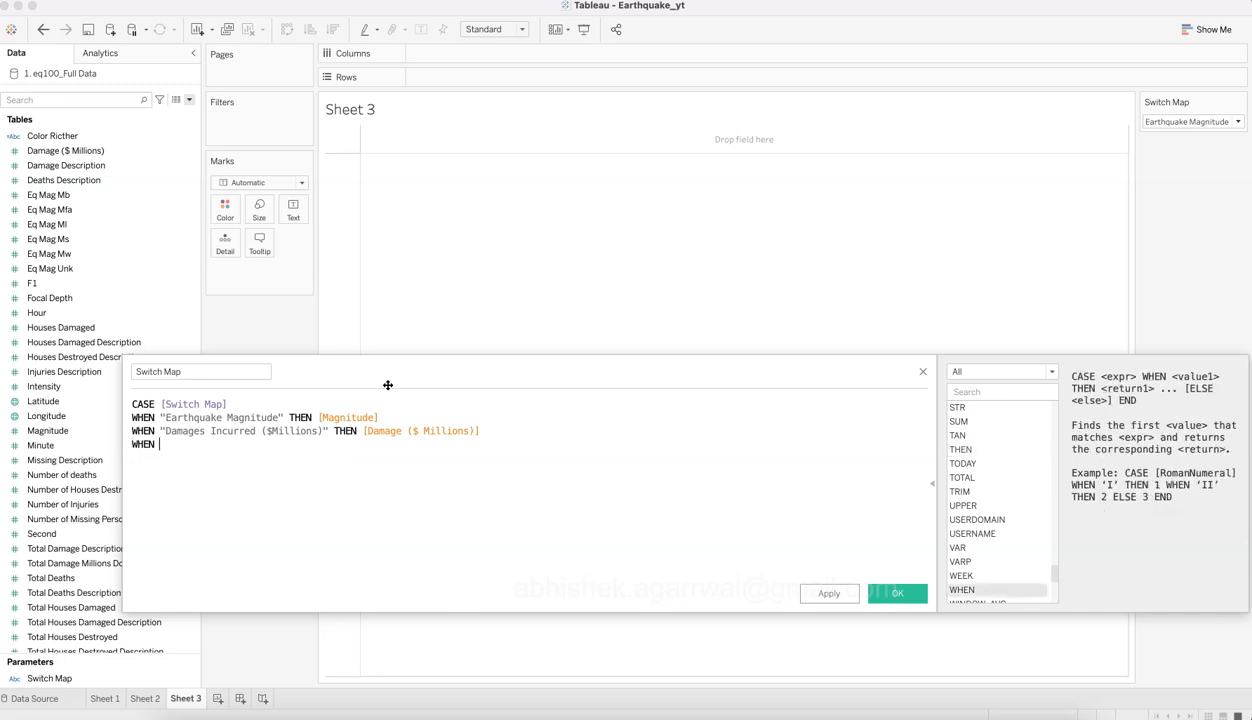
type("\"Number of Deaths\" THEN numb")
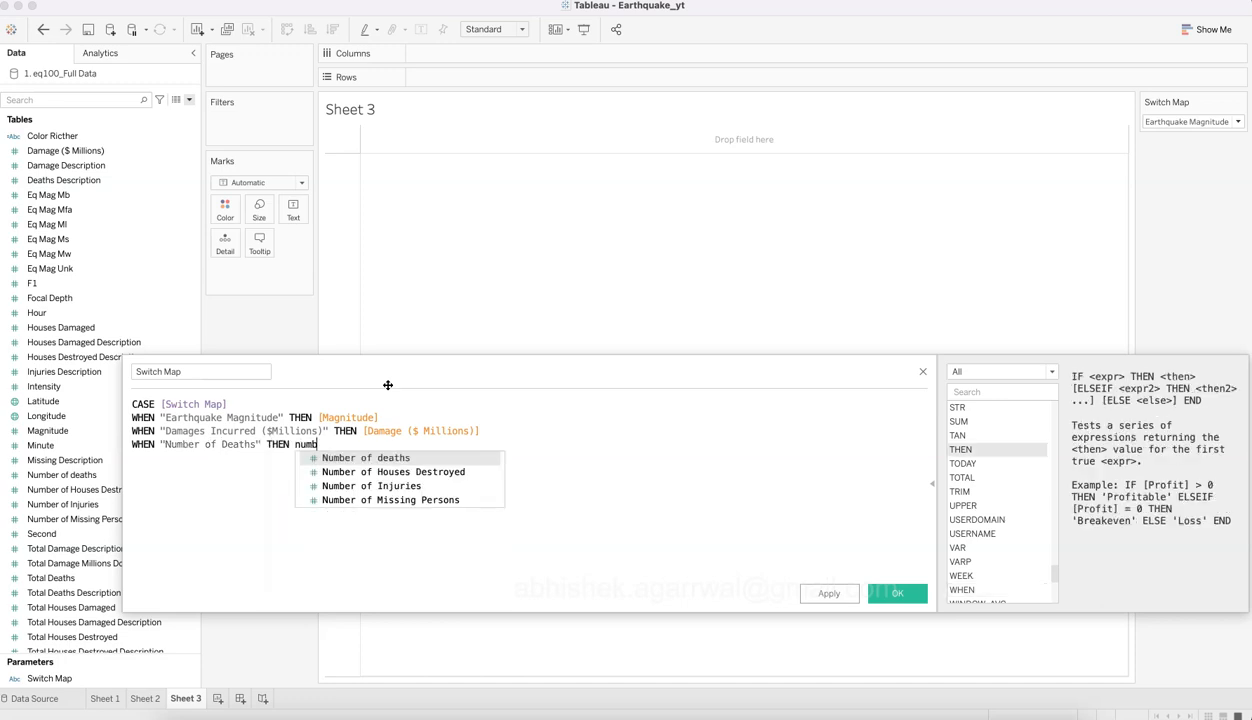
key("Return")
Step: Add the line WHEN "Number of Houses Destroyed" THEN [Number of Houses Destroyed] to the formula
key("Return")
type("WHEN")
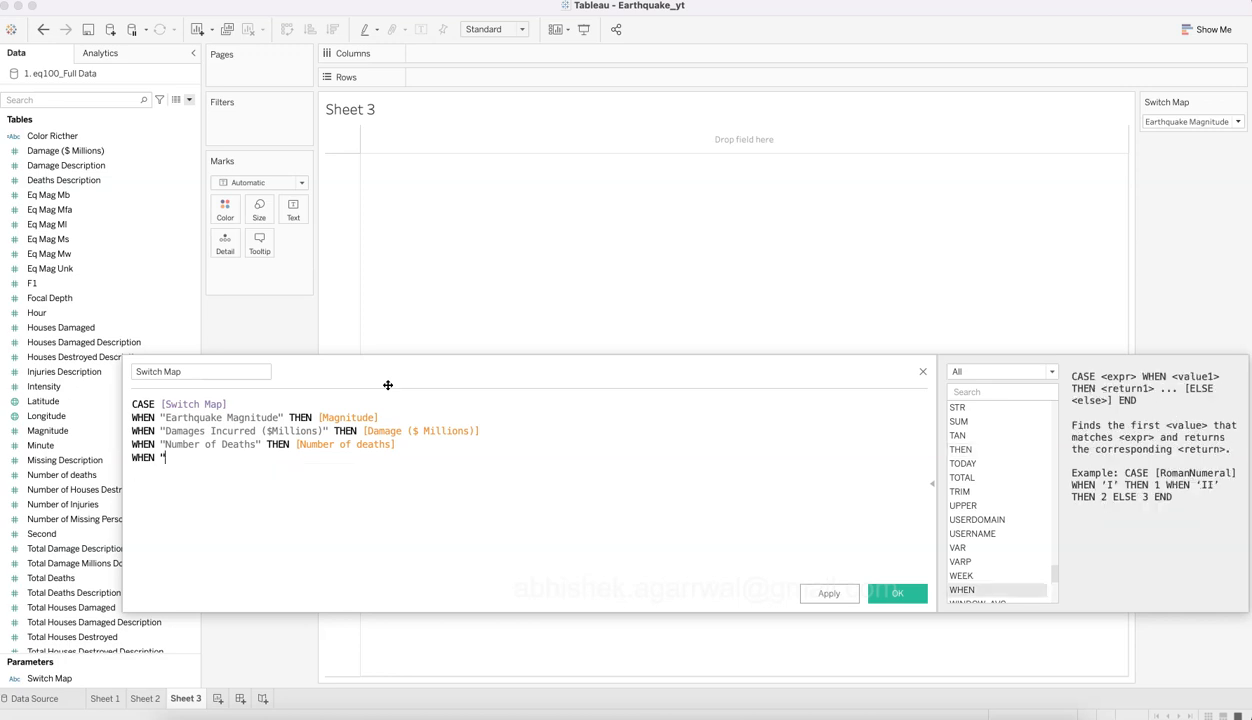
type(" \"Number")
type(" of houses")
type("ouse")
type("s Destroyed\" THEN")
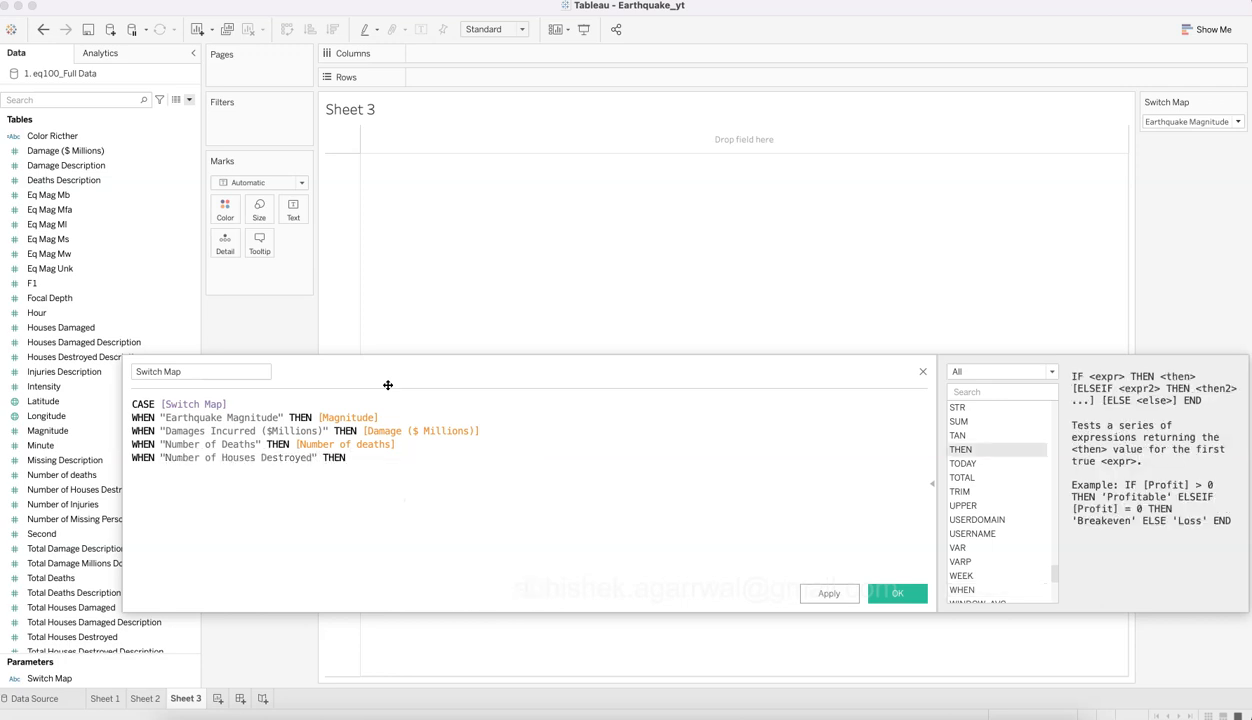
type(" num")
key("Down")
key("Return")
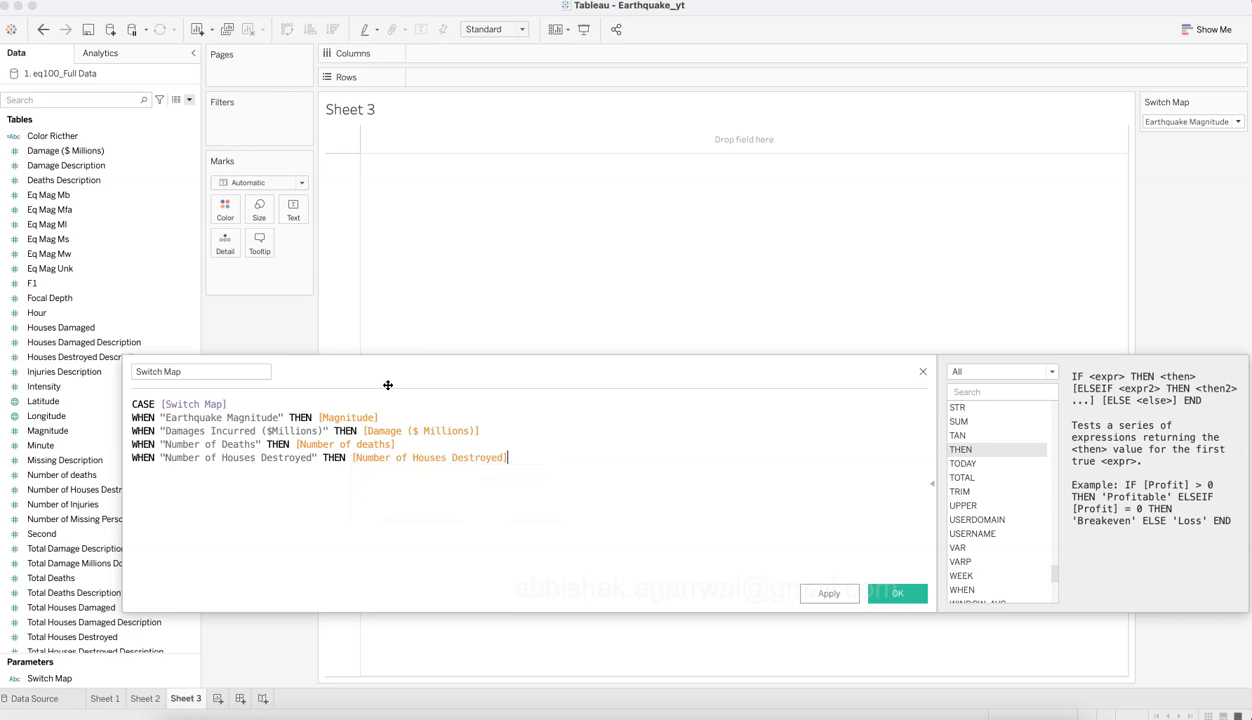
Step: Add the line WHEN "Number of Injuries" THEN [Number of Injuries] to the Switch Map formula
type("wh")
key("Return")
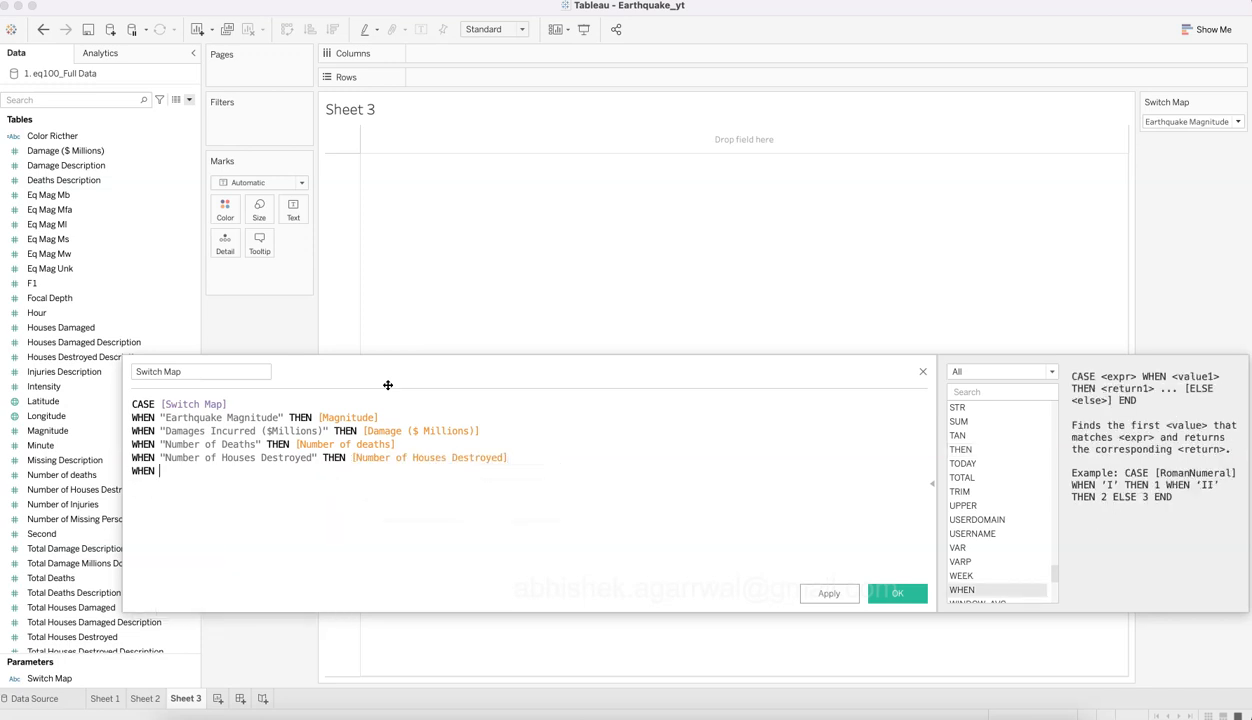
type("\"Nu")
type("mber of Injuries\"")
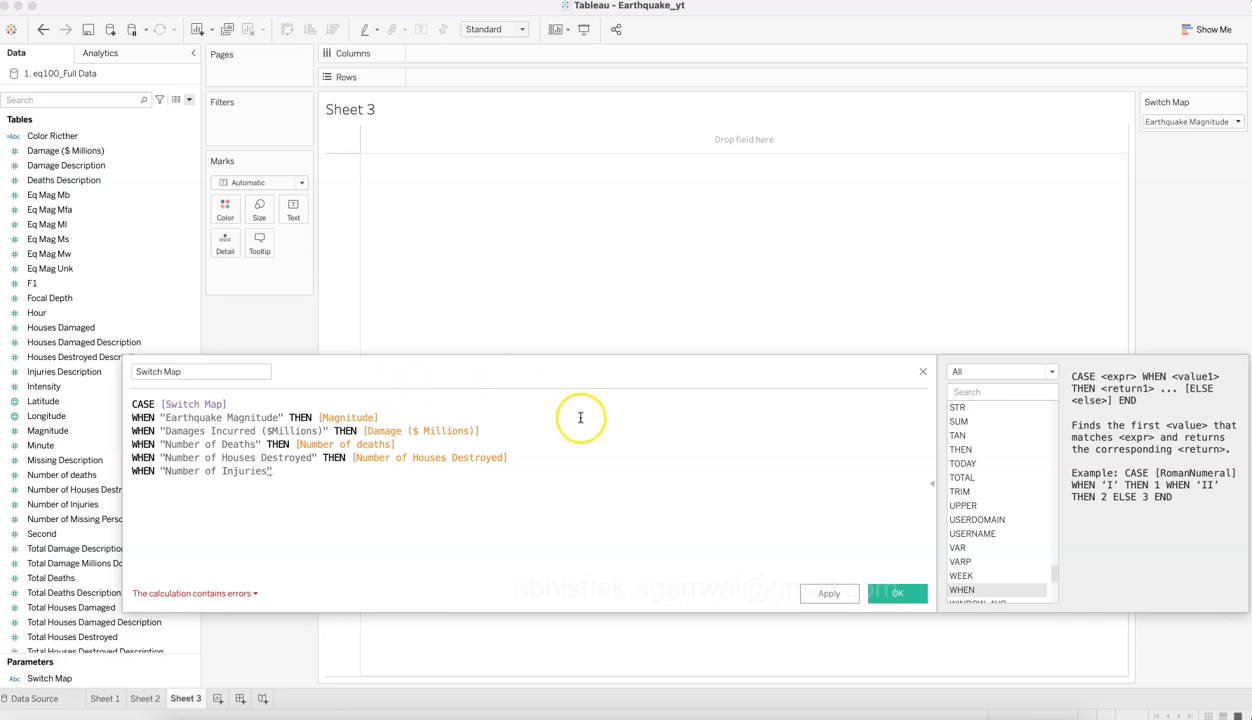
type(" THEN")
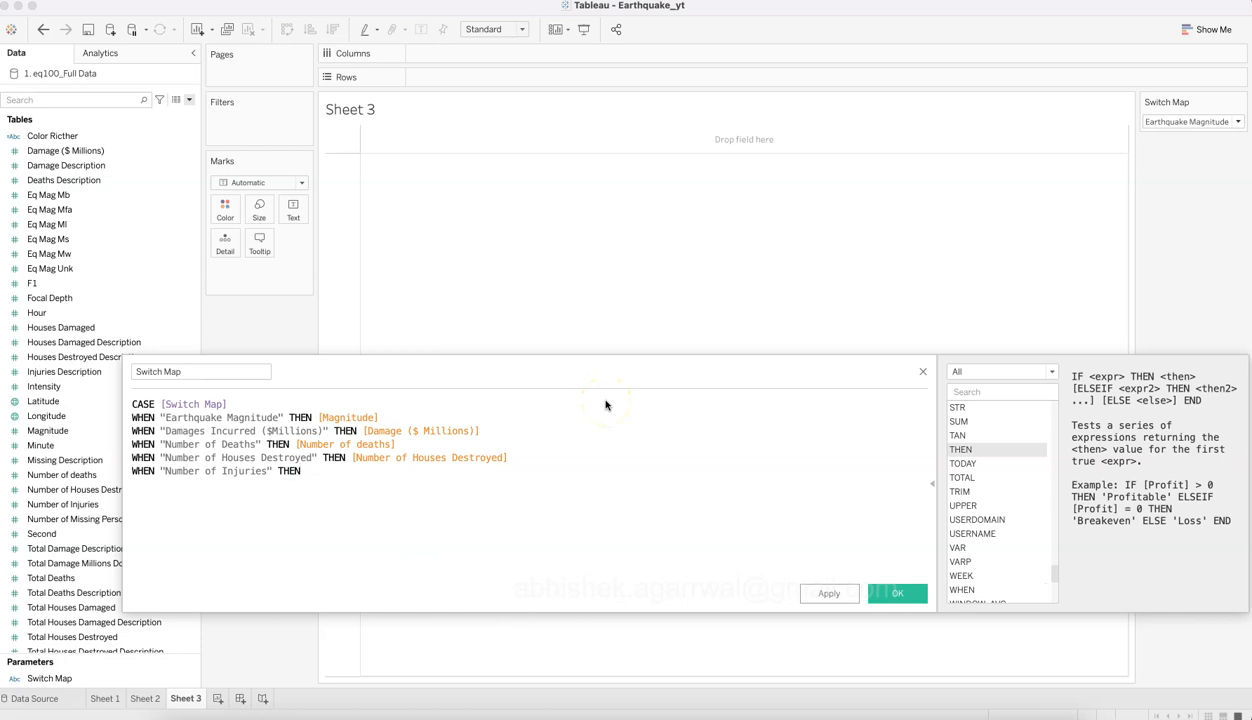
type(" num")
key("Down")
key("Down")
key("Return")
Step: Add the line WHEN "Number of Missing Persons" THEN [Number of Missing Persons] to the formula
key("Return")
type("whe")
key("Return")
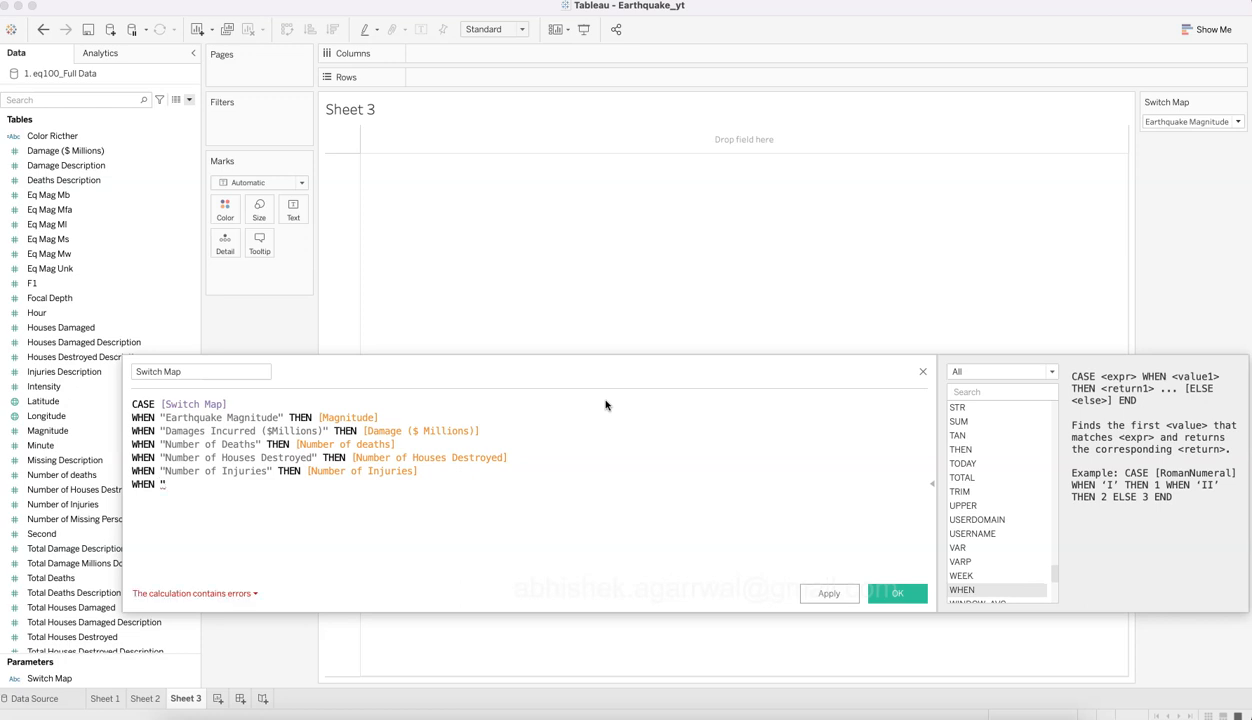
type("\"Number of Mis")
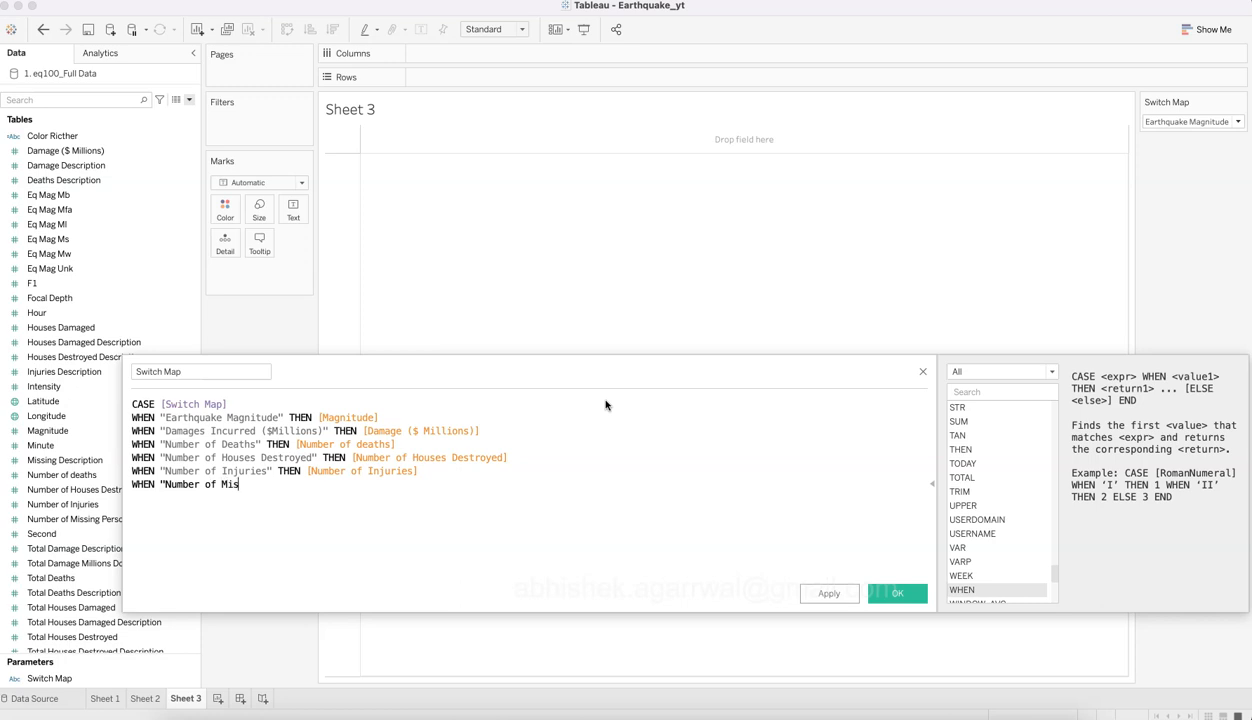
type("sing Person\" THEN ")
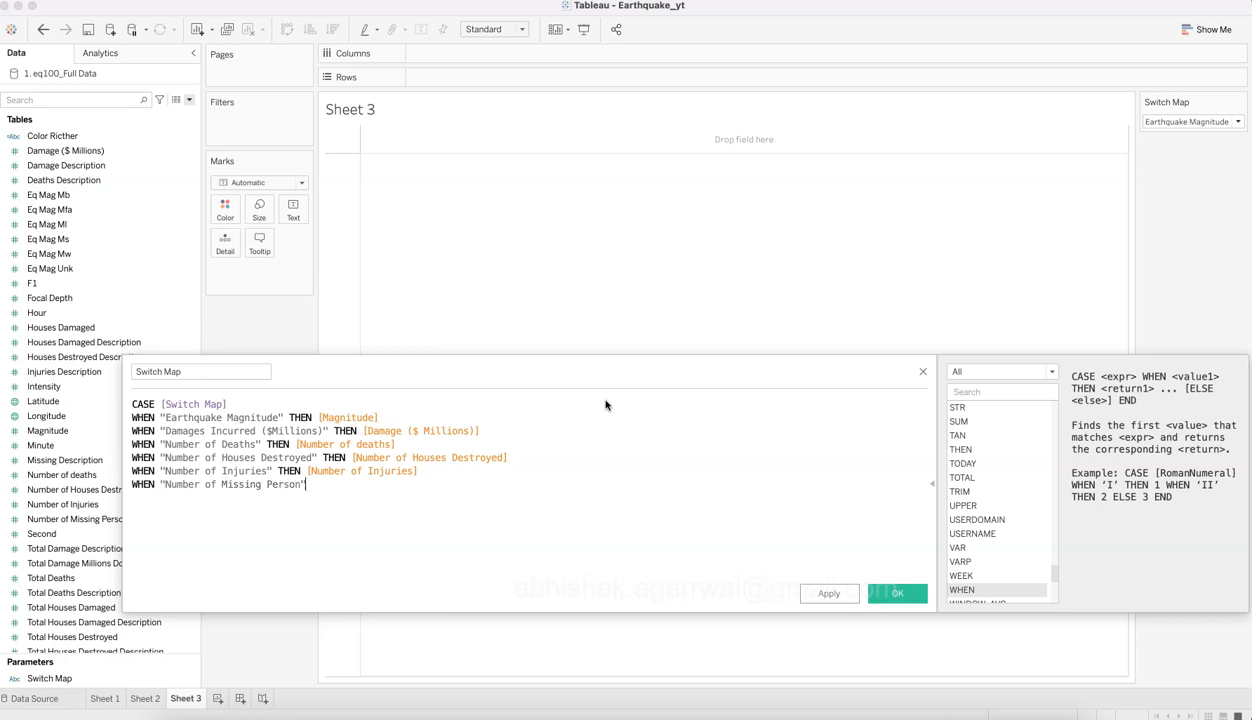
type("number")
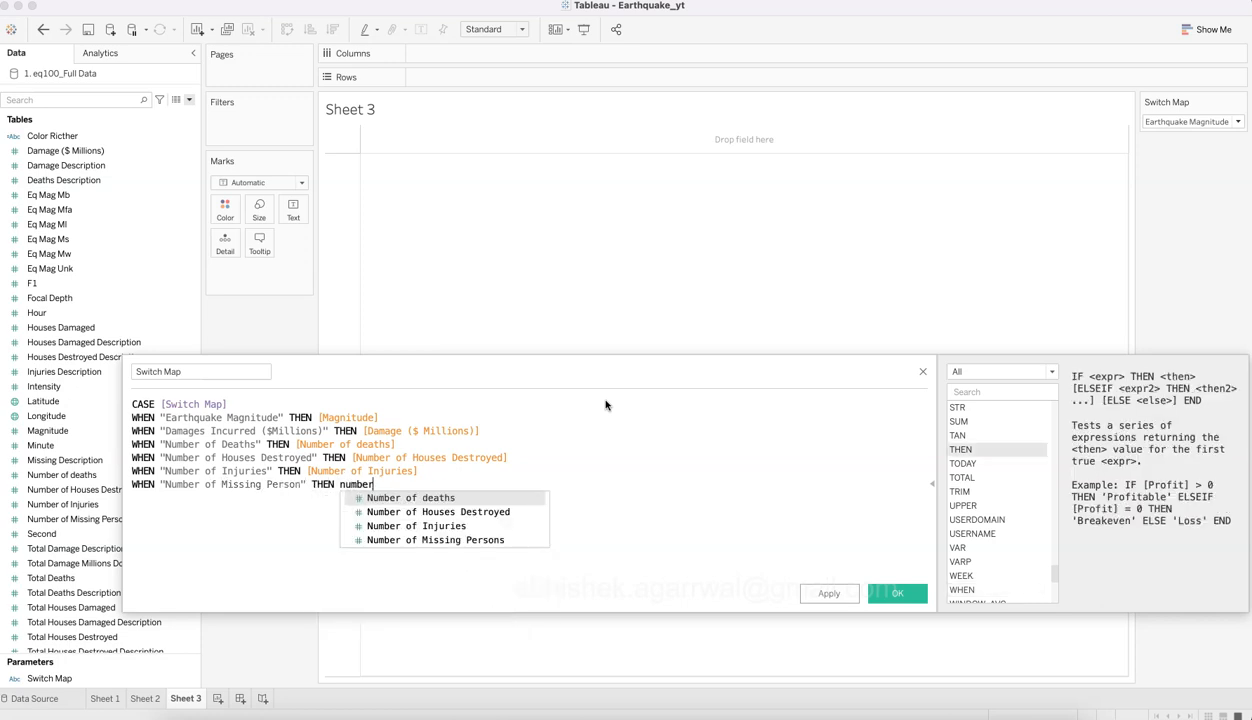
key("Down")
key("Down")
key("Down")
key("Return")
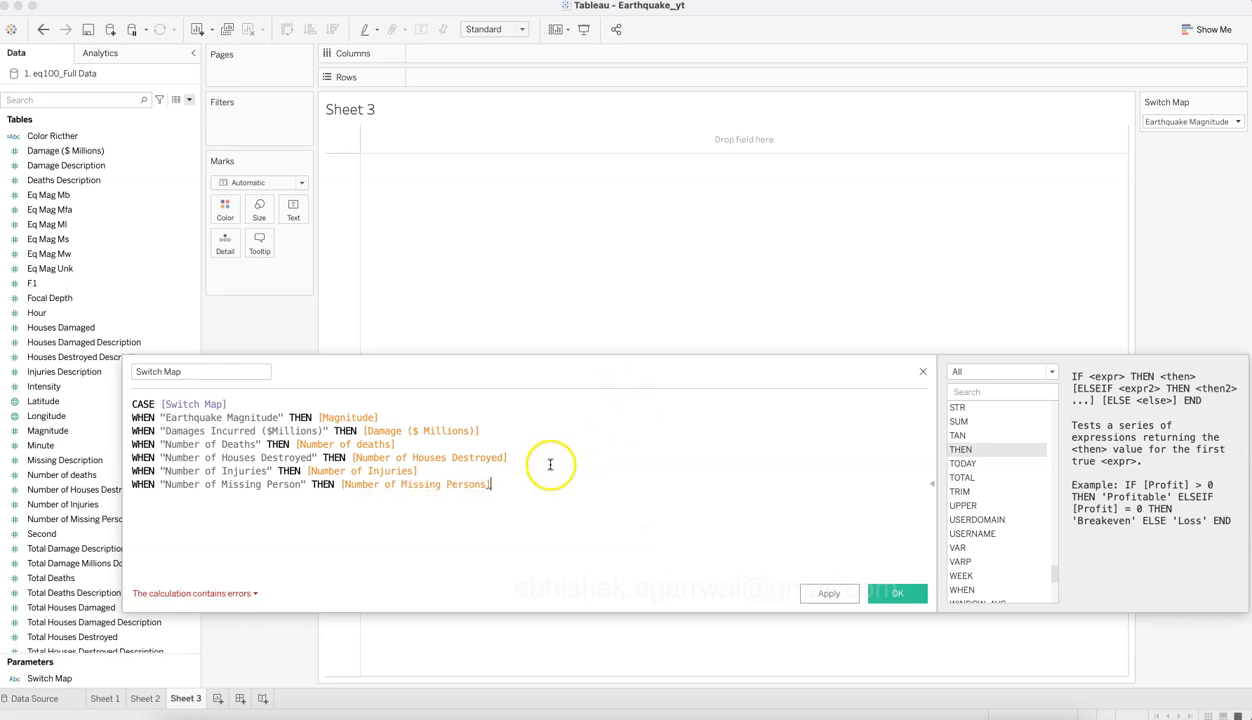
left_click(301, 484)
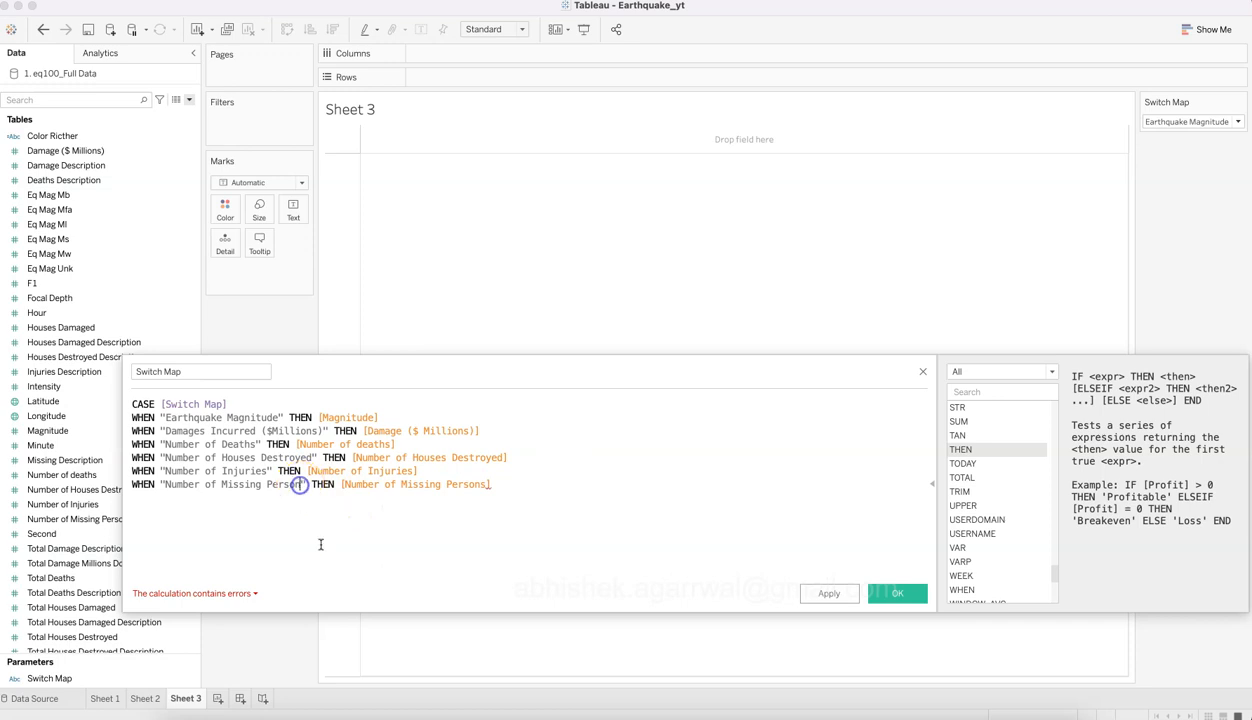
type("s")
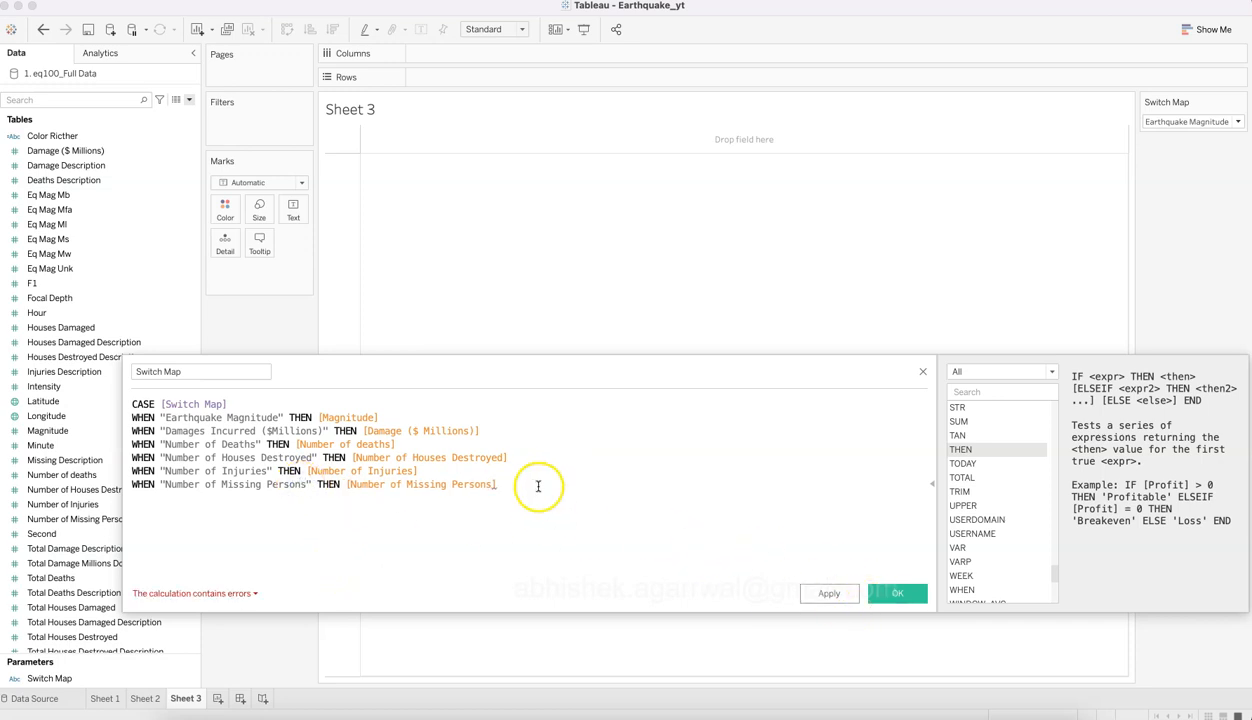
Step: Close the CASE formula with END and save the Switch Map calculation
key("Return")
type("e")
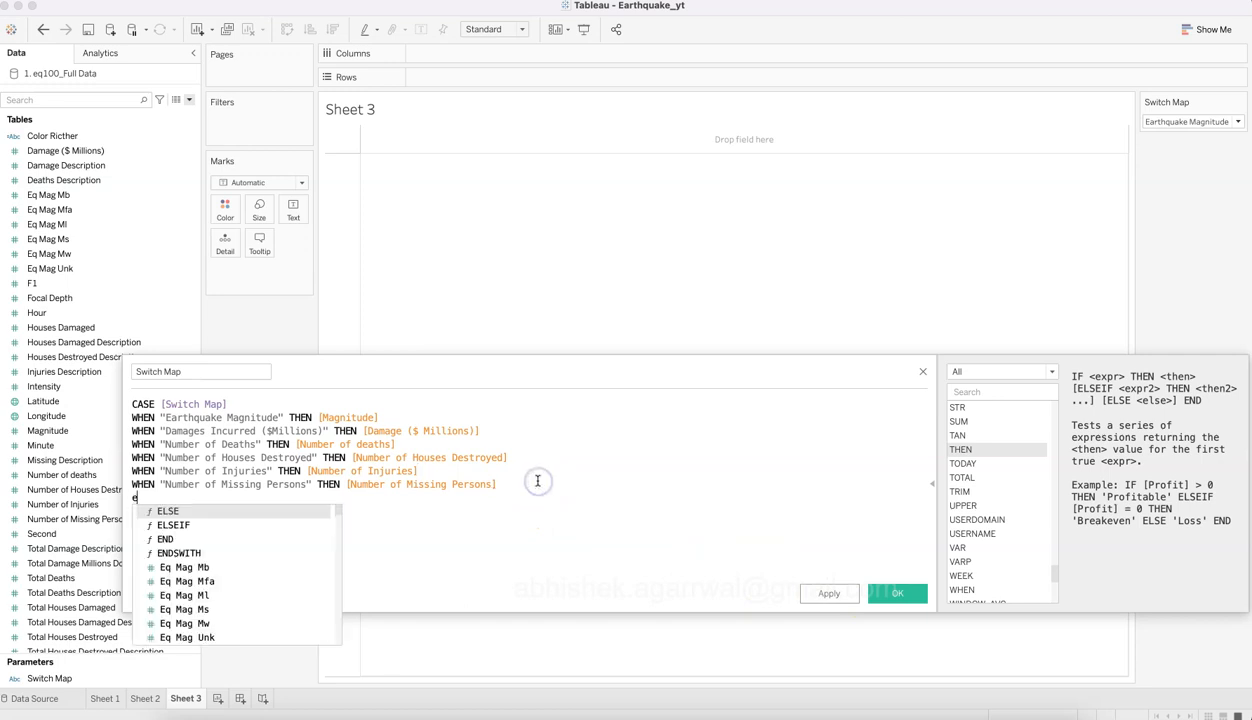
type("n")
key("Return")
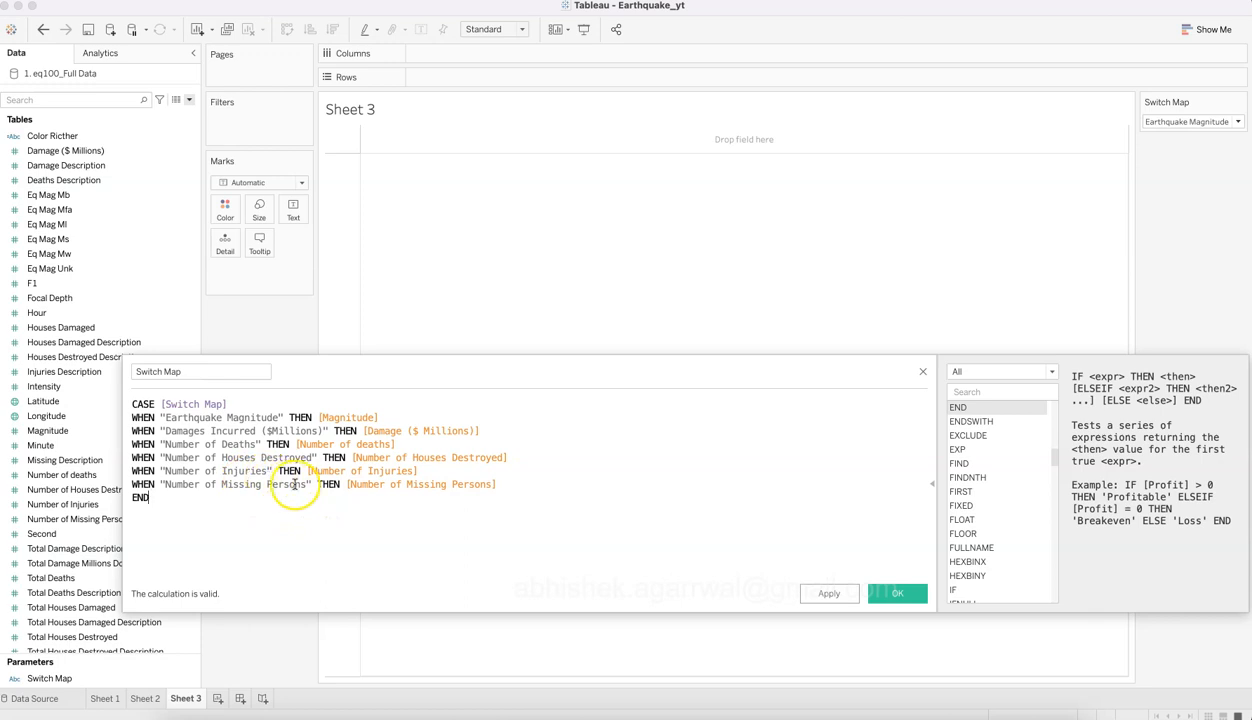
left_click(886, 592)
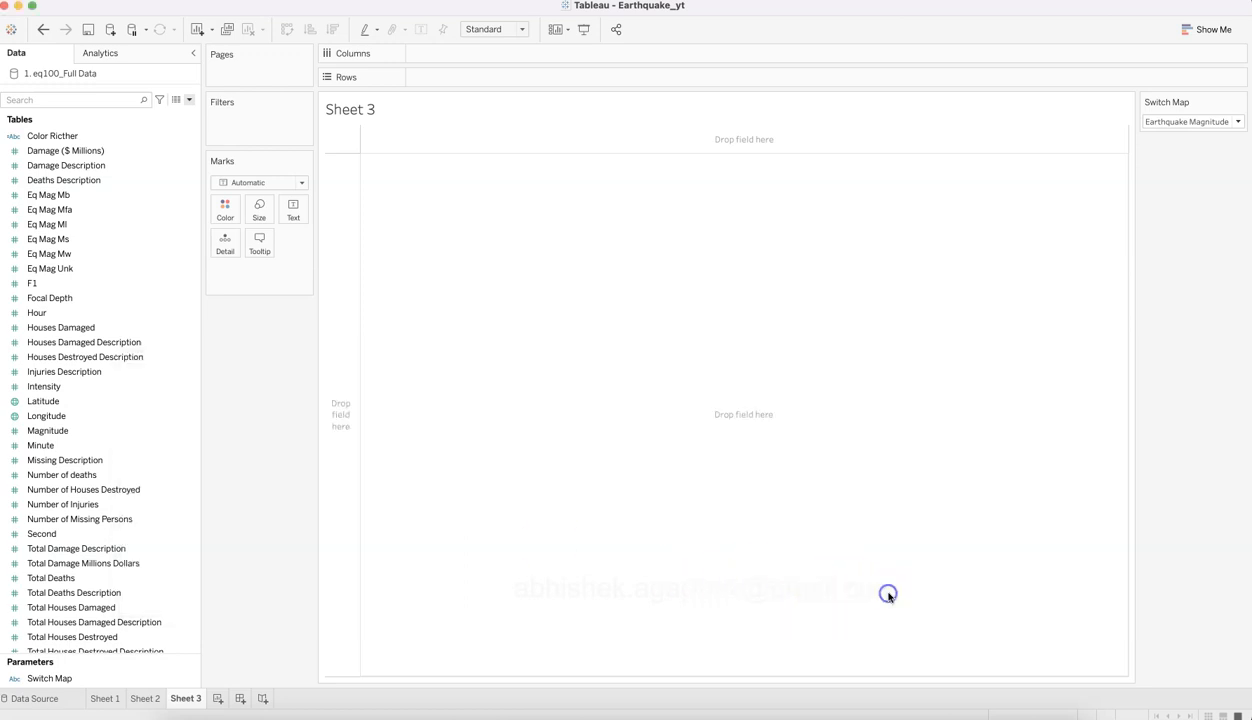
Step: Check the parameter's value list and change the missing-persons text in the Switch Map calculation to "Number of Missing Person", saving the edit
left_click(1195, 123)
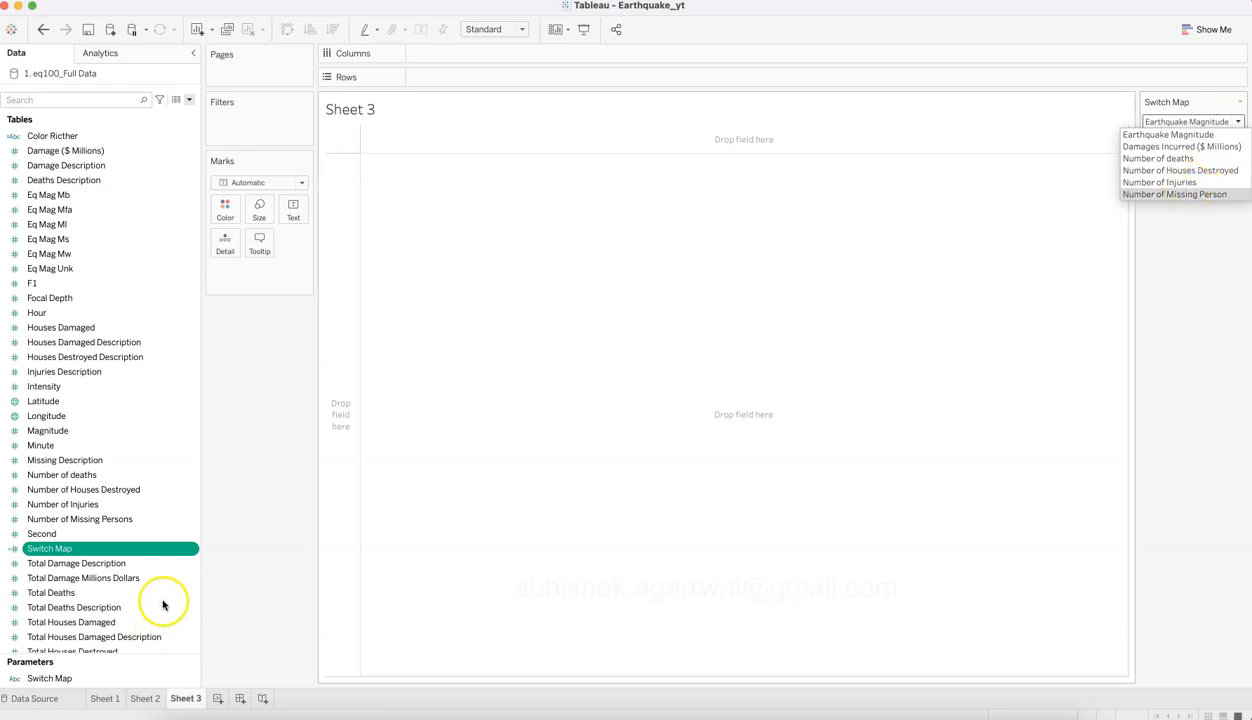
left_click(193, 552)
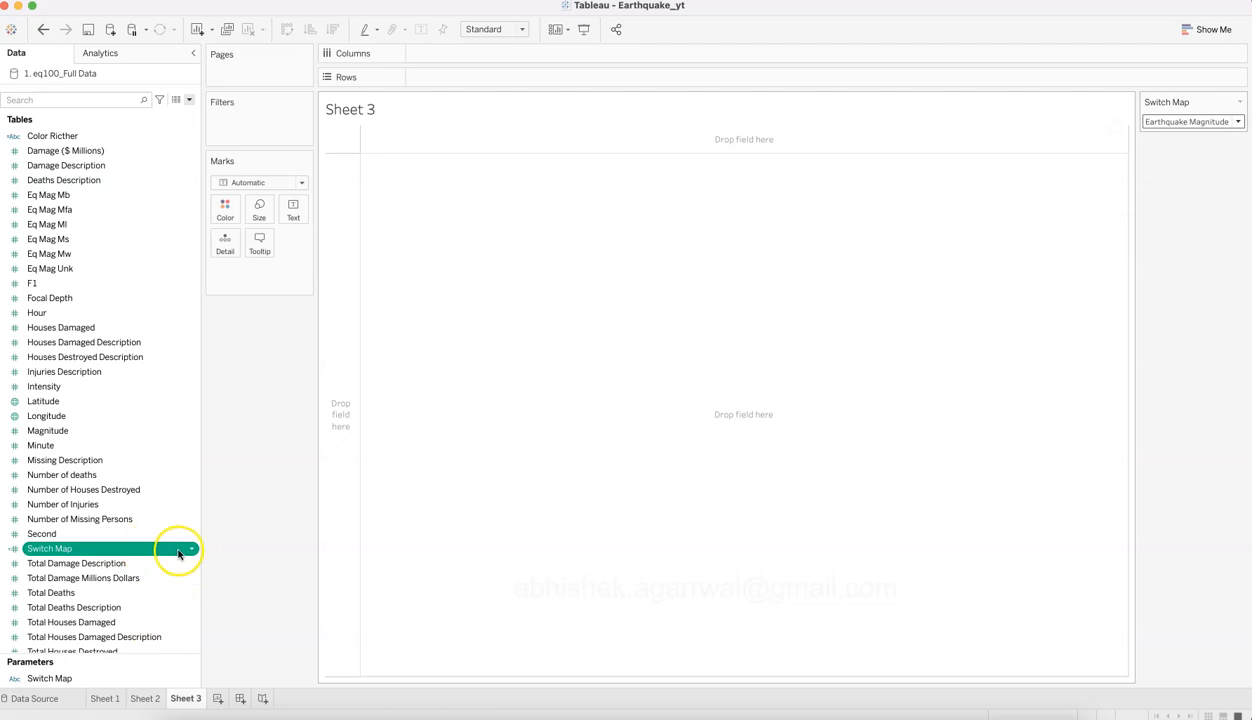
left_click(190, 551)
left_click(233, 328)
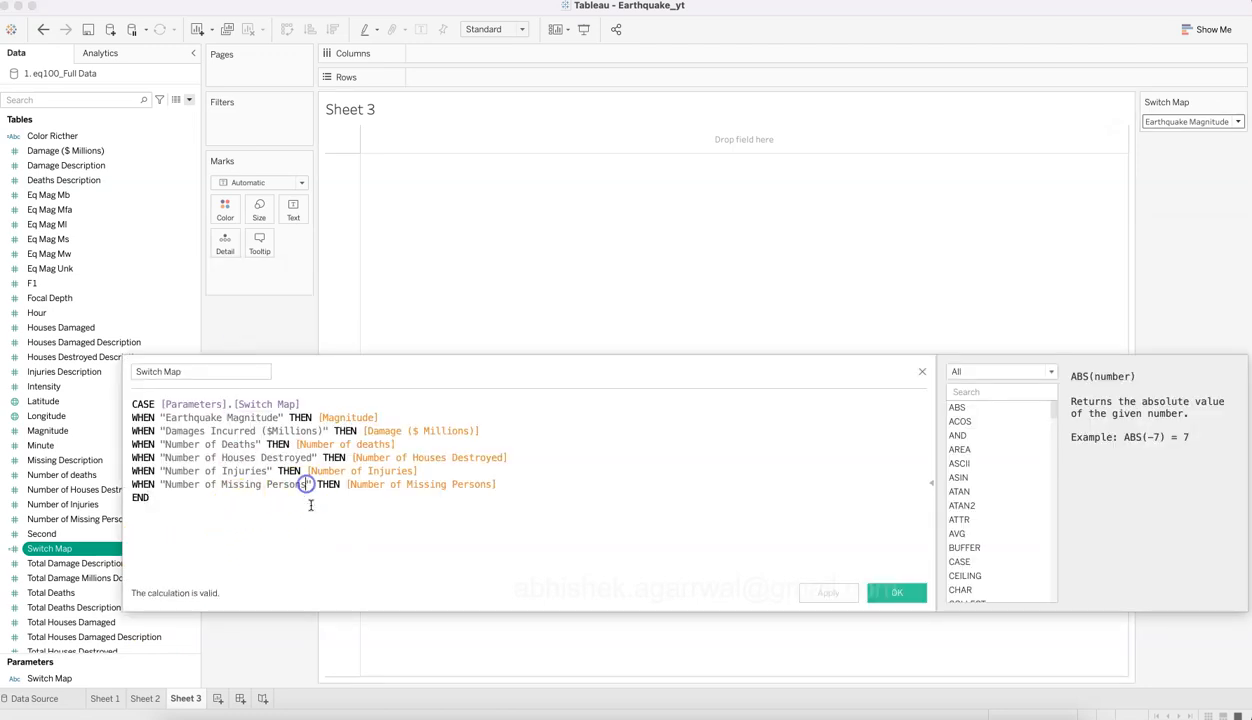
key("BackSpace")
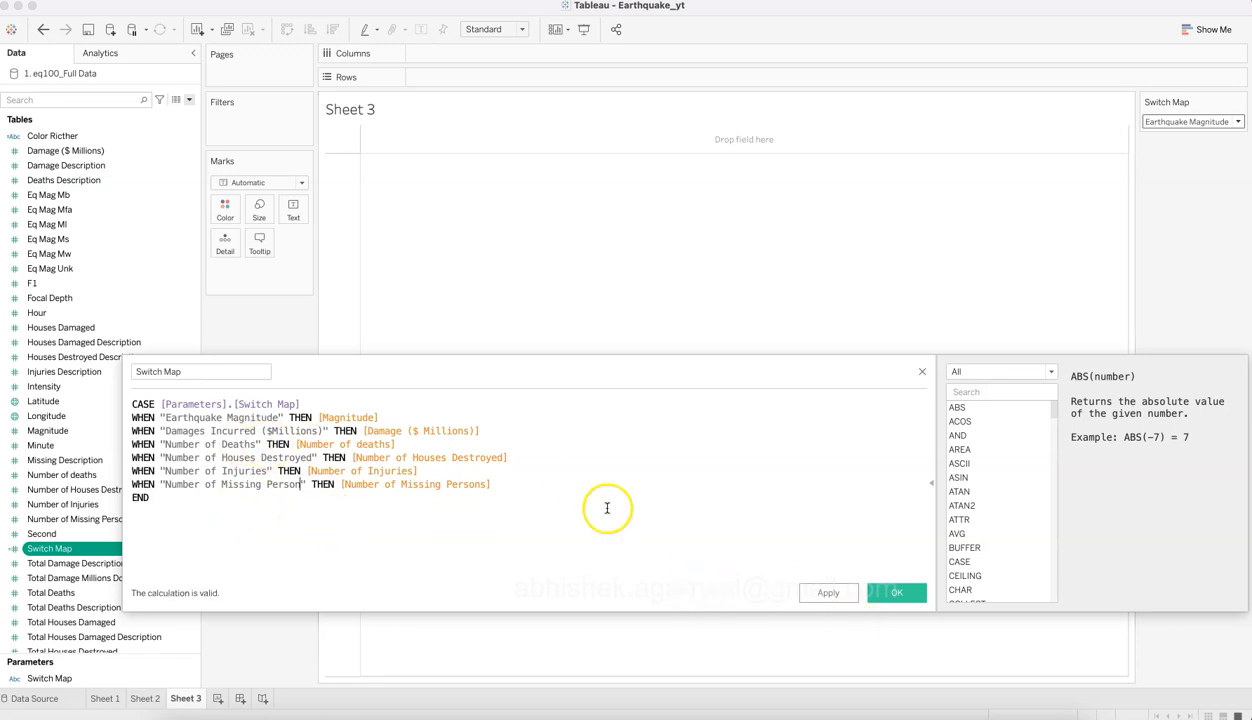
left_click(894, 592)
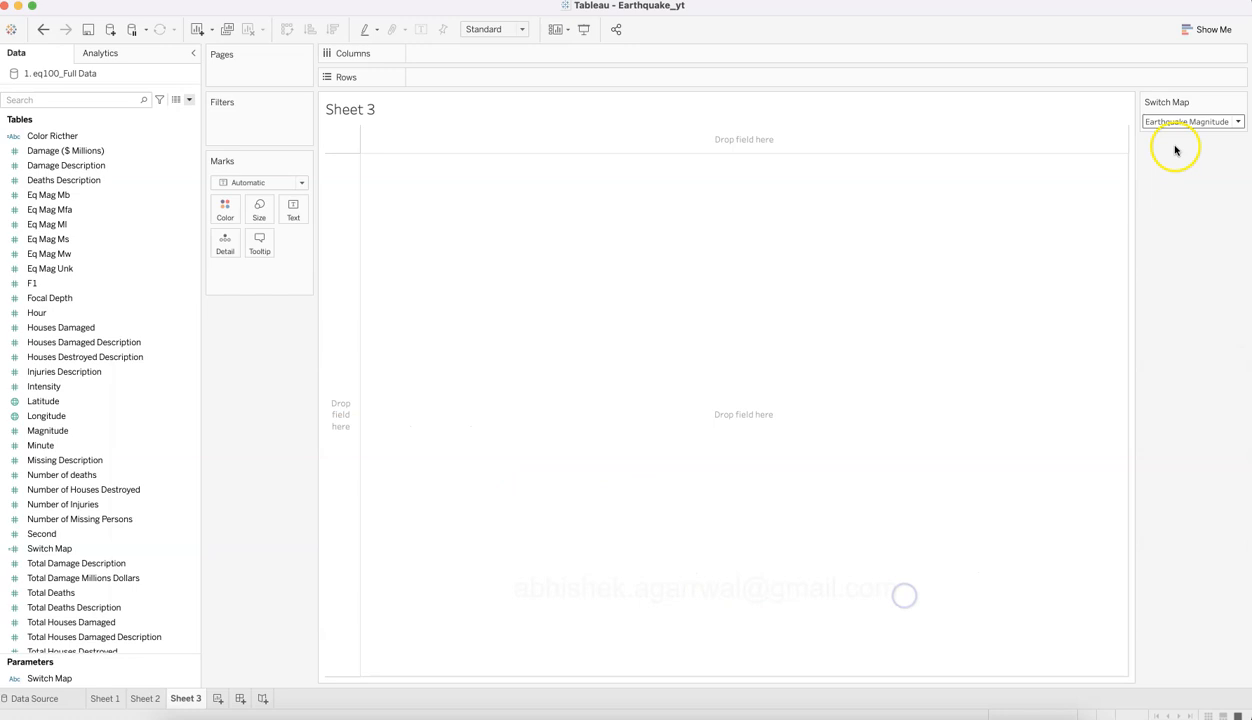
Step: Reopen the Switch Map calculation and change its deaths text to "Number of deaths" to match the parameter's value
left_click(1183, 122)
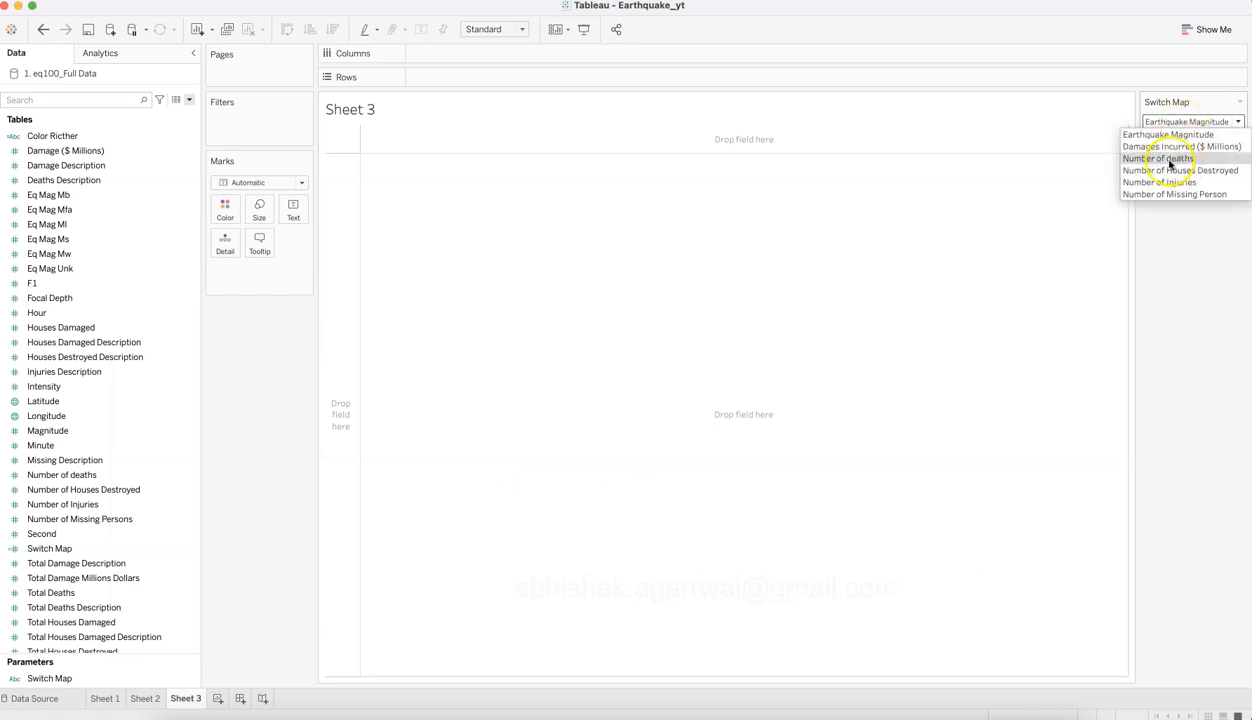
left_click(118, 549)
left_click(190, 549)
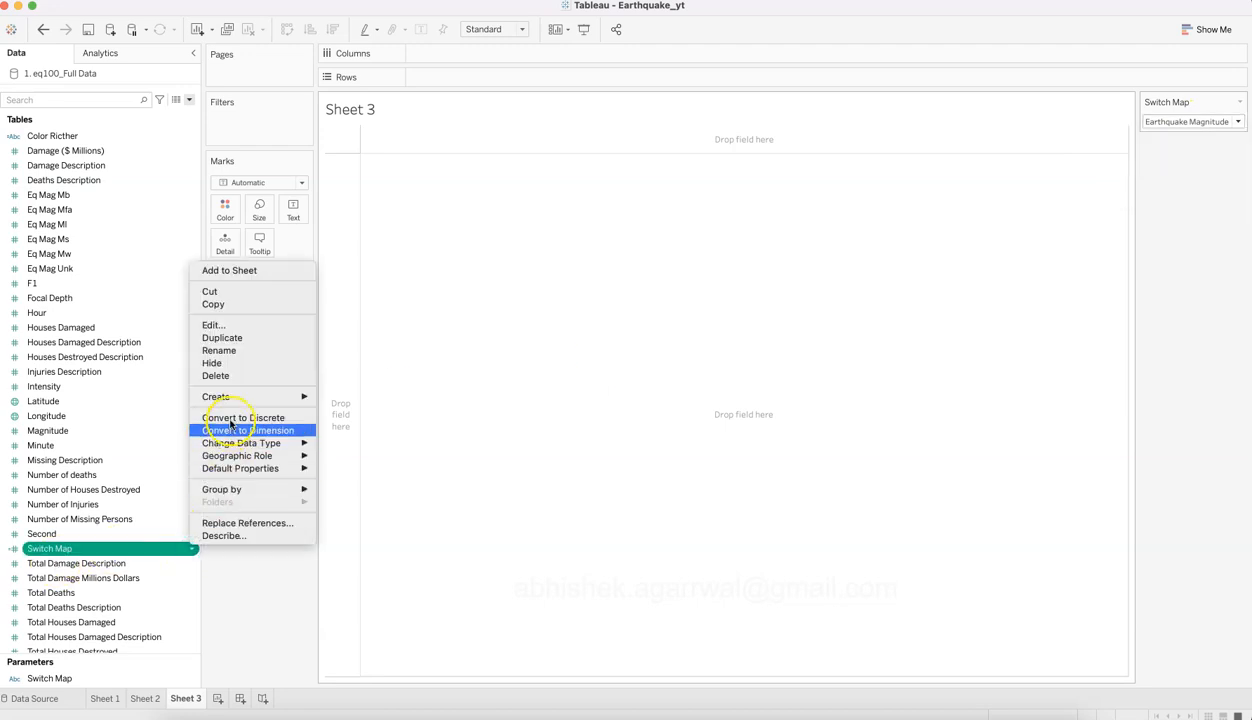
left_click(249, 325)
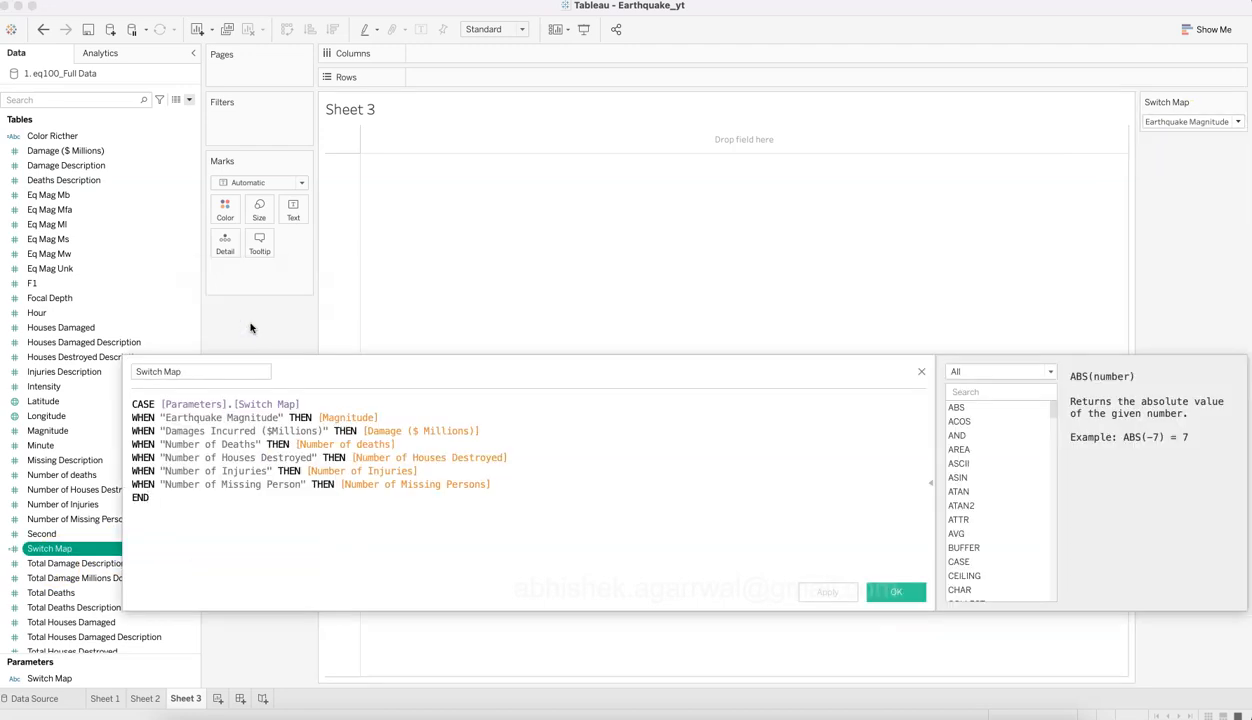
left_click_drag(228, 444, 222, 444)
type("d")
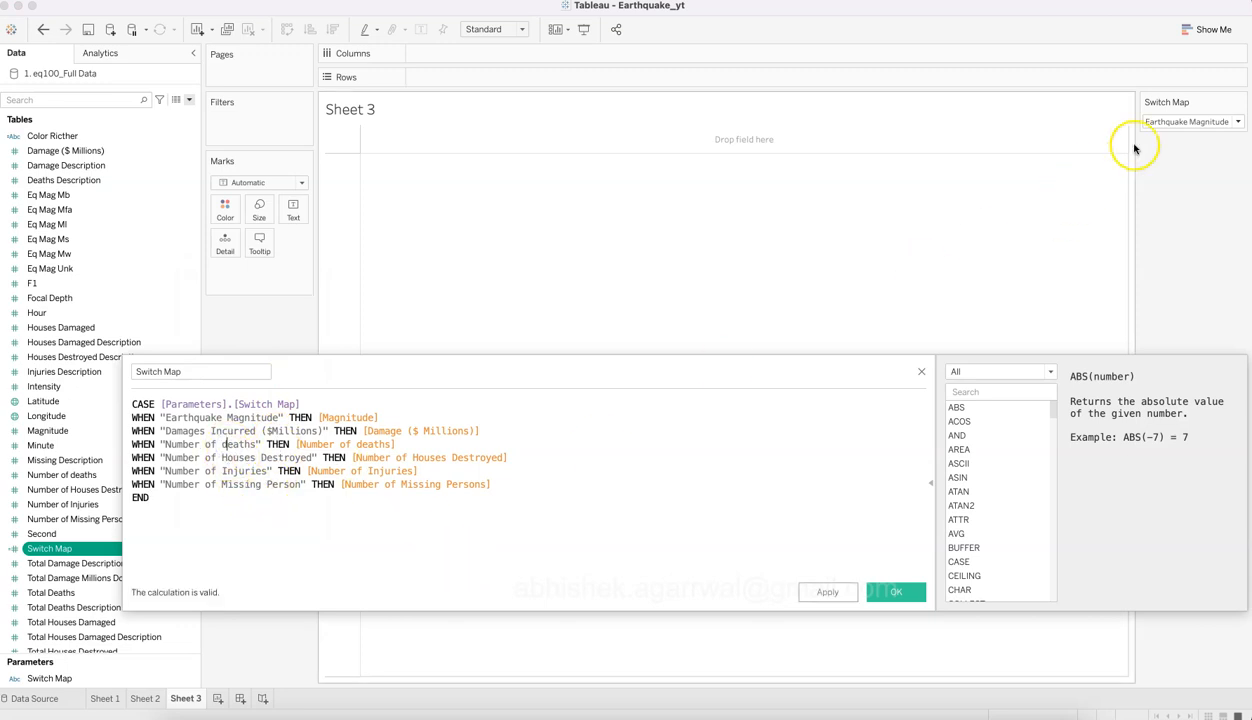
Step: Change the damages text to "Damages Incurred ($ Millions)", check the remaining values against the parameter list and save the calculation
left_click(1188, 122)
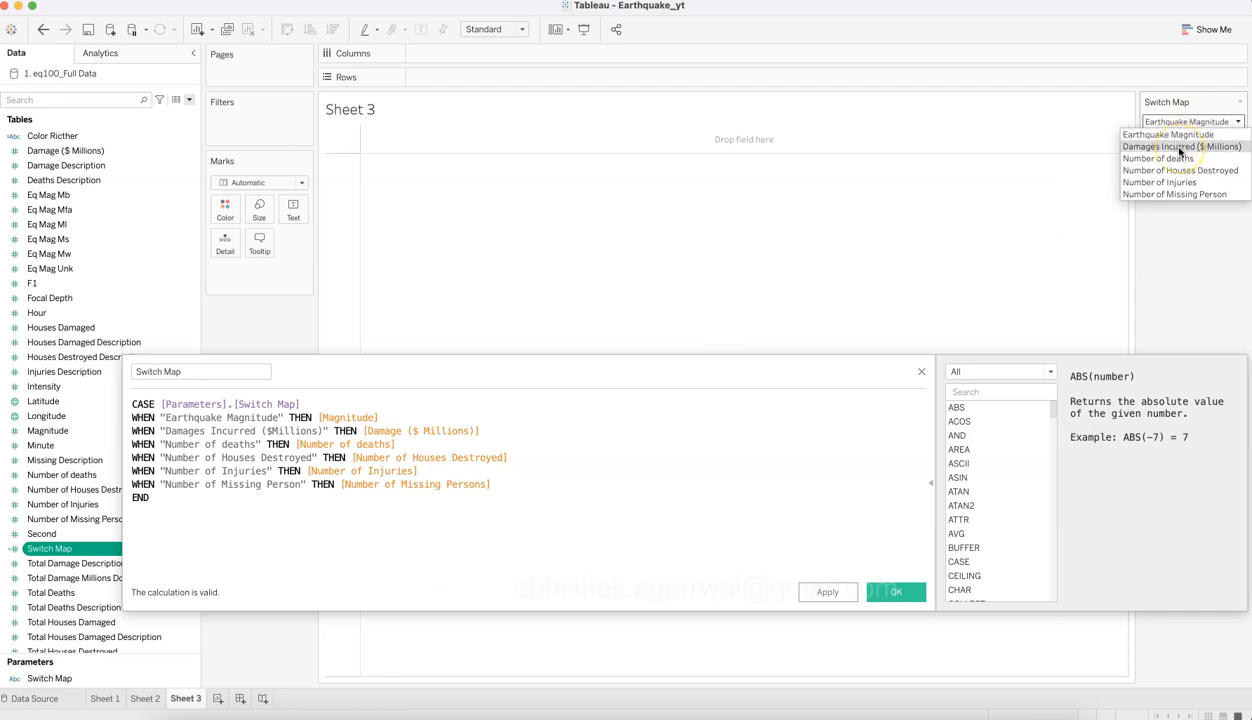
left_click(1207, 148)
left_click(270, 430)
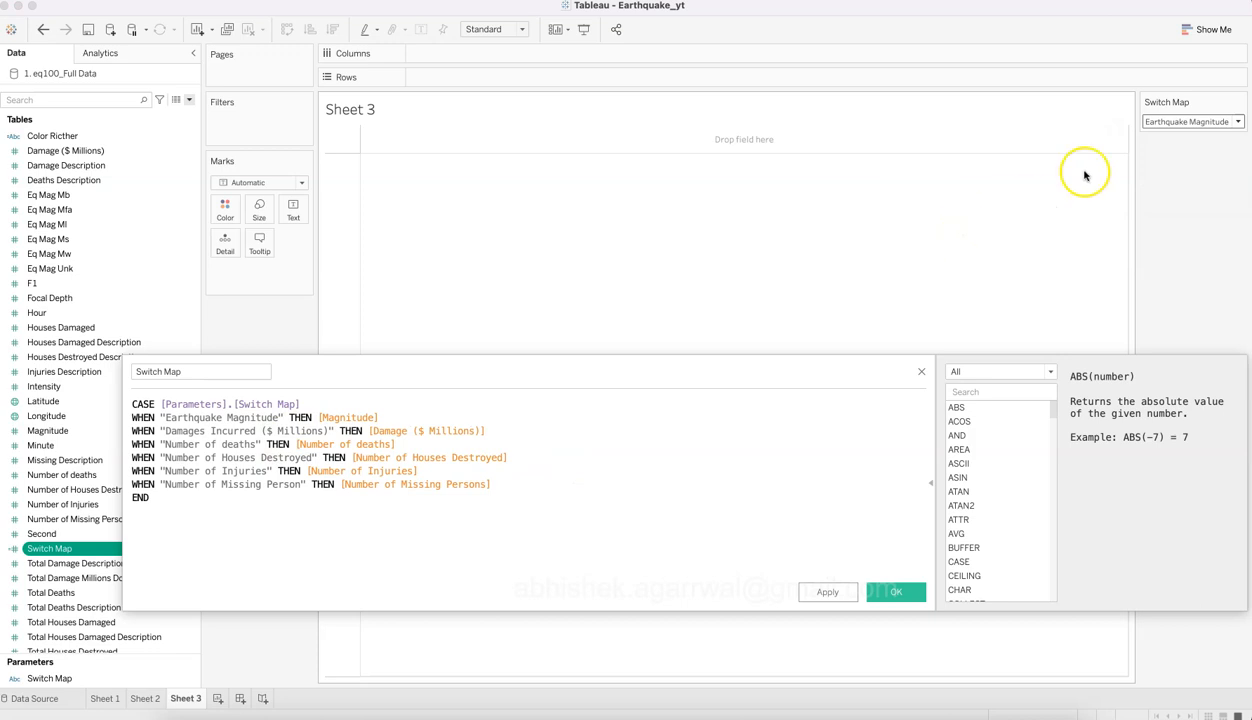
left_click(1173, 123)
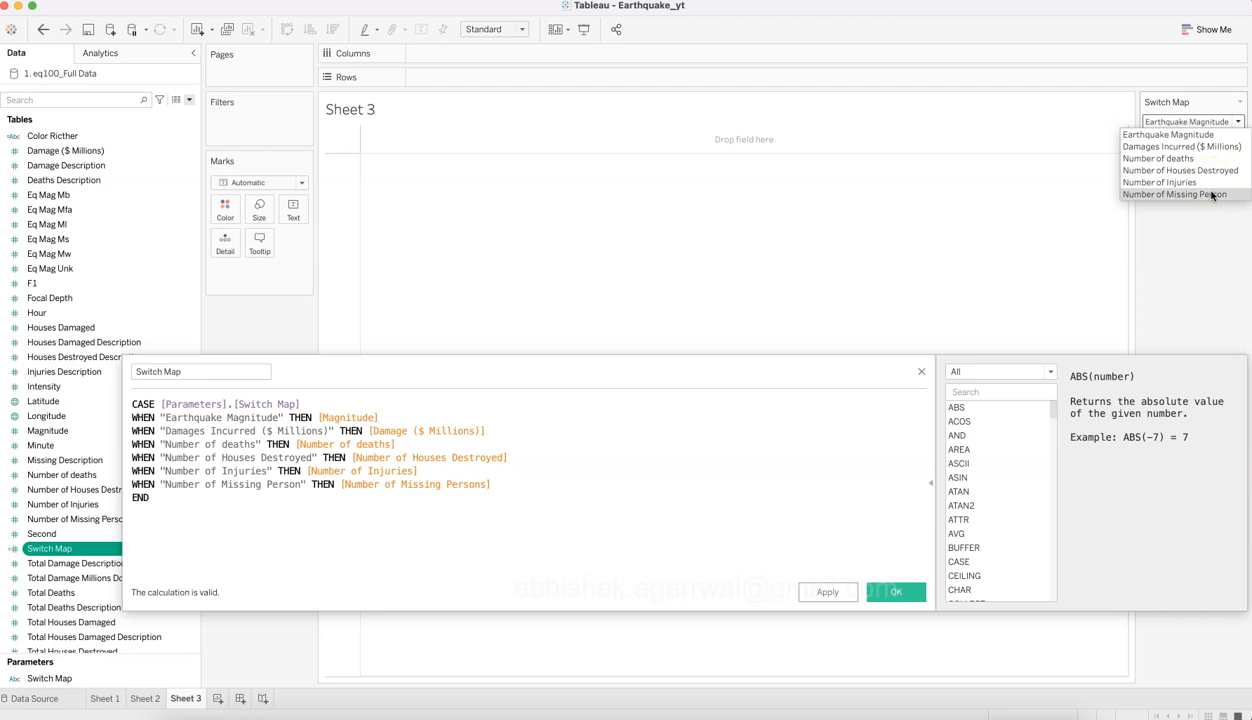
left_click(897, 592)
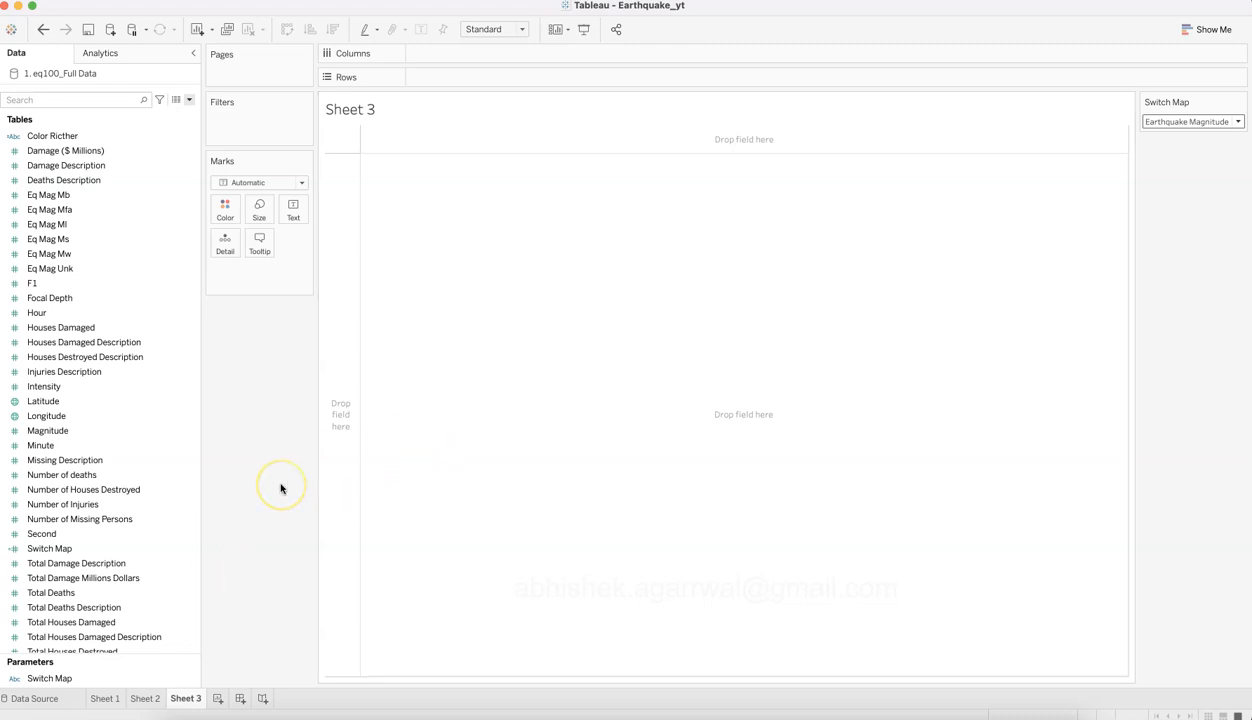
Step: Select the Country and Switch Map fields together and build a symbol map from them on Sheet 3
left_click(176, 577)
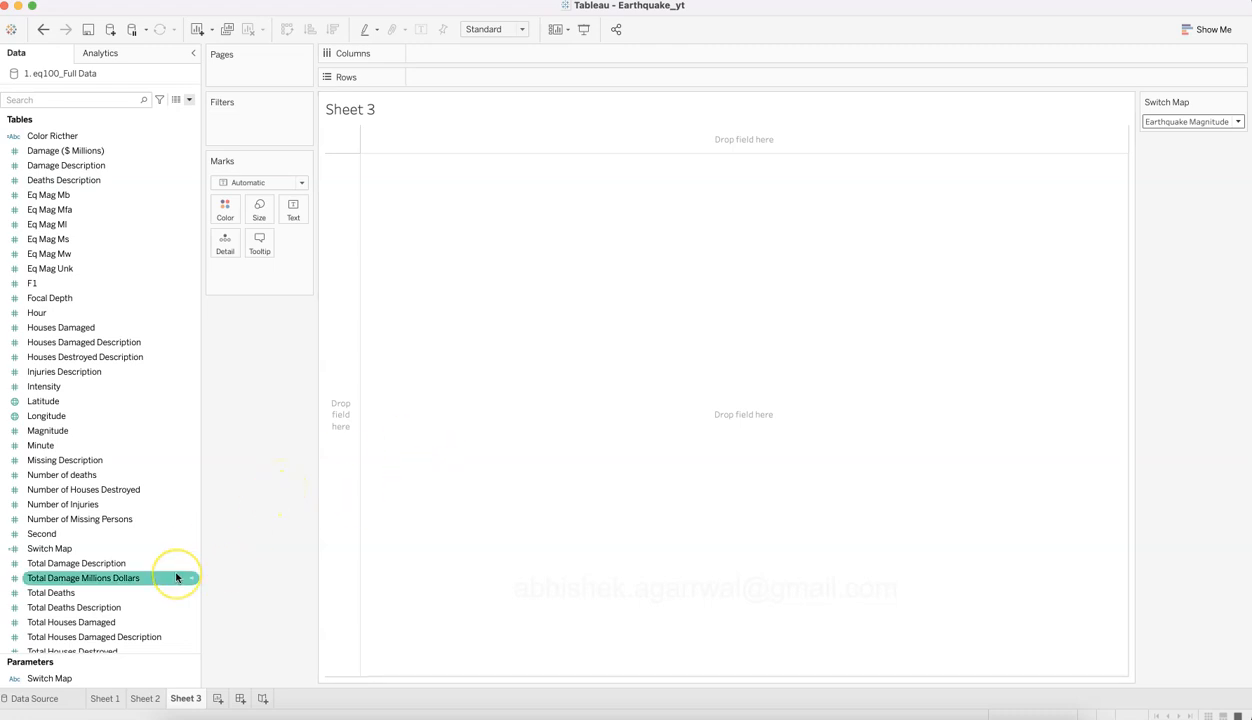
scroll(176, 577, "up", 5)
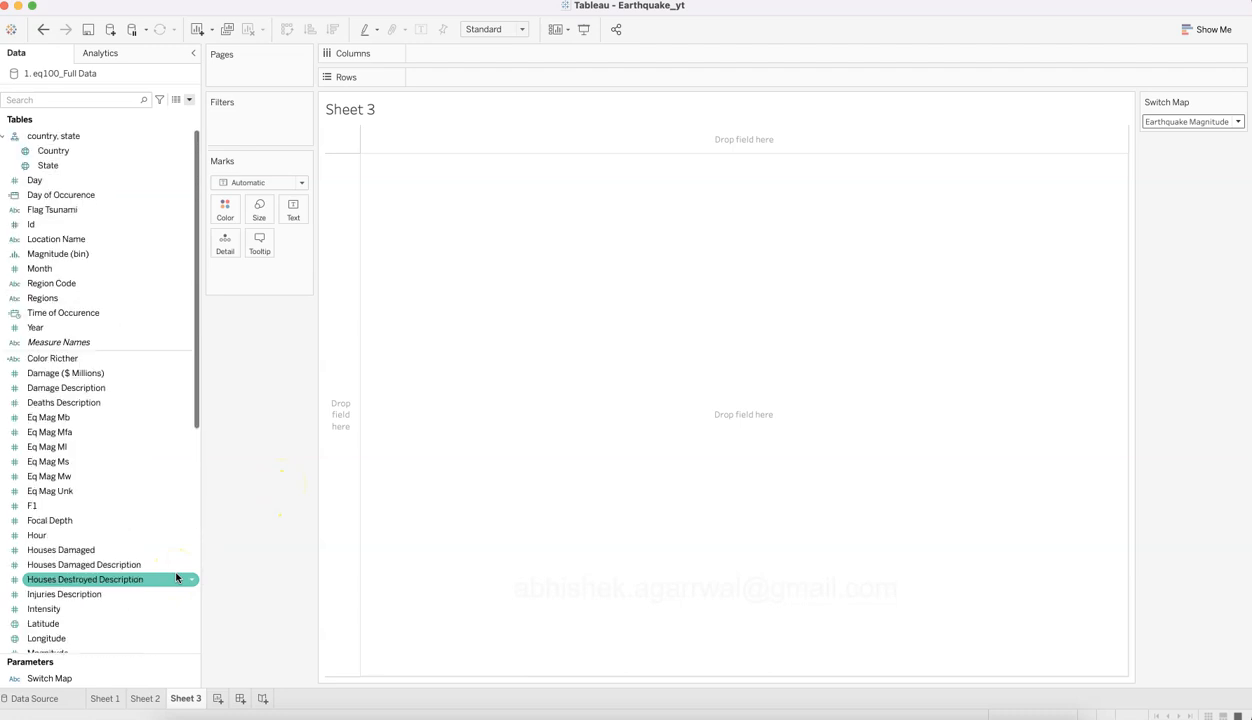
left_click(166, 349)
left_click(106, 151)
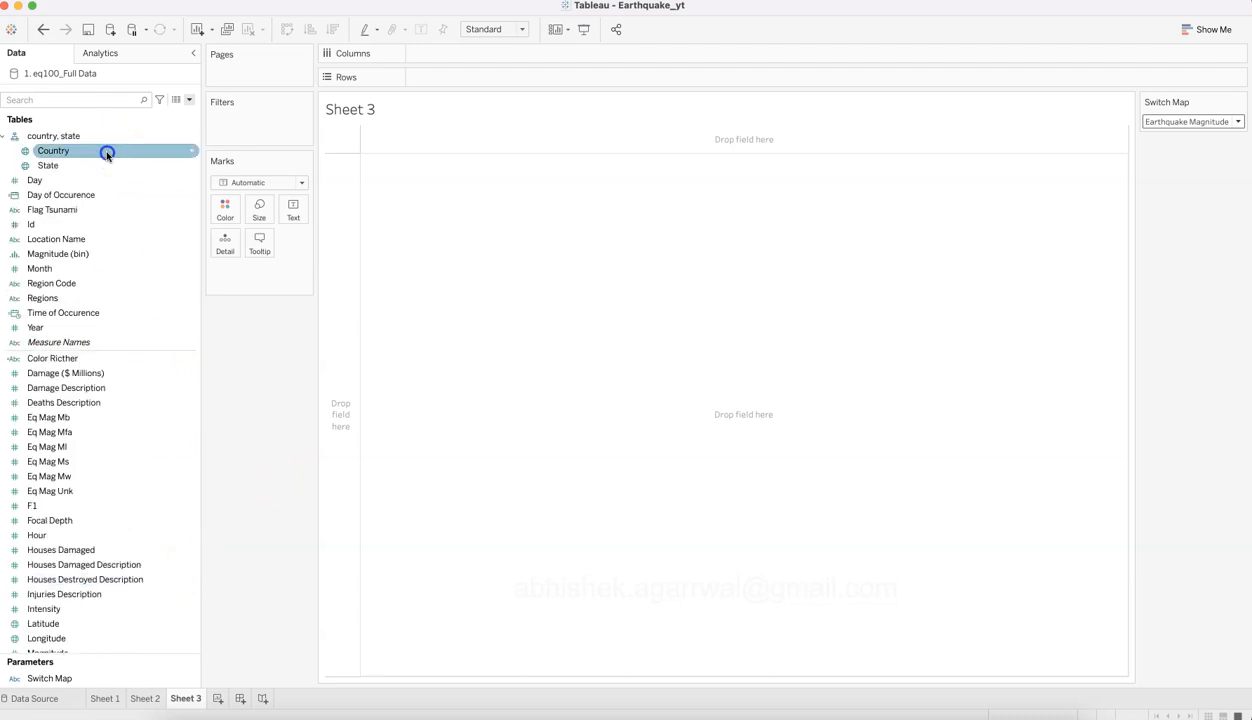
left_click(117, 518)
left_click(133, 594)
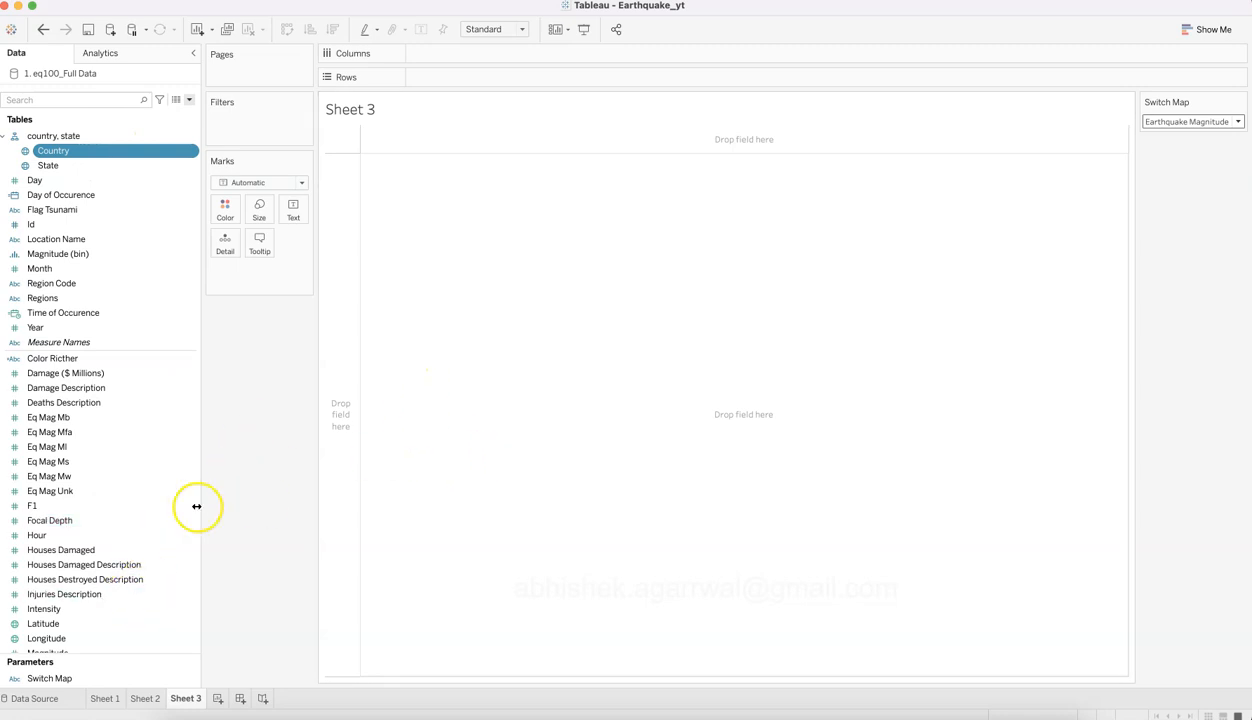
scroll(152, 587, "down", 1)
scroll(150, 587, "down", 2)
scroll(150, 587, "up", 1)
scroll(150, 587, "down", 5)
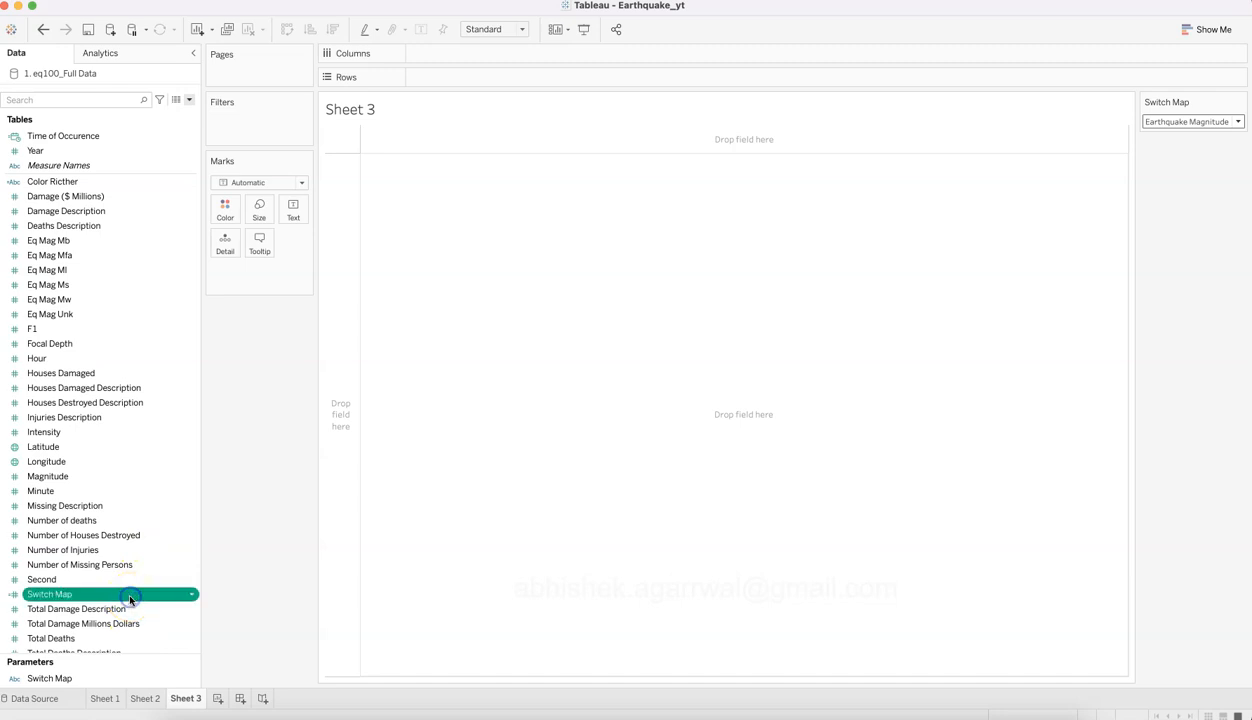
scroll(100, 354, "up", 5)
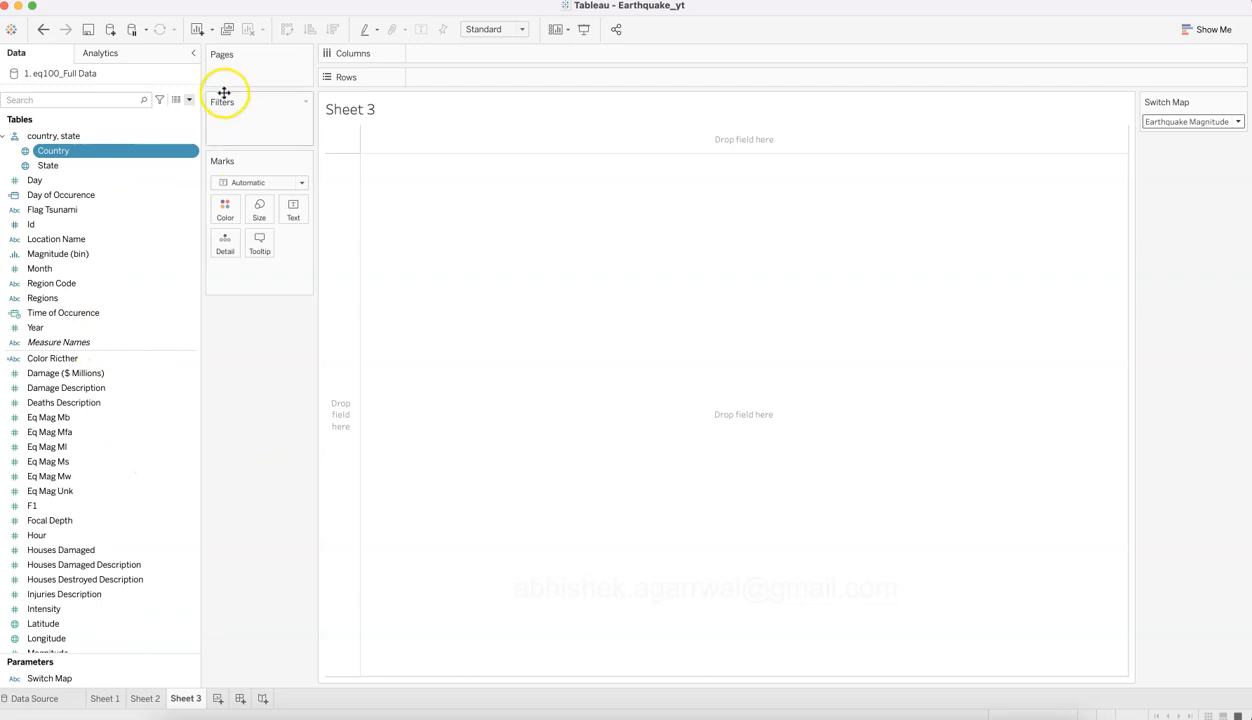
scroll(178, 416, "down", 6)
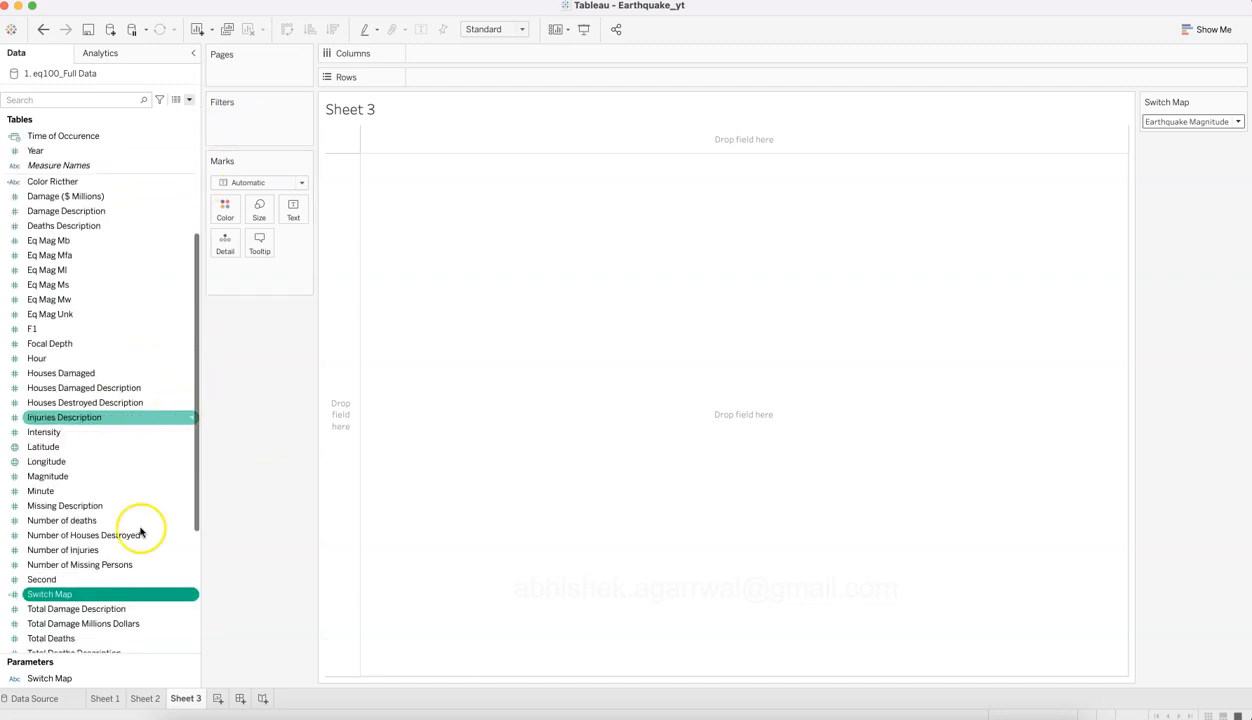
left_click(1190, 34)
left_click(1146, 97)
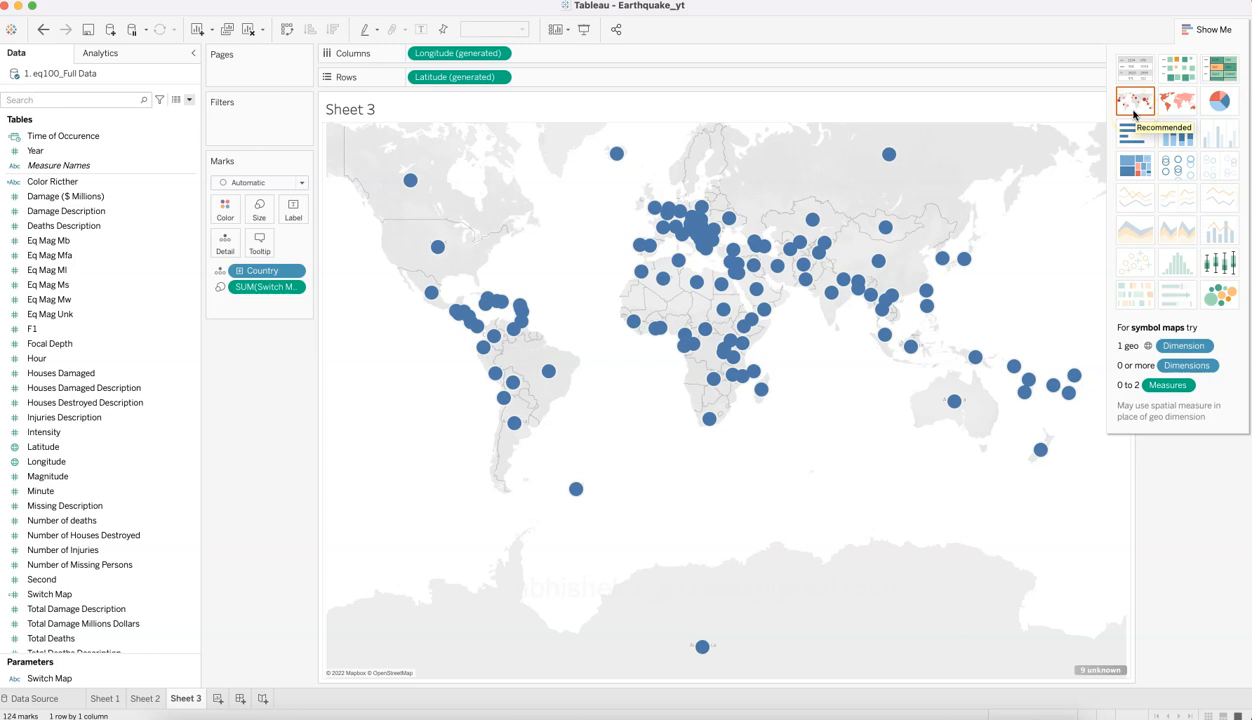
left_click(1185, 31)
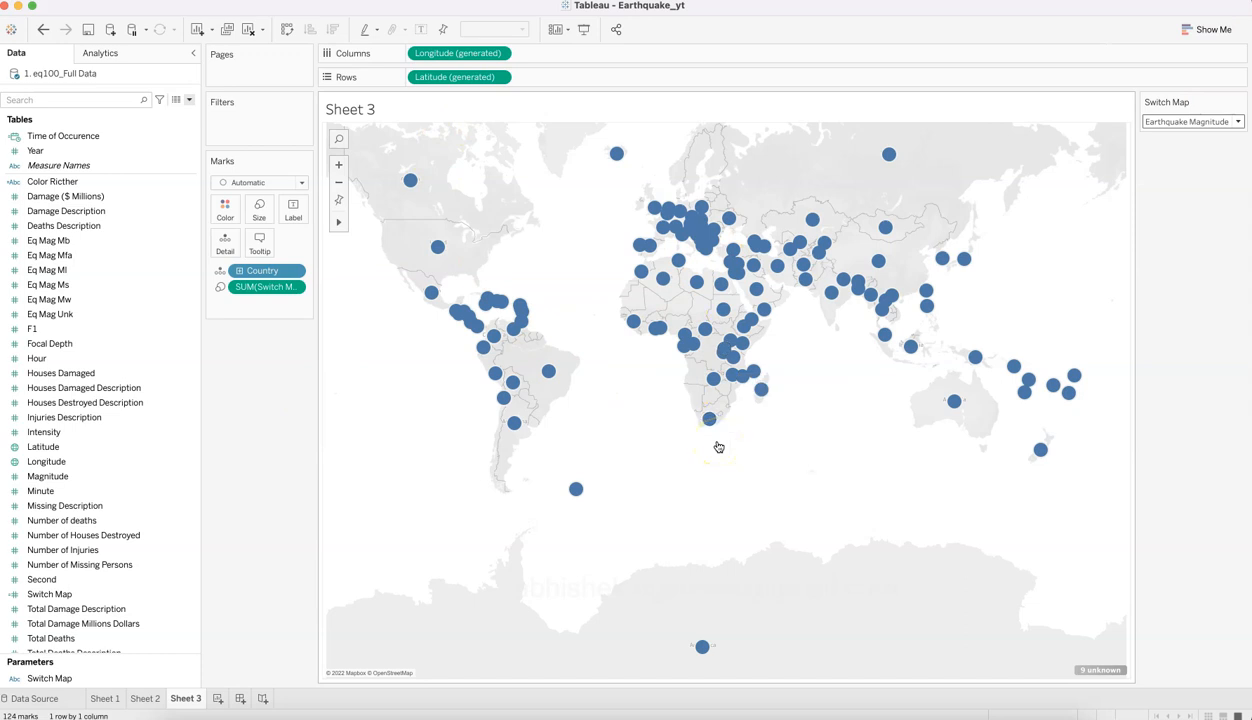
Step: Test the map with every Switch Map option, from Damages Incurred ($ Millions) through Number of Missing Person and back to Earthquake Magnitude
left_click(1232, 121)
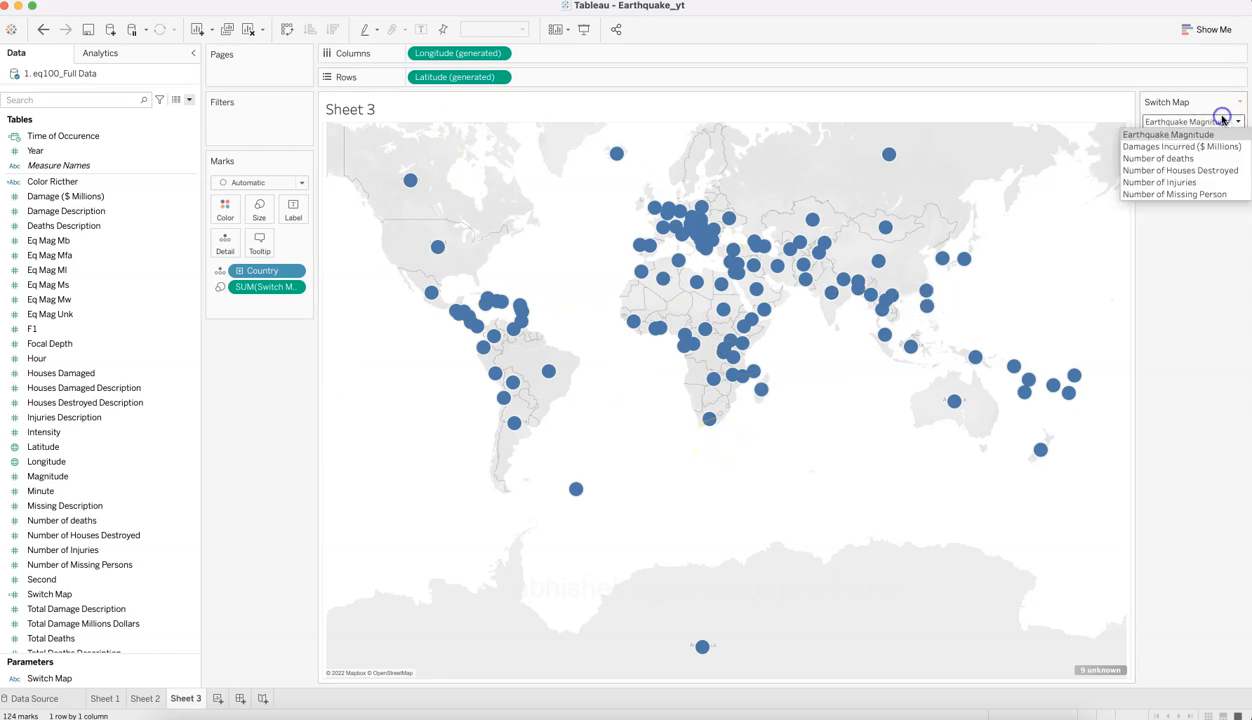
left_click(1213, 147)
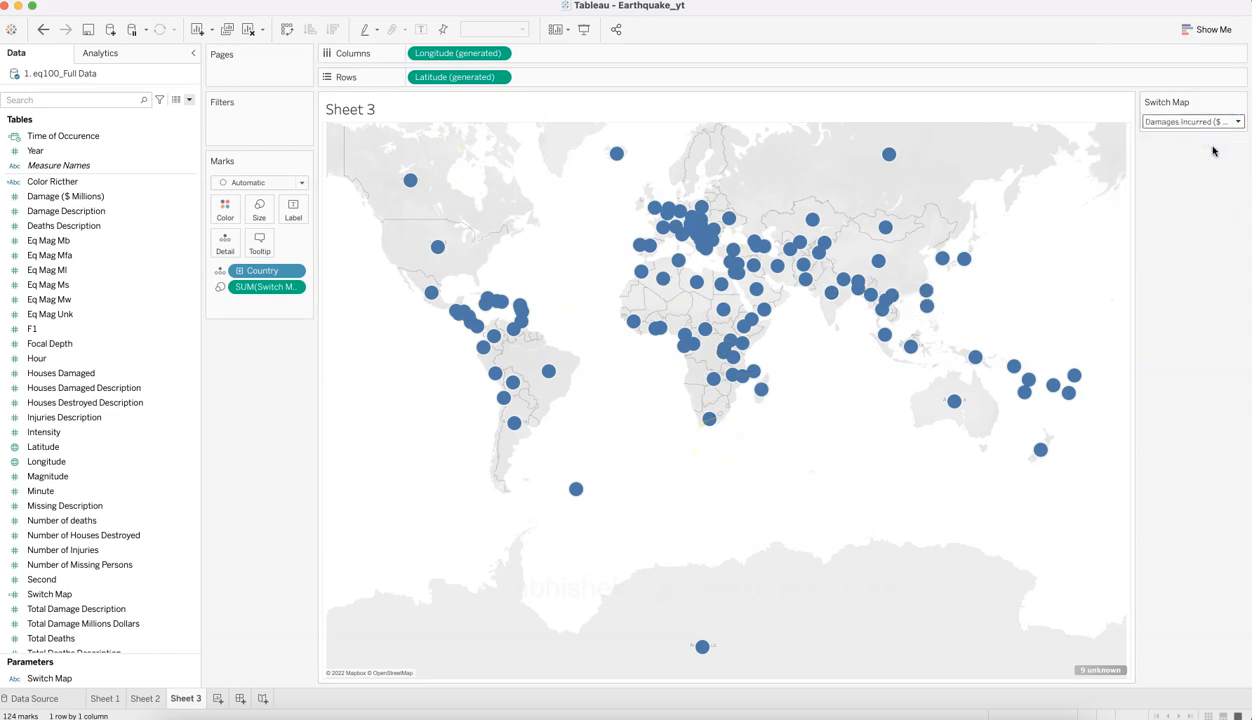
left_click(1201, 121)
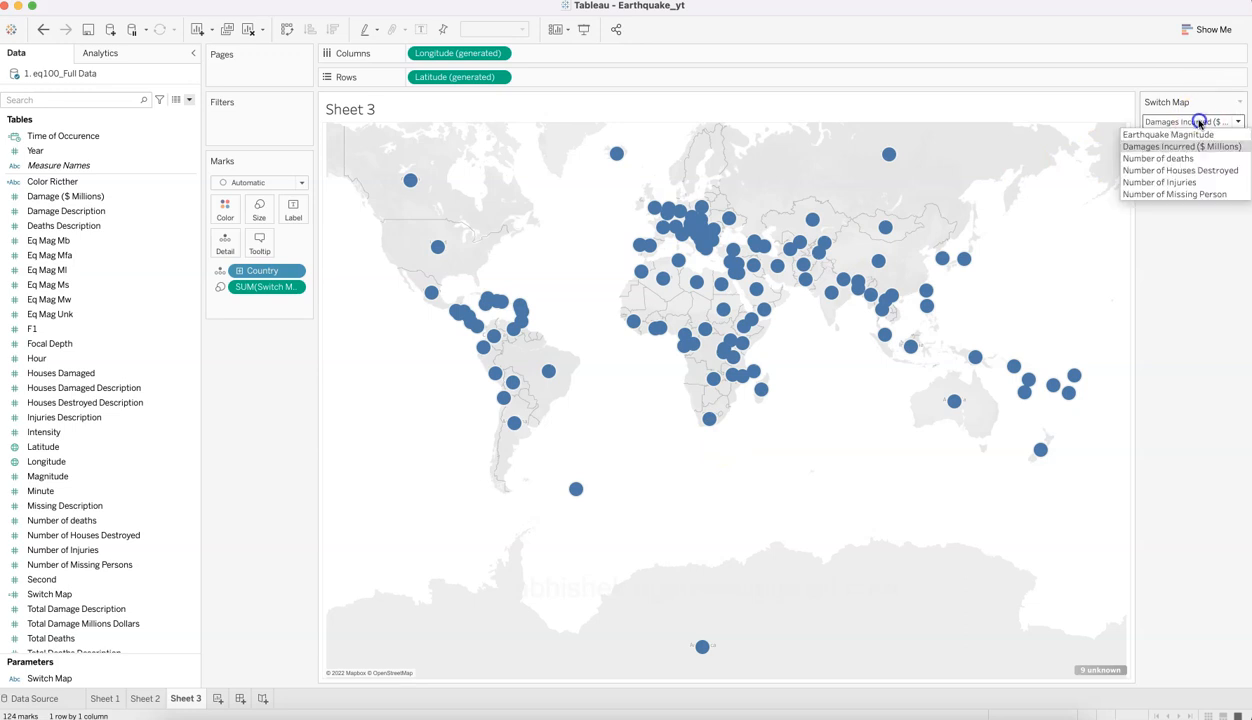
left_click(1199, 158)
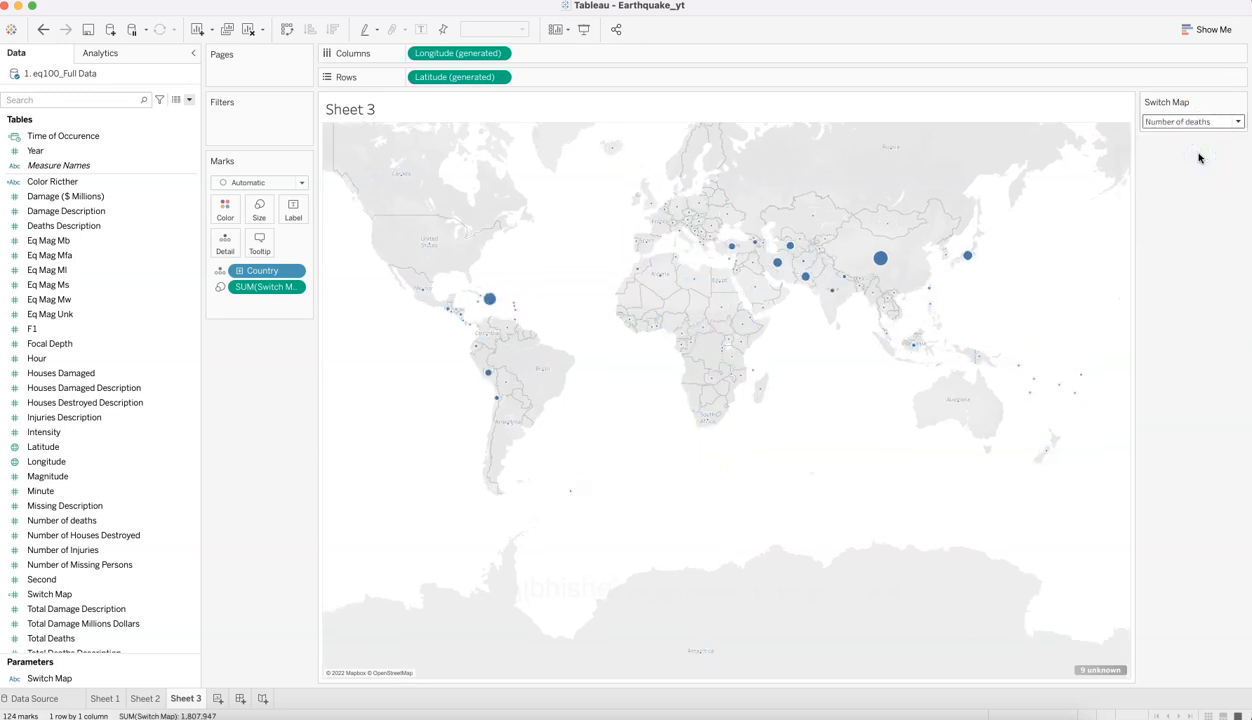
left_click(1193, 121)
left_click(1191, 169)
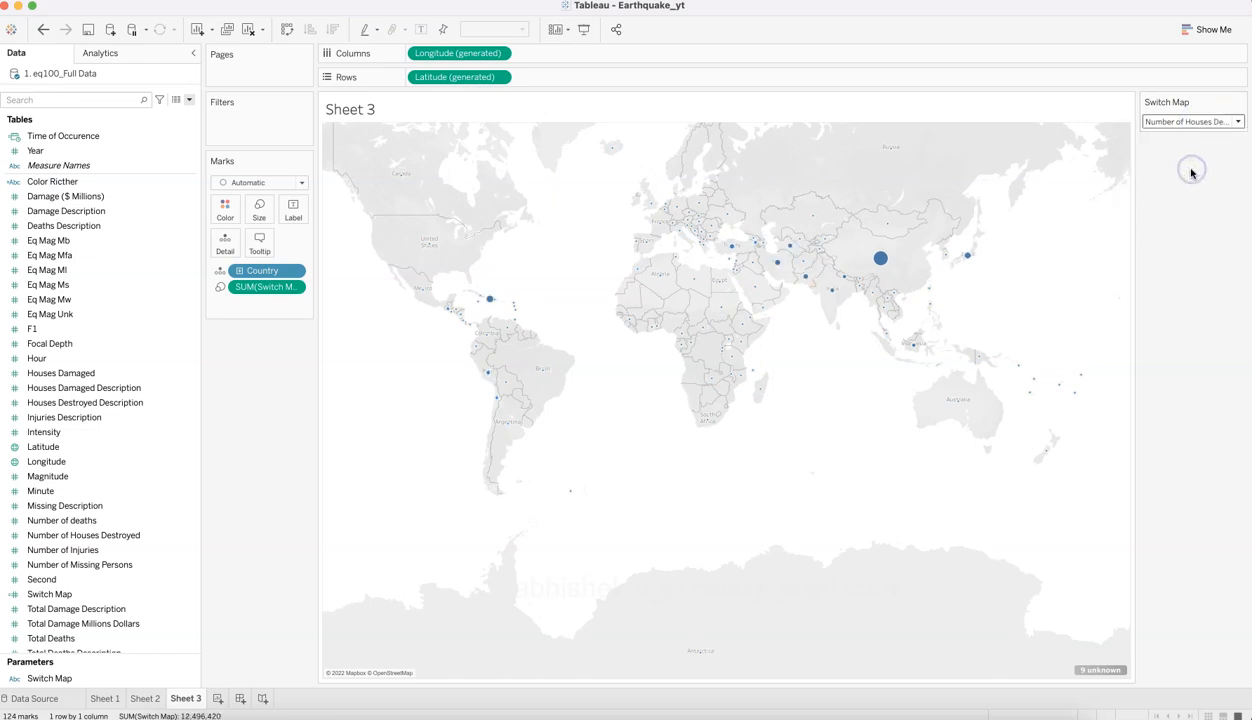
left_click(1195, 121)
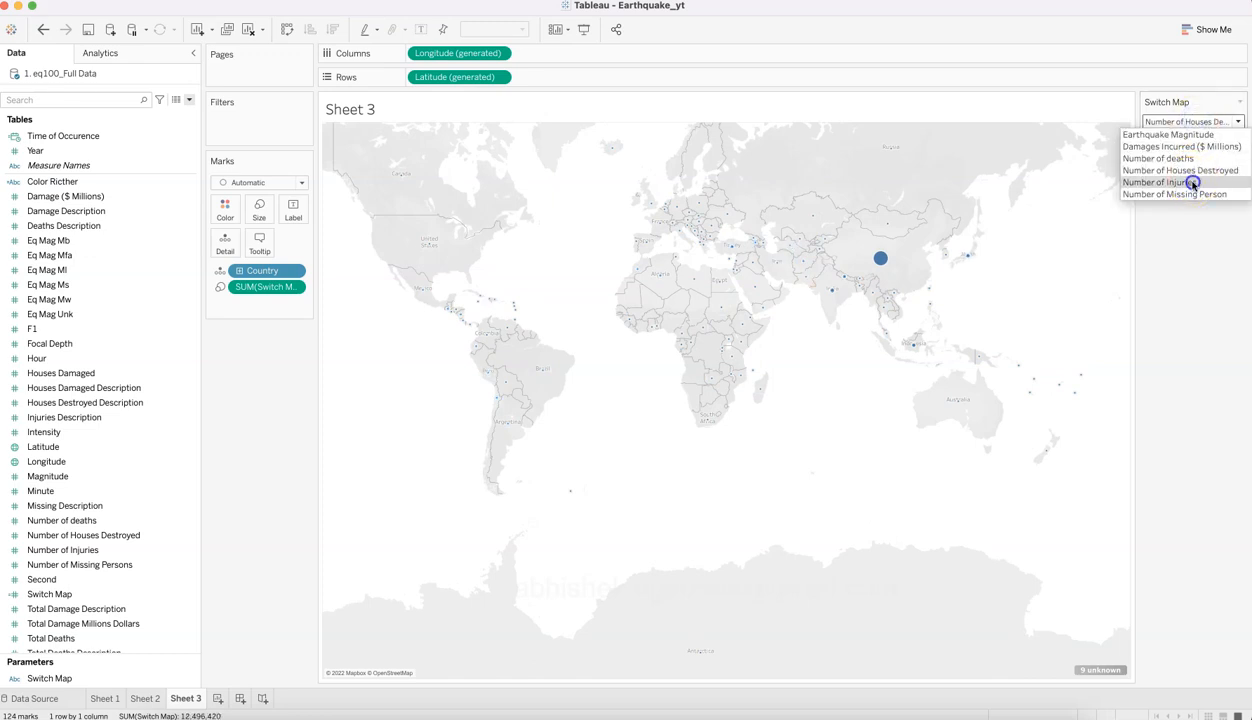
left_click(1193, 182)
left_click(1192, 123)
left_click(1193, 194)
left_click(1195, 121)
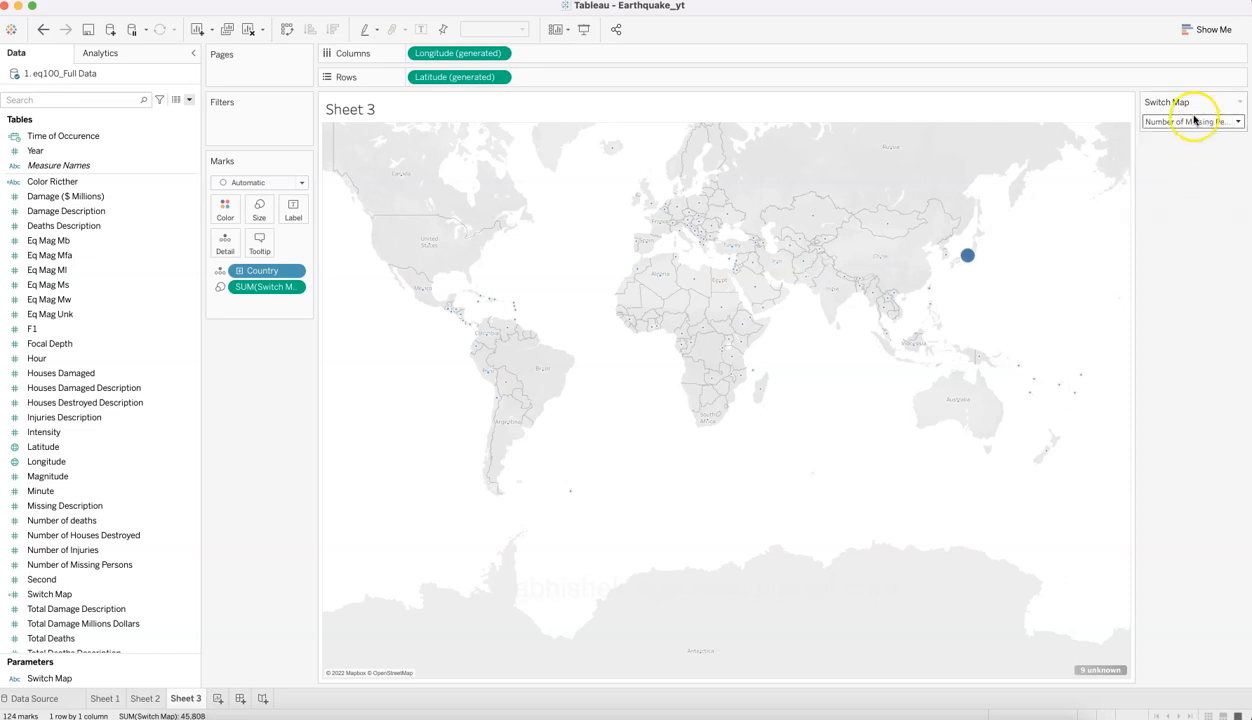
left_click(1195, 133)
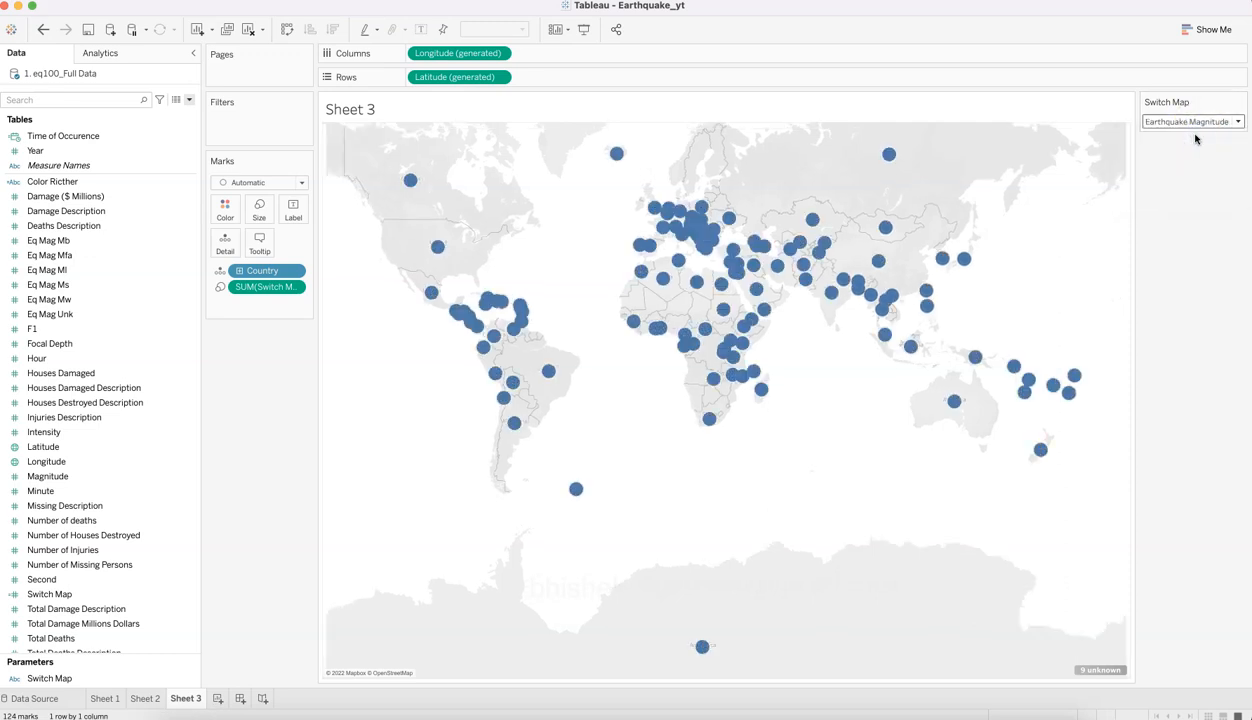
Step: Switch the map to Damages Incurred ($ Millions) and compare the parameter's options with the data source's field names
left_click(1192, 123)
left_click(1192, 147)
left_click(1187, 123)
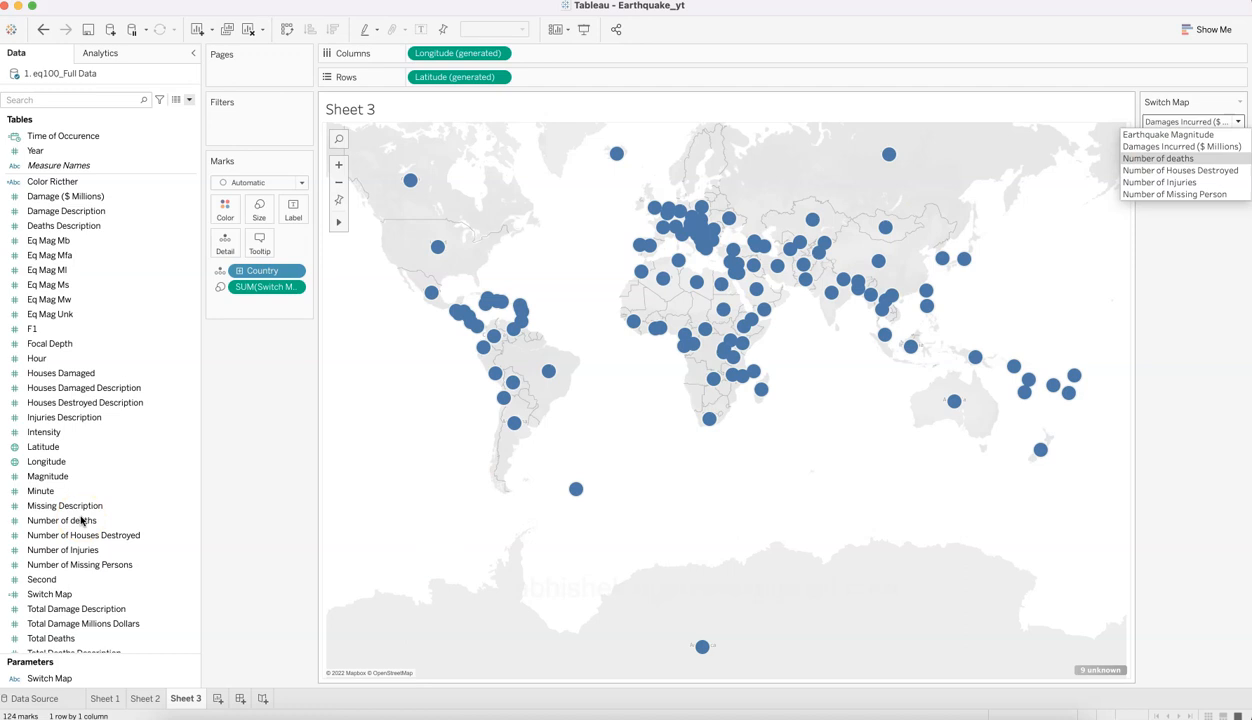
left_click(321, 408)
scroll(126, 258, "up", 1)
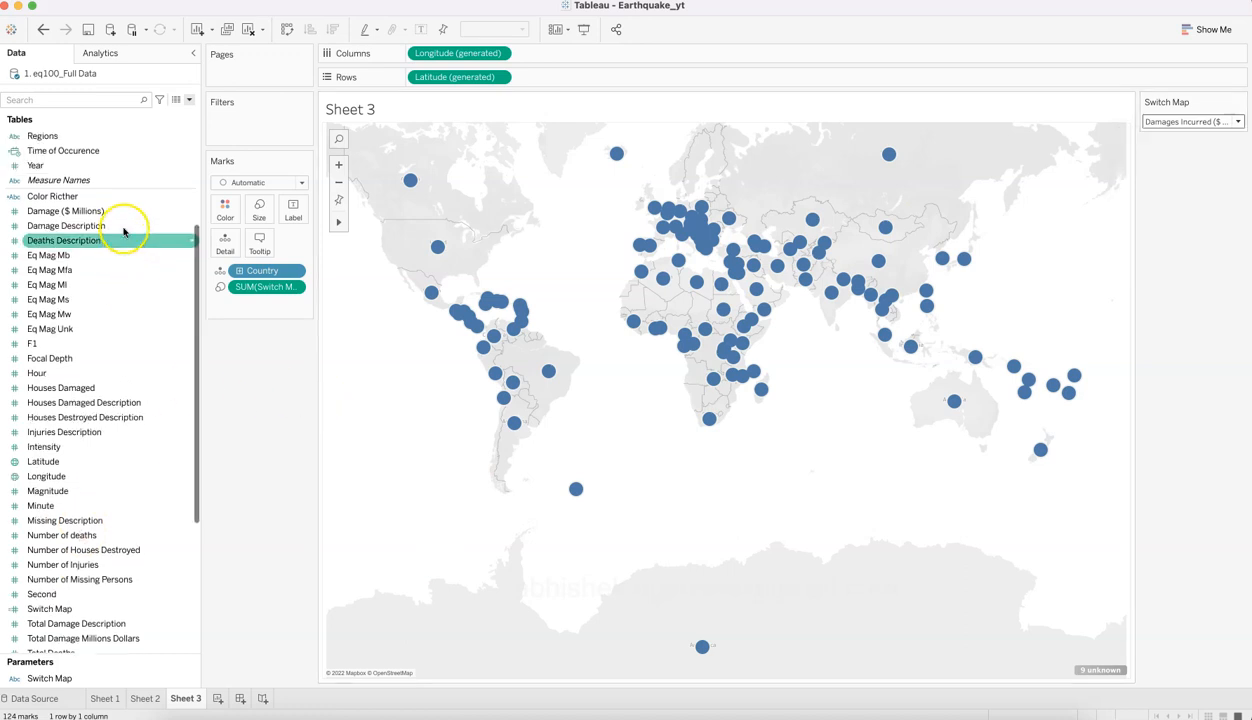
left_click(124, 214)
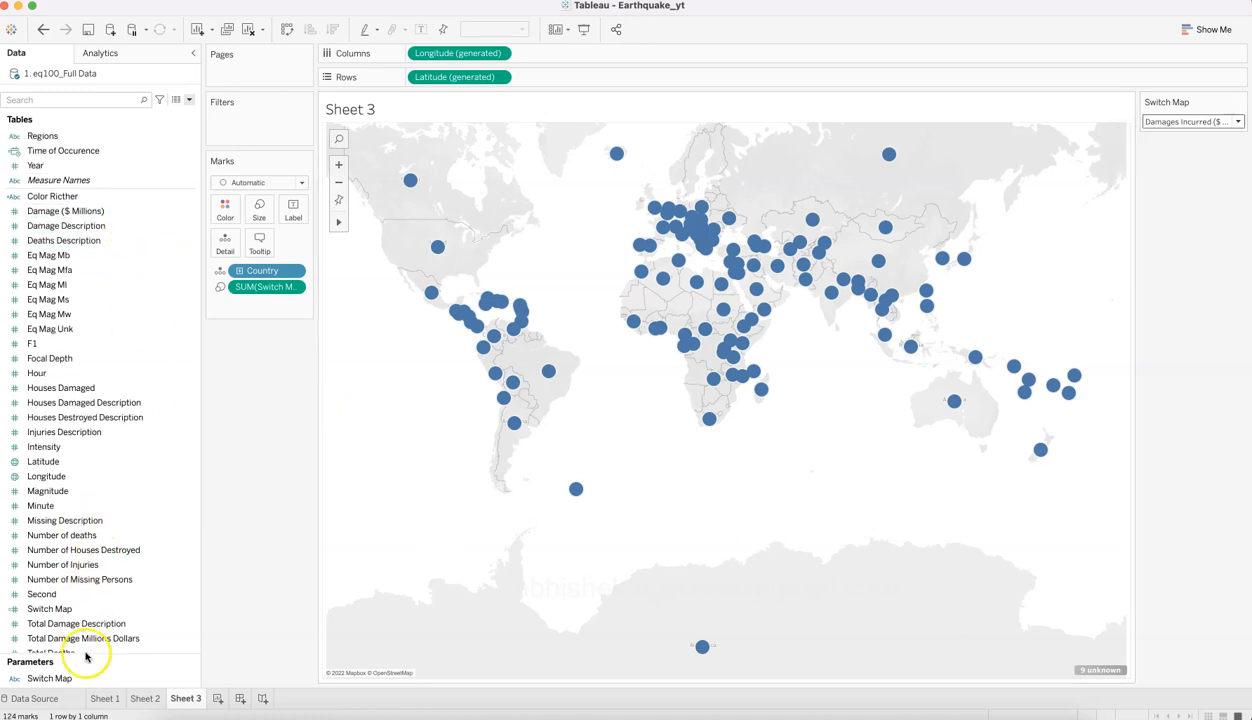
Step: Open the Switch Map parameter's settings, check each value against its display name and close them
left_click(170, 679)
left_click(190, 681)
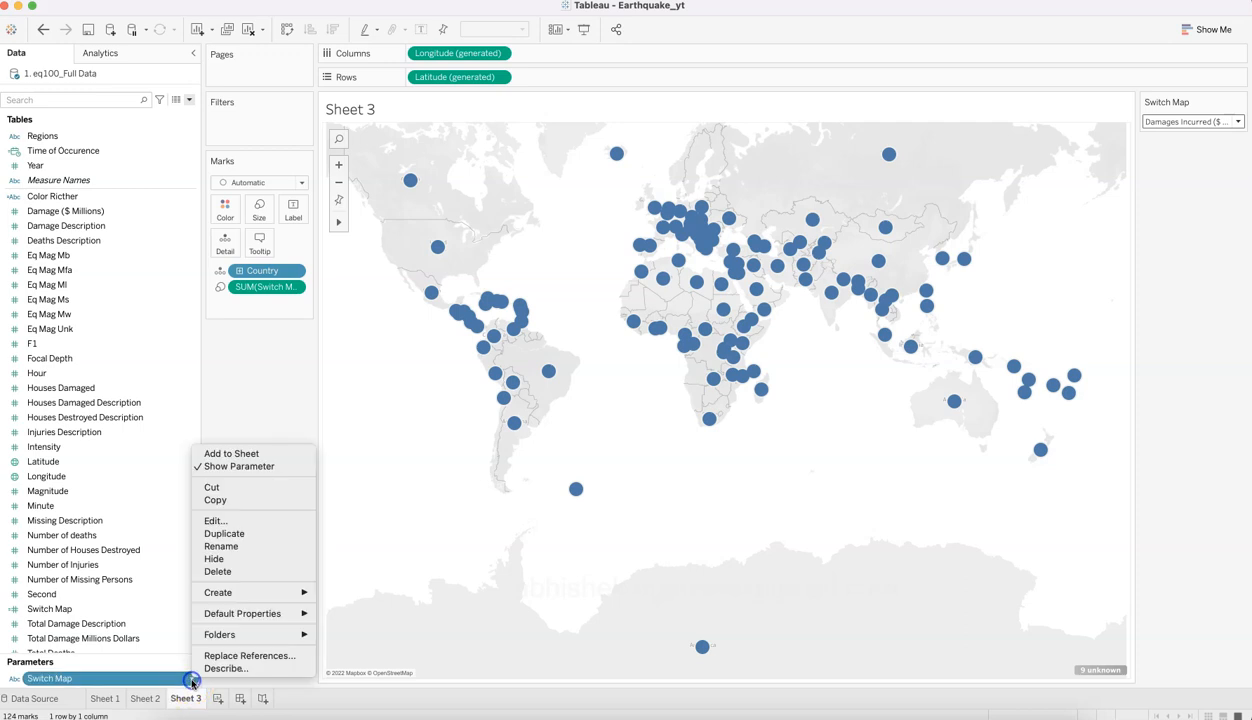
left_click(236, 521)
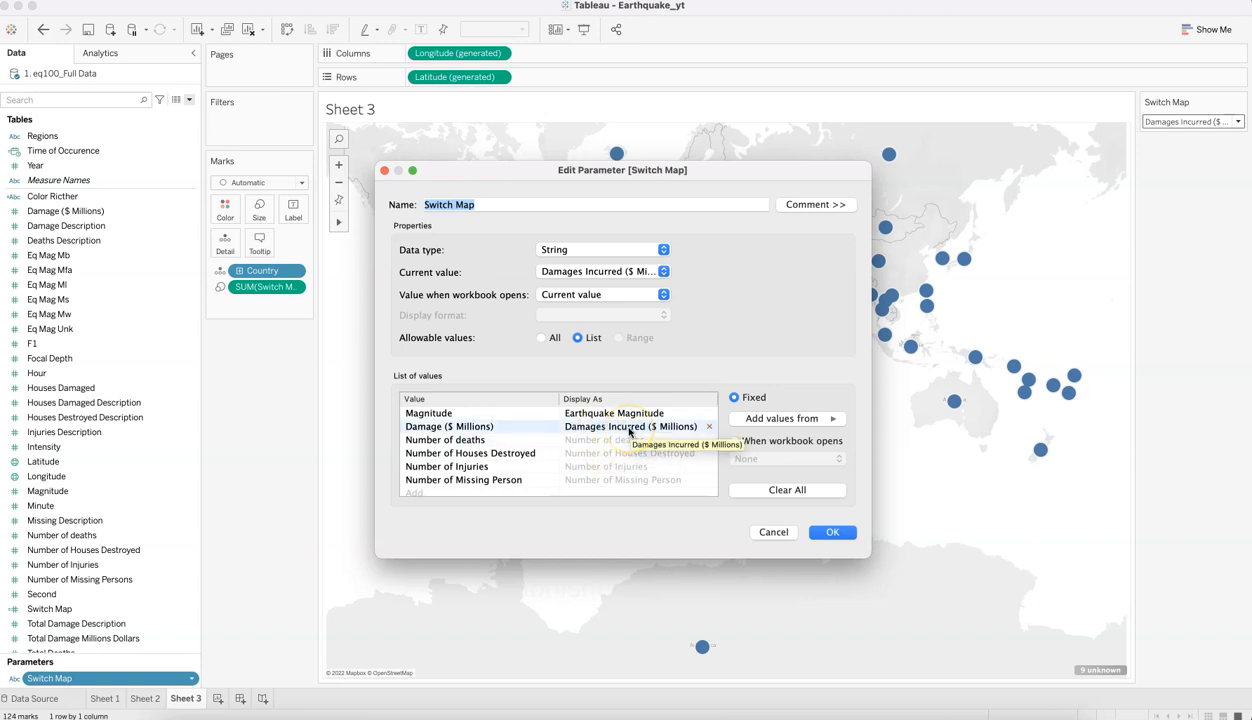
left_click(822, 532)
Step: Reopen the Switch Map calculation and compare the text of each WHEN line with the parameter's displayed options
mouse_move(461, 323)
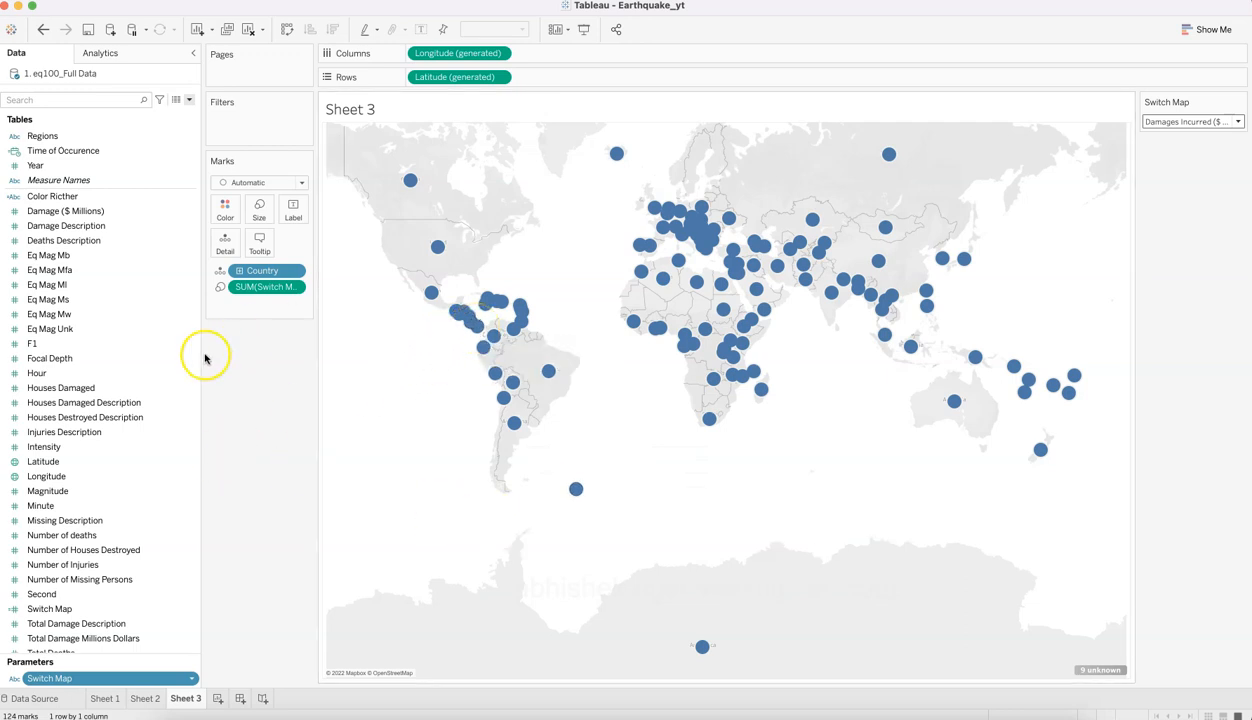
left_click(110, 373)
left_click(111, 358)
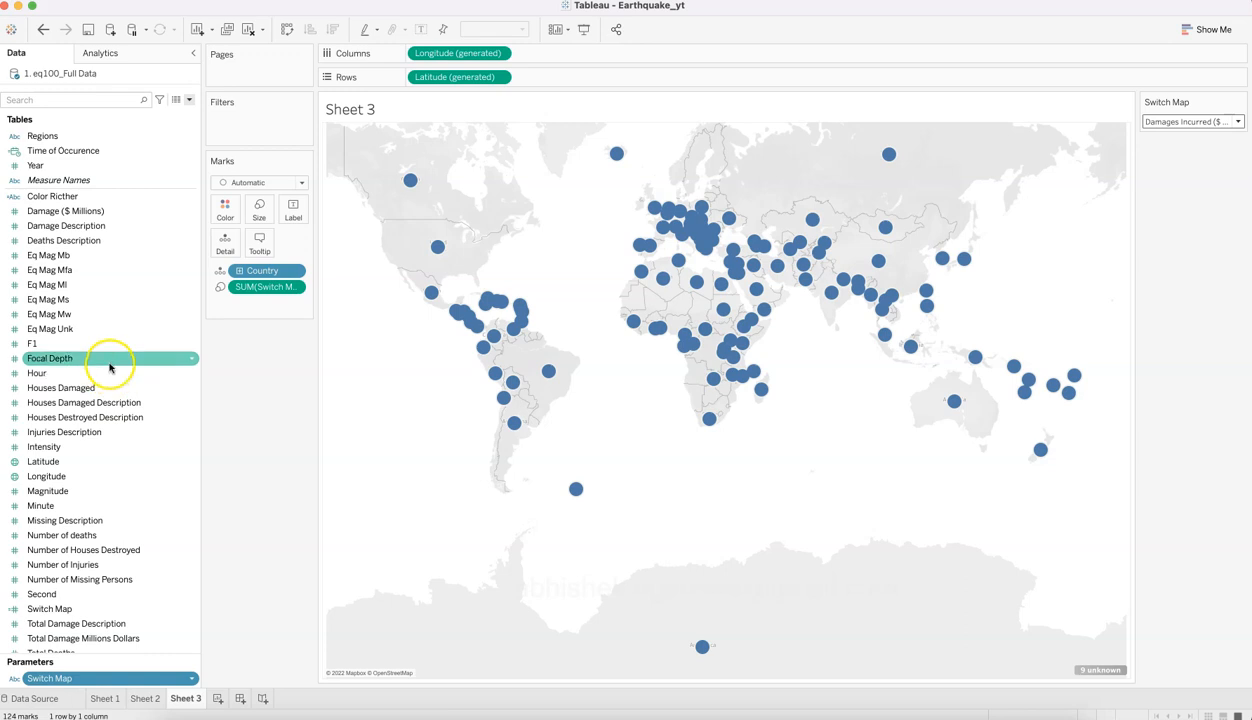
left_click(113, 390)
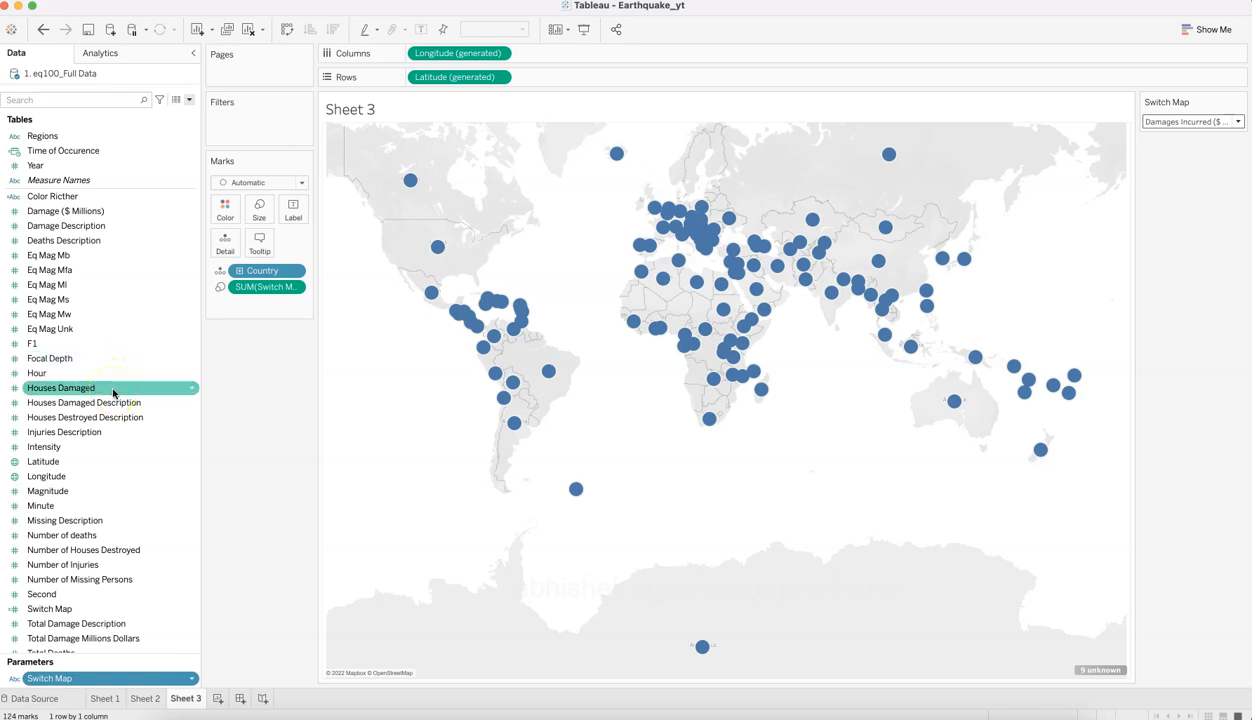
left_click(112, 416)
left_click(125, 301)
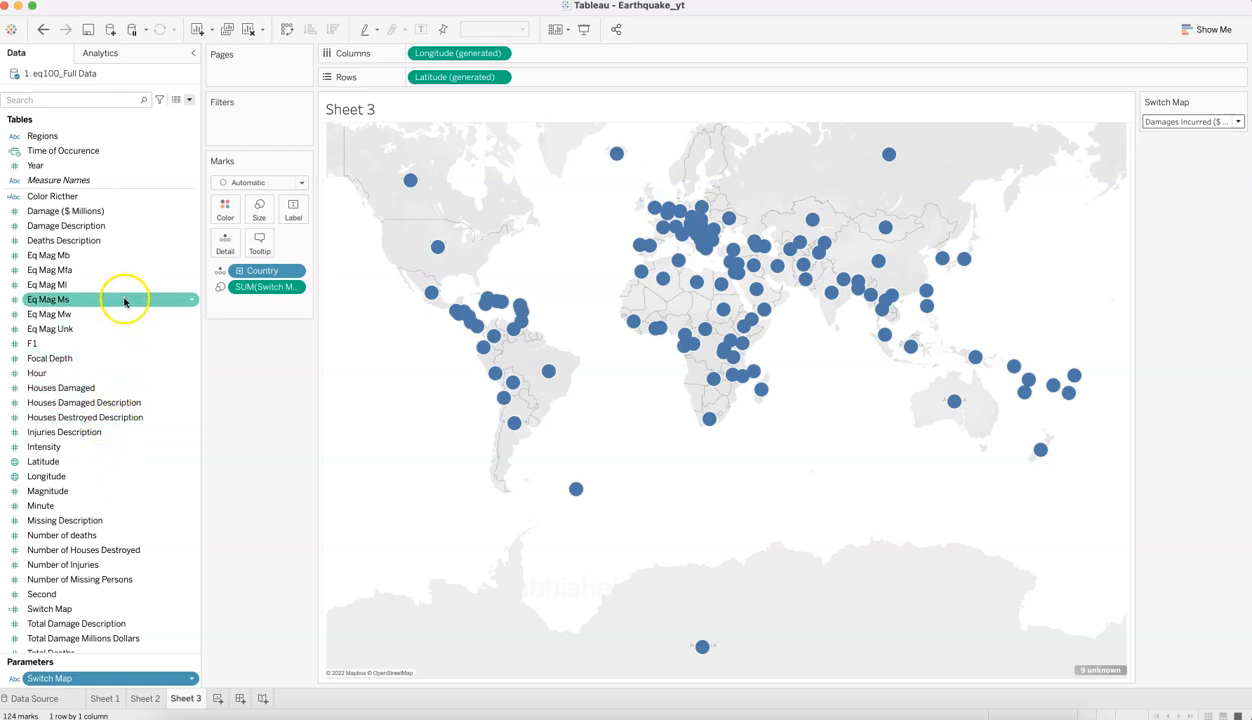
left_click(135, 594)
left_click(185, 610)
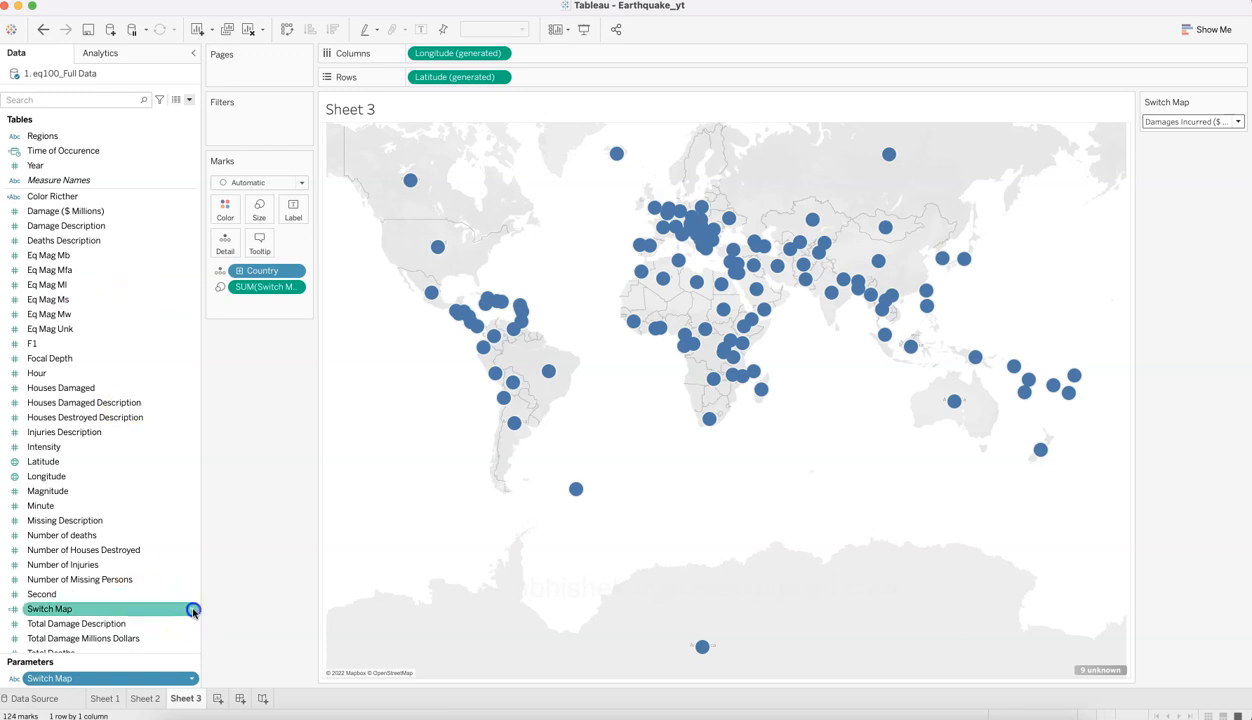
left_click(193, 610)
left_click(232, 389)
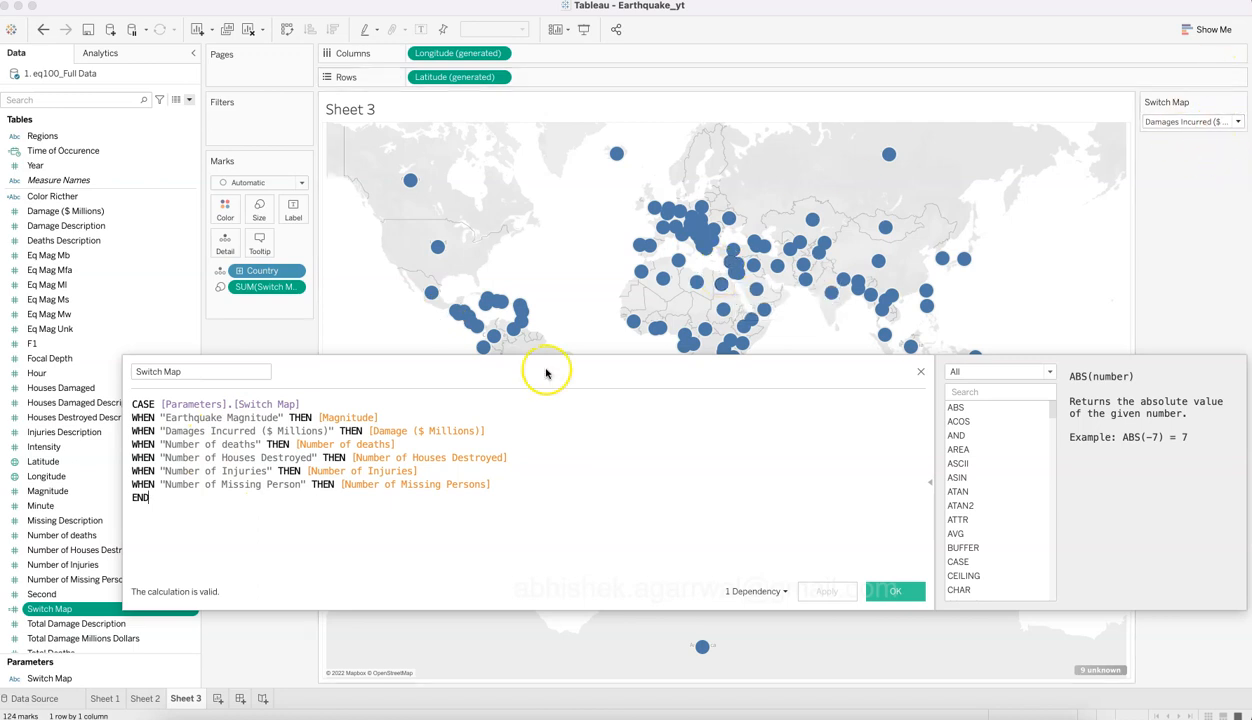
left_click(1187, 129)
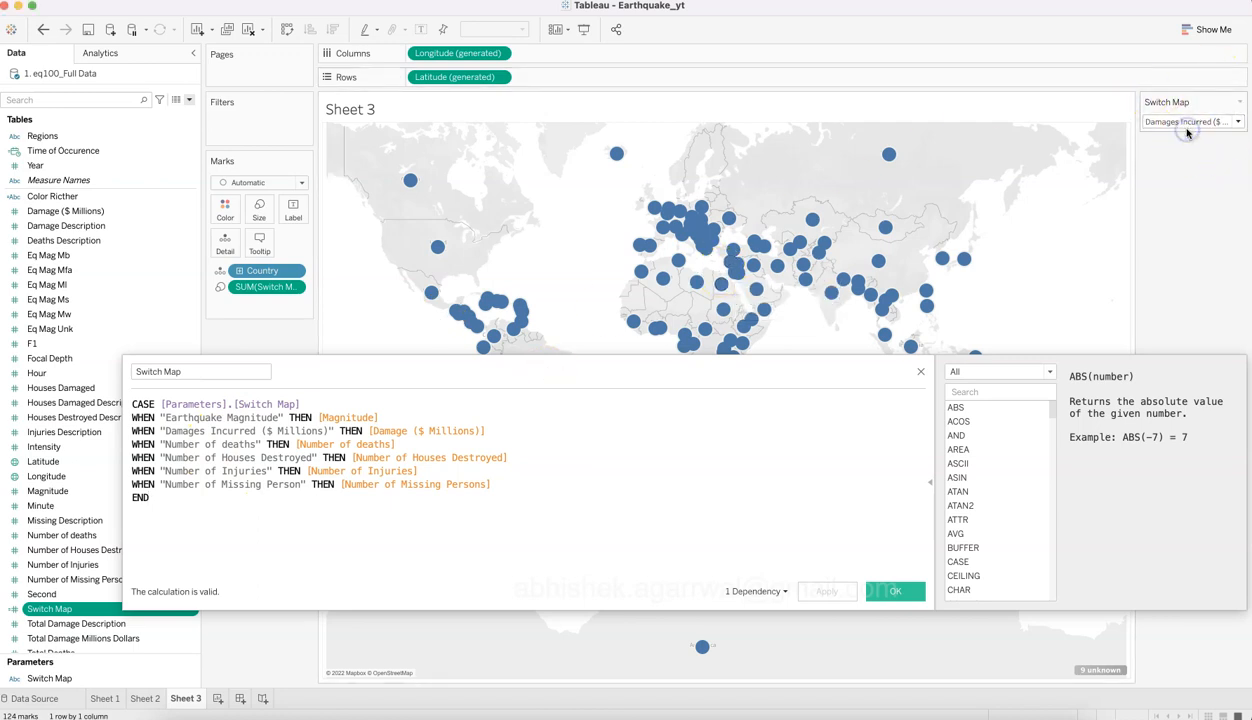
left_click(1187, 125)
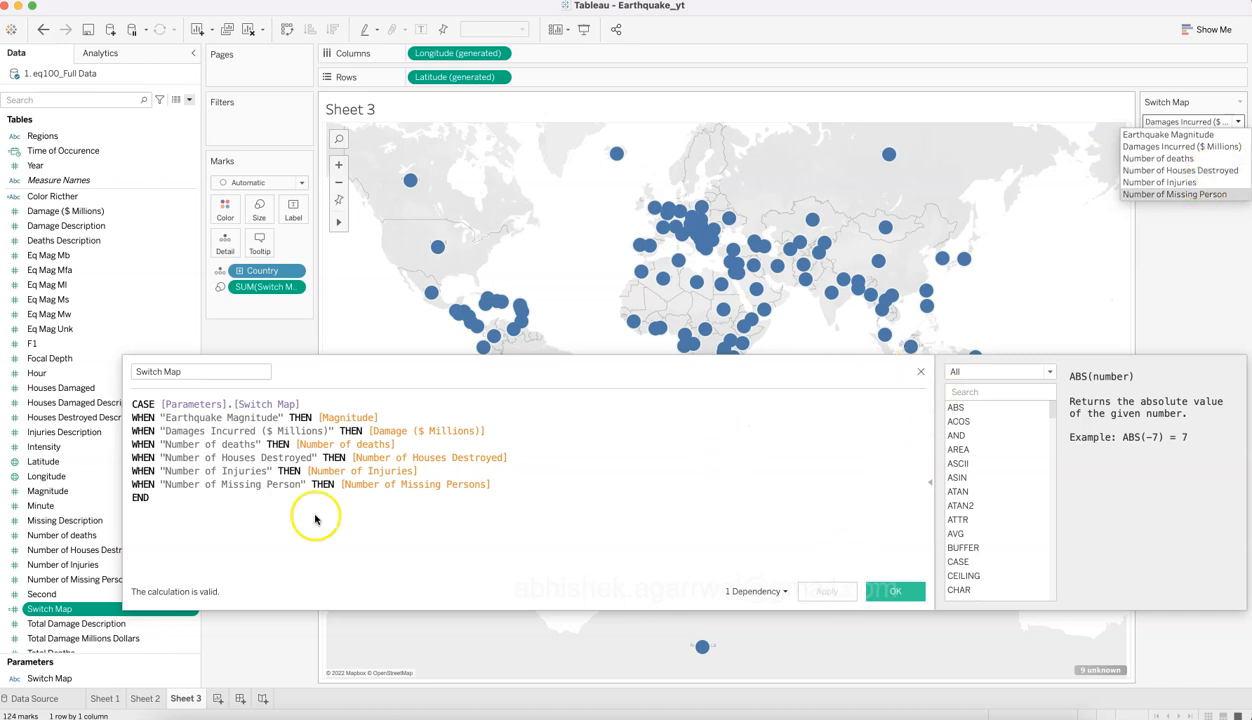
Step: Change the damages text in the Switch Map calculation to "Damages Incurred($ Millions)" and save the calculation
left_click(268, 440)
key("BackSpace")
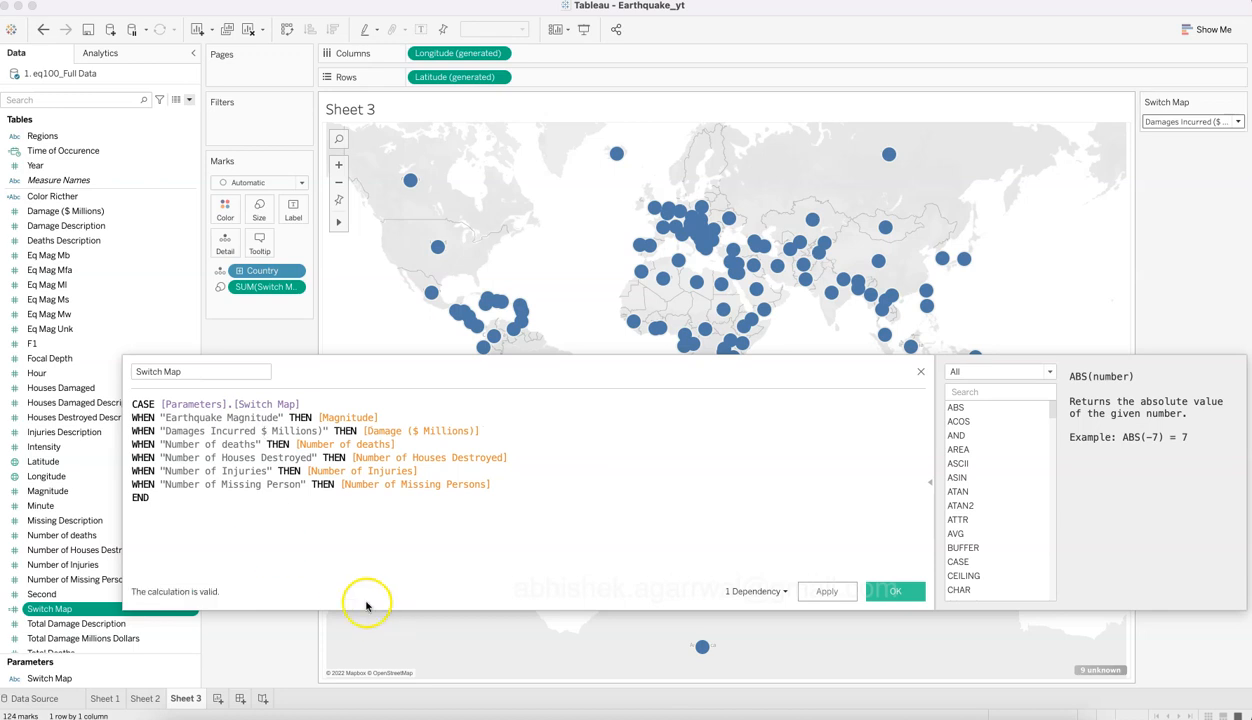
left_click(262, 431)
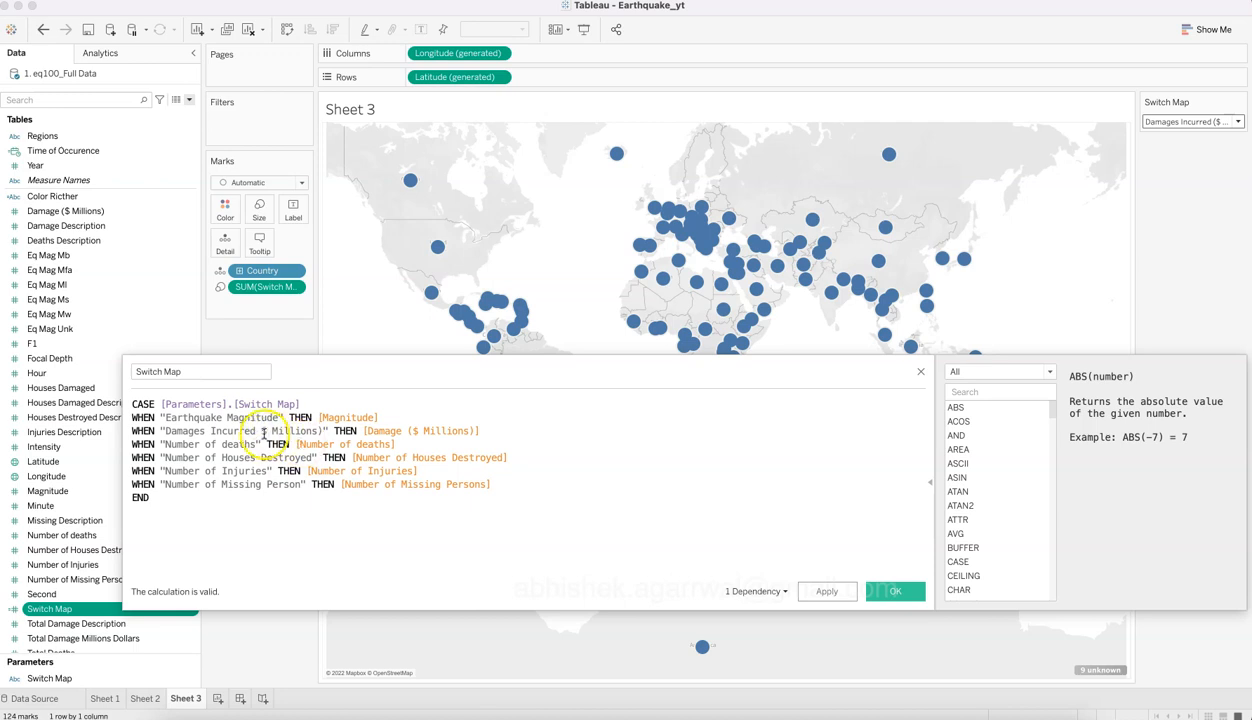
type("(")
key("BackSpace")
left_click(820, 590)
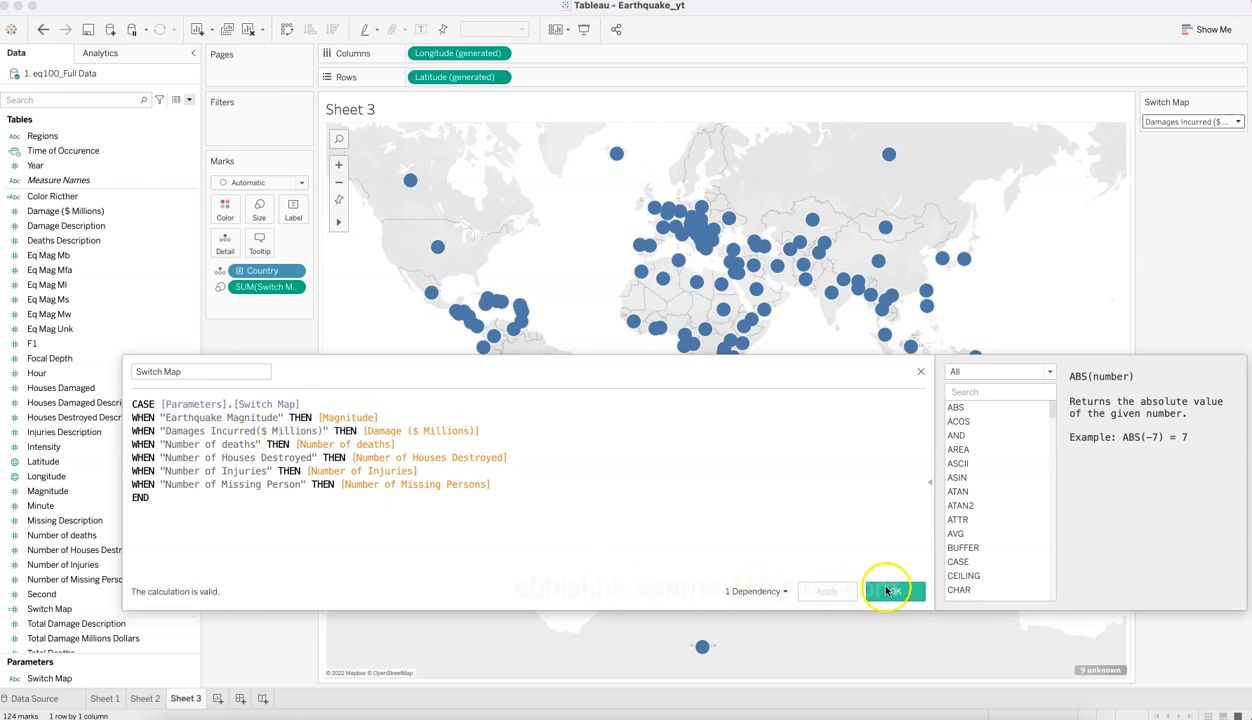
left_click(889, 591)
Step: Test the edited calculation by switching the map to Damages Incurred ($ Millions) and then to Earthquake Magnitude
left_click(1178, 122)
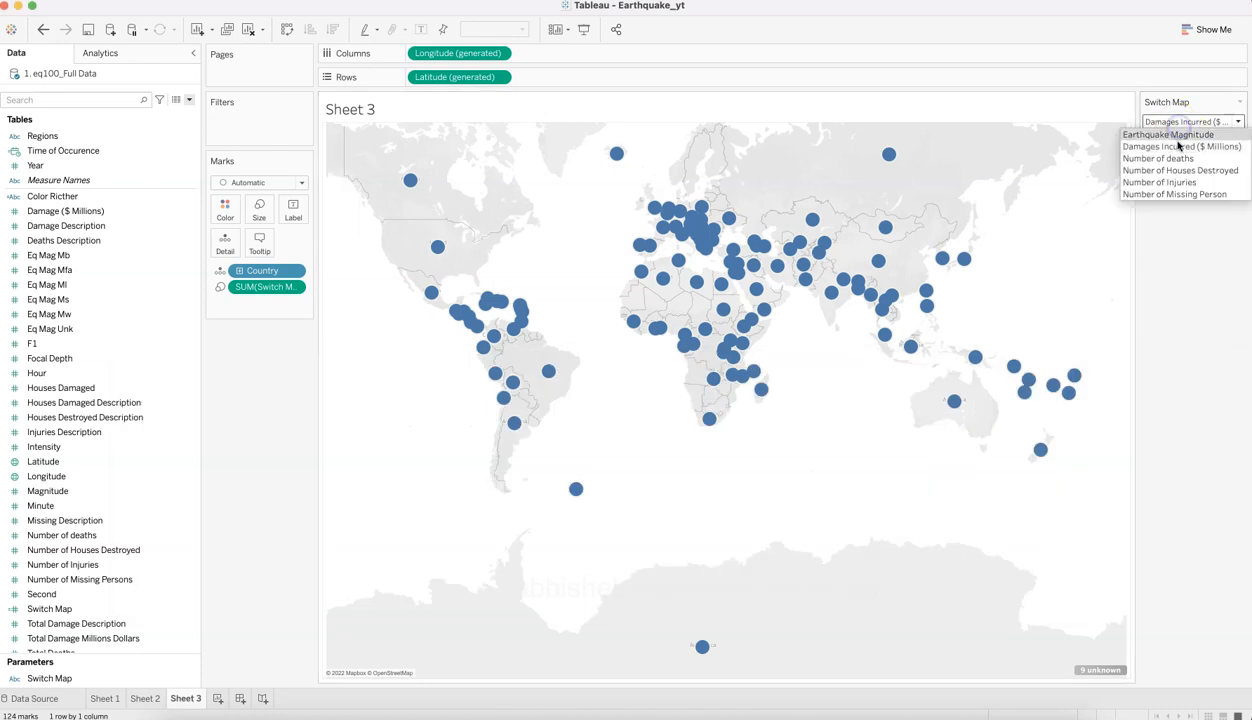
left_click(1179, 147)
left_click(1180, 124)
left_click(1181, 134)
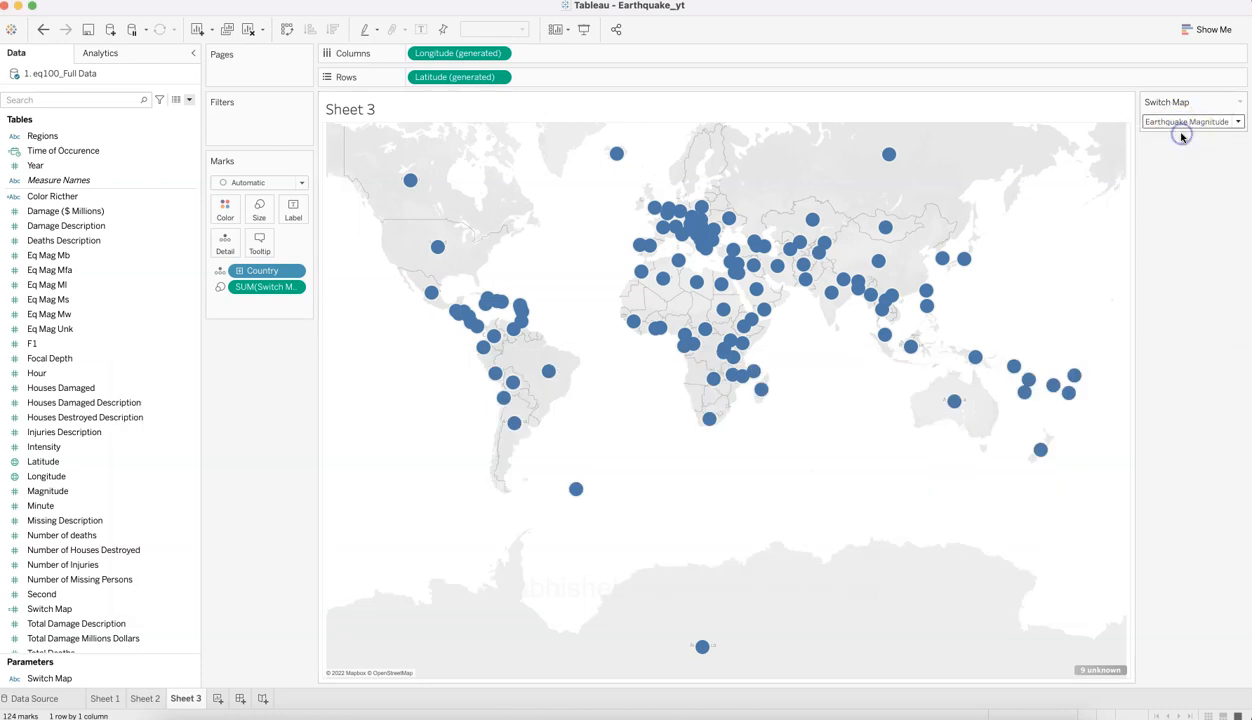
Step: Inspect the display name of the Damage ($ Millions) value in the Switch Map parameter and leave without saving
left_click(183, 680)
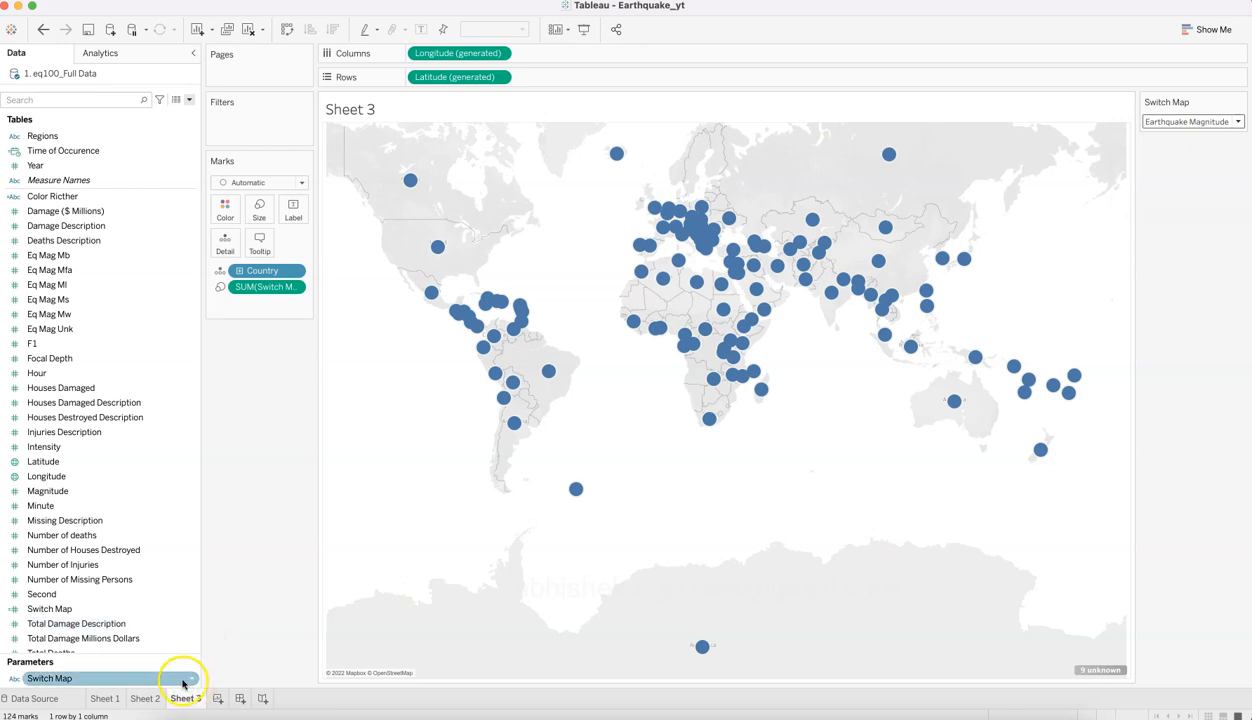
left_click(190, 679)
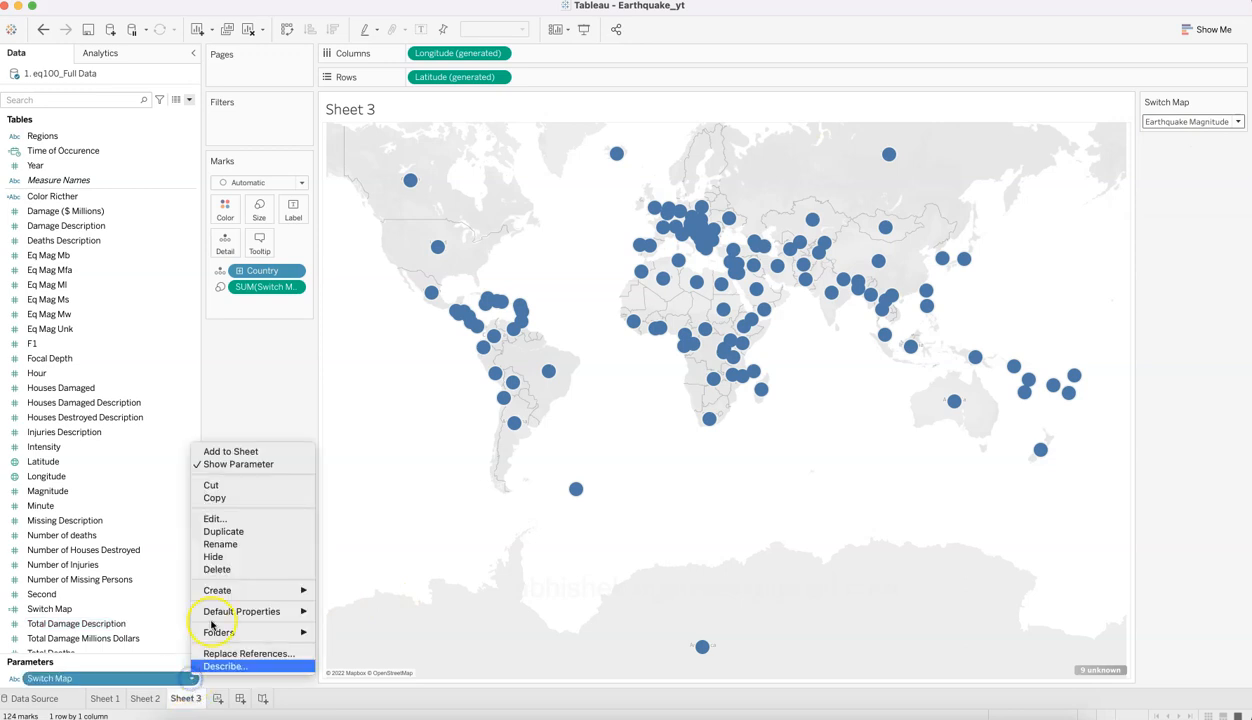
left_click(236, 517)
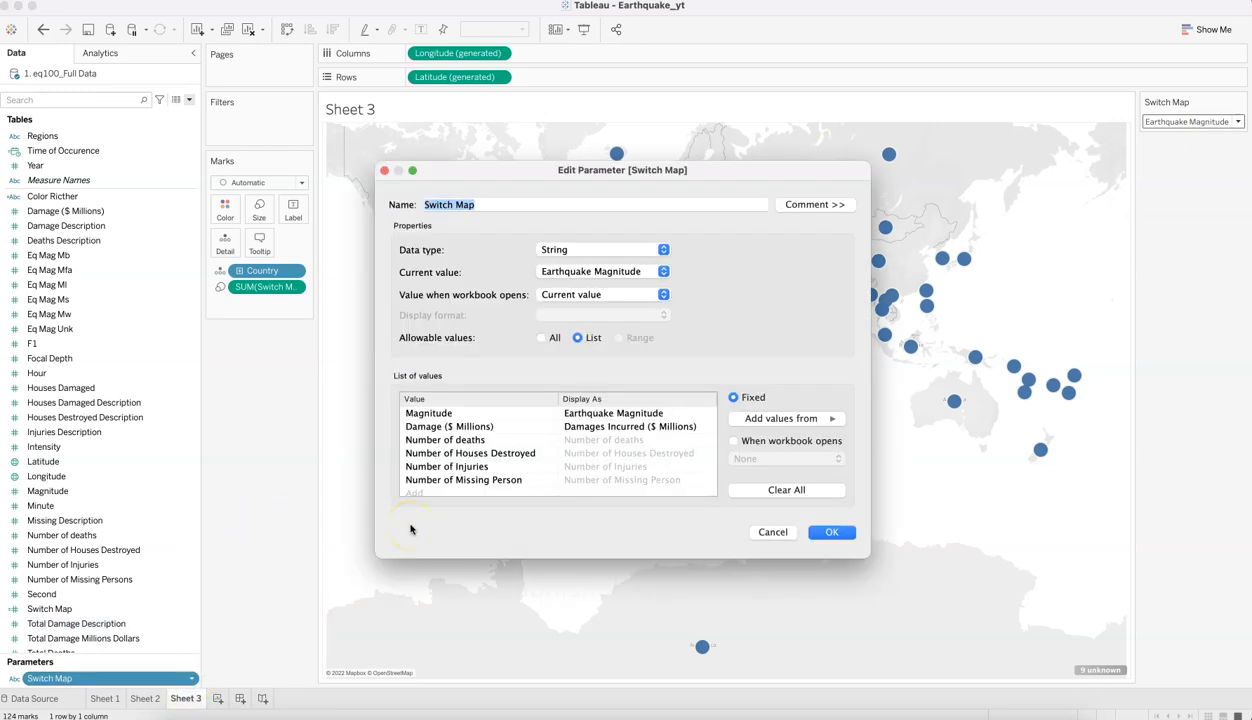
left_click(643, 427)
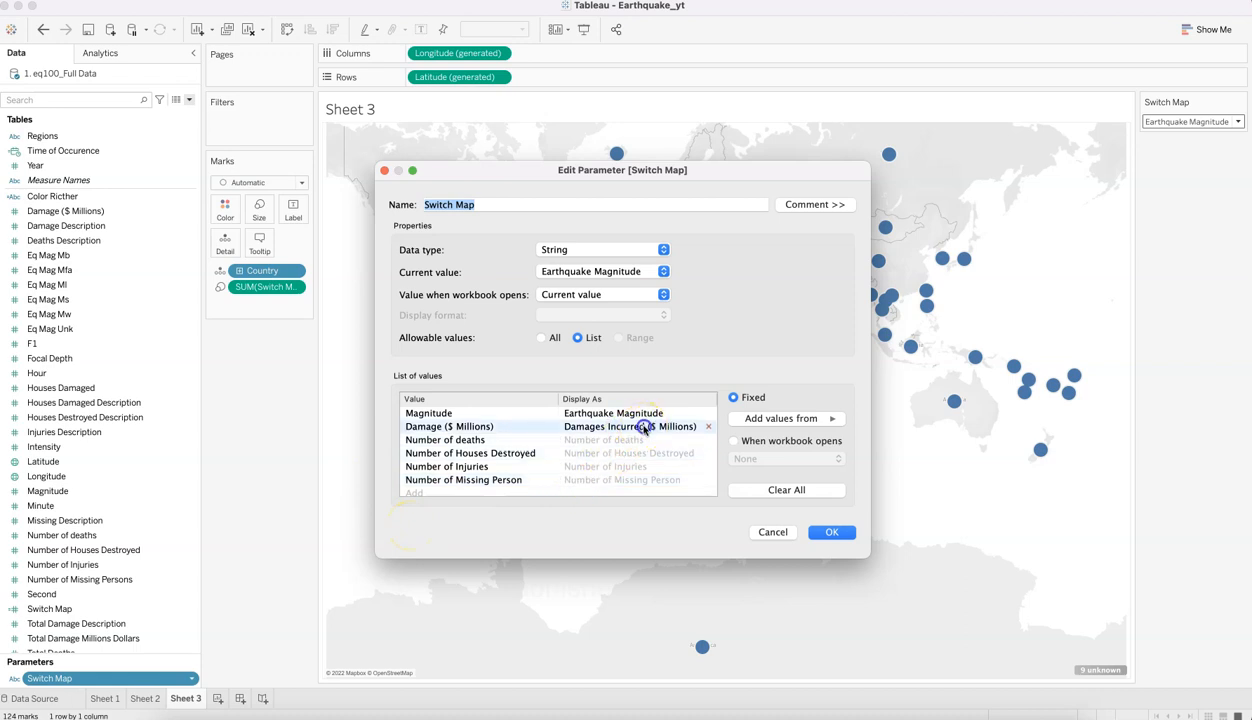
double_click(643, 427)
left_click(645, 428)
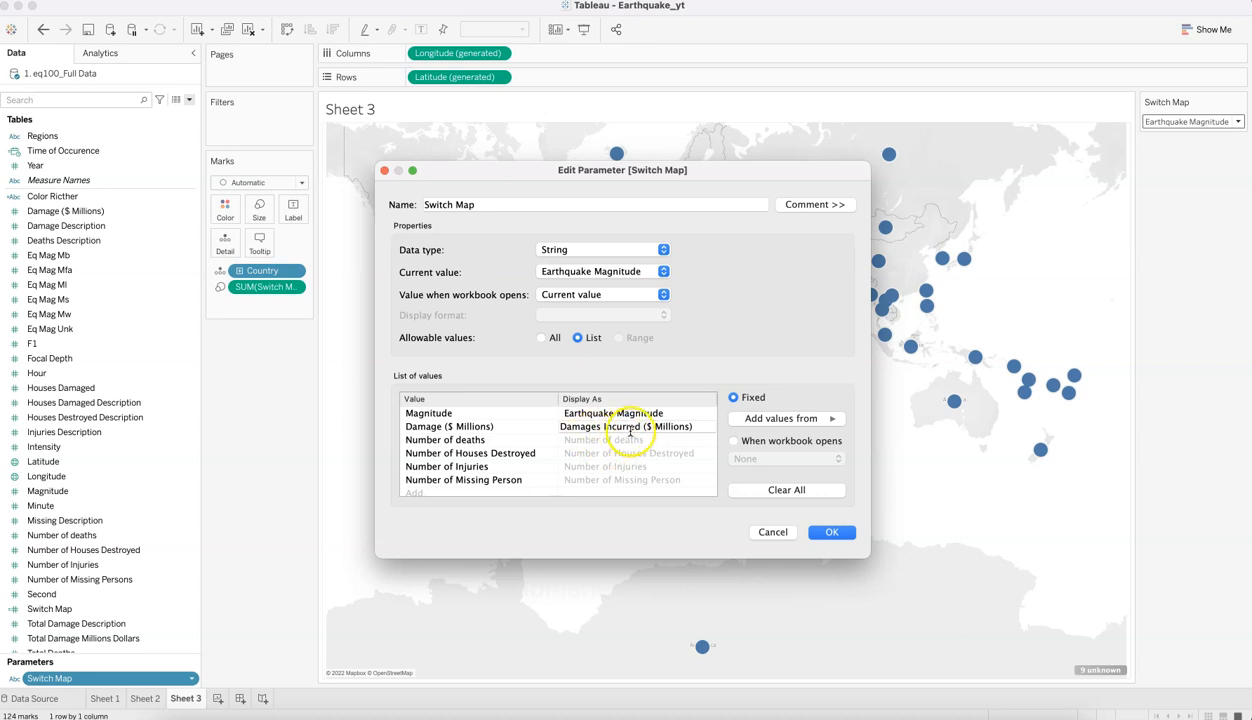
left_click(771, 534)
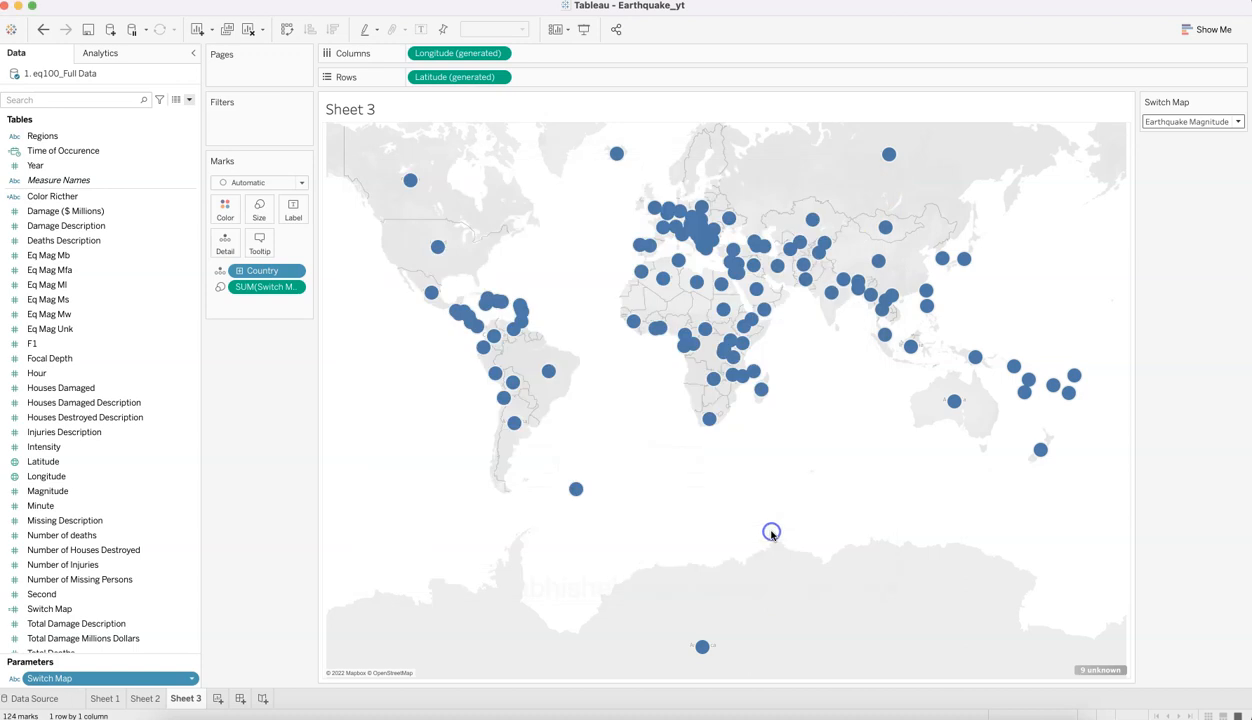
Step: Add the Switch Map field to the map's tooltip and check the tooltips for Mexico and the Dominican Republic
left_click(194, 680)
left_click(283, 396)
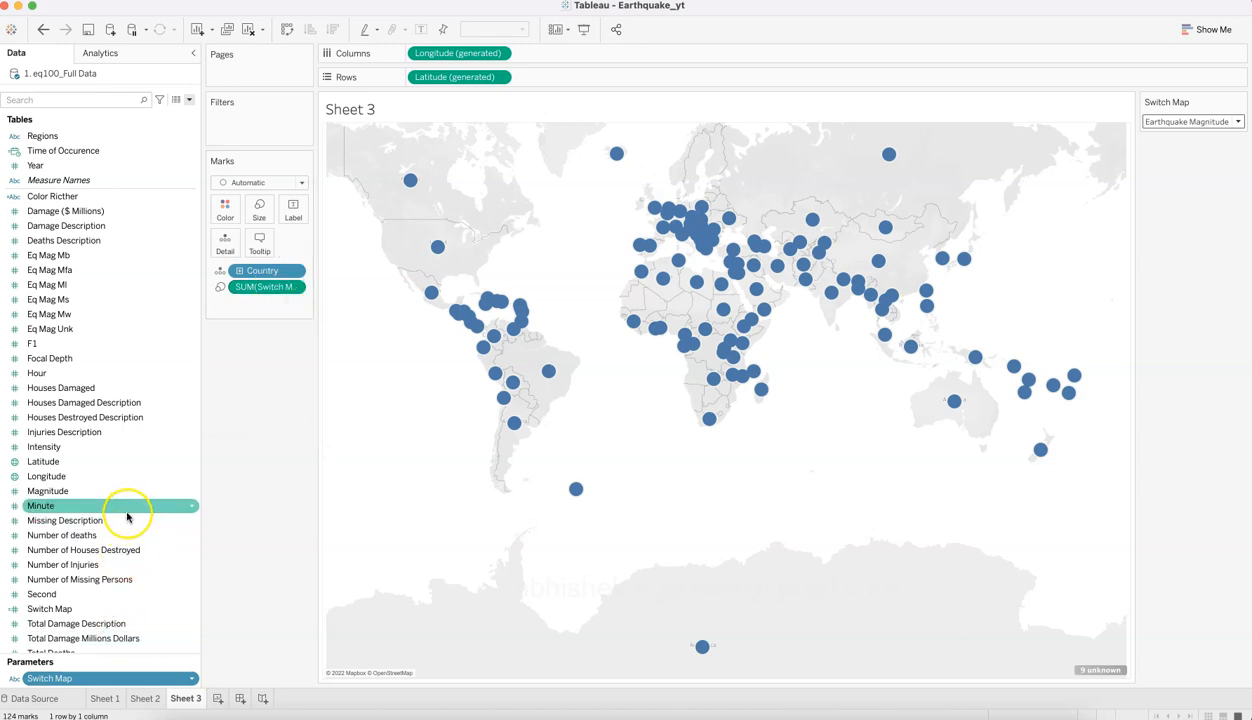
left_click_drag(112, 606, 261, 245)
mouse_move(434, 297)
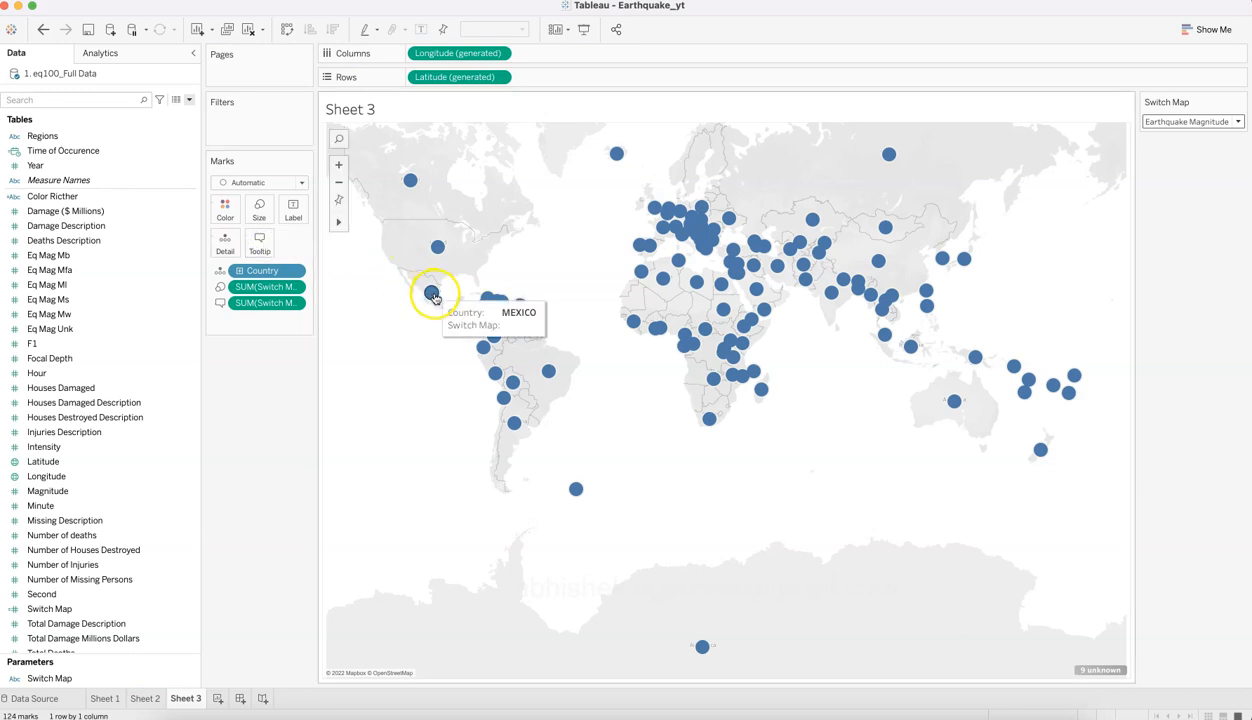
mouse_move(502, 302)
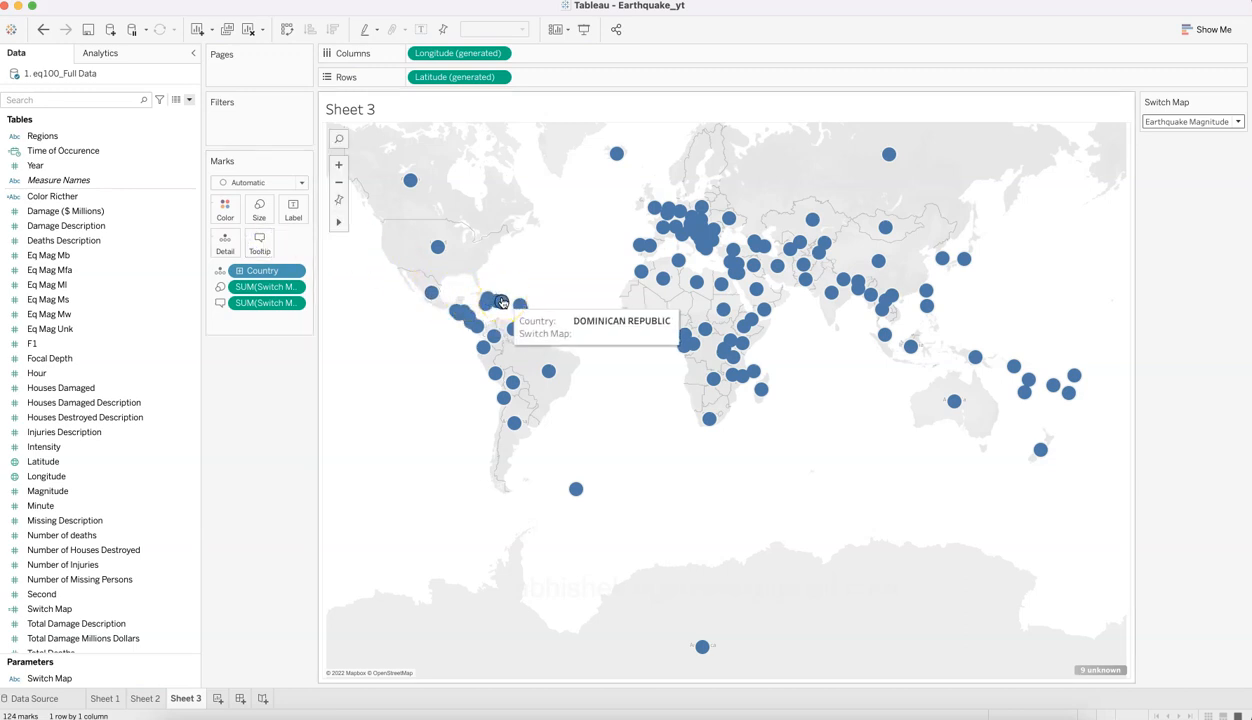
Step: Test the map by switching it to Damages Incurred ($ Millions) and to Number of deaths
left_click(1150, 121)
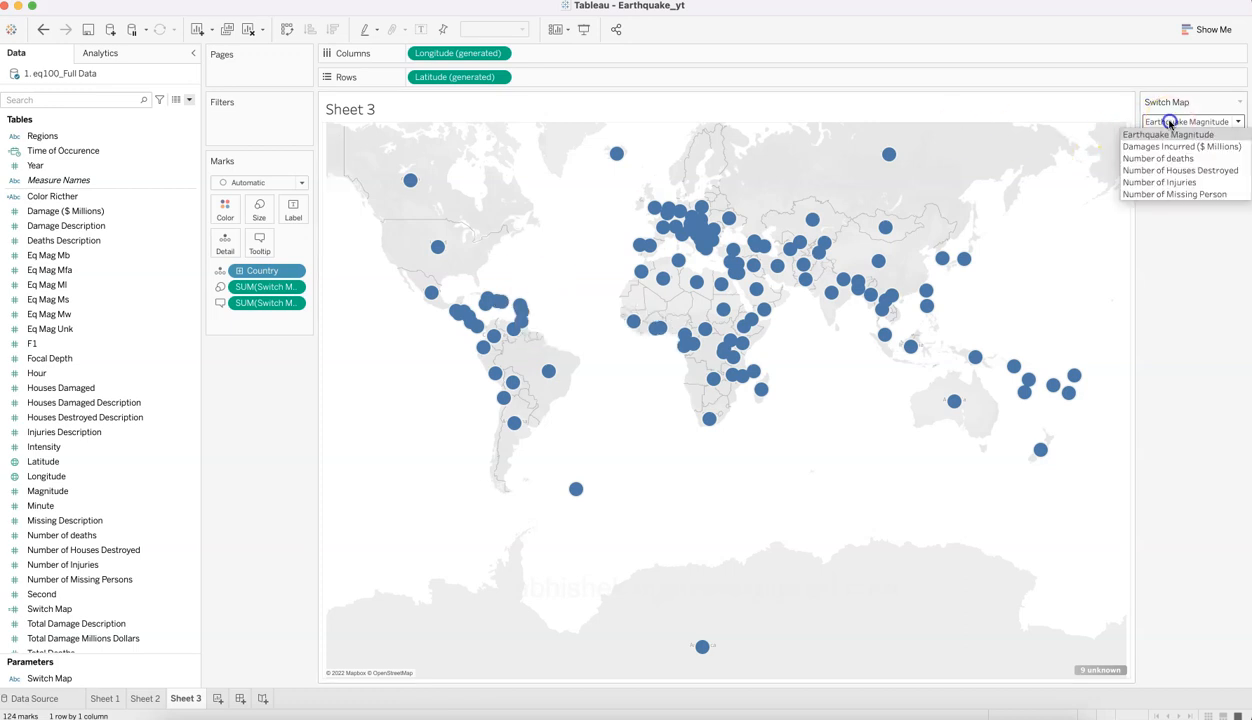
left_click(1174, 147)
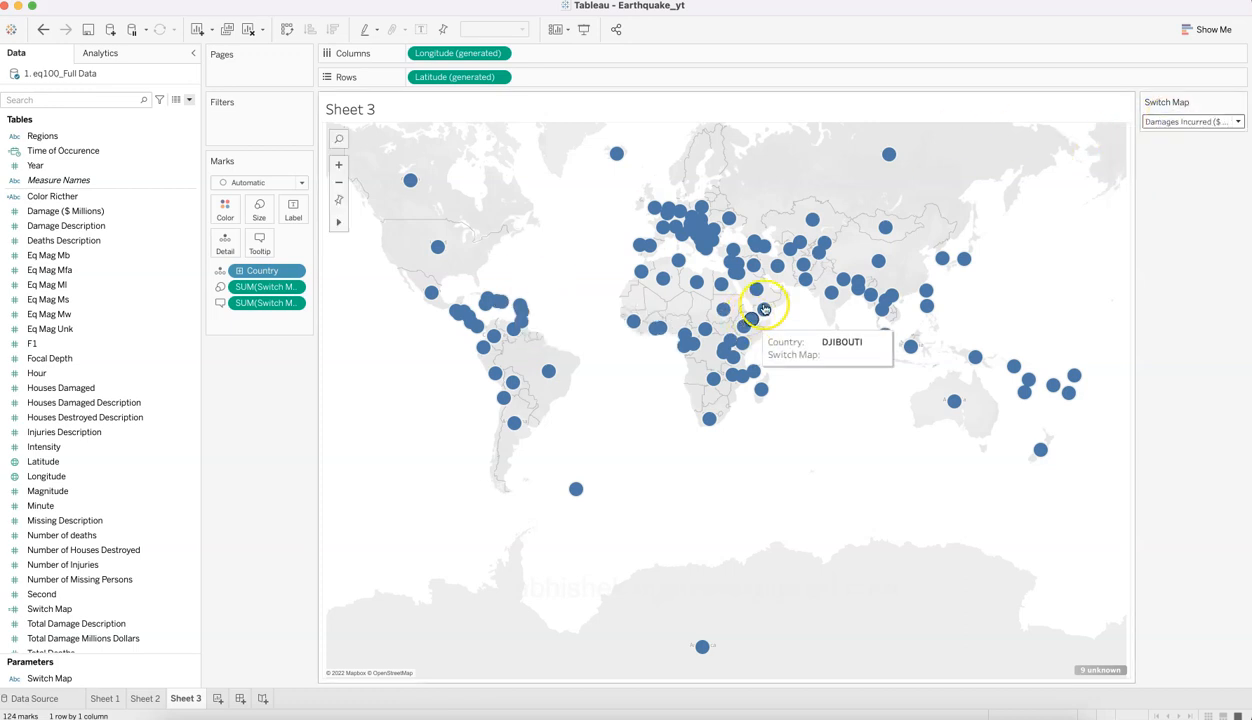
left_click(1188, 122)
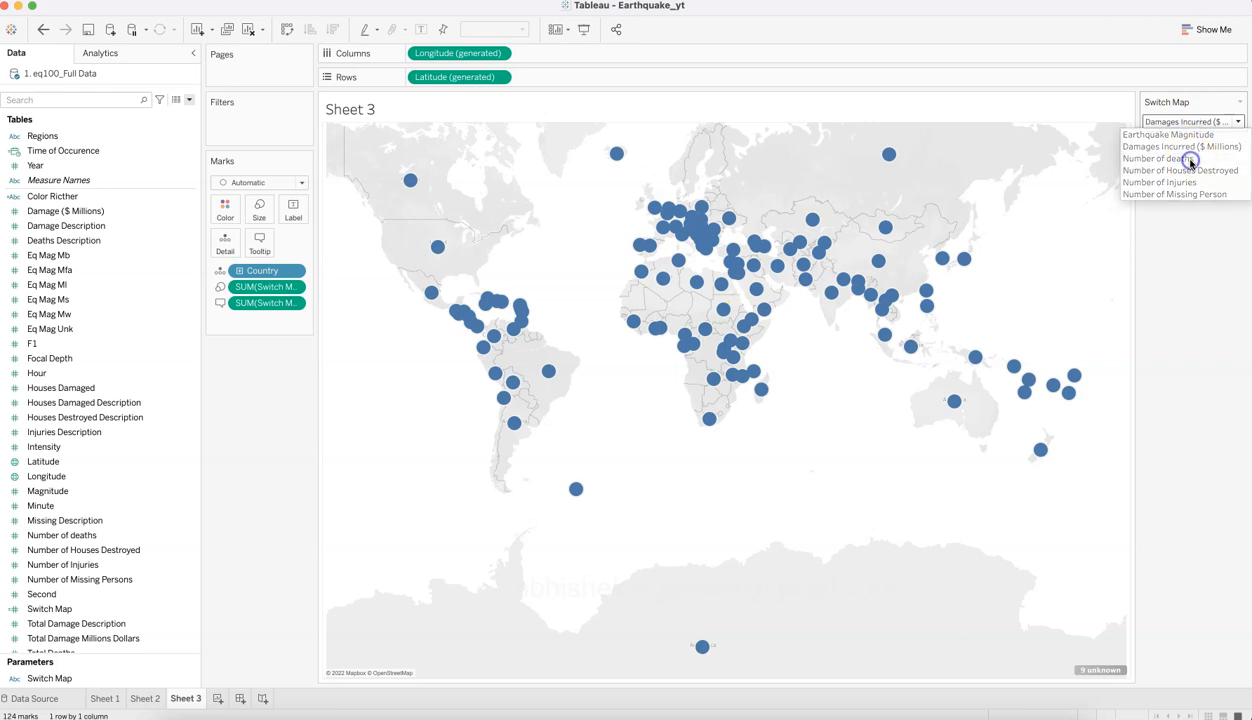
left_click(1184, 161)
mouse_move(806, 285)
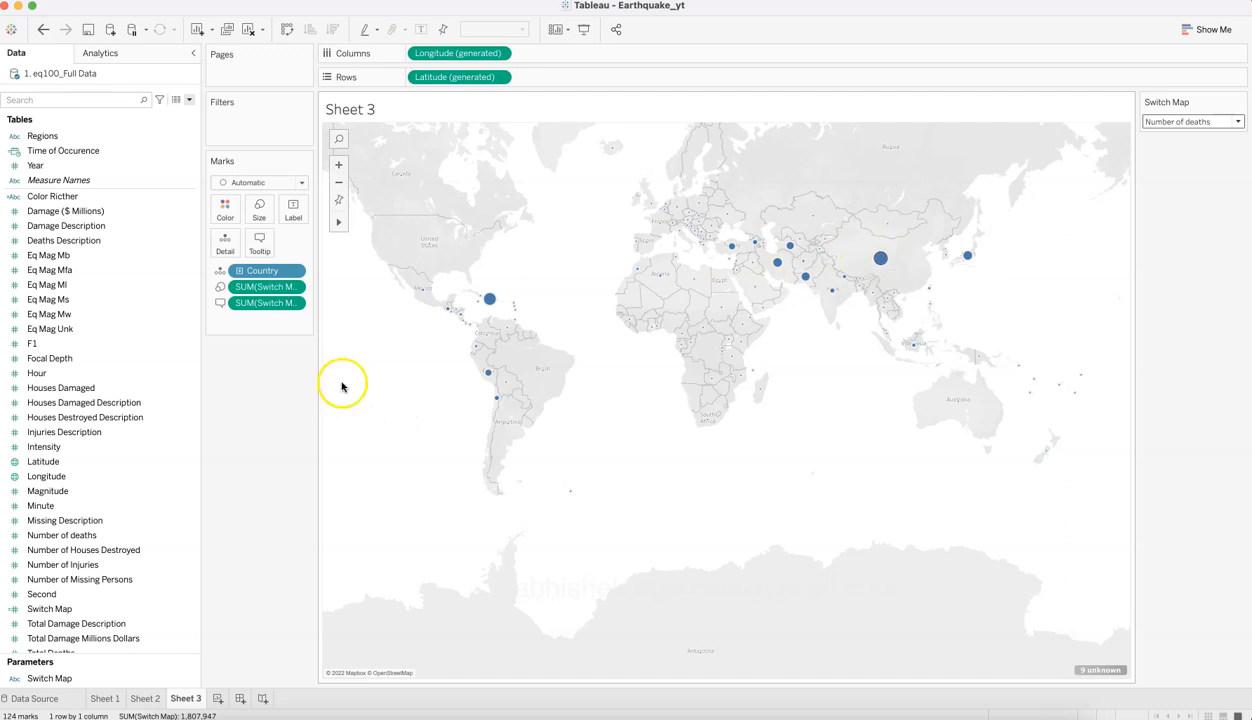
left_click(1188, 121)
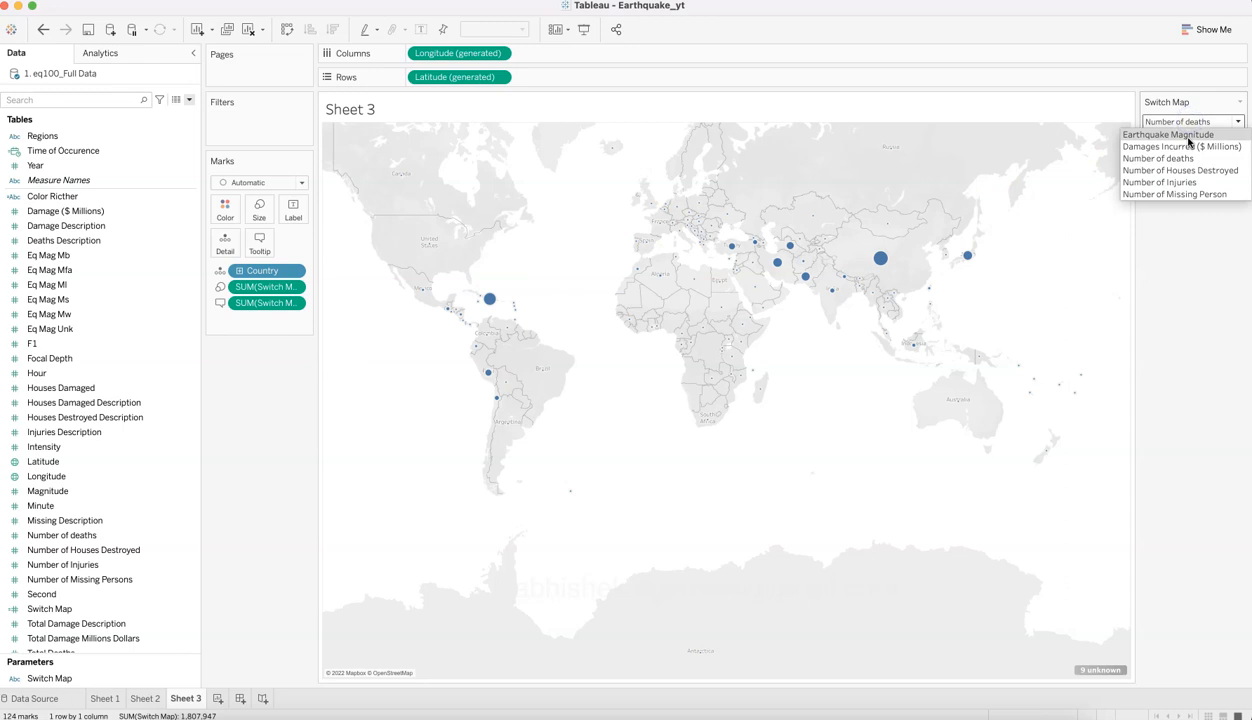
left_click(1191, 148)
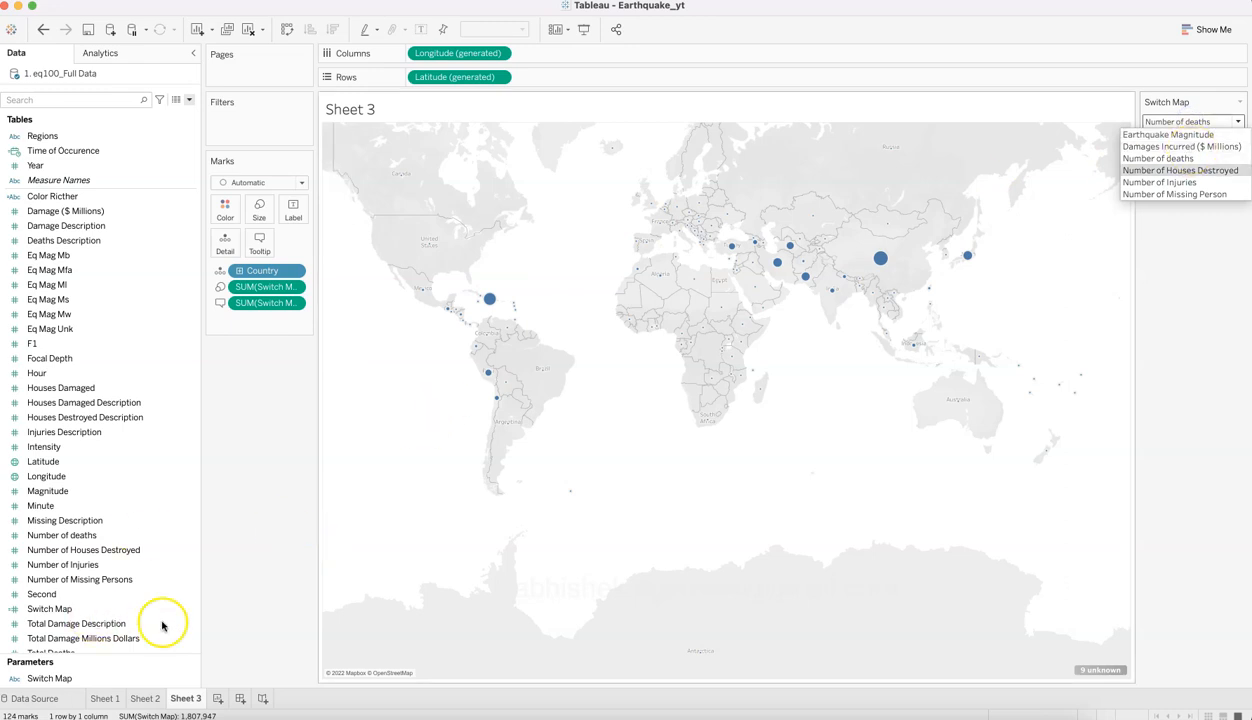
Step: Edit the Switch Map calculation, changing the earthquake magnitude case text to "Magnitude"
left_click(185, 679)
left_click(193, 679)
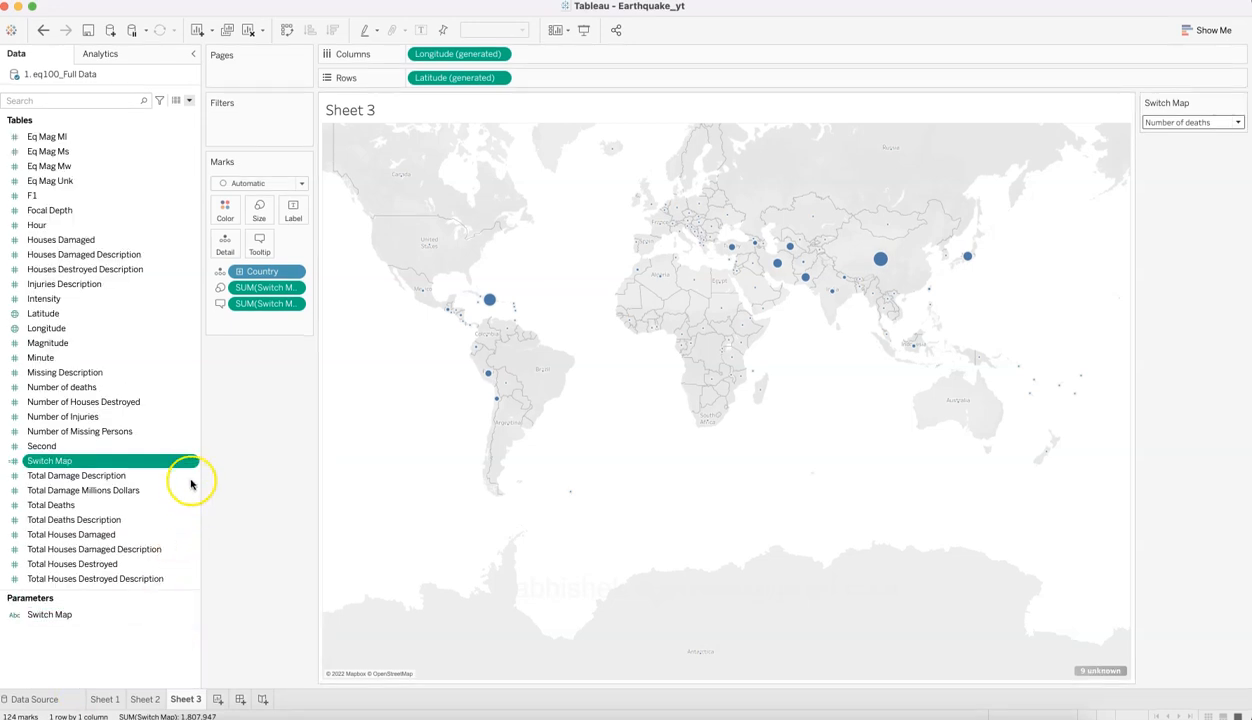
left_click(193, 464)
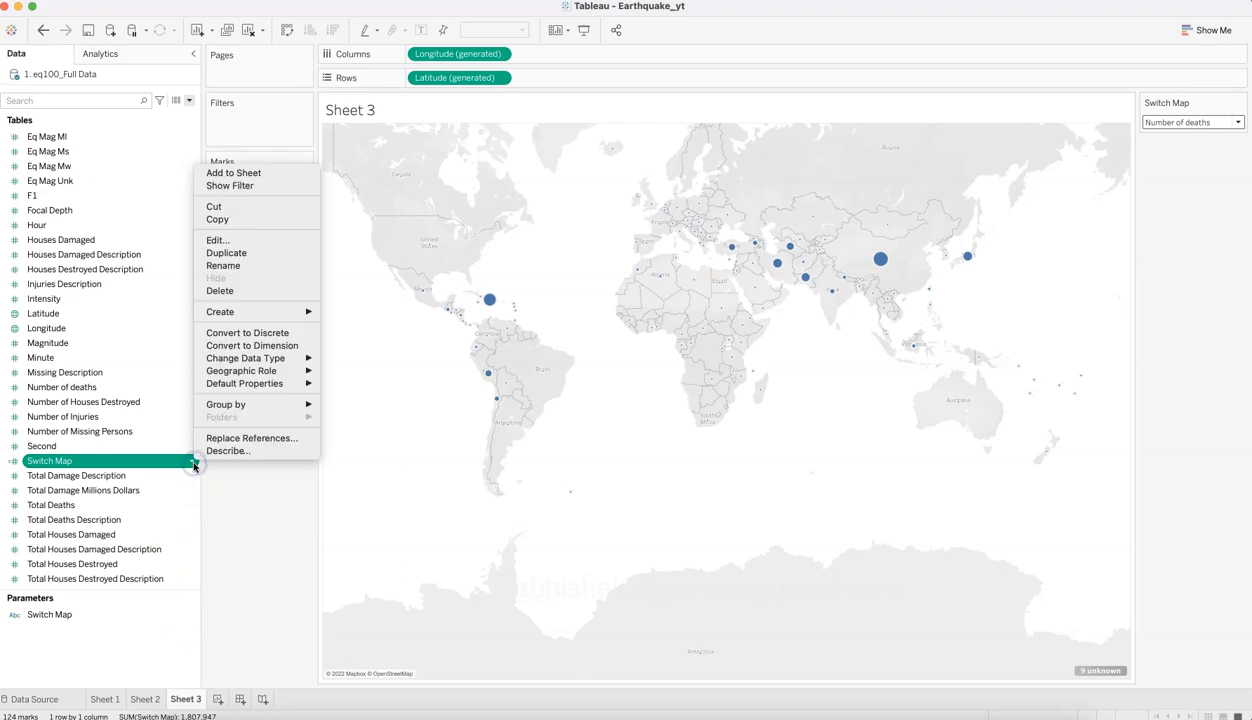
left_click(225, 241)
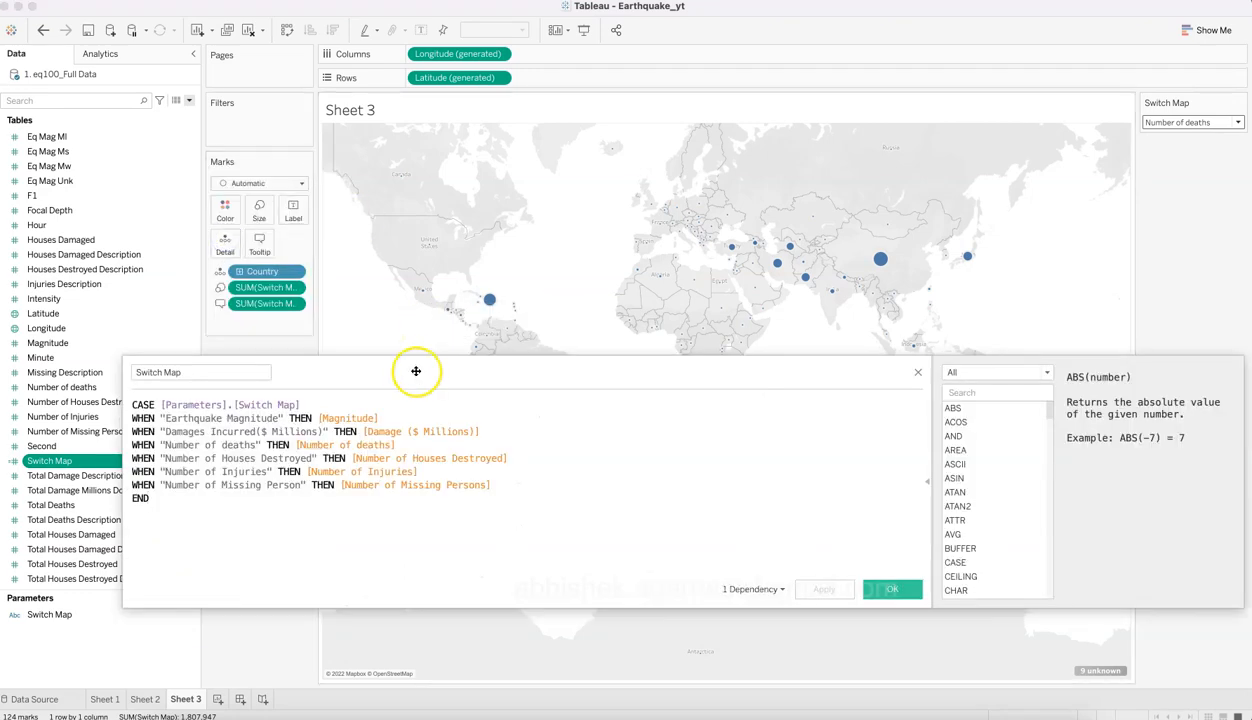
left_click(228, 418)
type("==")
key("BackSpace")
key("BackSpace")
key("BackSpace")
key("BackSpace")
key("BackSpace")
key("BackSpace")
key("BackSpace")
key("BackSpace")
key("BackSpace")
key("BackSpace")
key("BackSpace")
key("BackSpace")
key("BackSpace")
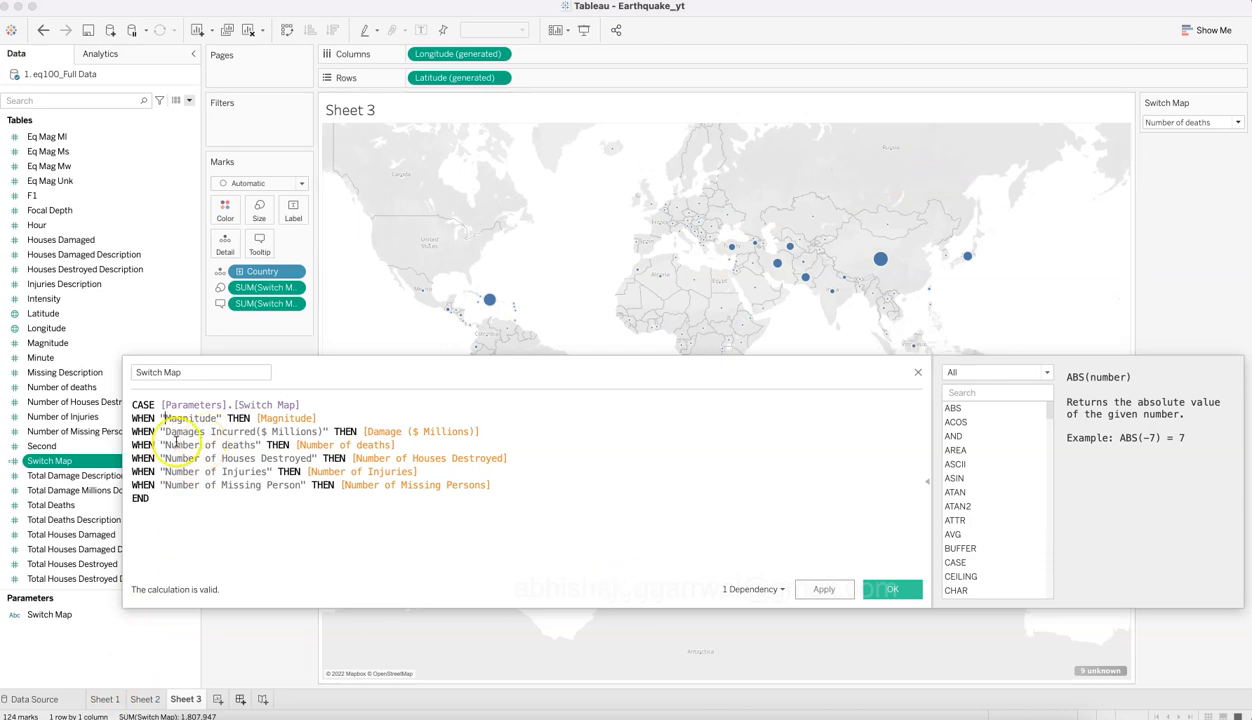
Step: Change the damages case text in the calculation to "Damages ($ Millions)" and save the calculation
scroll(90, 378, "up", 5)
scroll(88, 379, "up", 1)
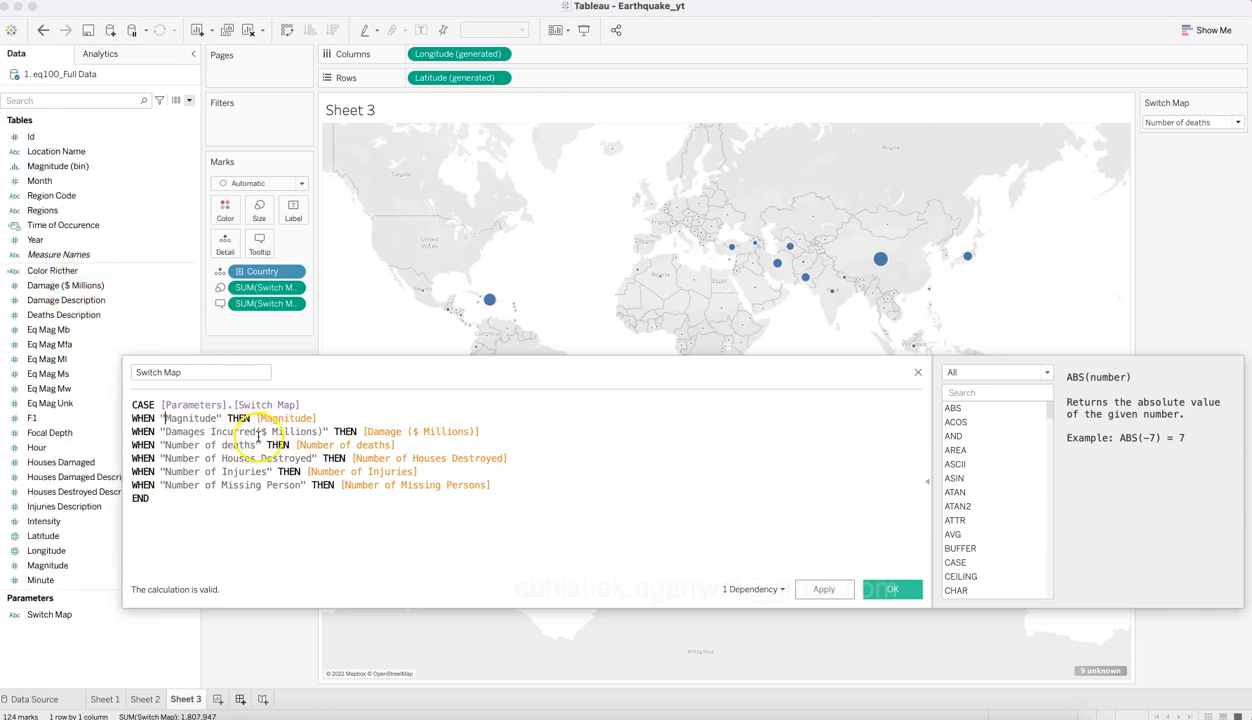
key("BackSpace")
key("BackSpace")
key("BackSpace")
key("BackSpace")
key("BackSpace")
key("BackSpace")
key("BackSpace")
key("BackSpace")
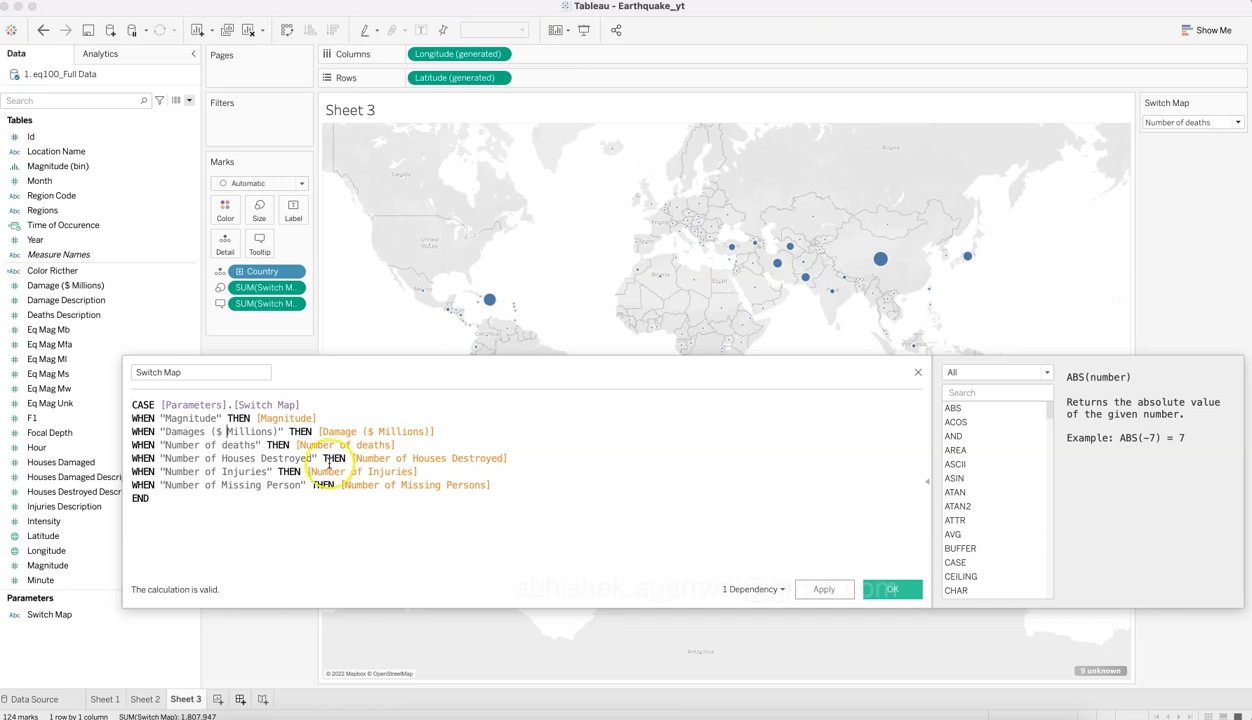
left_click(820, 591)
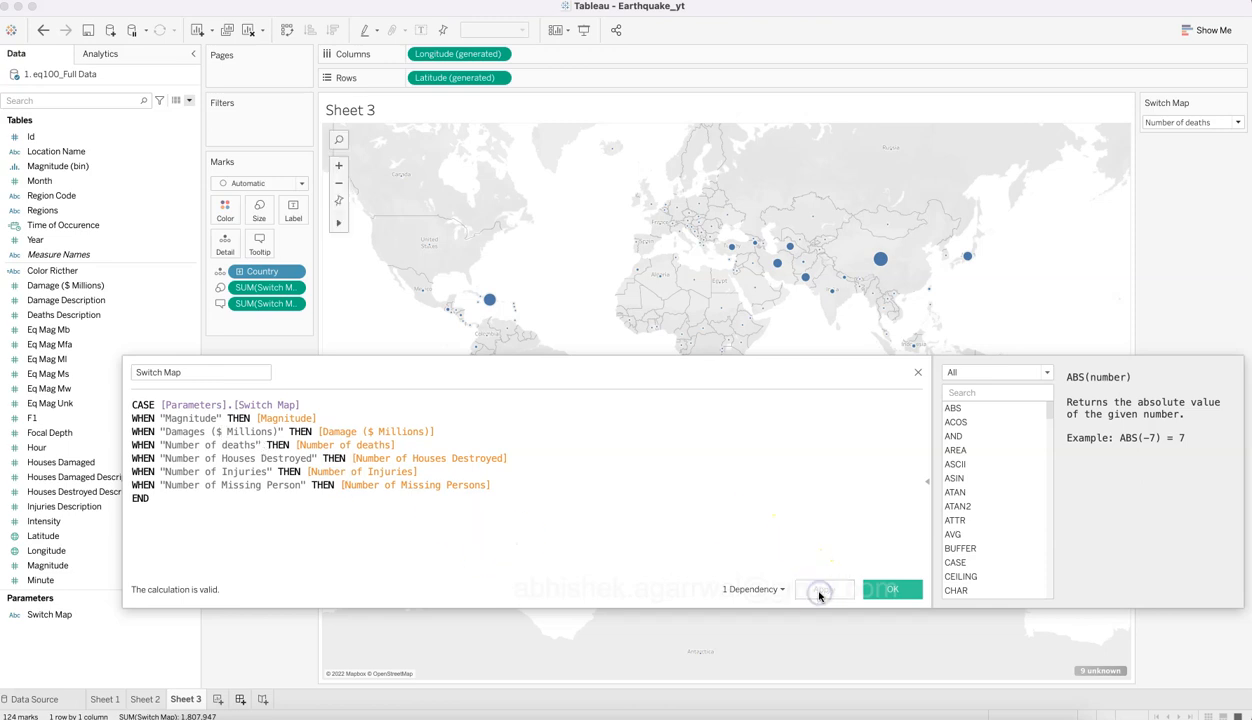
left_click(888, 590)
Step: Test the saved calculation by switching the map through Earthquake Magnitude, Damages Incurred ($ Millions), Number of deaths and back to Earthquake Magnitude
left_click(1196, 122)
left_click(1185, 135)
left_click(1188, 121)
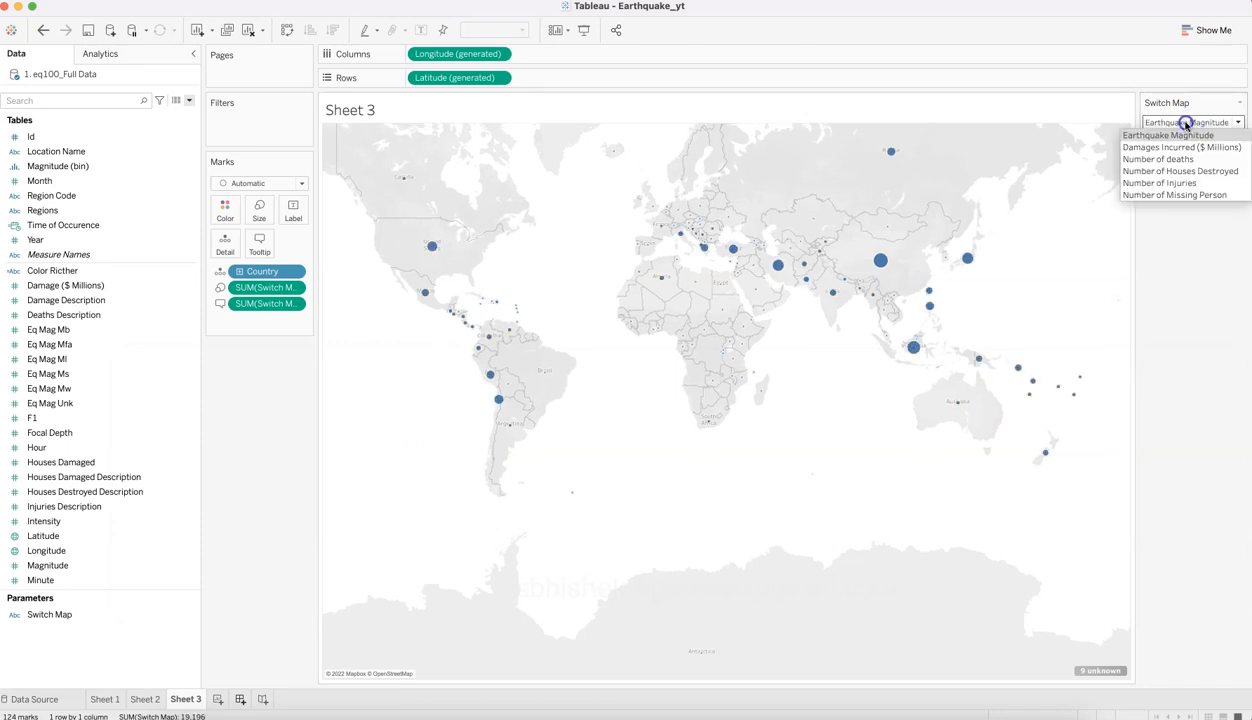
left_click(1186, 139)
left_click(1188, 122)
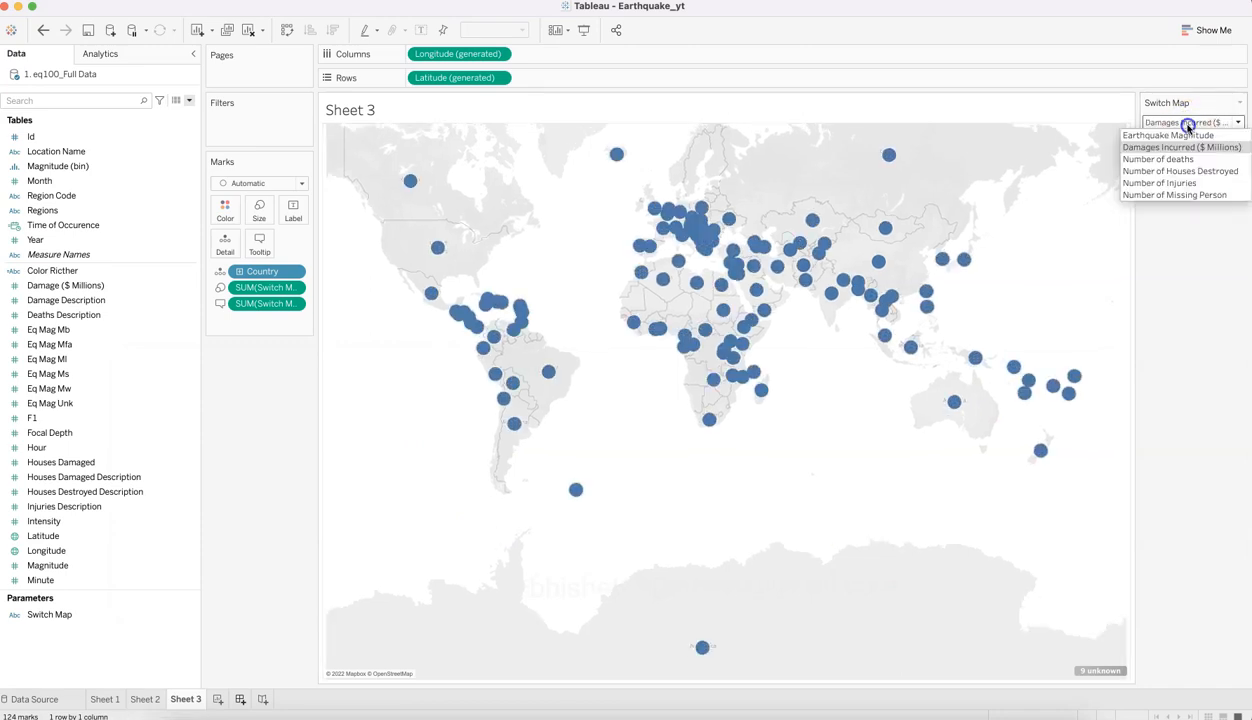
left_click(1188, 158)
left_click(1190, 122)
left_click(1190, 133)
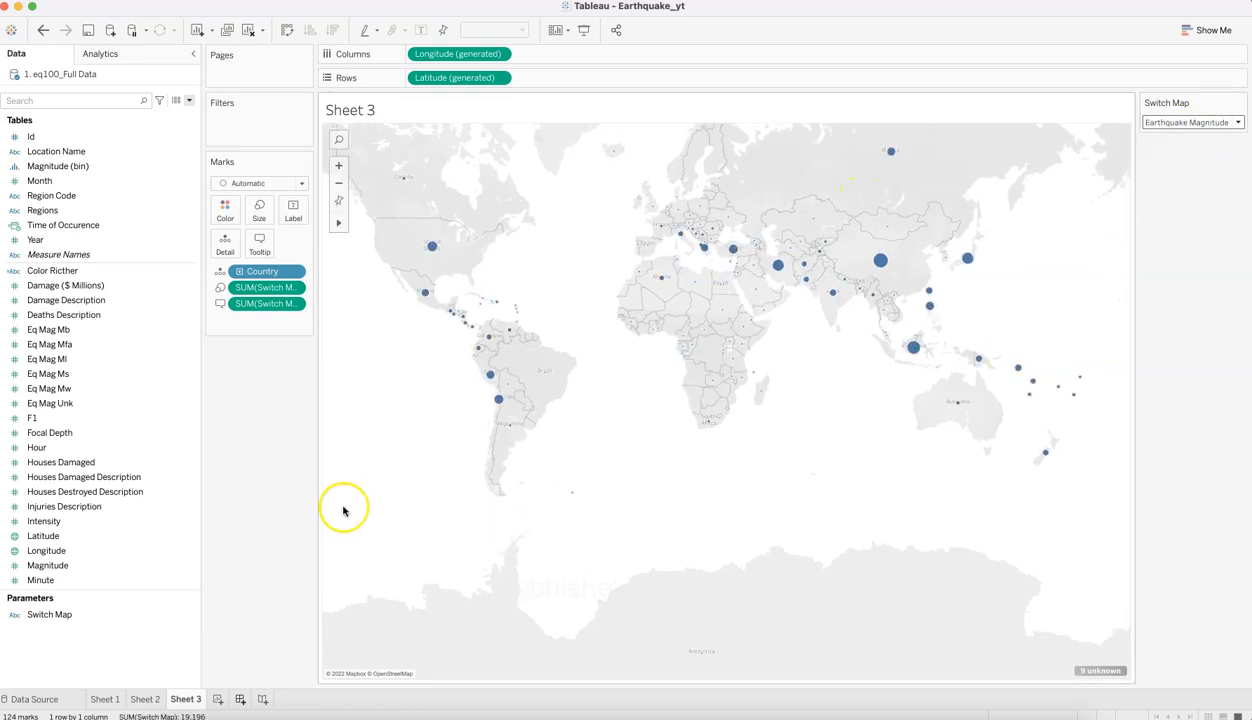
Step: Review the values and display names listed in the Switch Map parameter and leave without saving
left_click(1236, 119)
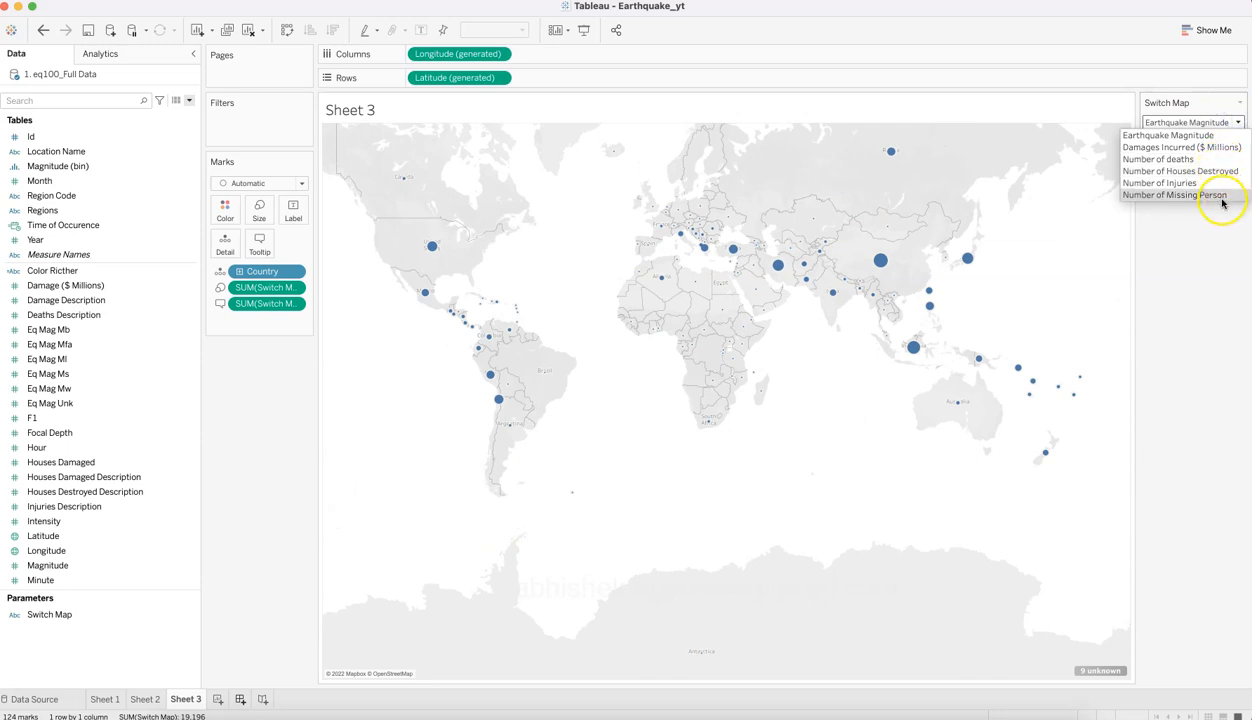
left_click(184, 611)
right_click(182, 612)
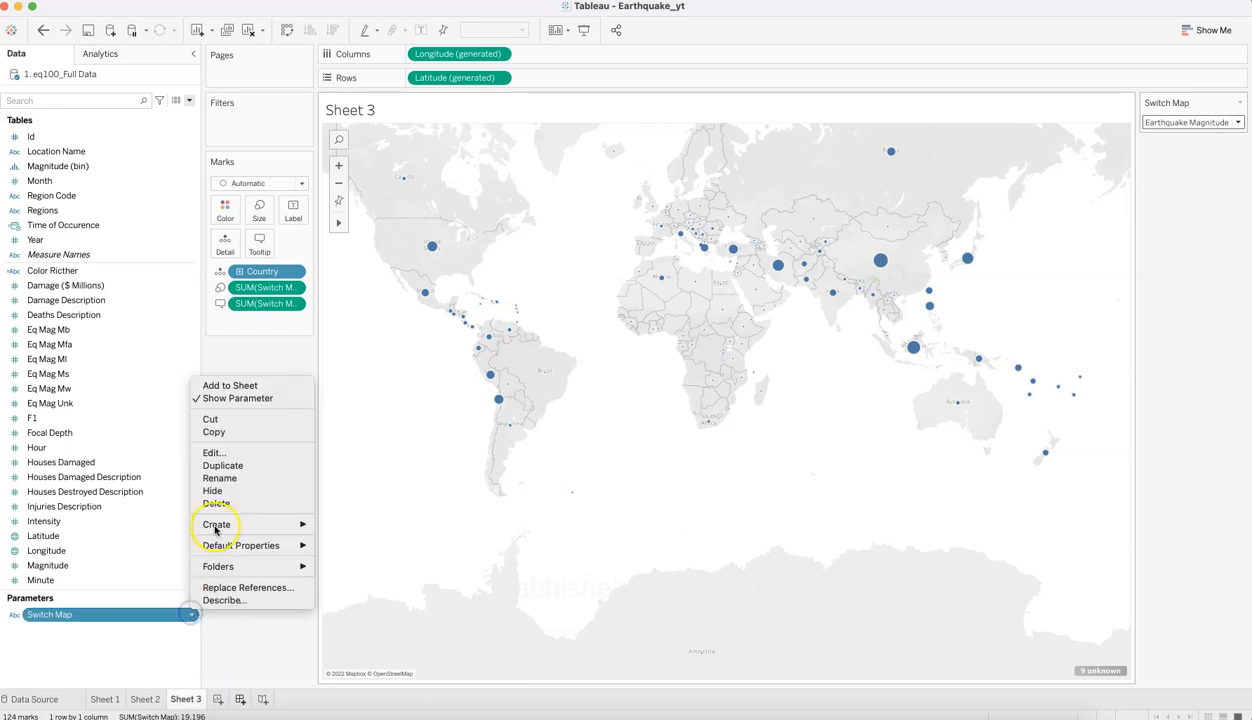
left_click(215, 453)
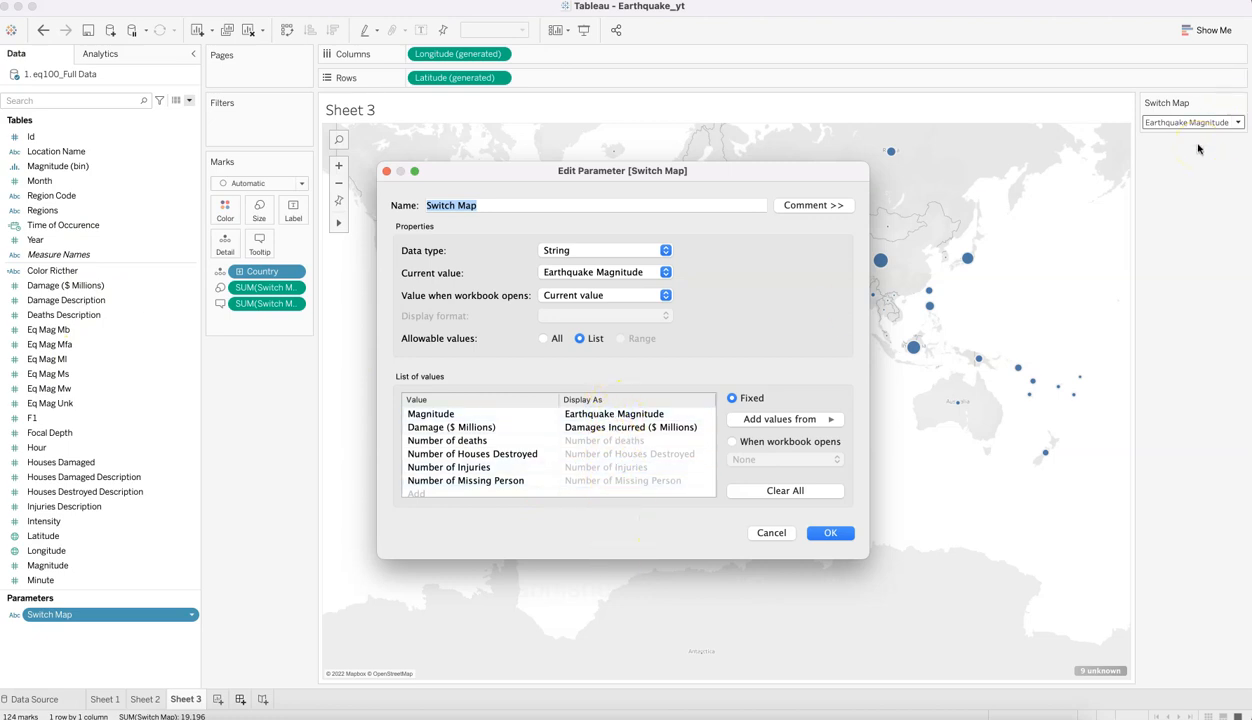
left_click(789, 539)
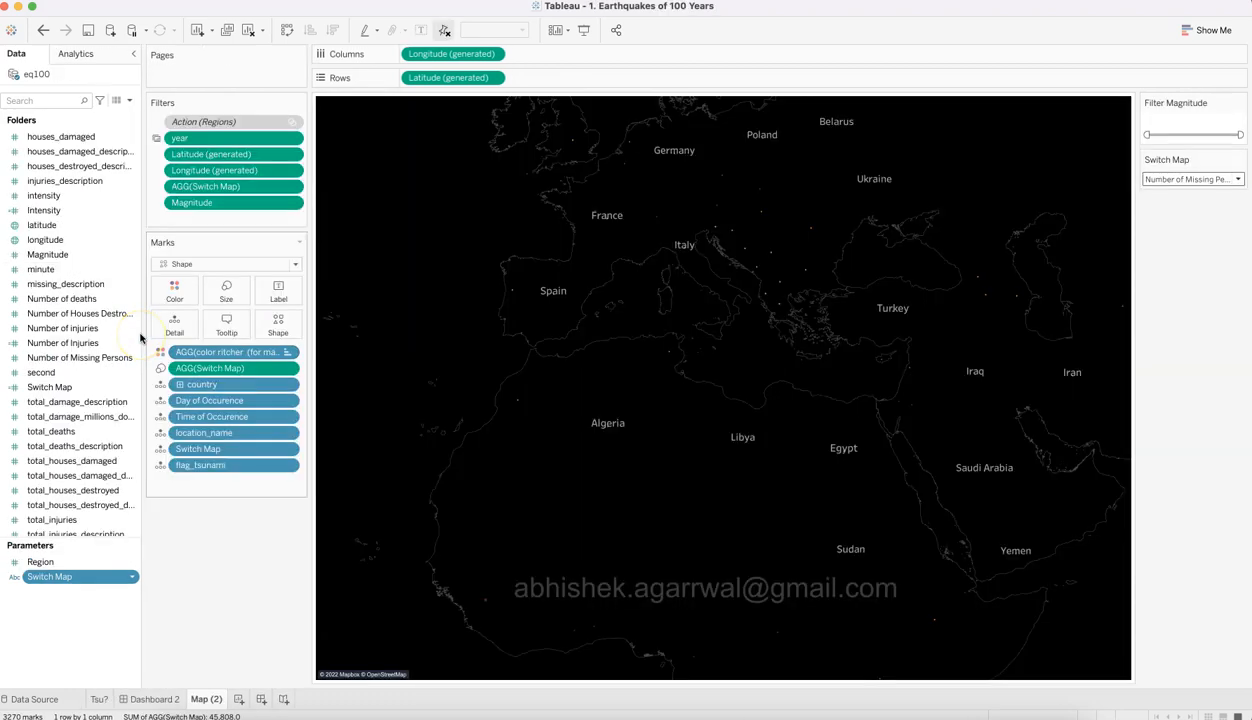
Step: In the reference workbook "1. Earthquakes of 100 Years", switch the map to Earthquake Magnitude and check a mark's tooltip in Albania
left_click(1192, 179)
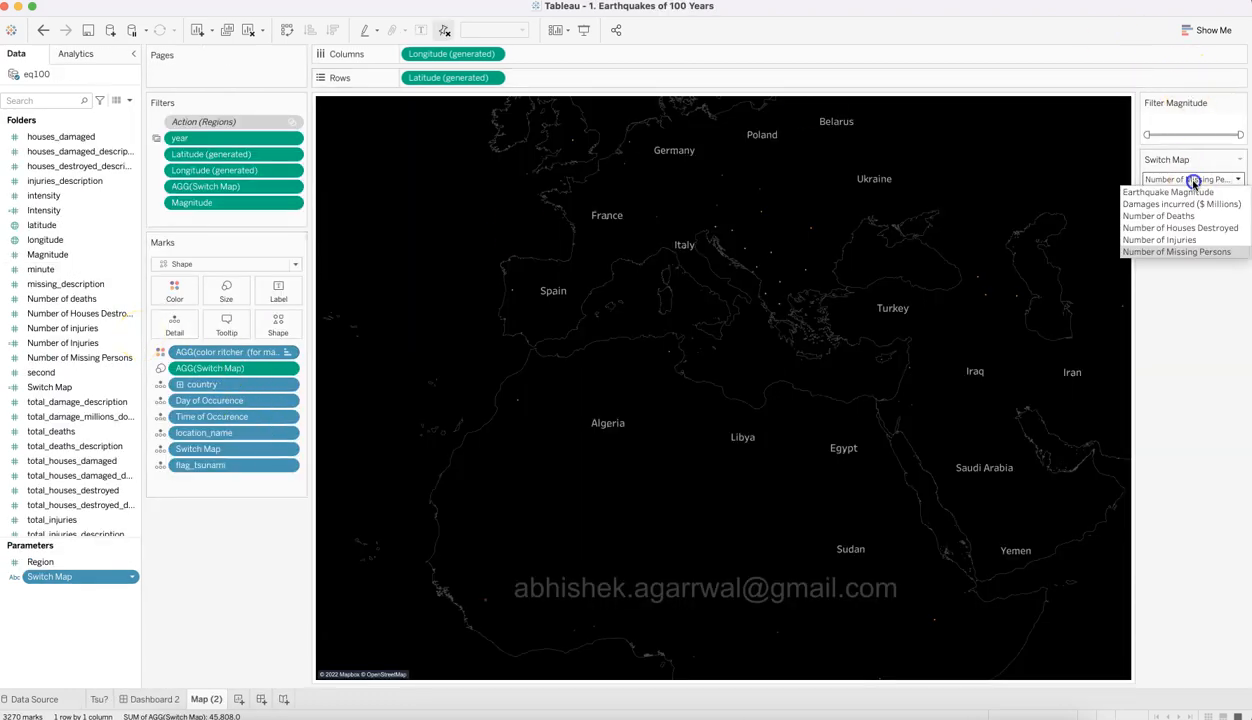
left_click(1193, 191)
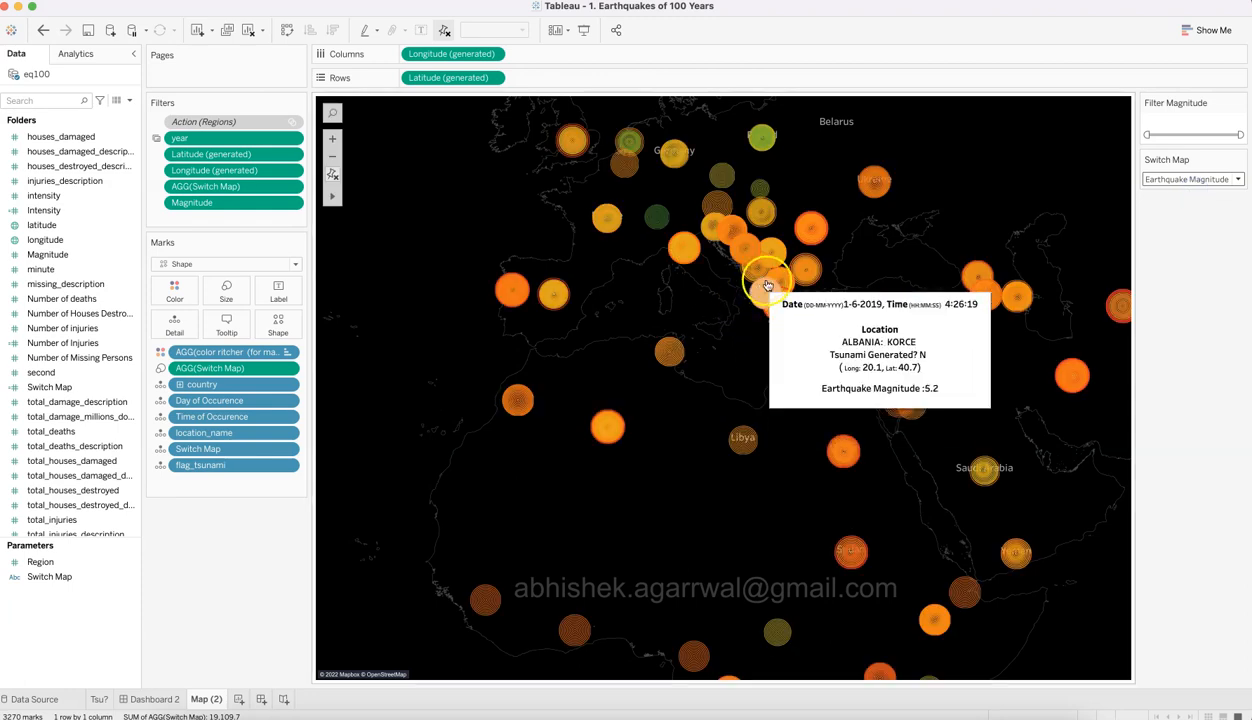
left_click(1173, 178)
left_click(1173, 198)
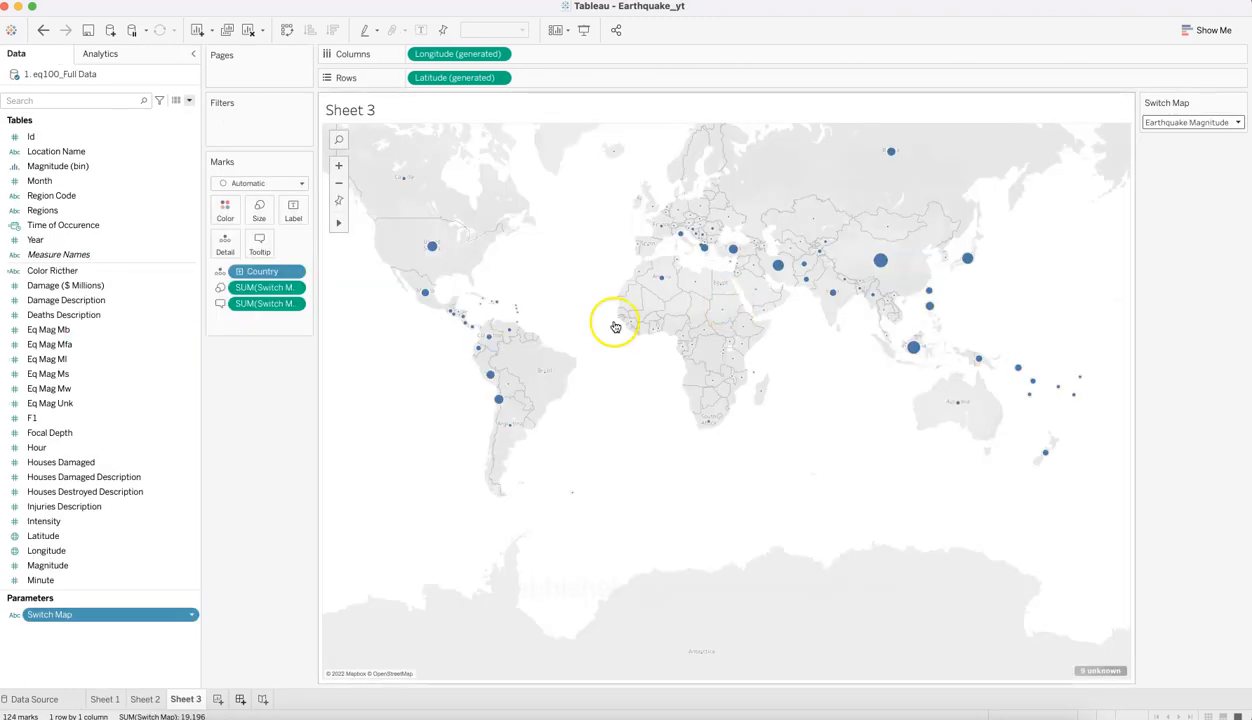
Step: Set the mark type of the Sheet 3 map to Shape and choose the Proportions palette in the shape editor
left_click(290, 184)
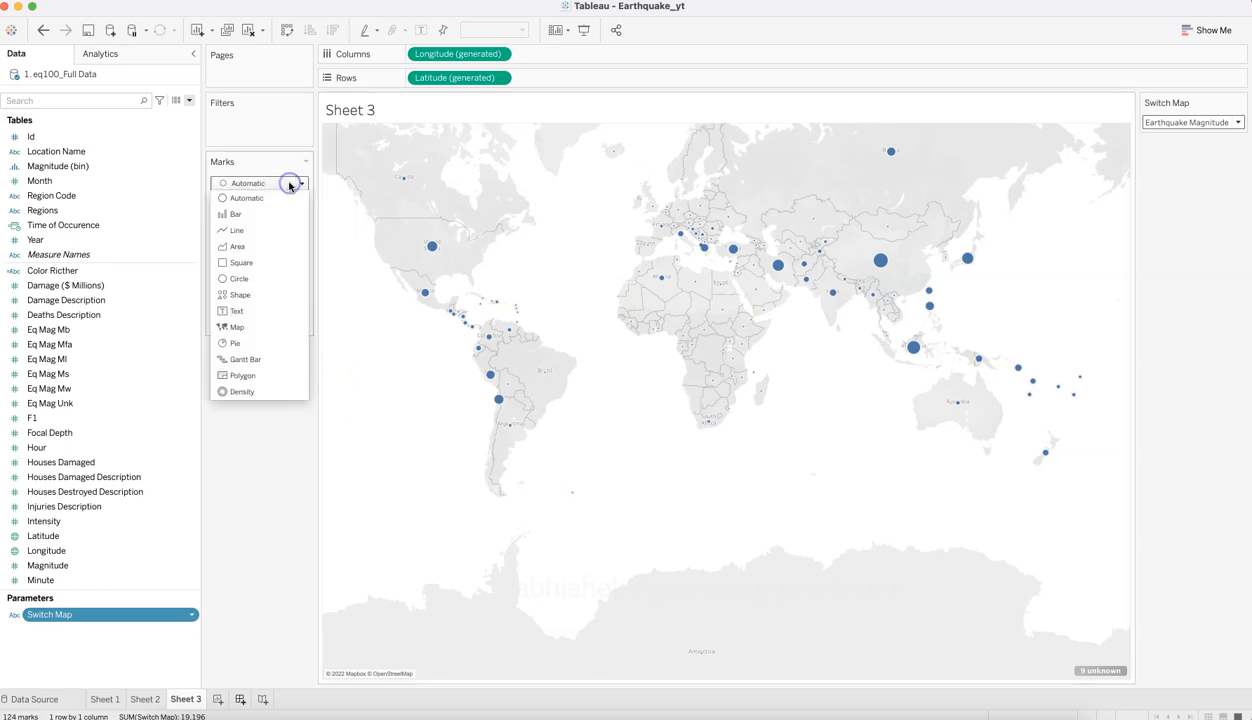
left_click(271, 290)
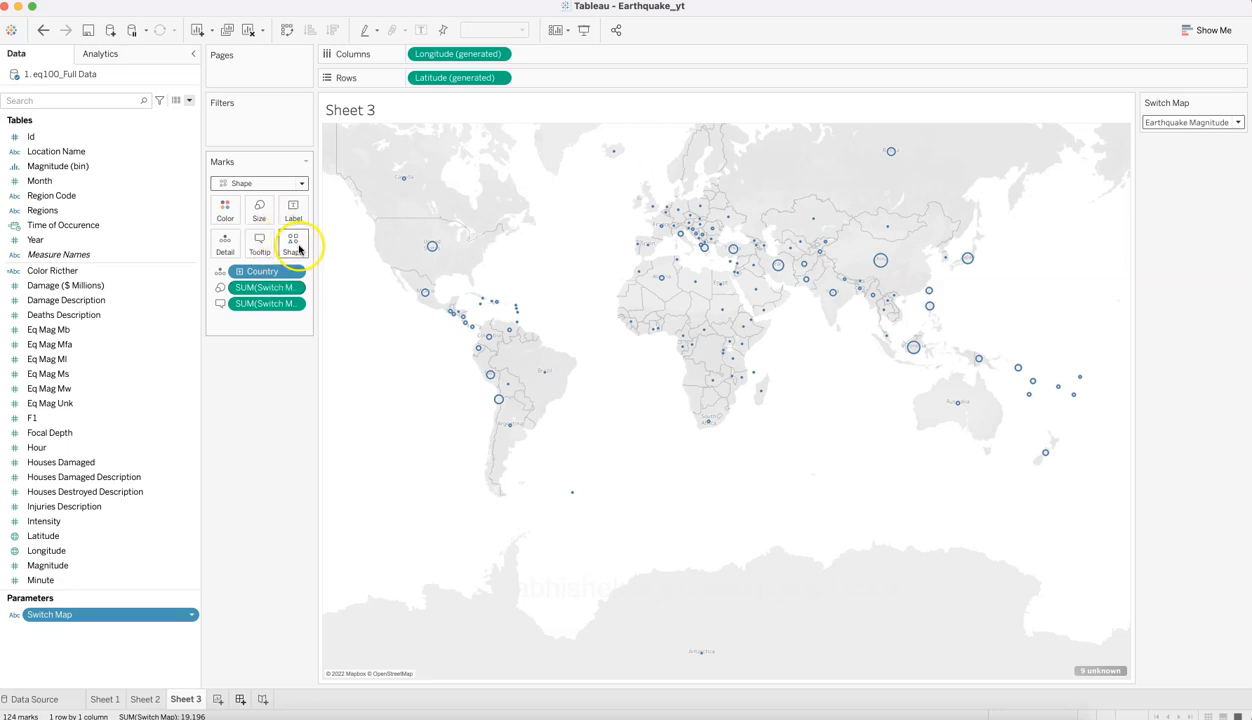
left_click(292, 243)
left_click(332, 342)
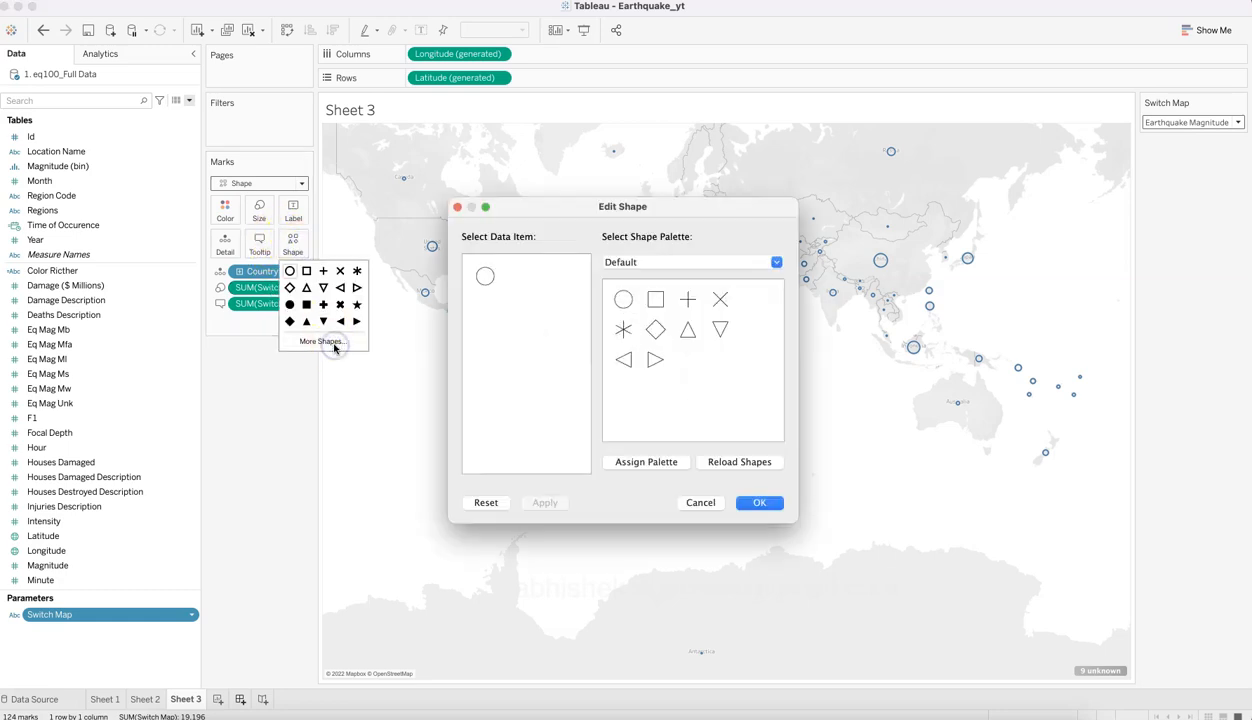
left_click(692, 266)
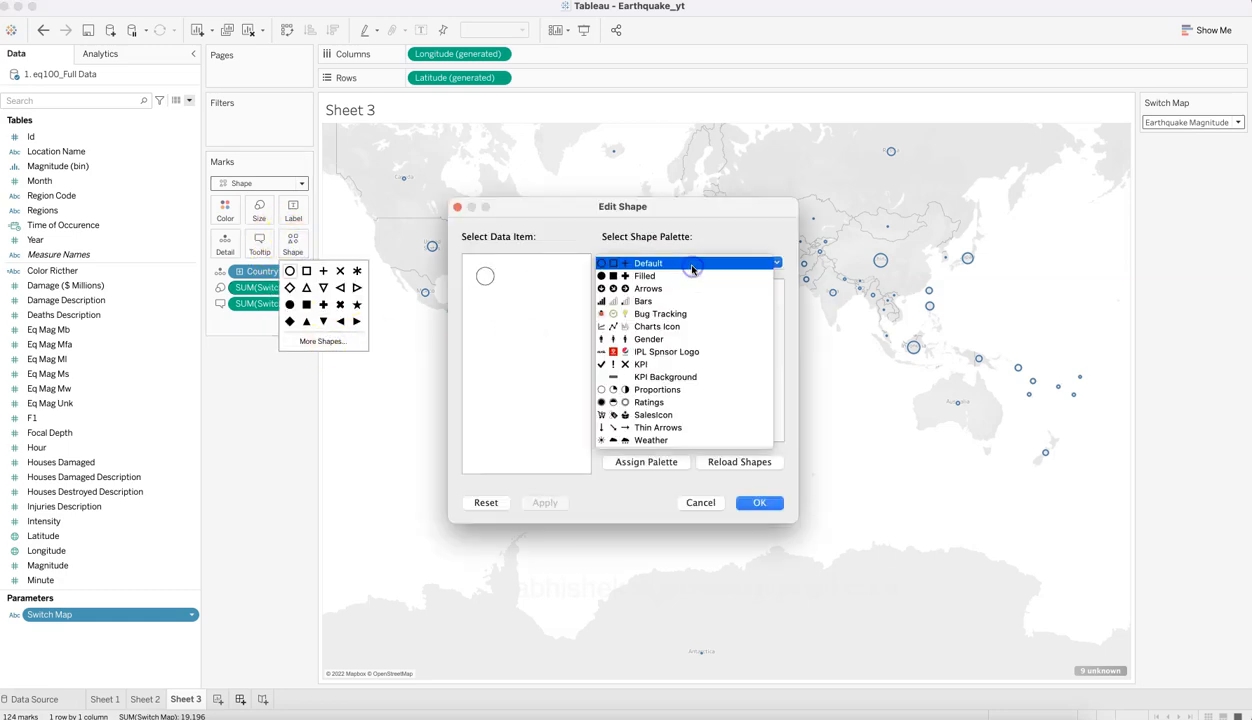
left_click(681, 390)
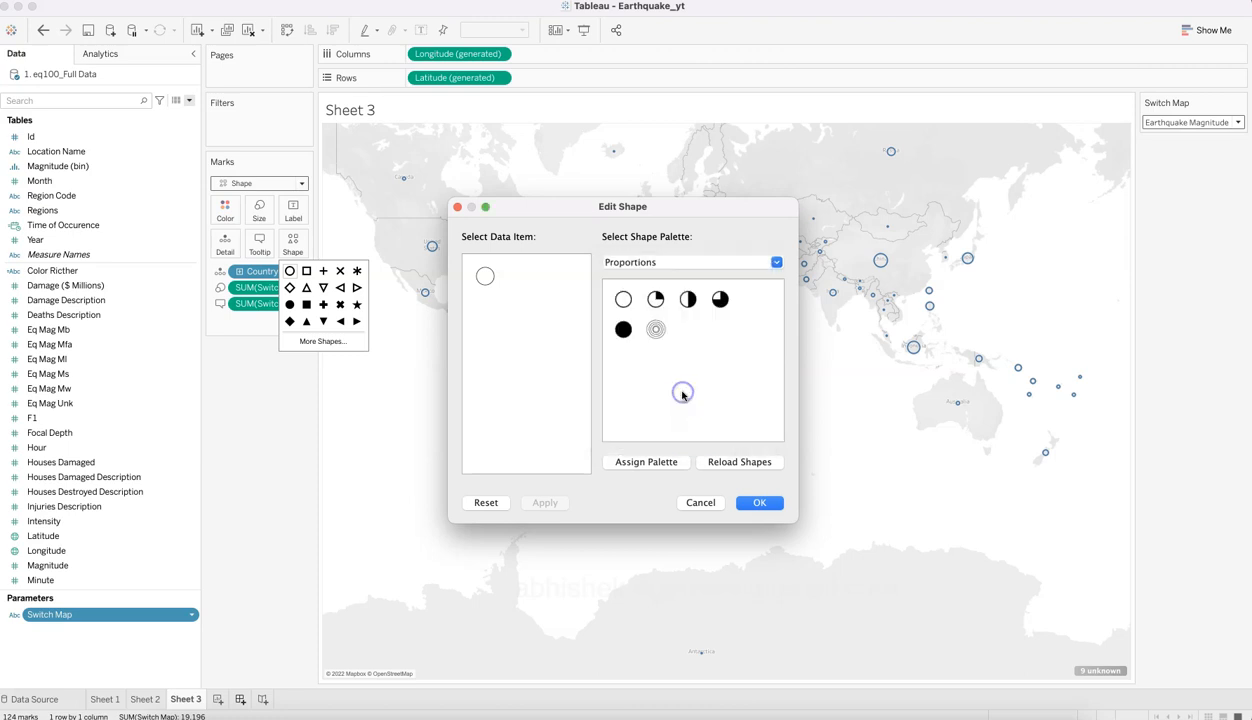
Step: Reload the palette's shapes and assign the orange circle pattern to the map marks
left_click(656, 331)
left_click(728, 465)
left_click(688, 330)
left_click(655, 330)
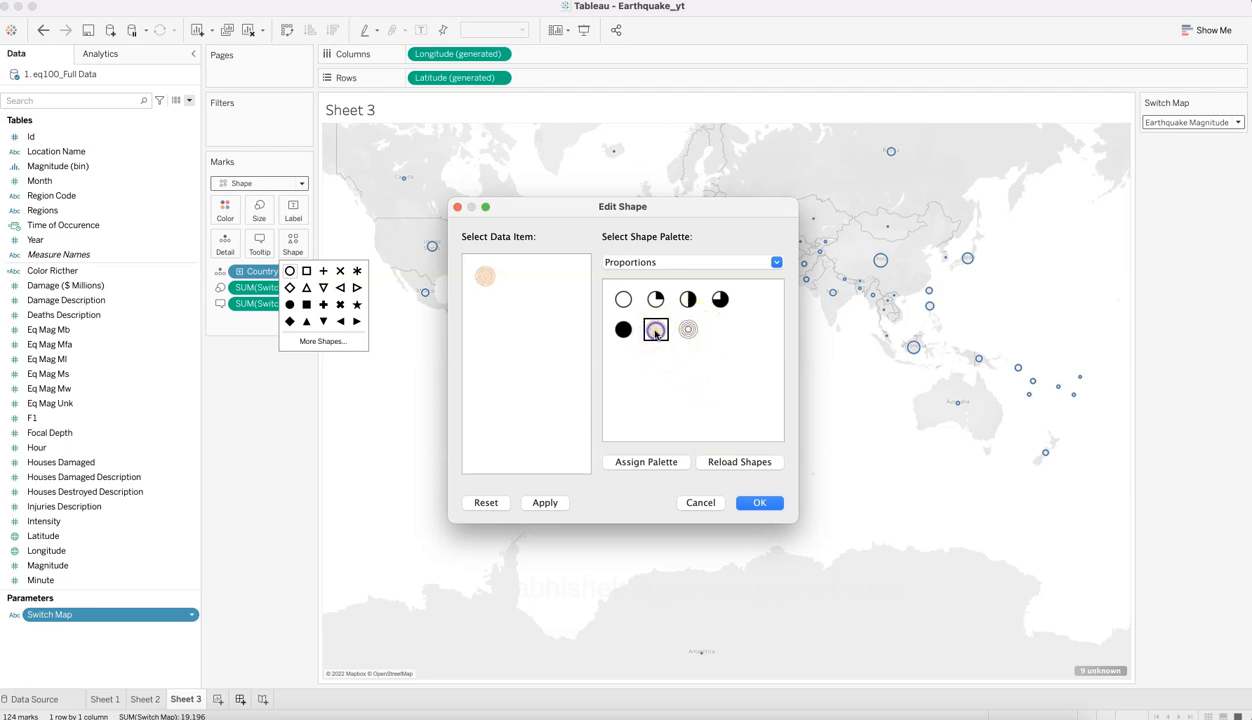
left_click(545, 503)
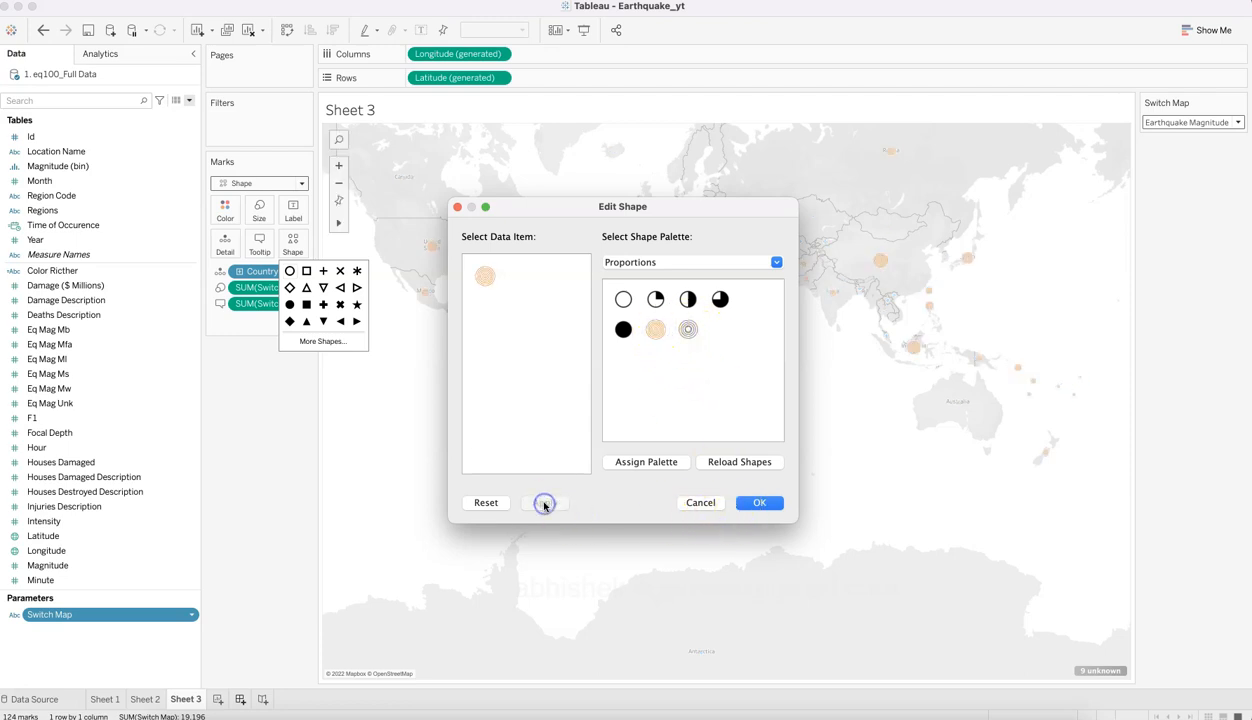
left_click(751, 503)
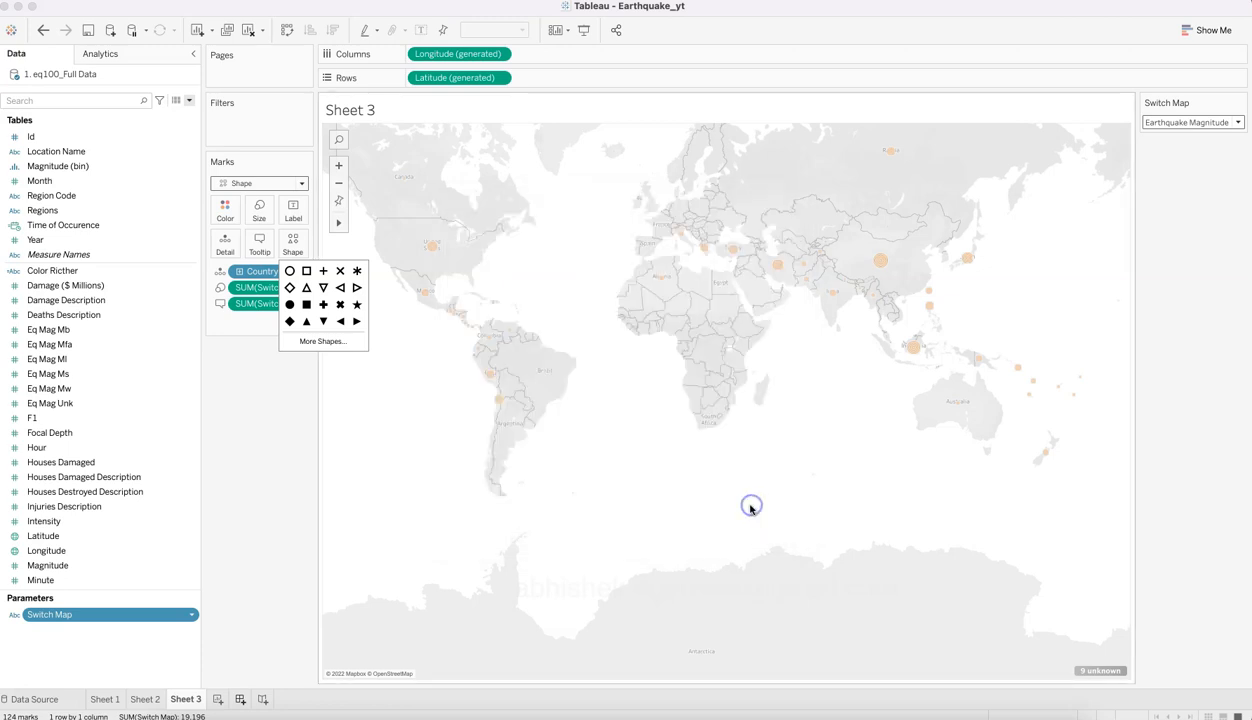
left_click(271, 500)
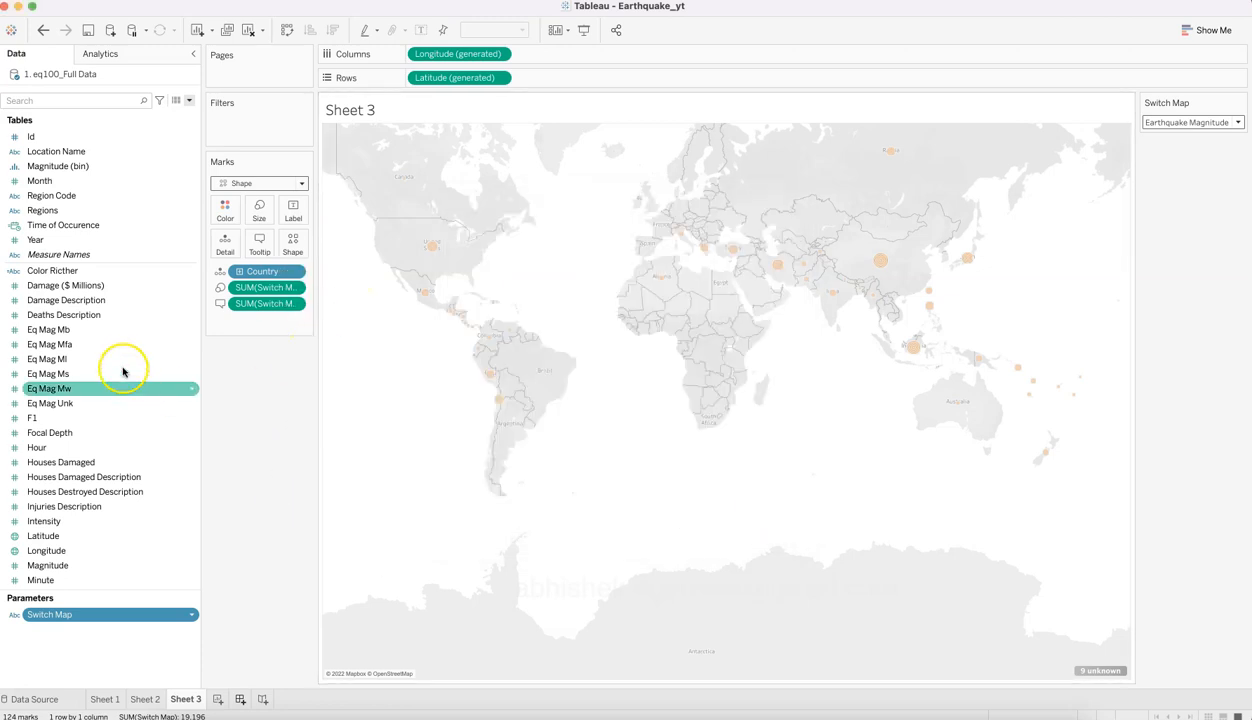
Step: Color the map marks by the Color Ricther field and switch the map to Damages Incurred ($ Millions)
left_click_drag(116, 273, 220, 221)
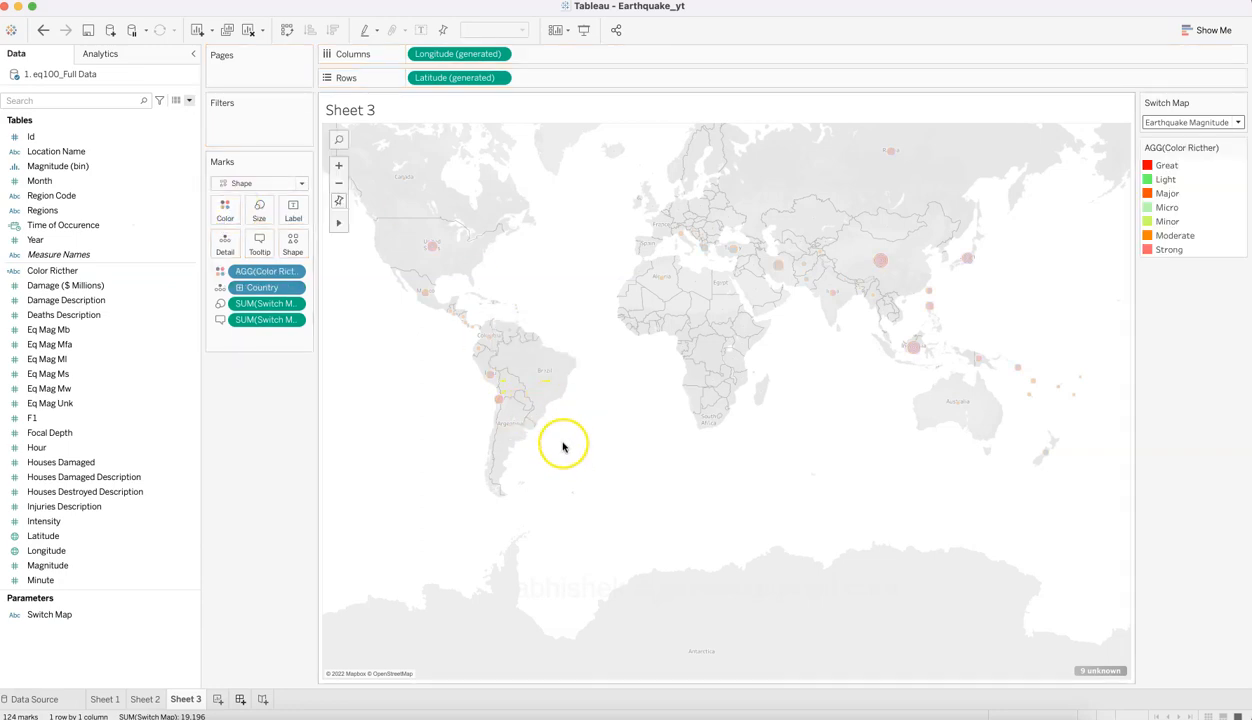
left_click(1198, 122)
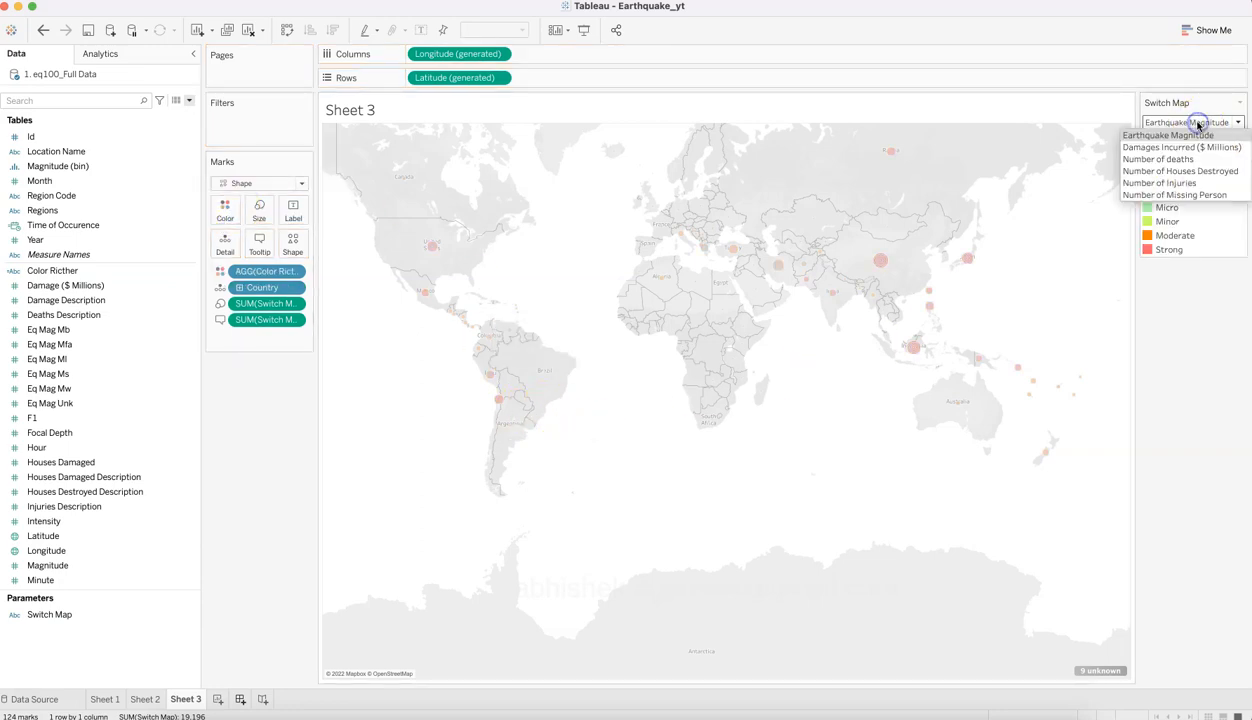
left_click(1197, 147)
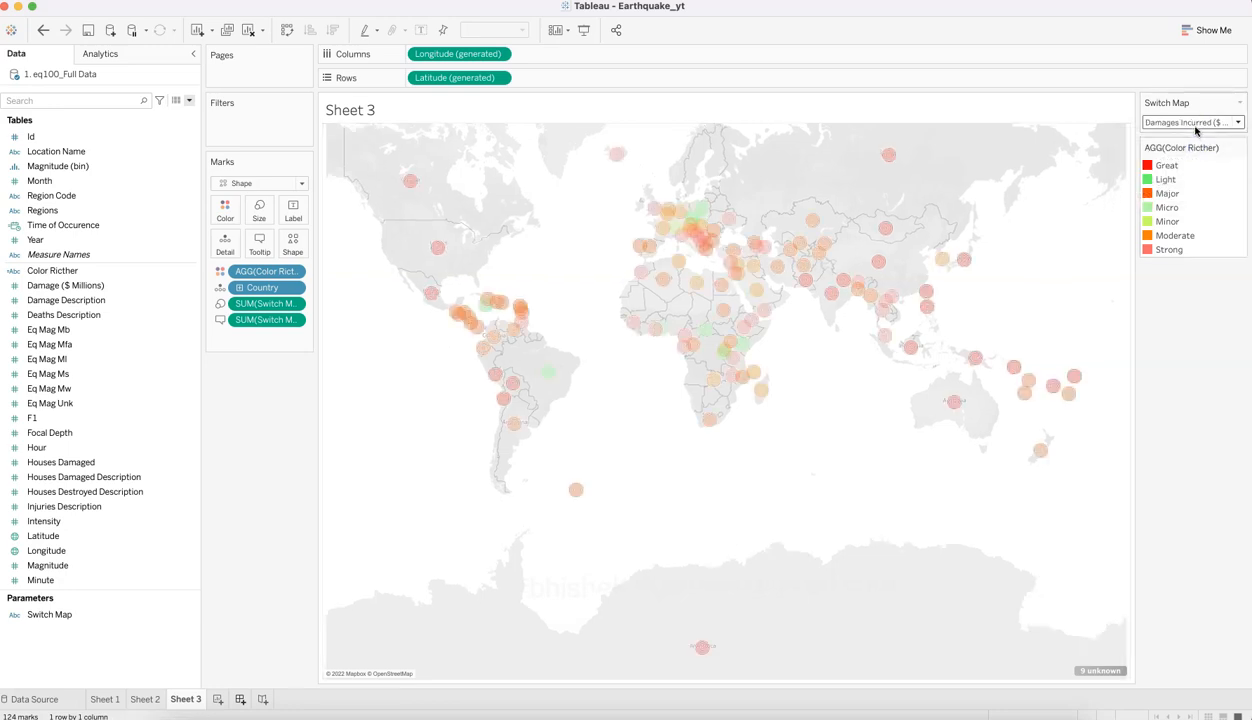
Step: Switch the map to Number of deaths and next to Number of Houses Destroyed to compare its marks
left_click(1196, 123)
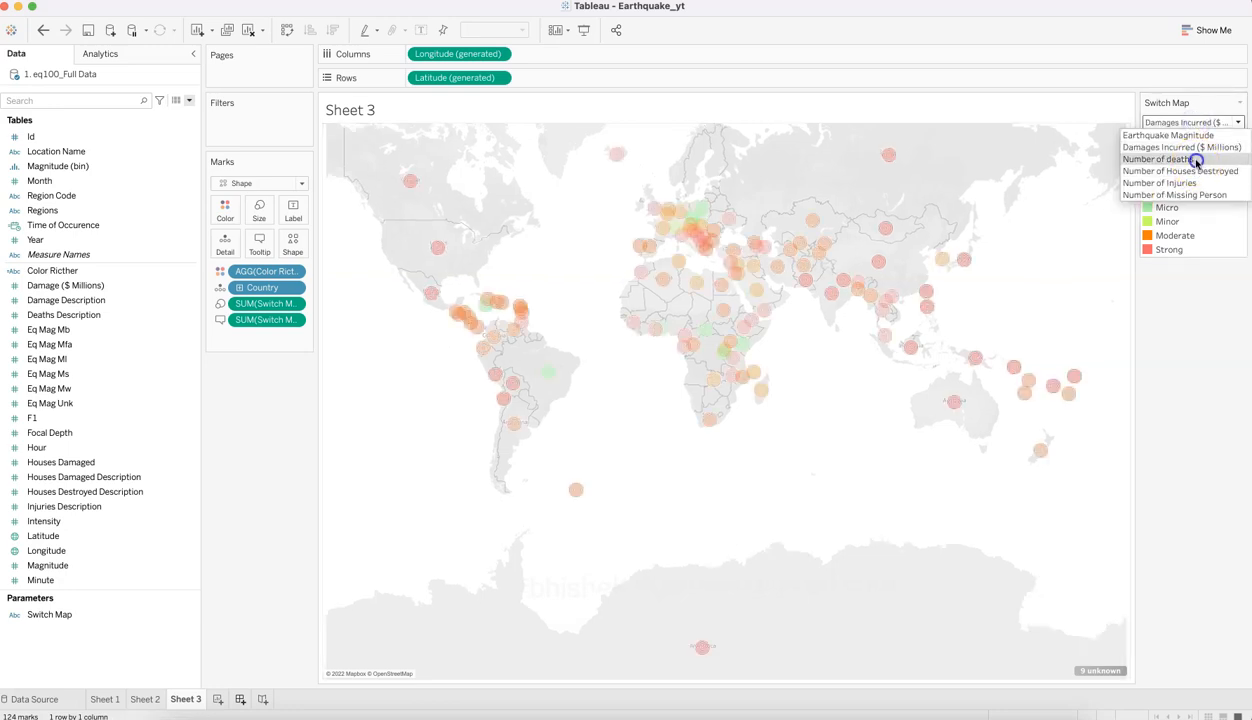
left_click(1195, 159)
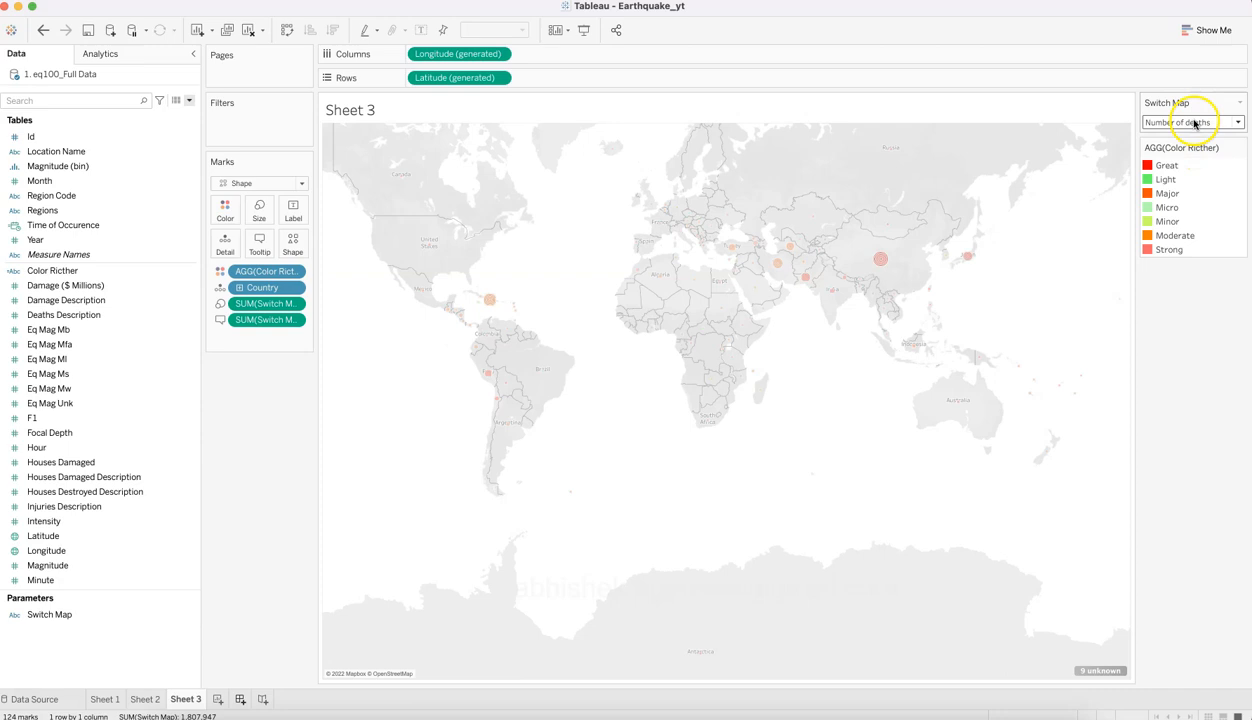
left_click(1196, 122)
left_click(1188, 171)
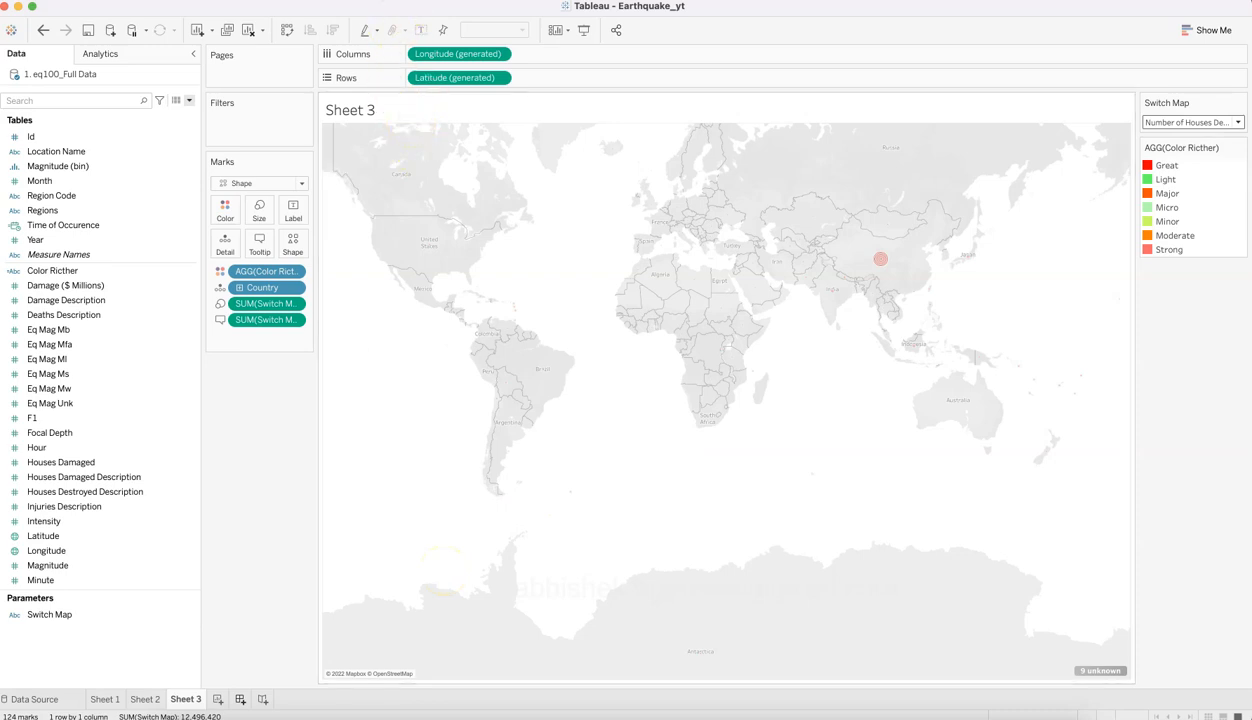
Step: Set the background map of Sheet 3 to the Dark style
left_click(399, 1)
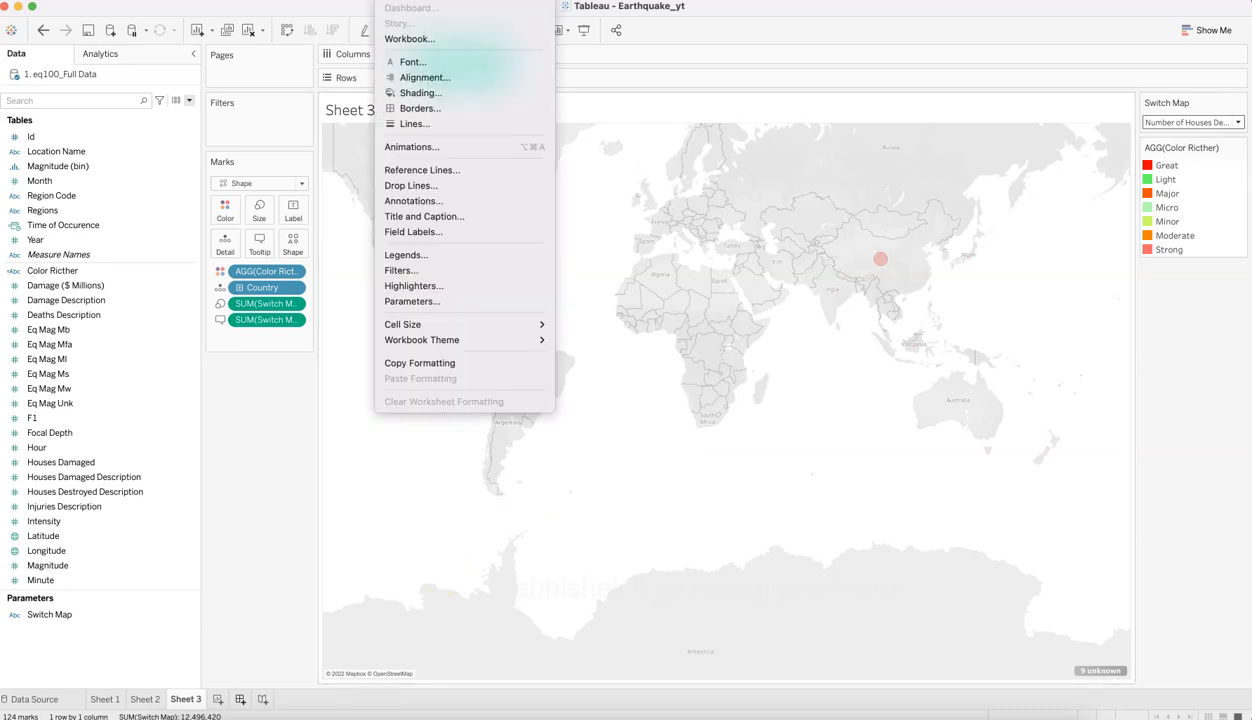
mouse_move(356, 1)
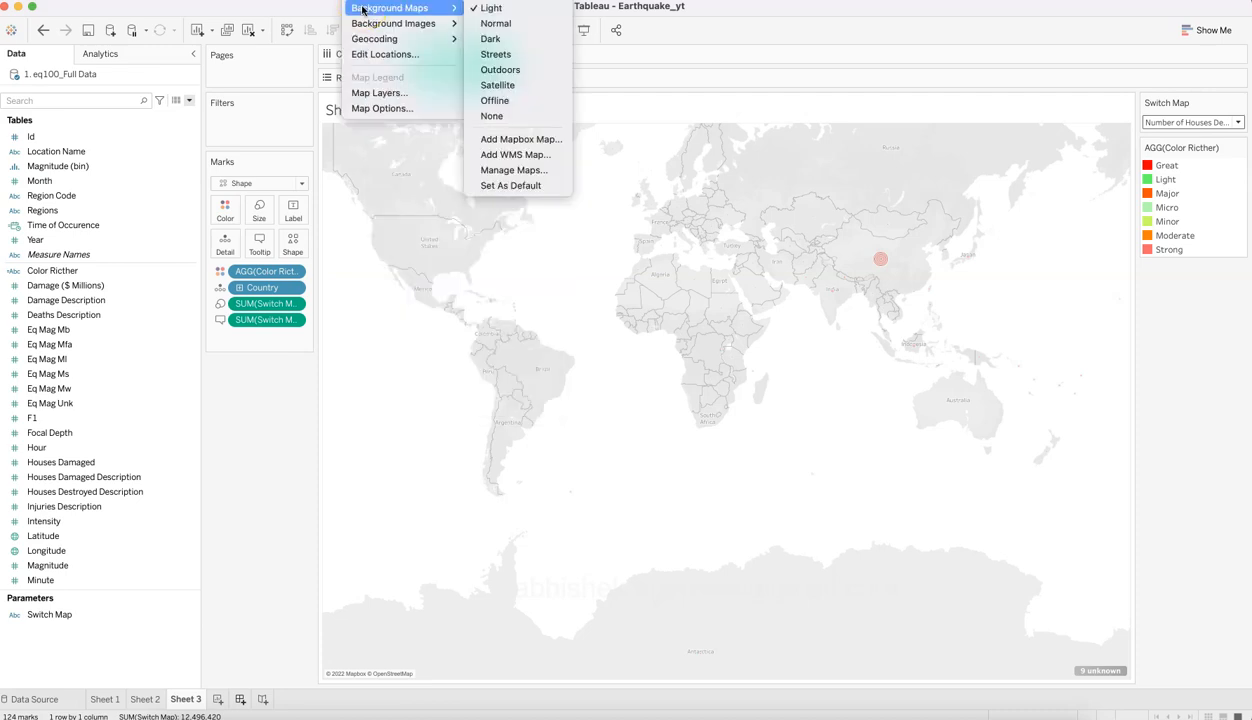
left_click(496, 39)
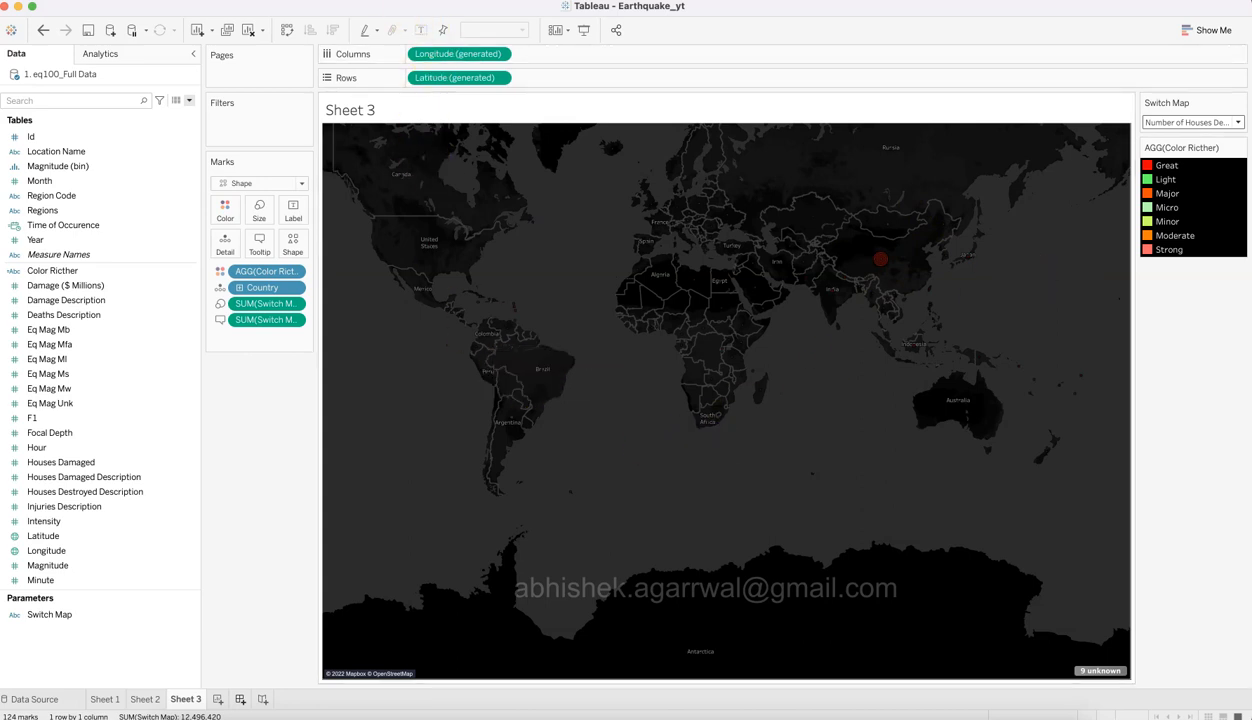
left_click(358, 1)
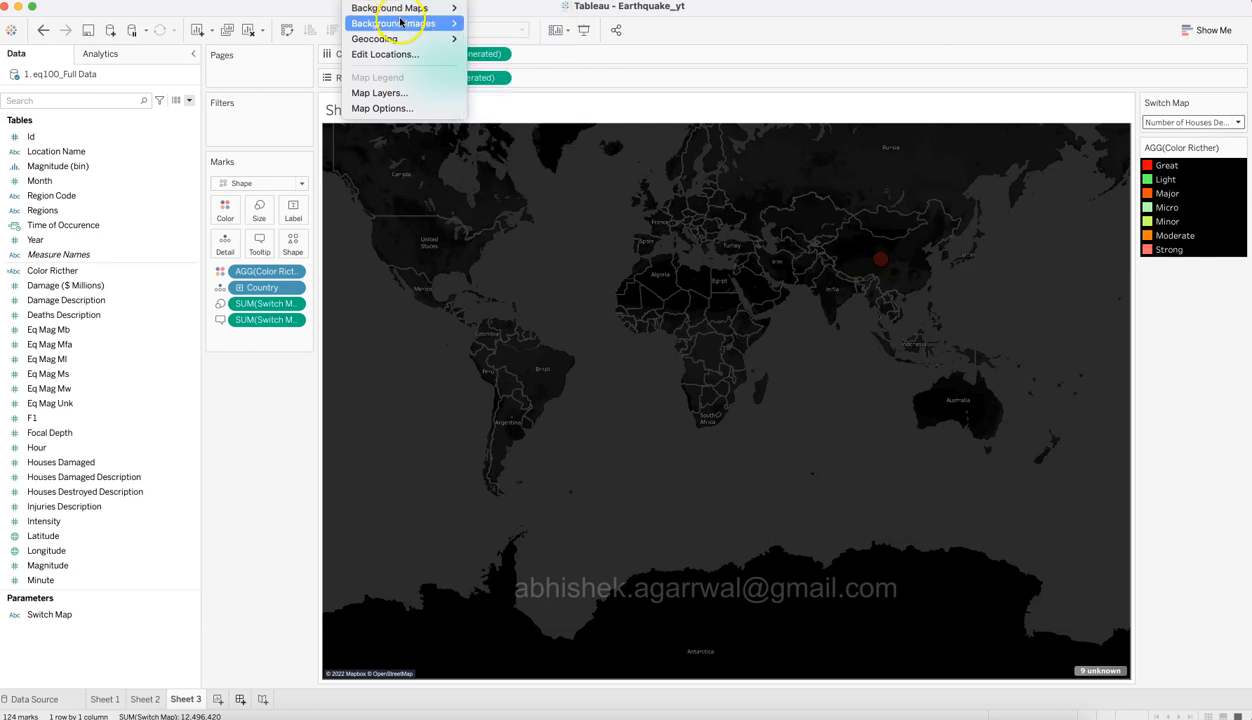
mouse_move(404, 11)
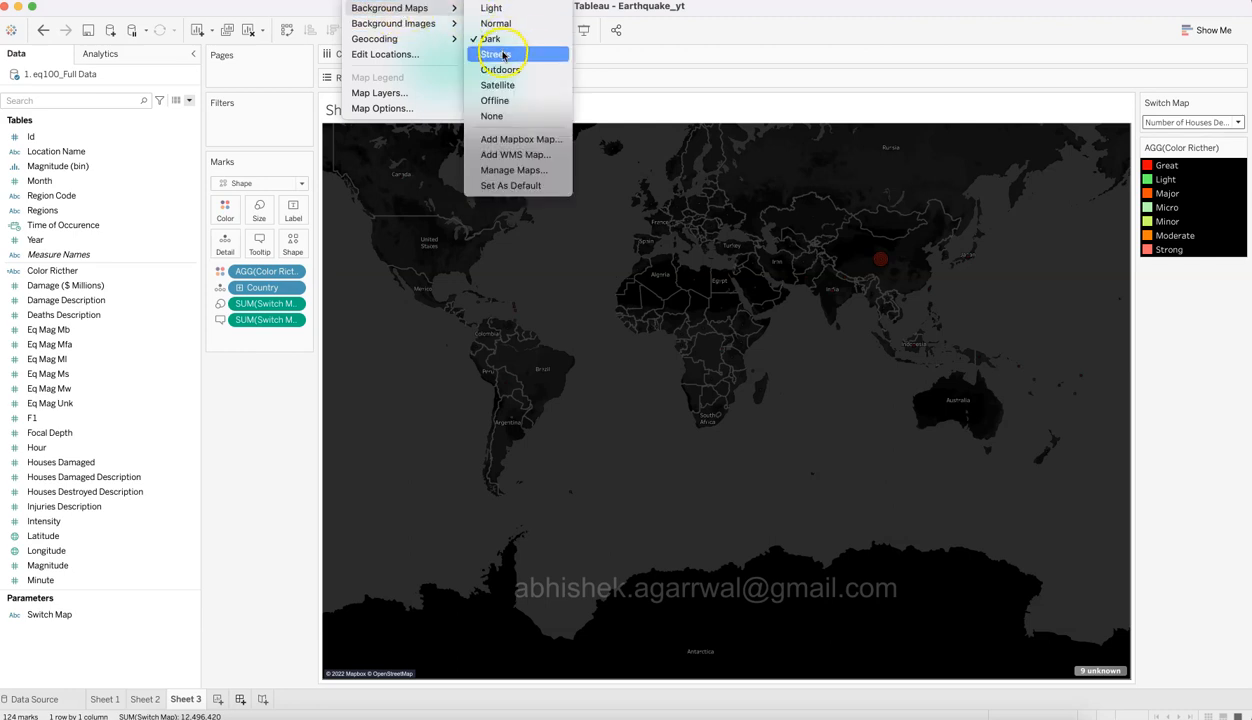
left_click(423, 410)
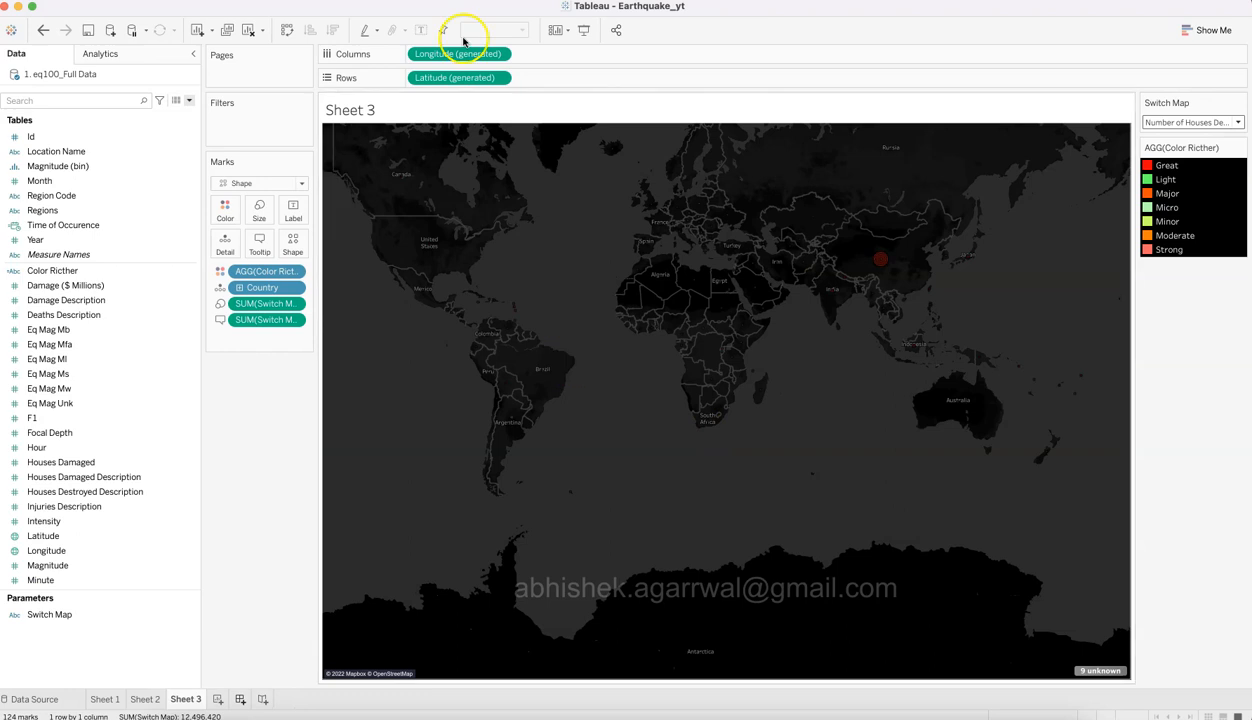
Step: Open the map layer settings and turn off the Base and Land Cover layers of the Sheet 3 map
left_click(398, 0)
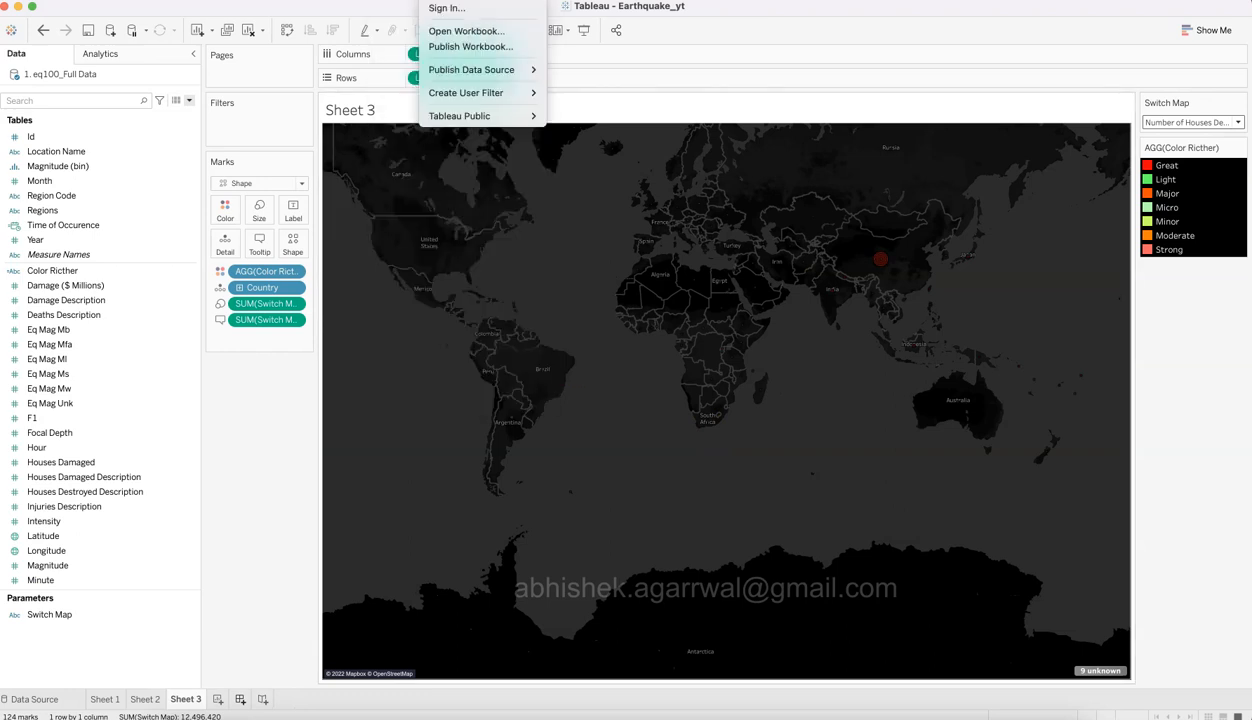
mouse_move(365, 0)
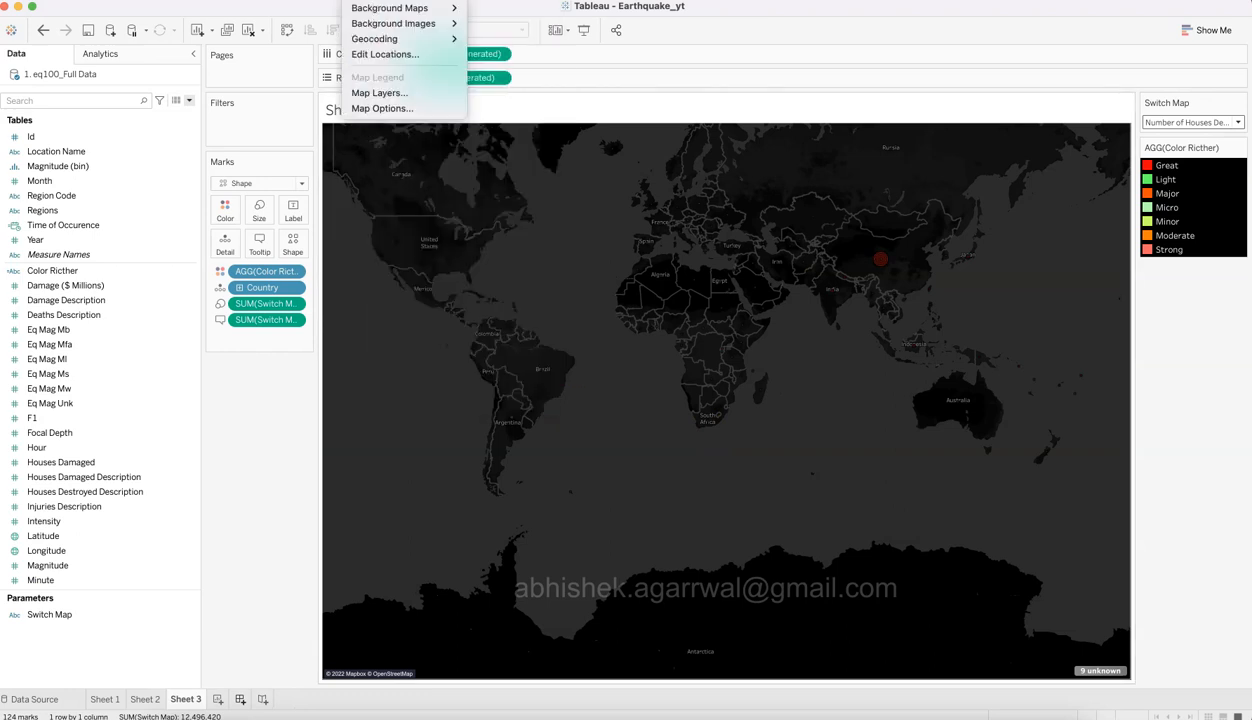
left_click(398, 94)
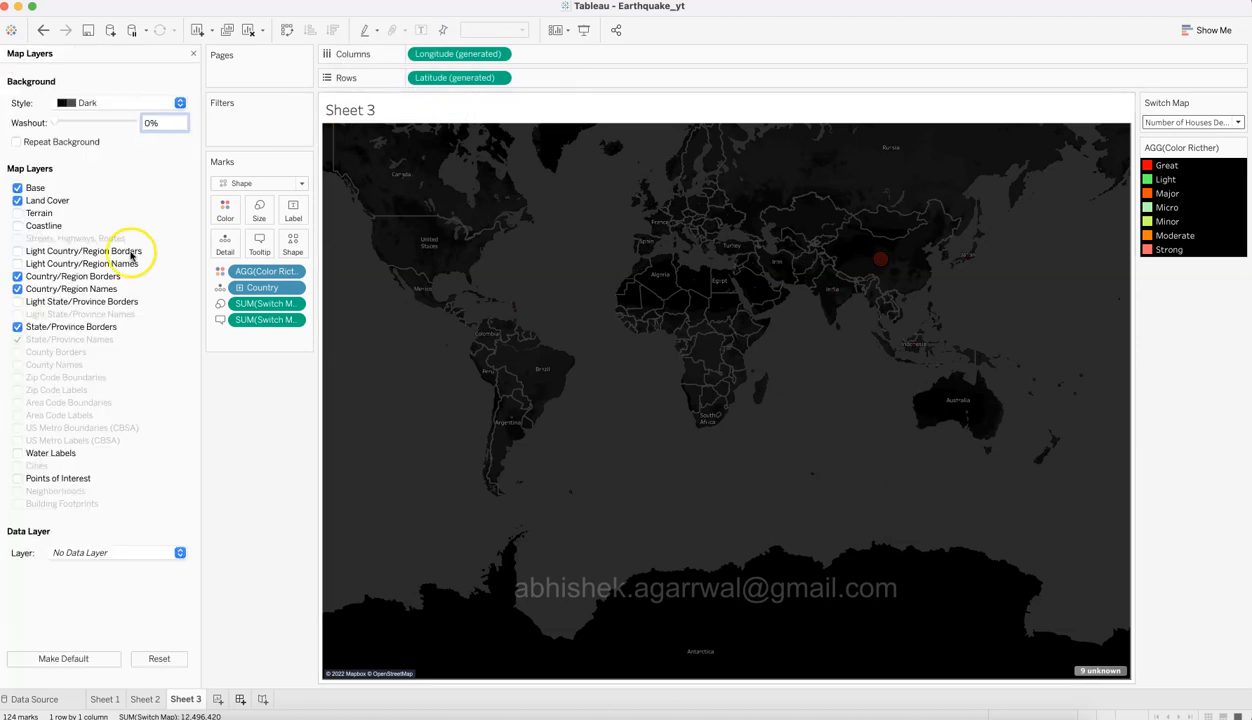
left_click(58, 202)
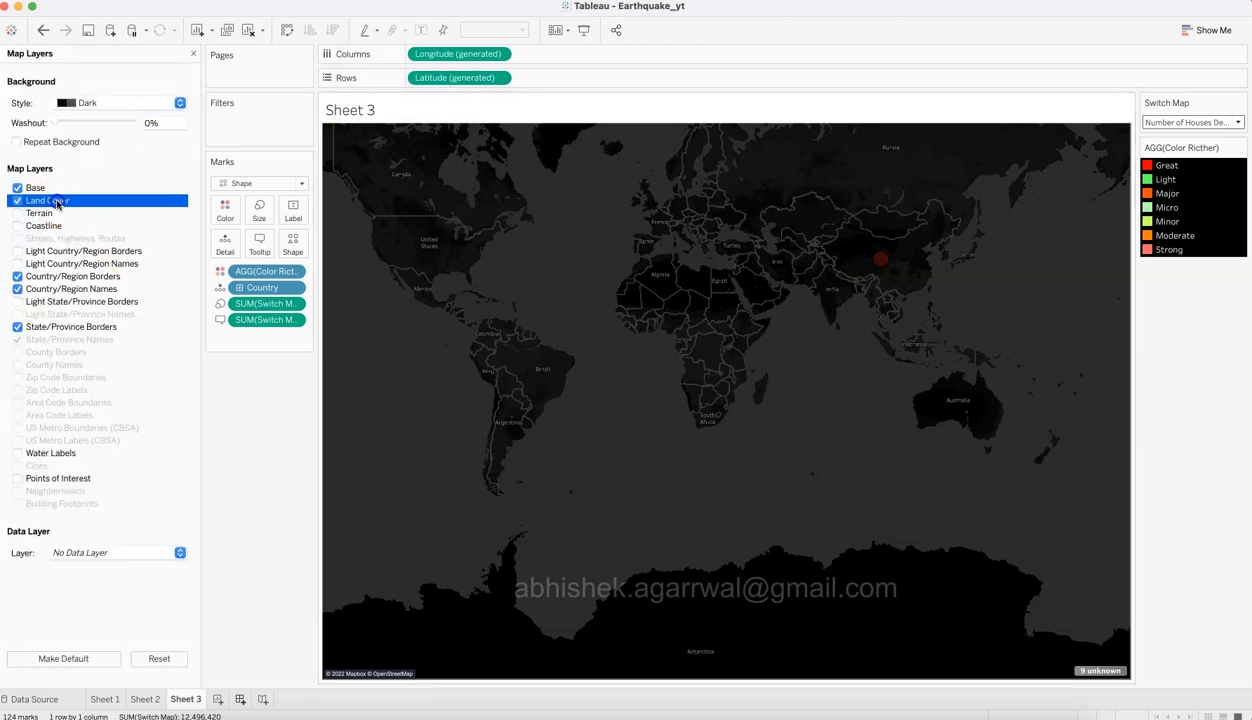
left_click(18, 201)
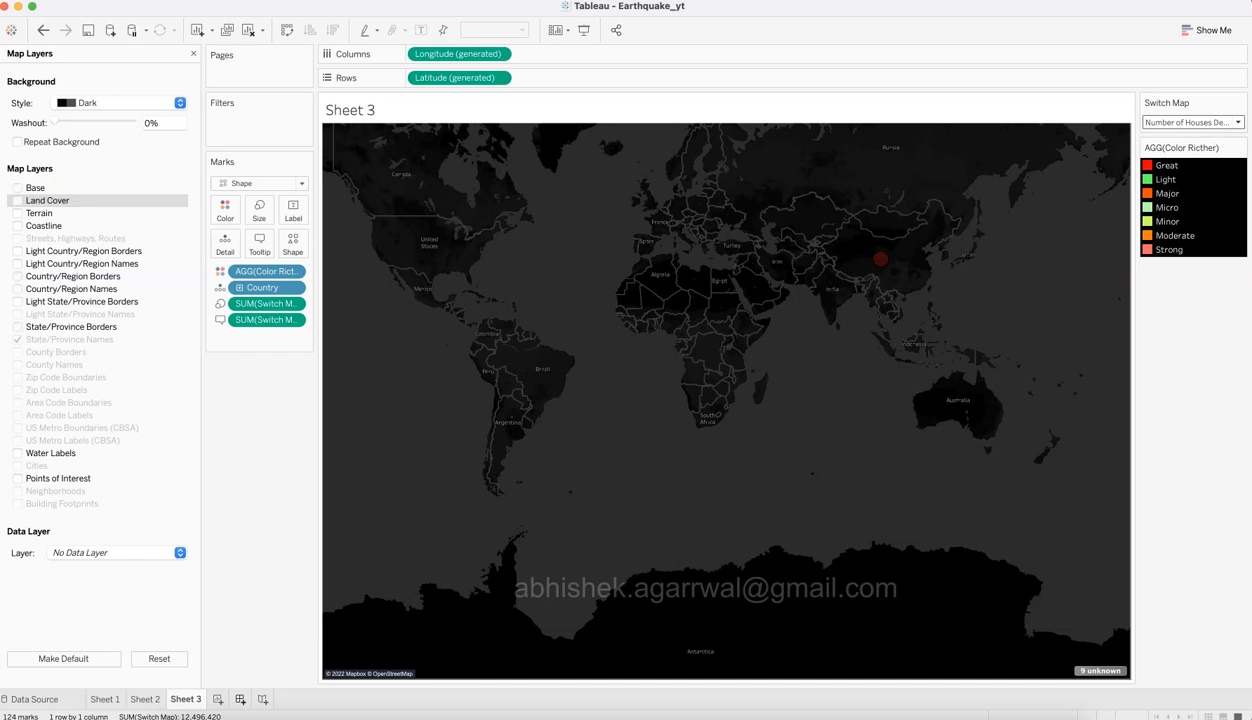
left_click(16, 188)
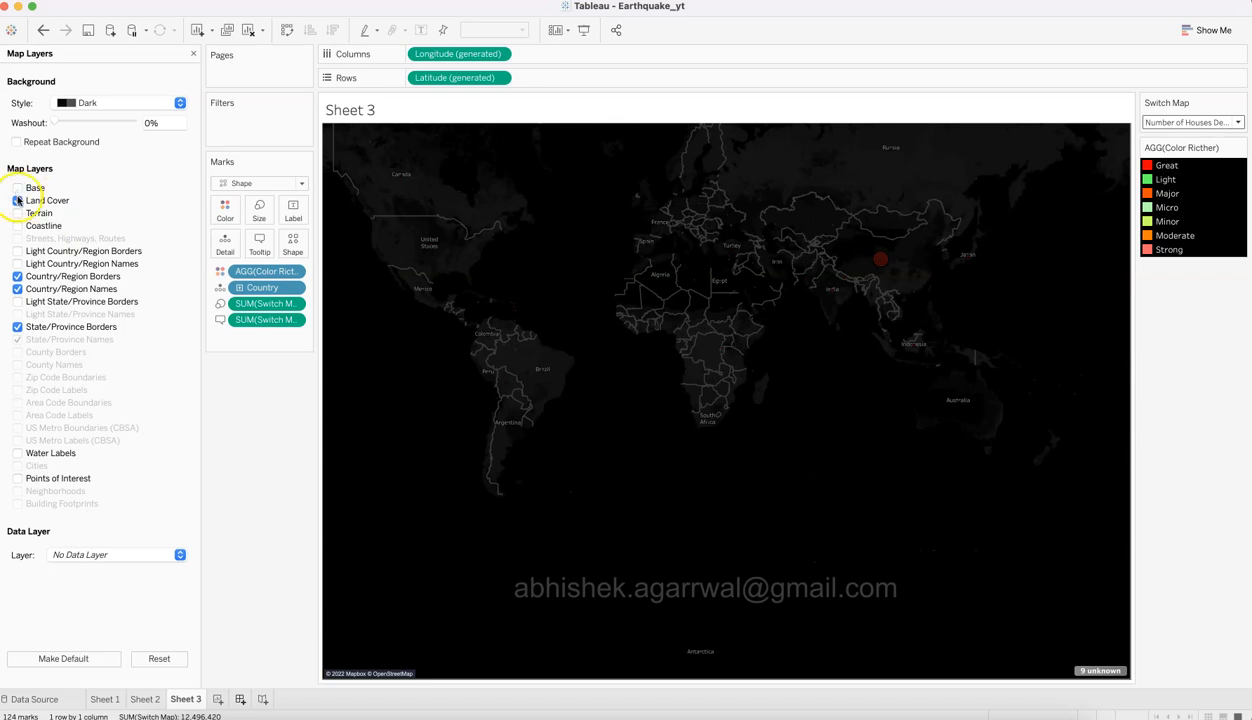
left_click(17, 201)
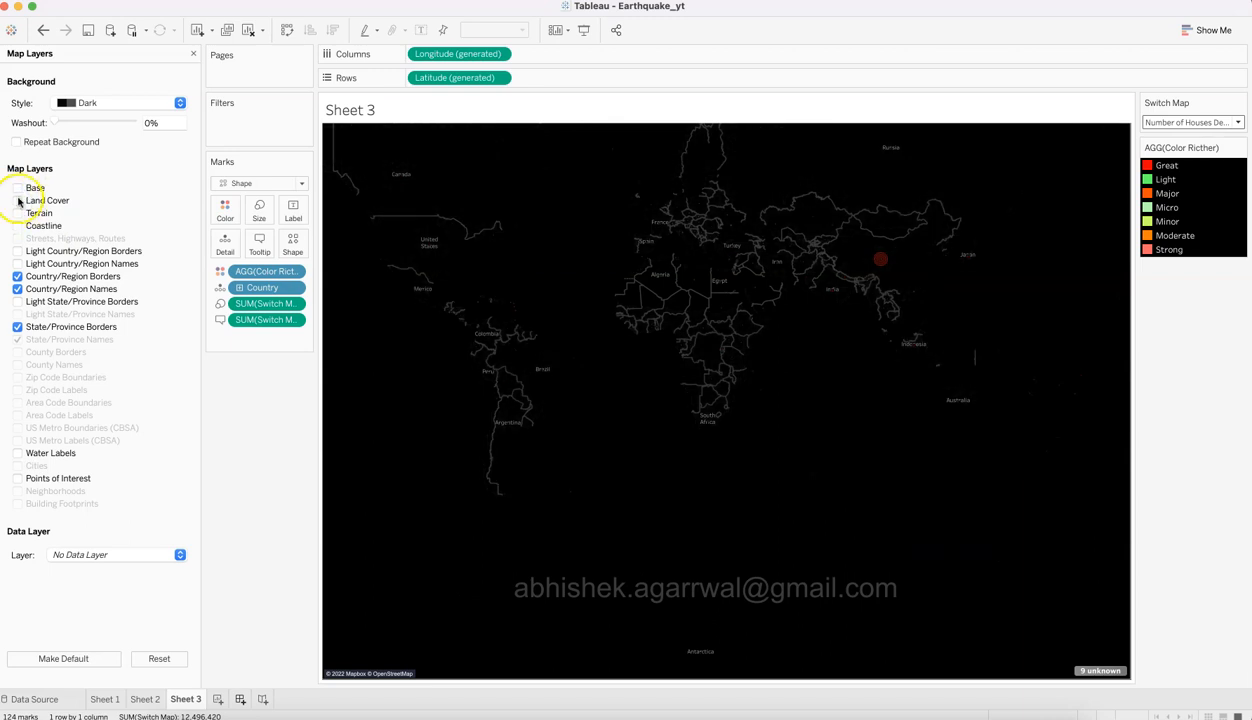
Step: Turn the map's Base layer on and off again to compare the background with and without it
left_click(16, 189)
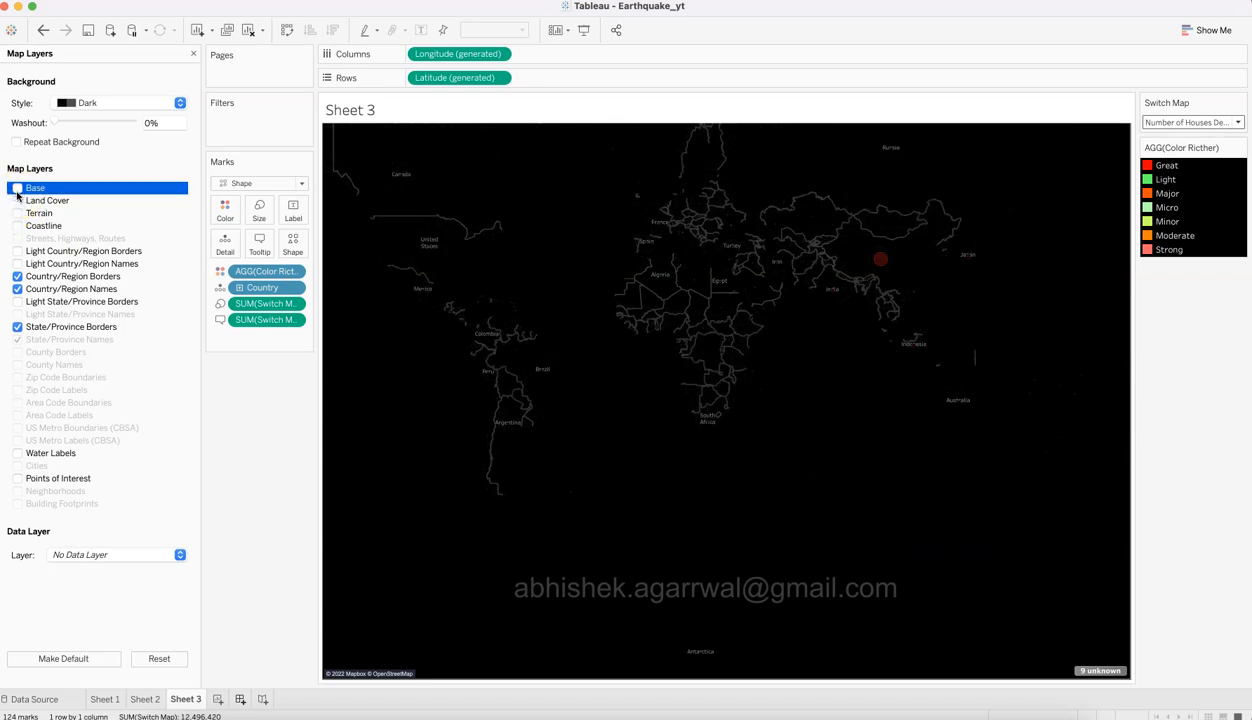
left_click(17, 189)
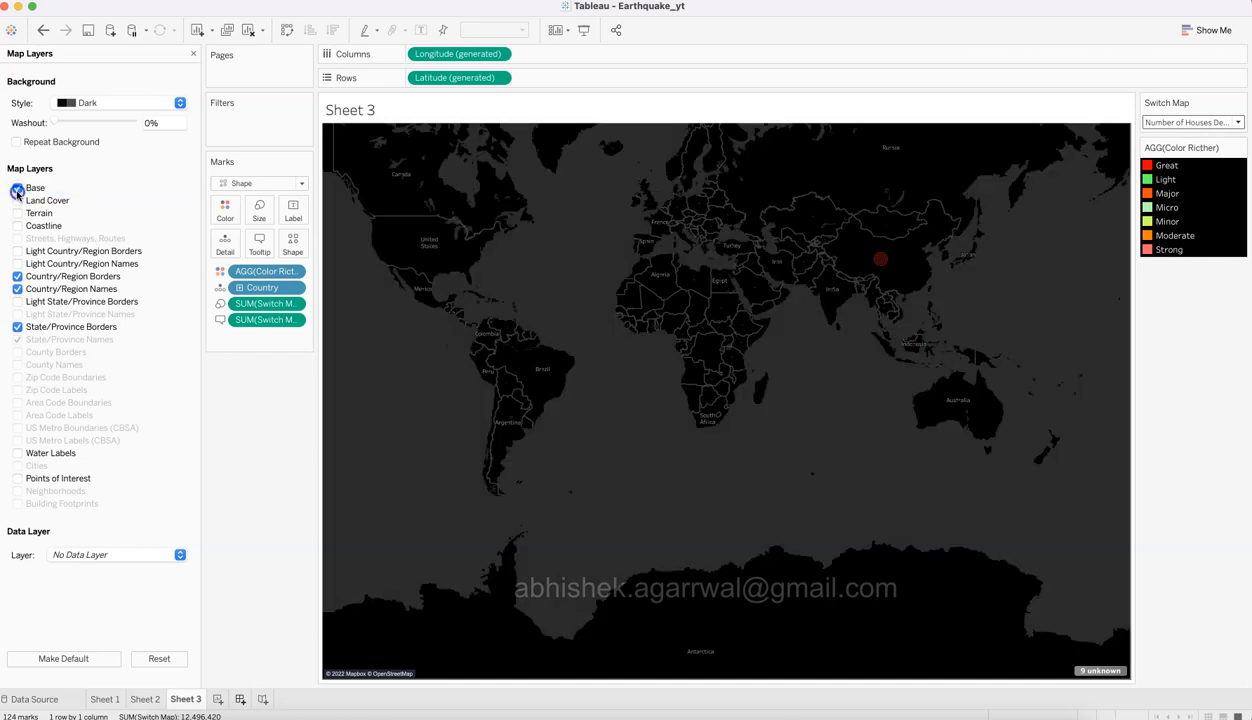
left_click(17, 189)
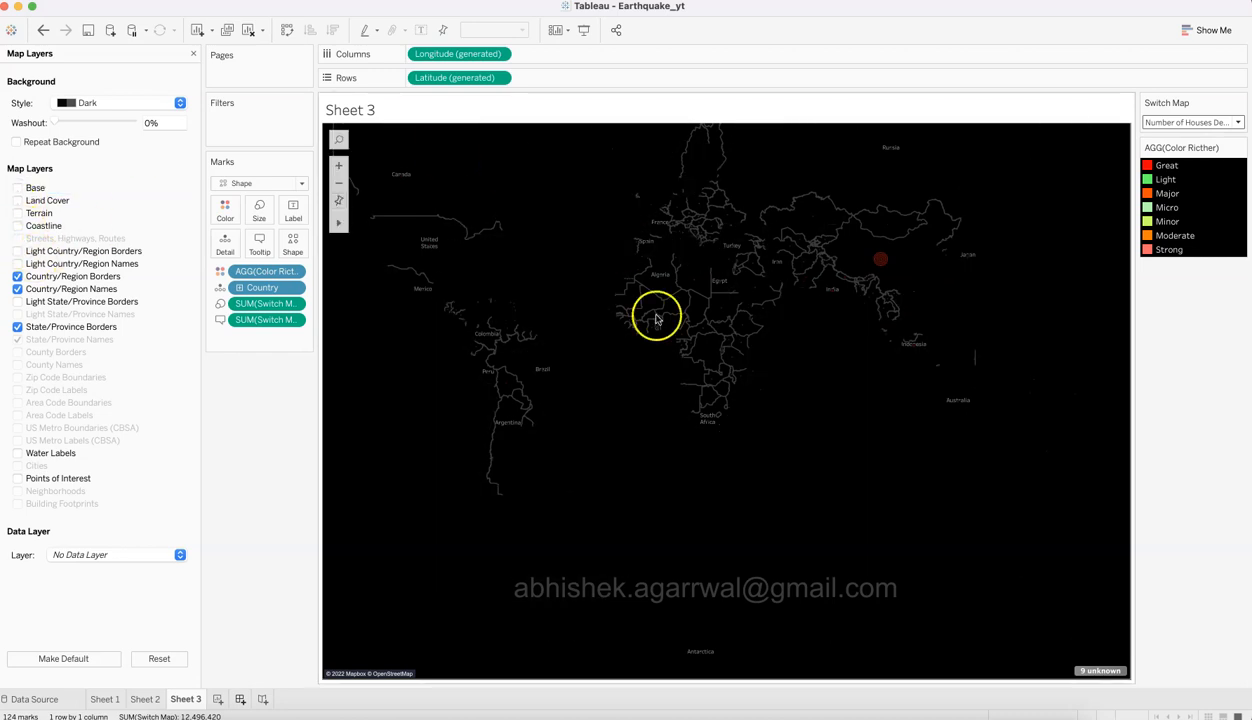
Step: Switch the map measure to Earthquake Magnitude and to Damages Incurred ($ Millions) to compare the marks
left_click(1219, 122)
left_click(1216, 131)
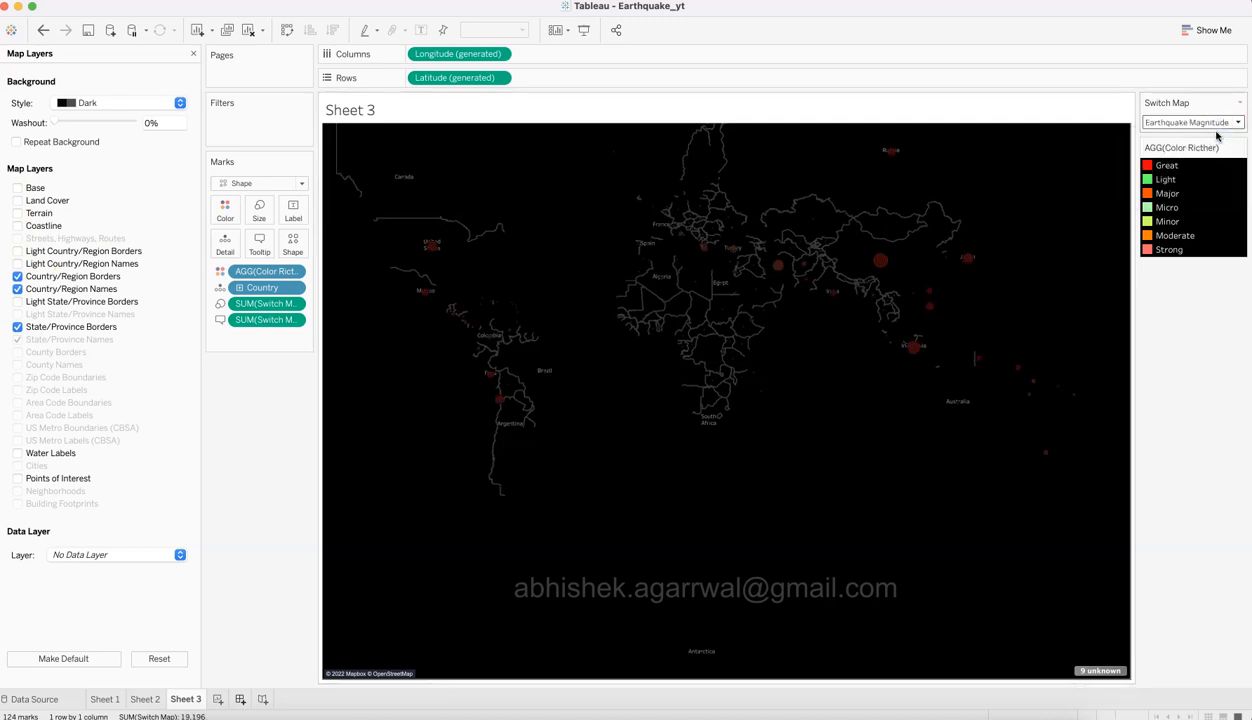
left_click(1212, 122)
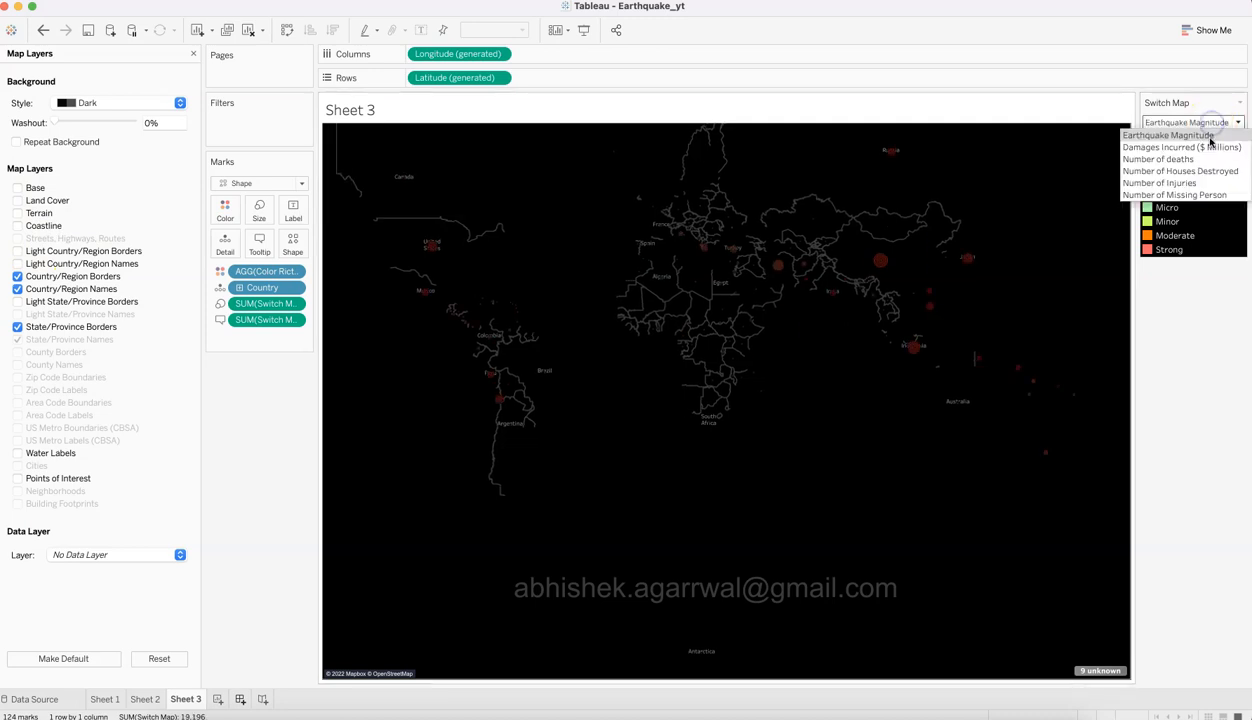
left_click(1210, 145)
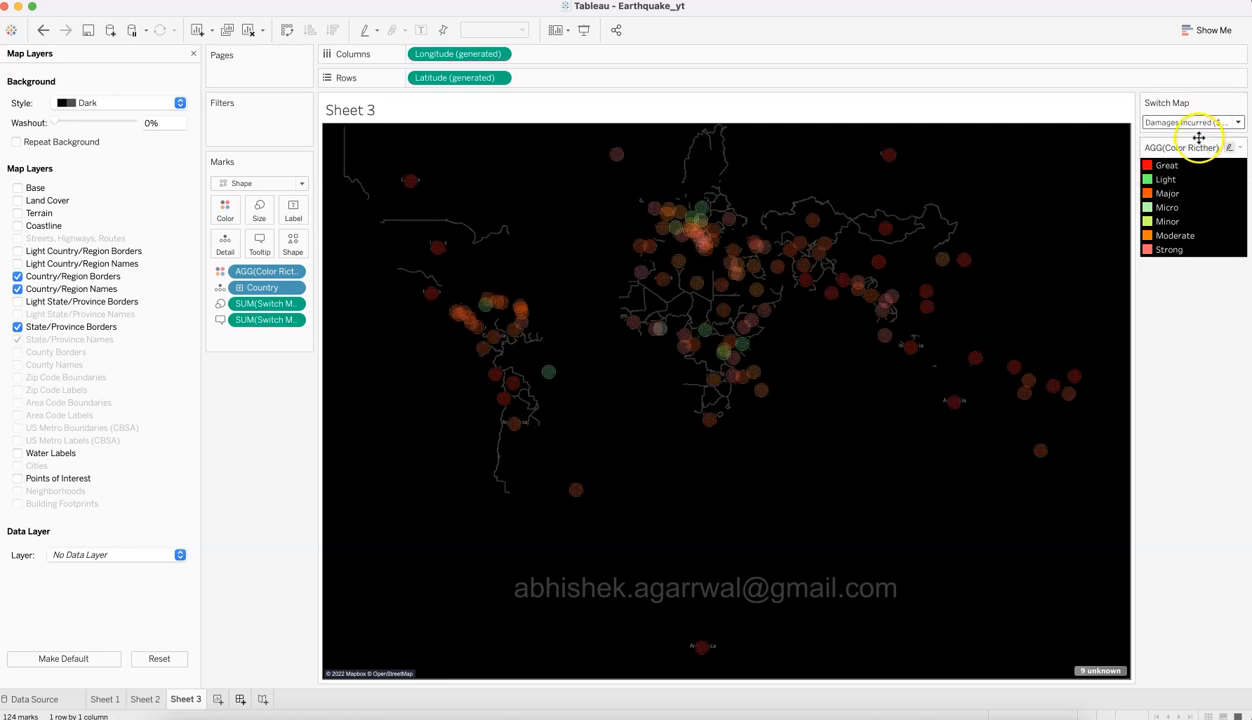
Step: Review the color assignments of the Color Ricther categories and keep them as they are
left_click(229, 206)
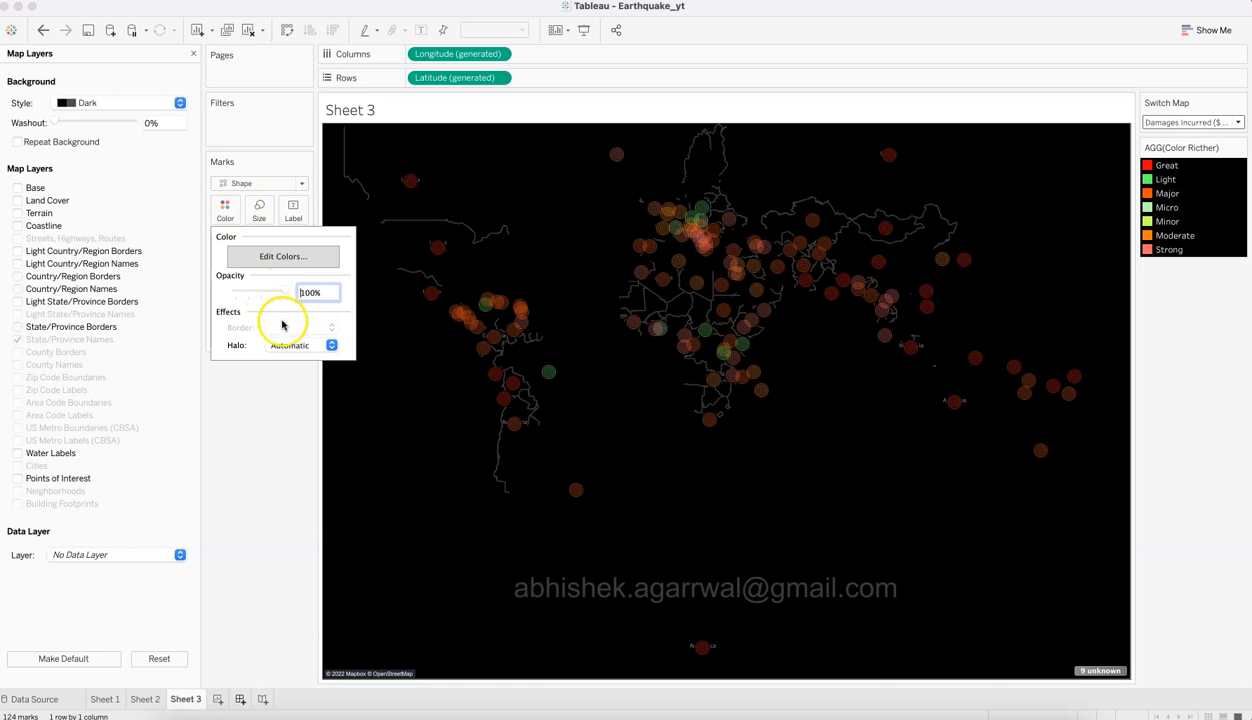
mouse_move(542, 384)
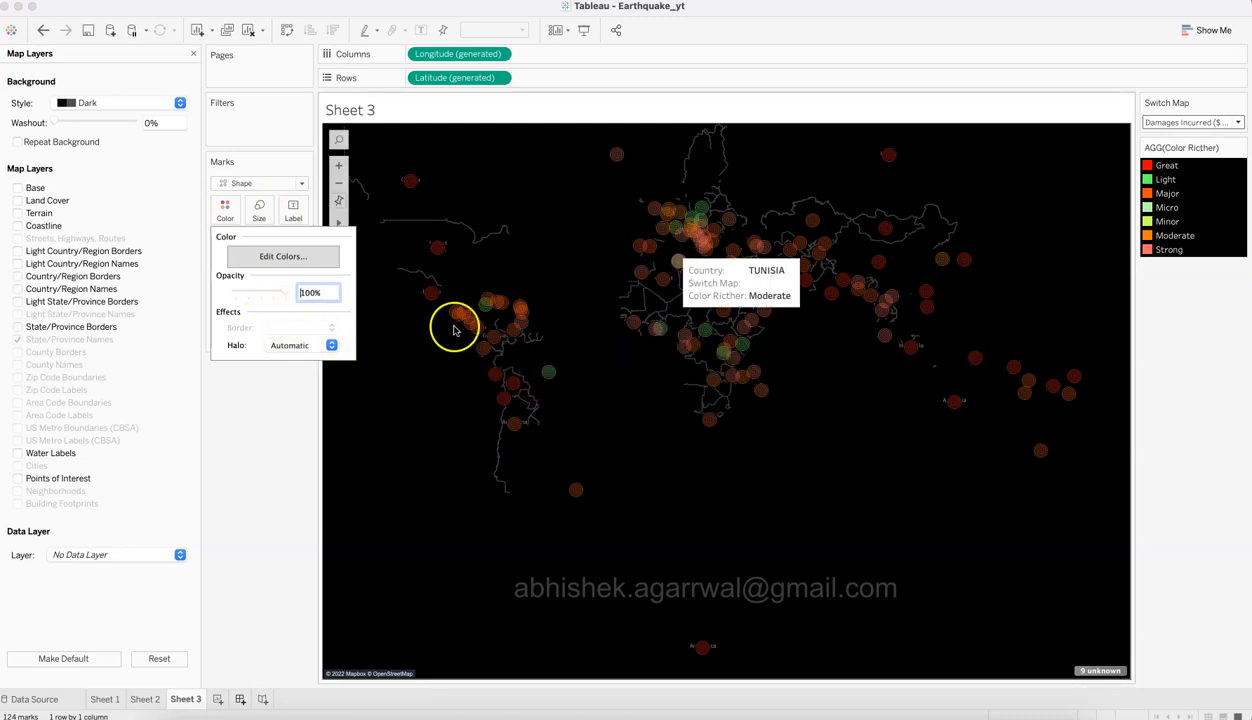
left_click(305, 259)
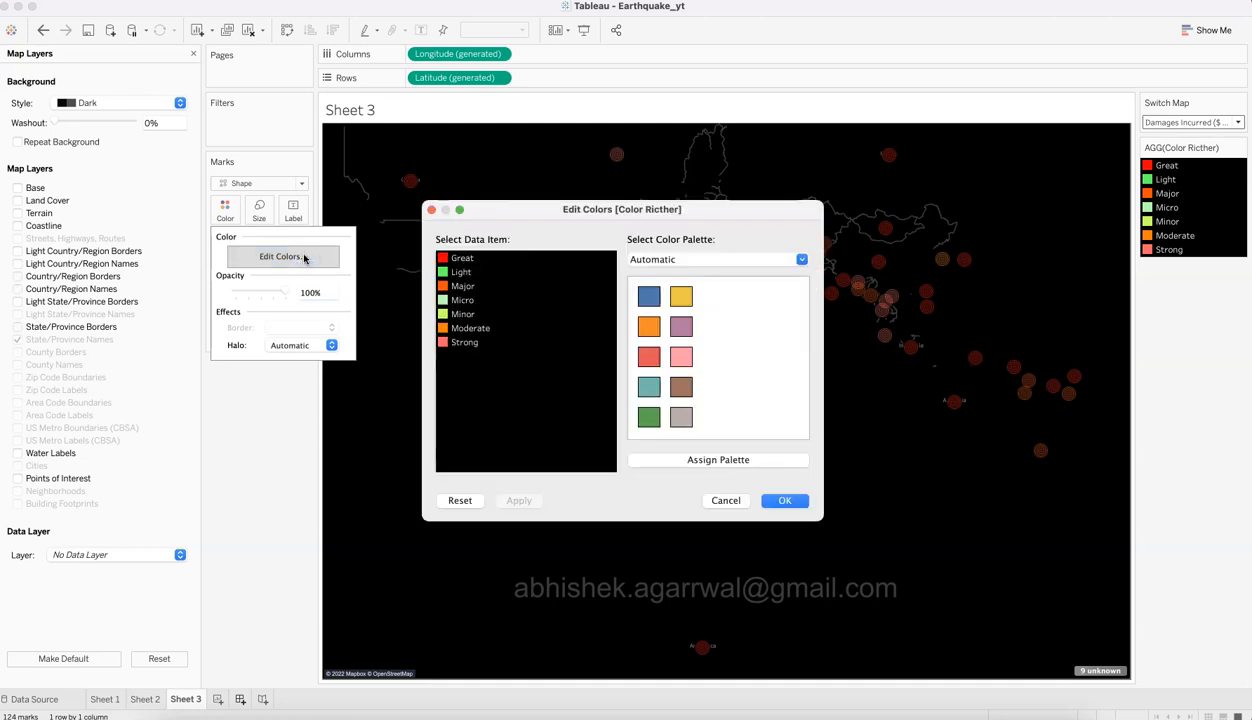
left_click(785, 500)
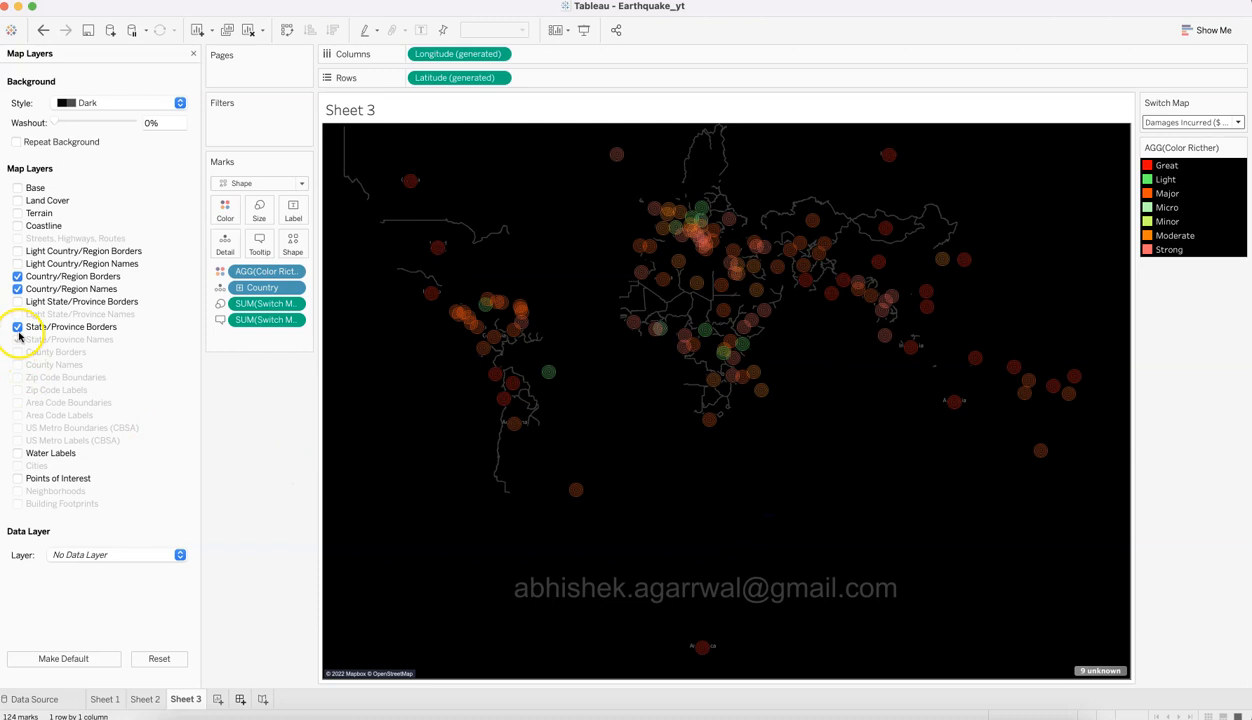
Step: Turn off the State/Province Borders layer, keep Country/Region Borders on, and close the map layer settings
left_click(18, 277)
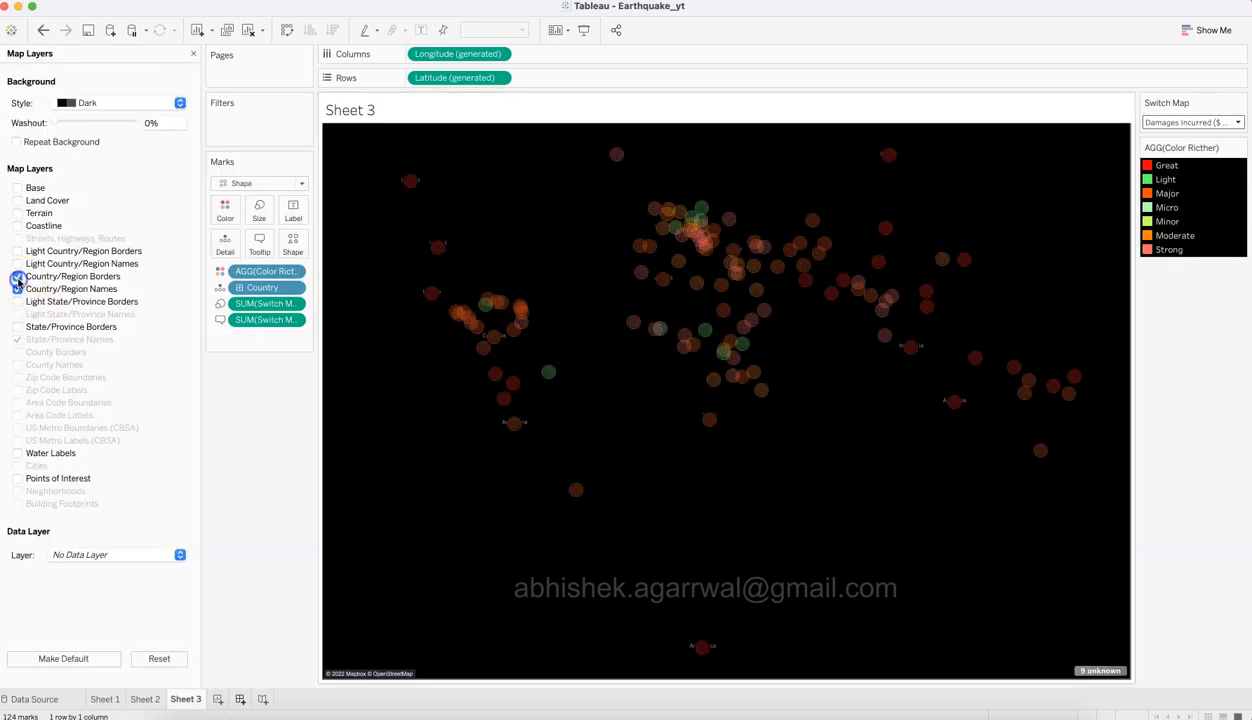
left_click(18, 277)
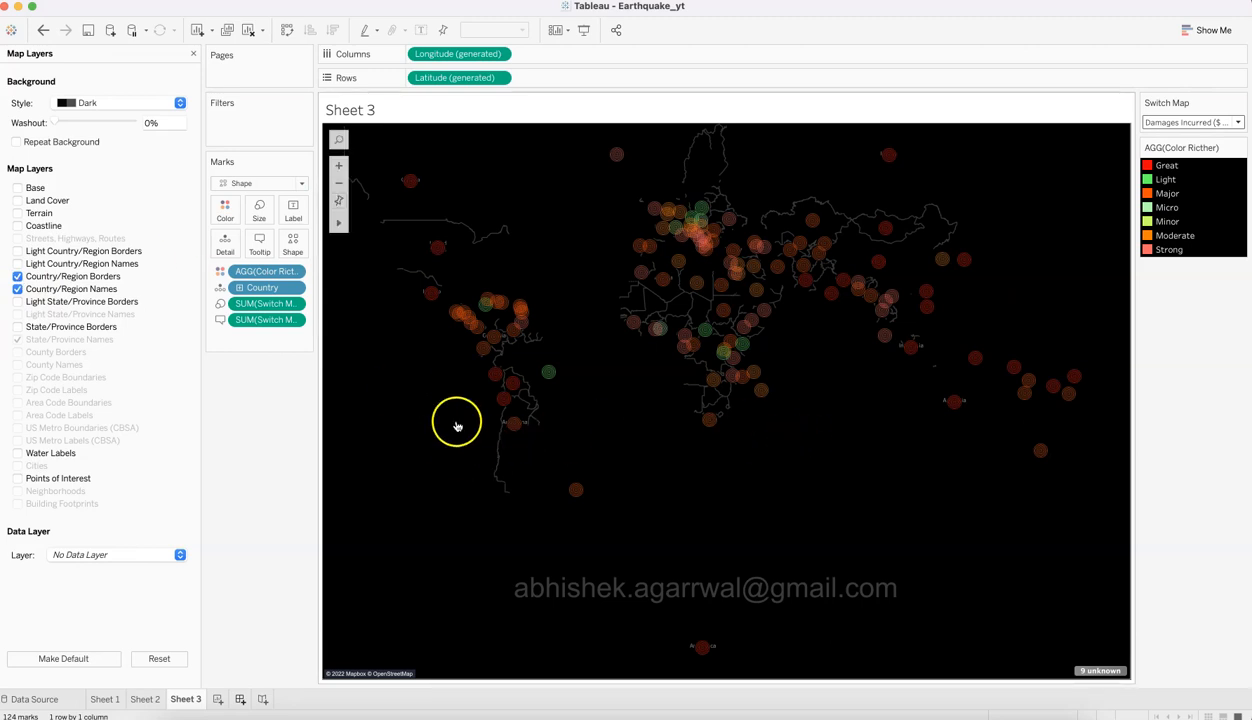
left_click(193, 56)
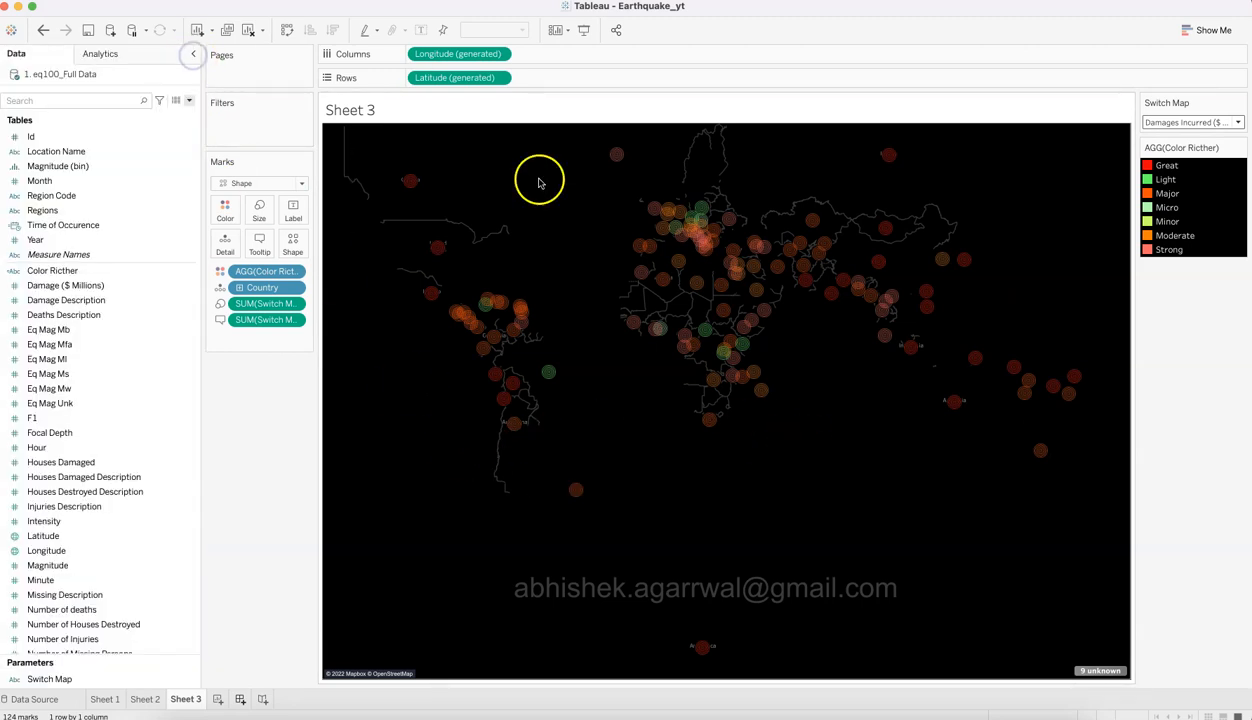
Step: Cycle the Switch Map parameter through Earthquake Magnitude, Number of deaths and Number of Houses Destroyed
left_click(1187, 121)
left_click(1185, 131)
left_click(1190, 123)
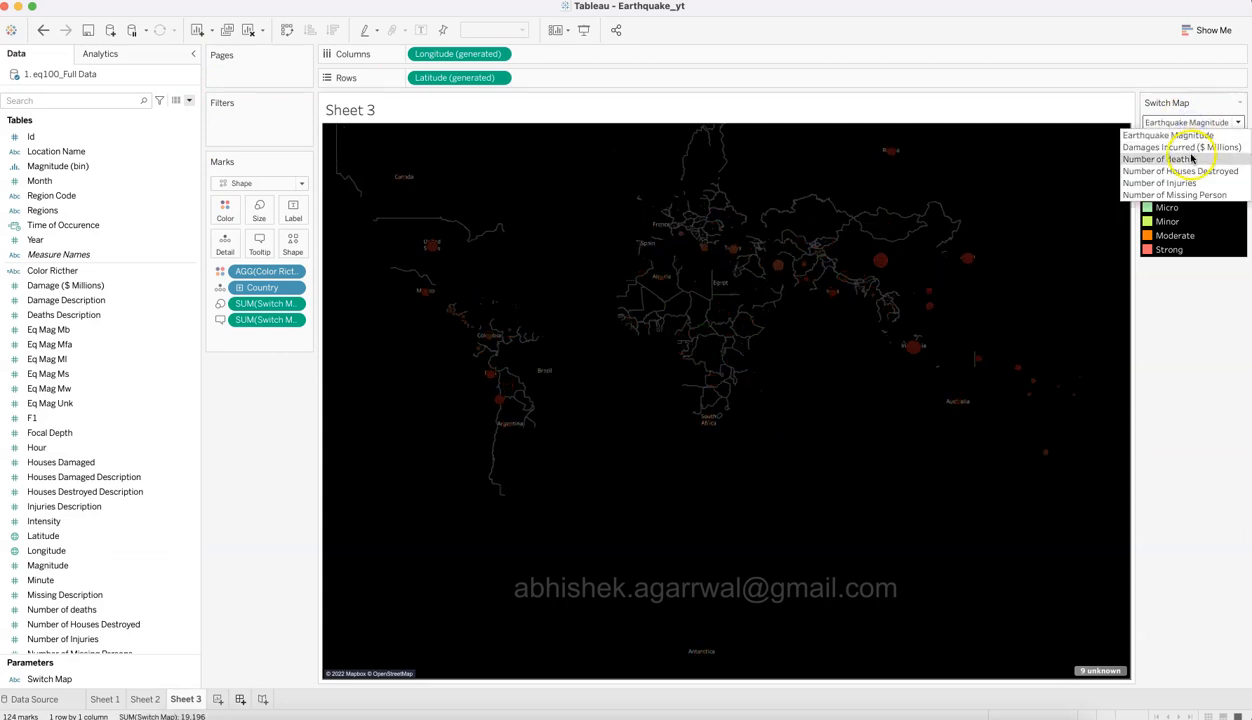
left_click(1185, 159)
left_click(1197, 124)
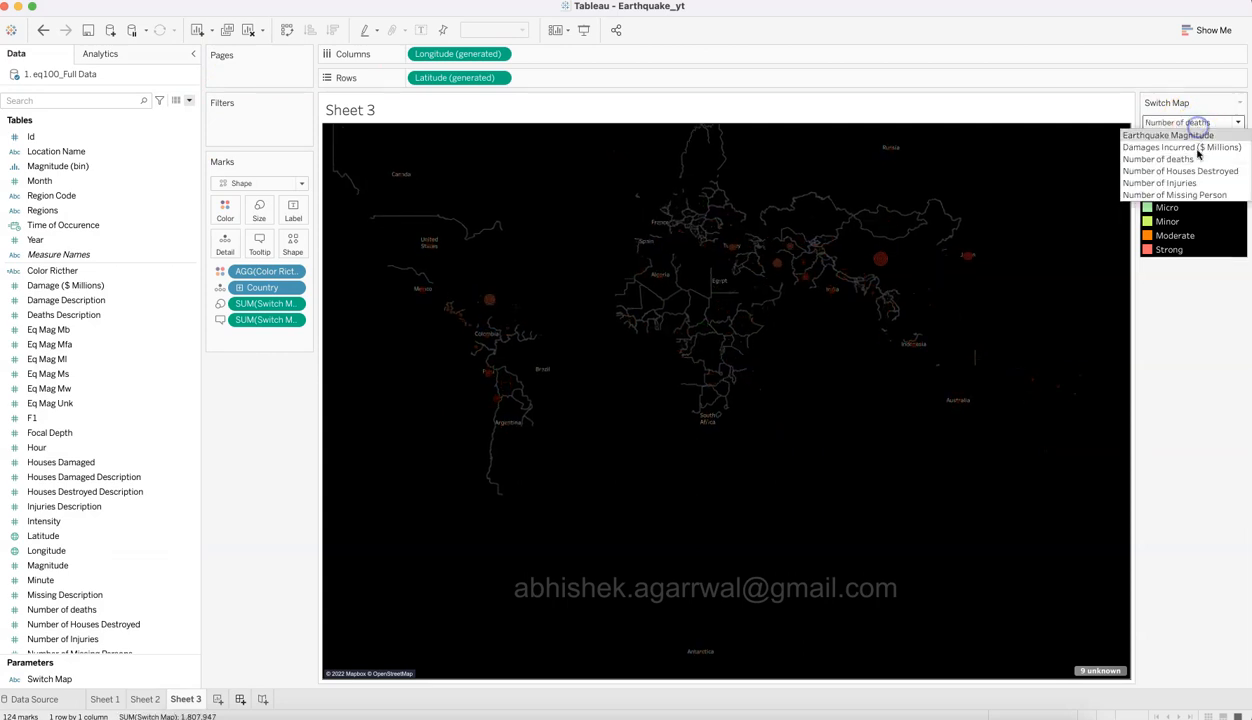
left_click(1197, 171)
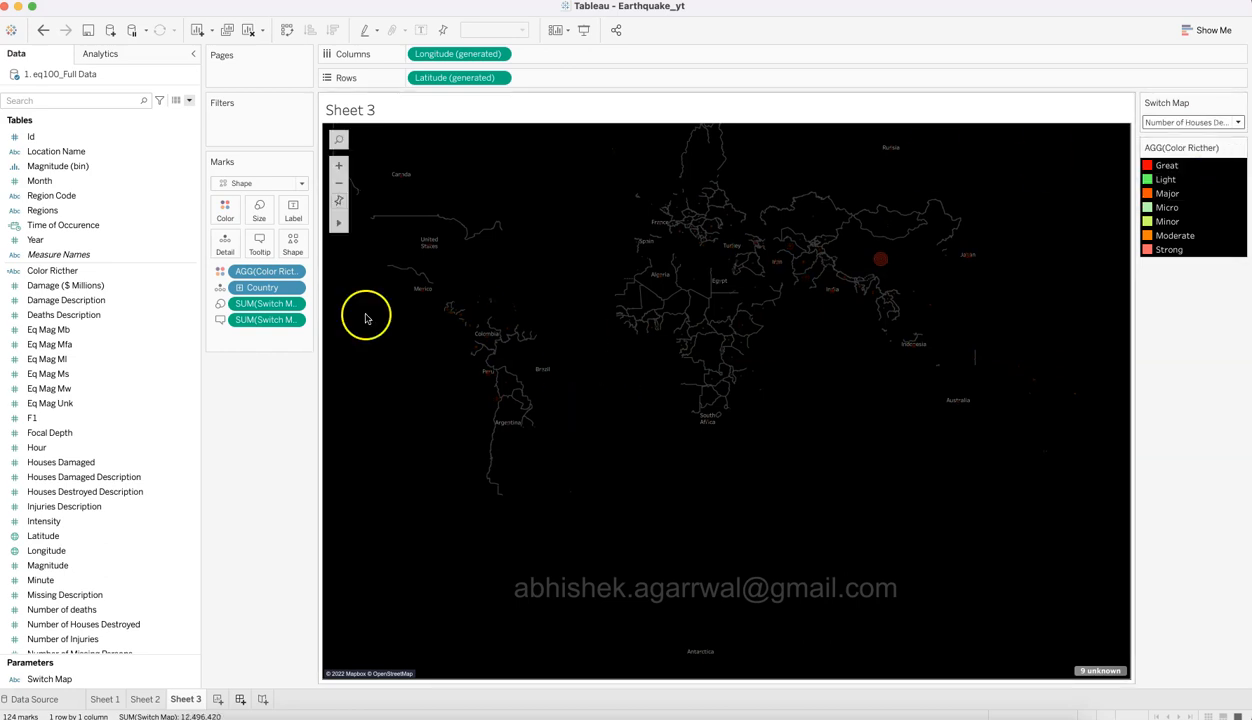
Step: Enlarge the map marks slightly and change their shape to the concentric circles in the Proportions palette
left_click(259, 208)
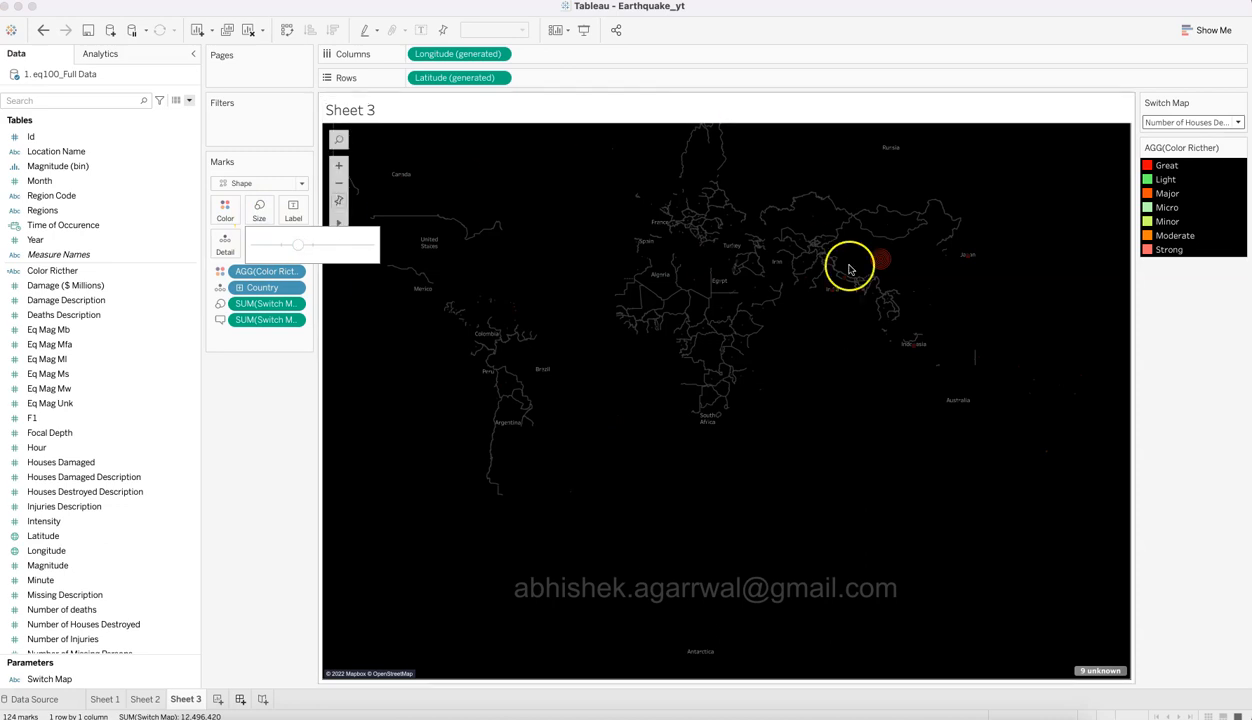
left_click(1173, 123)
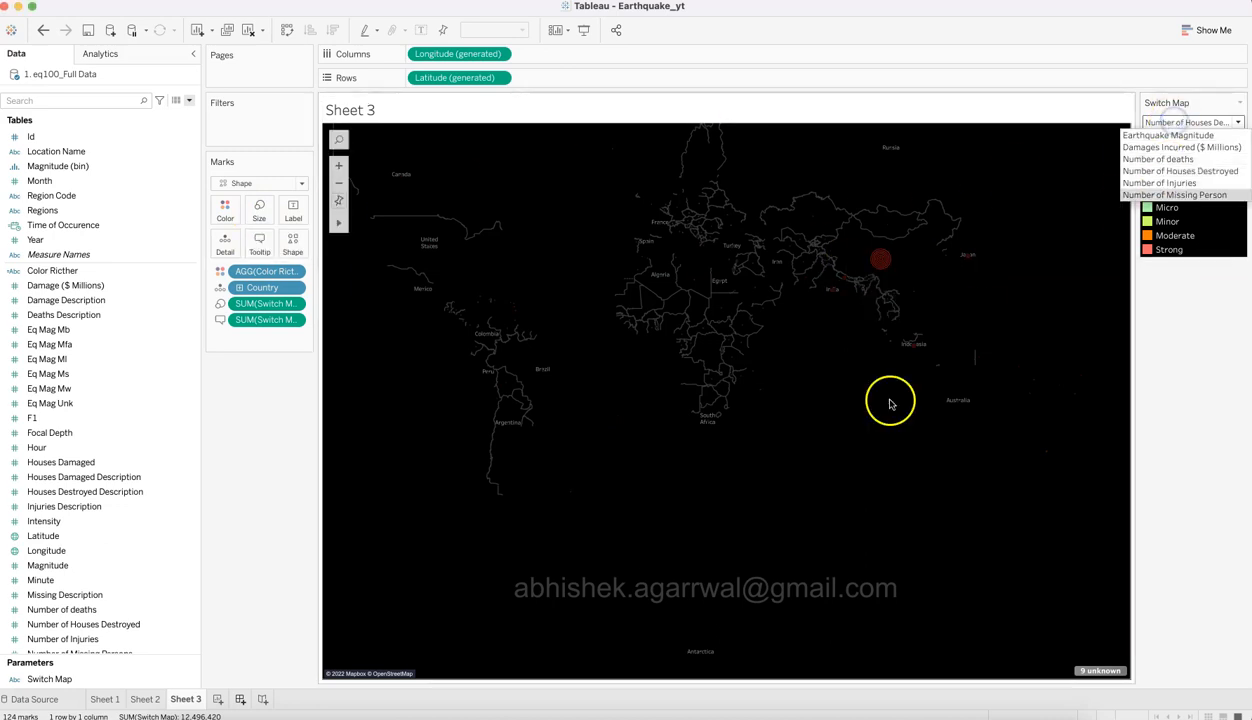
left_click(297, 244)
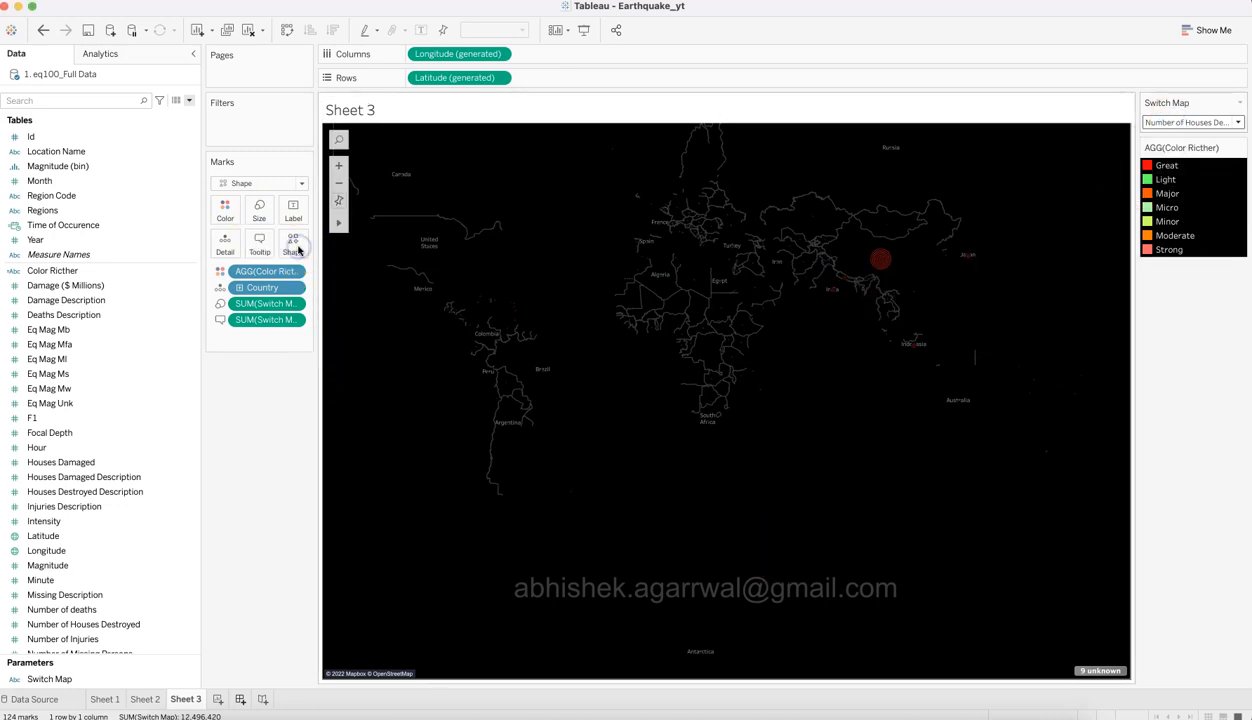
mouse_move(877, 265)
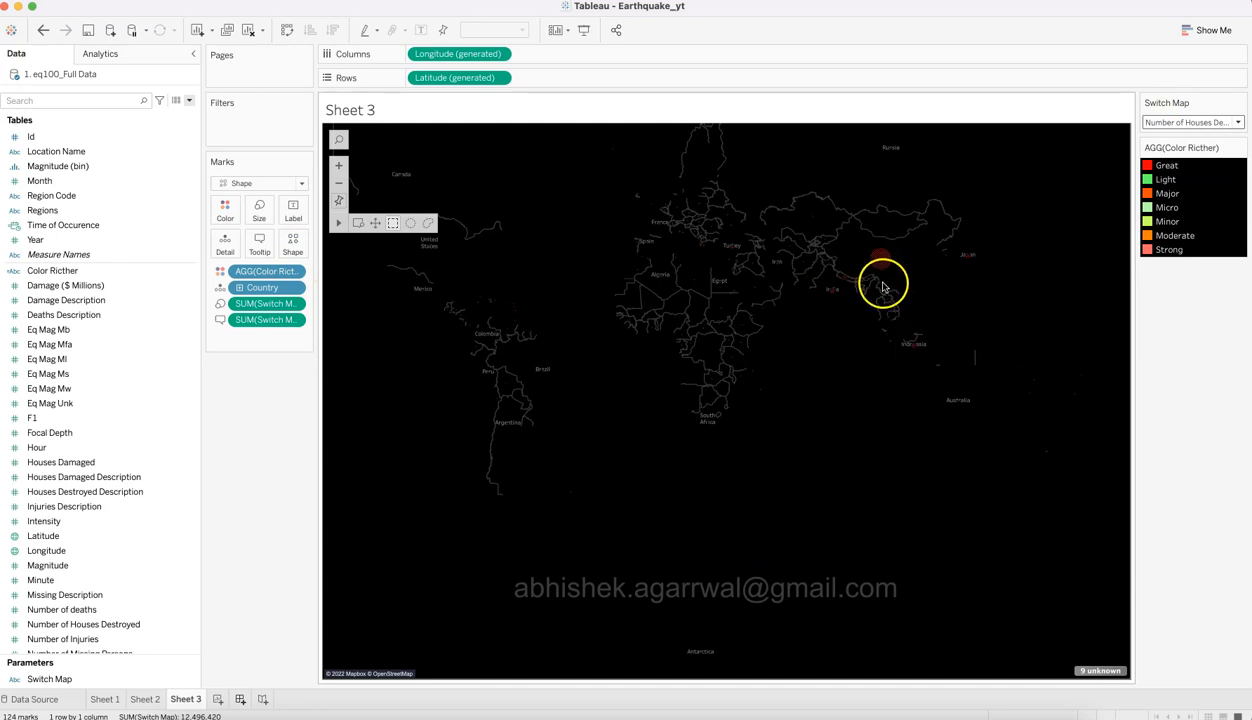
left_click(294, 244)
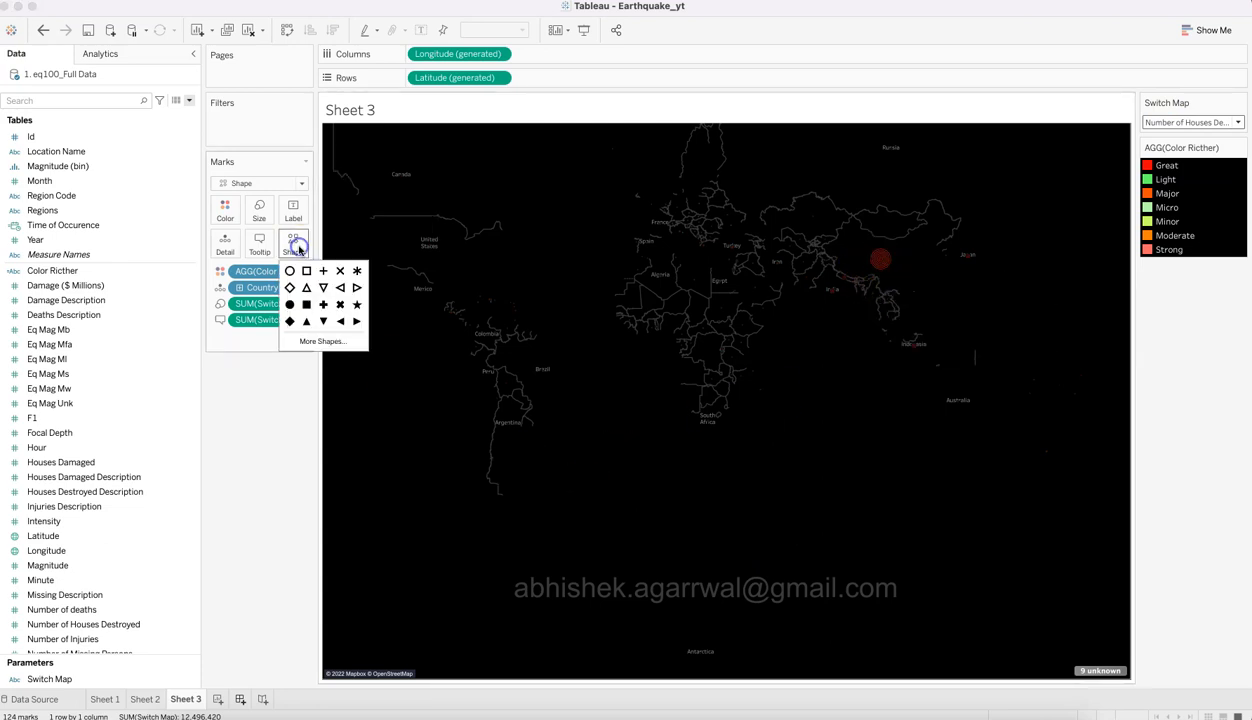
left_click(322, 341)
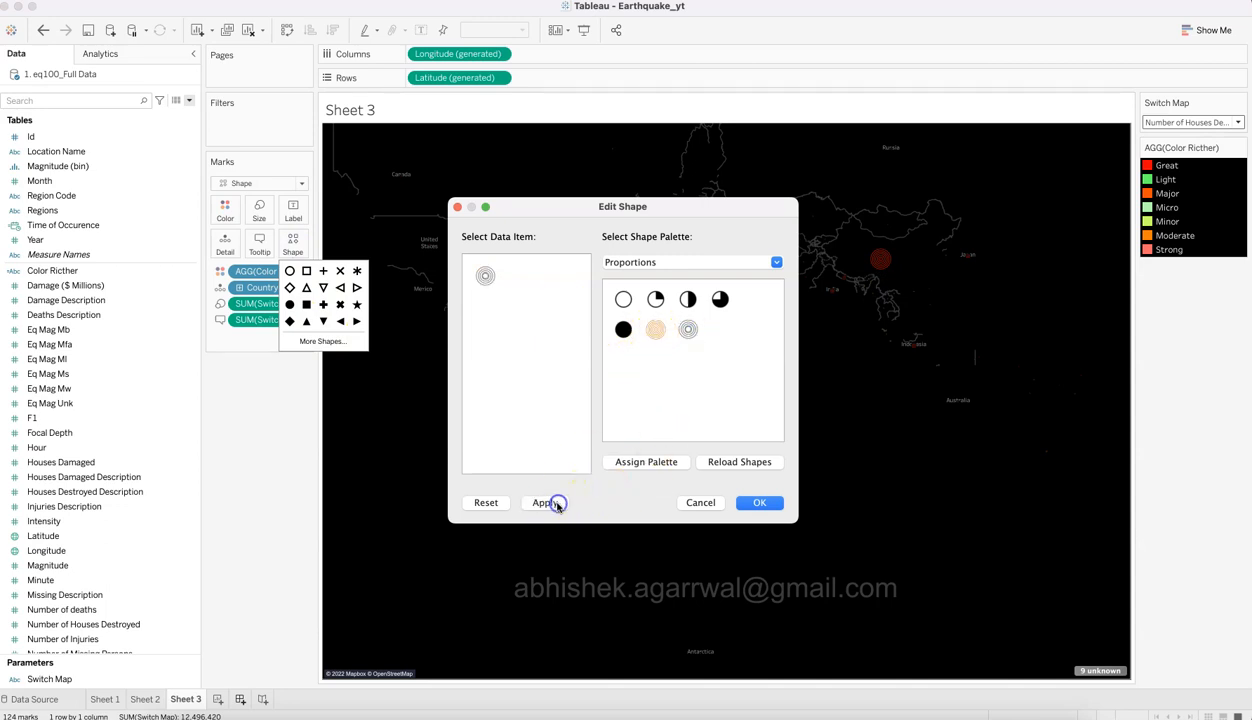
left_click(557, 503)
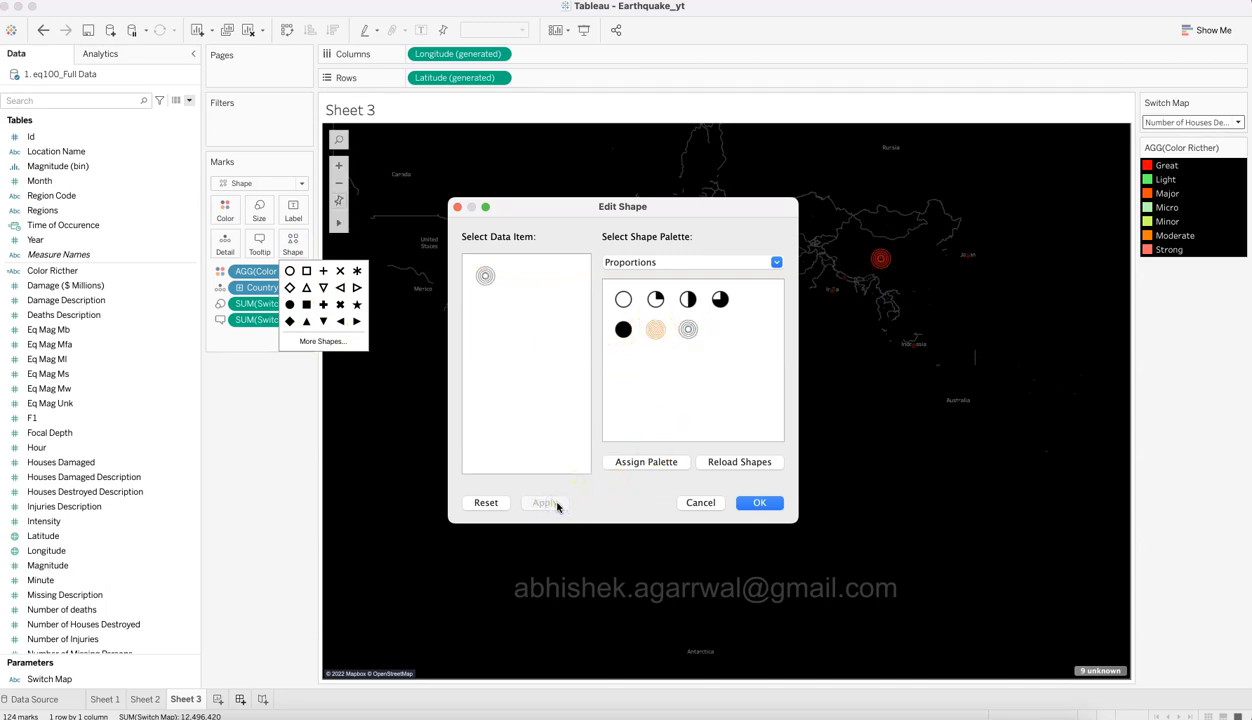
left_click(758, 503)
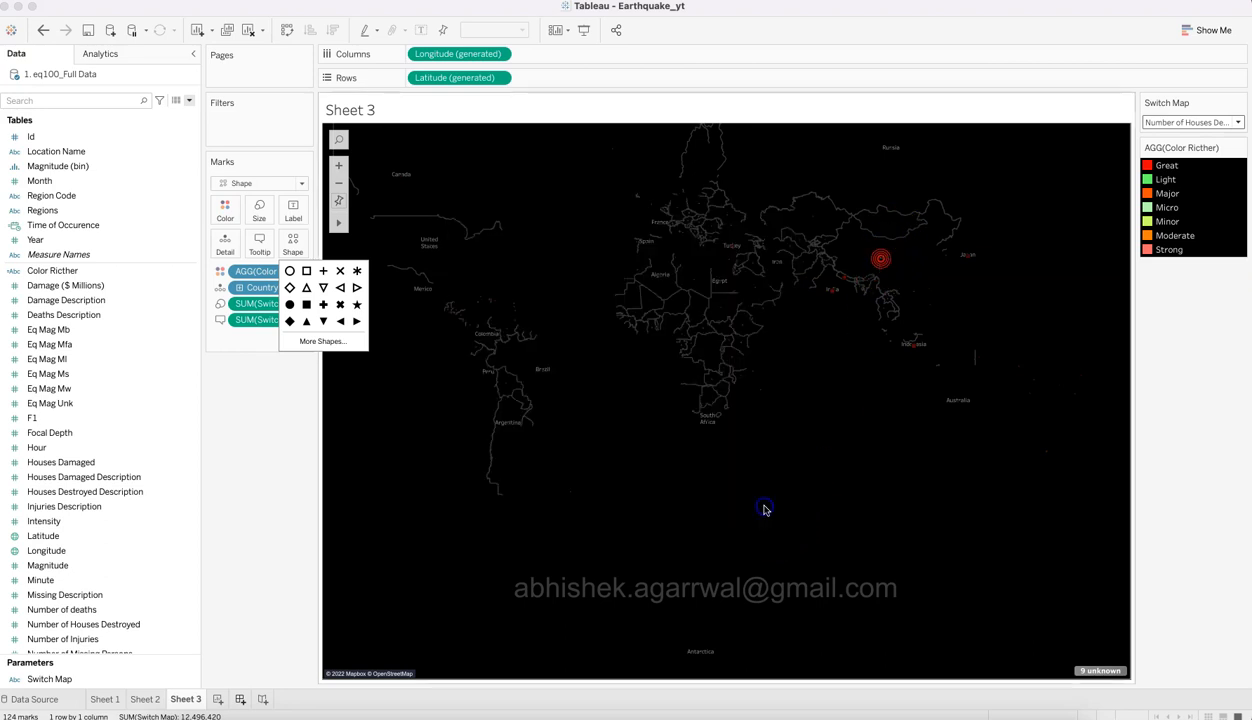
Step: Check the new marks with Damages Incurred ($ Millions) and set the Switch Map parameter to Earthquake Magnitude
left_click(1190, 121)
left_click(1186, 139)
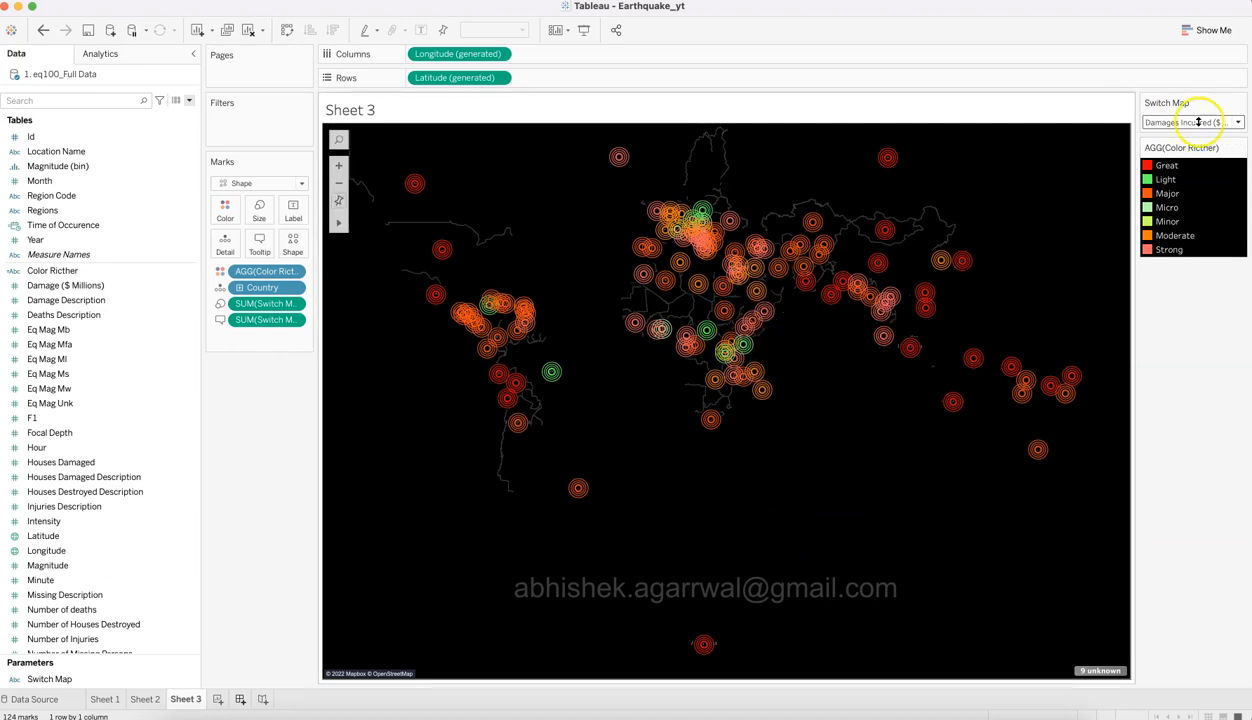
left_click(1218, 120)
left_click(1210, 131)
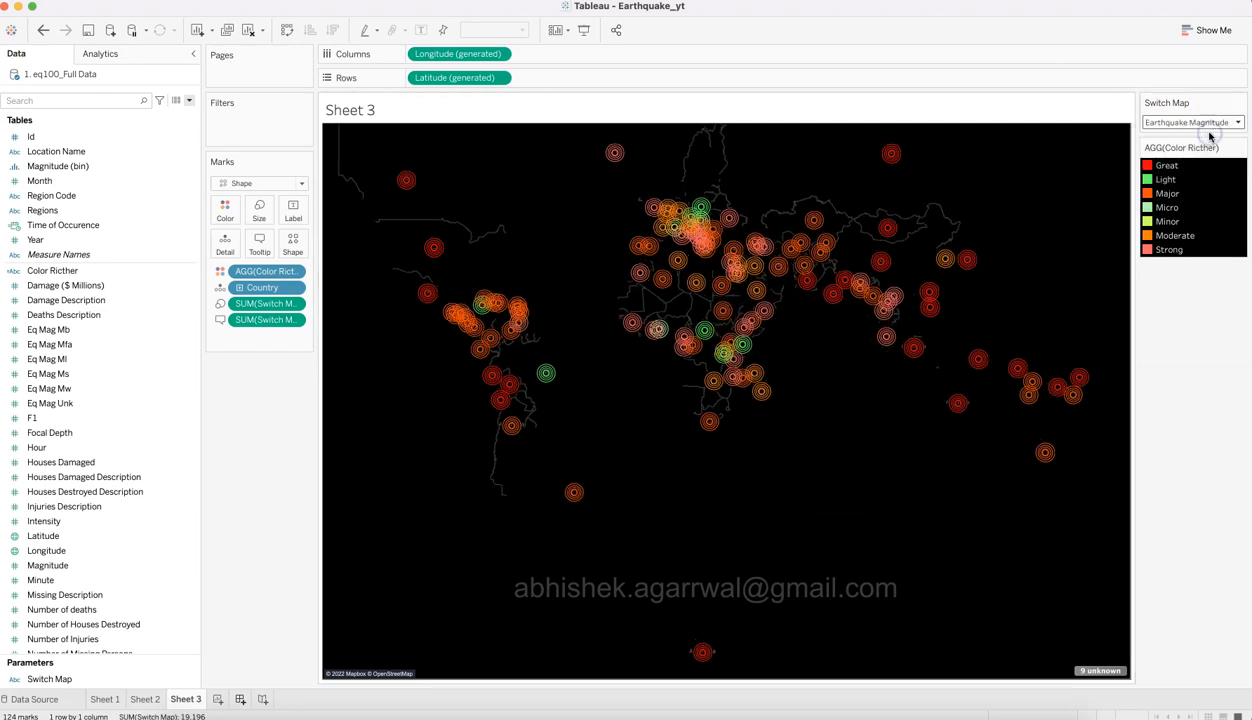
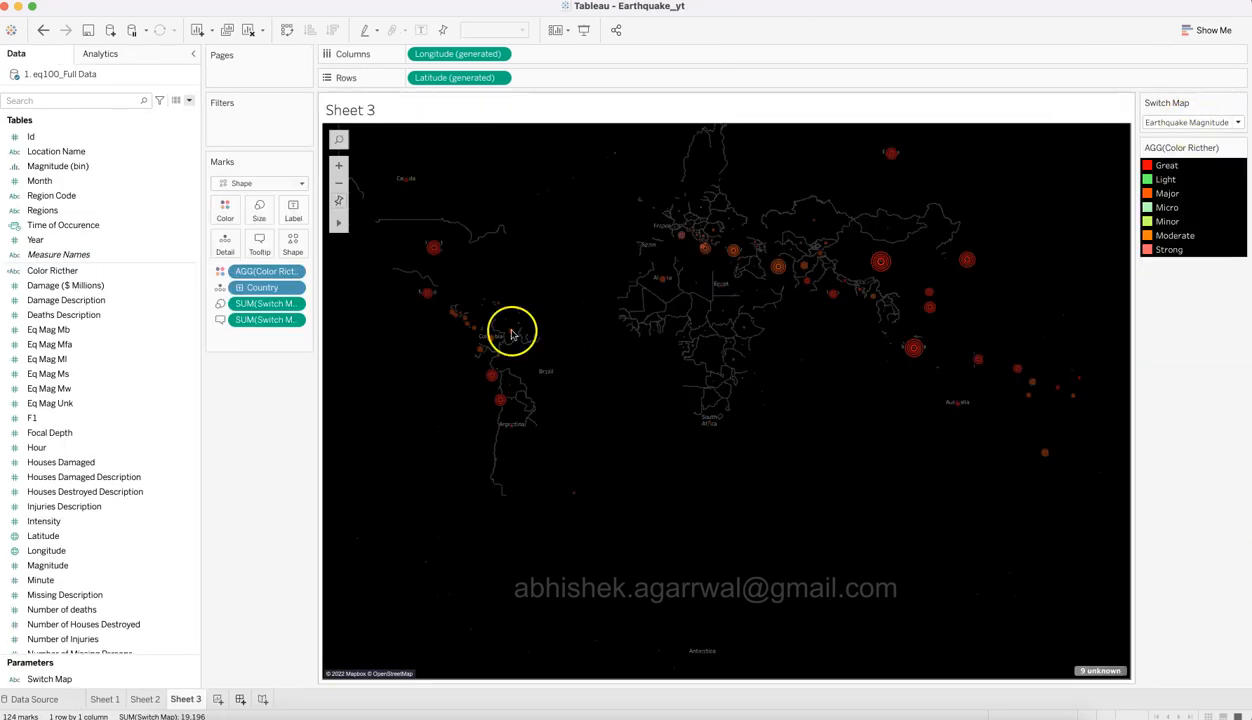
Step: Filter the map by the sum of Magnitude with a visible range control, and title that control Magnitude
left_click(192, 567)
left_click(240, 337)
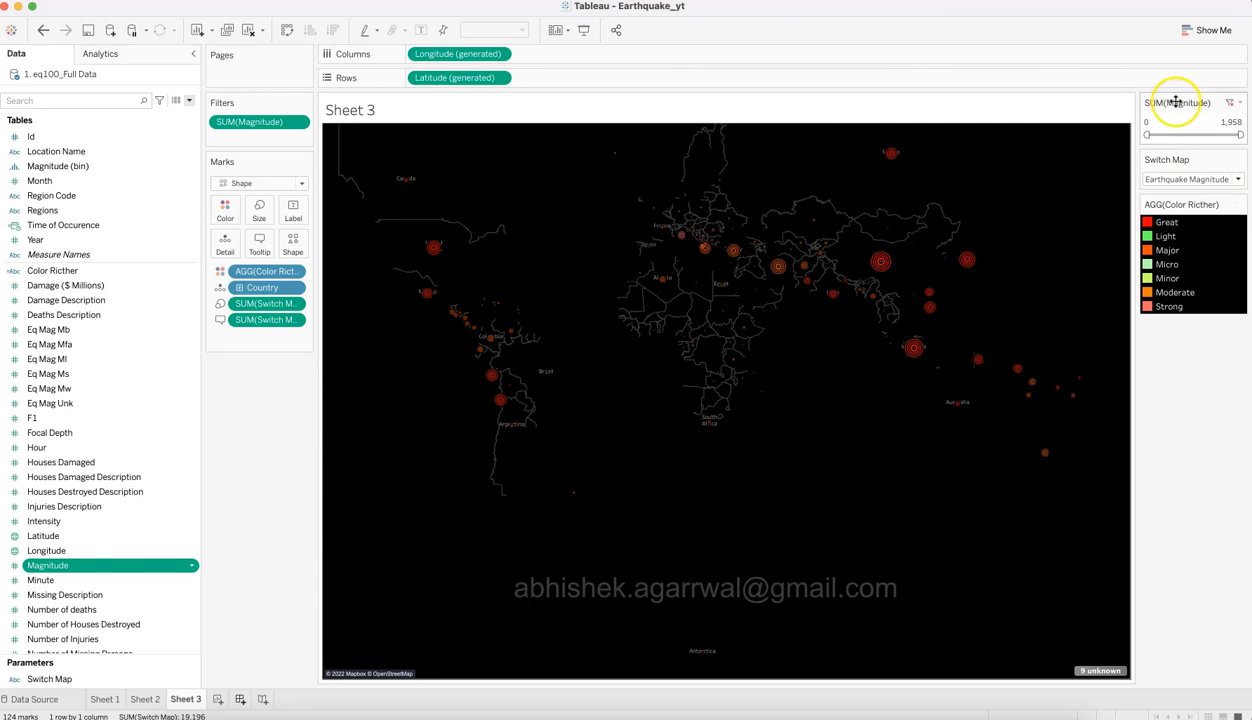
left_click(1240, 103)
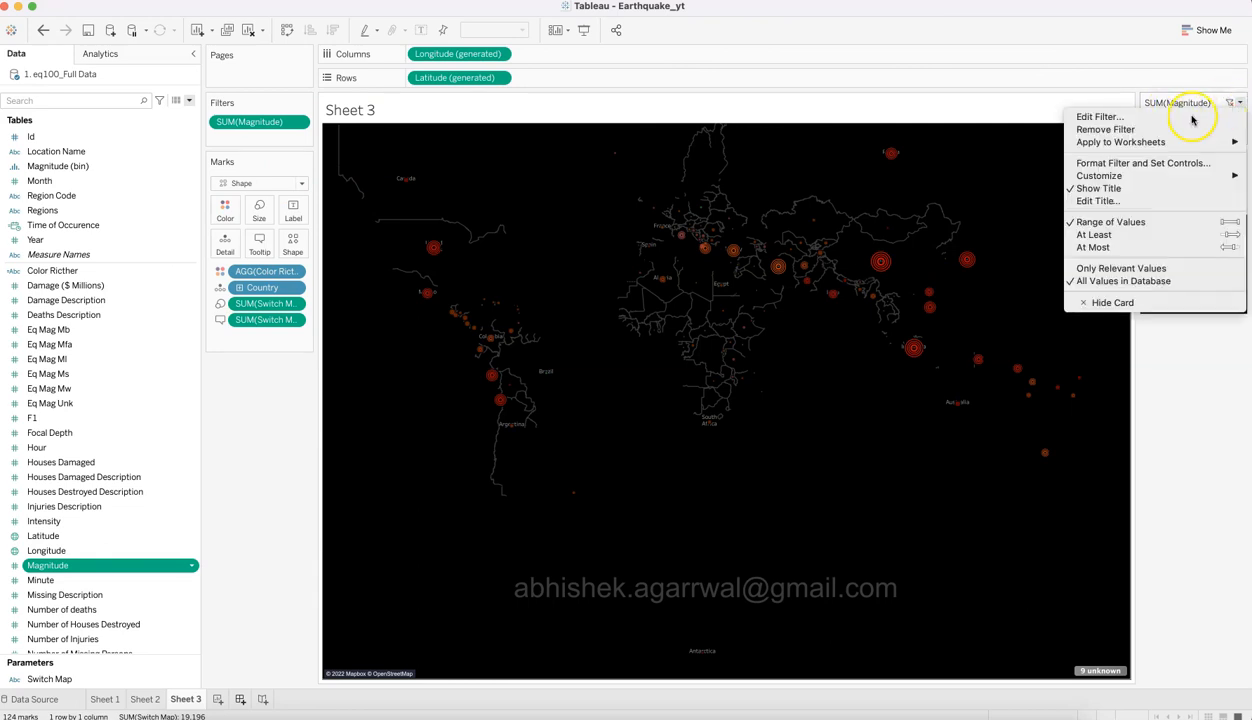
left_click(1140, 201)
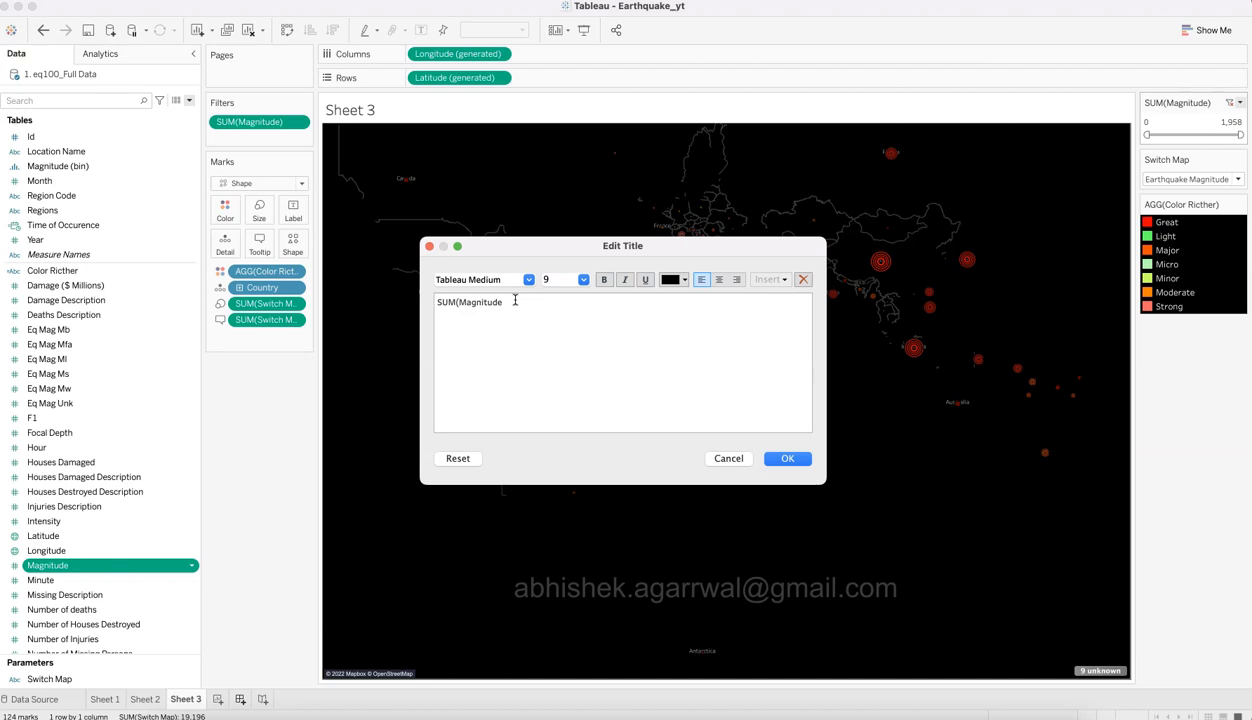
left_click(789, 464)
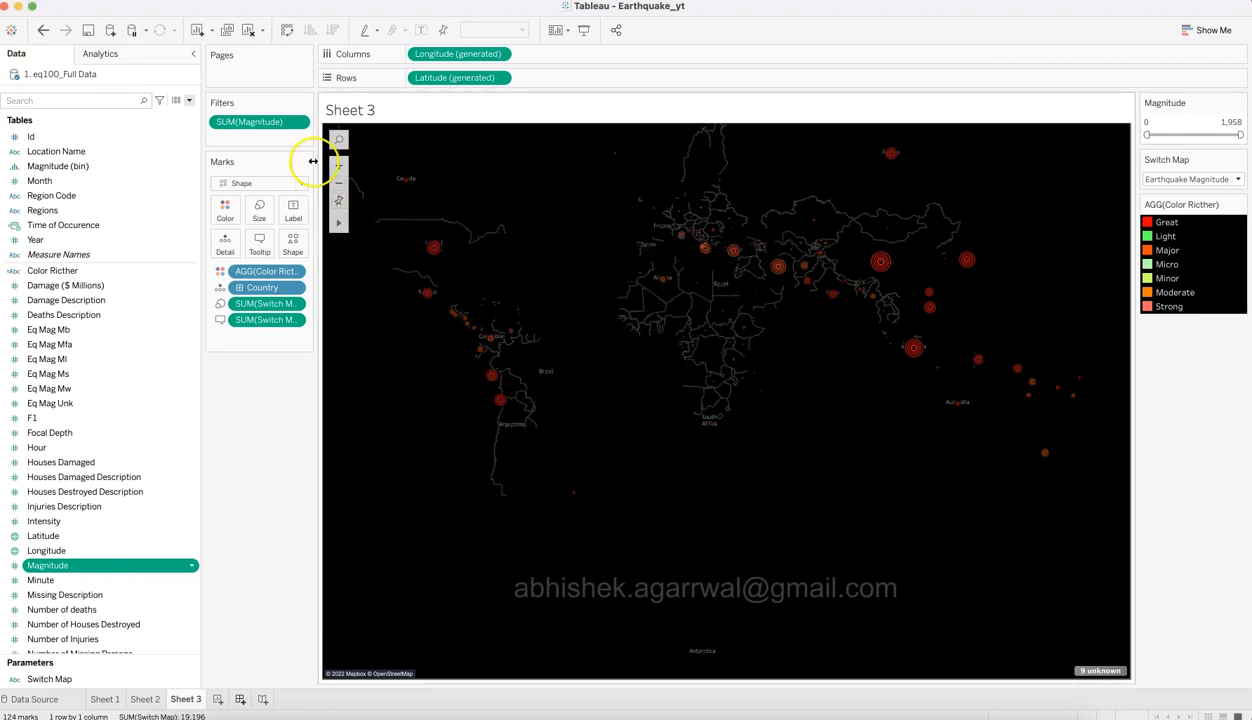
Step: Change the Magnitude filter's aggregation to Average over its full range and show its filter control
left_click(297, 121)
mouse_move(323, 187)
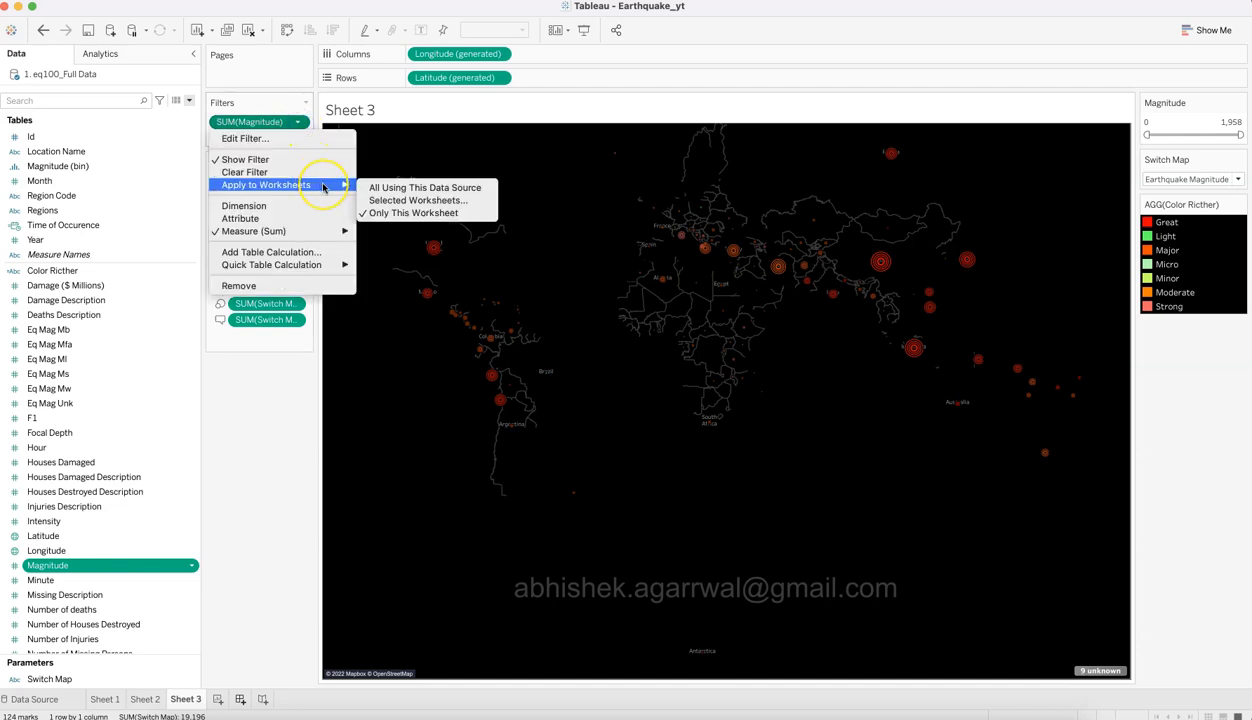
mouse_move(330, 231)
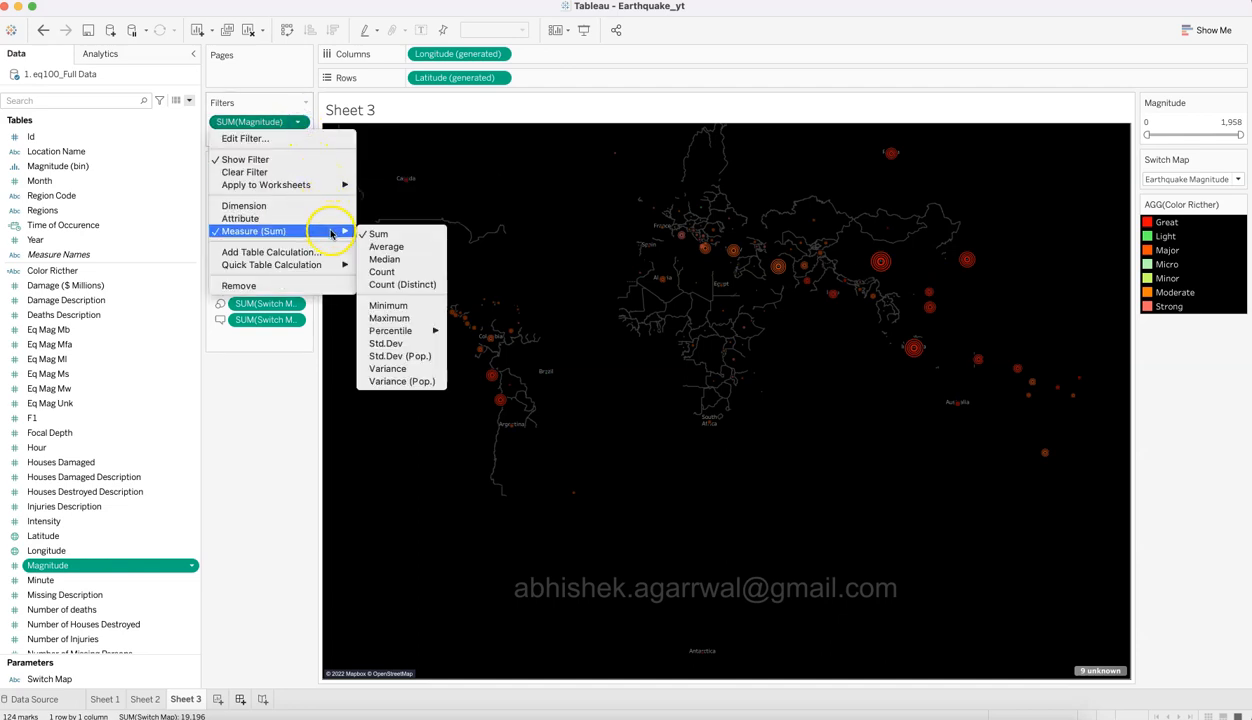
left_click(390, 247)
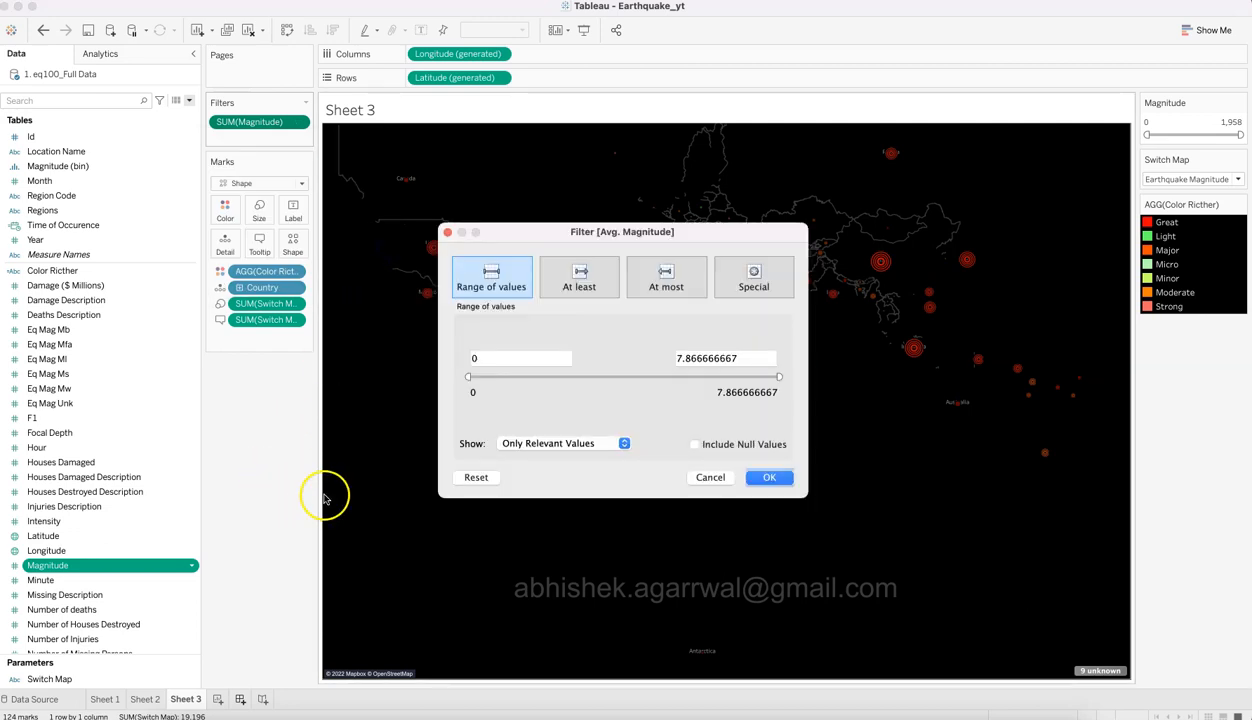
left_click(775, 484)
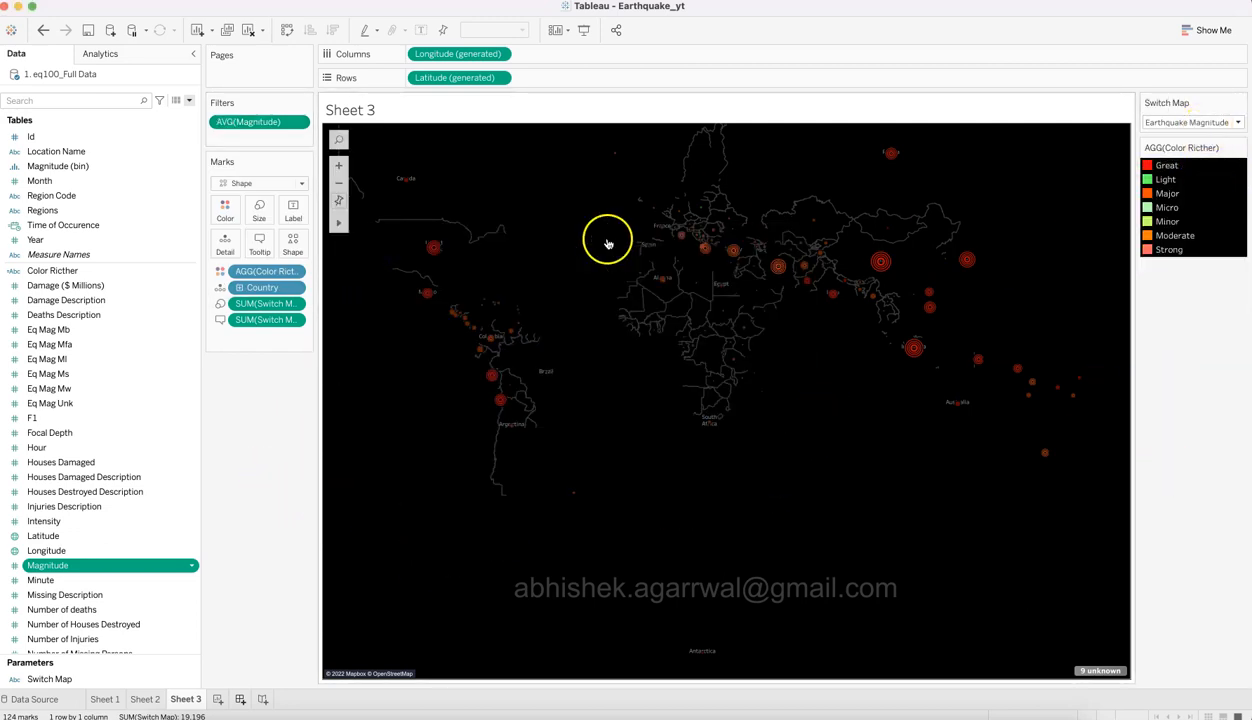
left_click(300, 122)
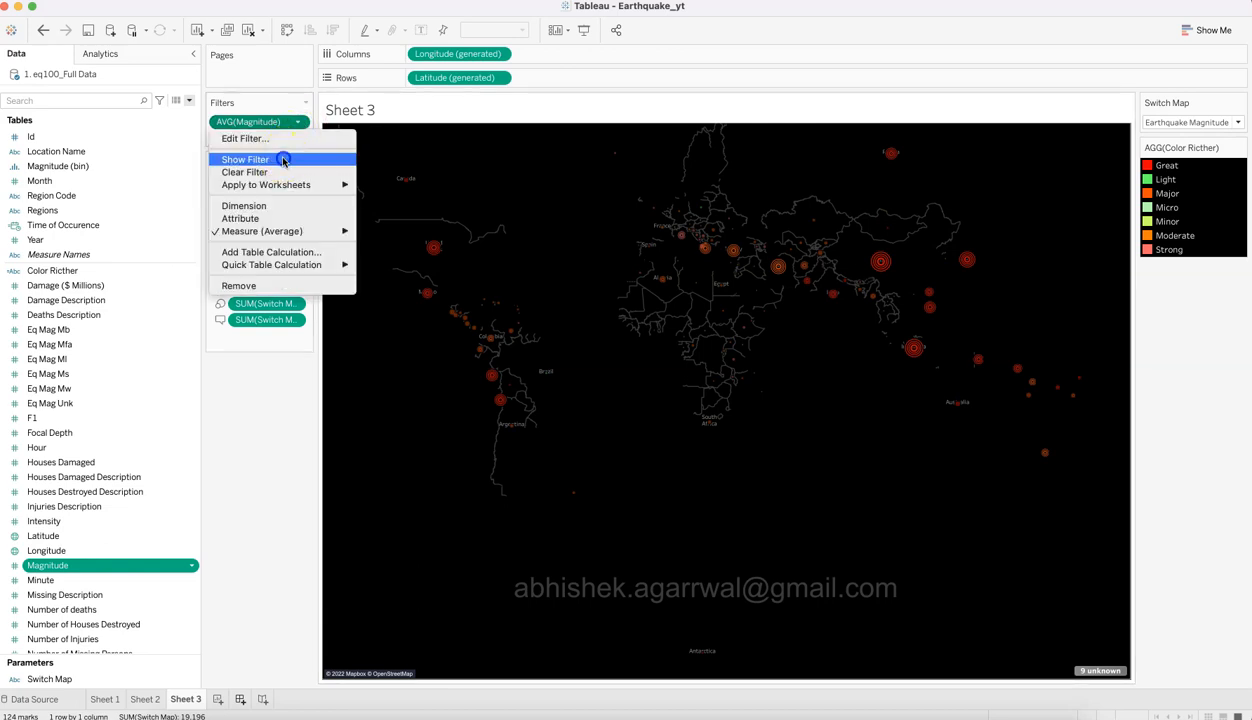
left_click(283, 159)
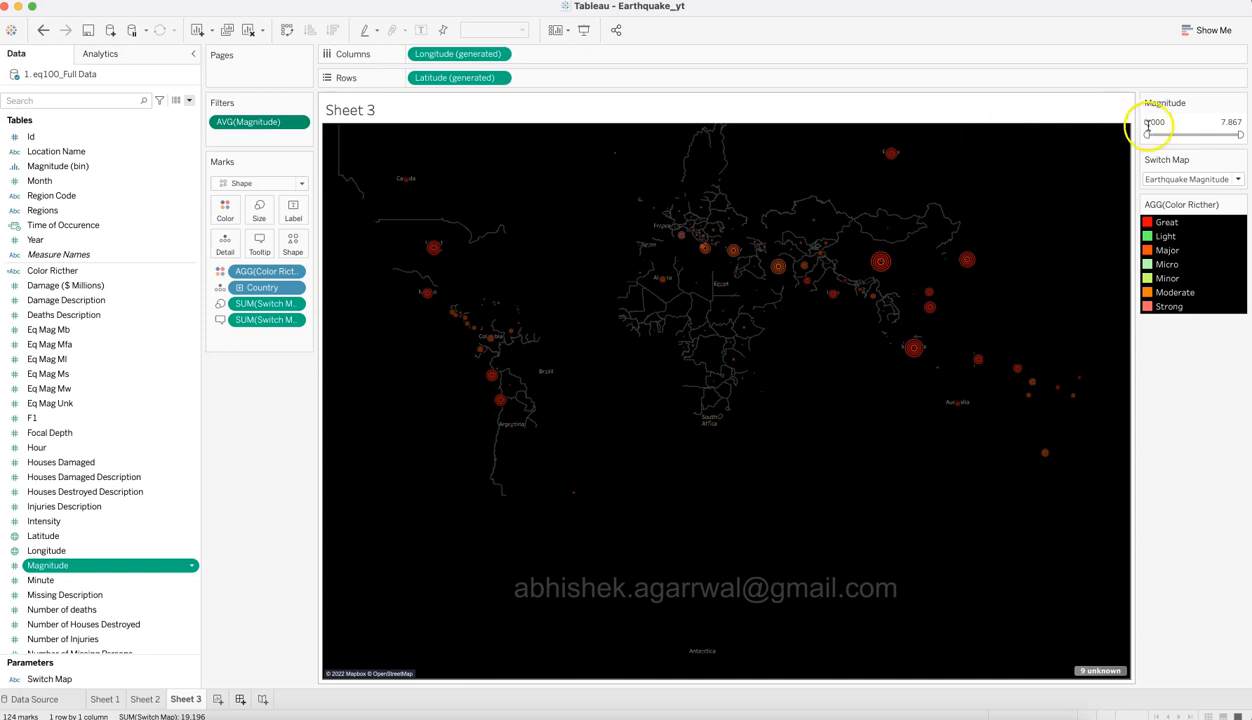
Step: Examine the Magnitude filter's worksheet scope, aggregation choices and filter control format settings
left_click(298, 122)
mouse_move(282, 190)
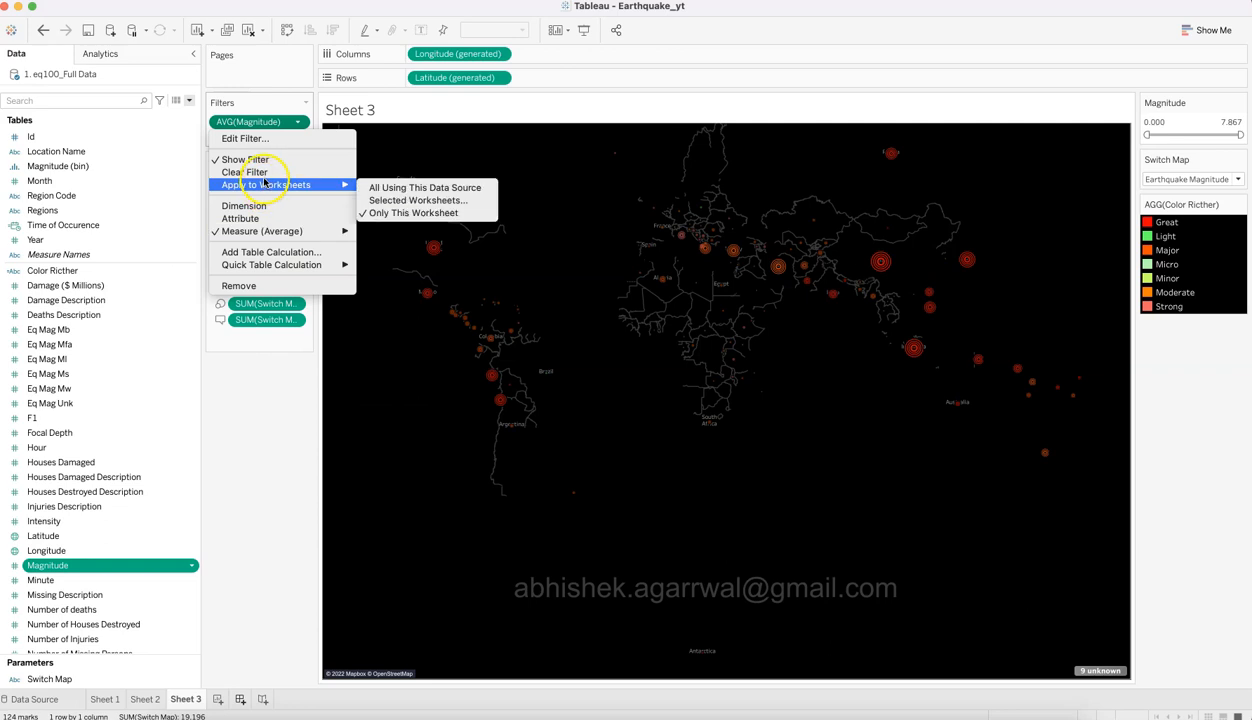
left_click(1194, 98)
left_click(1240, 104)
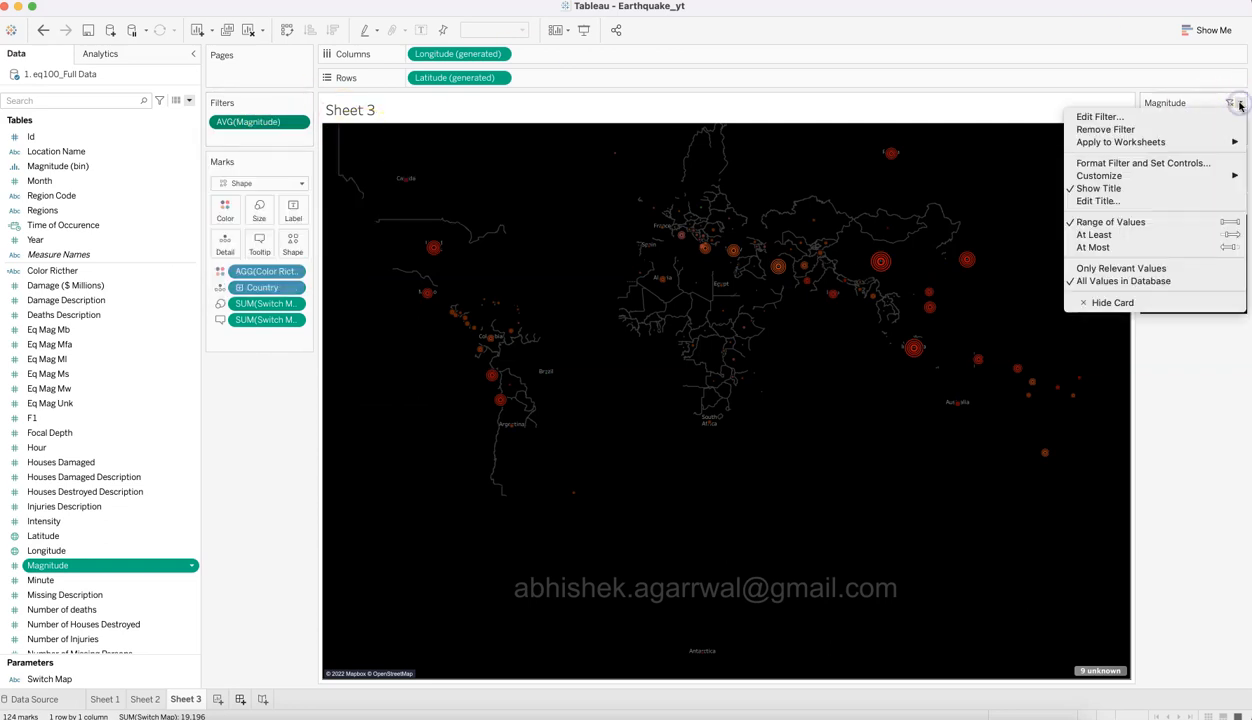
left_click(1143, 166)
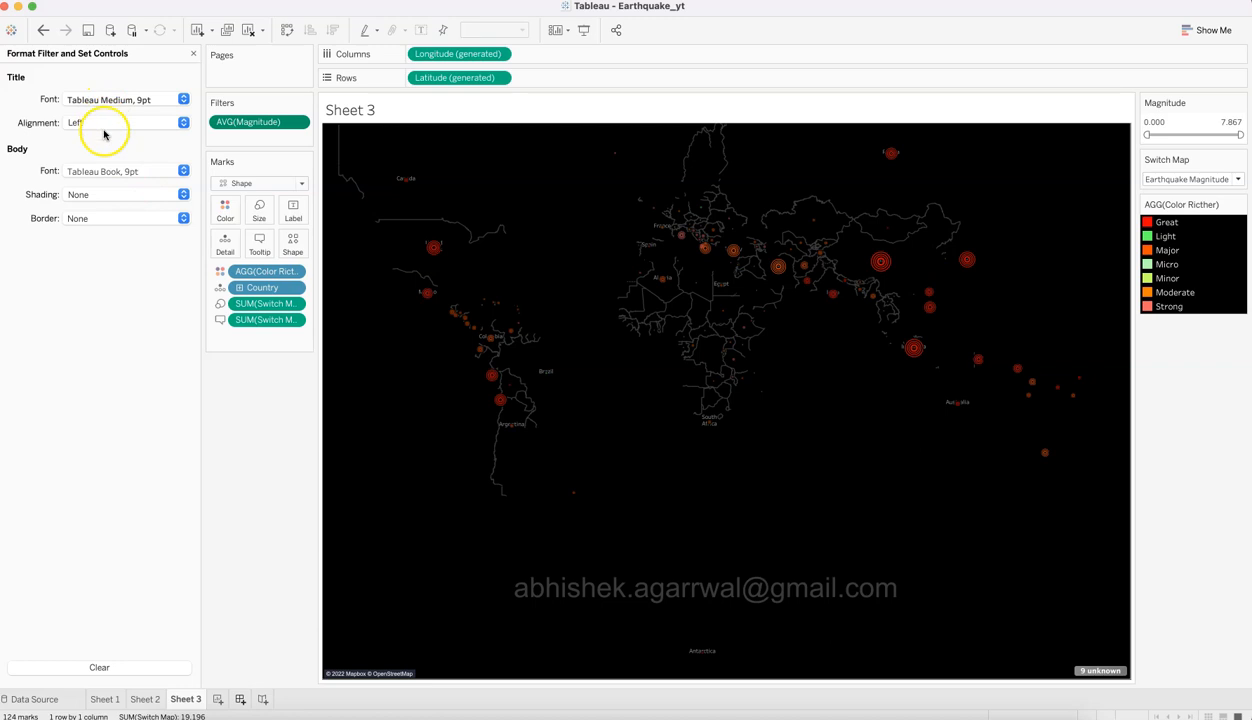
left_click(192, 55)
left_click(297, 121)
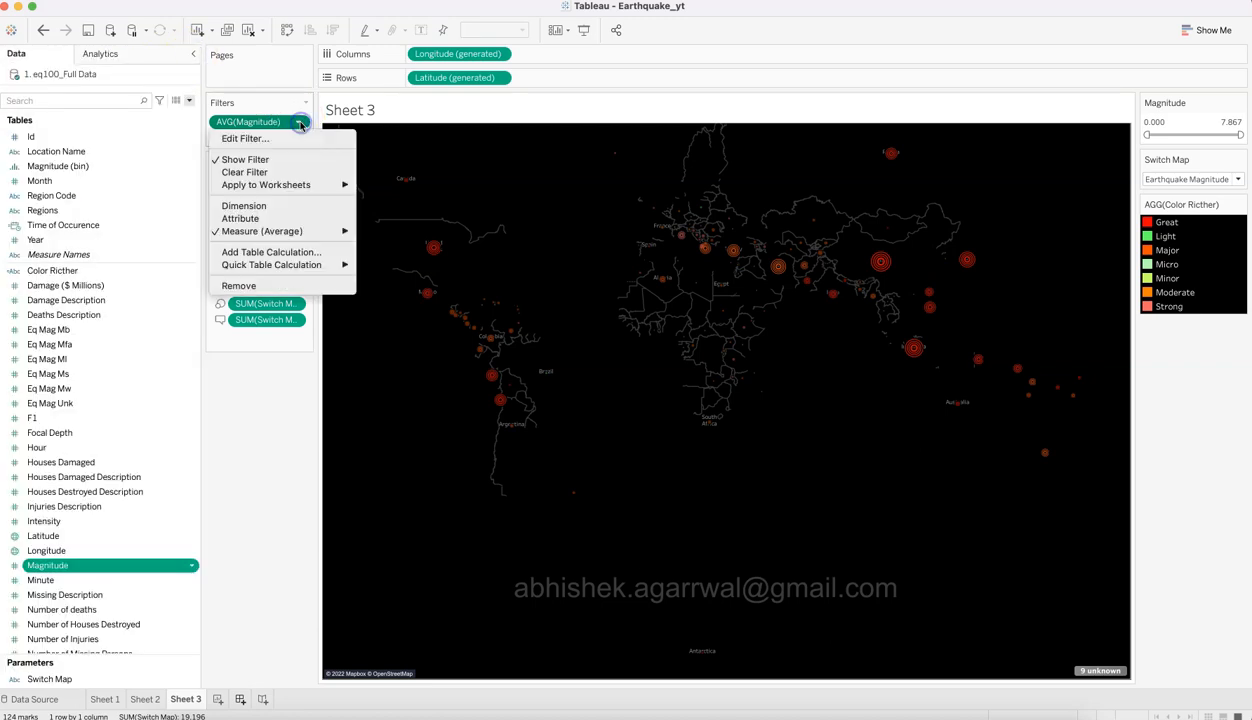
mouse_move(308, 234)
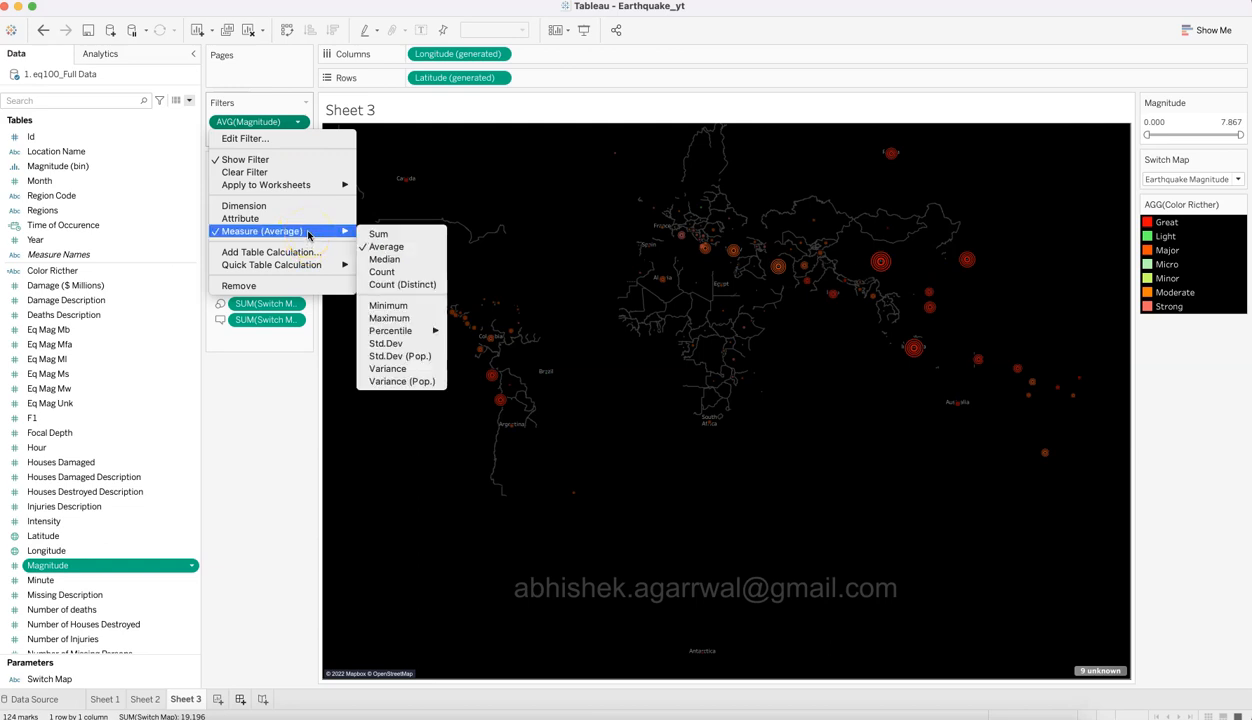
left_click(318, 190)
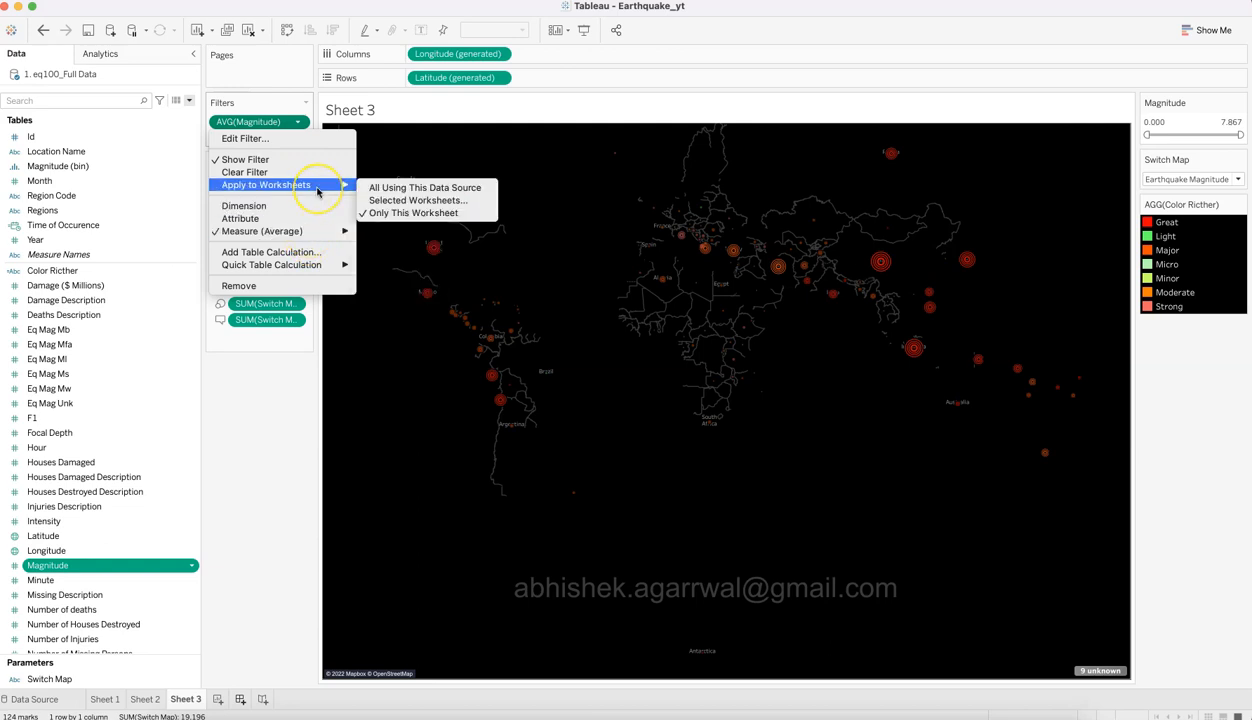
left_click(297, 122)
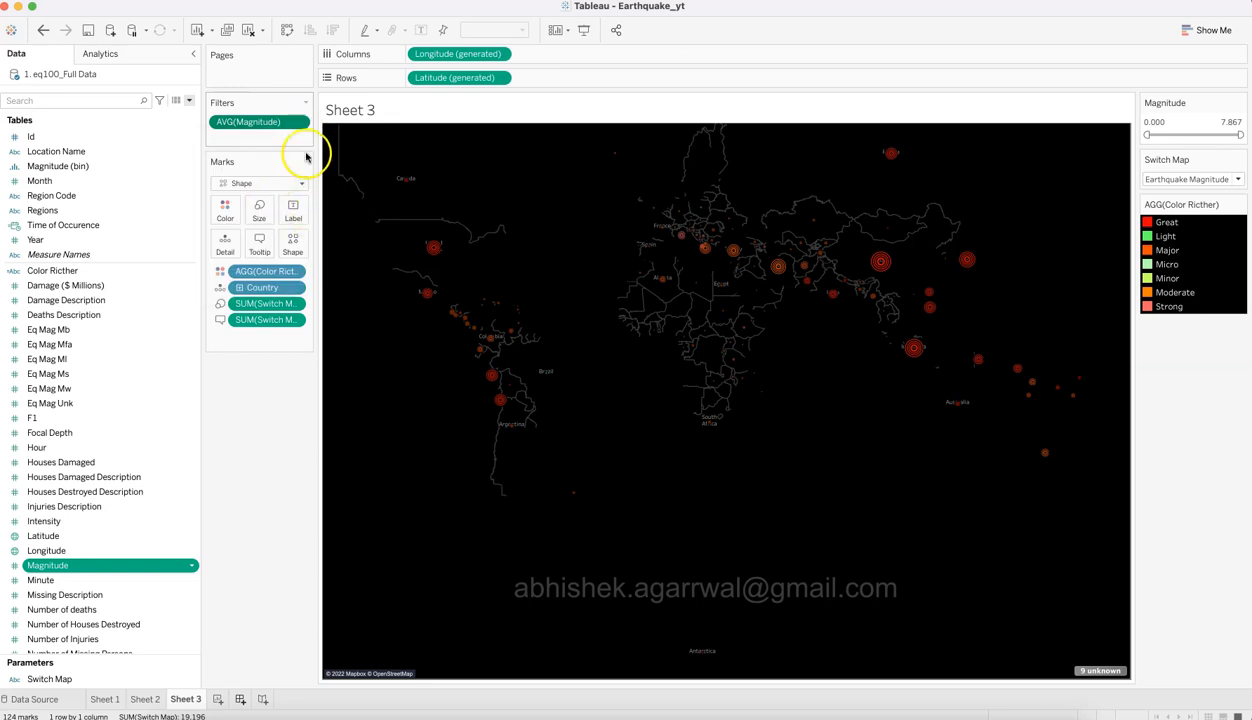
left_click(297, 122)
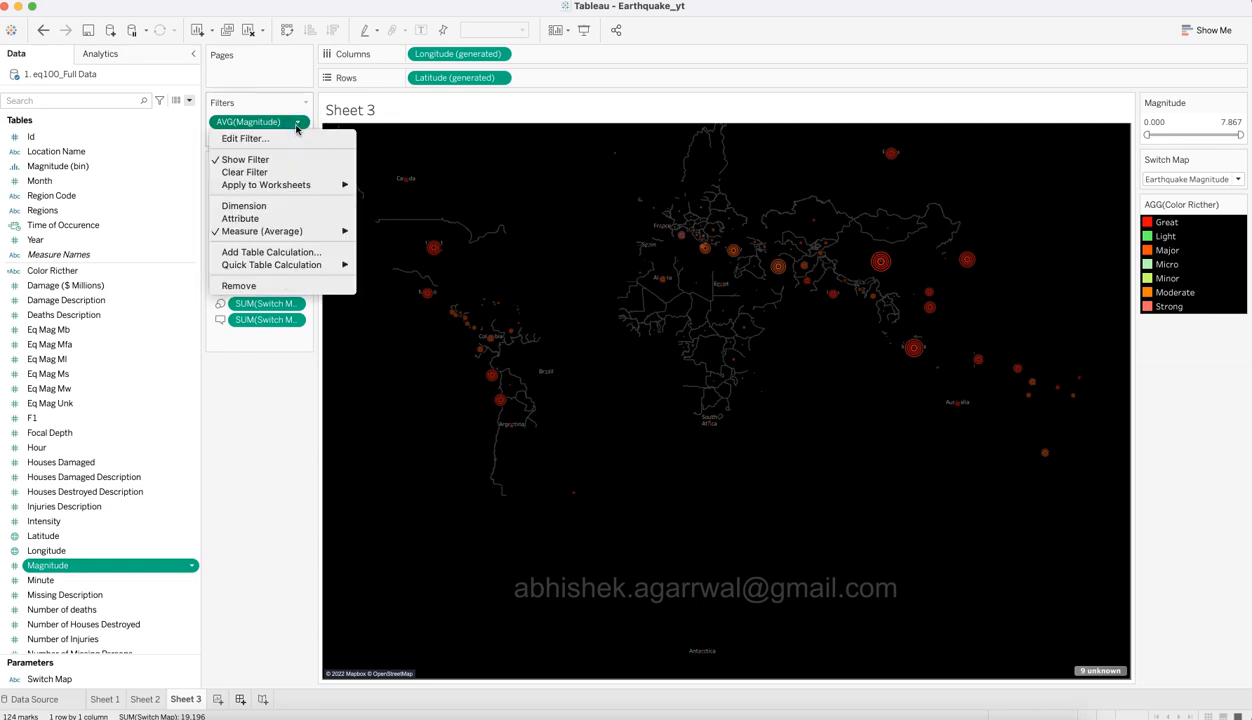
Step: Examine the worksheet's font format settings and the list of fields available for formatting
left_click(400, 1)
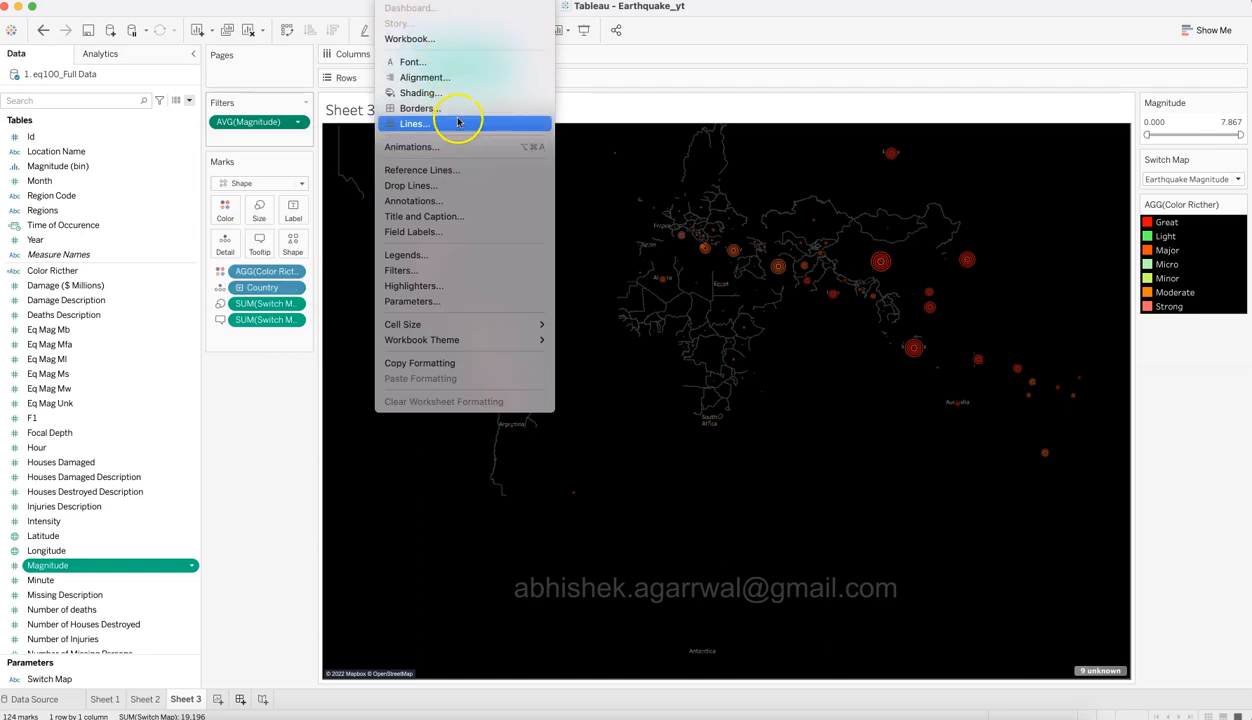
left_click(458, 64)
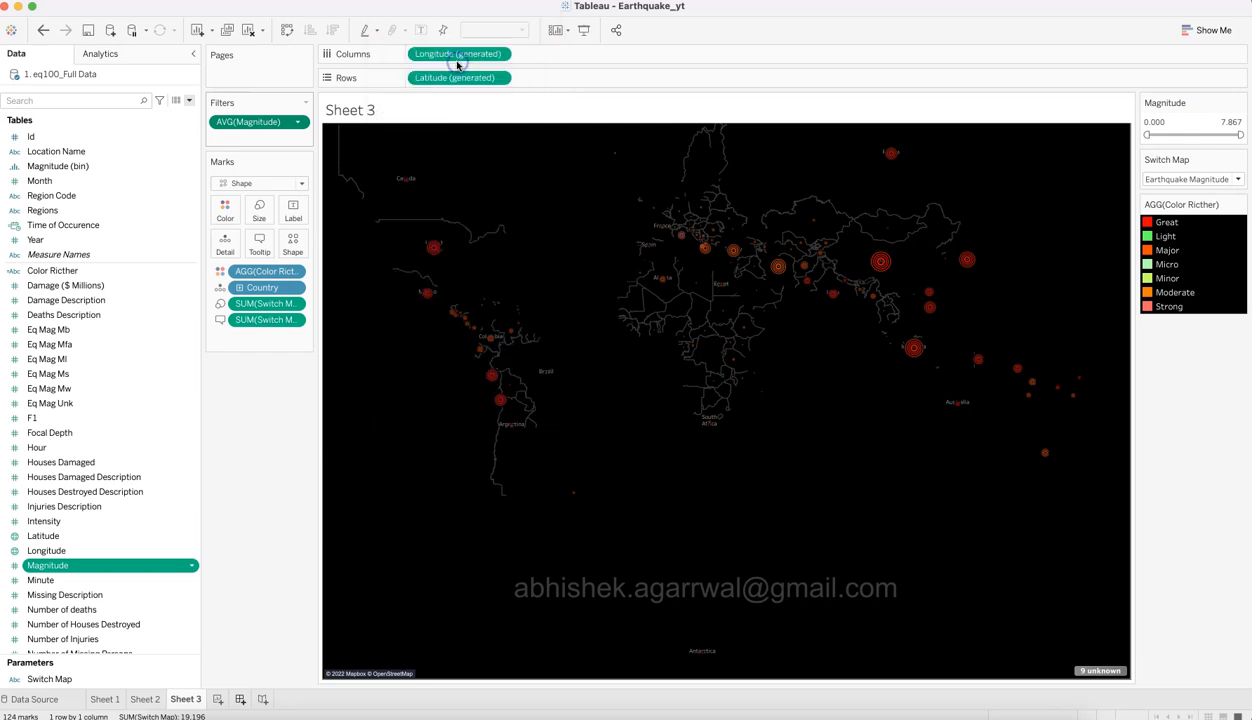
left_click(174, 79)
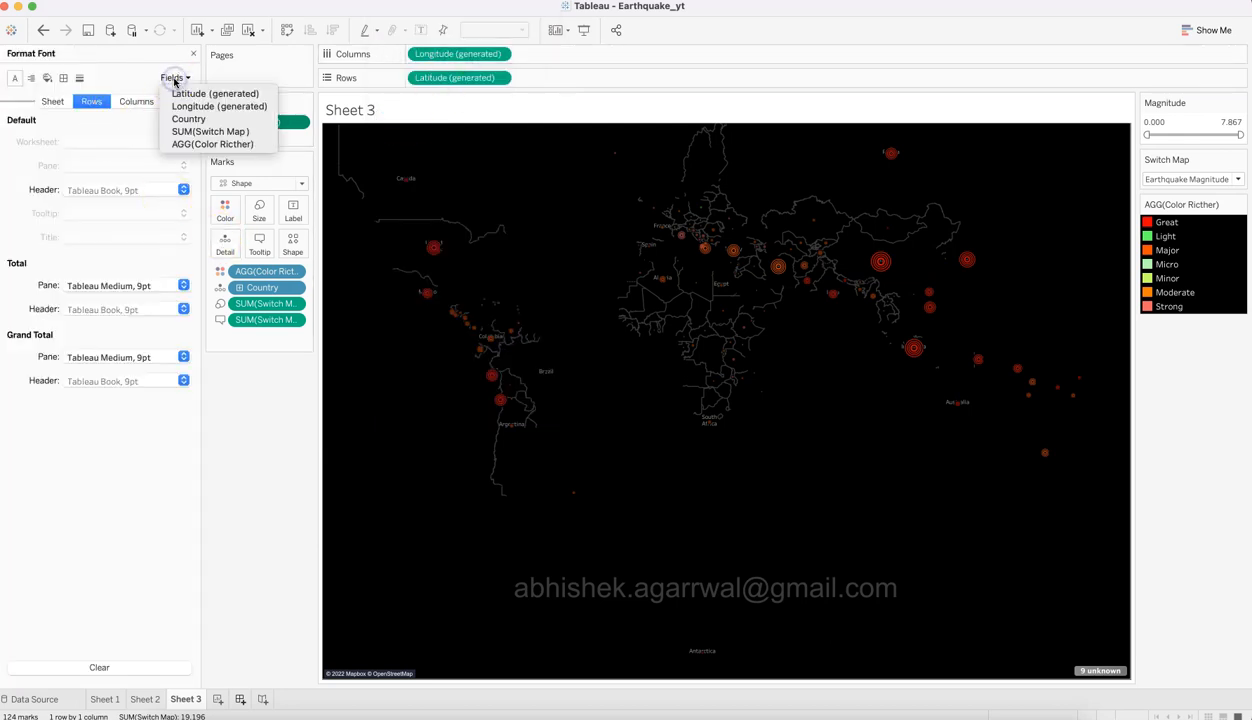
left_click(263, 396)
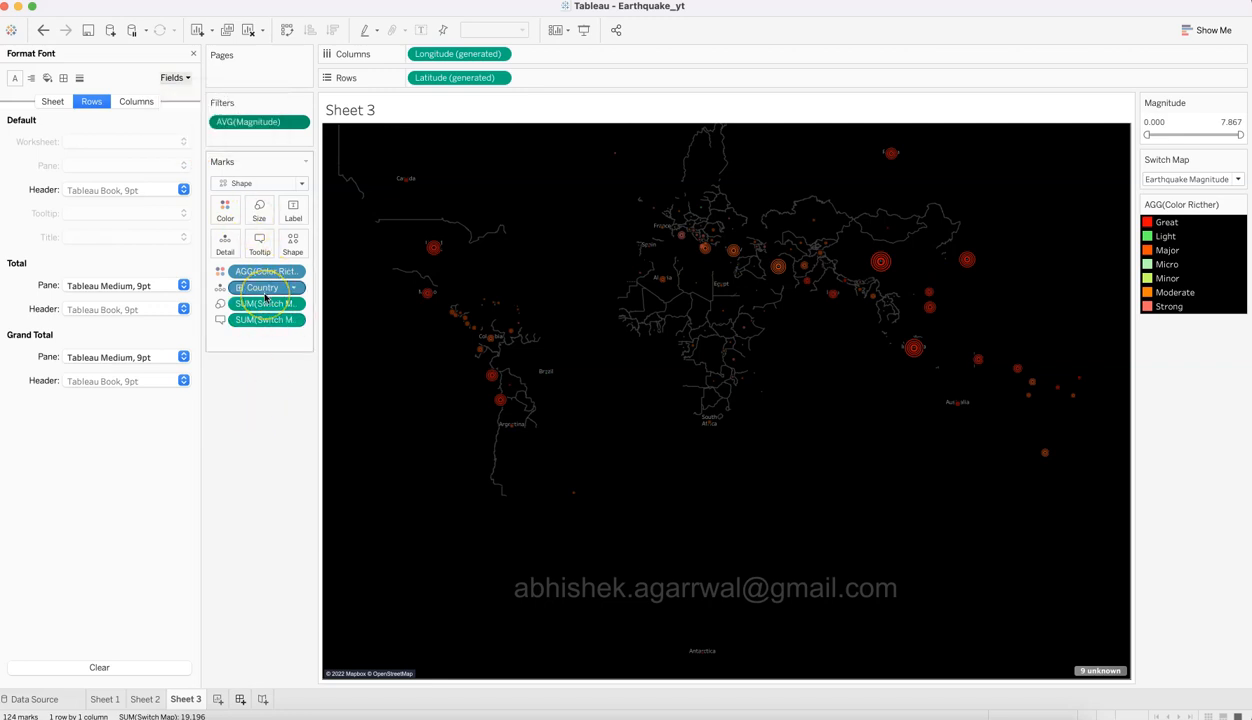
left_click(188, 78)
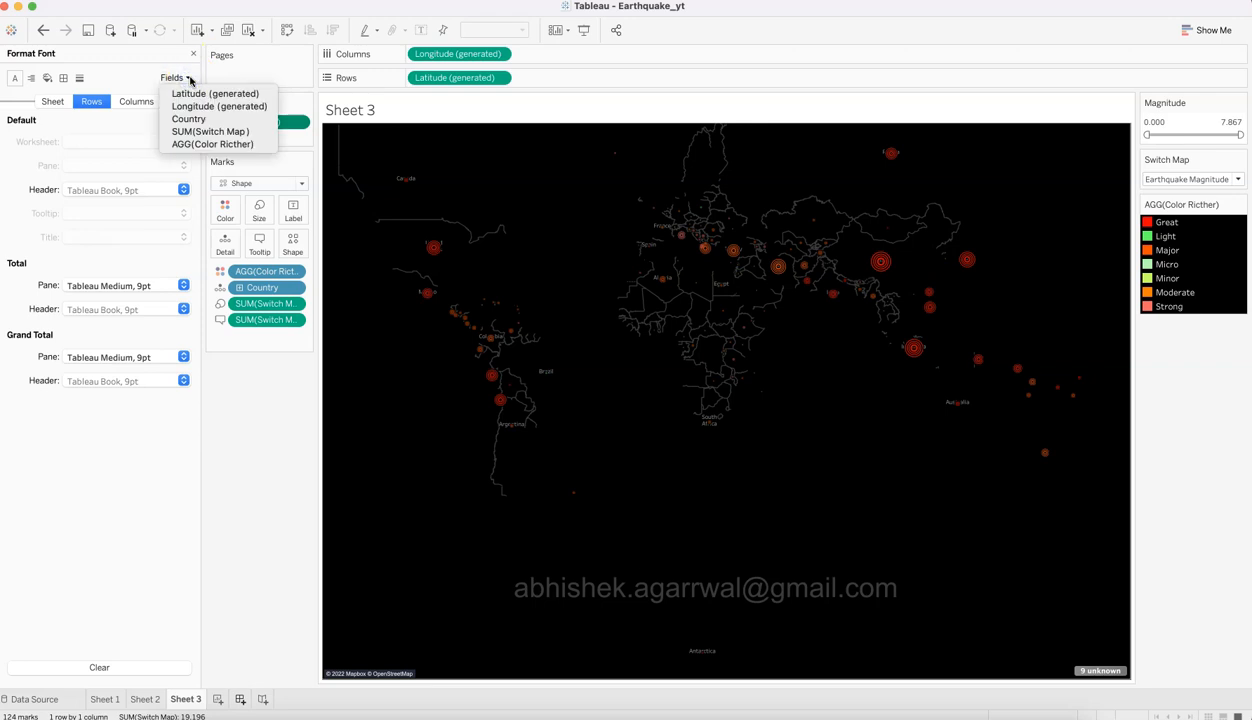
left_click(188, 78)
left_click(193, 53)
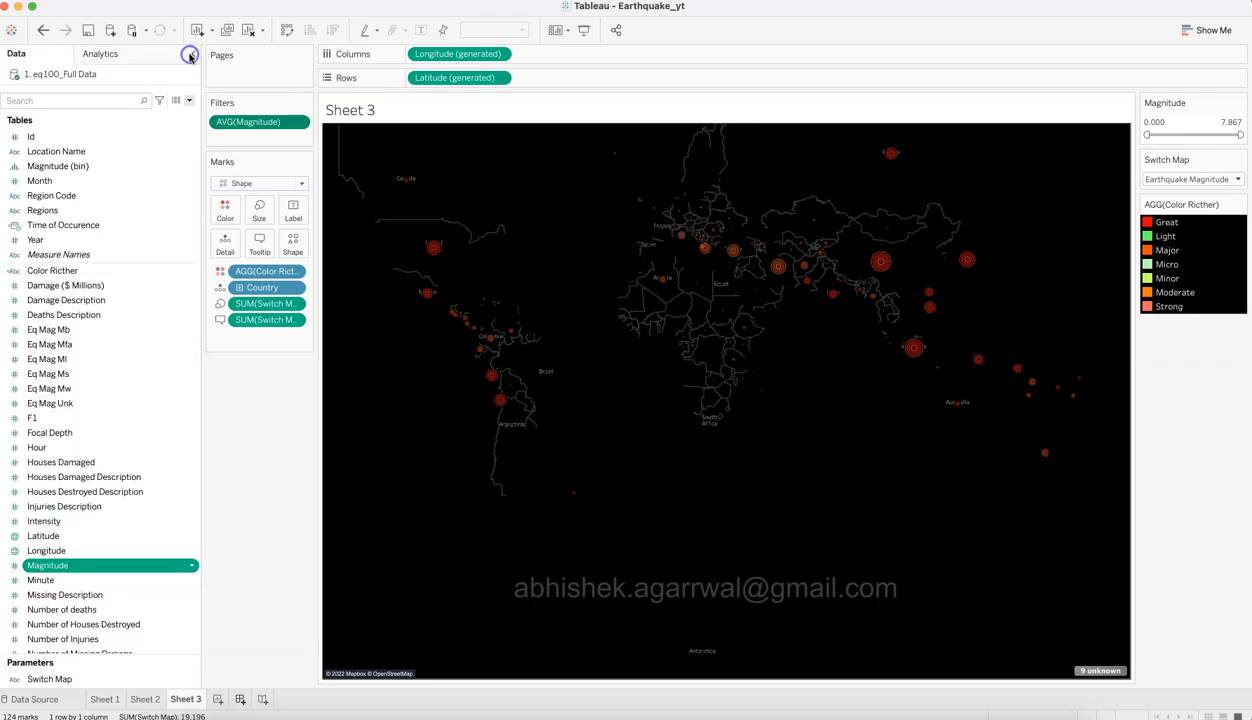
Step: Recheck the average Magnitude filter's aggregation choices and the body font in its filter control format settings
left_click(297, 123)
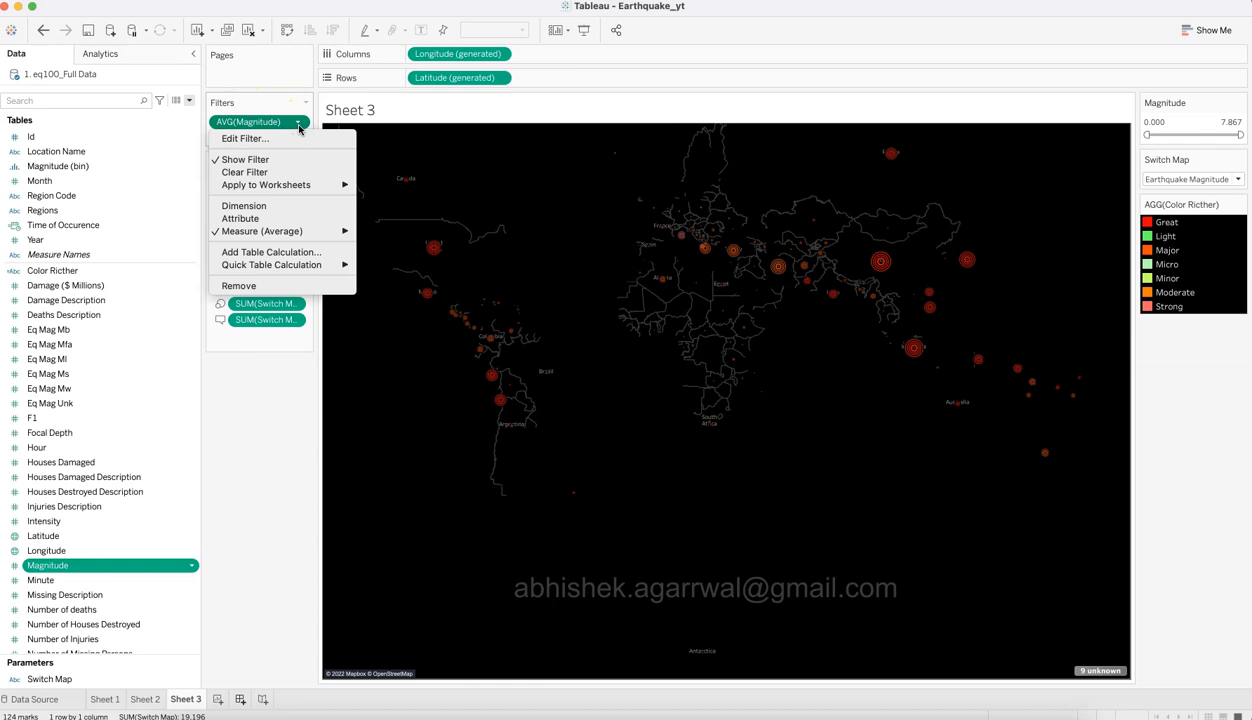
left_click(313, 231)
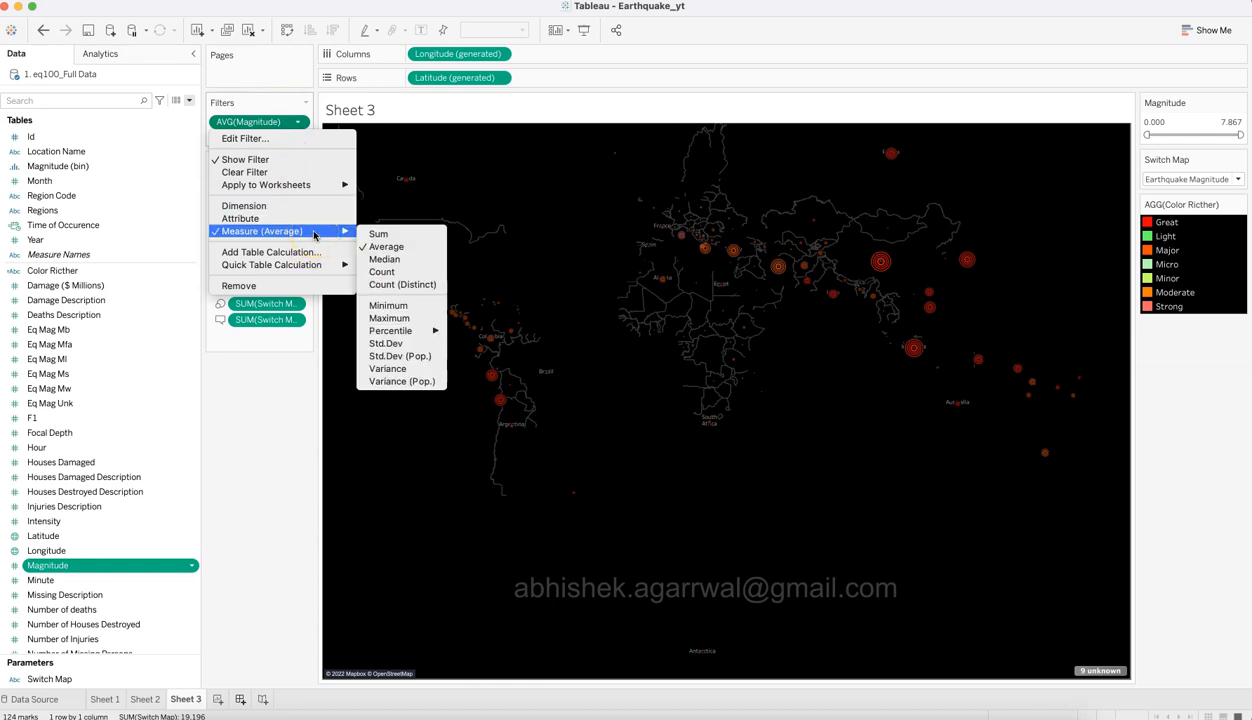
left_click(1205, 84)
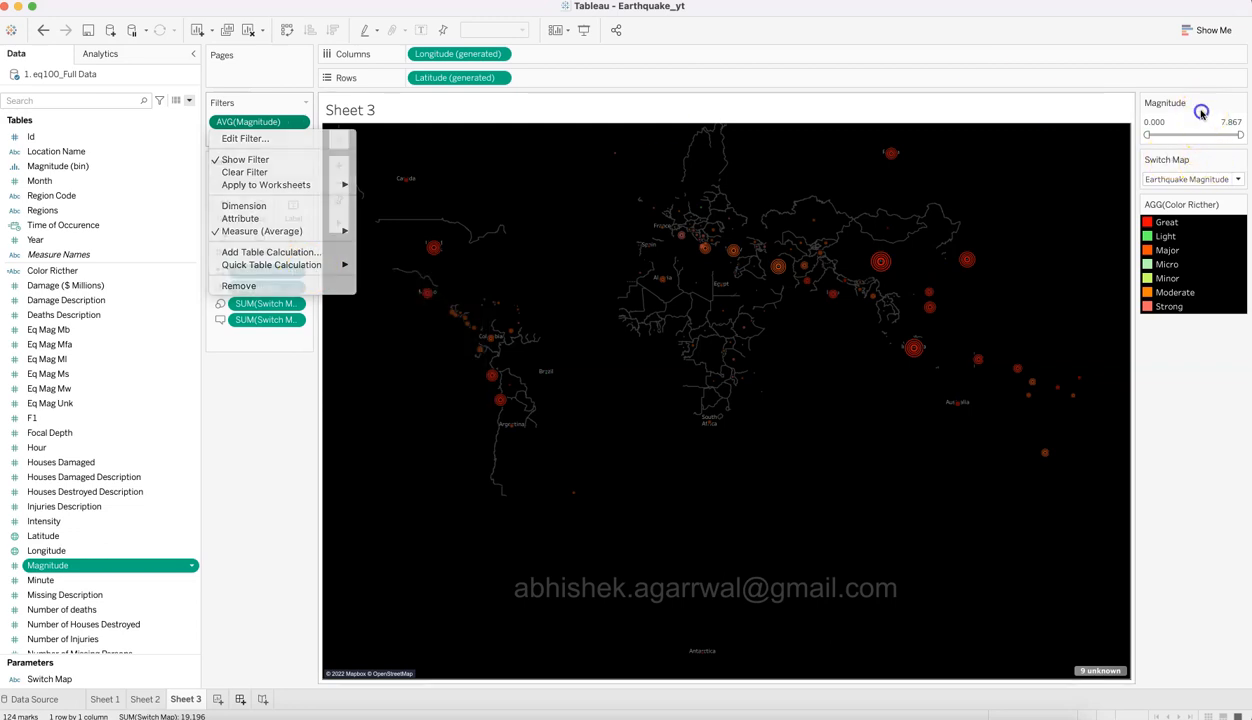
left_click(1241, 104)
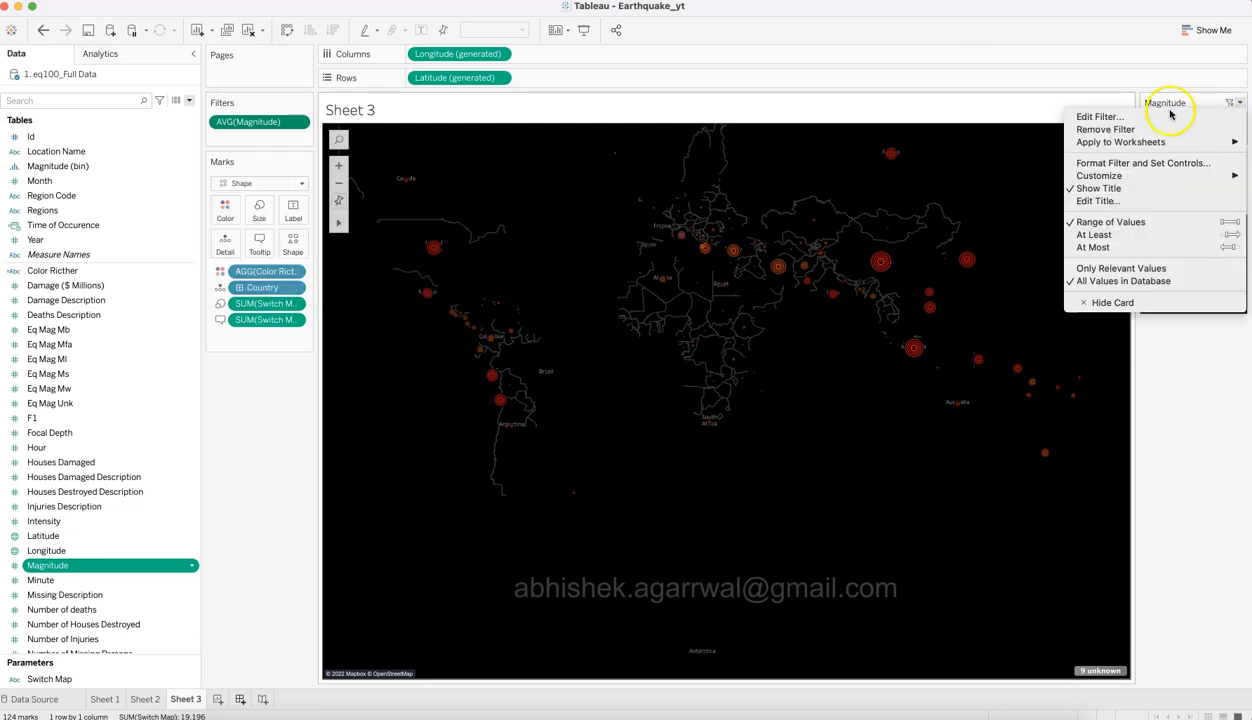
left_click(1163, 164)
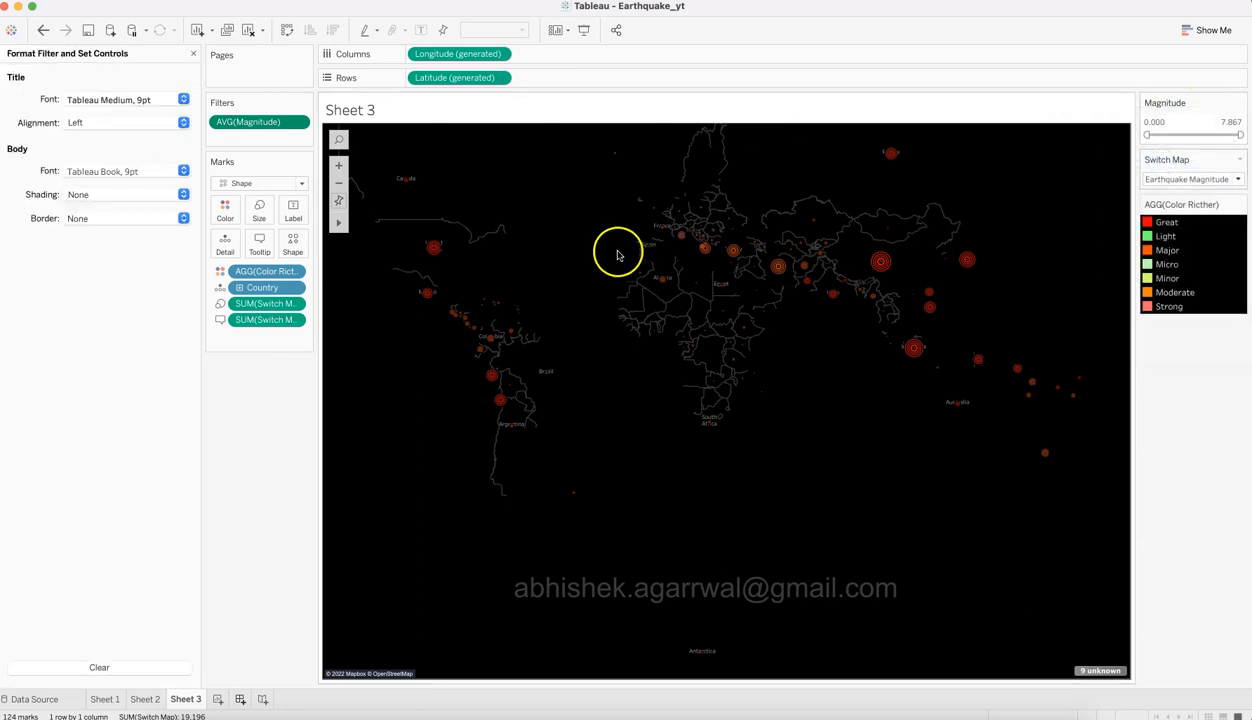
left_click(141, 172)
left_click(141, 172)
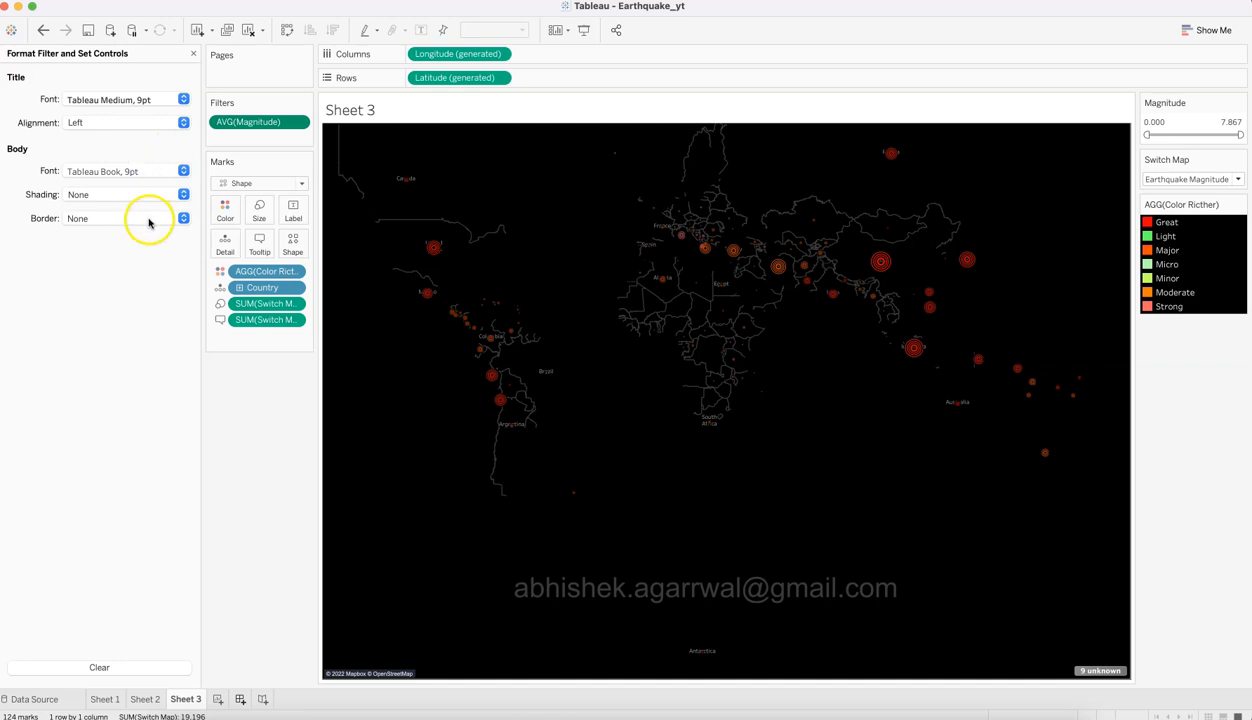
left_click(193, 53)
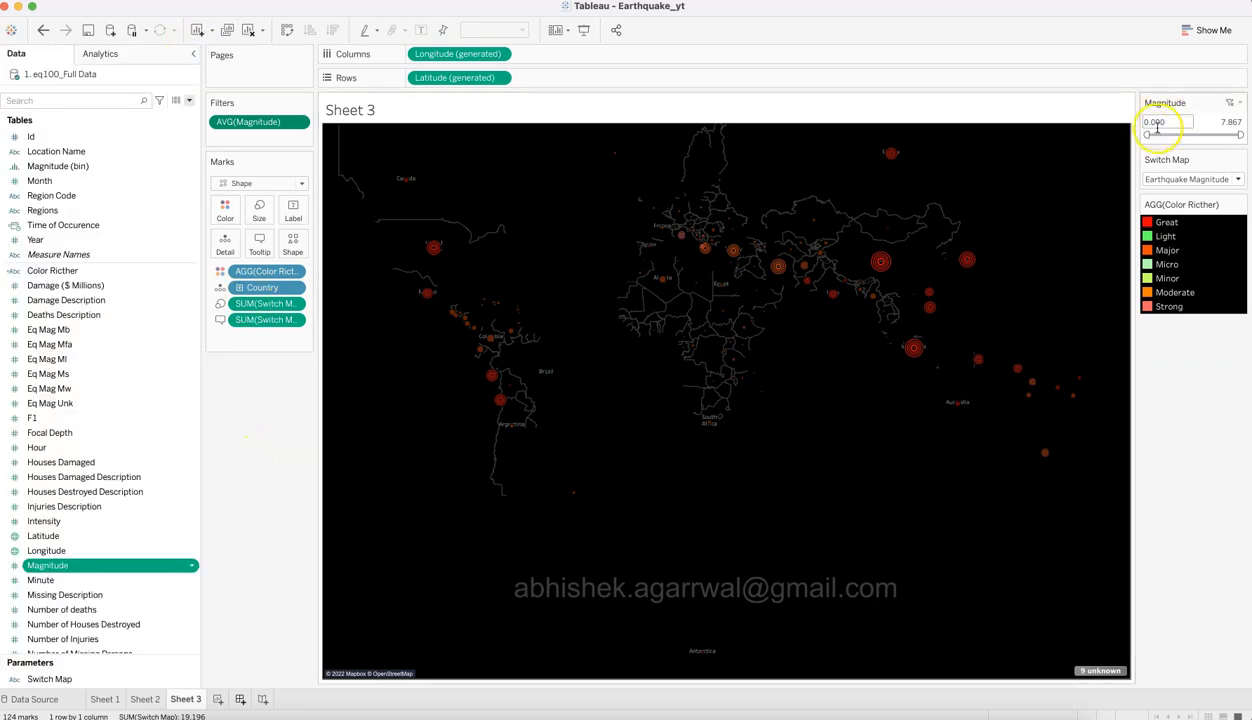
Step: Switch to the 1. Earthquakes of 100 Years workbook and view the region filter on Dashboard 2
key("super+Tab")
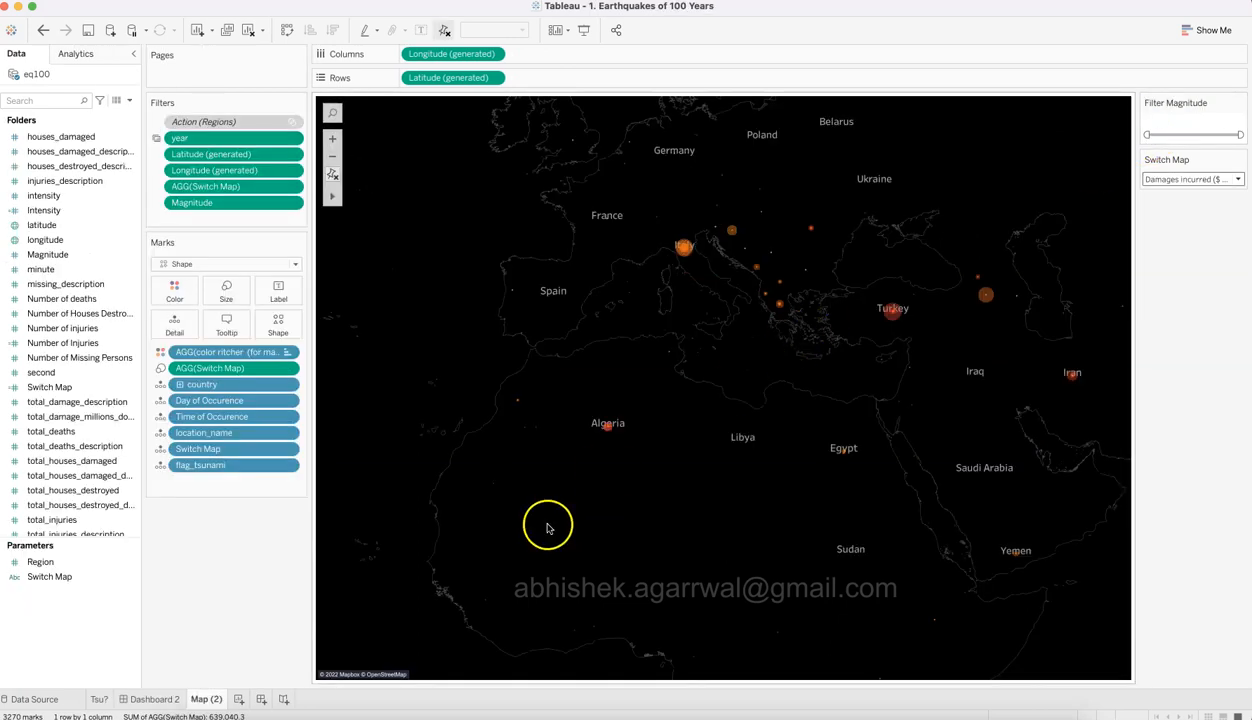
left_click(150, 699)
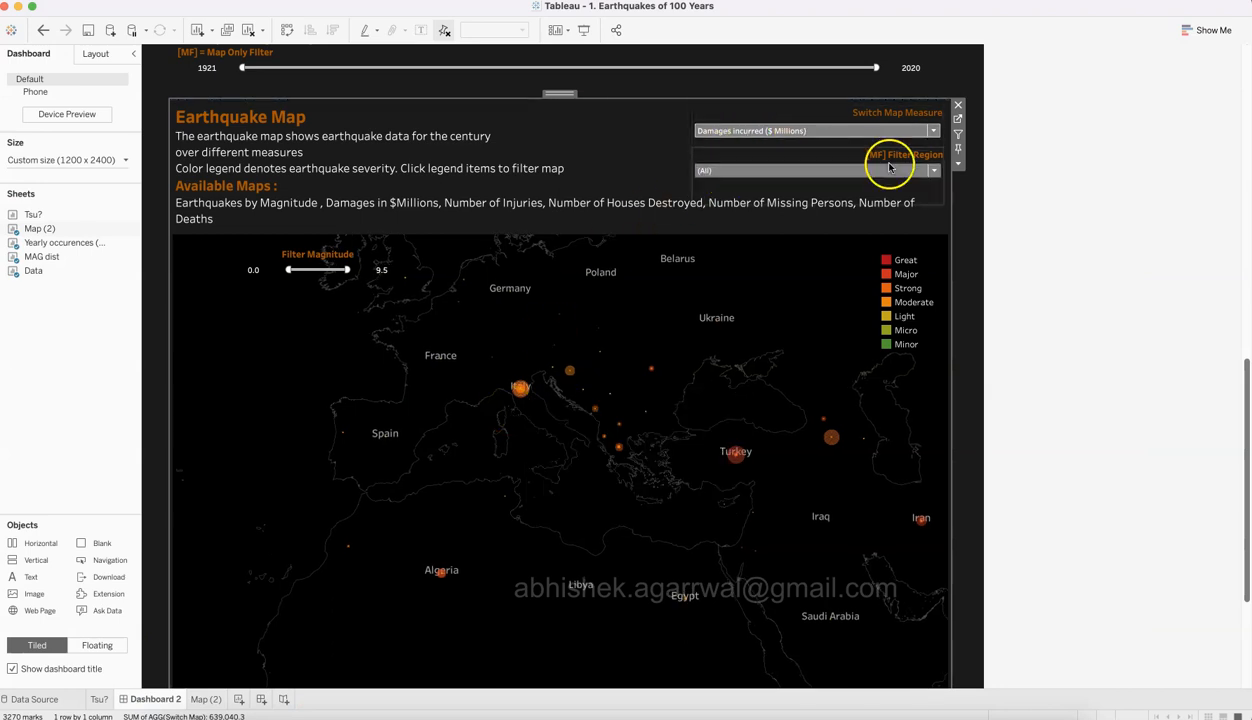
left_click(931, 170)
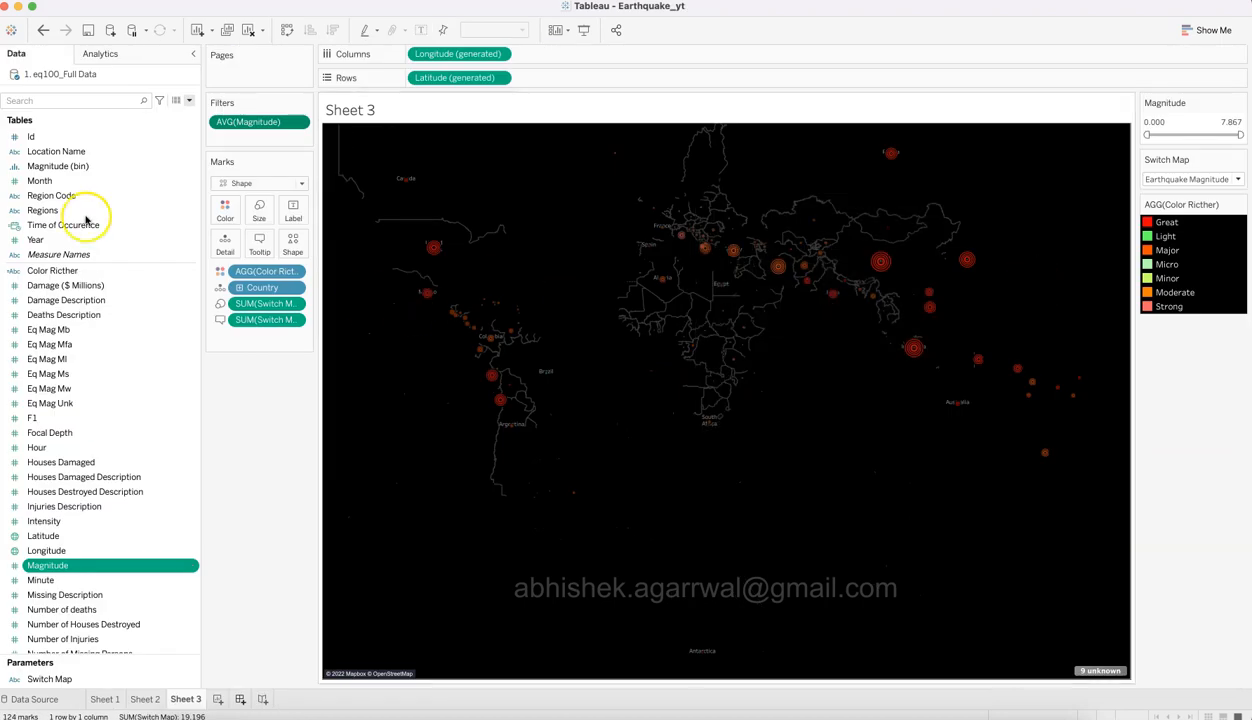
Step: In the Earthquake_yt workbook, show a filter for Regions on Sheet 3 as a single-value dropdown
left_click(194, 211)
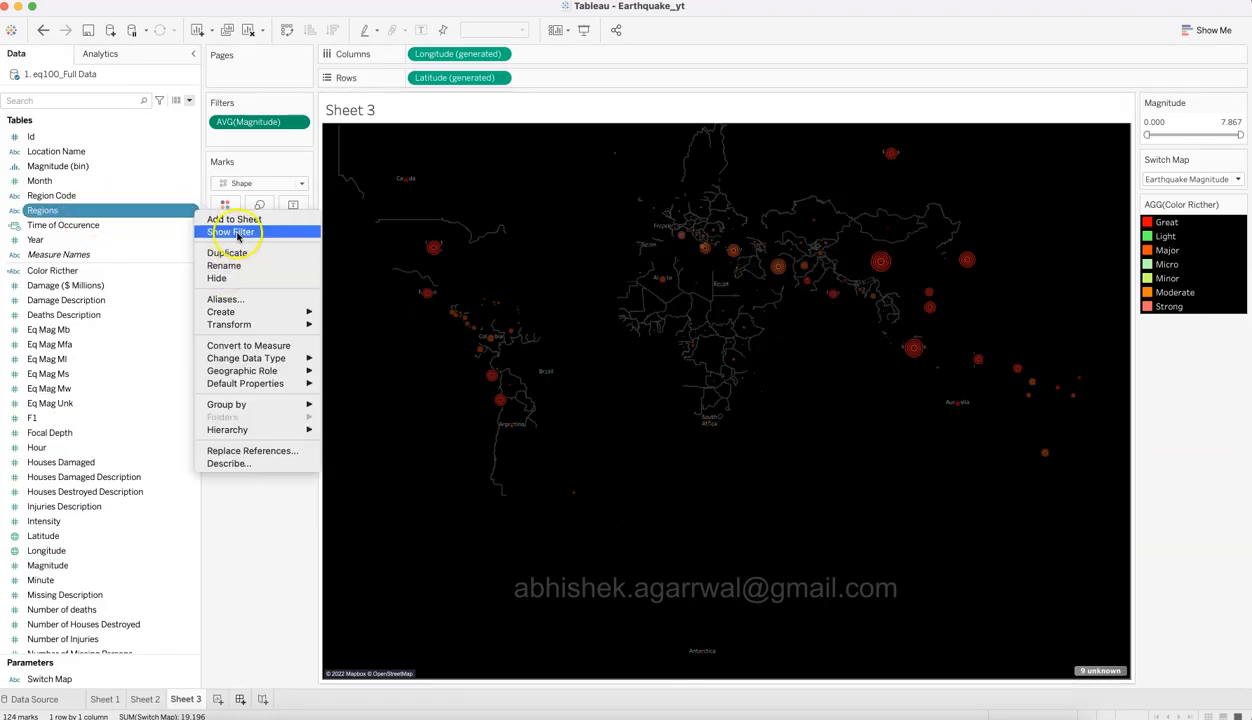
left_click(230, 232)
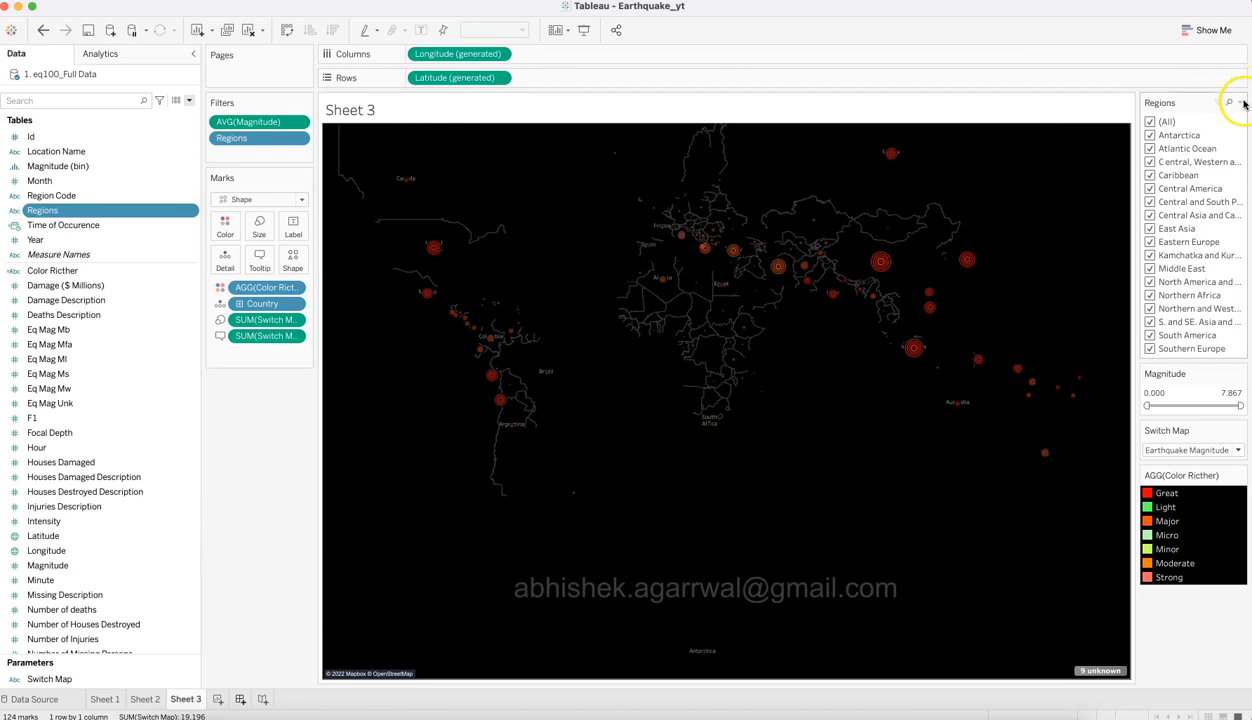
left_click(1241, 104)
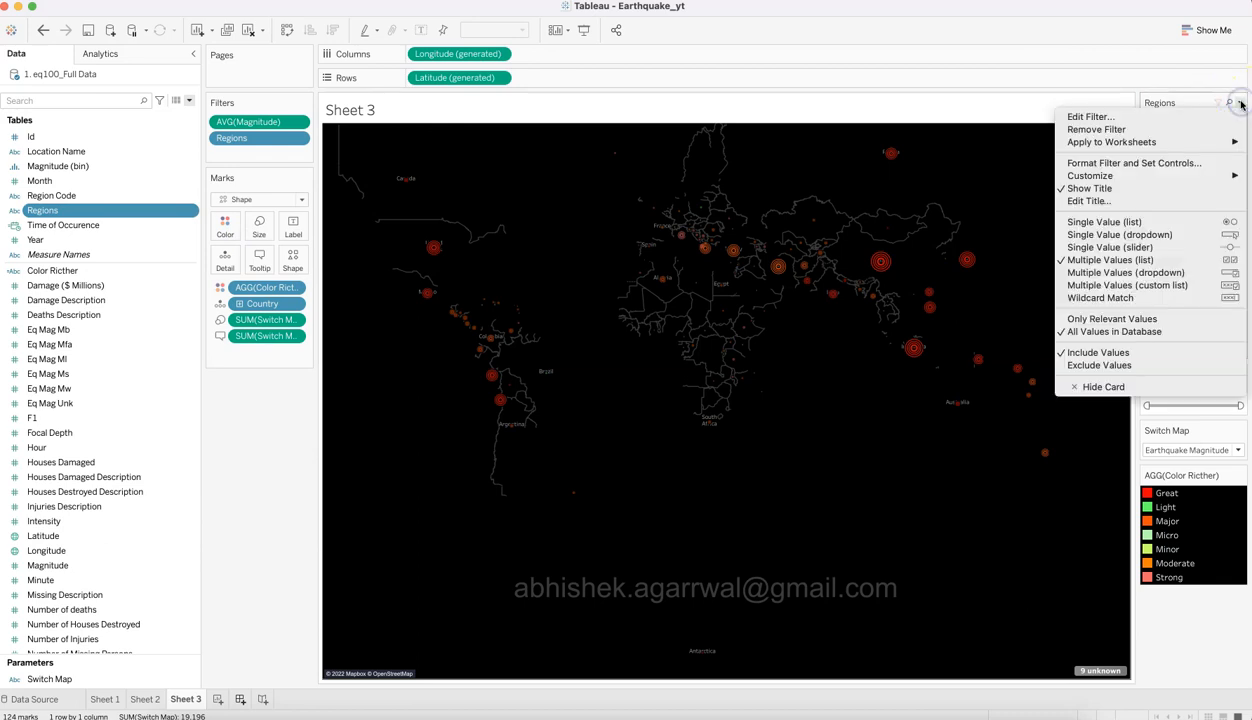
left_click(1127, 235)
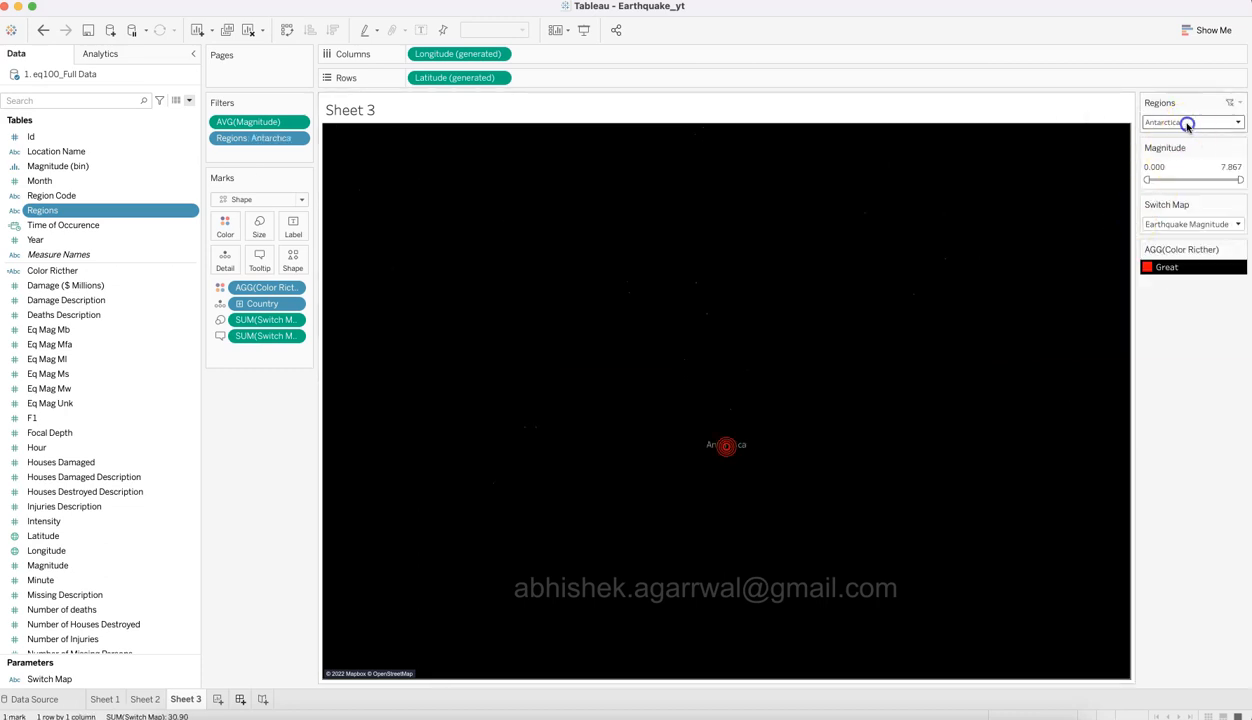
Step: Set the Regions filter to (All)
left_click(1186, 122)
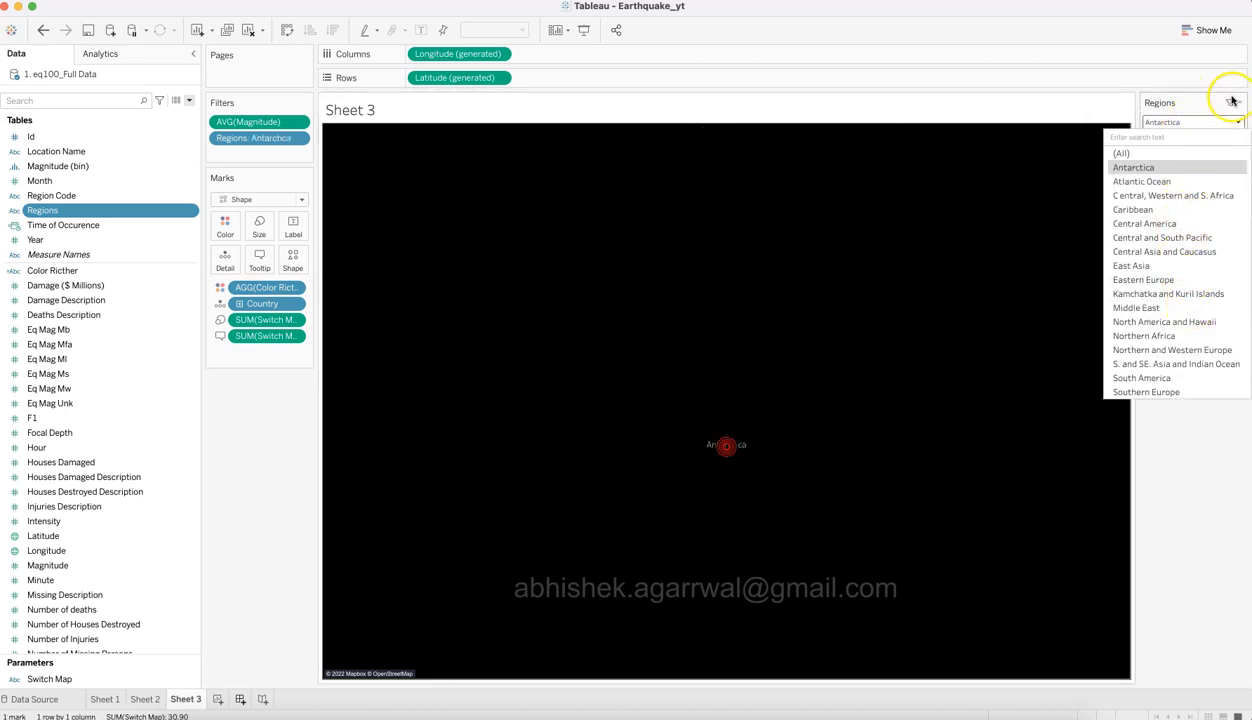
left_click(1196, 104)
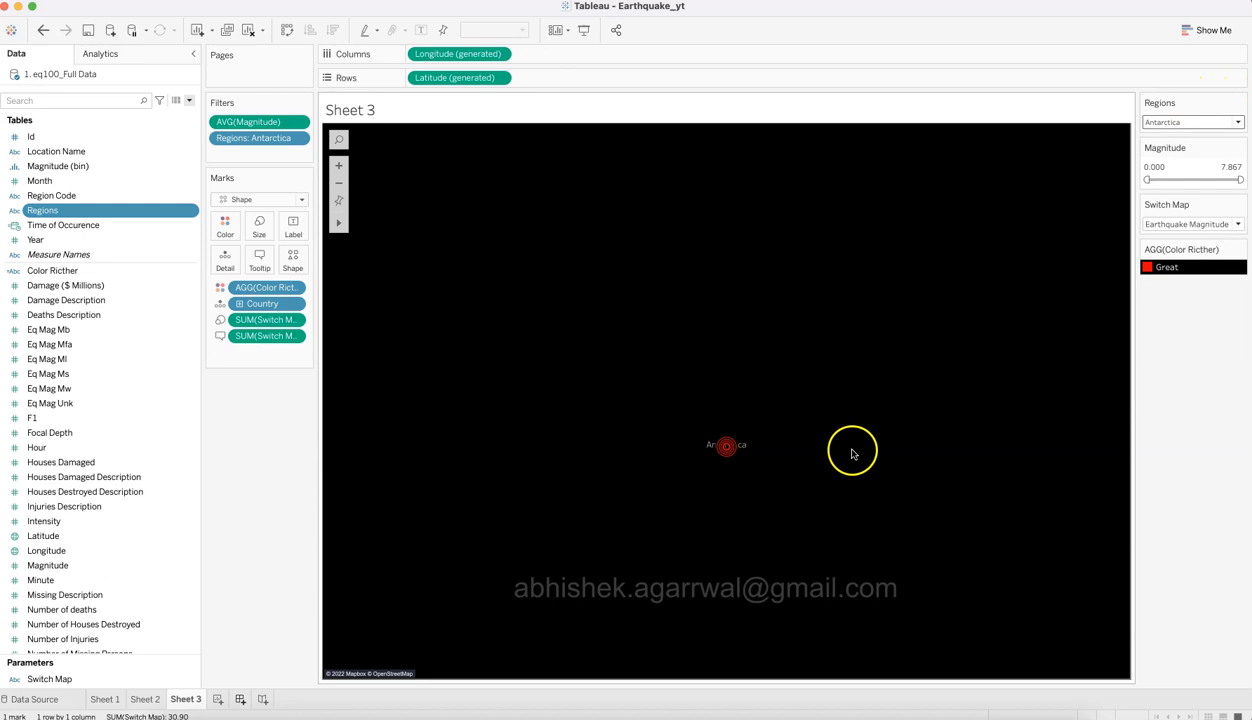
left_click(1179, 122)
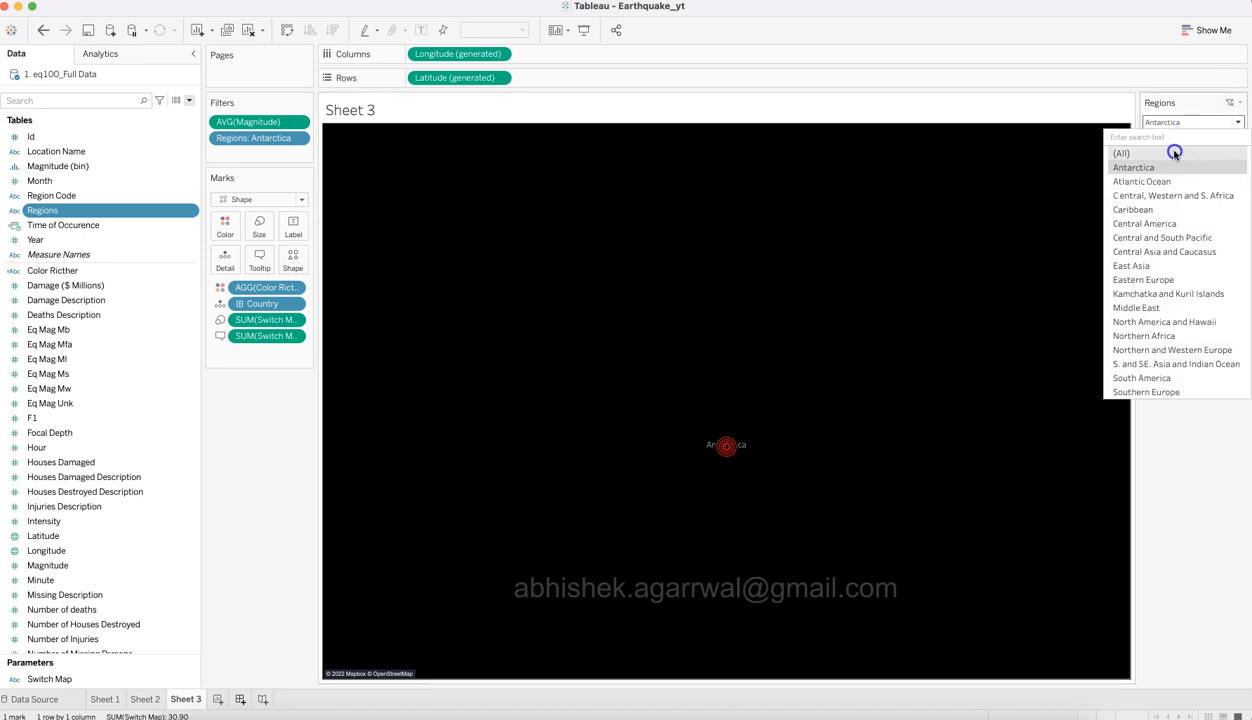
left_click(1174, 152)
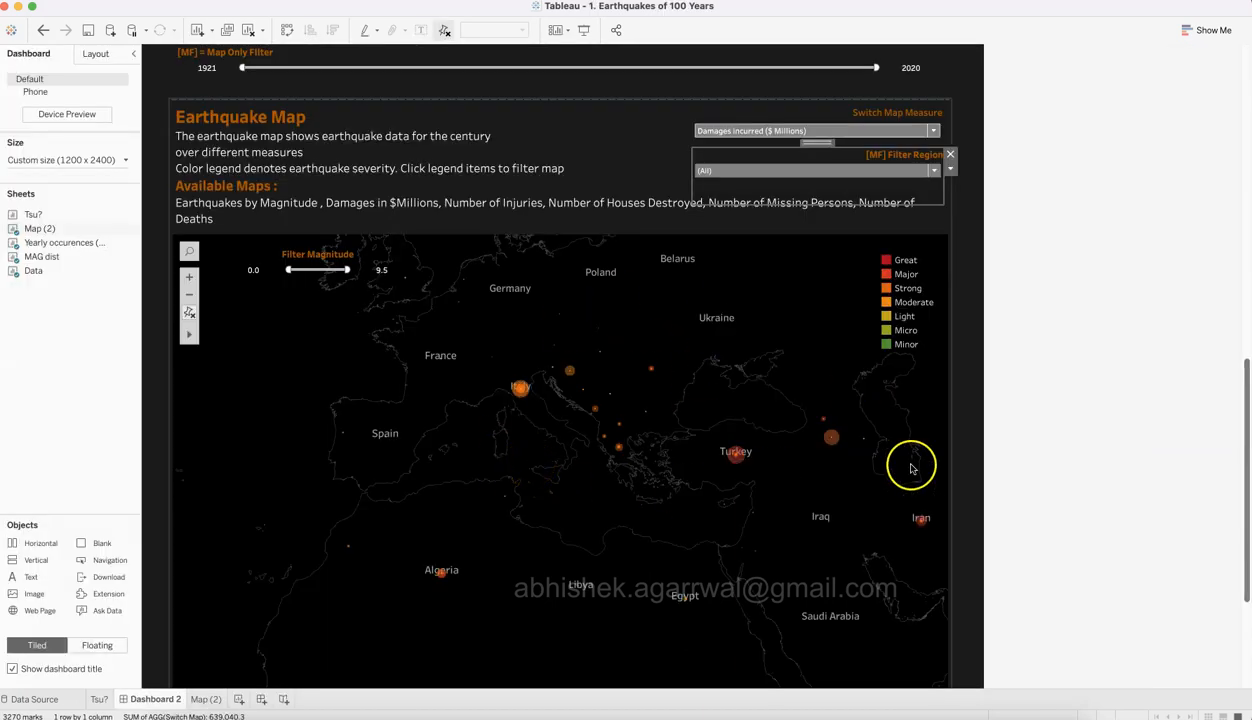
Step: Review the layout of Dashboard 2 in the 1. Earthquakes of 100 Years workbook, from the map up to the heading
scroll(964, 414, "up", 3)
scroll(967, 417, "up", 10)
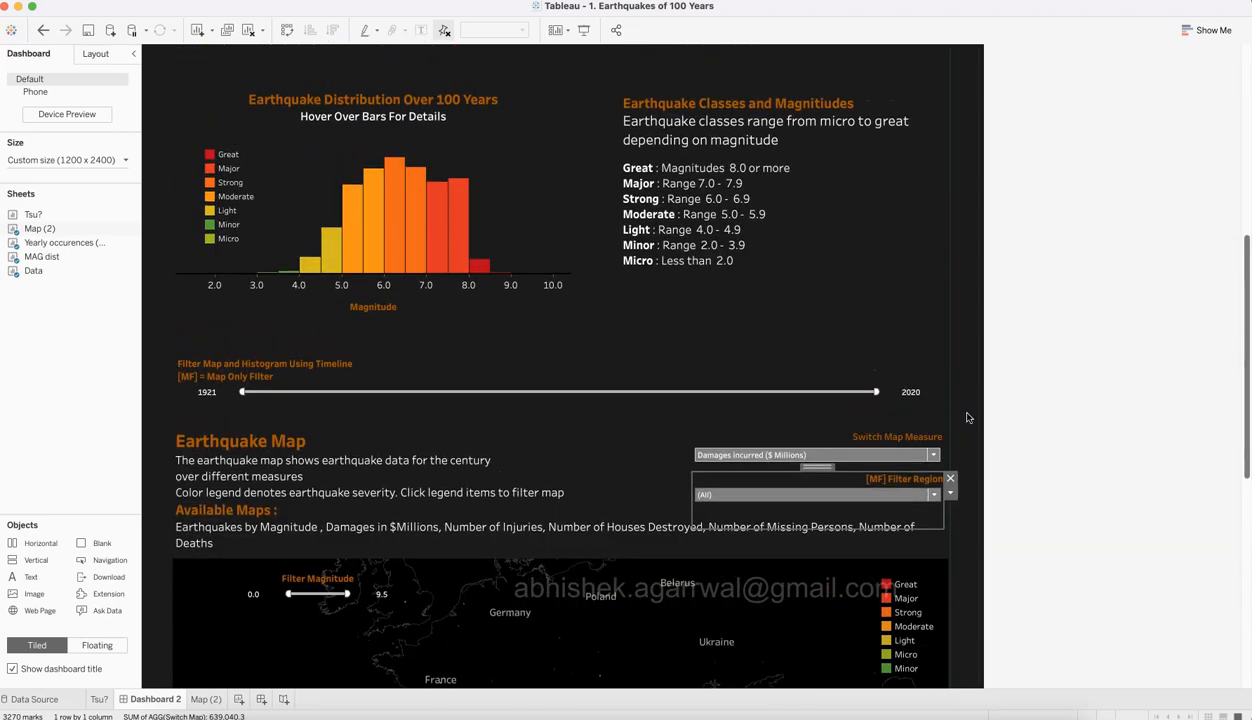
scroll(796, 448, "up", 1)
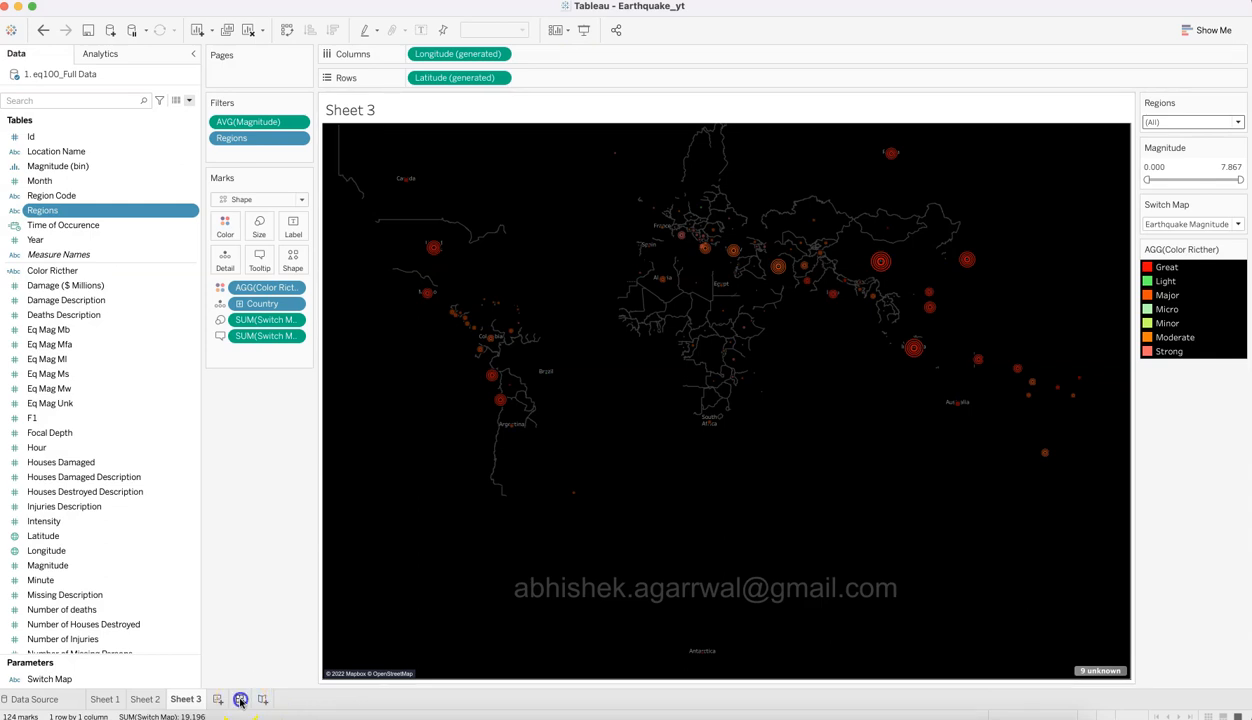
Step: Add a new dashboard to the Earthquake_yt workbook
left_click(240, 700)
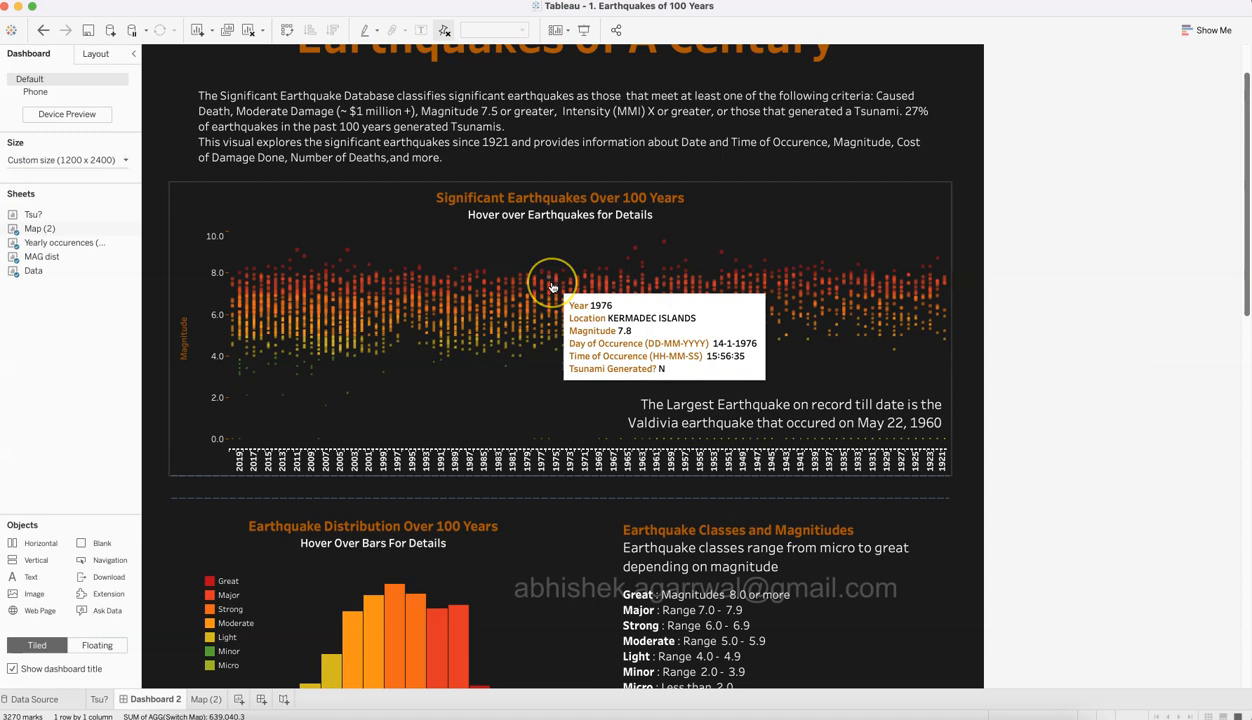
Step: Examine the containers and side spacers that frame the heading area of Dashboard 2 in the 1. Earthquakes of 100 Years workbook
scroll(503, 275, "up", 5)
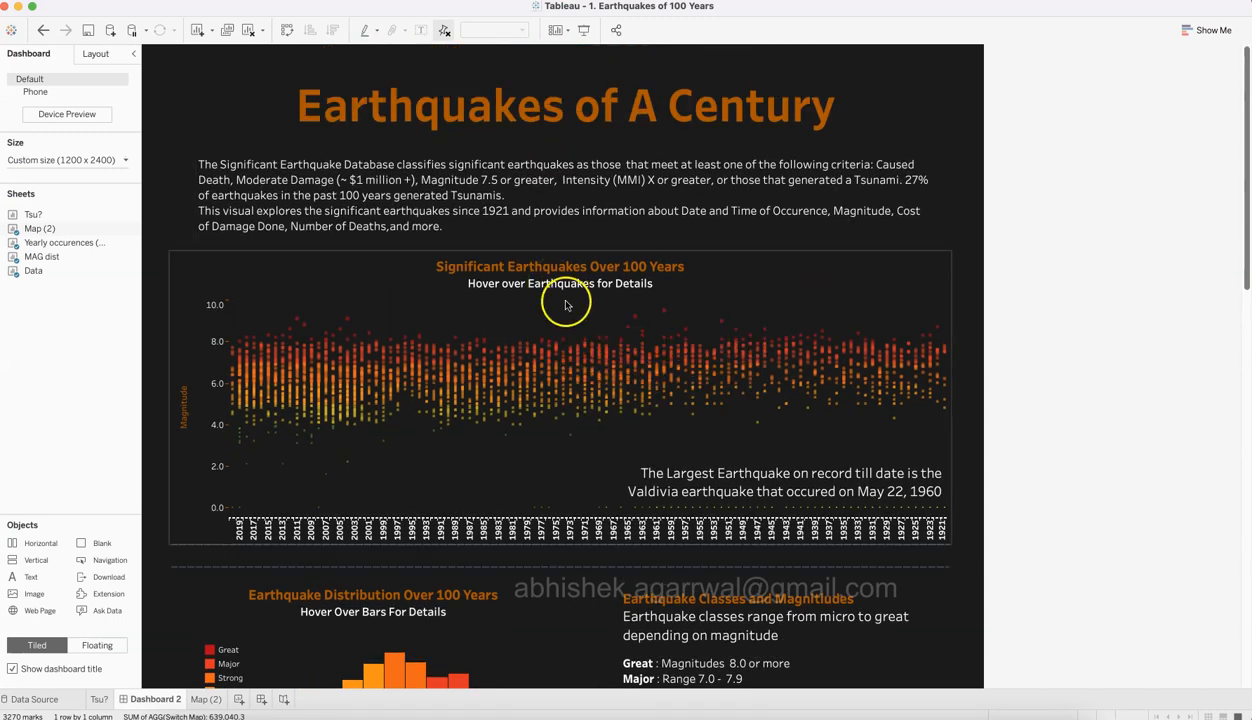
left_click(558, 61)
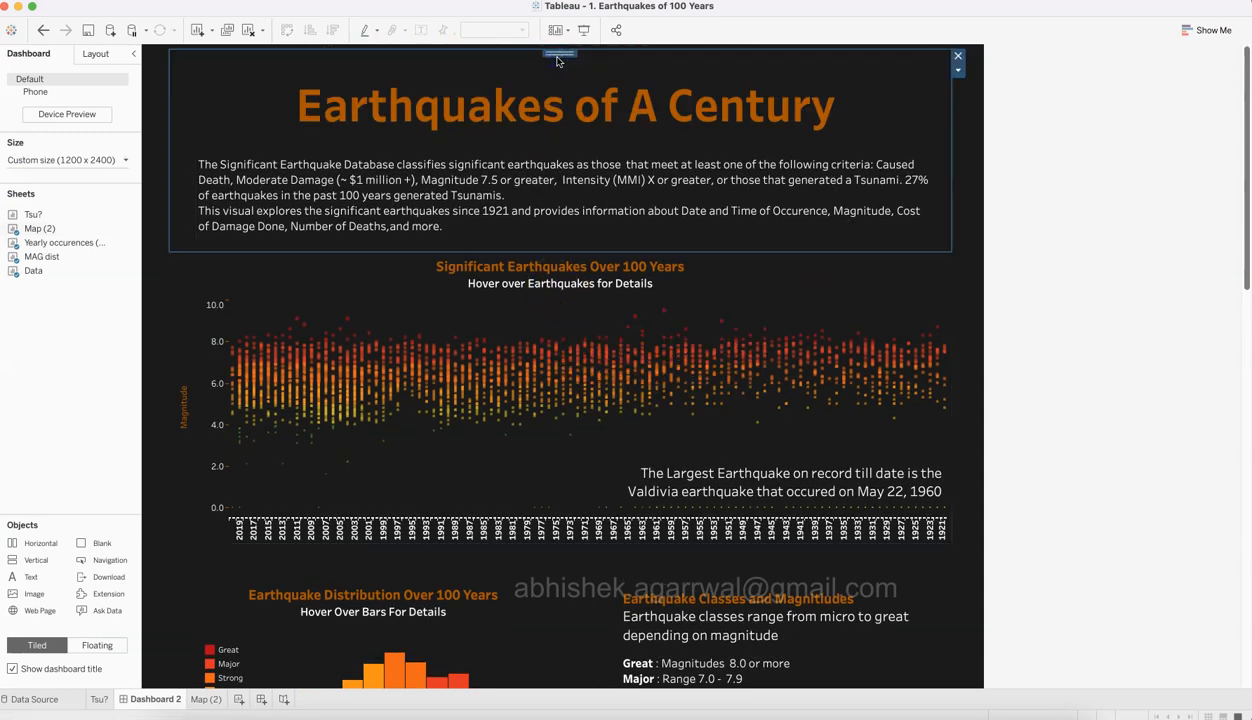
left_click(252, 89)
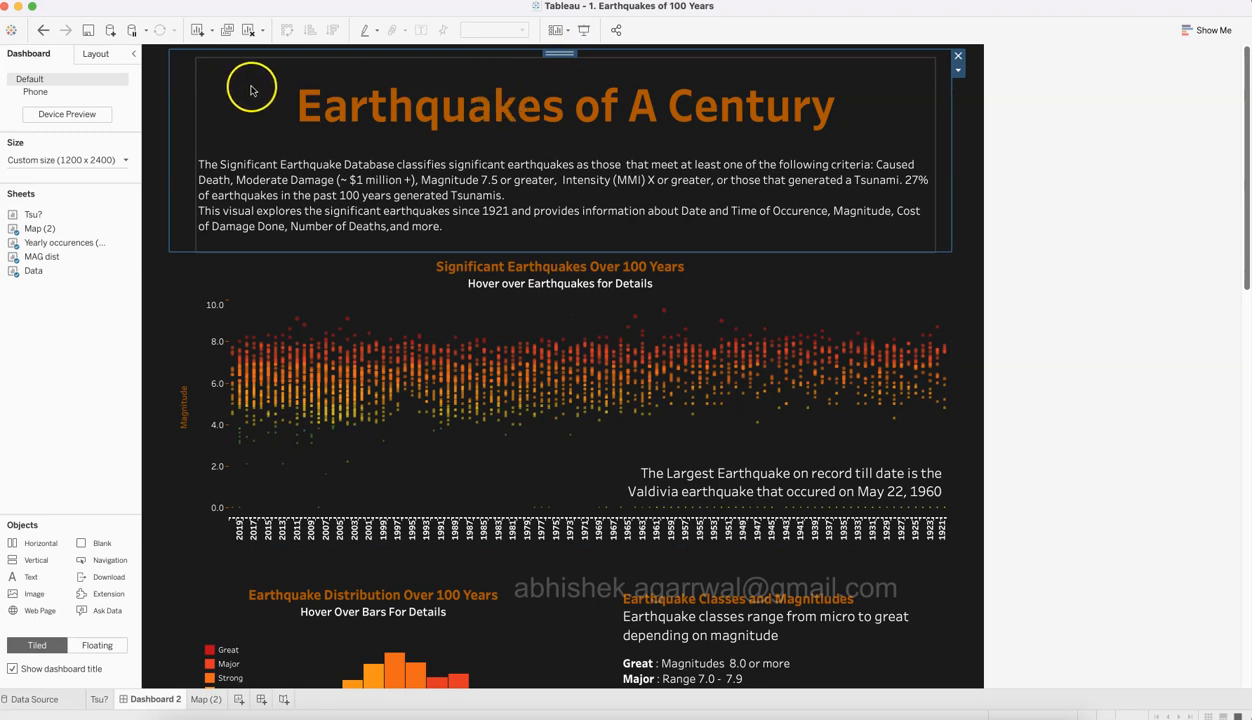
left_click(181, 114)
left_click(487, 84)
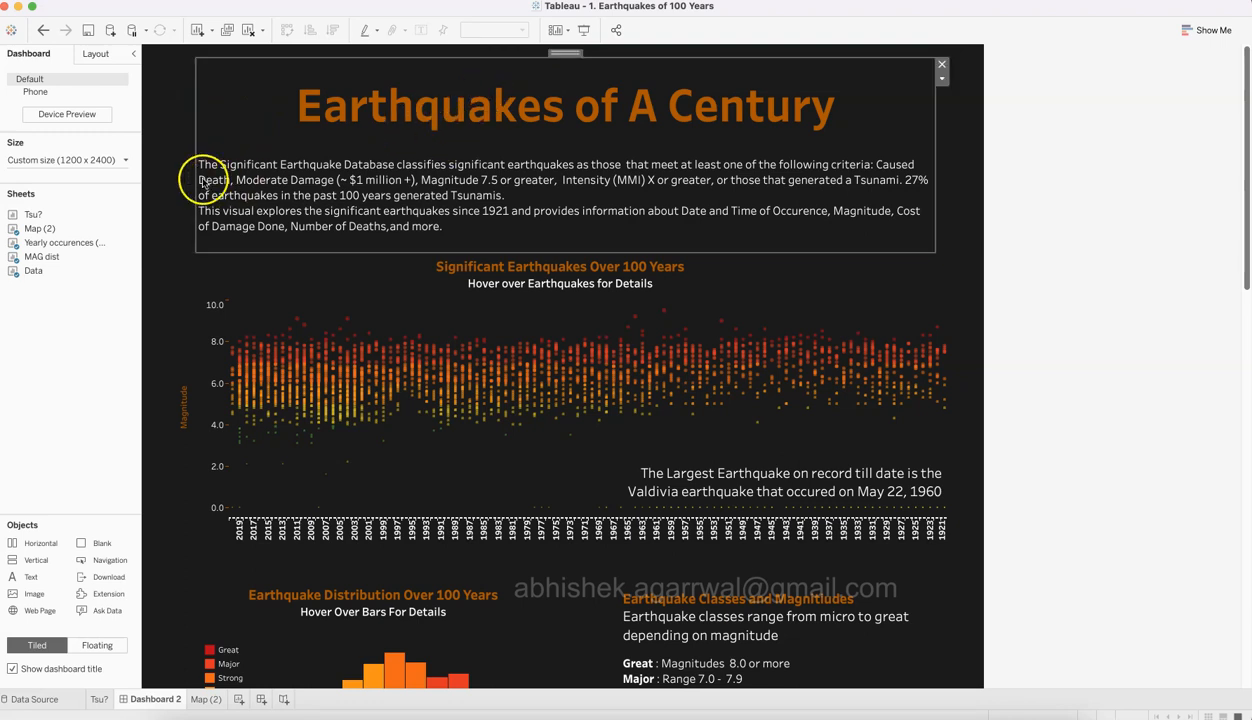
left_click(157, 187)
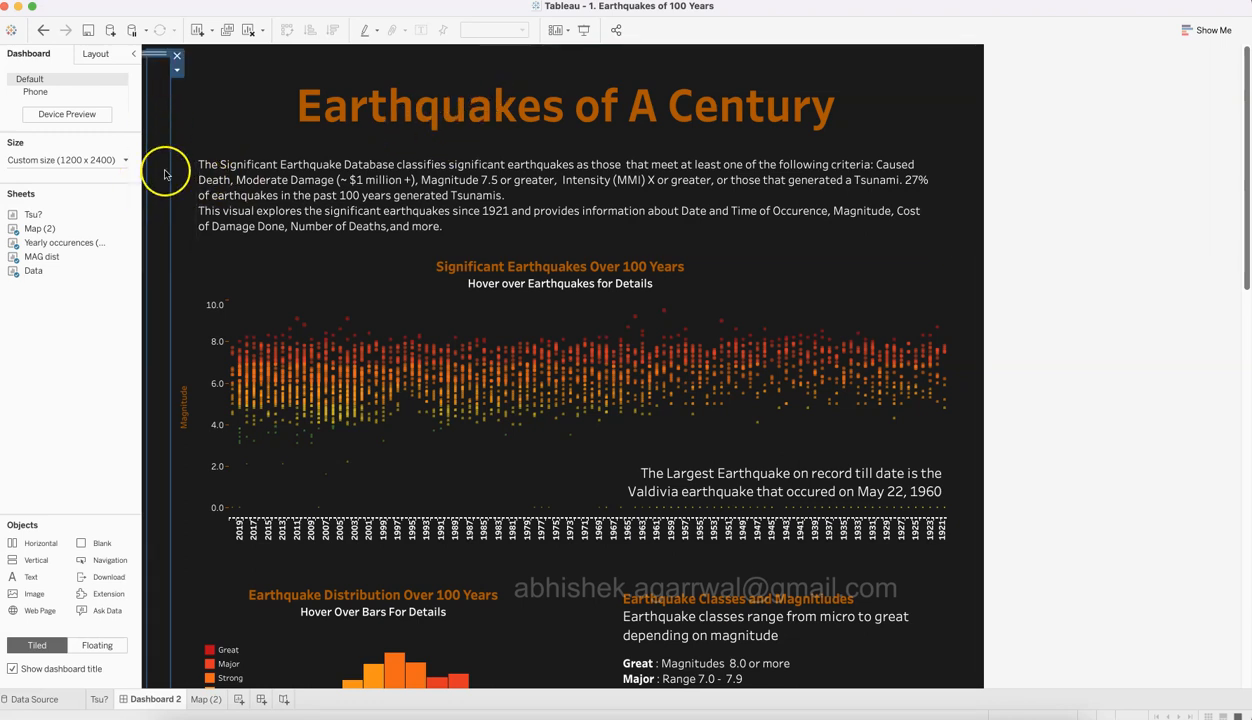
left_click_drag(166, 427, 964, 200)
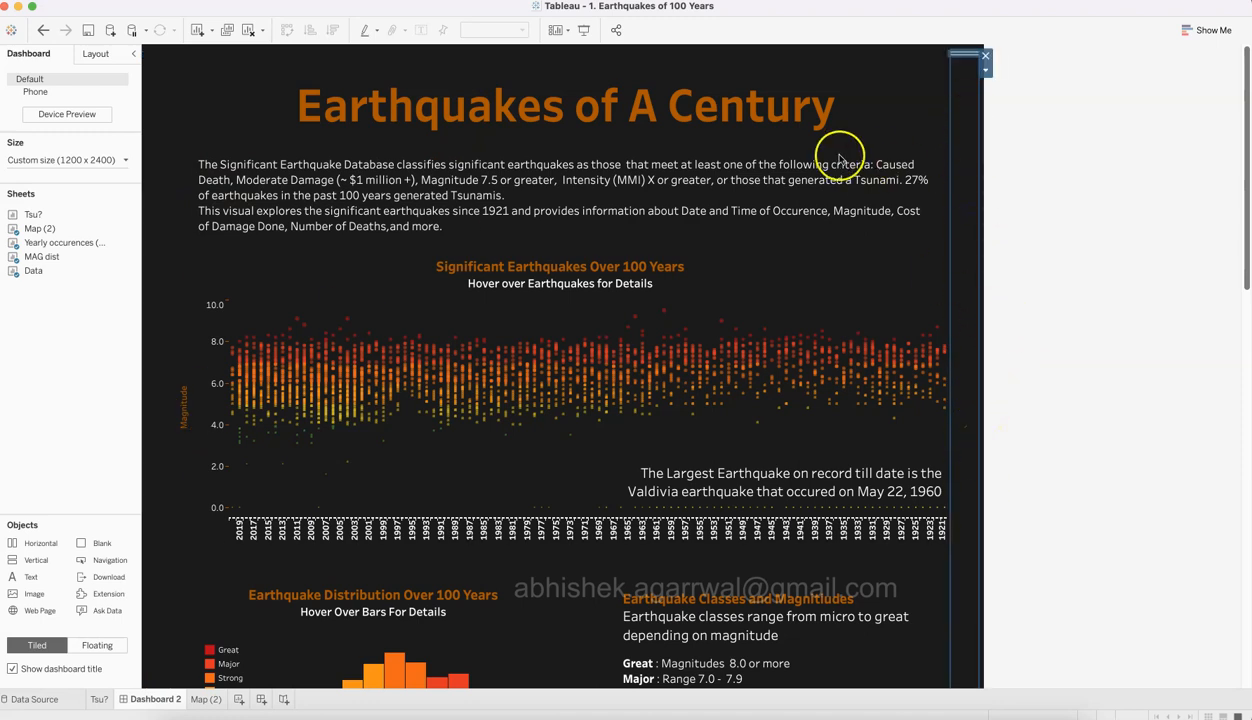
left_click(563, 52)
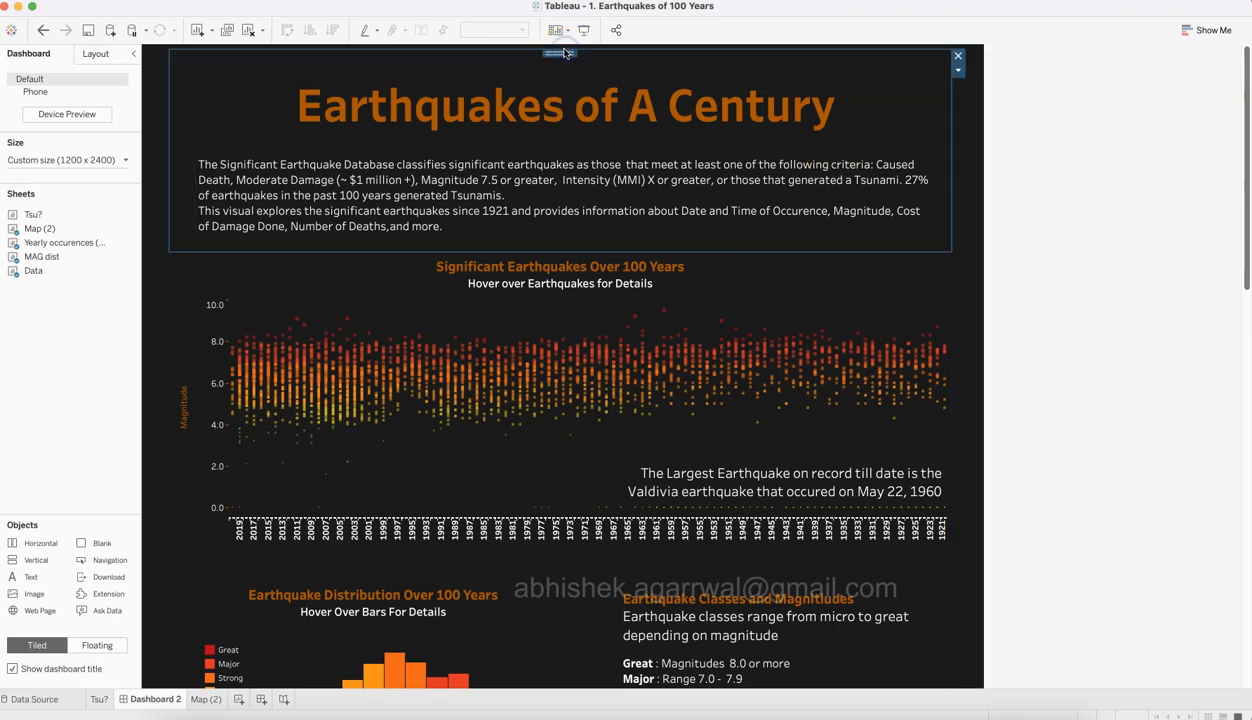
left_click(584, 50)
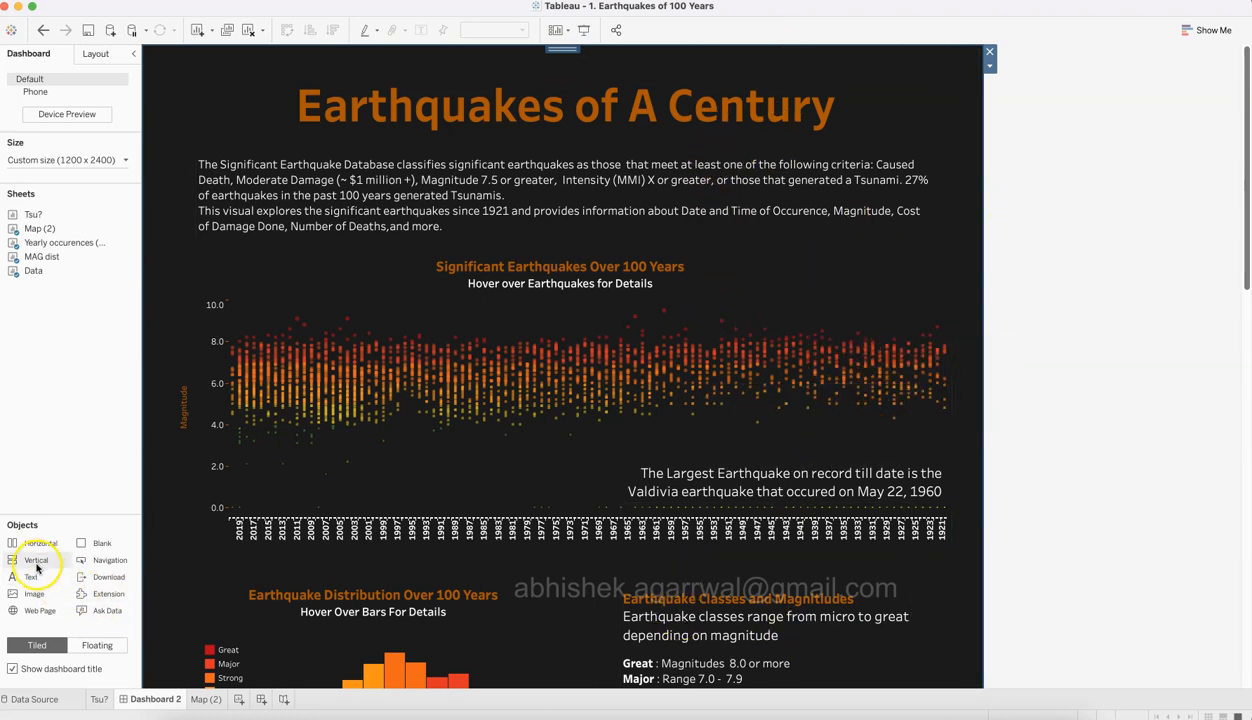
Step: Examine how the containers for the magnitude distribution, timeline filter and earthquake map are stacked on Dashboard 2
left_click_drag(12, 572, 439, 275)
scroll(425, 454, "down", 5)
left_click(439, 289)
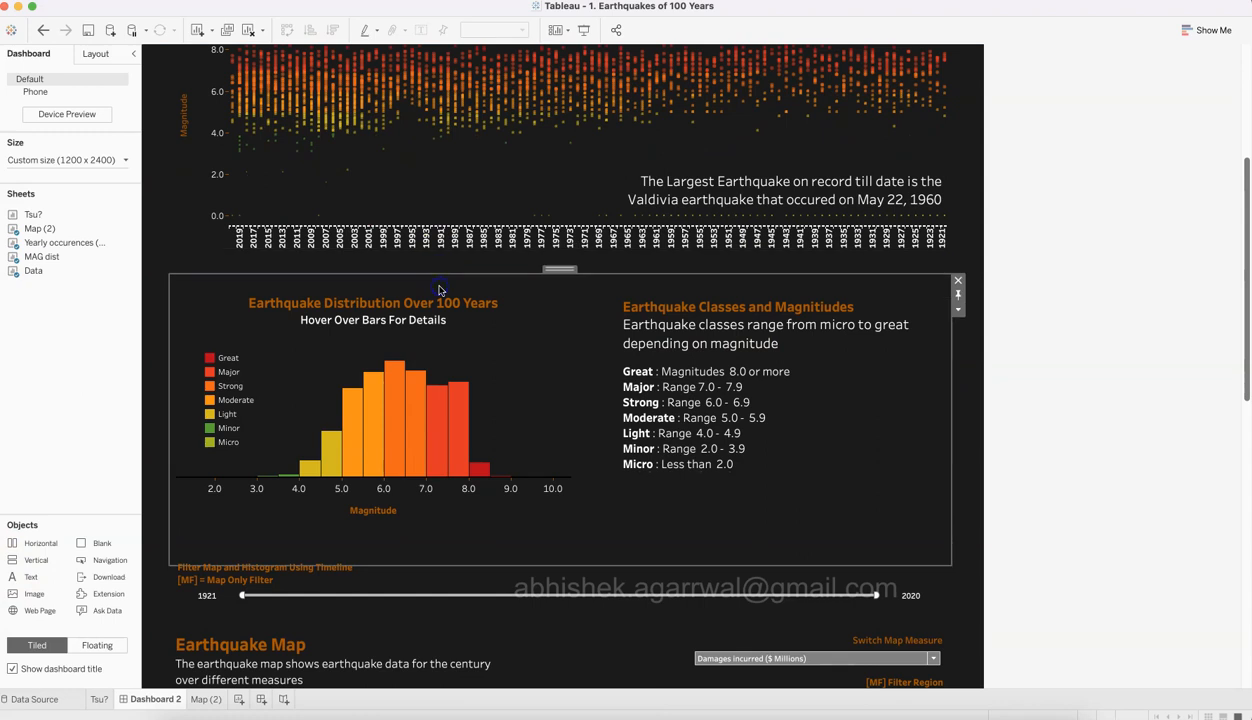
left_click(436, 594)
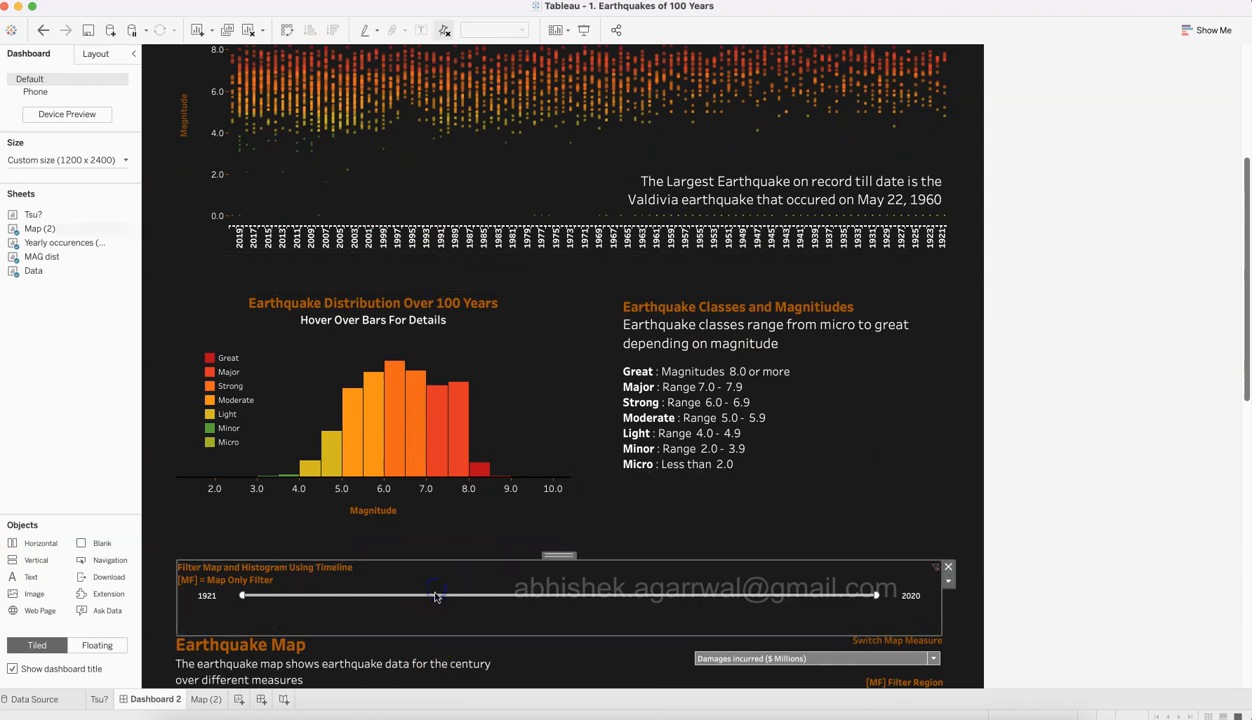
left_click(439, 657)
scroll(900, 420, "down", 5)
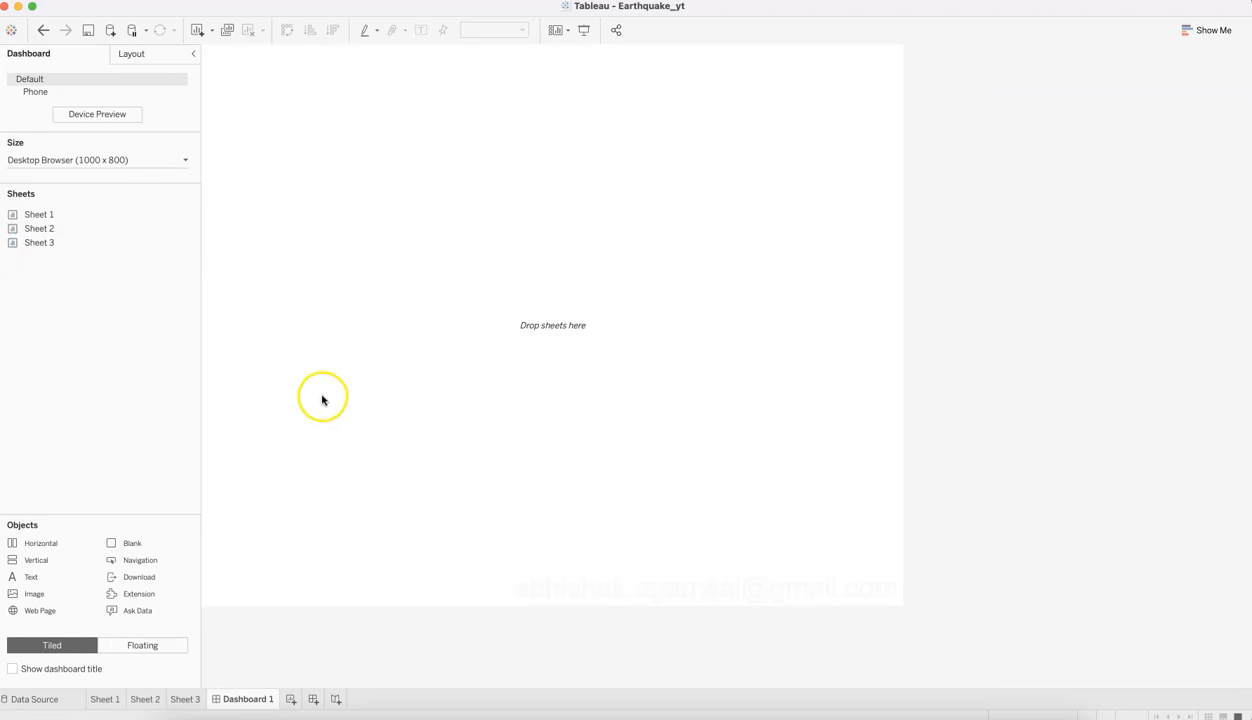
Step: In the Earthquake_yt workbook, rename Sheet 3 as Map
left_click(186, 699)
double_click(186, 699)
type("Map")
key("Return")
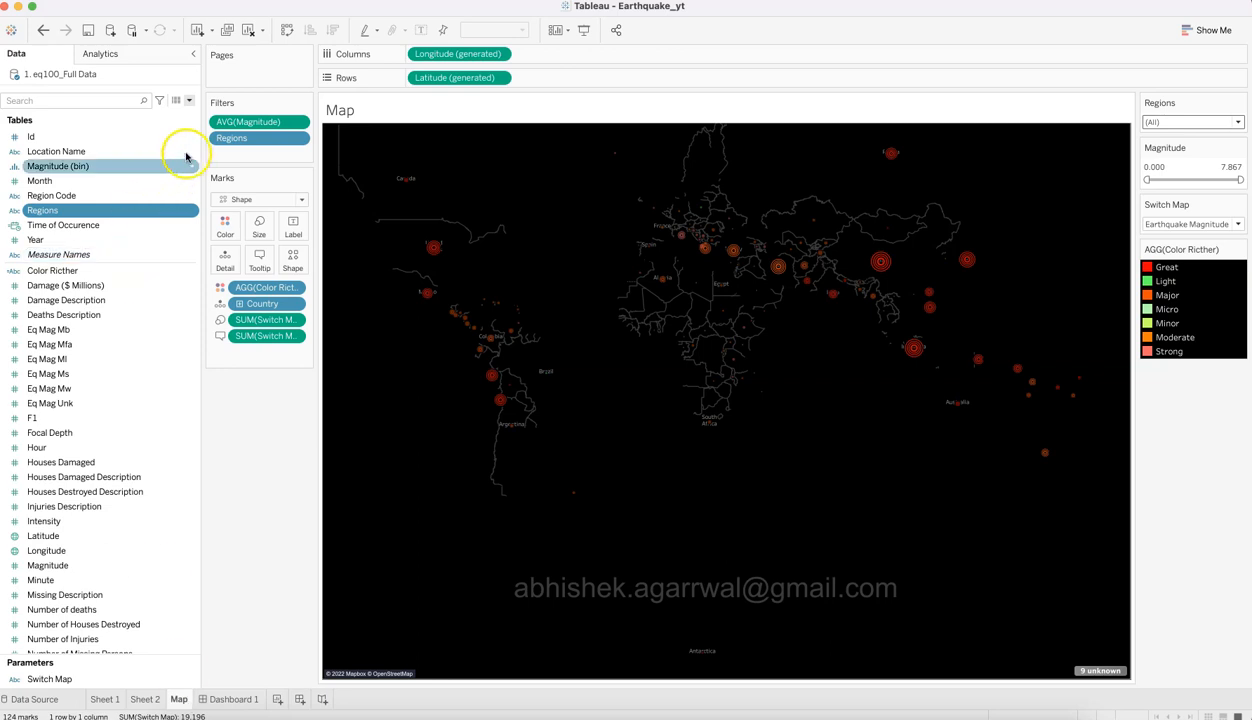
Step: Show a filter for the Year field on the Map sheet
scroll(178, 193, "up", 2)
scroll(178, 193, "down", 3)
right_click(186, 224)
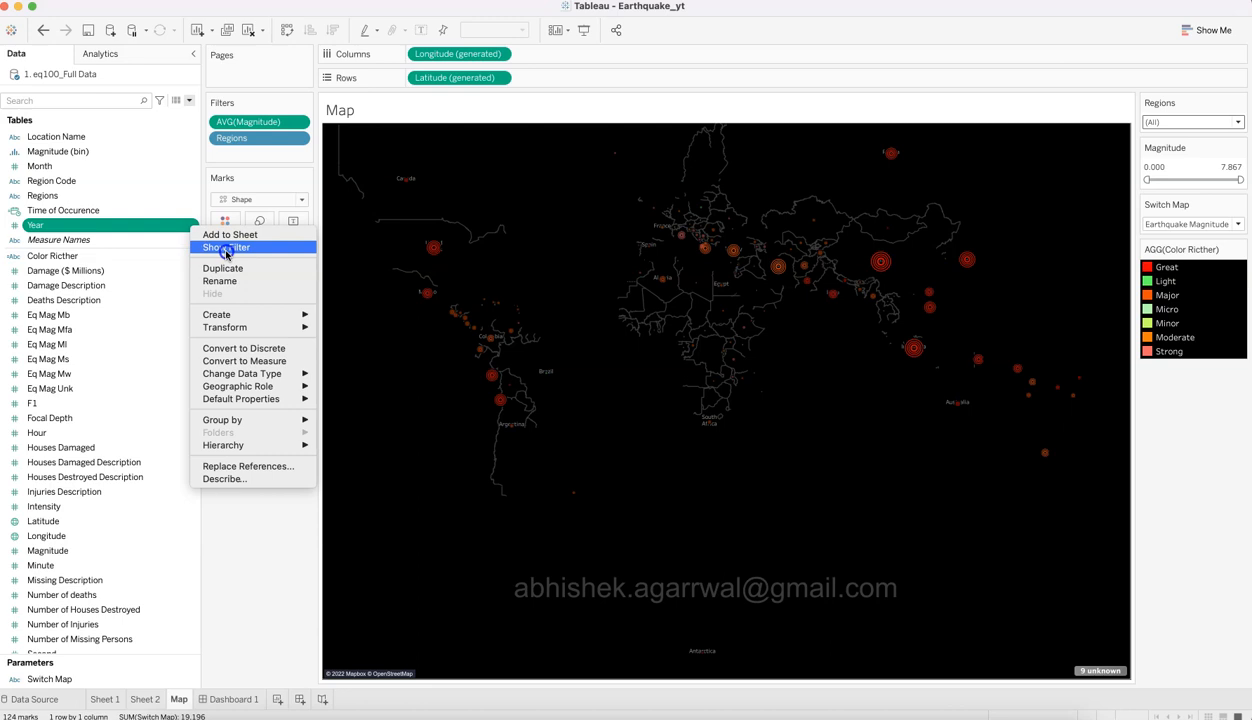
left_click(226, 247)
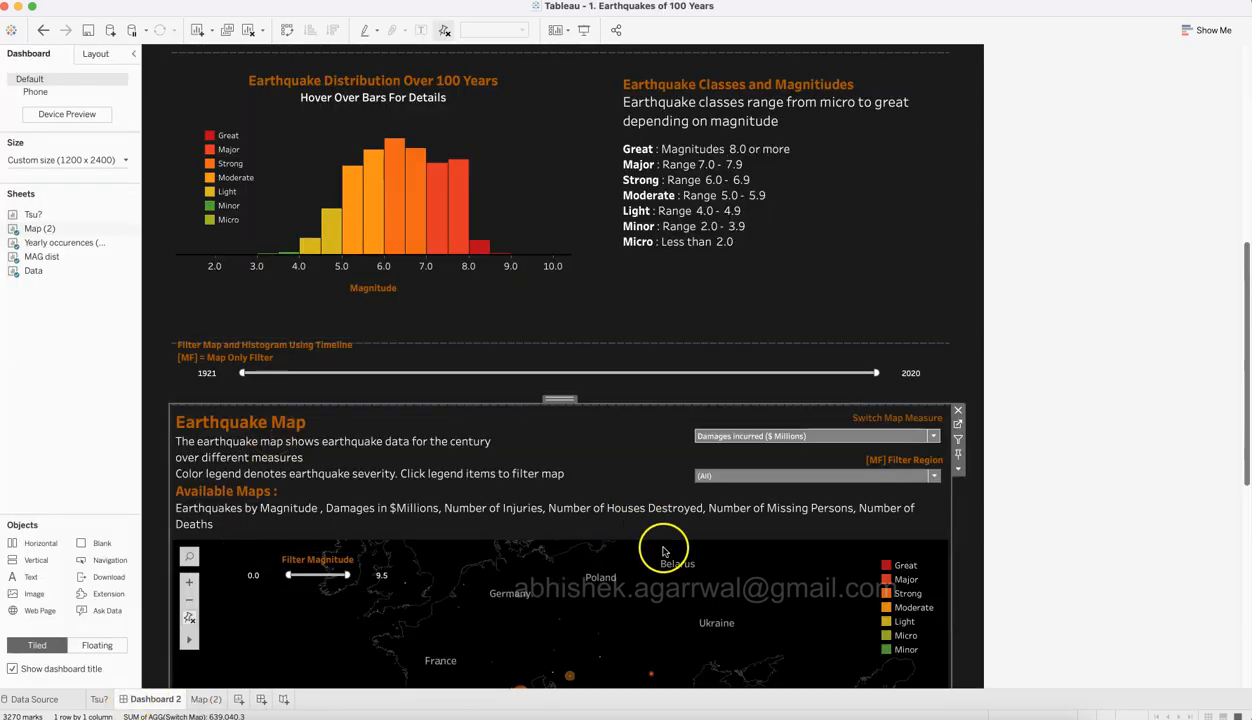
Step: Consult the Map (2) sheet in the reference workbook, and add Day of Occurence and Time of Occurence as details on the Earthquake_yt map
left_click(957, 424)
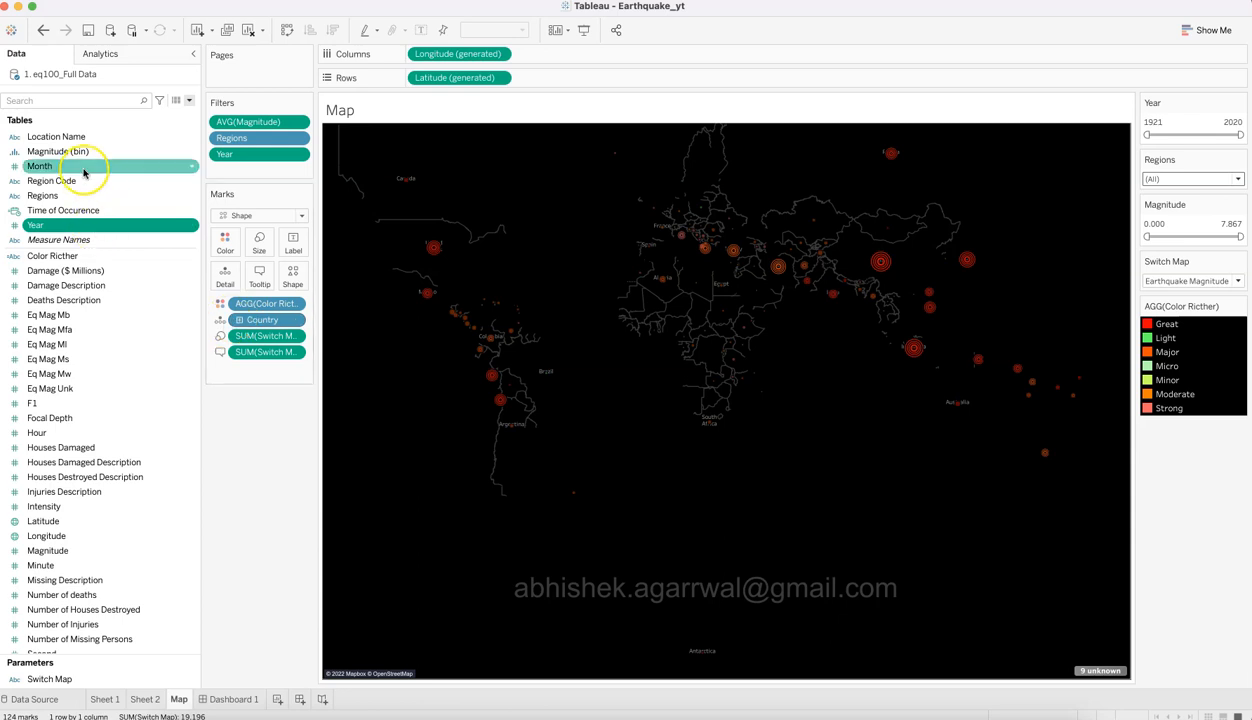
scroll(86, 180, "up", 5)
left_click_drag(84, 197, 224, 270)
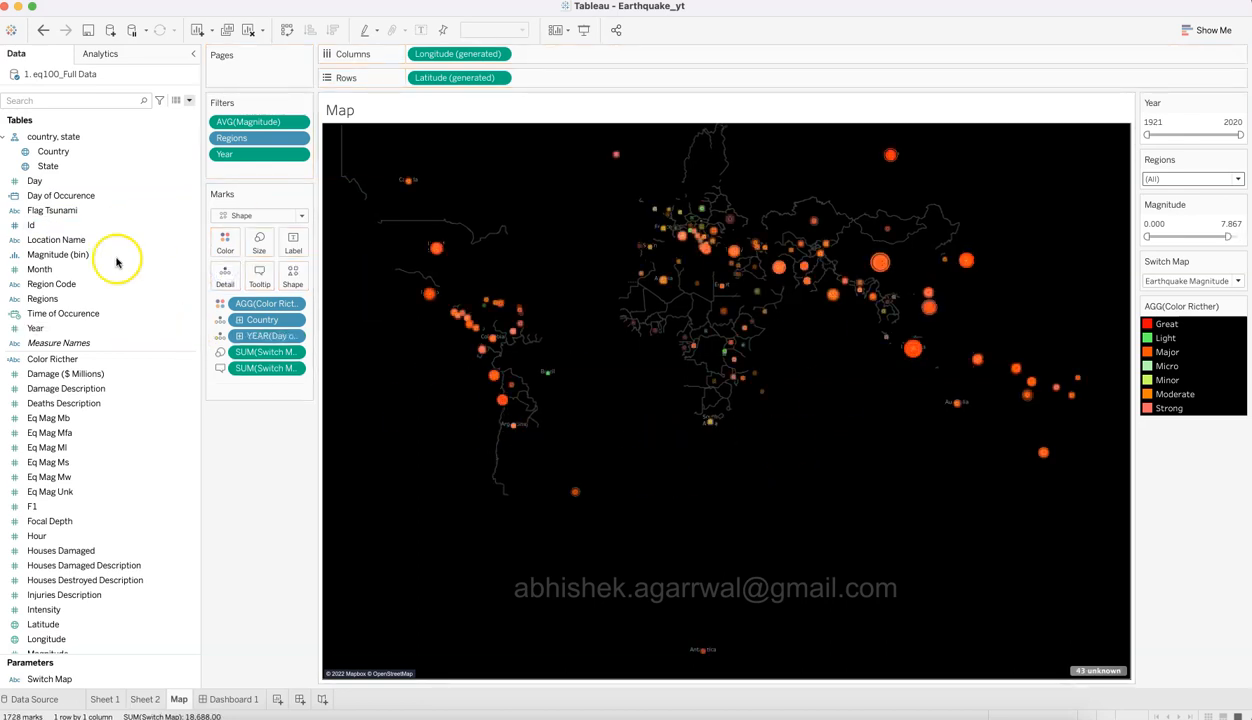
left_click(112, 196)
left_click_drag(122, 313, 225, 275)
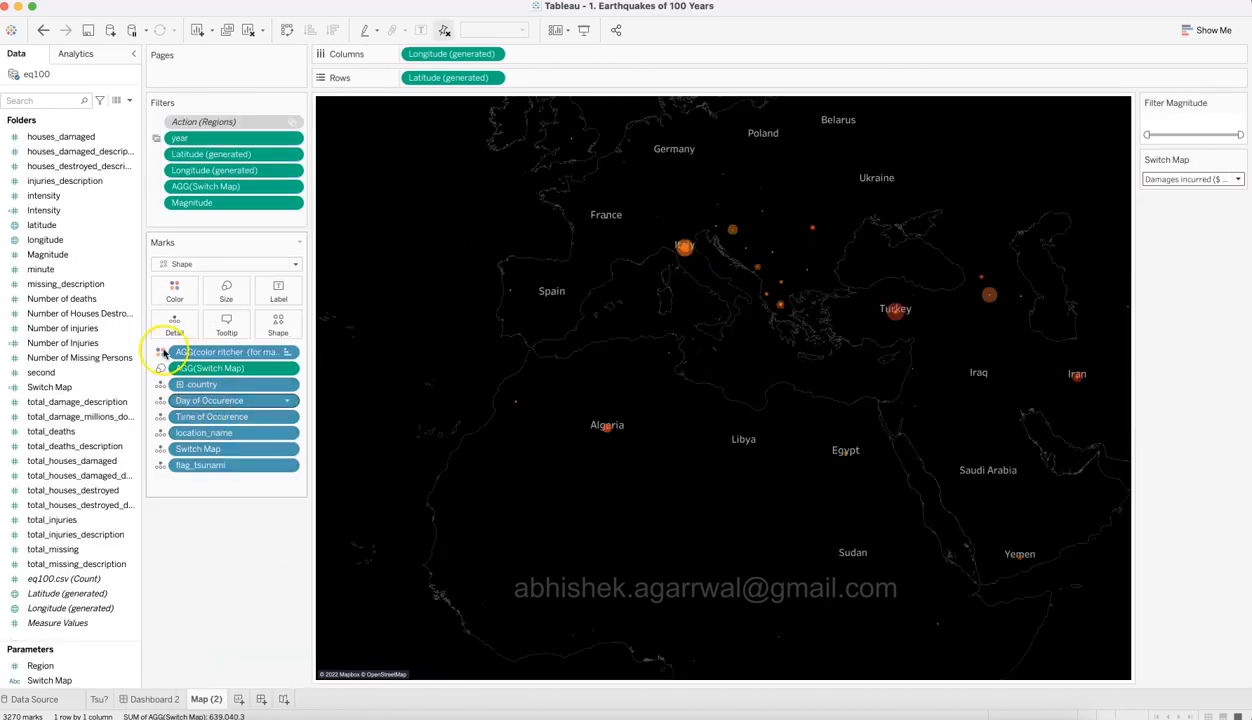
scroll(68, 255, "up", 5)
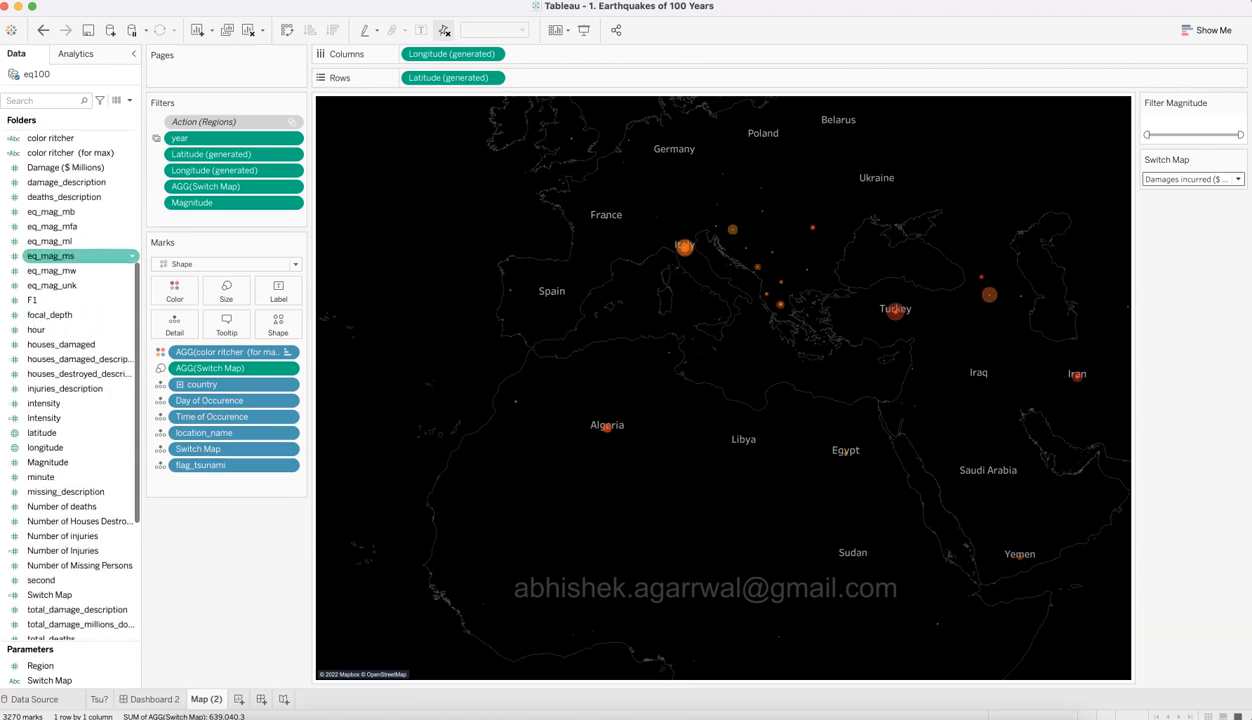
scroll(44, 290, "up", 6)
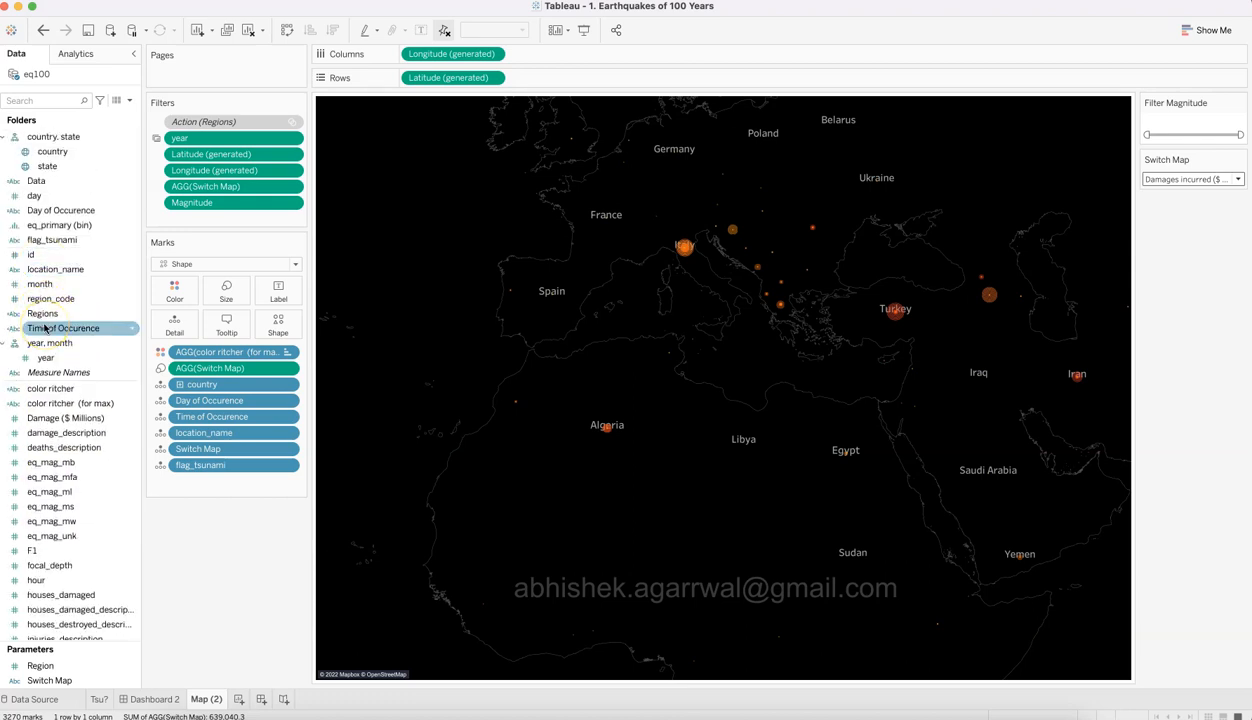
left_click_drag(56, 269, 176, 330)
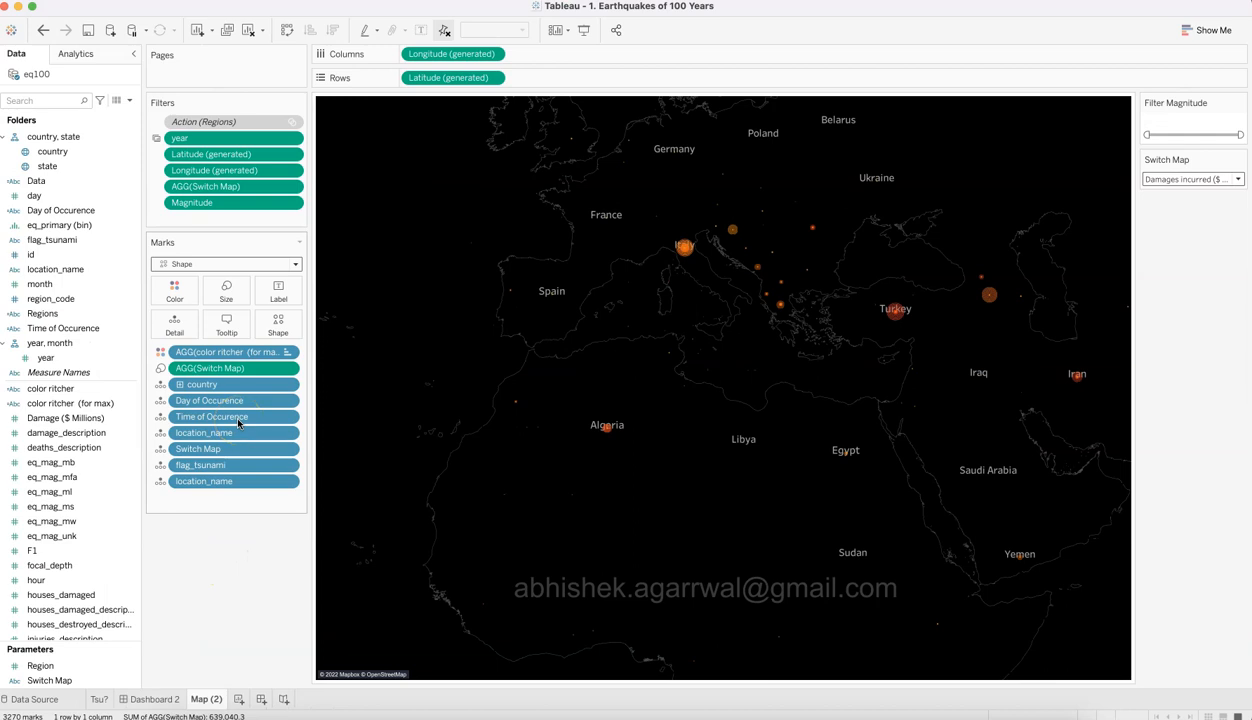
left_click_drag(235, 481, 230, 433)
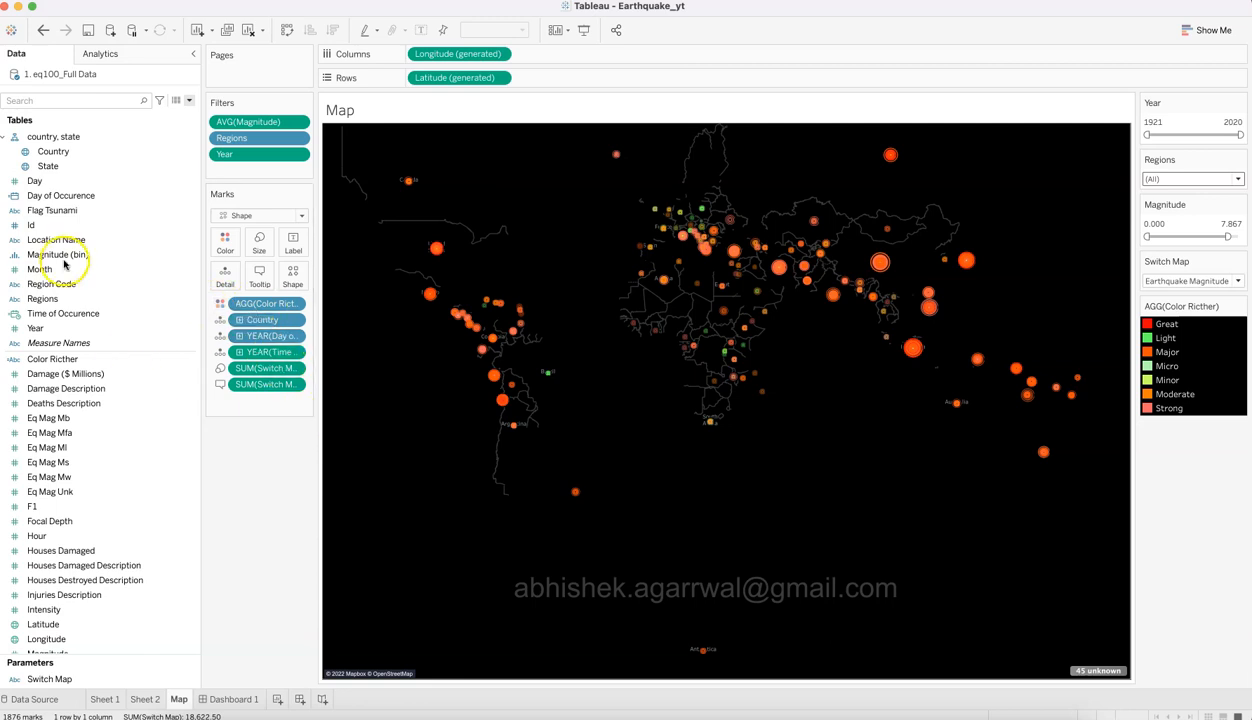
Step: In the Earthquake_yt workbook, add Location Name as a detail on the Map sheet
left_click_drag(52, 242, 226, 282)
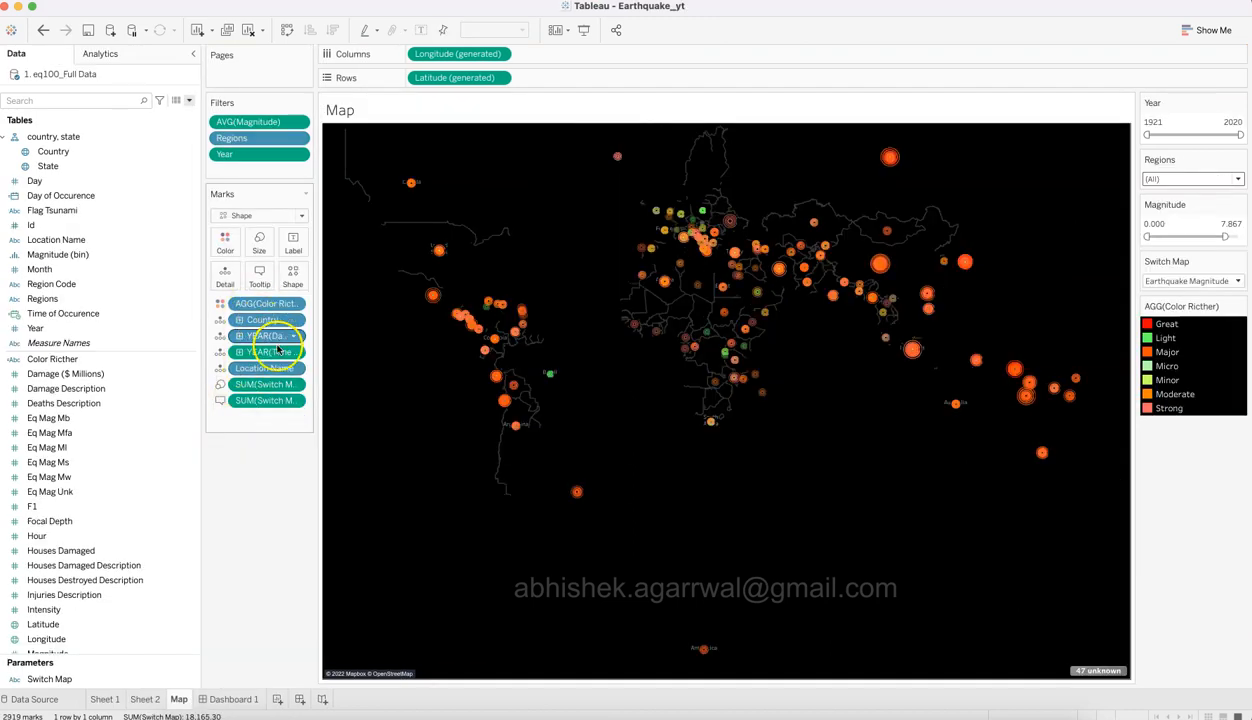
left_click_drag(50, 197, 220, 273)
left_click(45, 270)
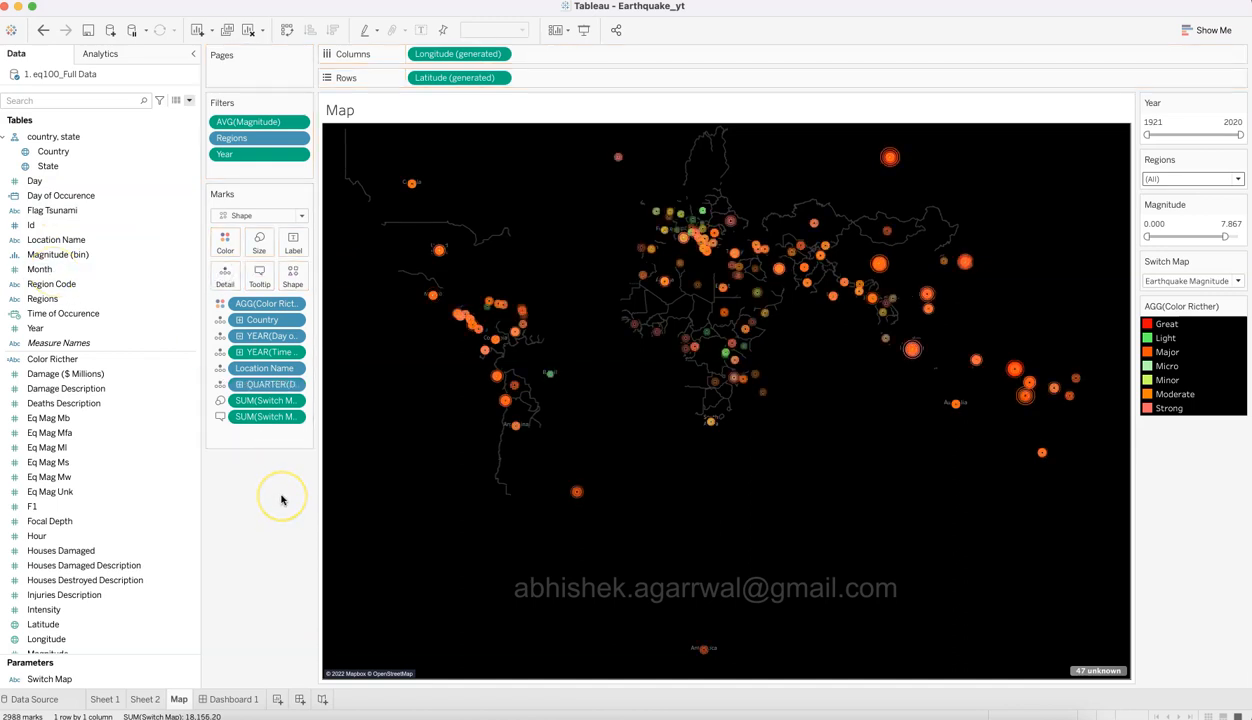
key("ctrl+z")
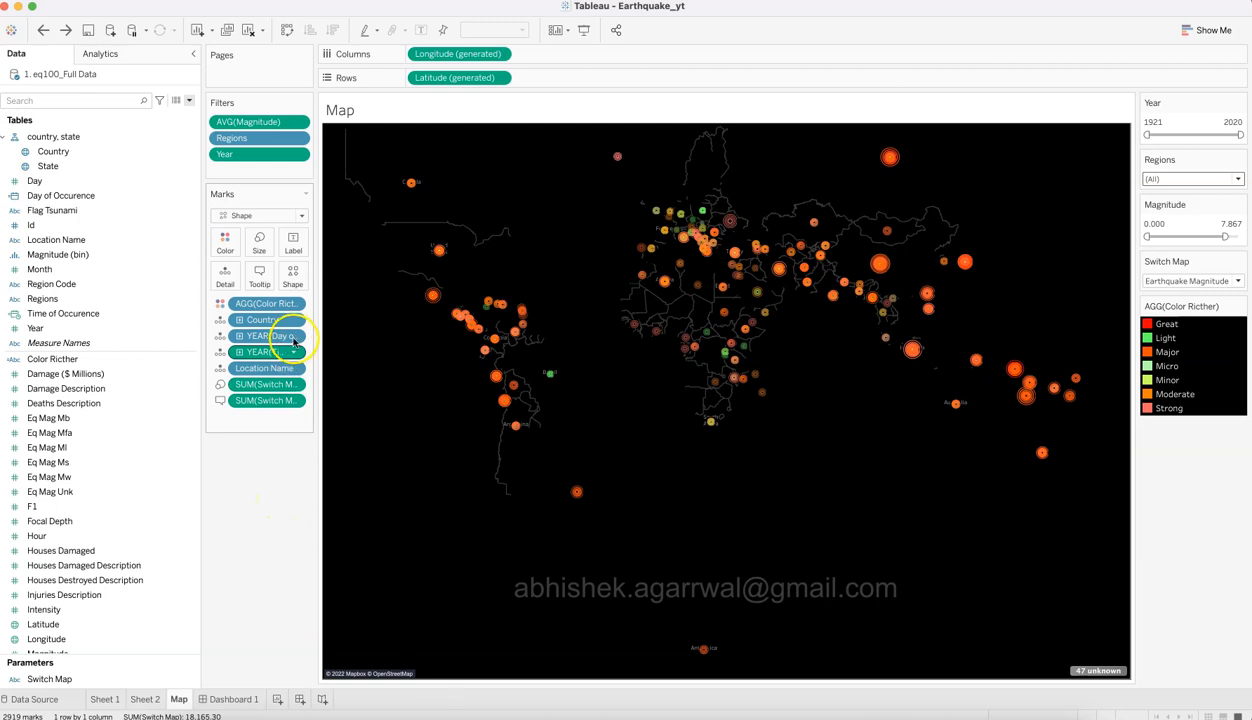
Step: Set the Day of Occurence and Time of Occurence details on the map to discrete exact dates
left_click(294, 352)
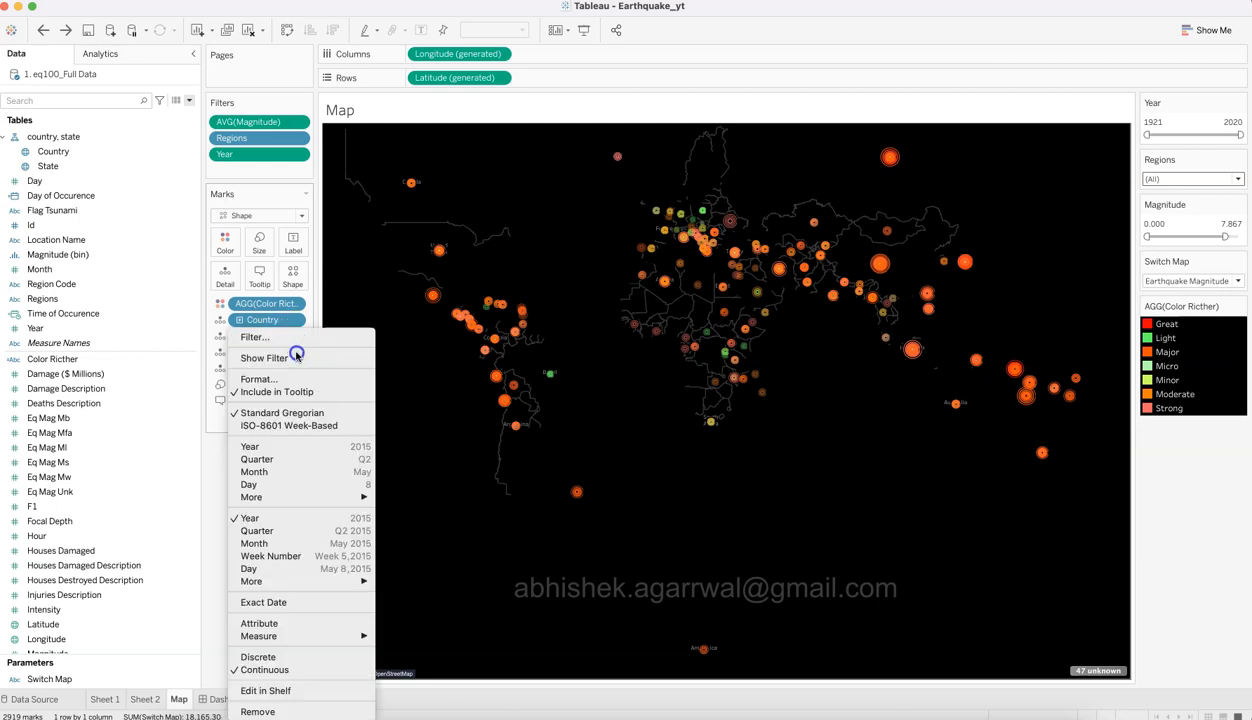
left_click(299, 657)
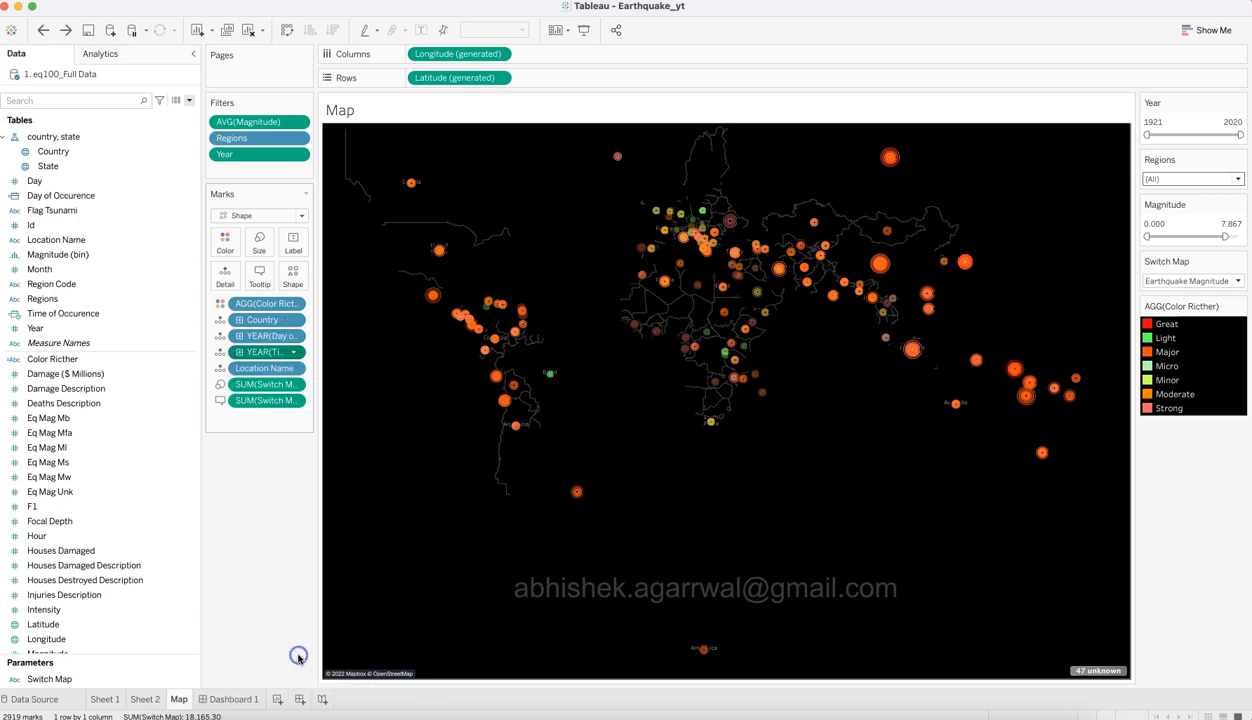
left_click(289, 338)
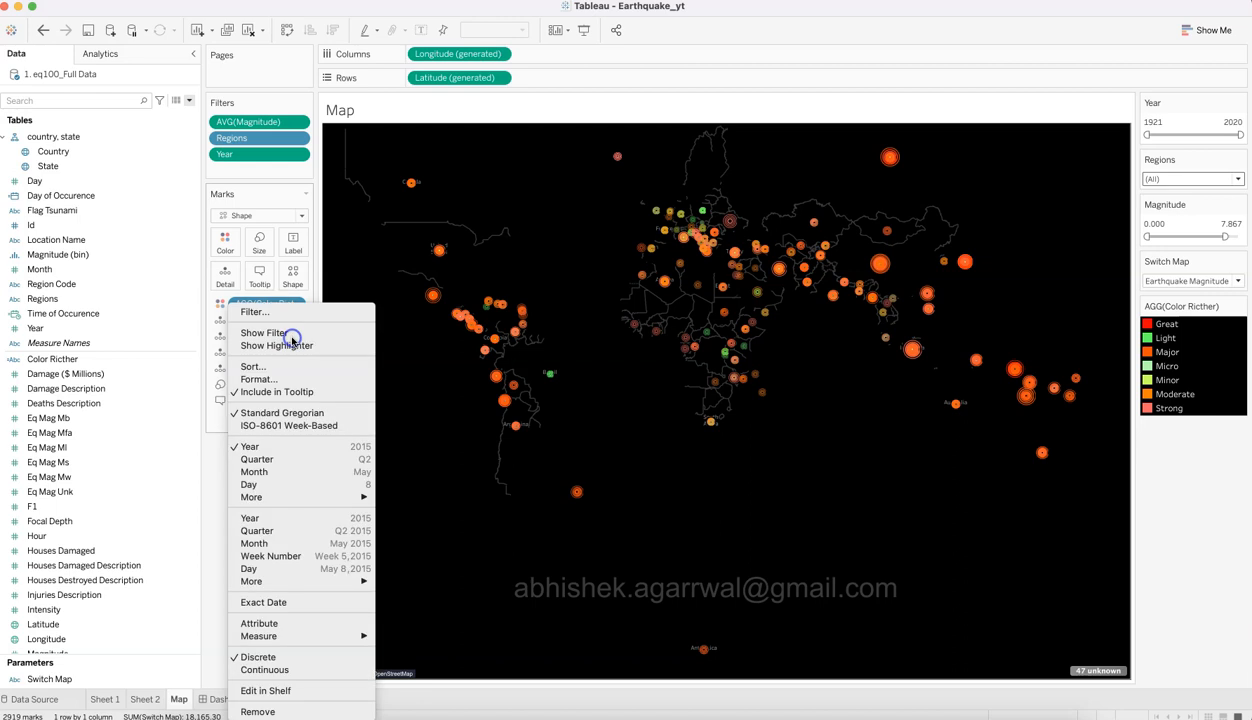
left_click(280, 602)
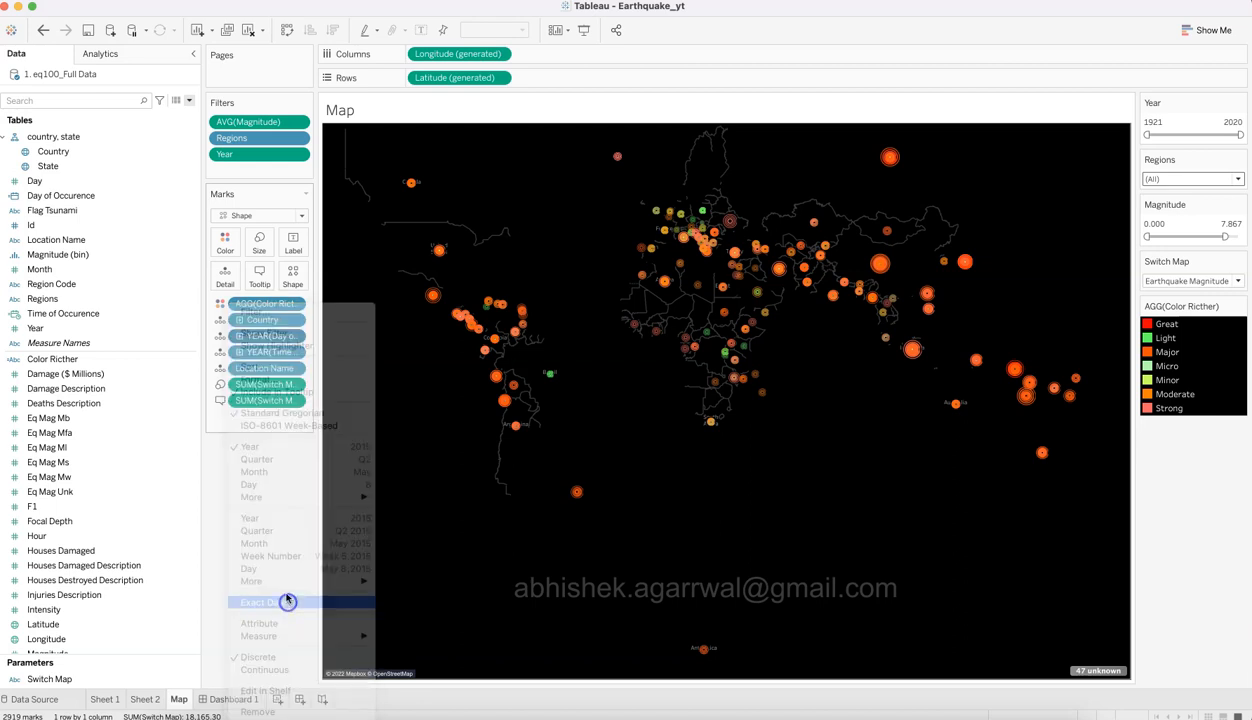
left_click(293, 337)
left_click(278, 658)
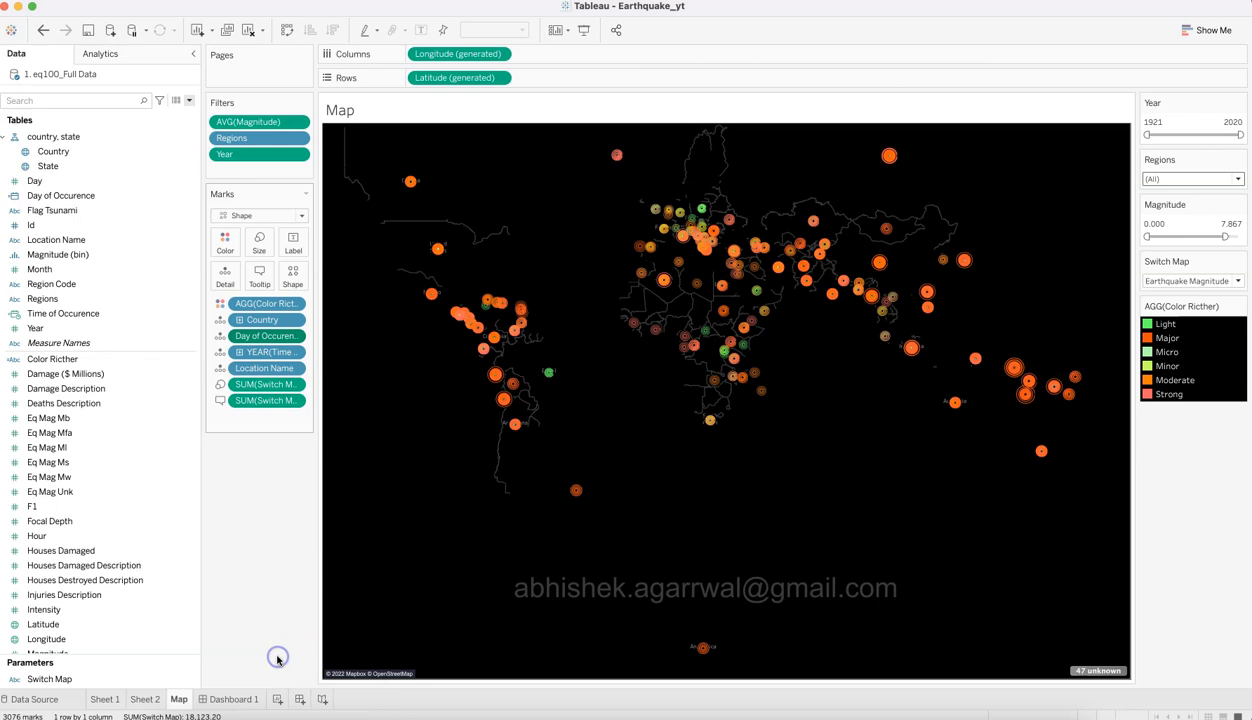
left_click(294, 354)
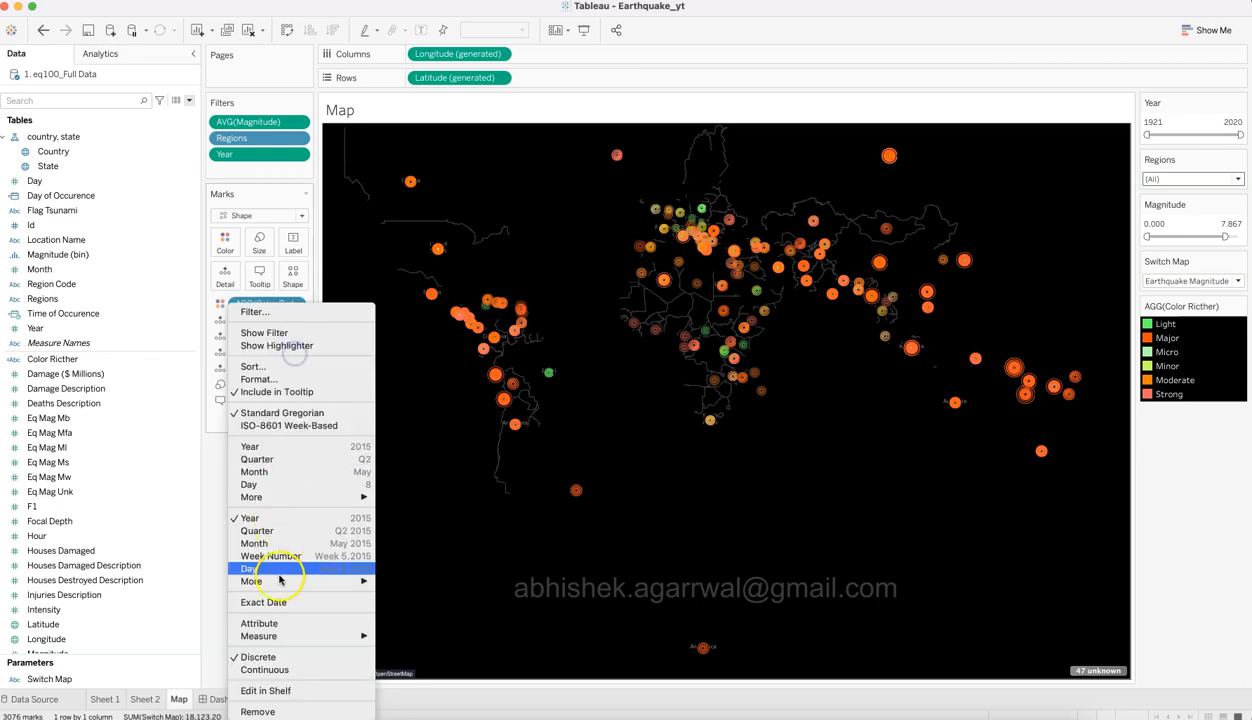
left_click(274, 602)
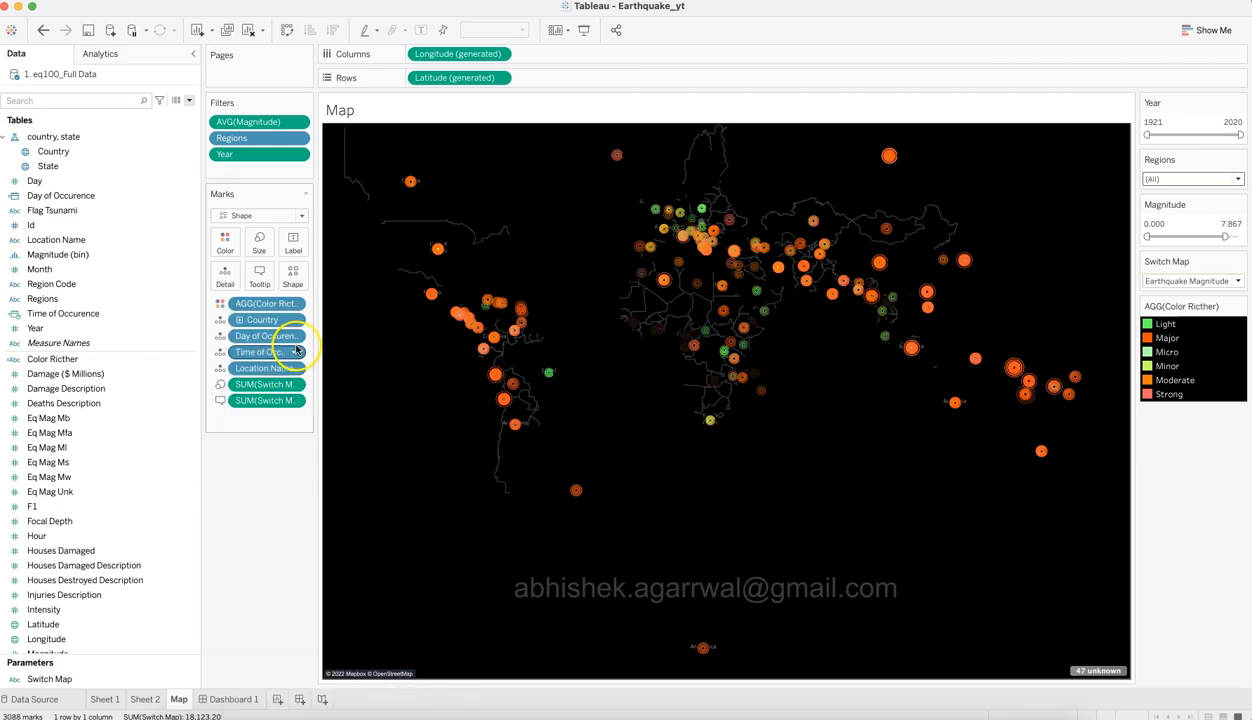
left_click(295, 343)
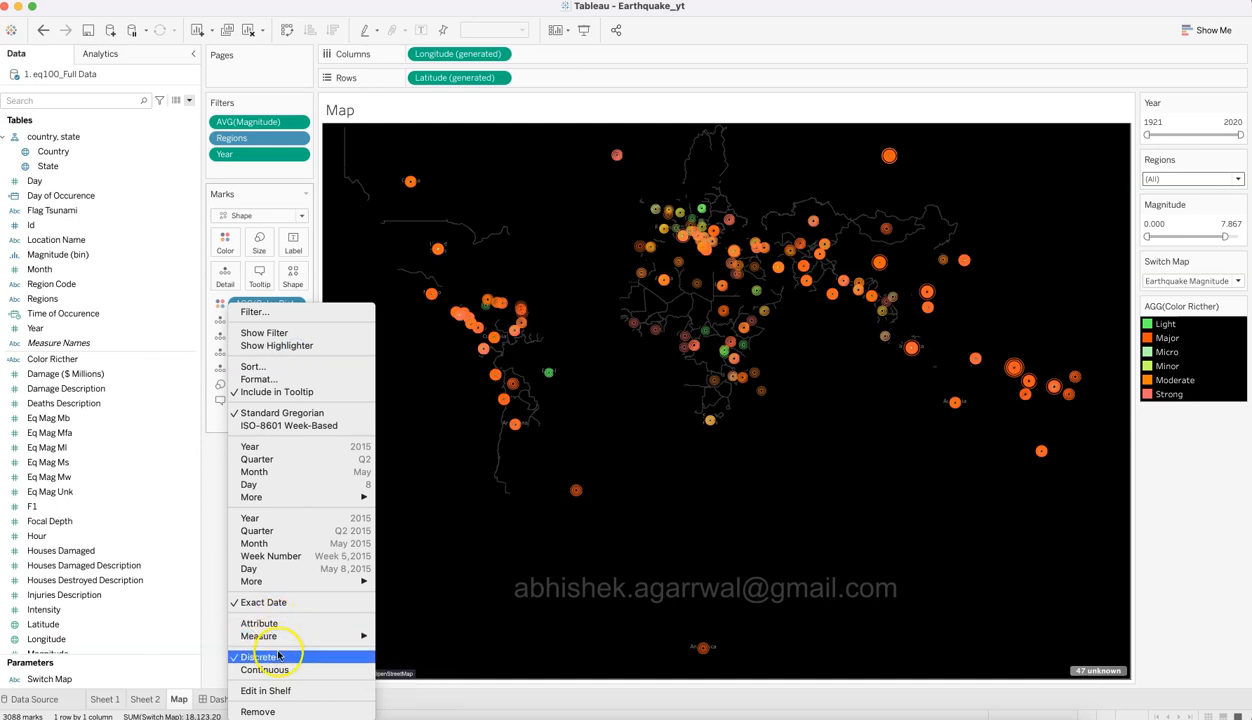
left_click(205, 517)
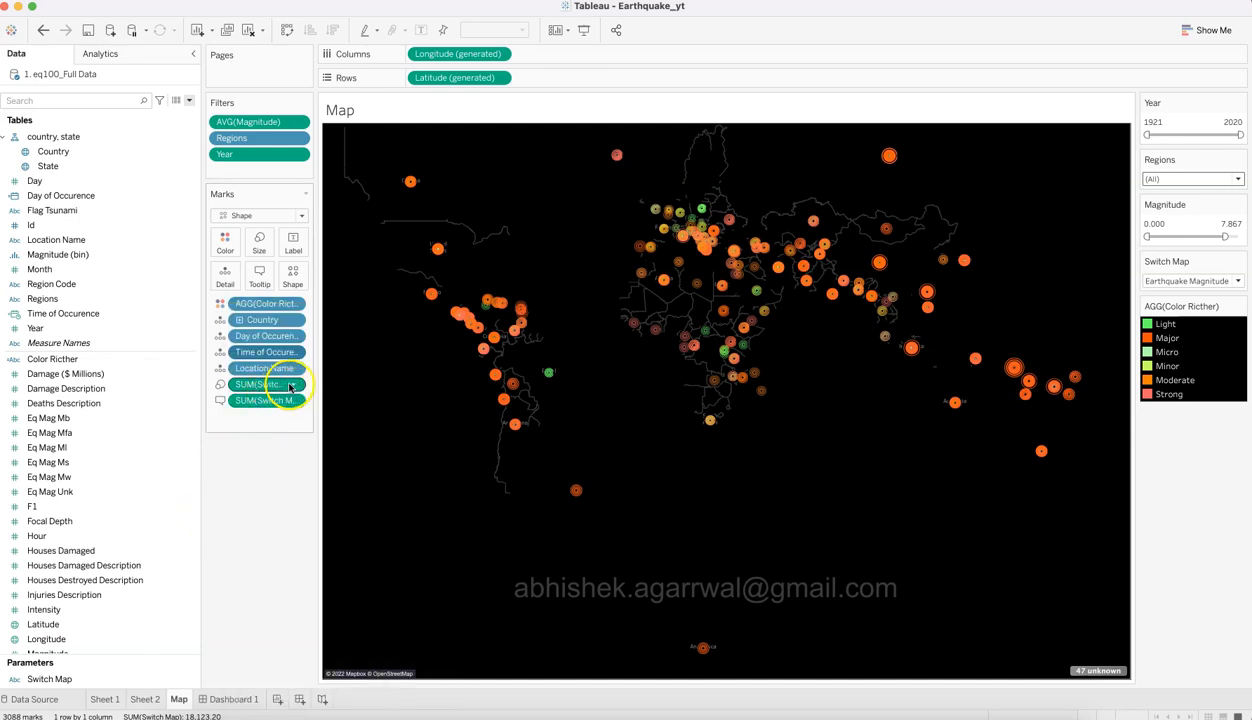
Step: Remove the tooltip copy of SUM(Switch Map) from the map's marks and compare with Map (2) in the reference workbook
left_click_drag(284, 405, 266, 528)
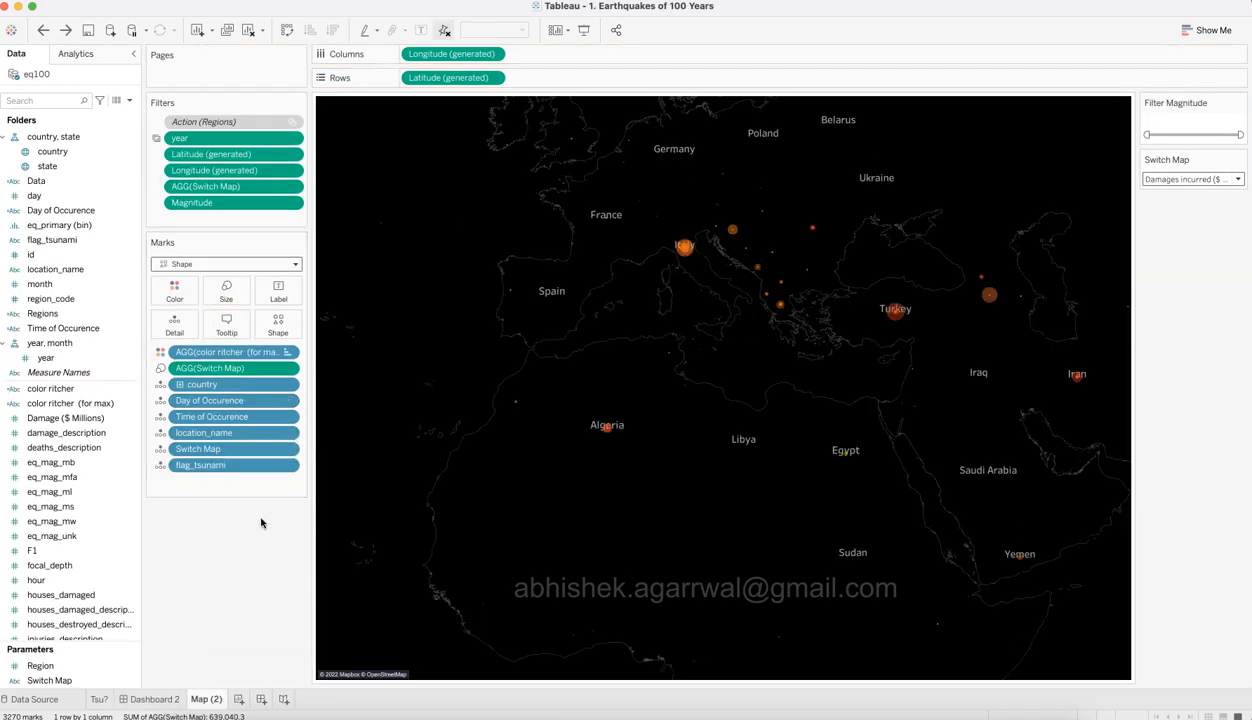
left_click(290, 418)
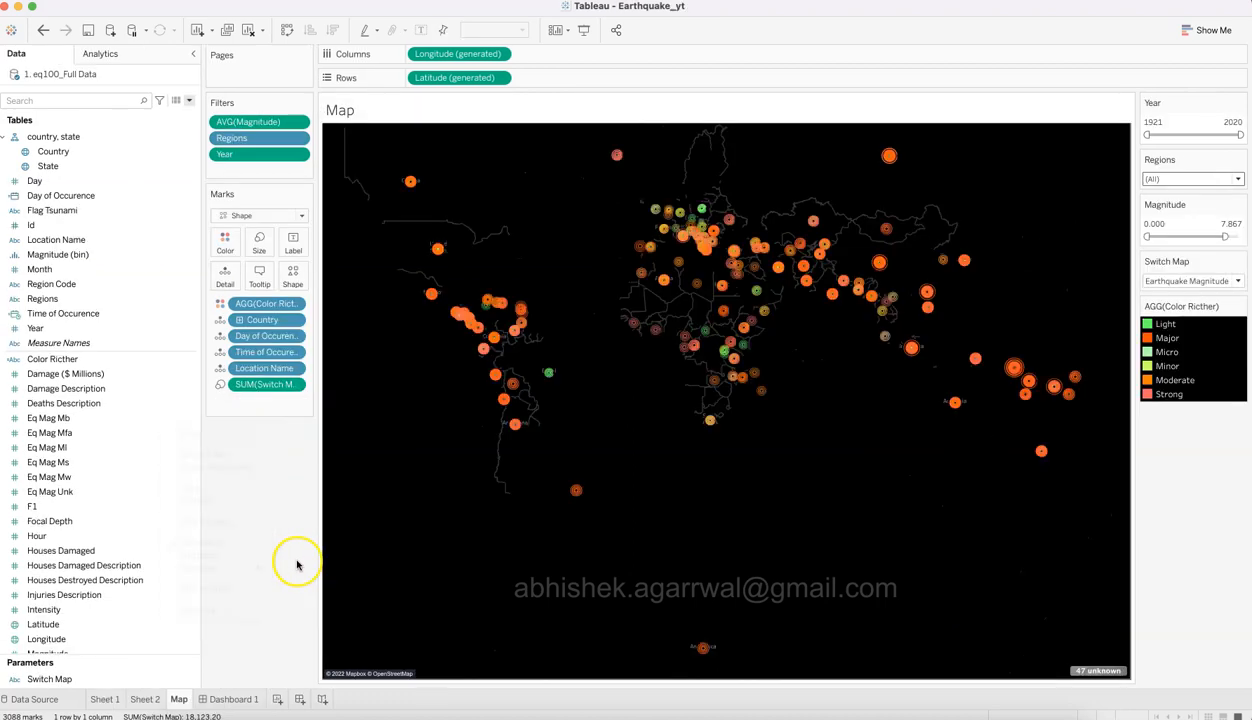
Step: Add Flag Tsunami as a detail on the Map sheet's marks
right_click(285, 342)
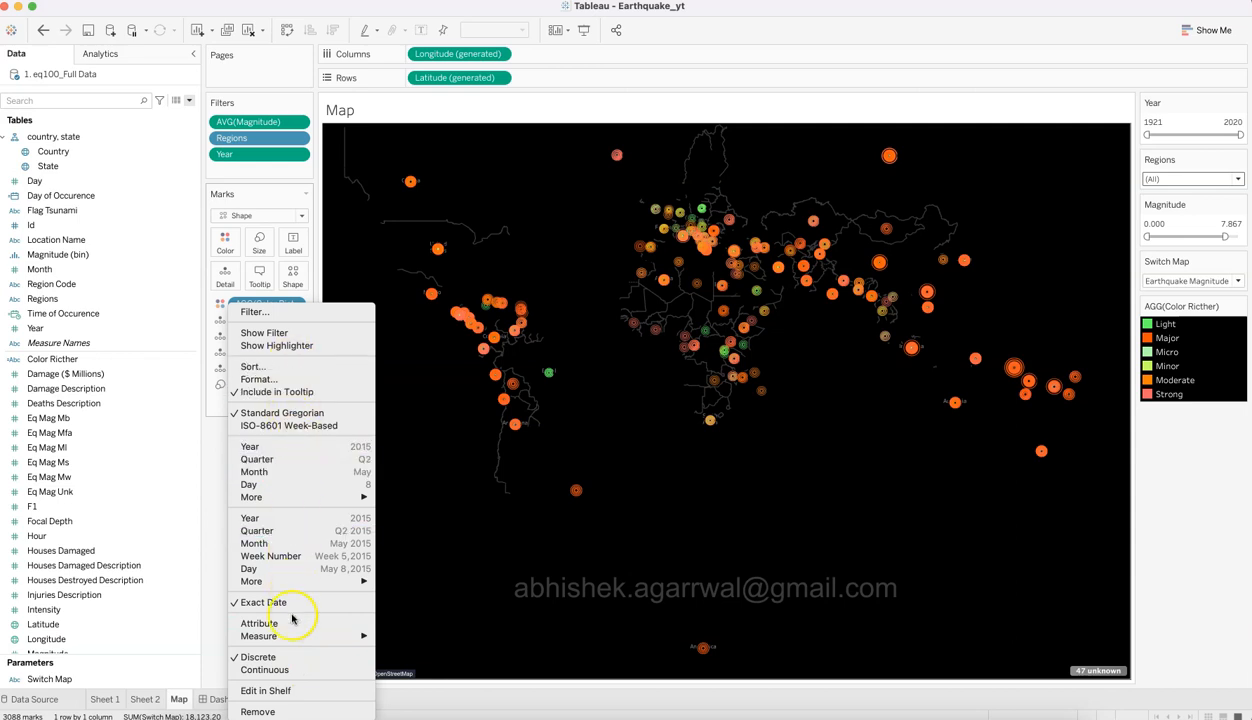
left_click(214, 524)
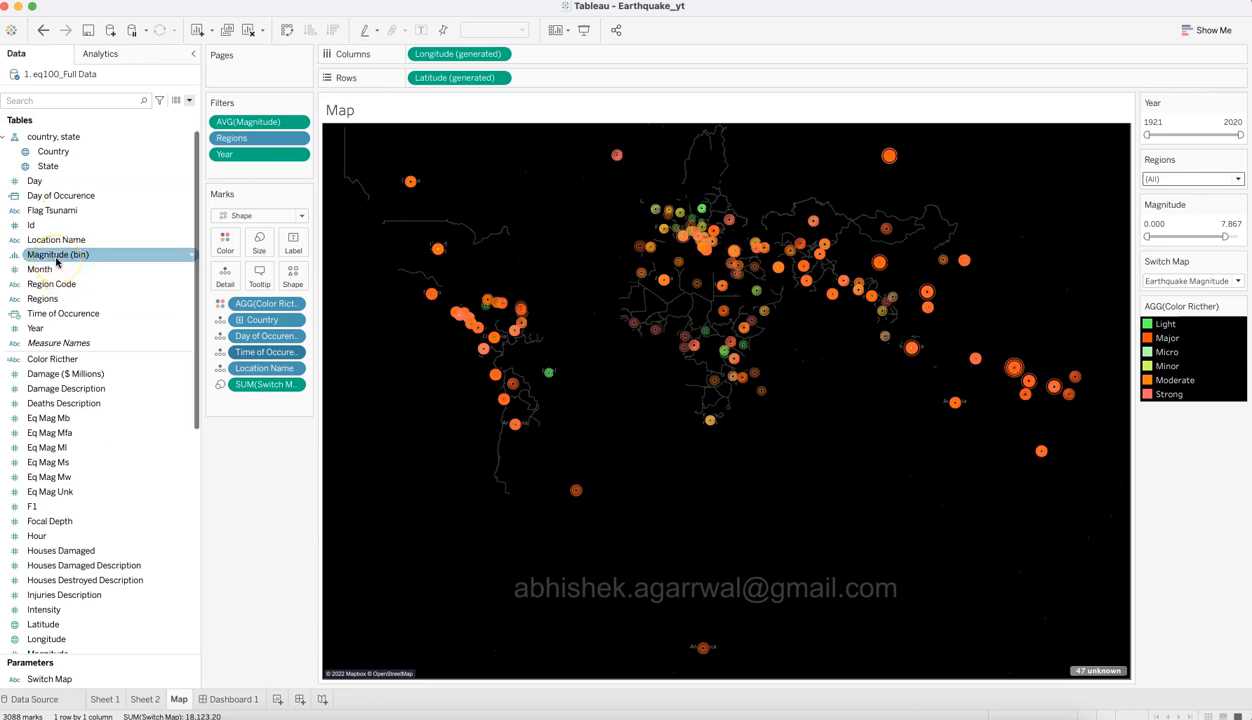
scroll(57, 262, "down", 2)
scroll(57, 262, "up", 2)
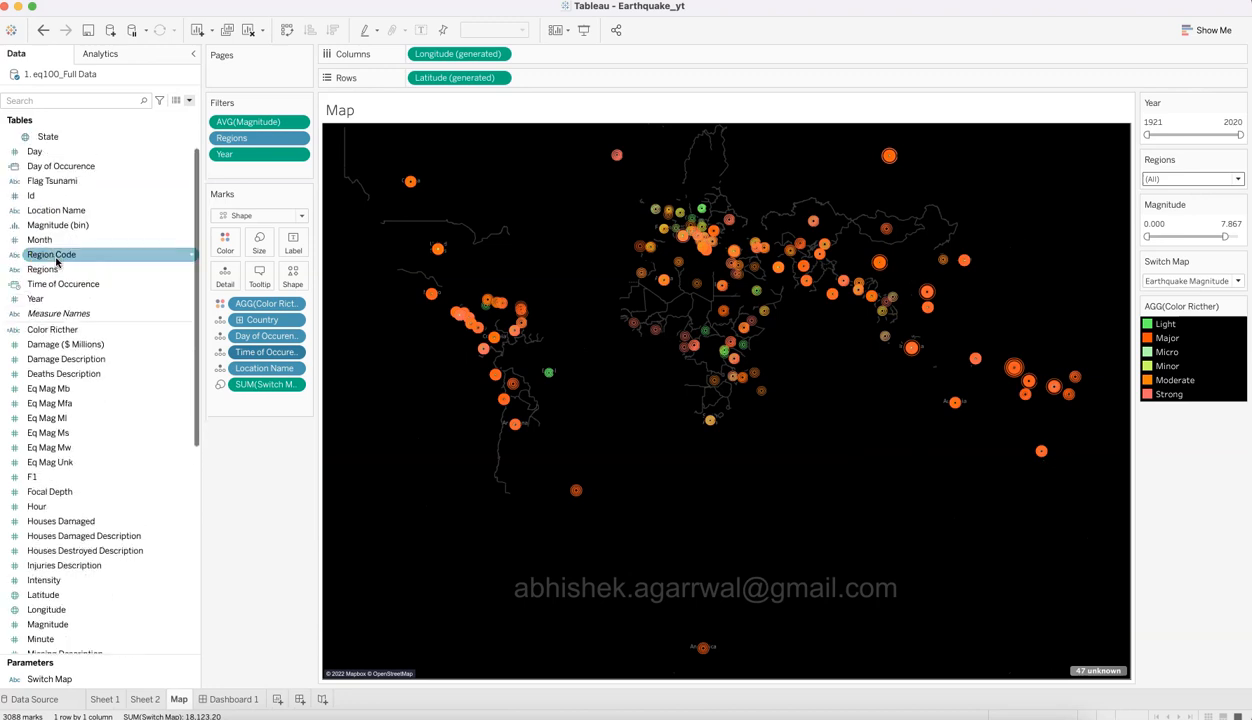
scroll(57, 268, "down", 2)
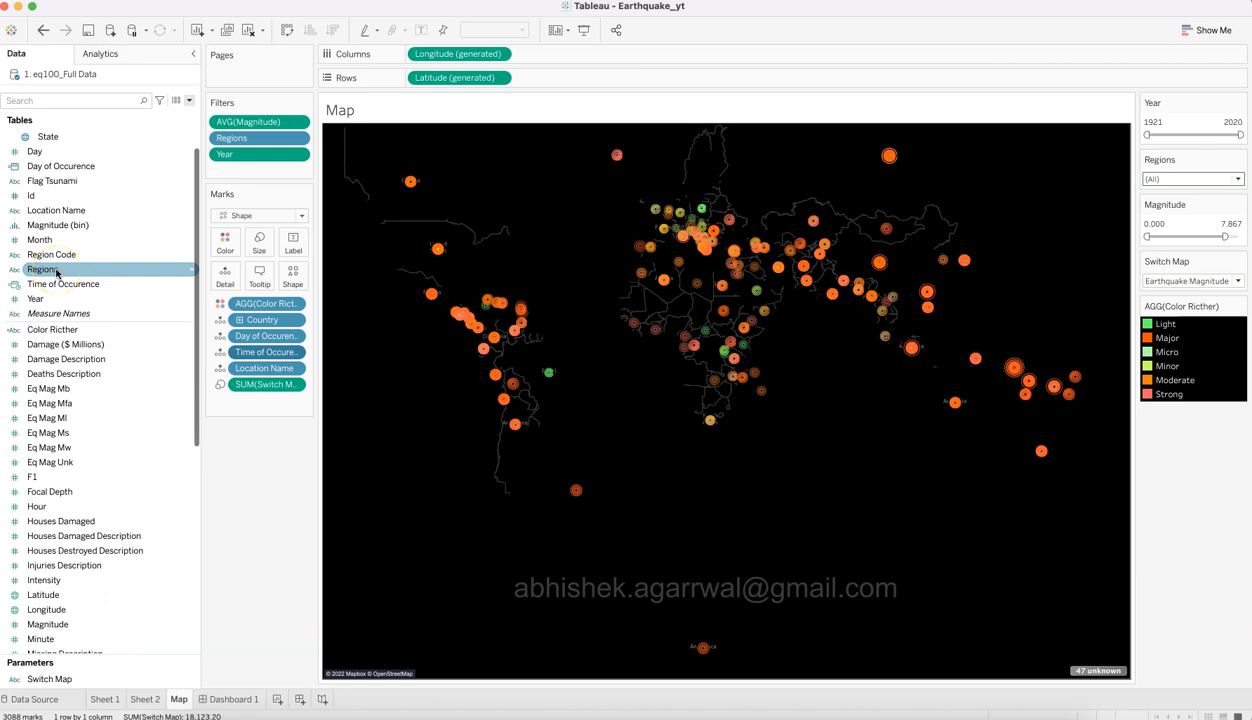
scroll(58, 226, "up", 2)
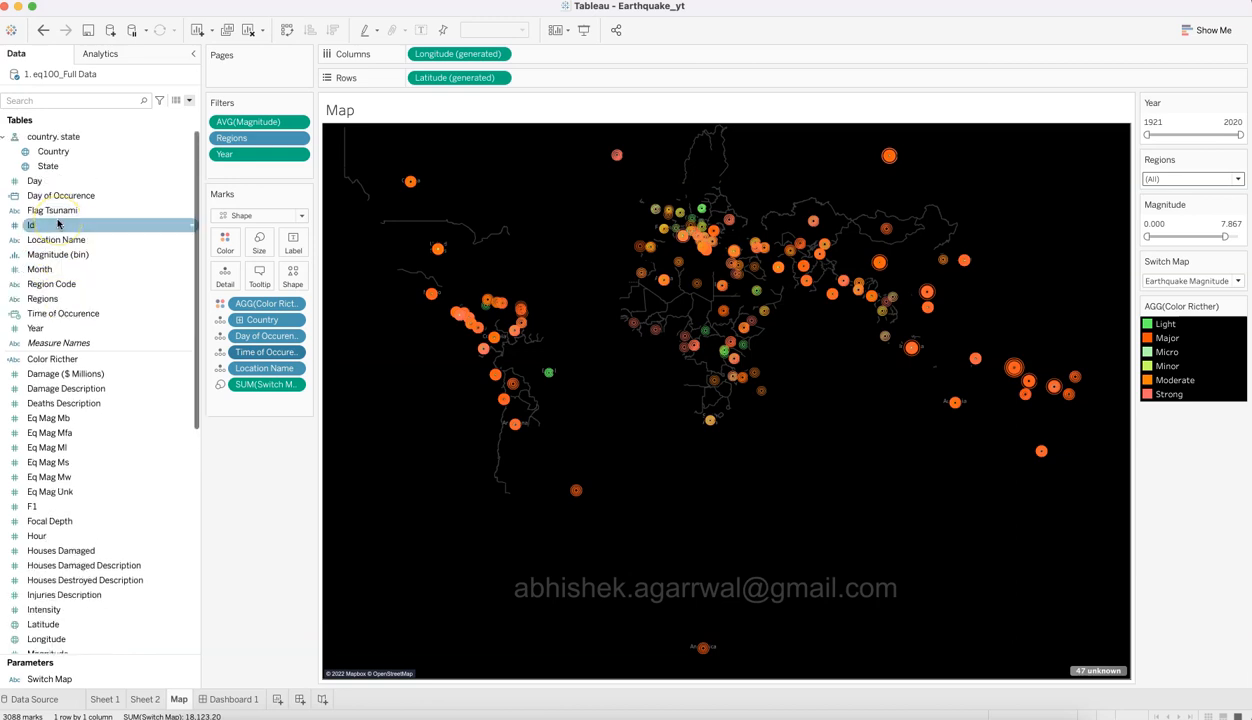
left_click_drag(58, 212, 221, 275)
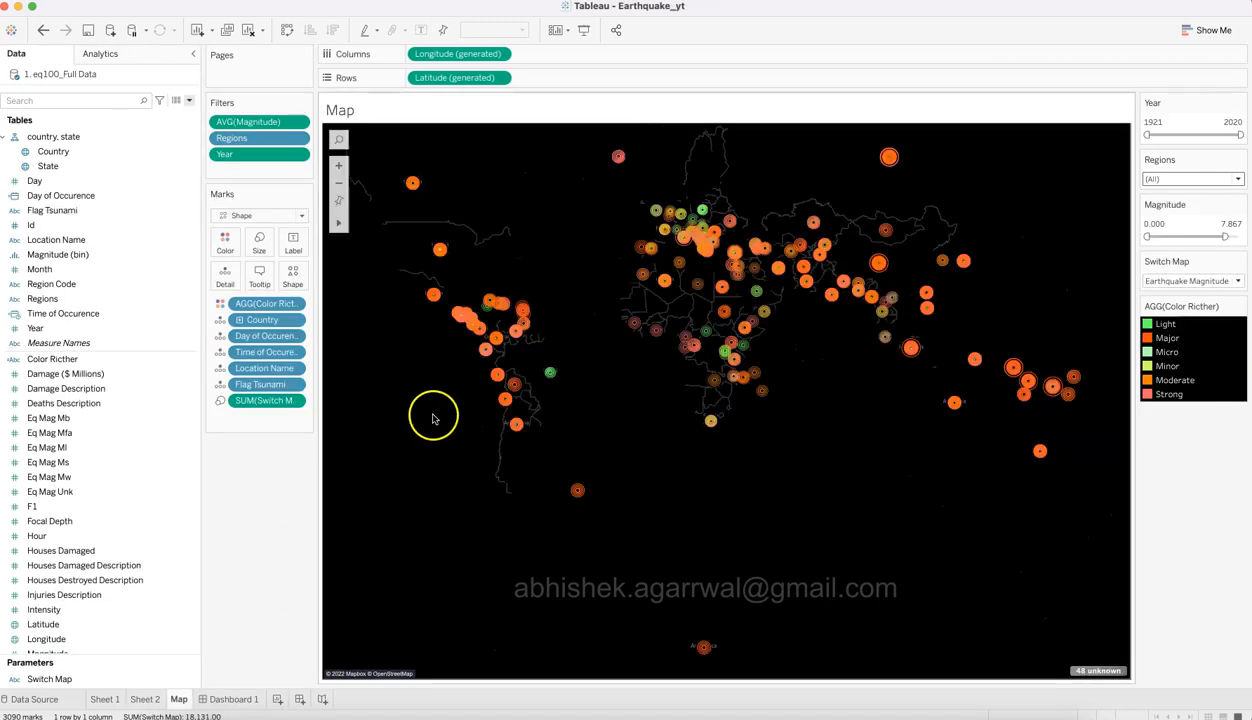
Step: Compare the mark tooltips on Map and Sheet 1 with those on Map (2) in the reference workbook, and open its Dashboard 2
mouse_move(476, 347)
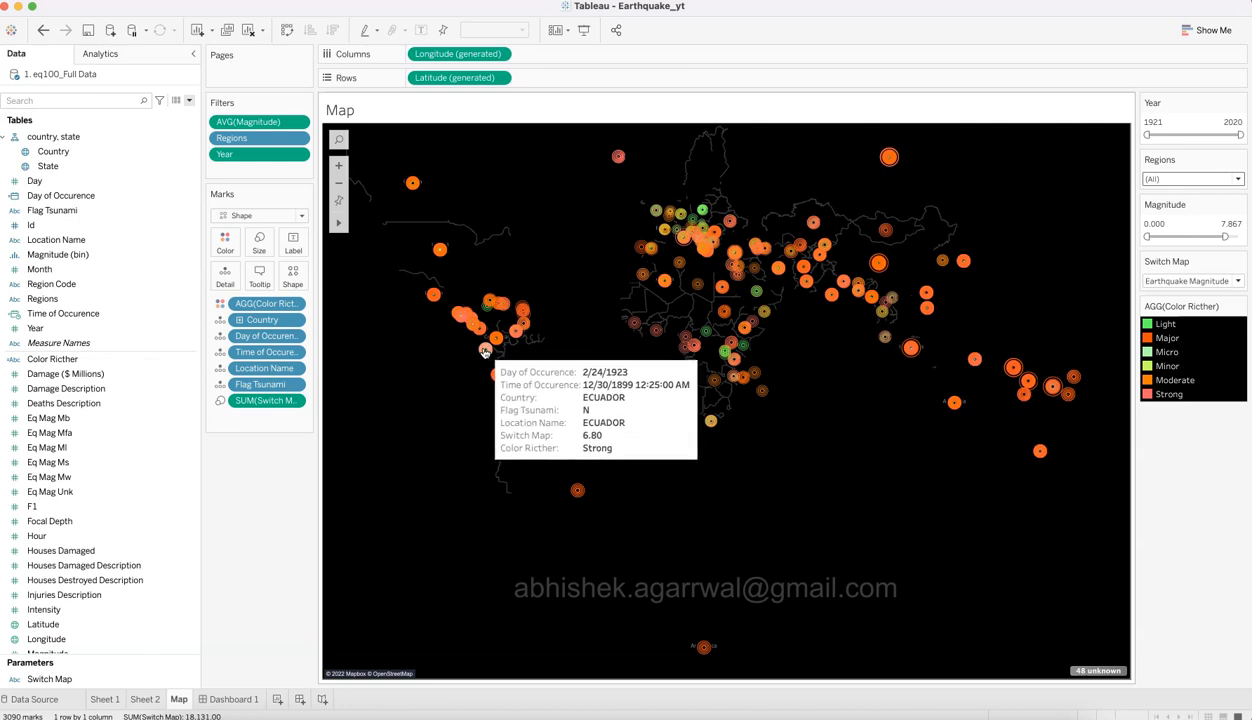
left_click(116, 700)
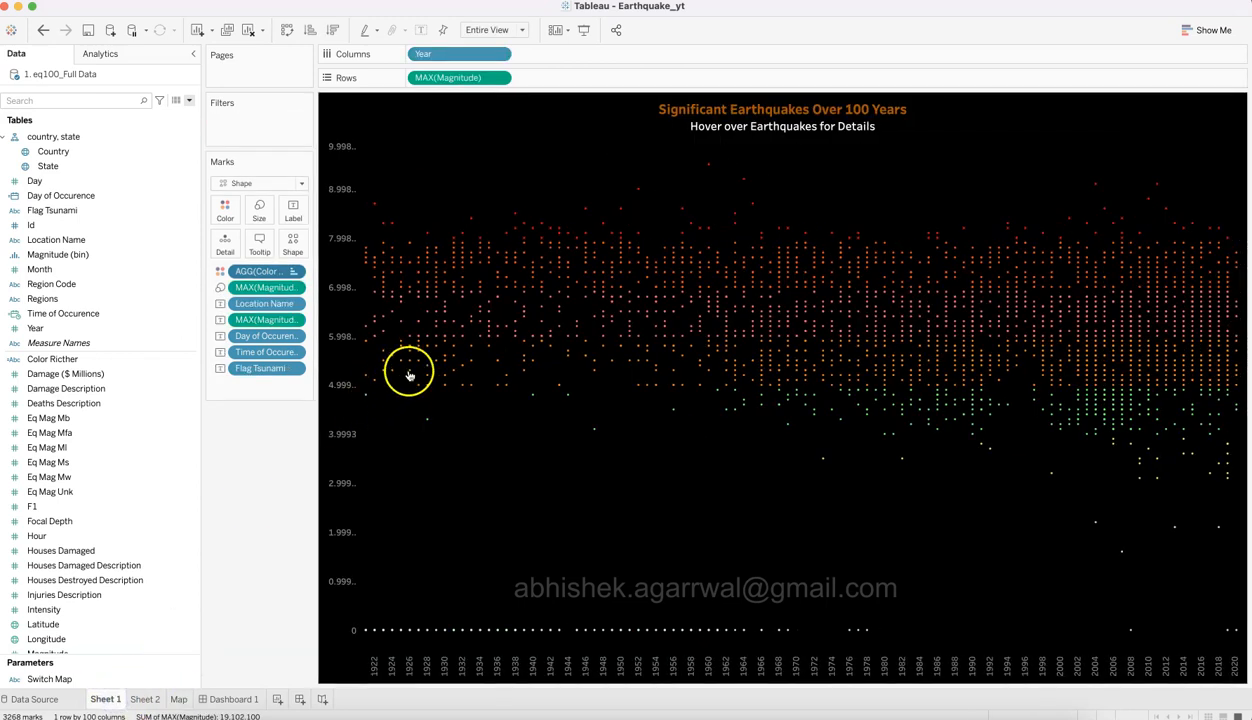
mouse_move(433, 344)
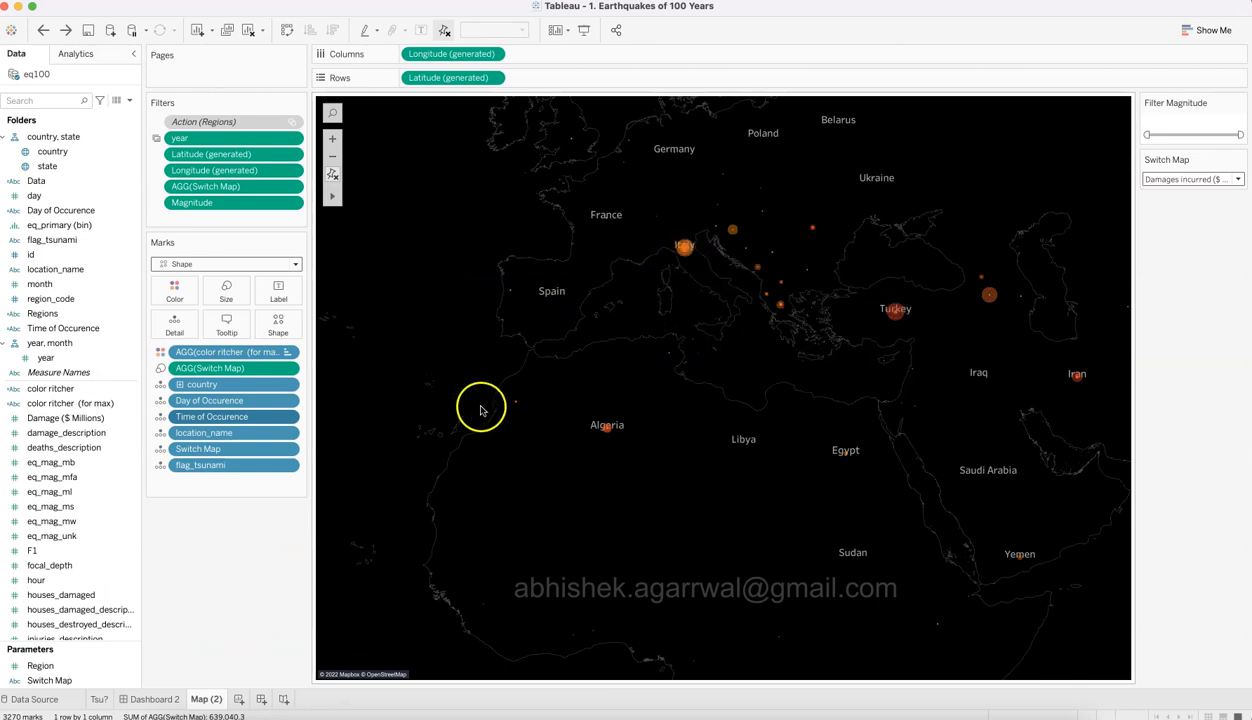
mouse_move(684, 252)
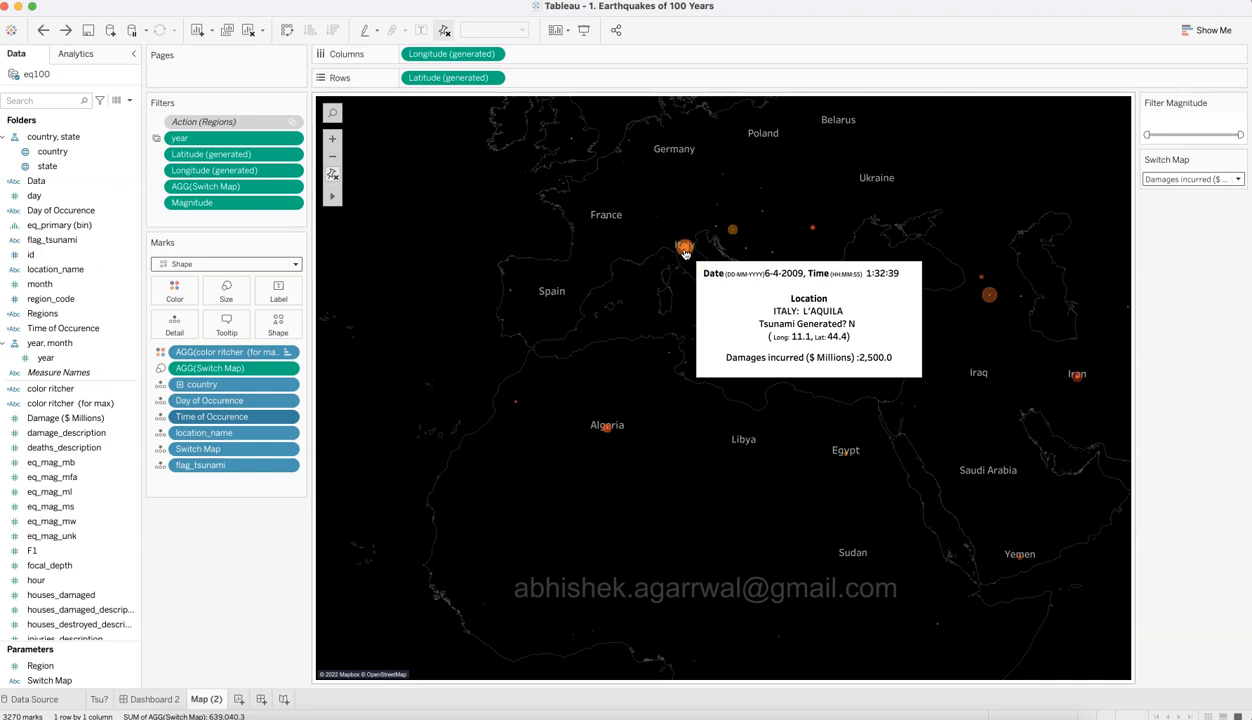
mouse_move(609, 432)
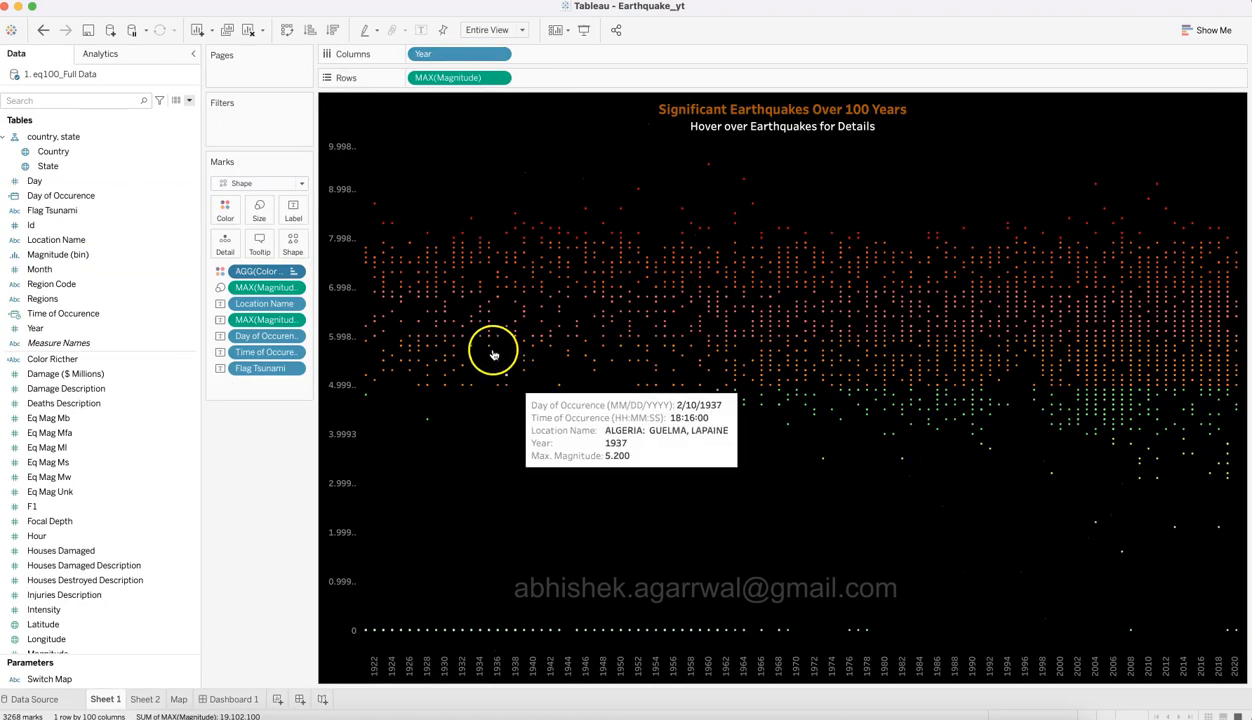
mouse_move(487, 340)
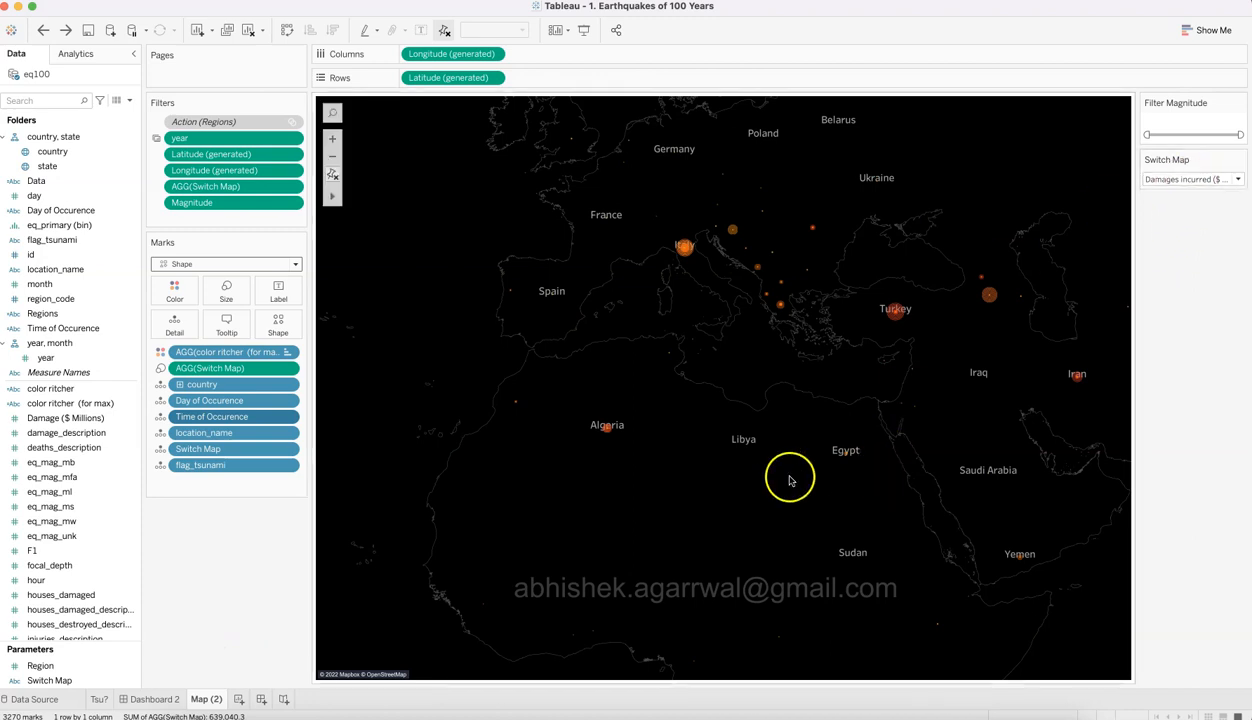
left_click(150, 699)
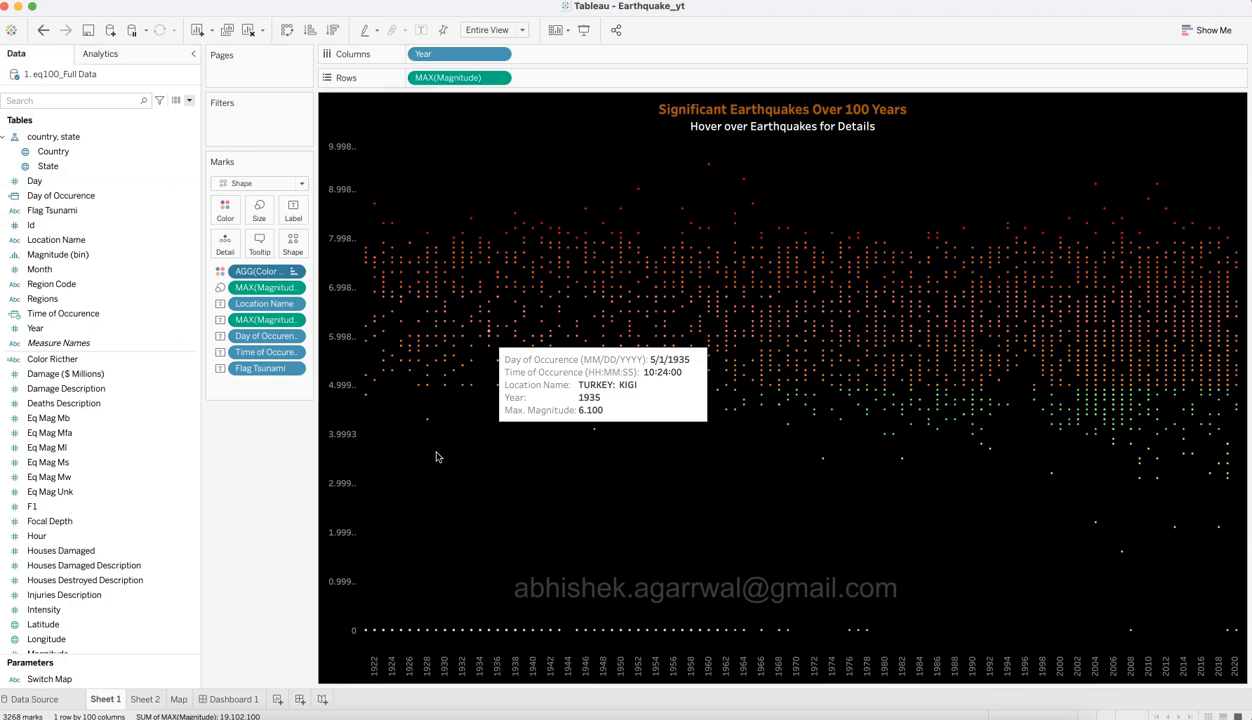
Step: In the Earthquake_yt workbook, place a tiled vertical container on the empty Dashboard 1
left_click(234, 699)
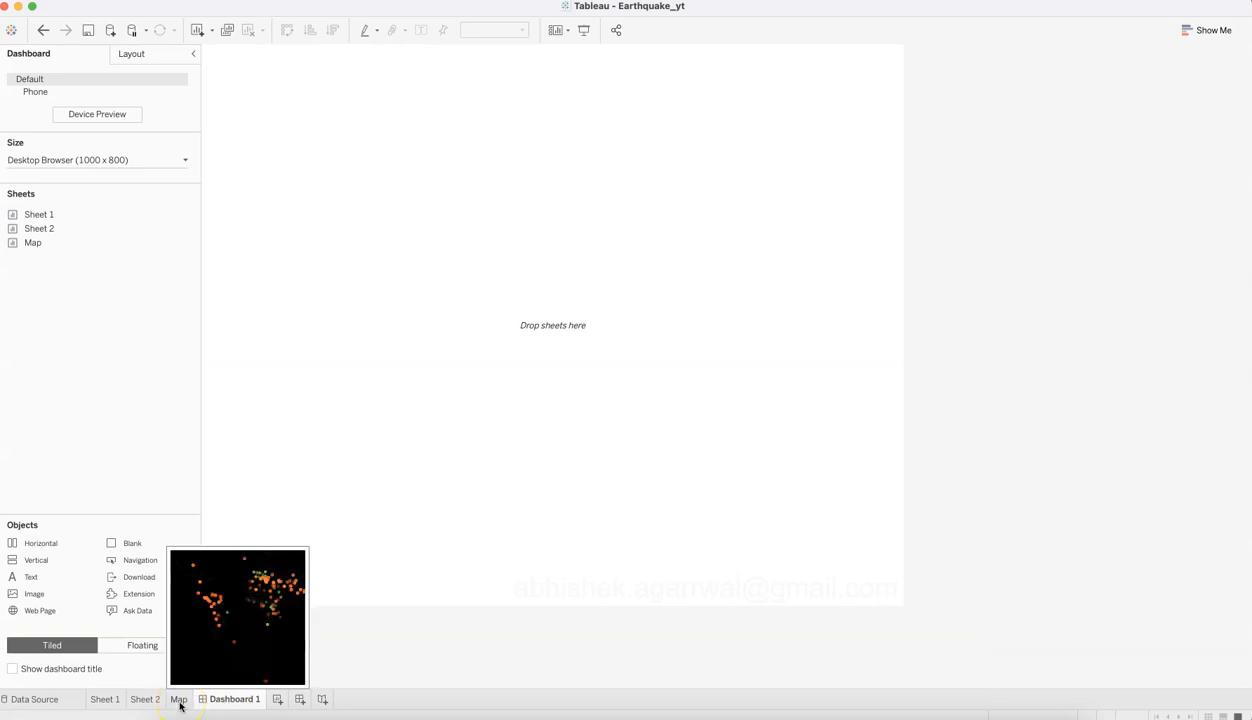
left_click(180, 702)
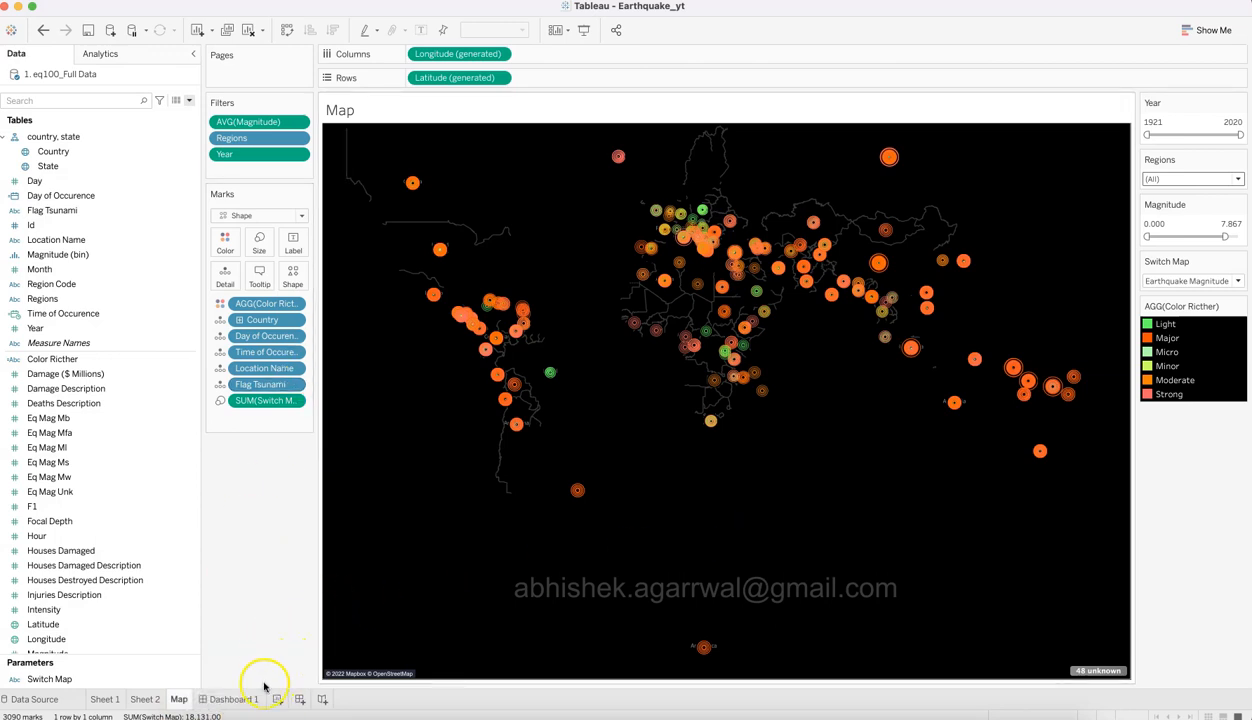
left_click(232, 699)
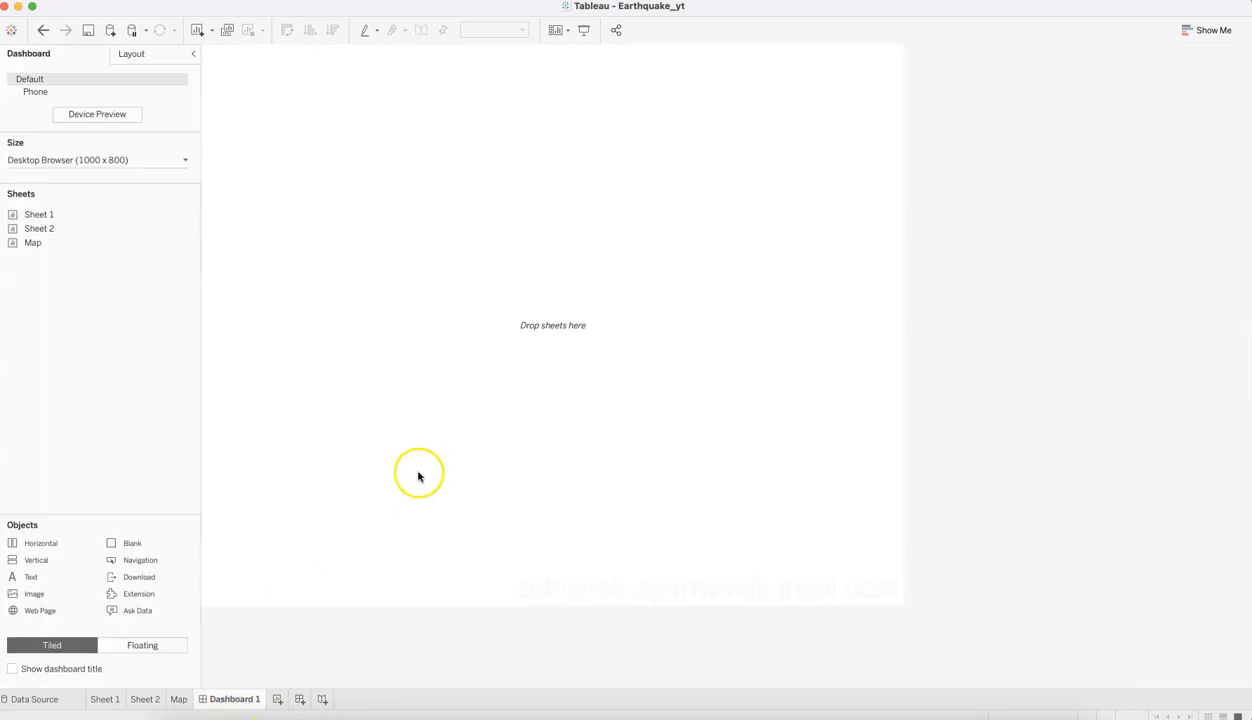
left_click(319, 103)
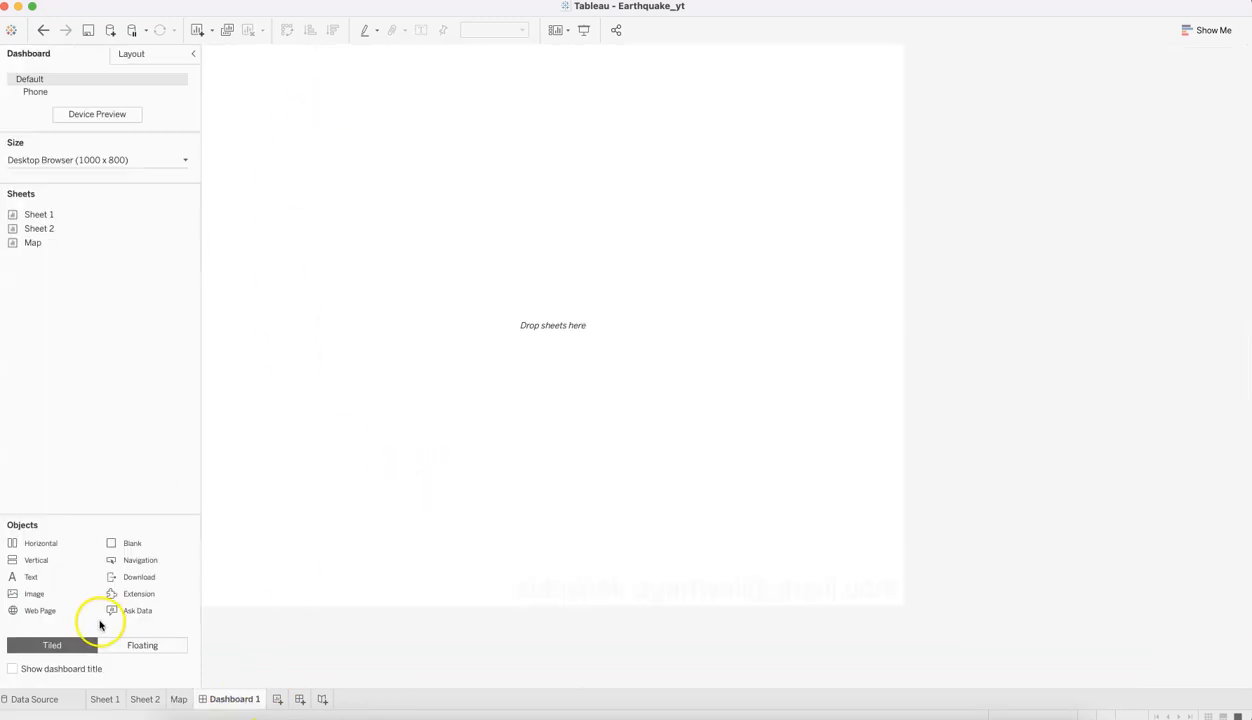
left_click_drag(42, 560, 386, 326)
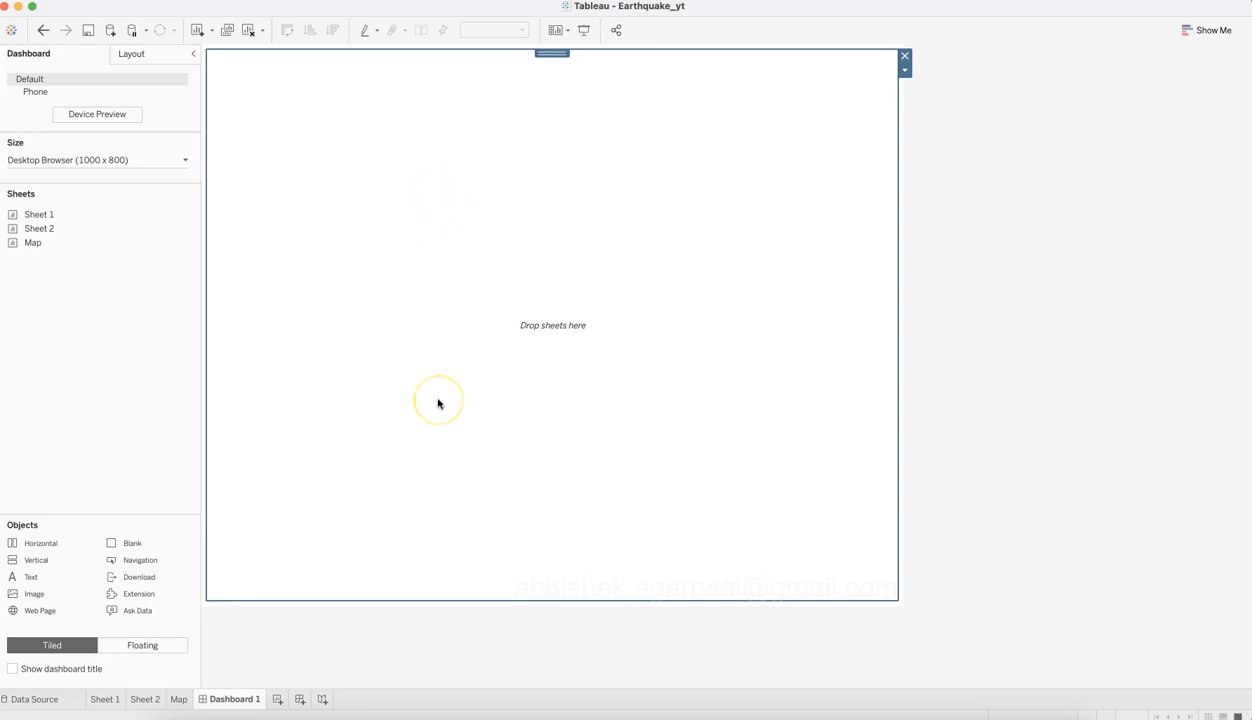
Step: Examine the title block of Dashboard 2 in the reference workbook and its layout options, comparing it with Dashboard 1
key("super+Tab")
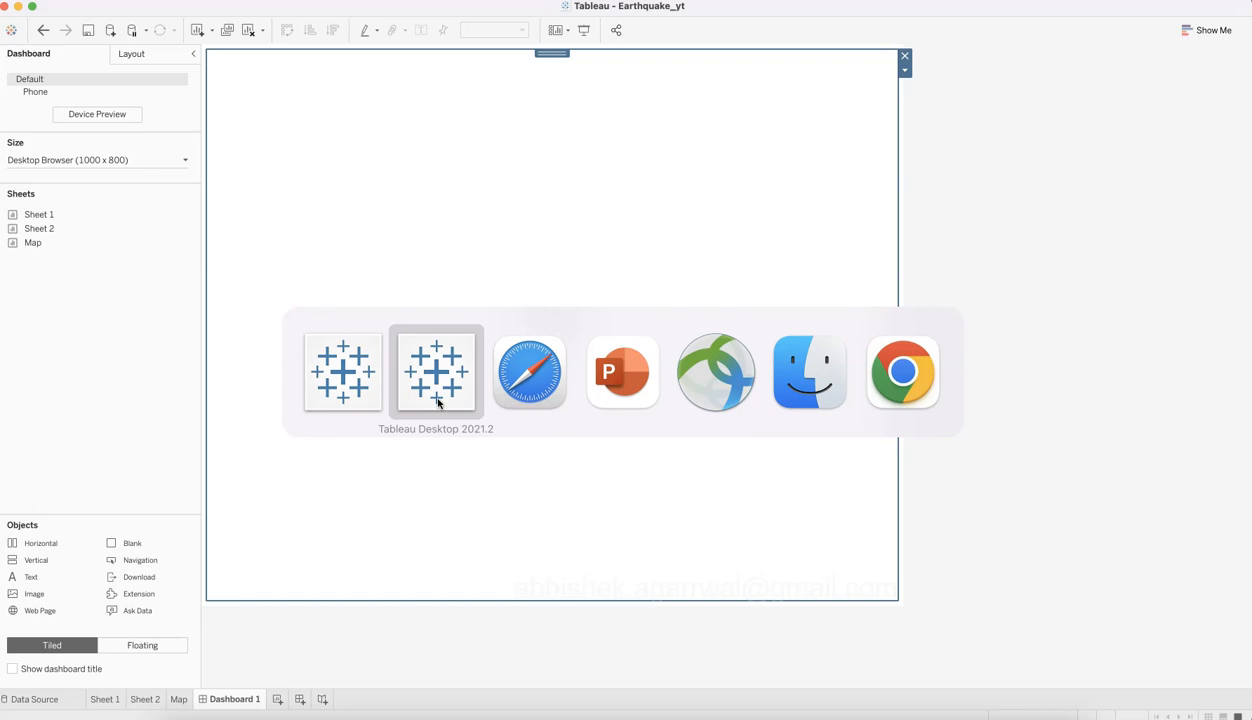
scroll(488, 404, "up", 4)
scroll(488, 404, "up", 5)
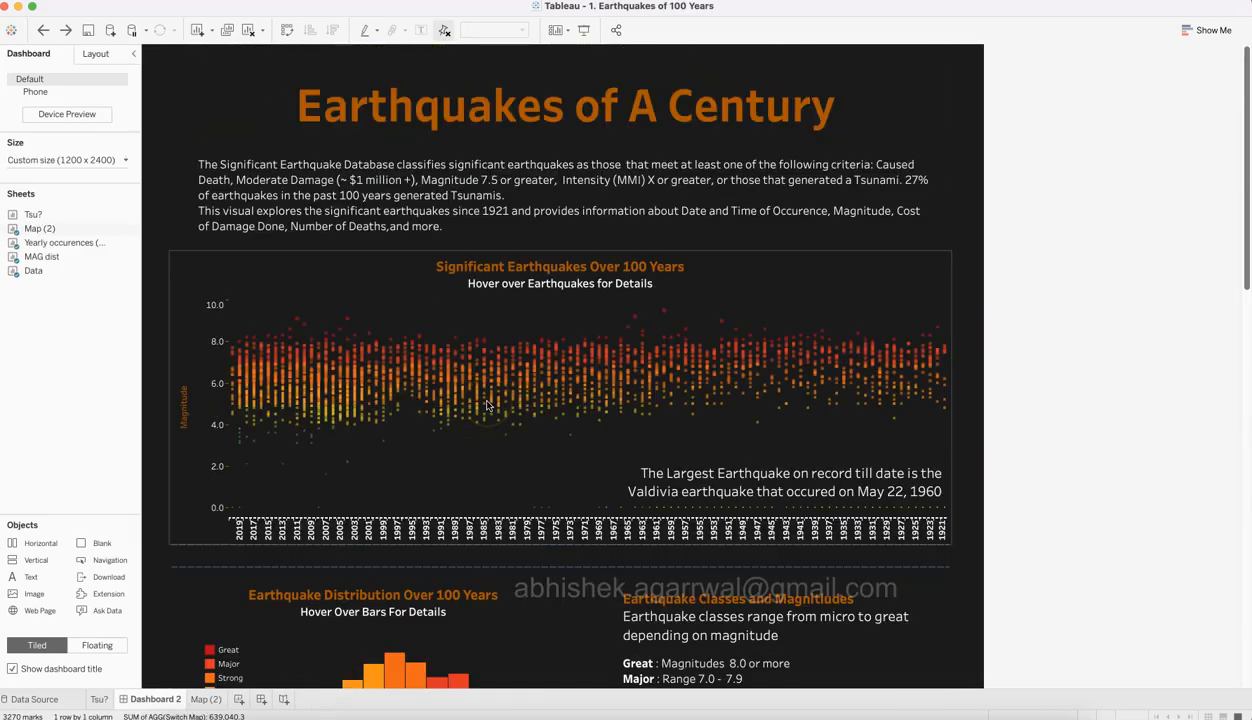
left_click(508, 85)
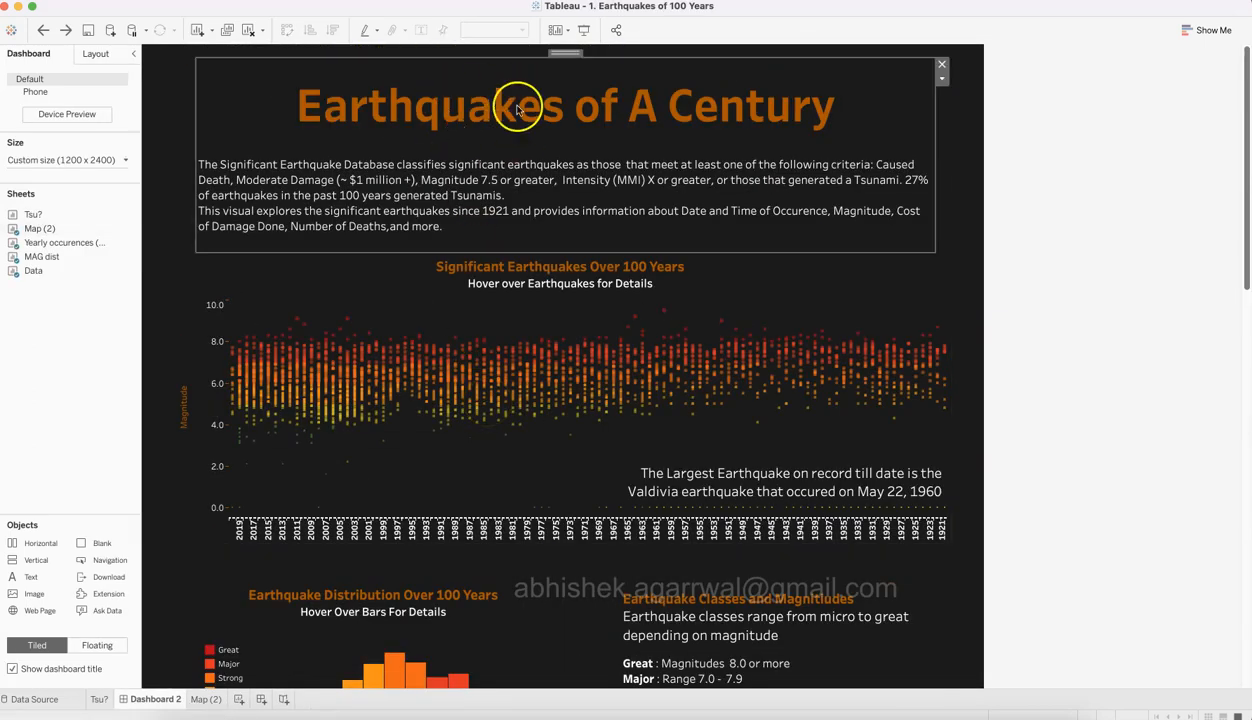
left_click(942, 80)
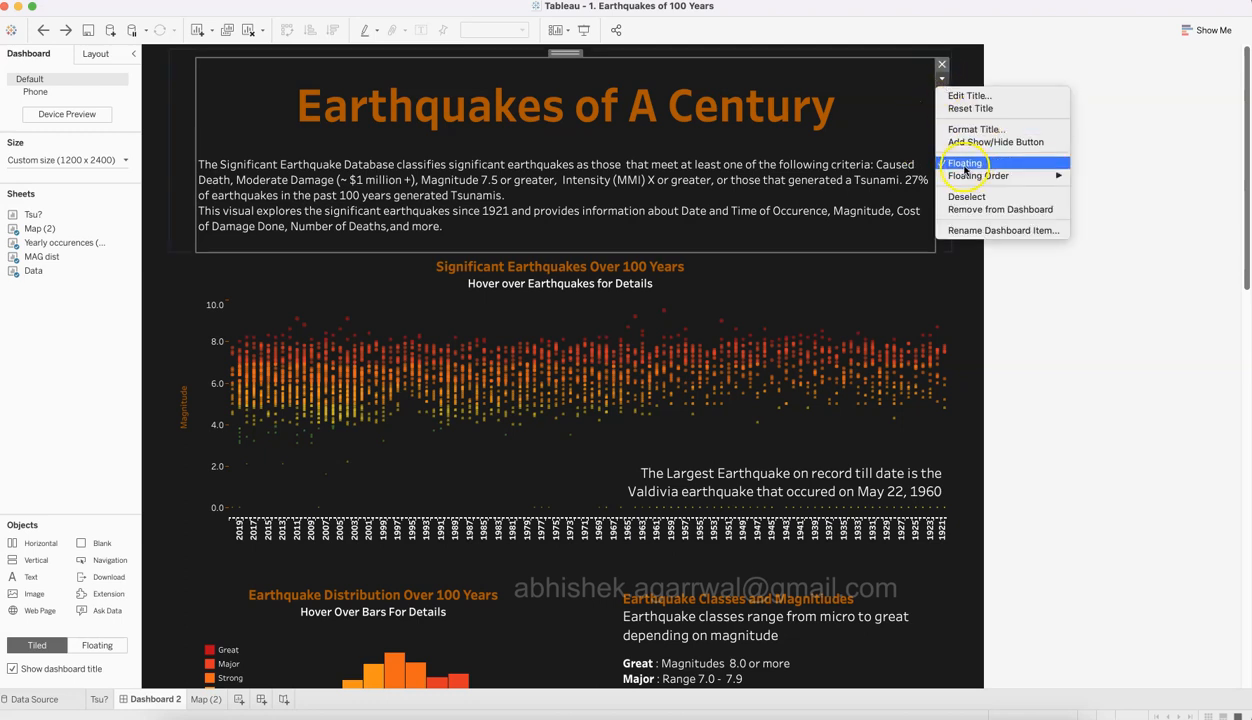
left_click(1070, 335)
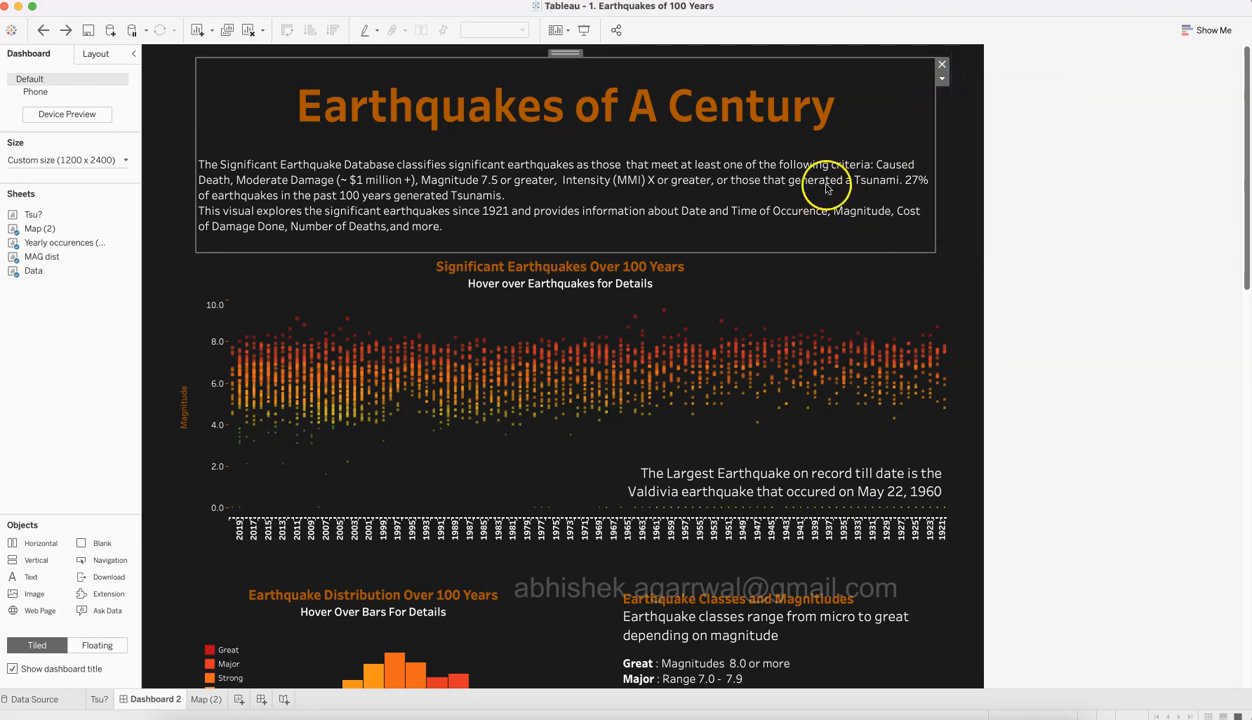
key("super+Tab")
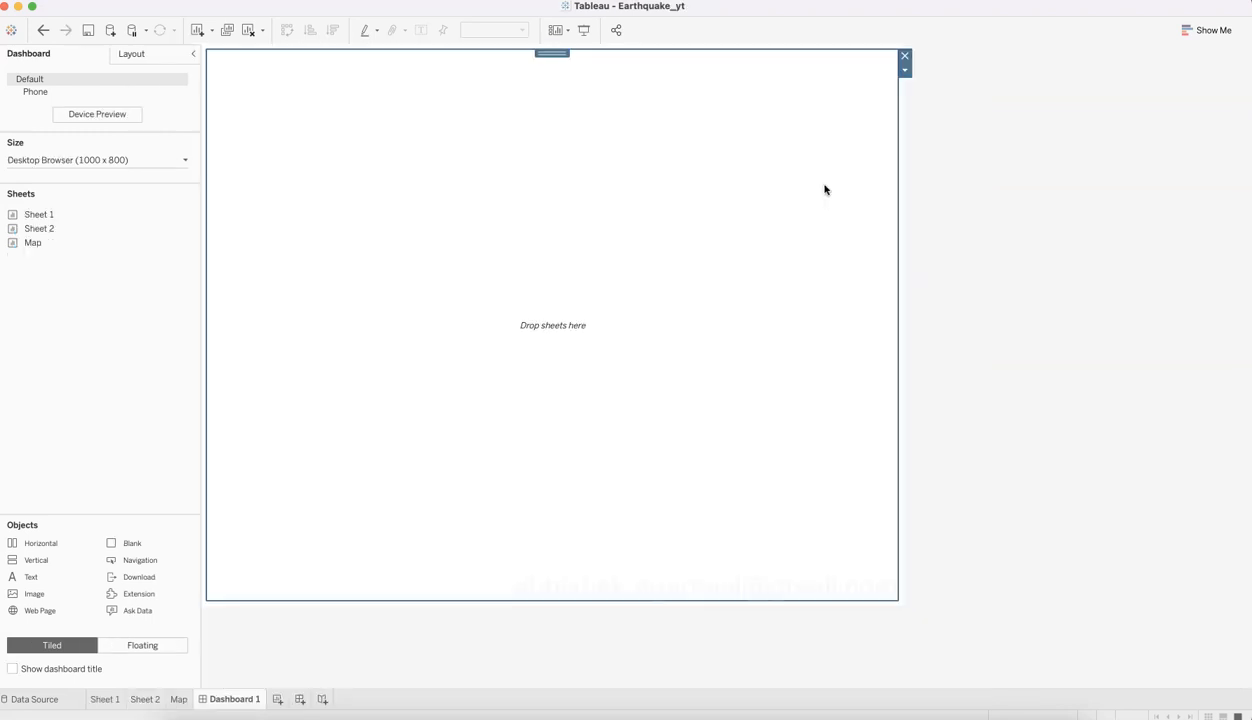
mouse_move(73, 214)
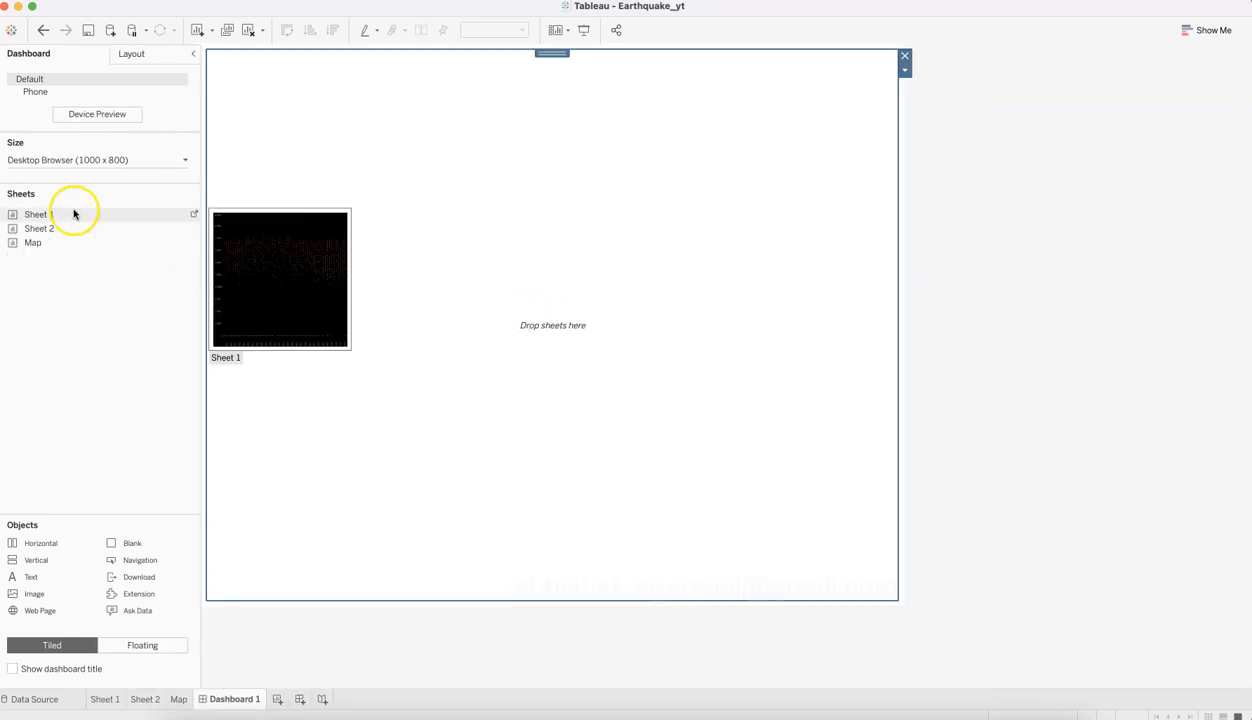
key("super+Tab")
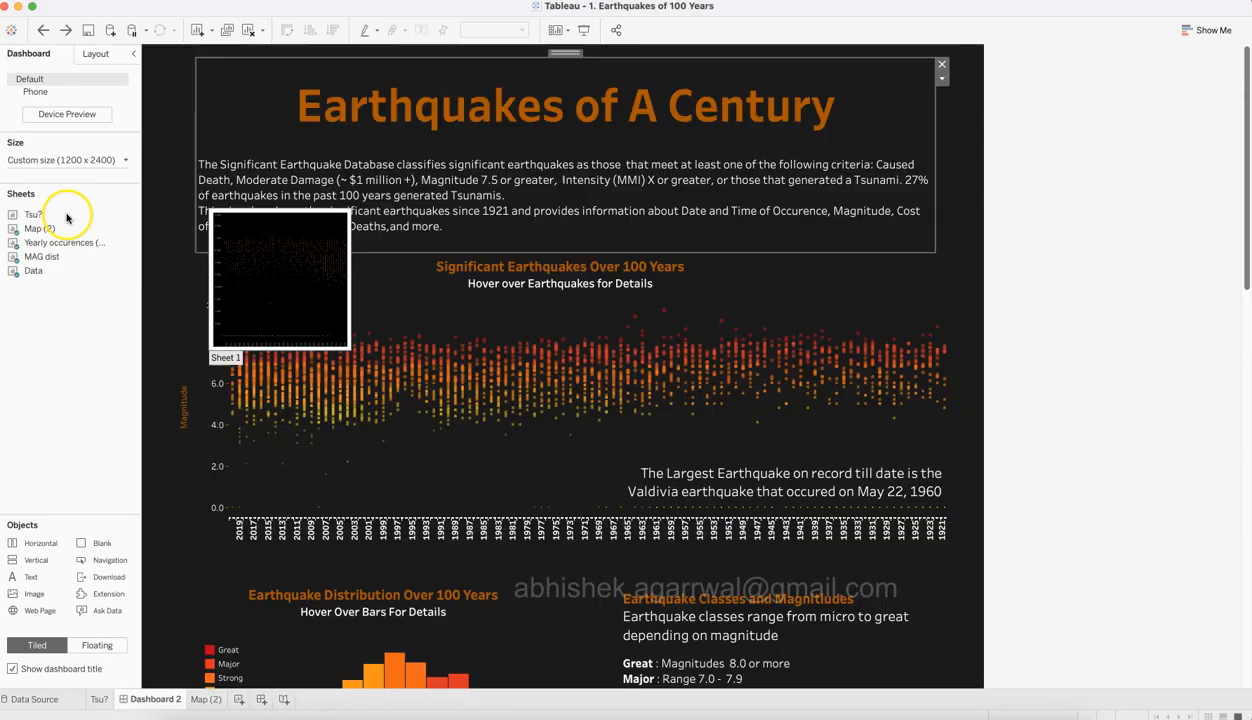
Step: Add a text object to Dashboard 1 containing the "Earthquakes of A Century" title text copied from the reference workbook's Dashboard 2
key("super+Tab")
left_click_drag(43, 581, 431, 150)
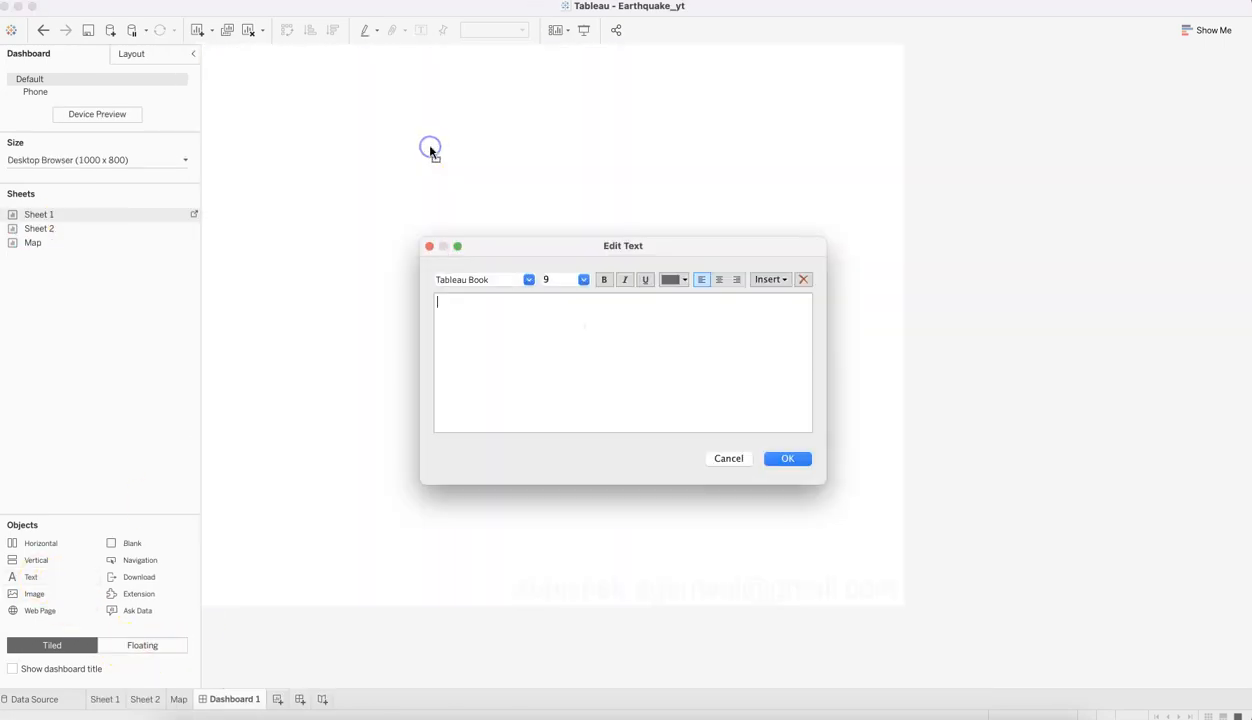
key("super+Tab")
double_click(484, 150)
key("super+a")
key("super+c")
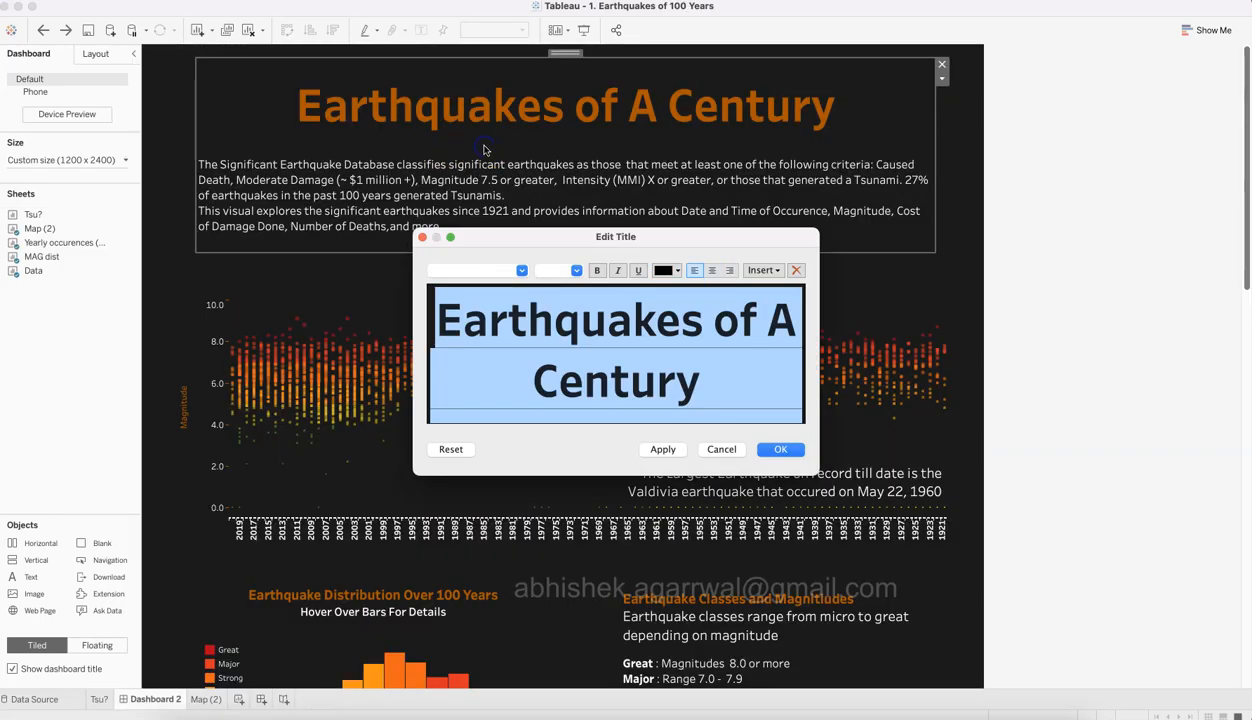
left_click(723, 449)
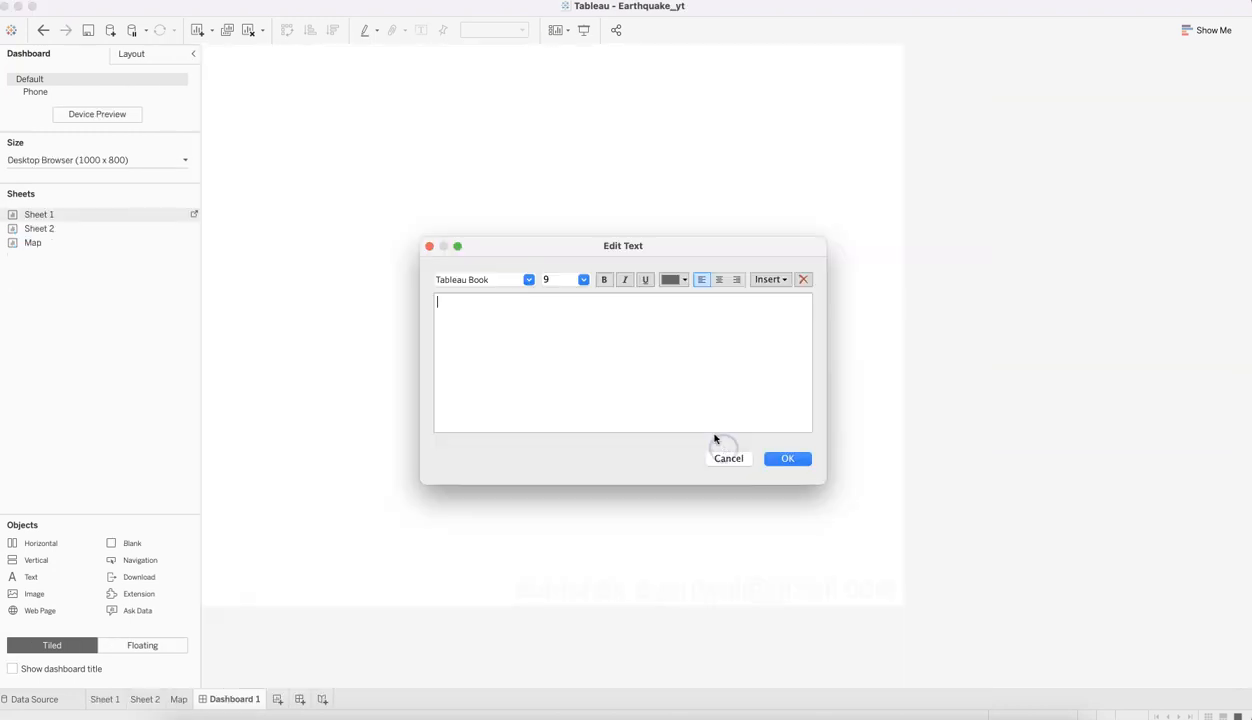
left_click(671, 380)
key("super+v")
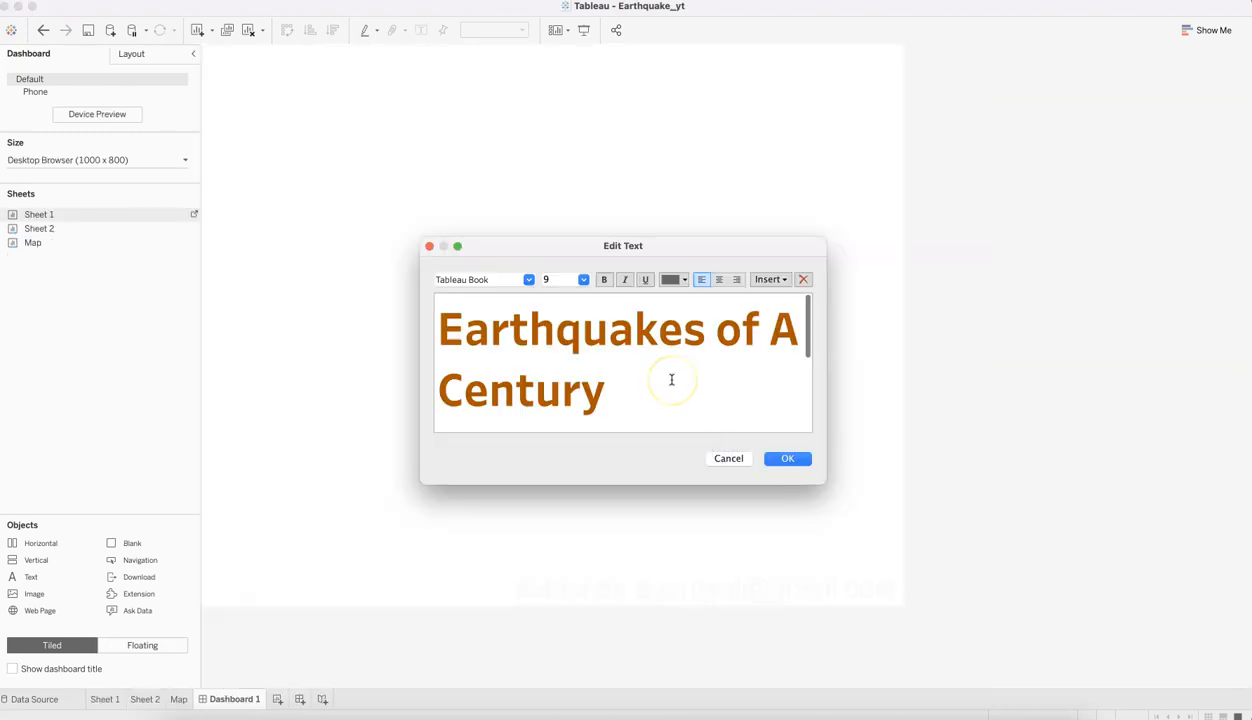
left_click(775, 467)
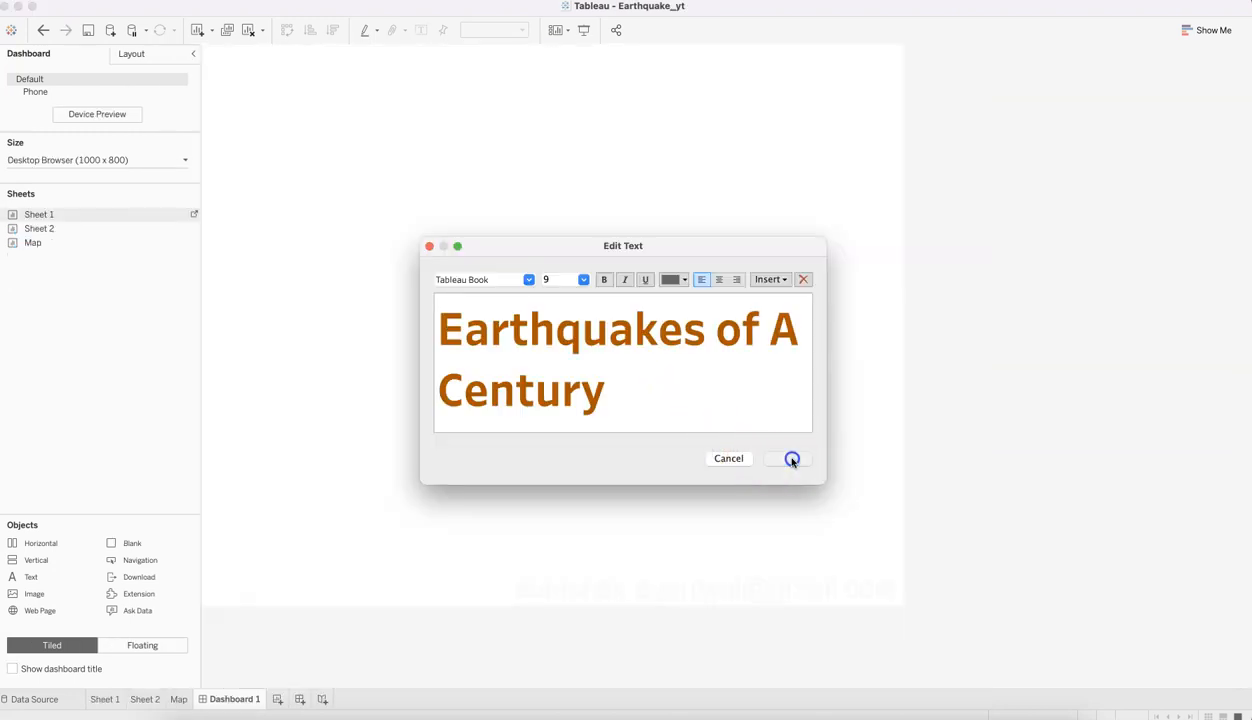
left_click(587, 118)
double_click(587, 118)
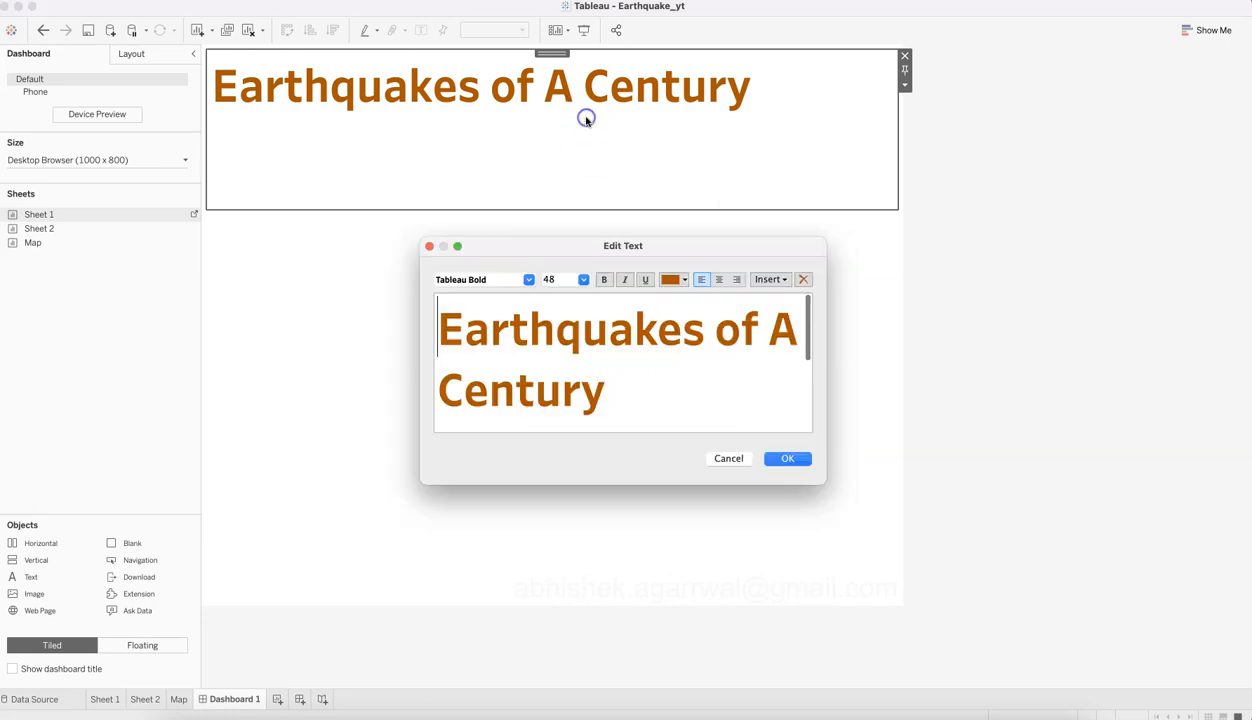
key("Escape")
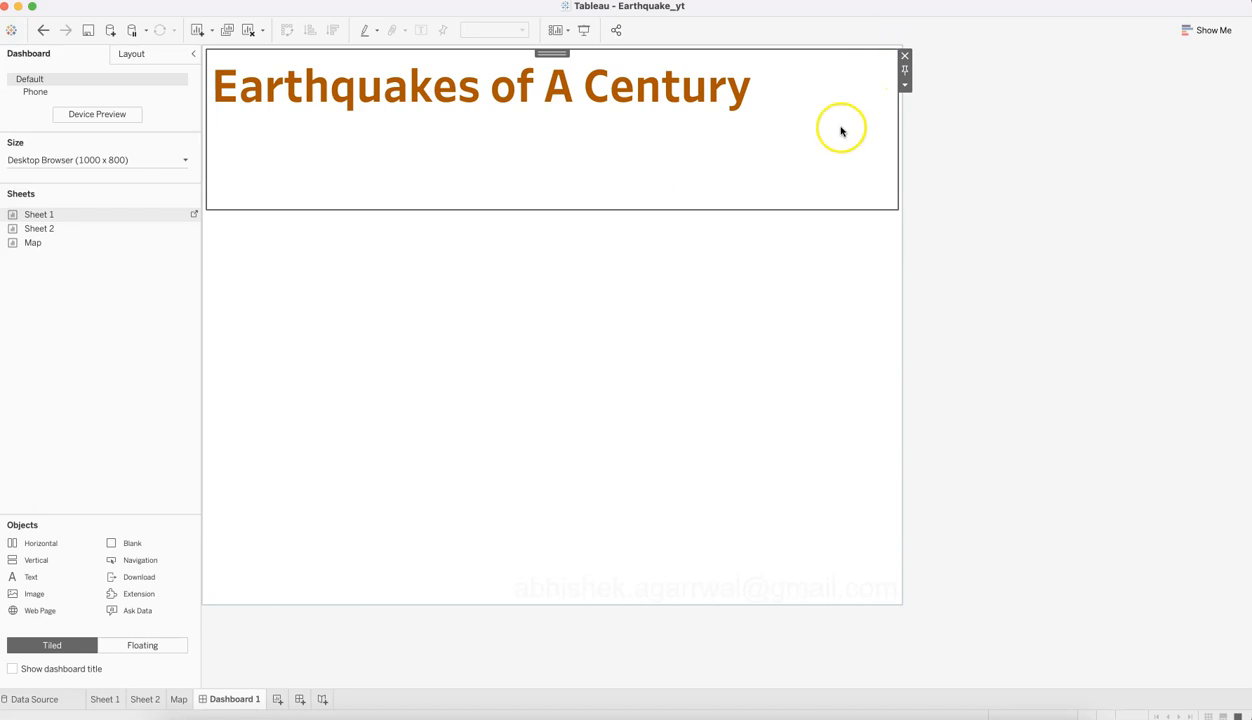
Step: Centre-align the "Earthquakes of A Century" title text in Dashboard 1's text object
double_click(599, 152)
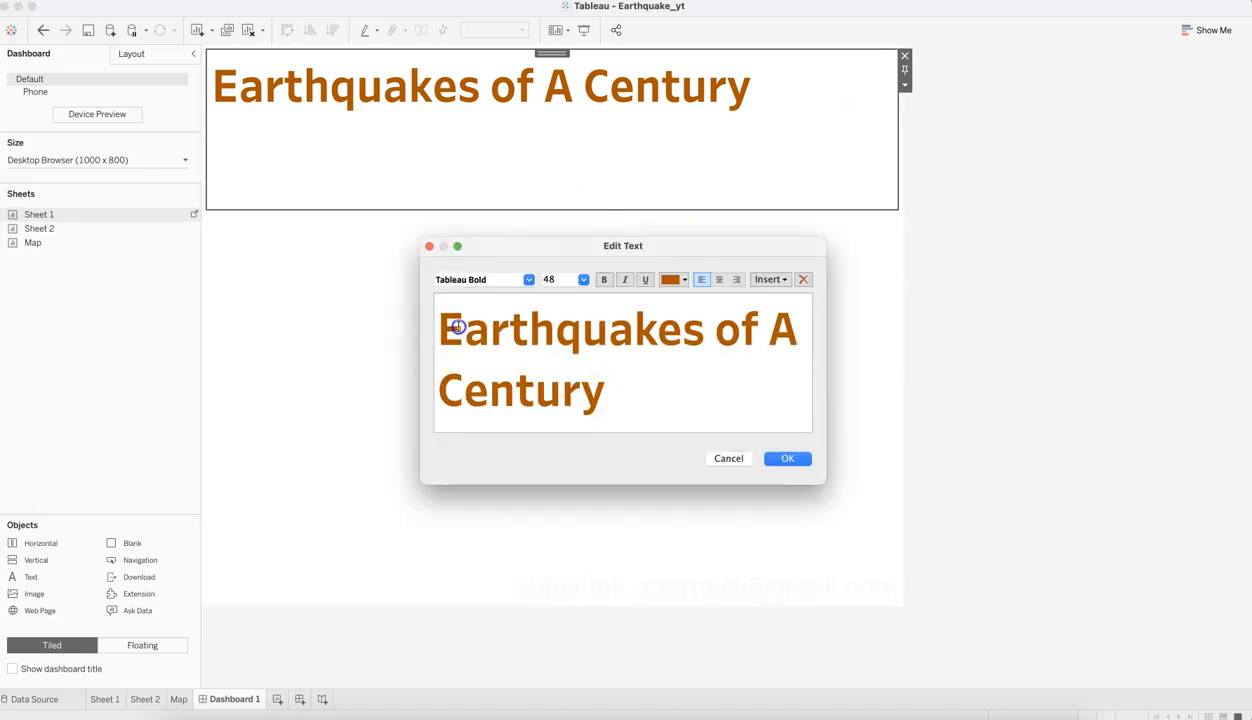
left_click_drag(455, 330, 596, 371)
left_click(719, 279)
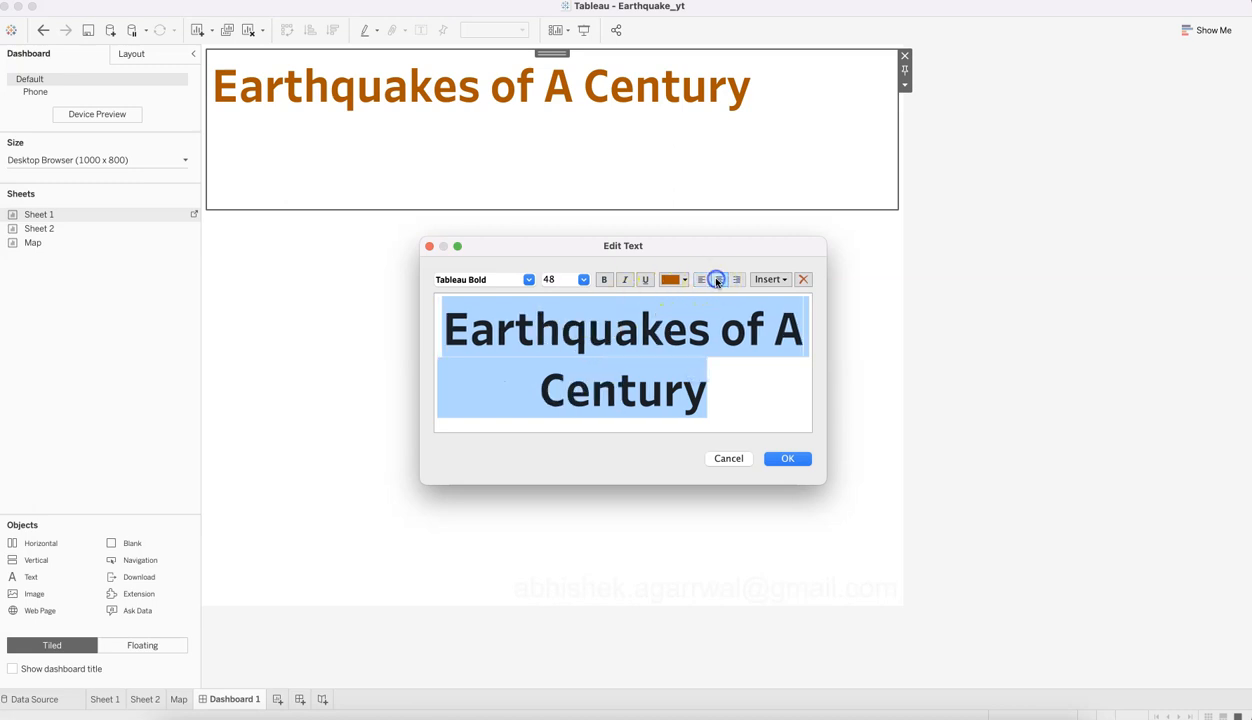
left_click(789, 458)
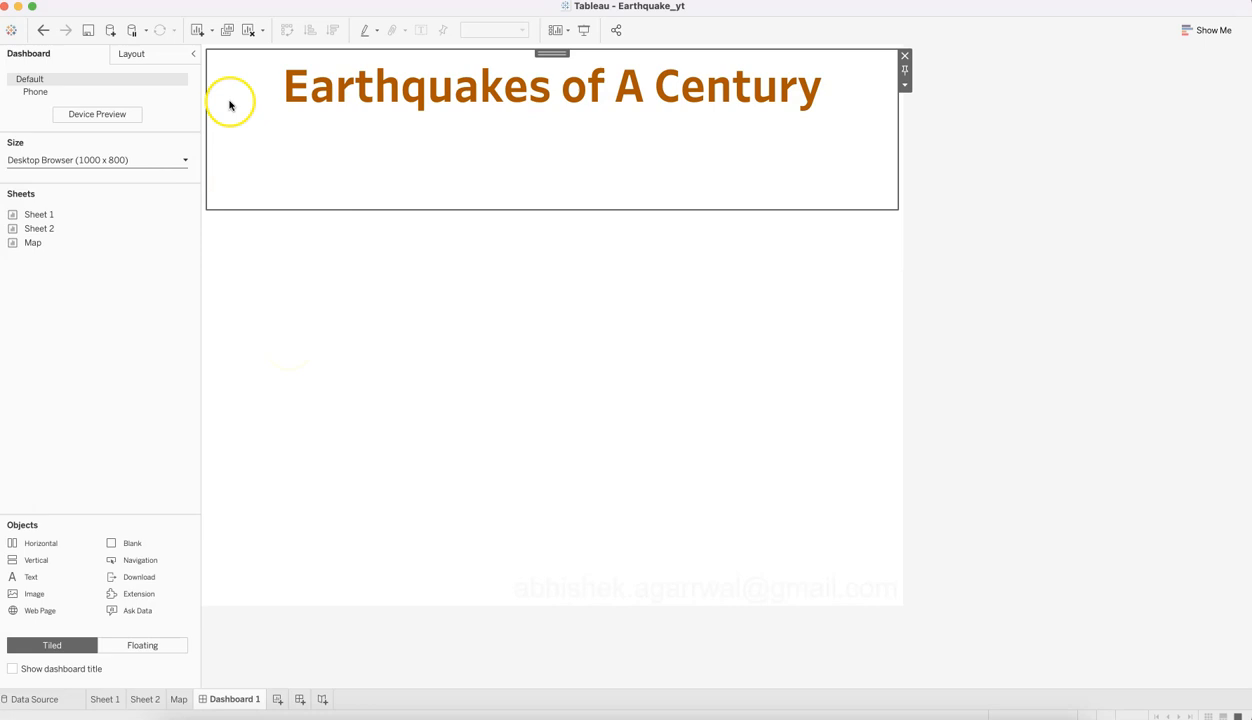
Step: Give Dashboard 1's outermost tiled container a near-black background at 100% opacity
left_click(204, 50)
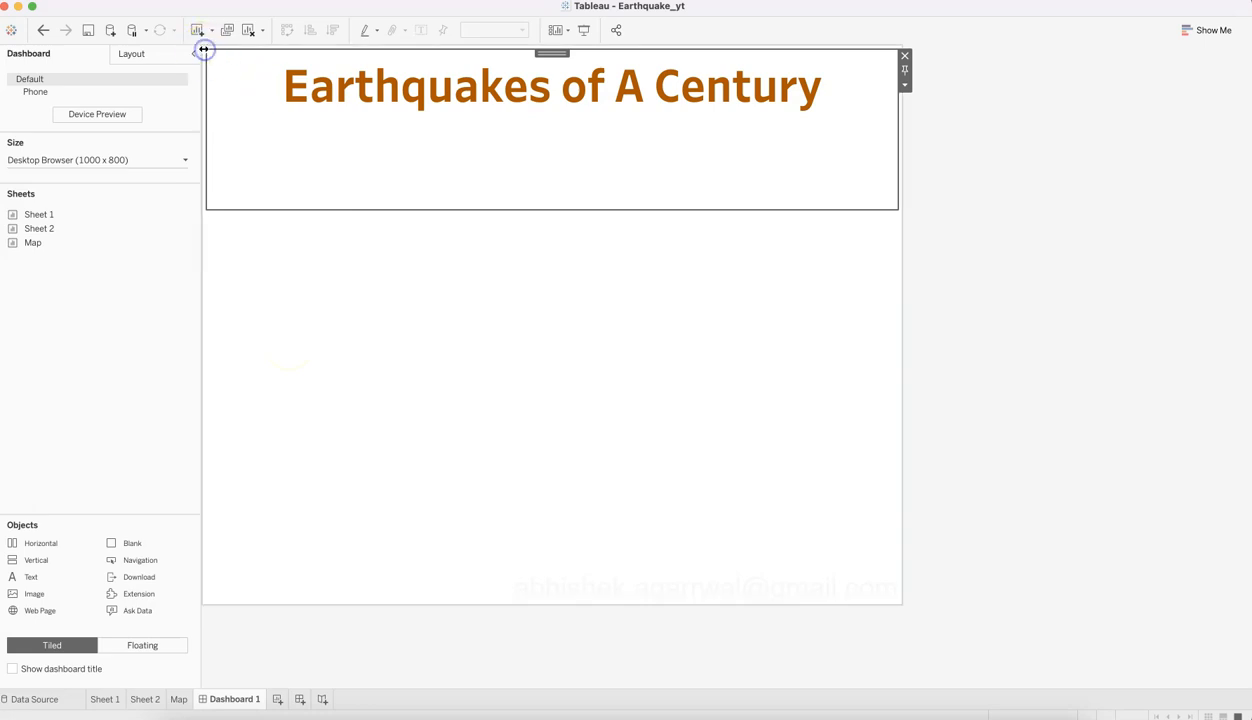
left_click(208, 50)
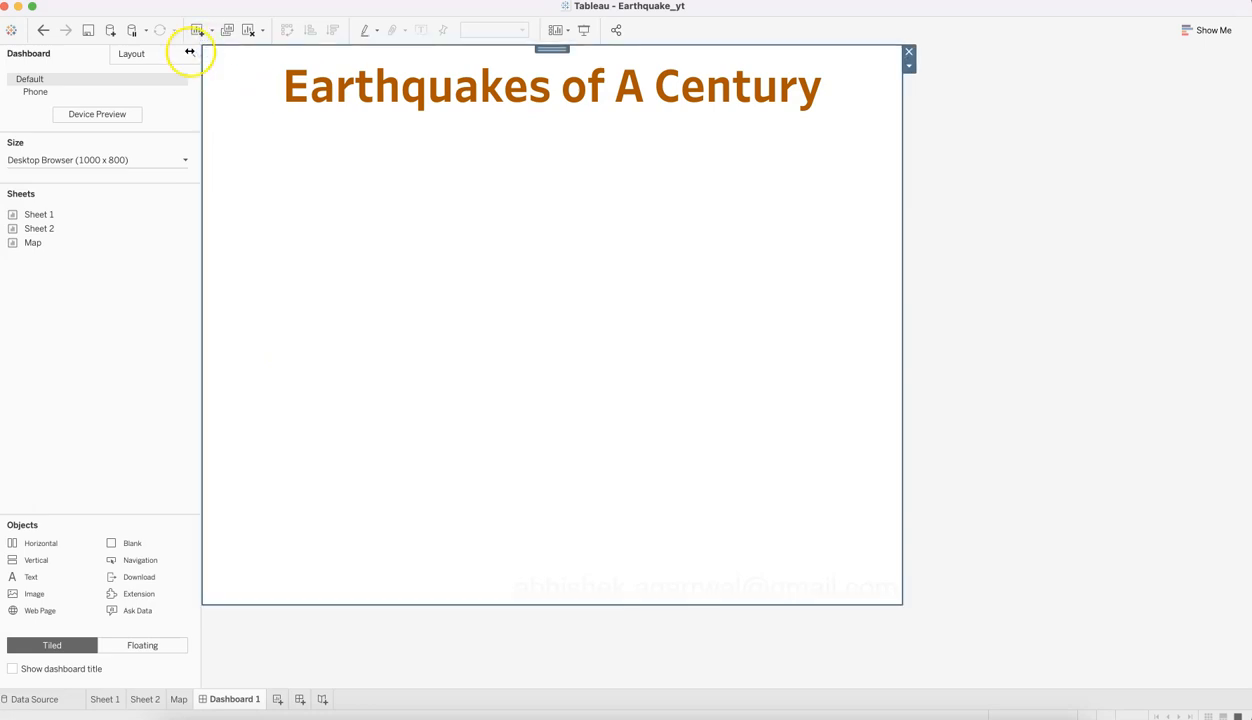
left_click(166, 54)
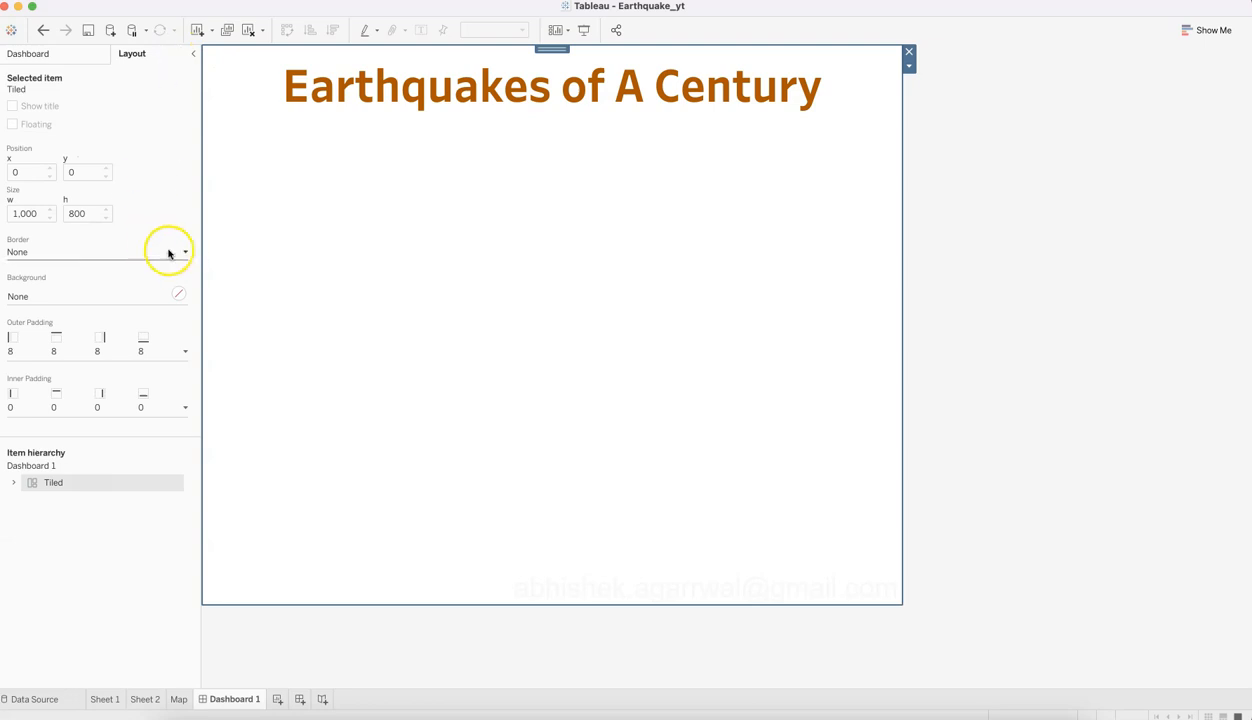
left_click(179, 294)
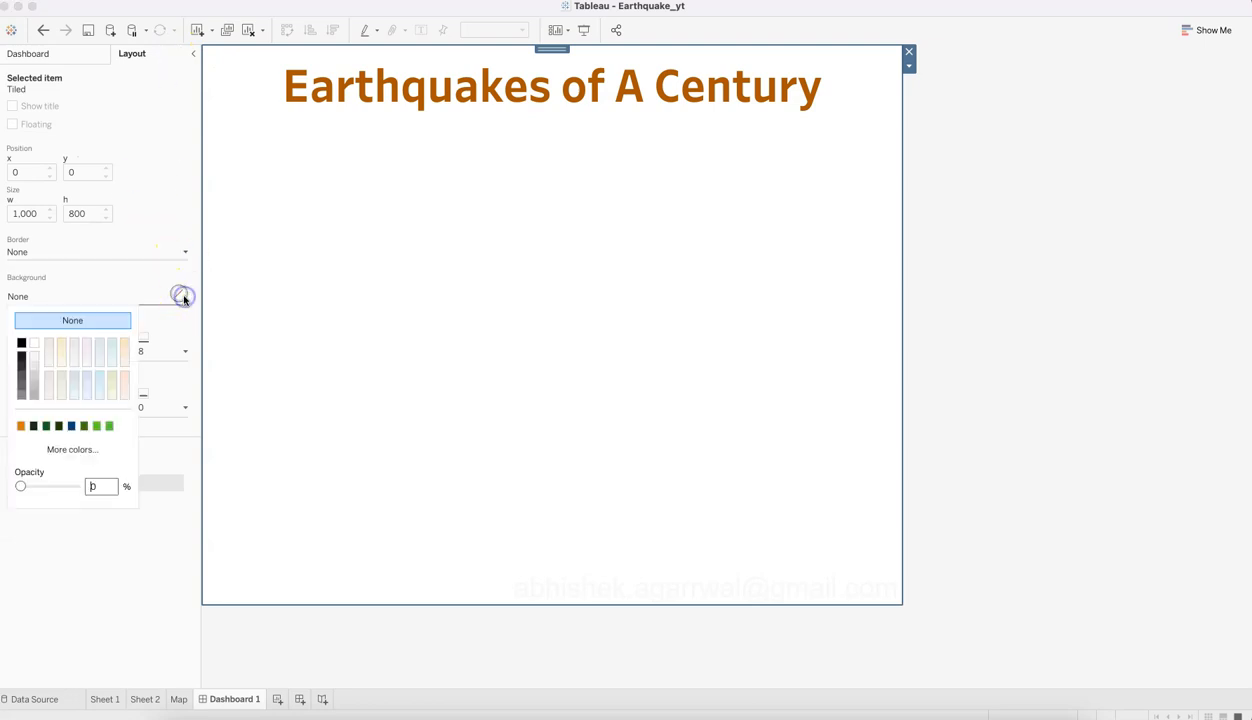
left_click(22, 356)
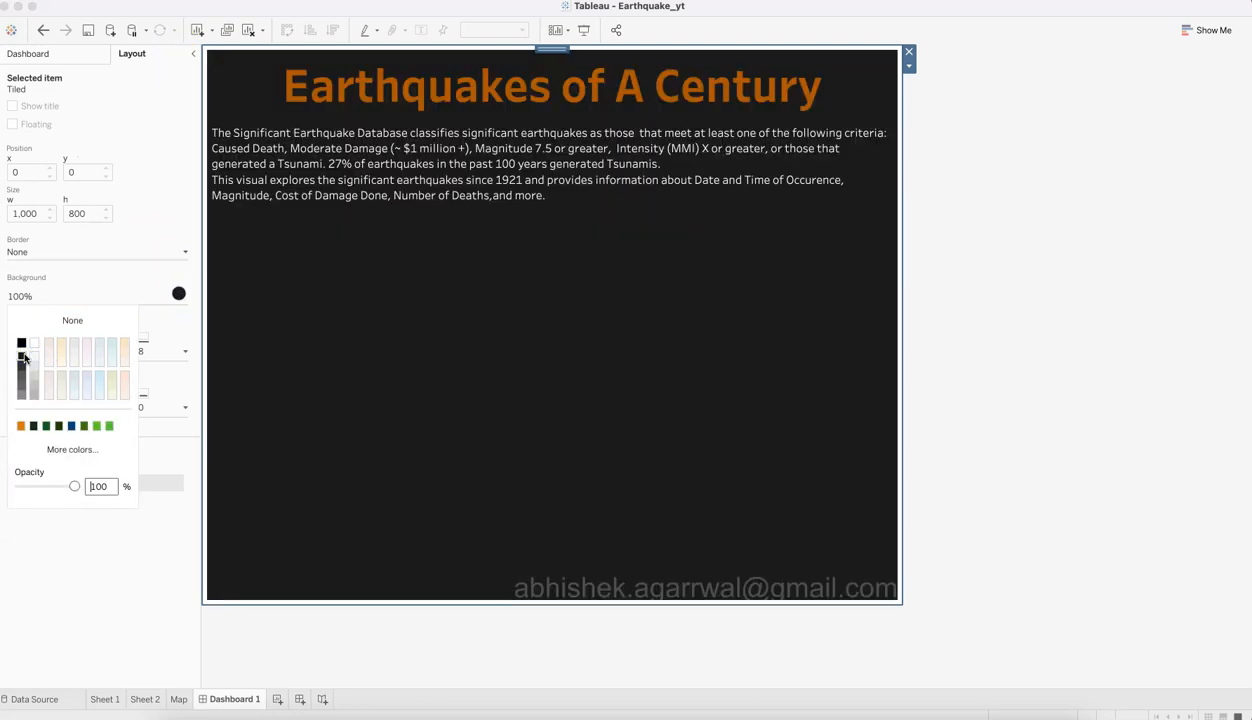
left_click(24, 357)
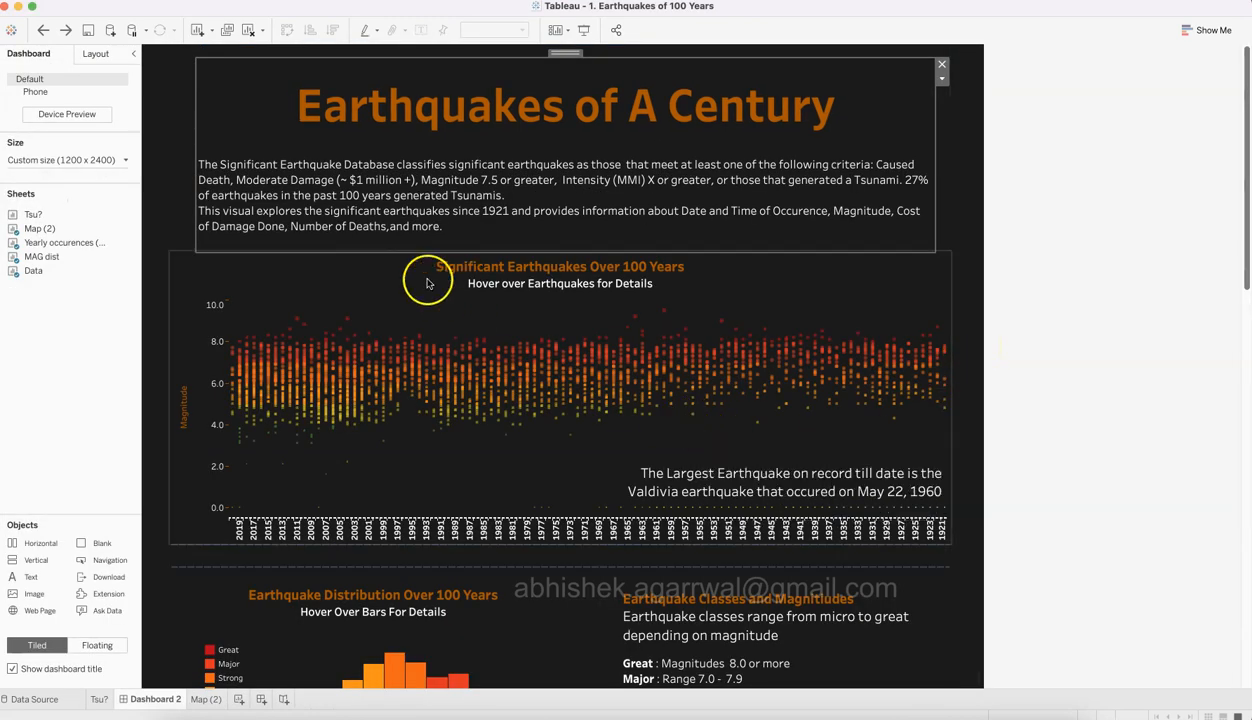
Step: Examine how the title block and its side containers are laid out on Dashboard 2 in the reference workbook
left_click(161, 196)
left_click(202, 195)
left_click(159, 214)
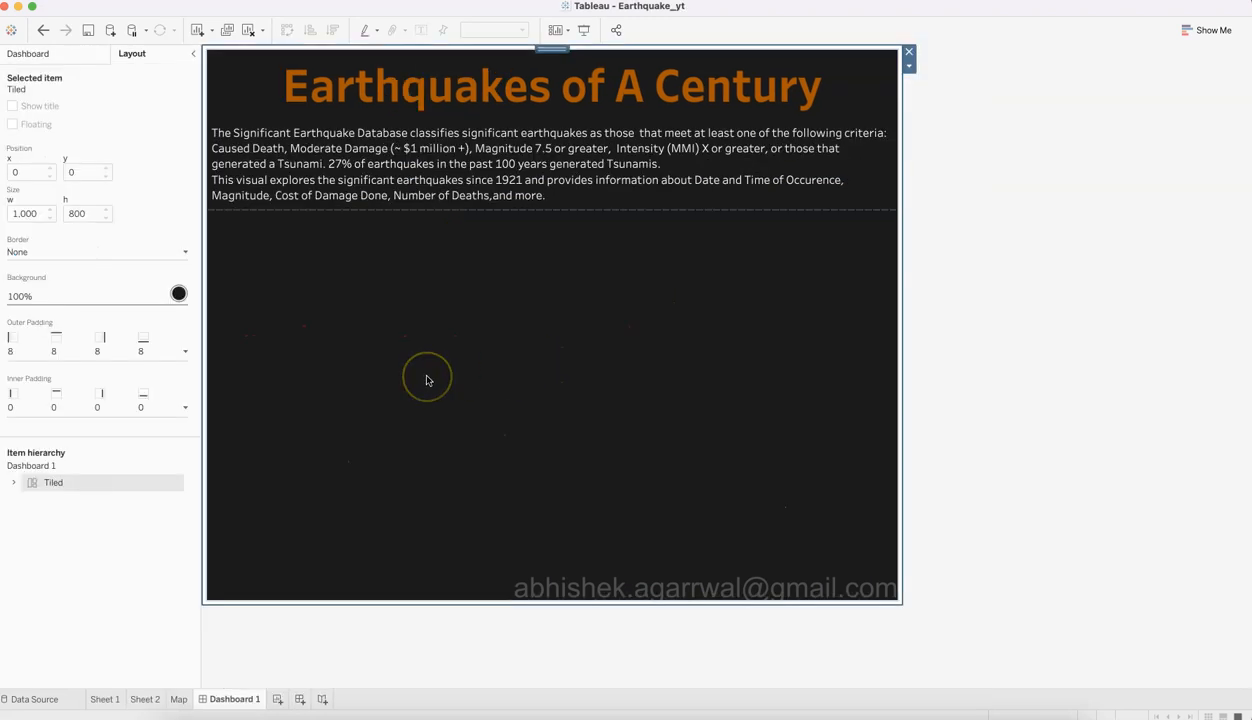
mouse_move(335, 232)
left_mouse_down()
mouse_move(433, 220)
mouse_move(437, 253)
mouse_move(603, 192)
left_mouse_up()
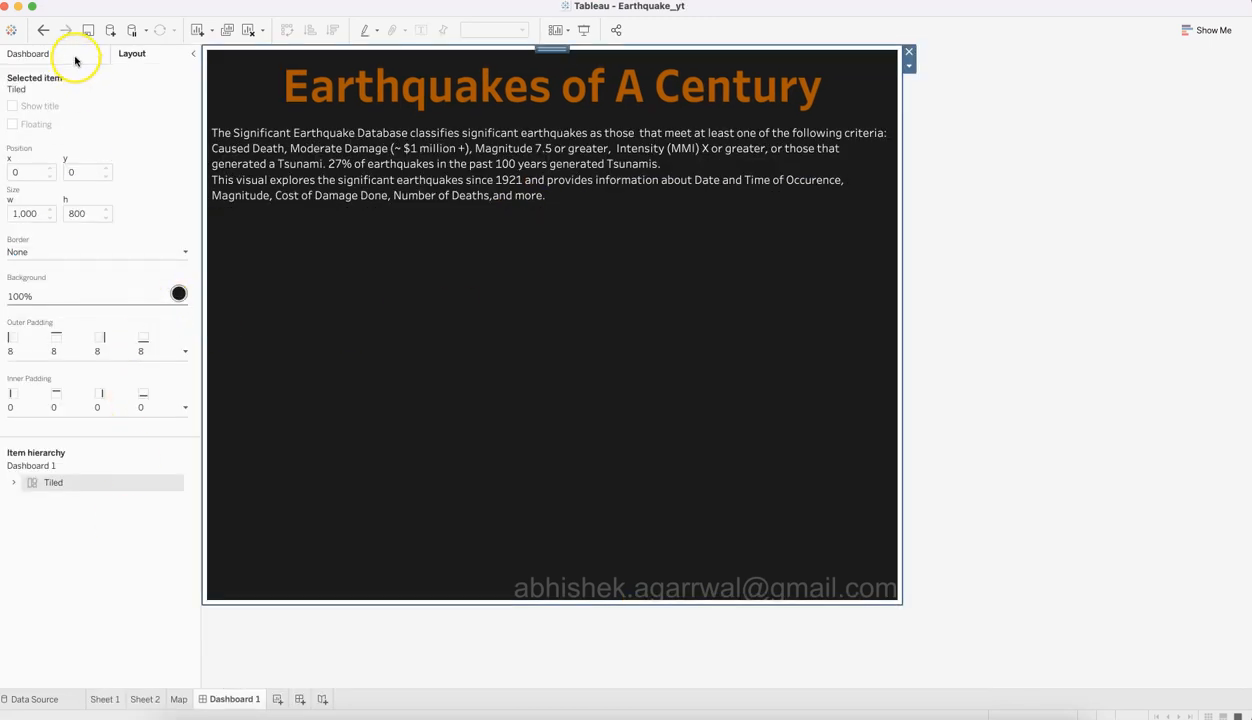
Step: Place Sheet 1 on Dashboard 1 directly beneath the title and description text
left_click(75, 55)
double_click(38, 215)
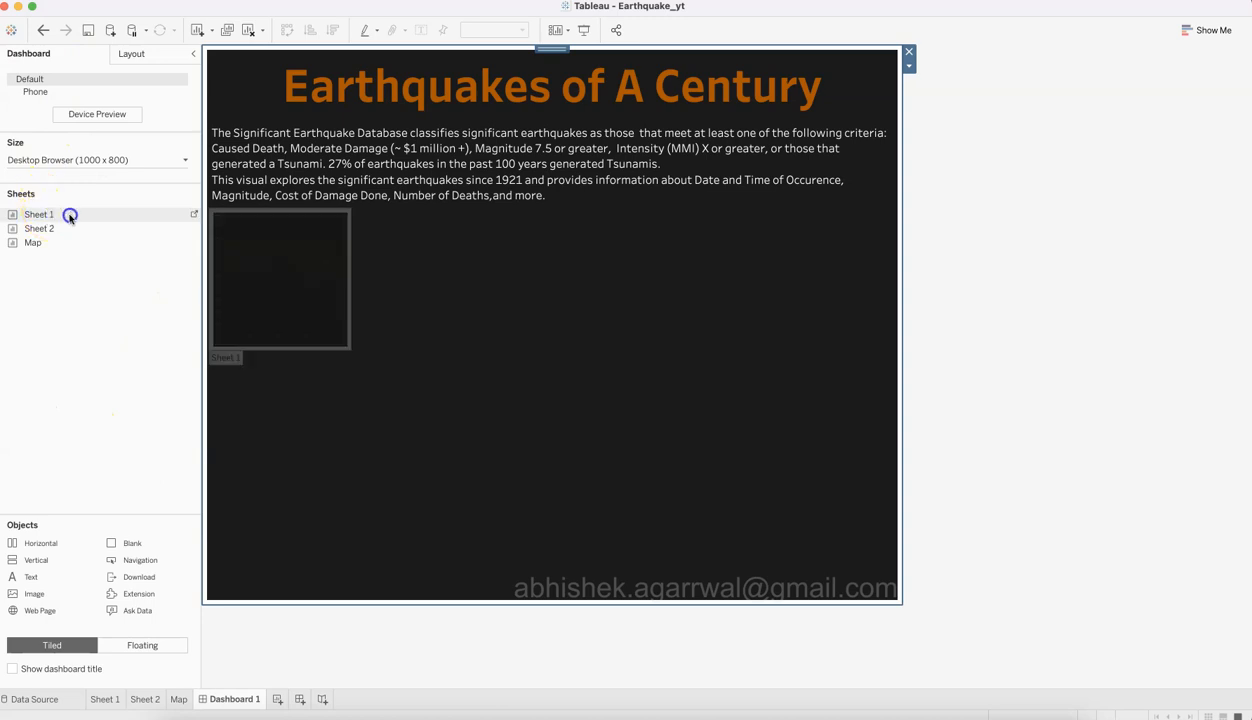
left_click_drag(70, 215, 418, 413)
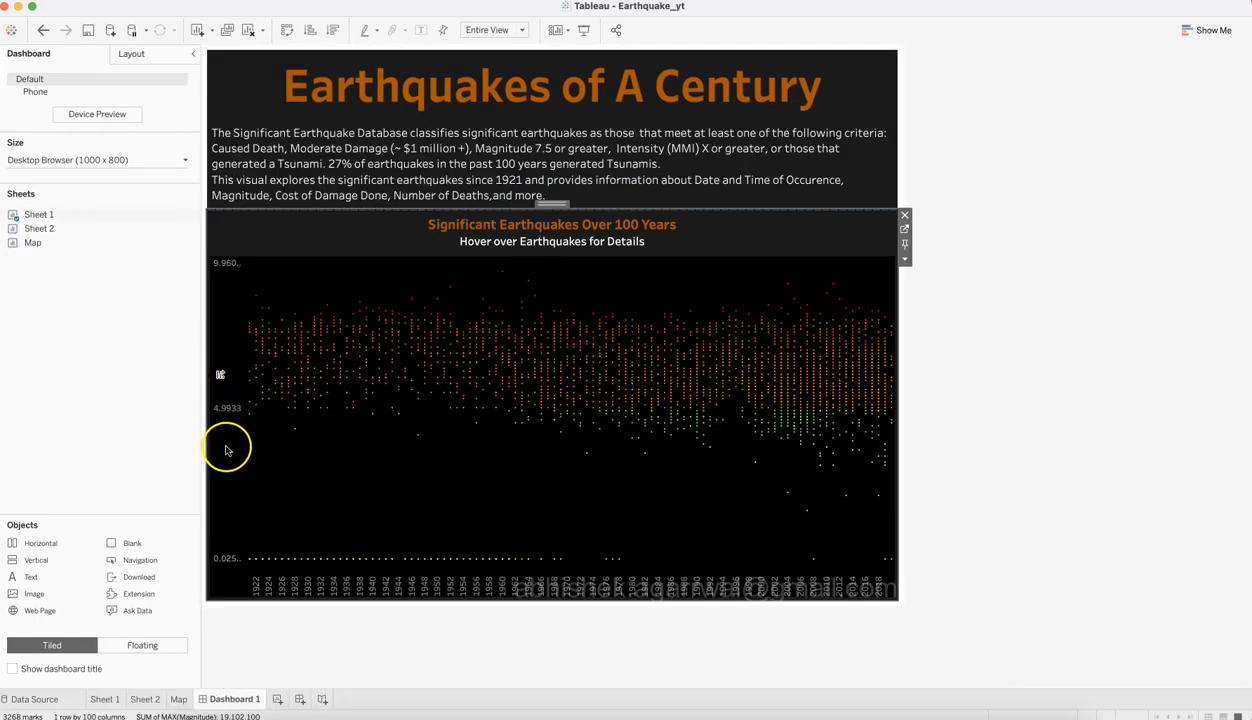
Step: Switch the major tick marks of the Max. Magnitude axis in the Sheet 1 chart to fixed
right_click(226, 449)
left_click(238, 456)
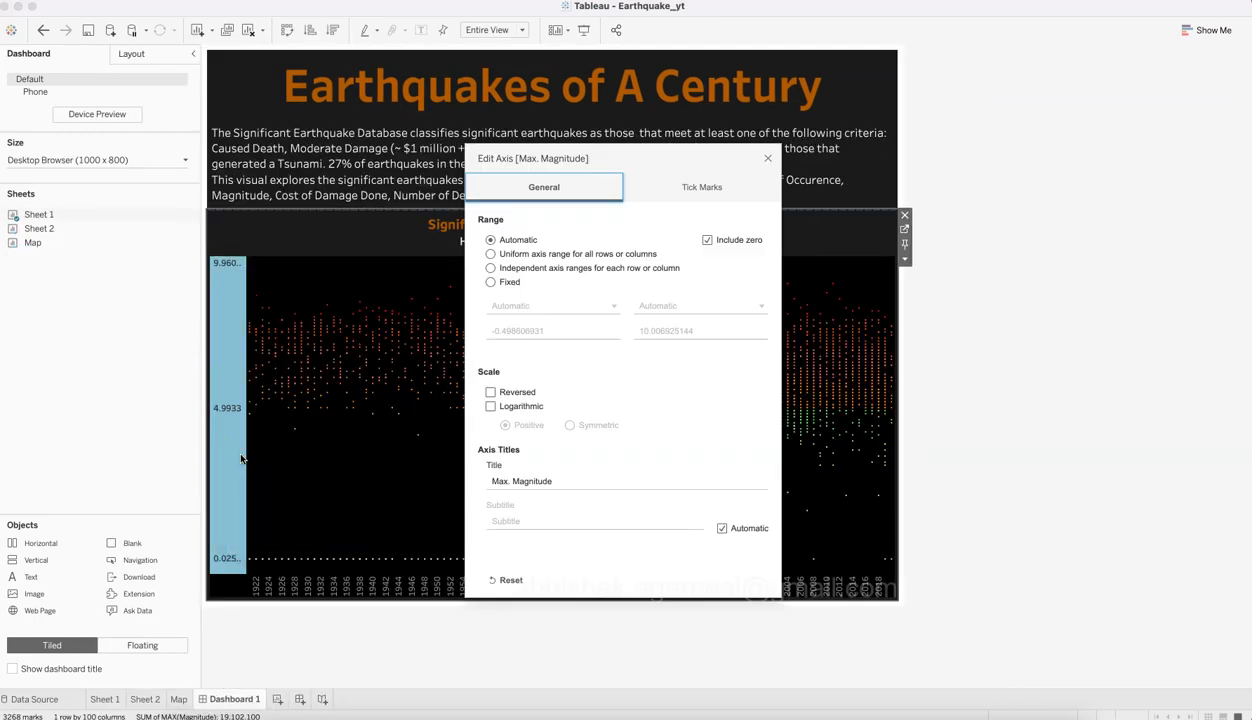
left_click(677, 189)
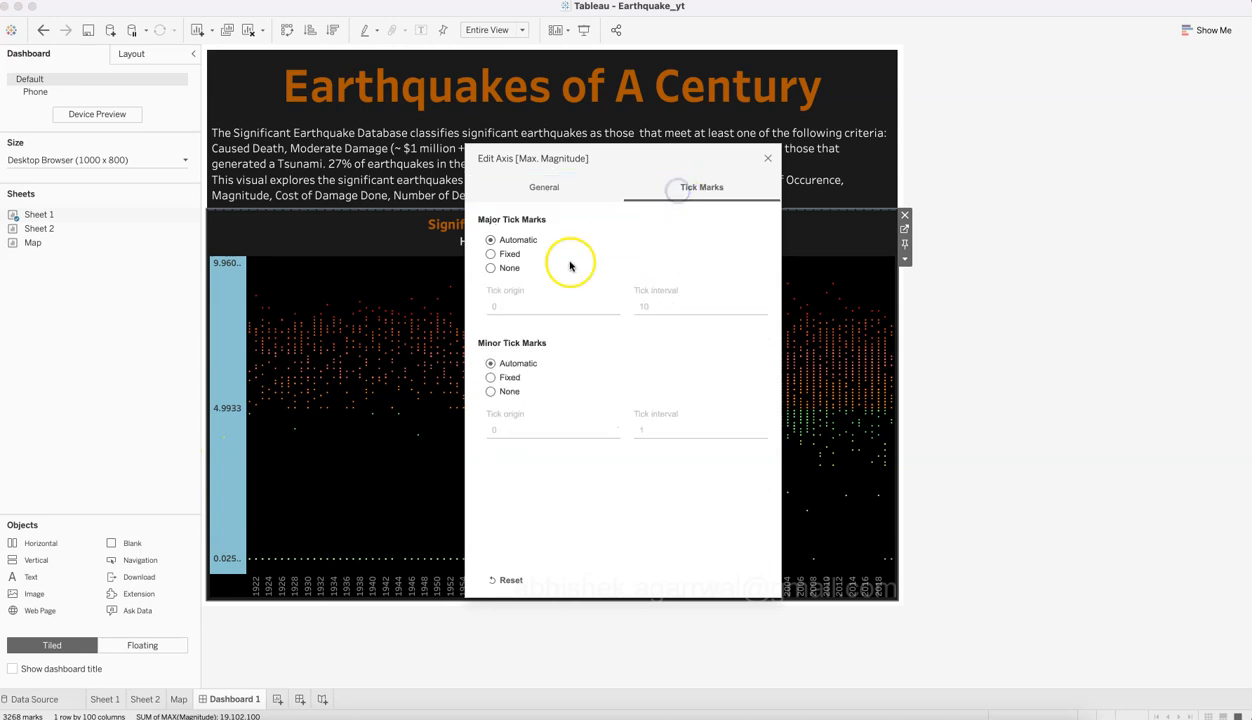
left_click(492, 254)
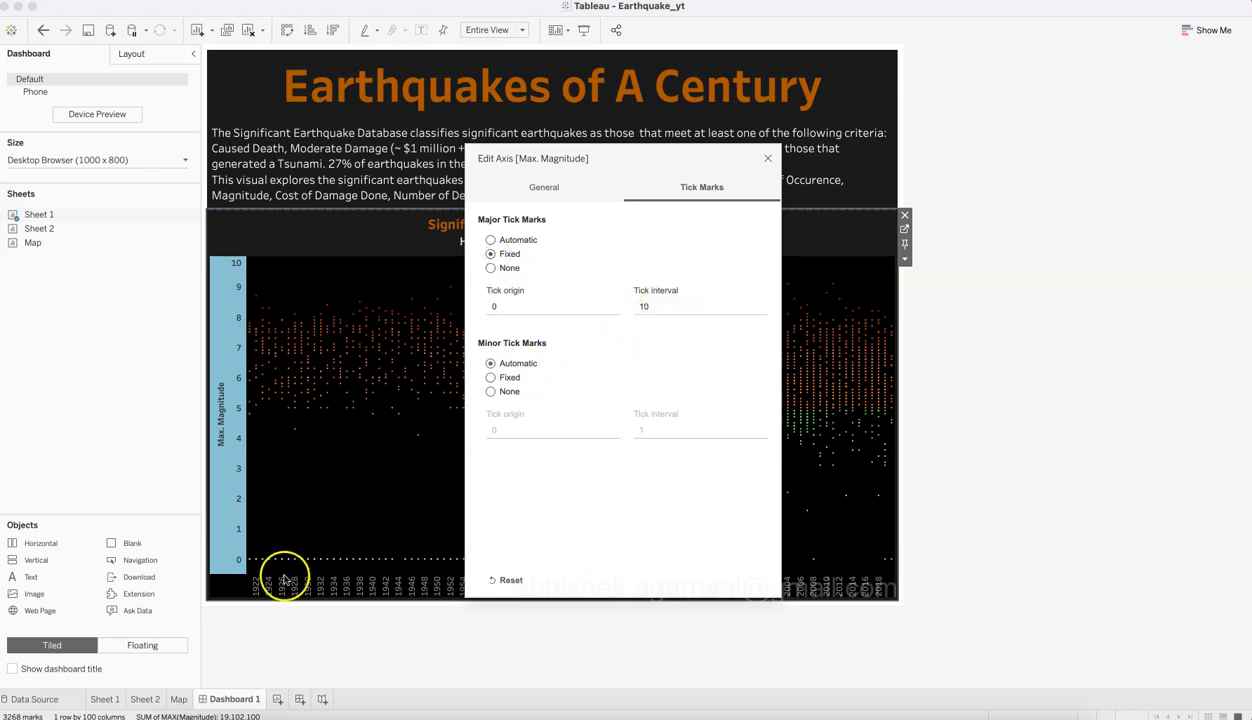
left_click(664, 306)
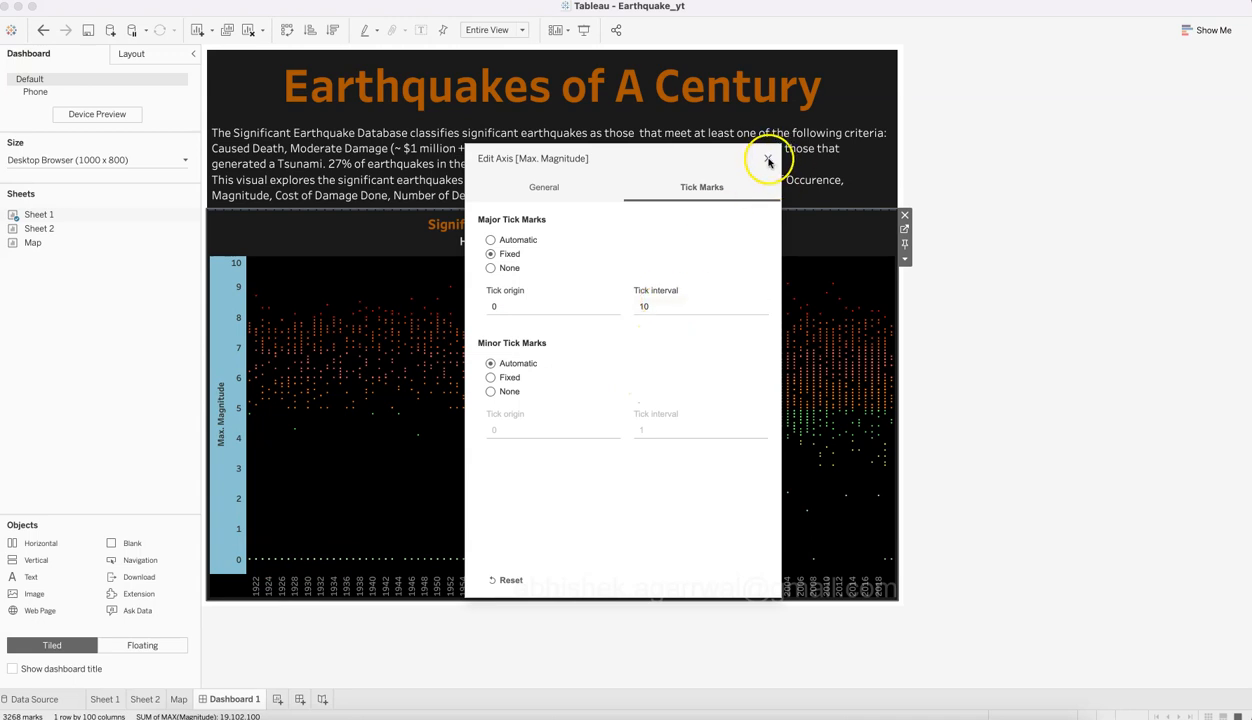
left_click(768, 160)
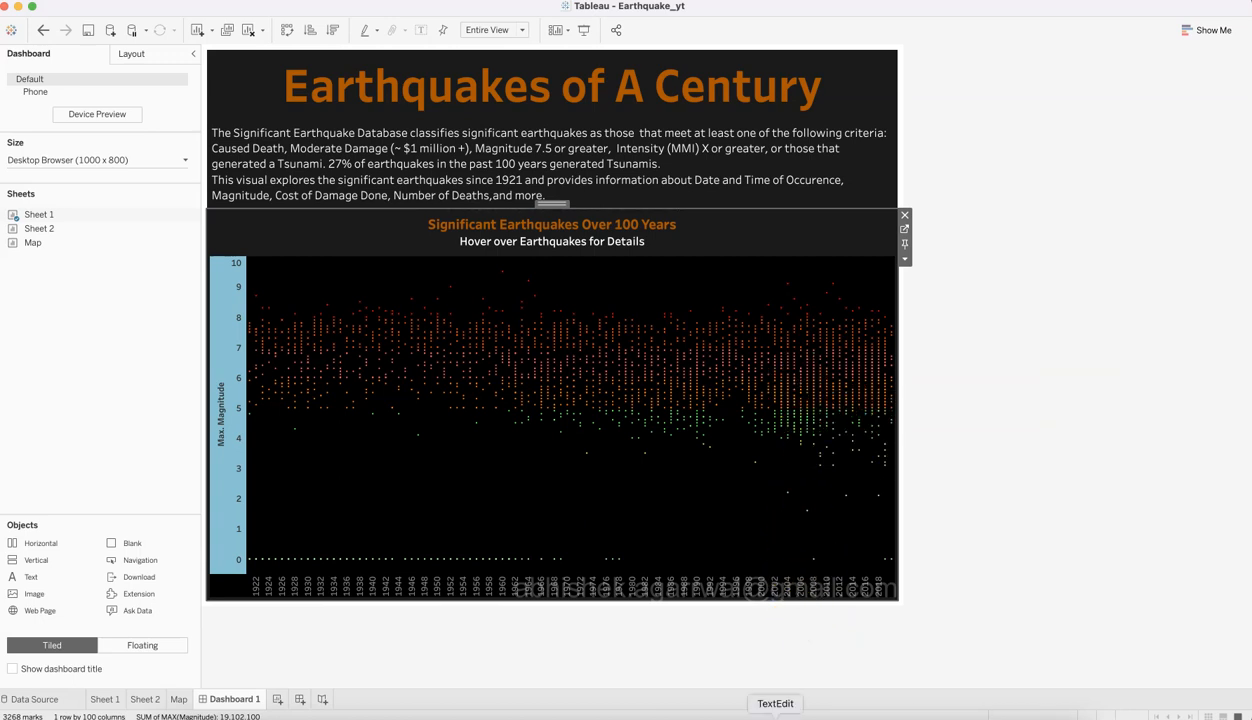
Step: Remove the title from the Max. Magnitude axis of the Sheet 1 chart
left_click(226, 444)
right_click(226, 444)
left_click(245, 447)
left_click(559, 482)
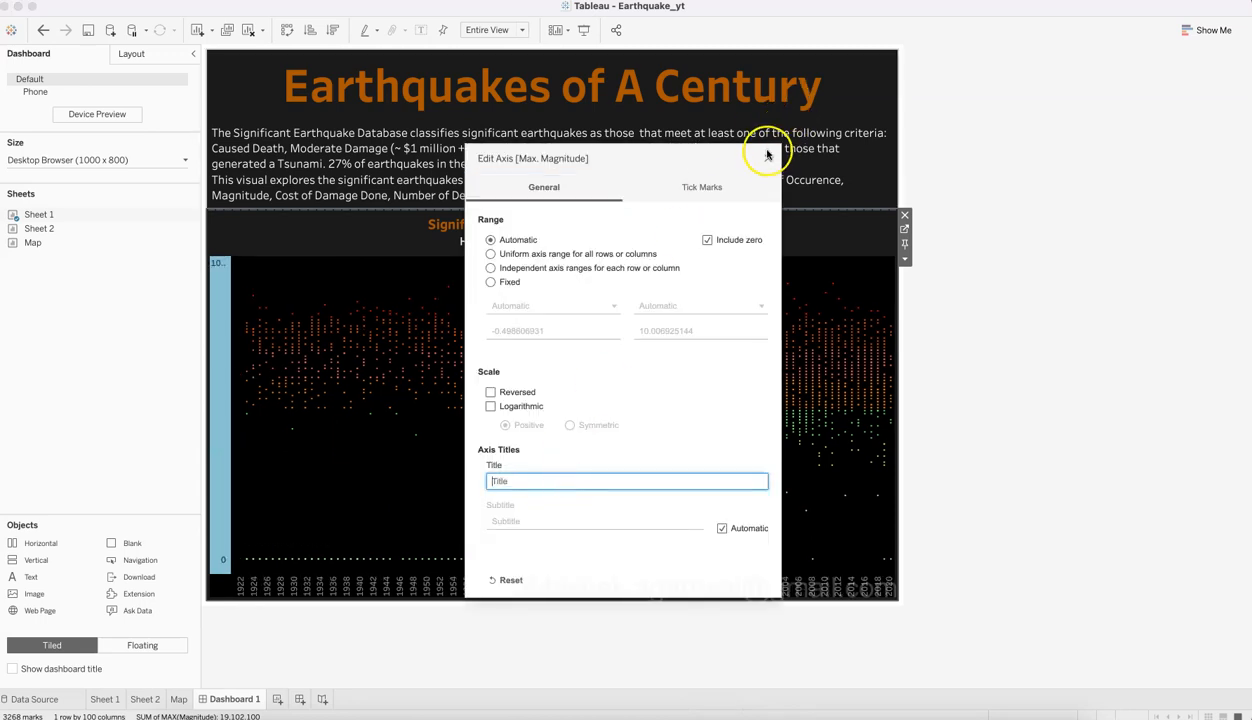
left_click(768, 158)
left_click(1053, 384)
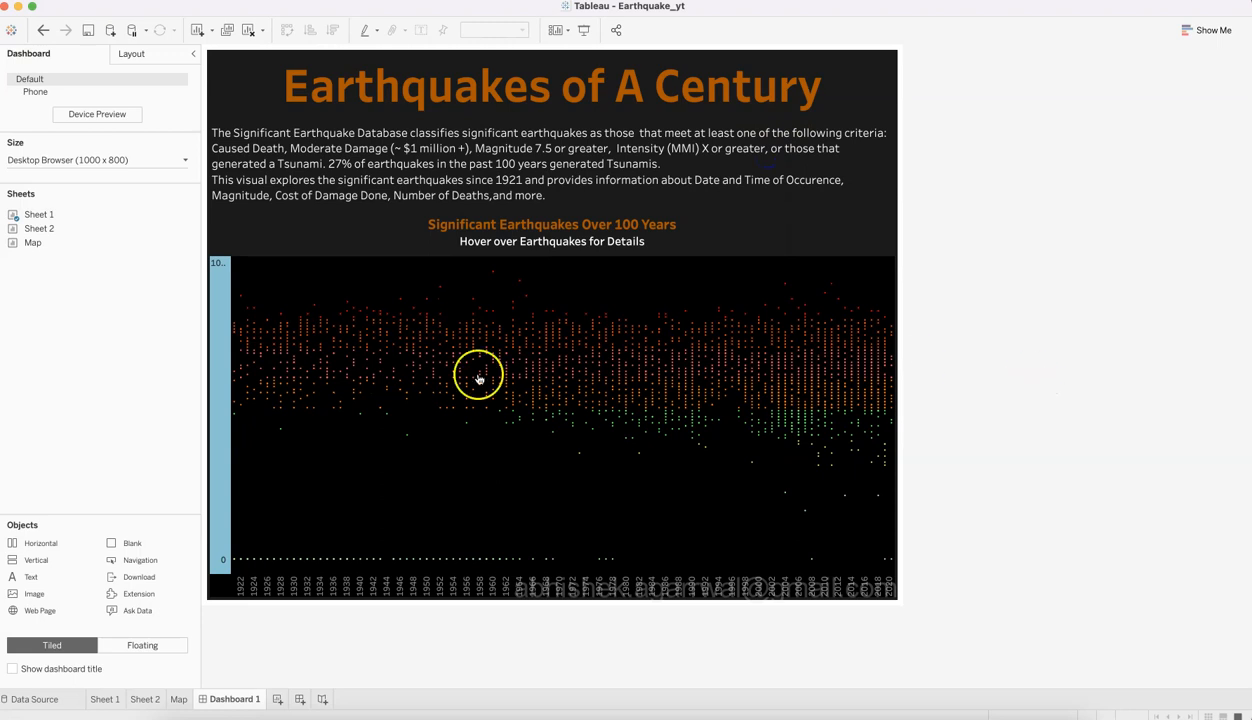
Step: Widen the magnitude axis area slightly and set its major tick interval to 2
left_click(221, 432)
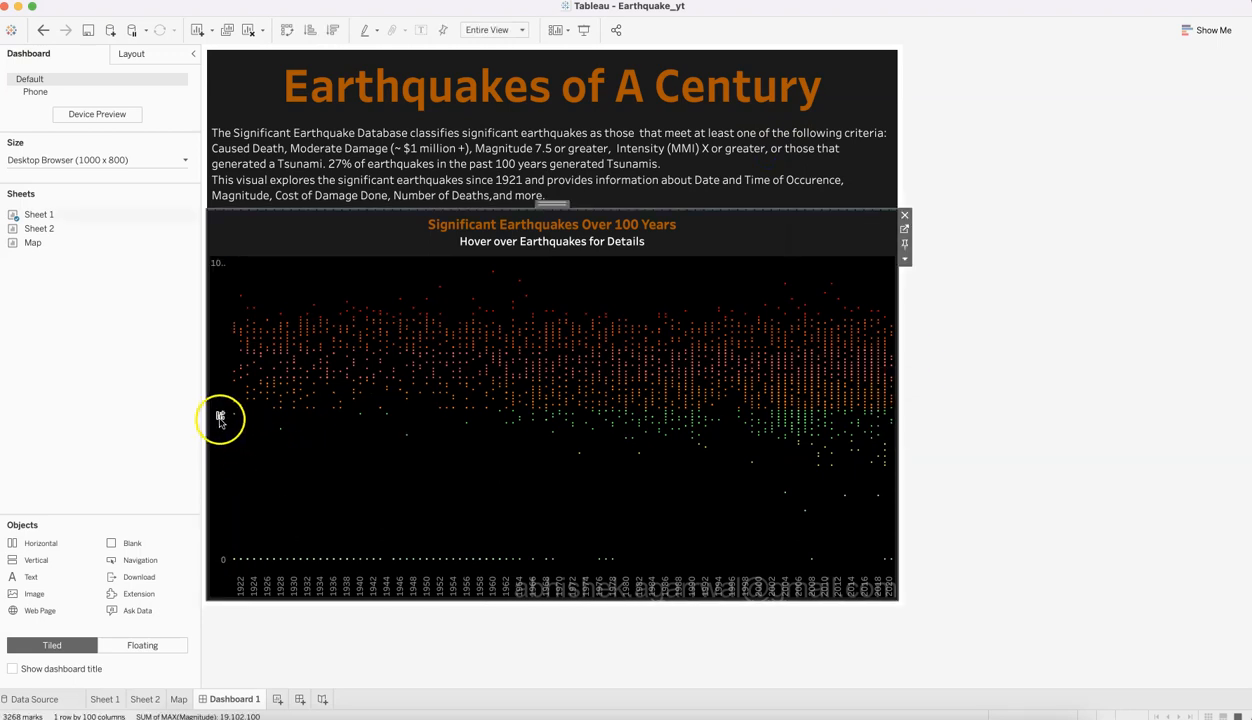
left_click_drag(229, 301, 240, 300)
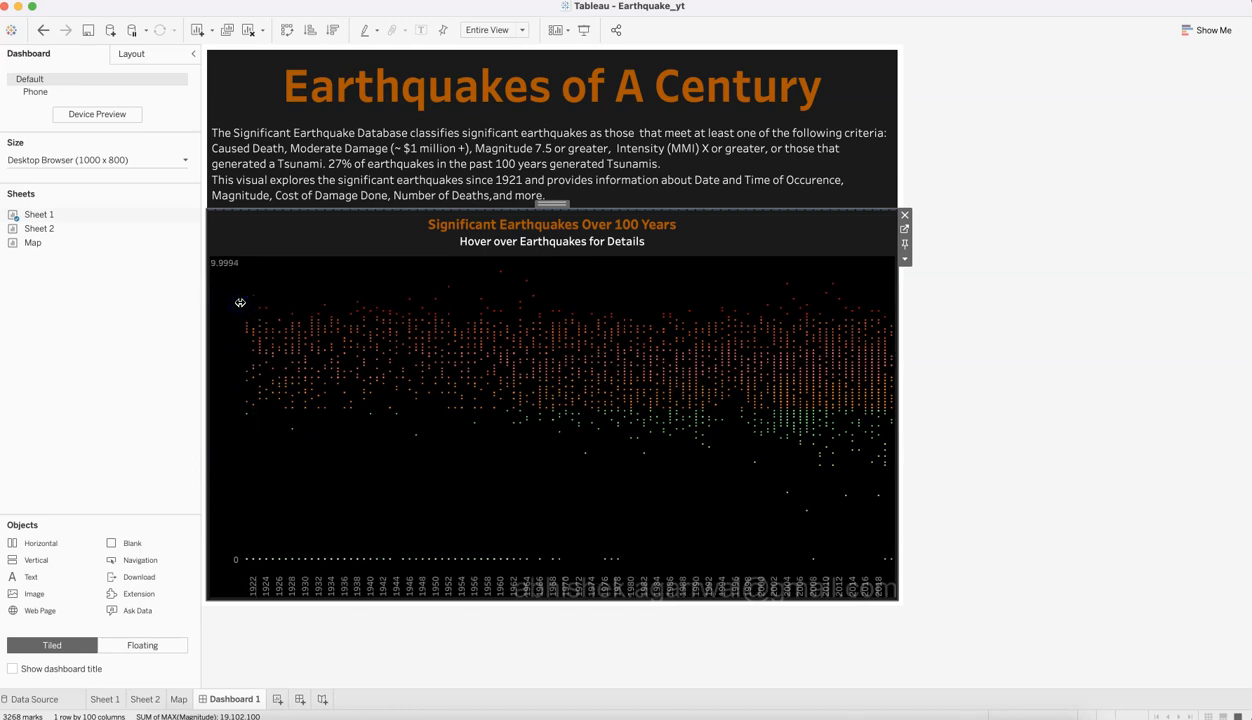
right_click(218, 421)
left_click(226, 424)
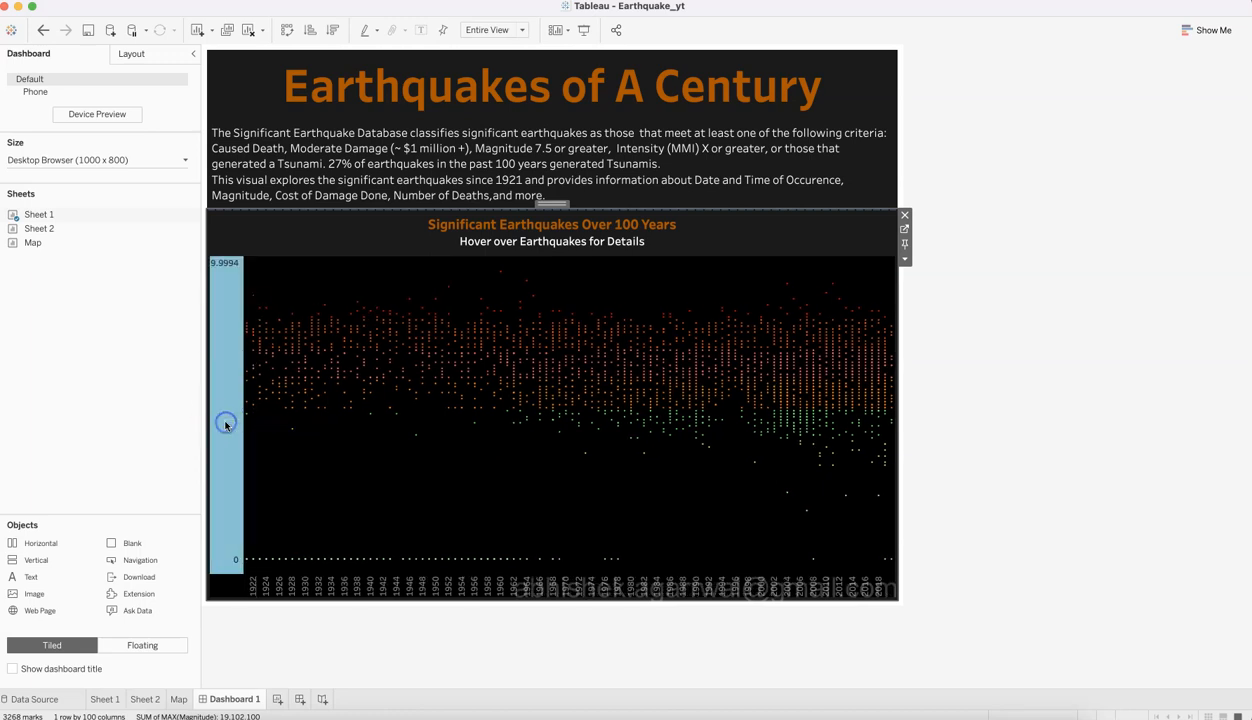
left_click(655, 185)
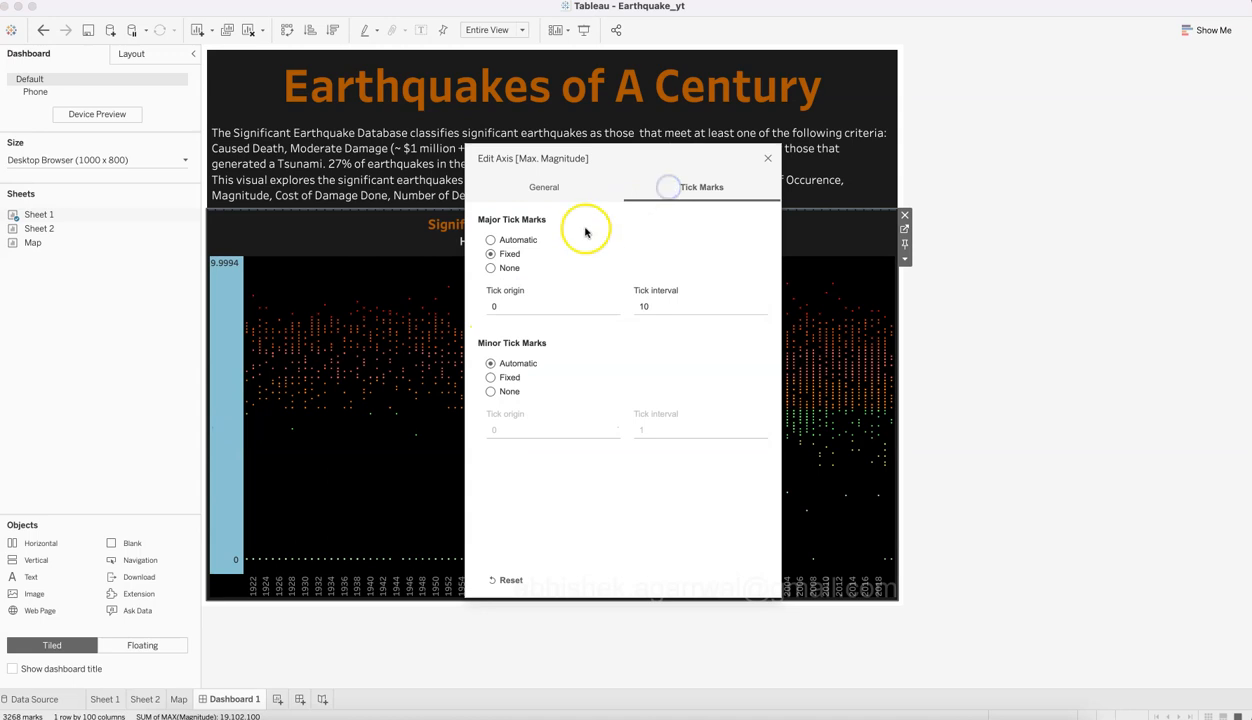
double_click(661, 306)
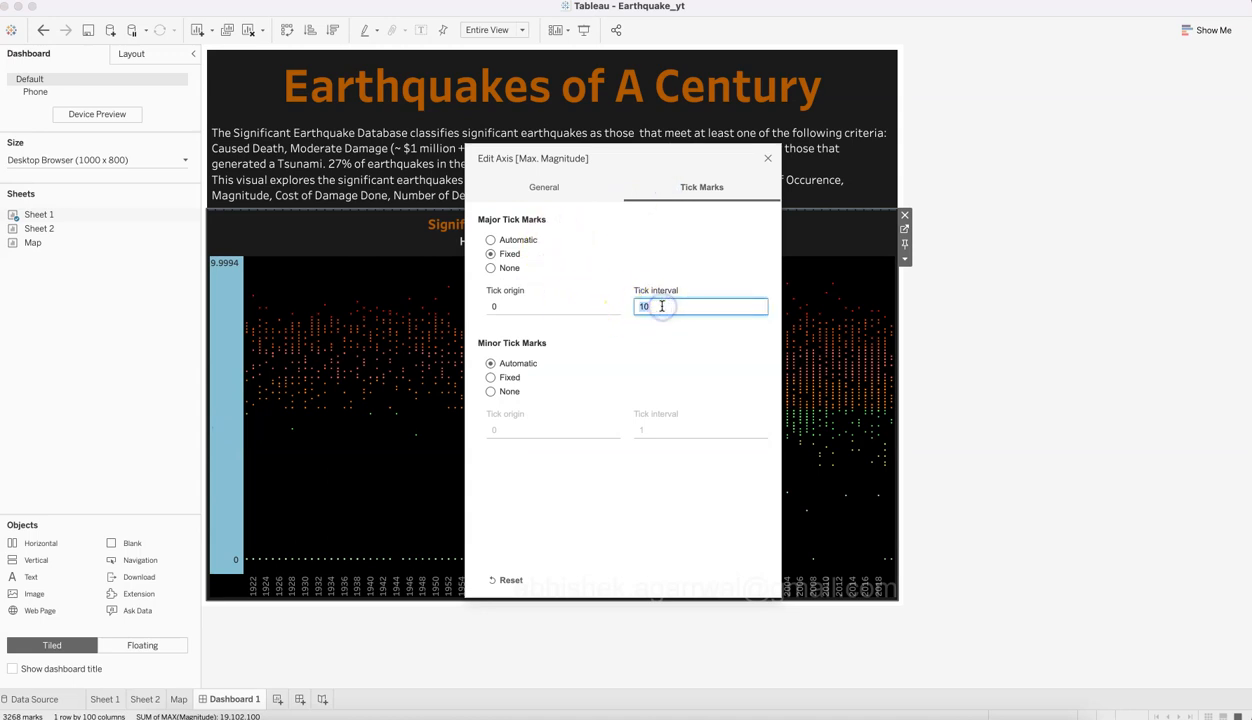
left_click(545, 419)
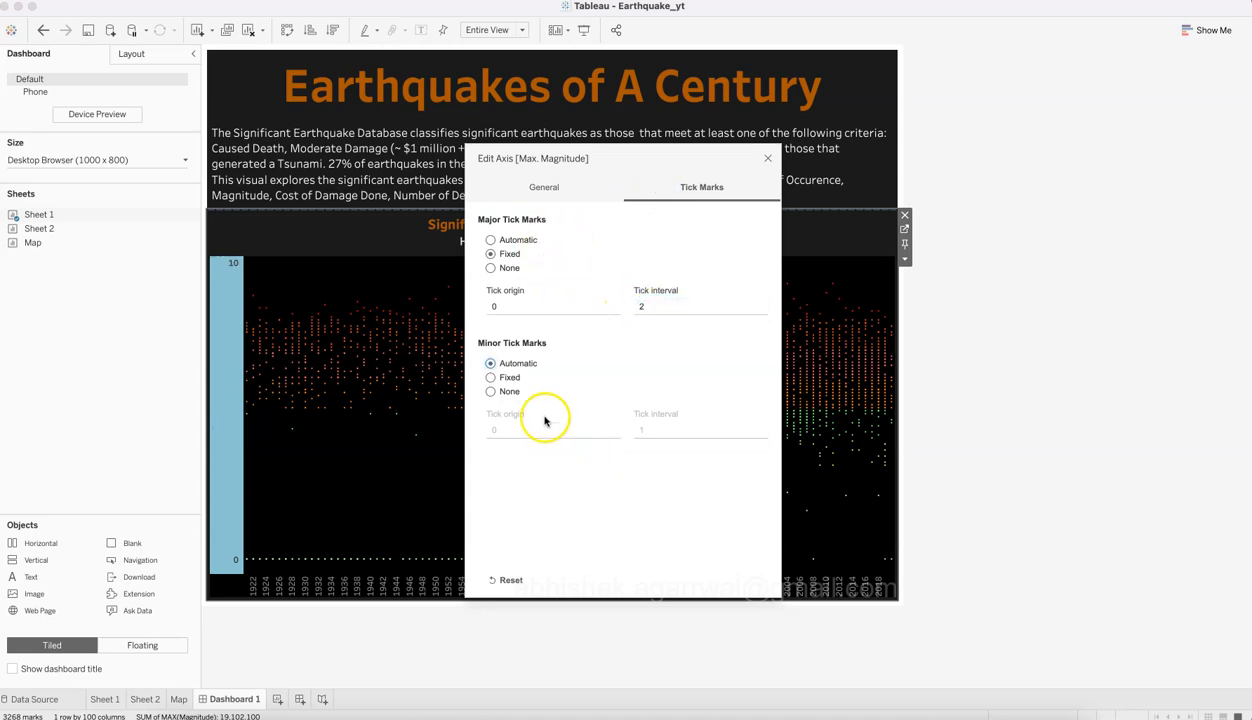
Step: Set the magnitude axis's minor tick marks to fixed with a tick interval of 2
left_click(508, 380)
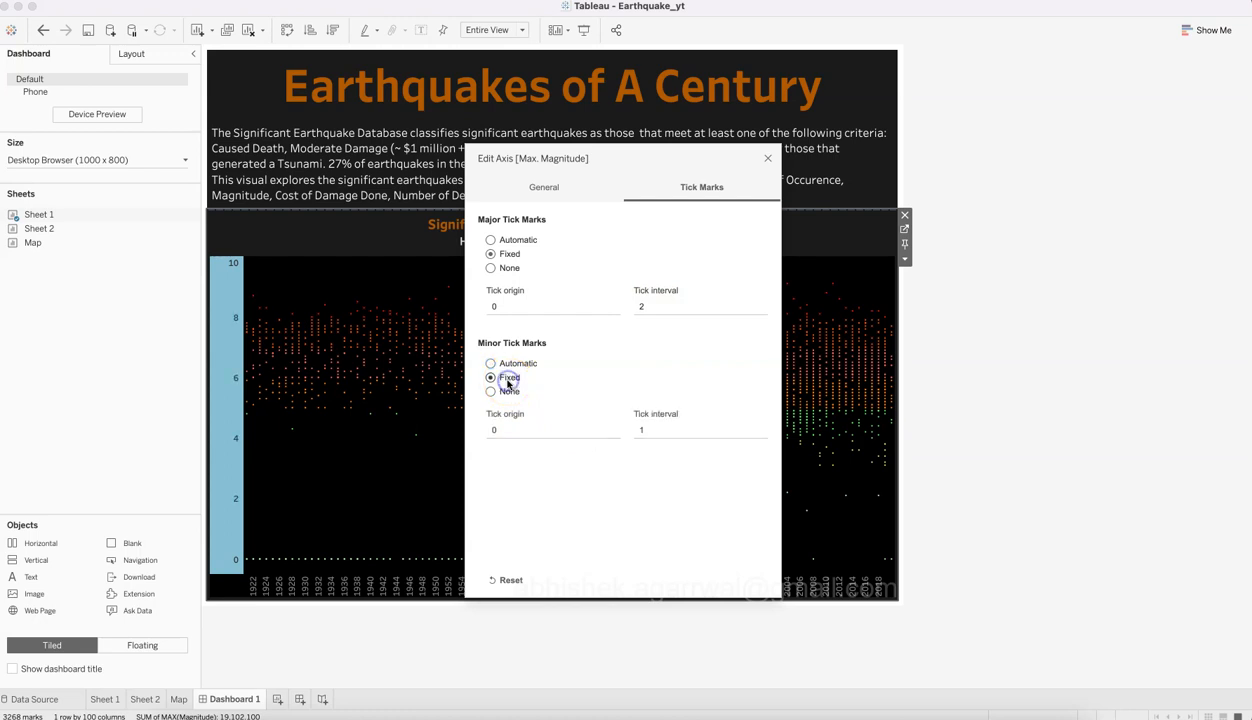
left_click(665, 427)
key("Tab")
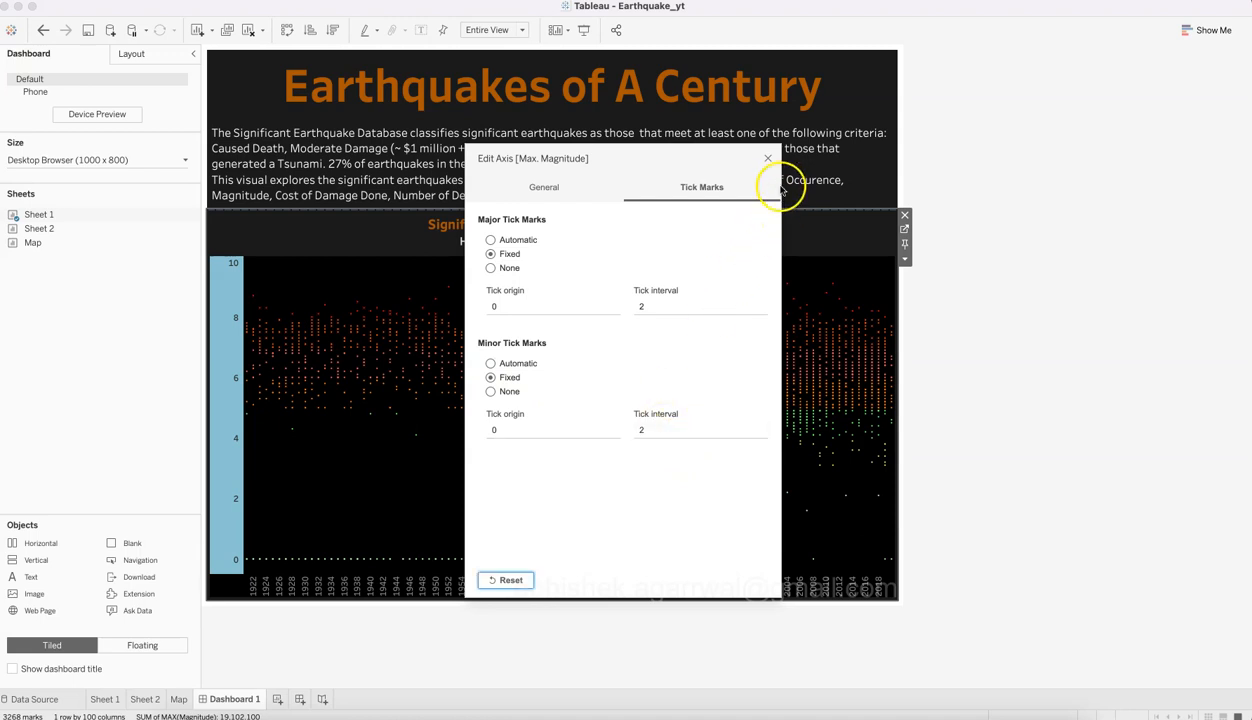
left_click(767, 159)
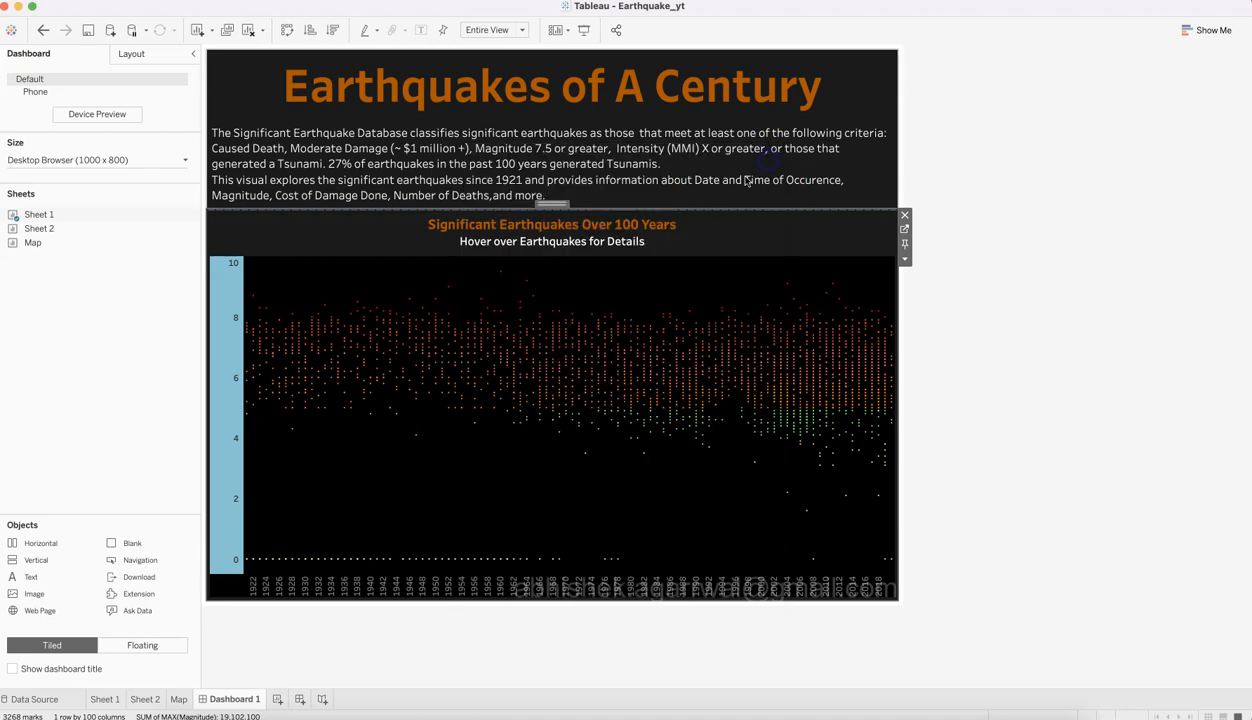
left_click(299, 699)
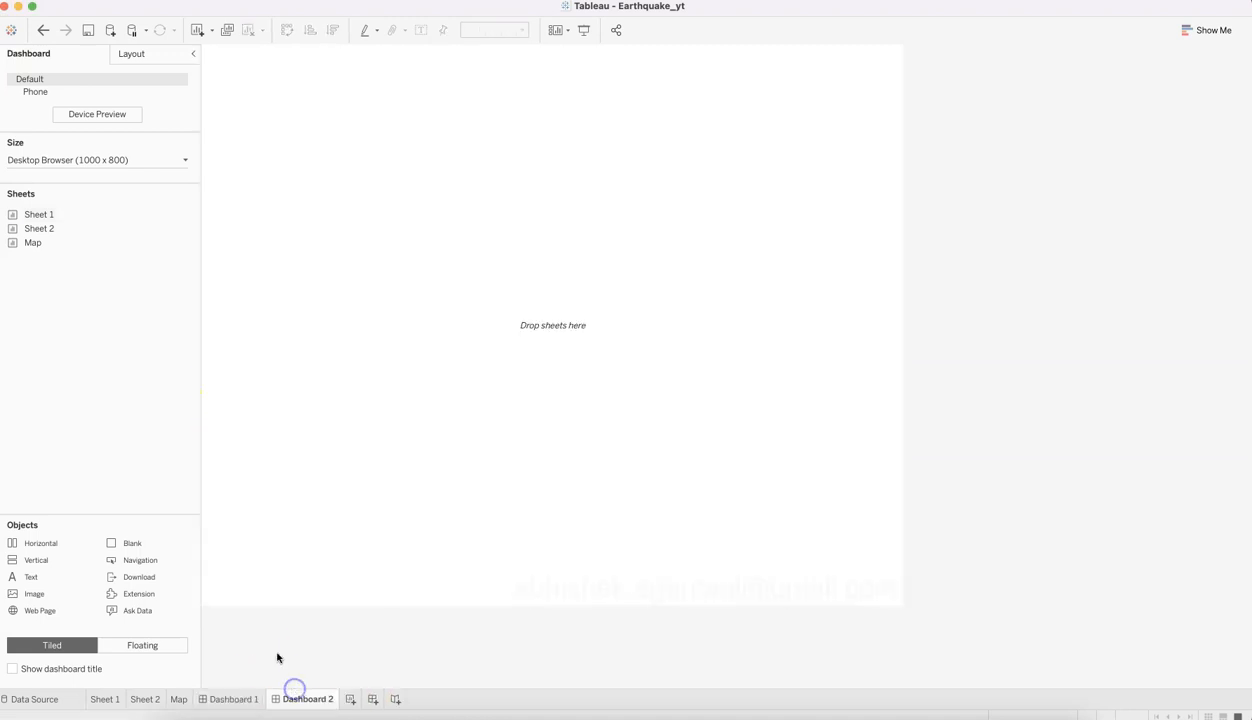
right_click(311, 703)
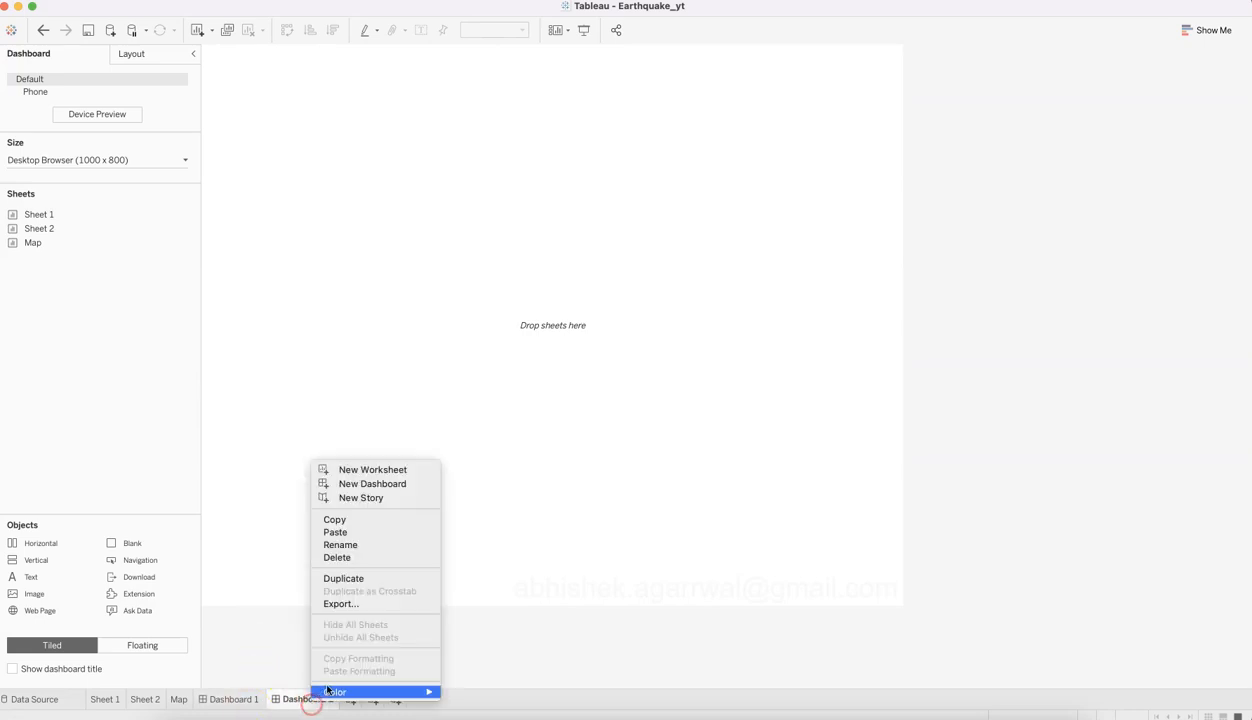
left_click(348, 559)
Step: Compare the magnitude chart on Dashboard 1 with the one on Dashboard 2 in the reference workbook
left_click(1028, 421)
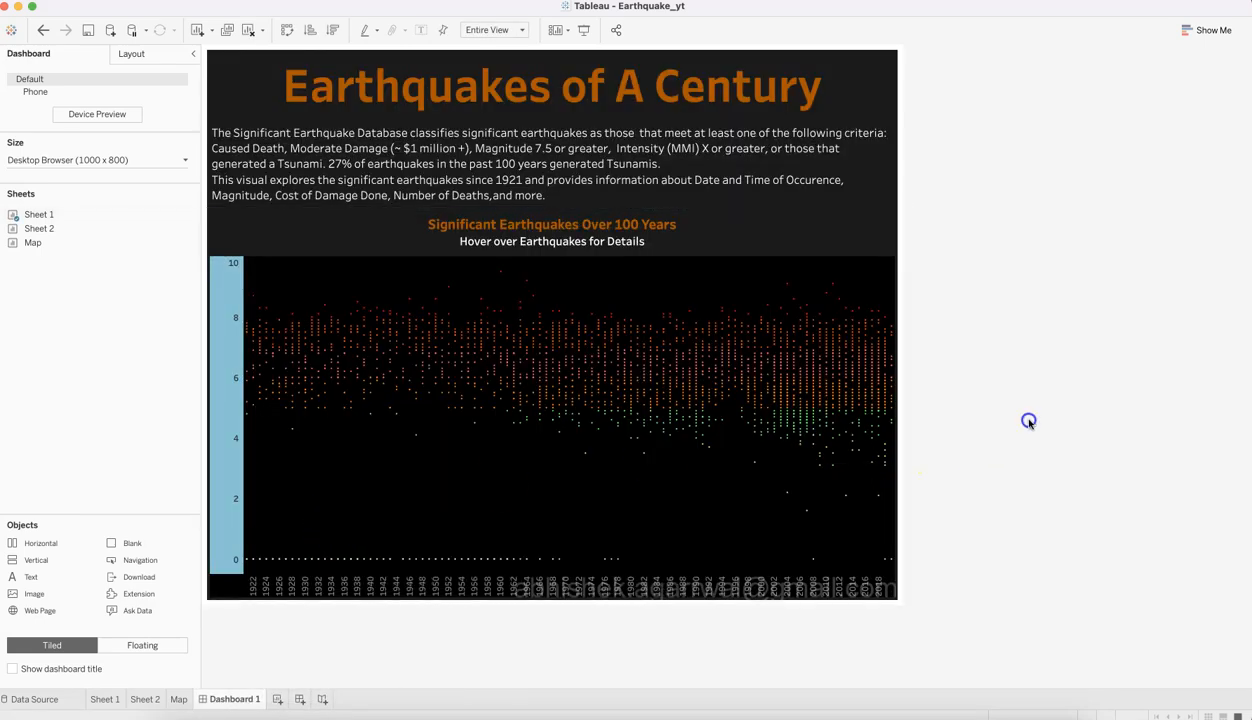
left_click(241, 471)
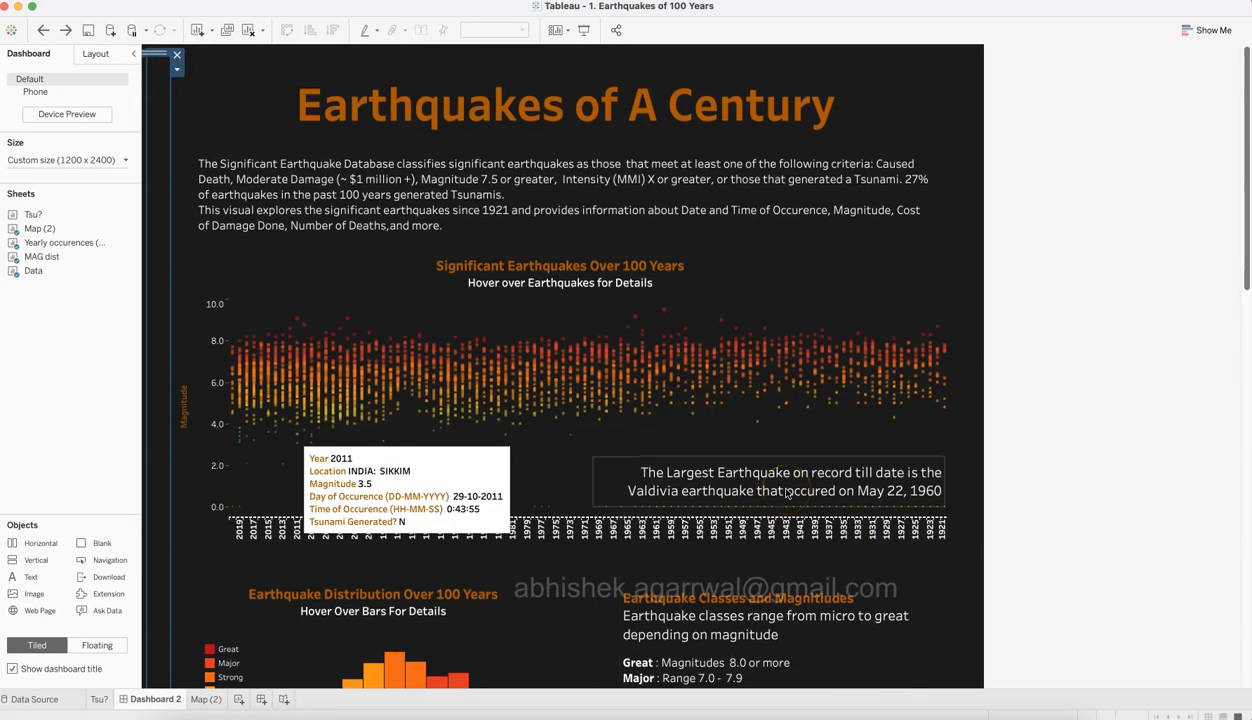
Step: Add a floating text box with the reference dashboard's Valdivia earthquake note and place it over the right part of the magnitude chart
left_click(737, 482)
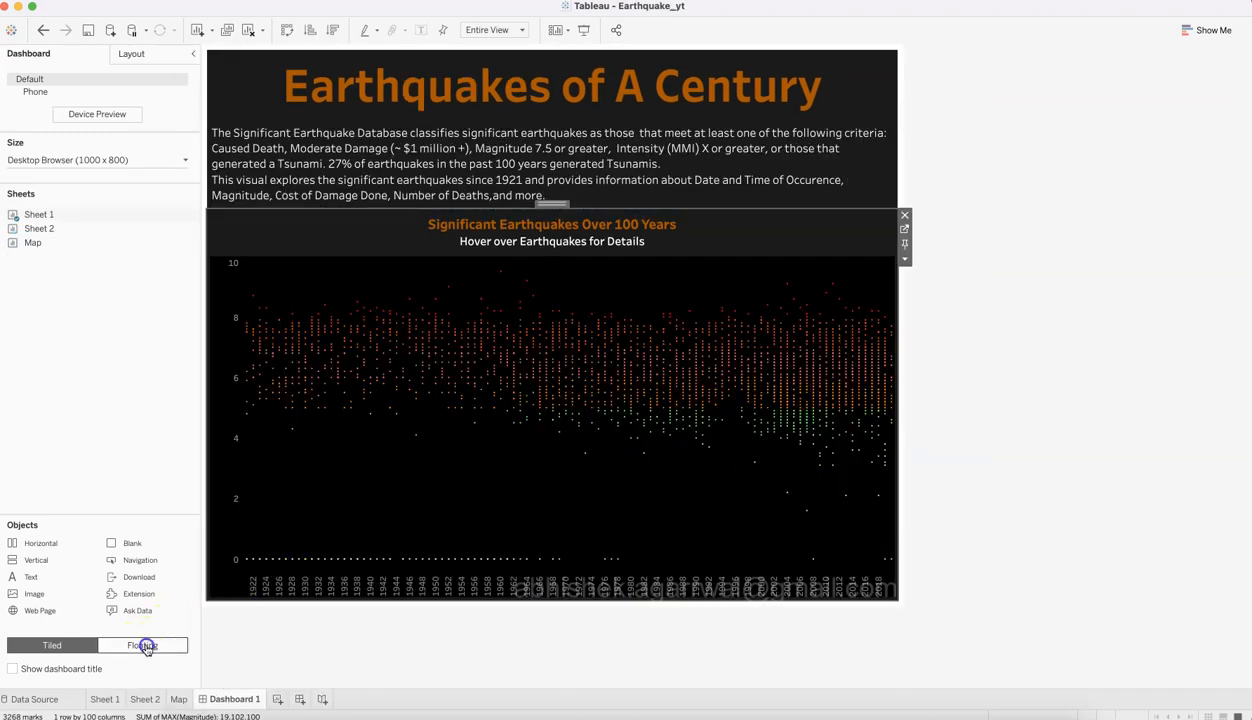
left_click(143, 646)
left_click_drag(44, 577, 648, 392)
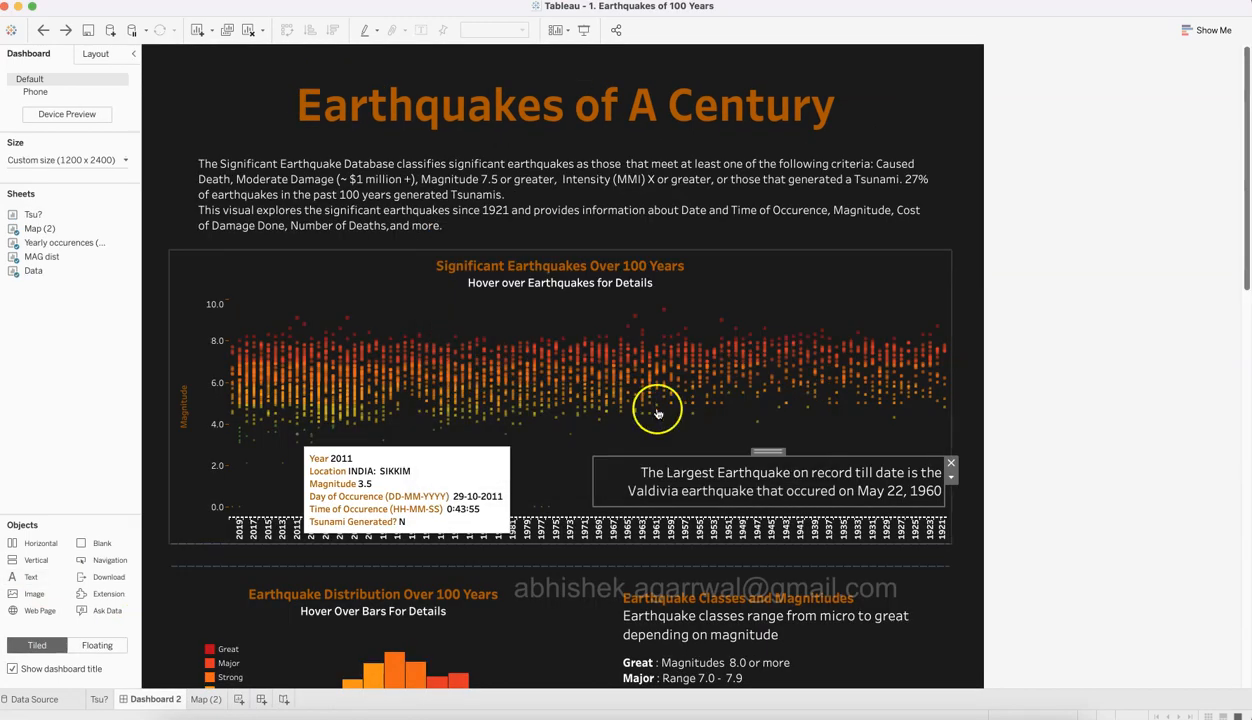
double_click(684, 480)
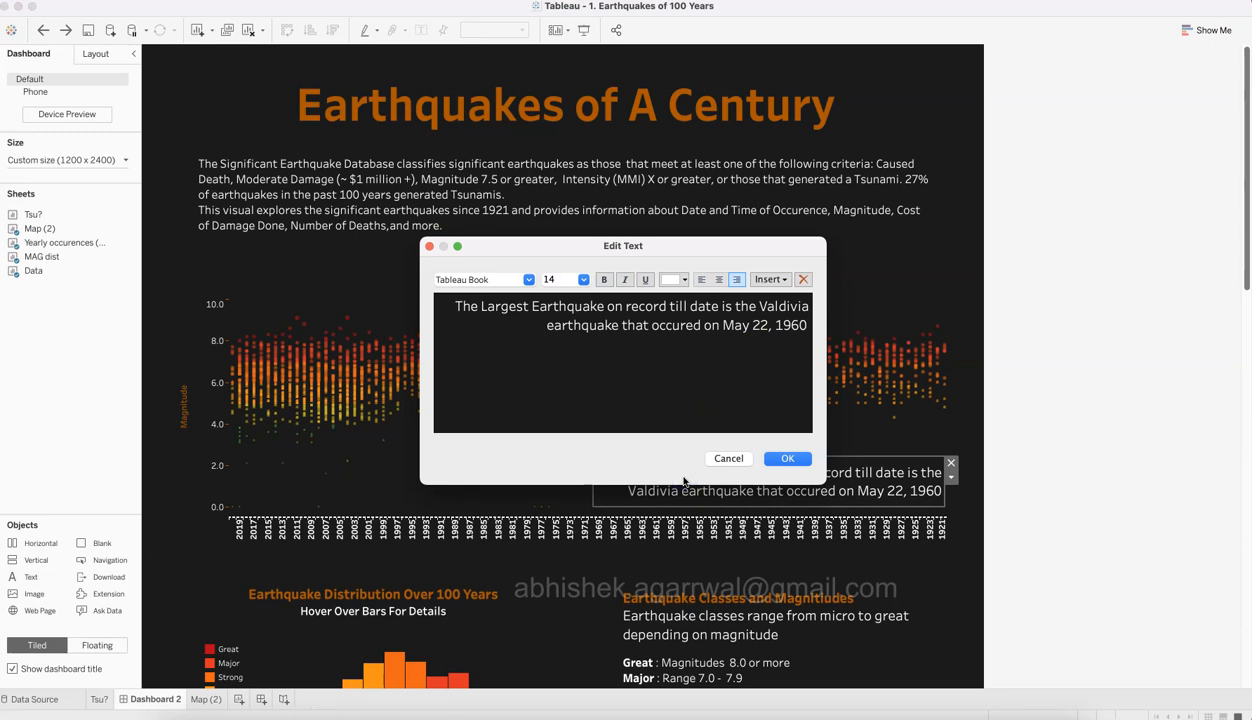
key("super+a")
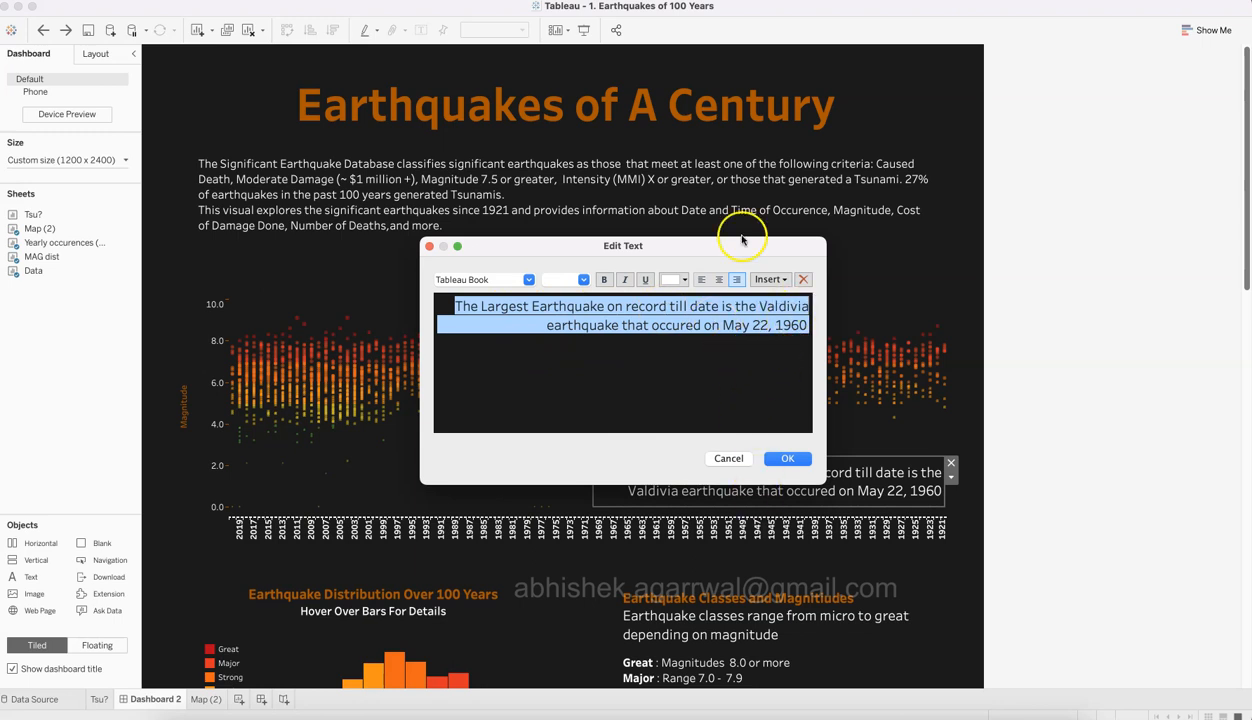
left_click_drag(743, 243, 749, 182)
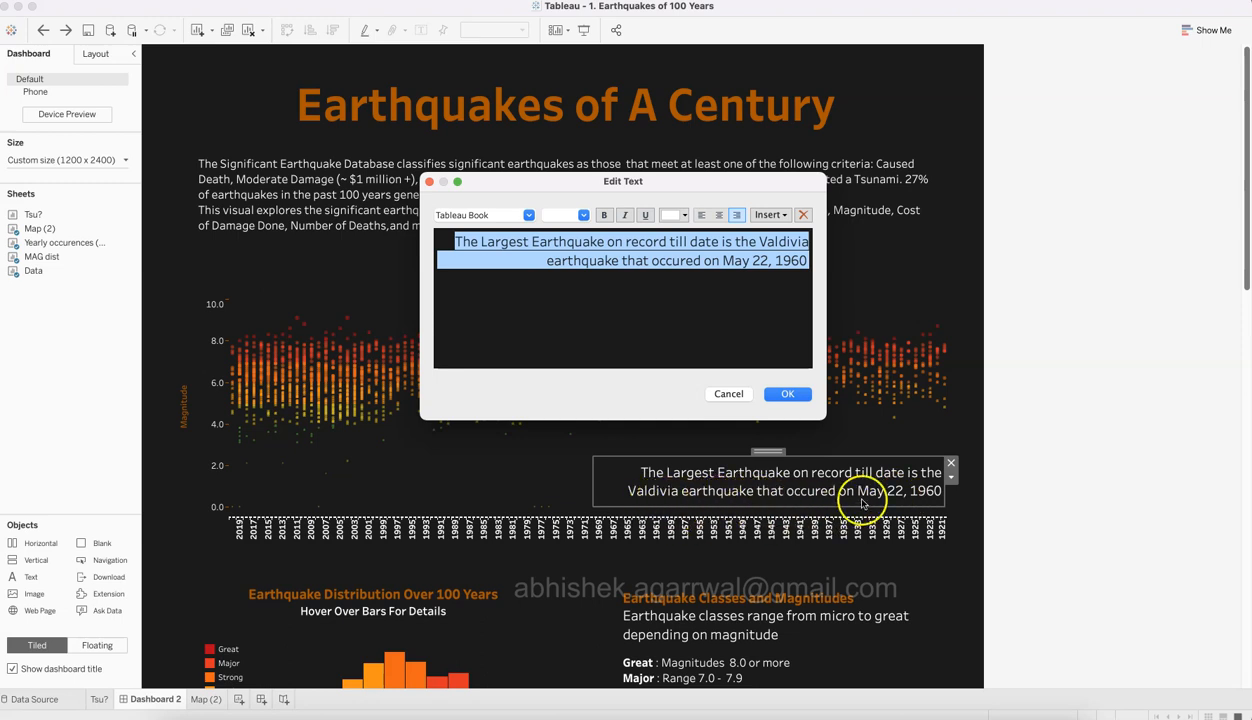
left_click(796, 403)
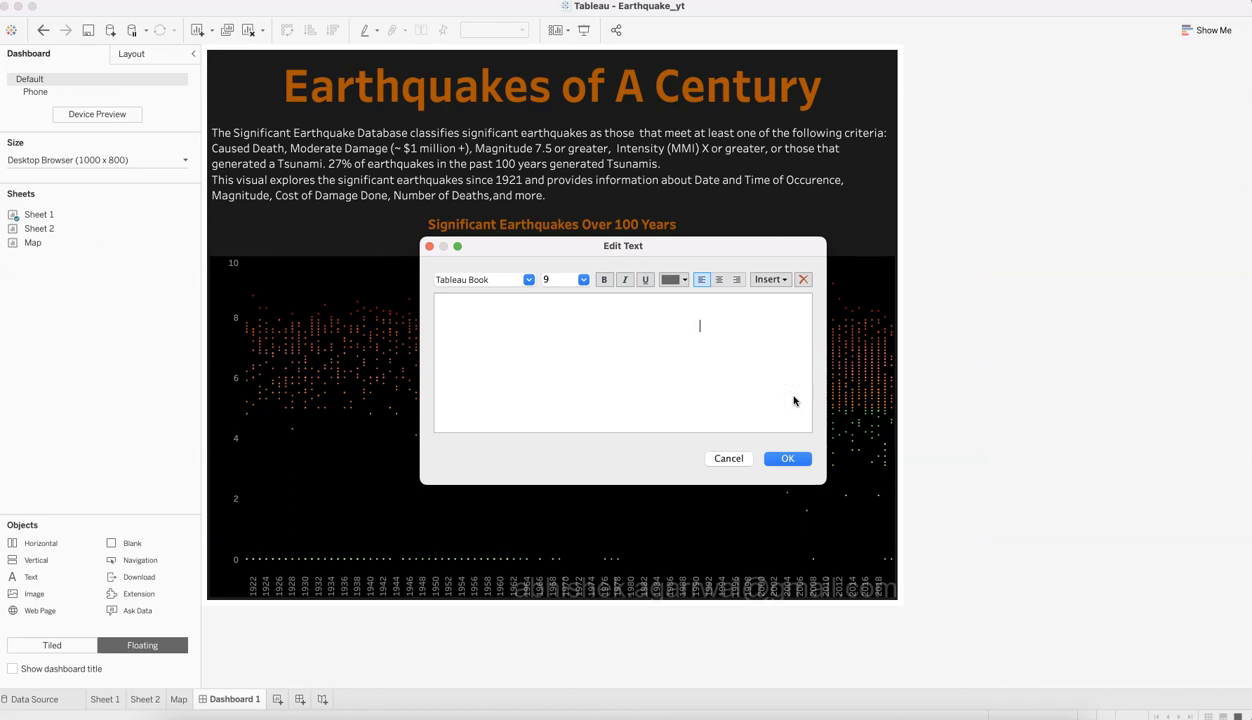
left_click(788, 460)
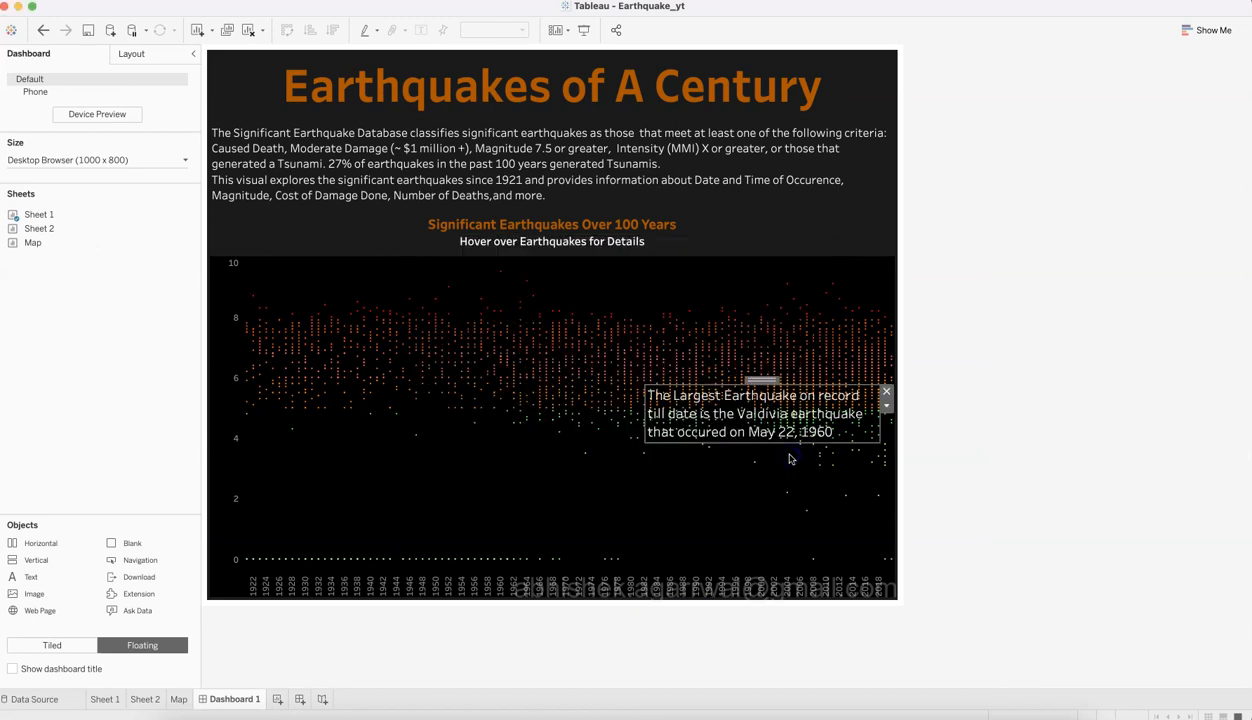
mouse_move(764, 382)
left_mouse_down()
mouse_move(787, 465)
mouse_move(785, 333)
left_mouse_up()
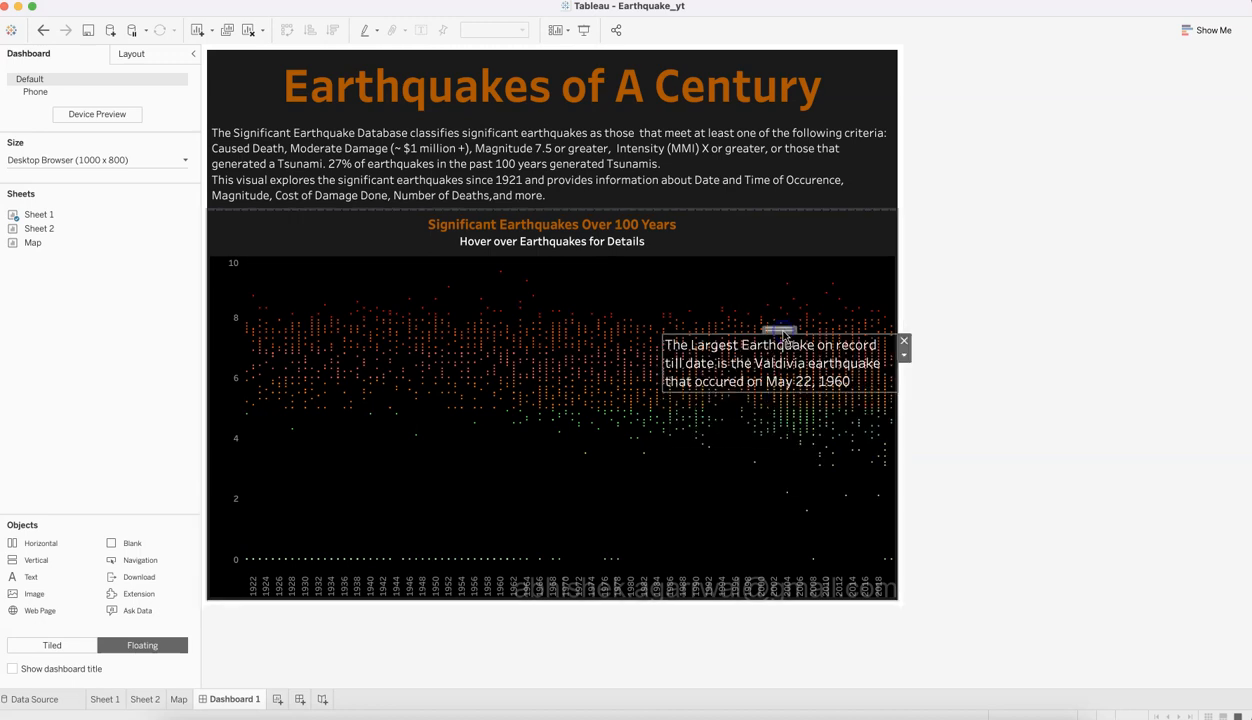
left_click(1015, 342)
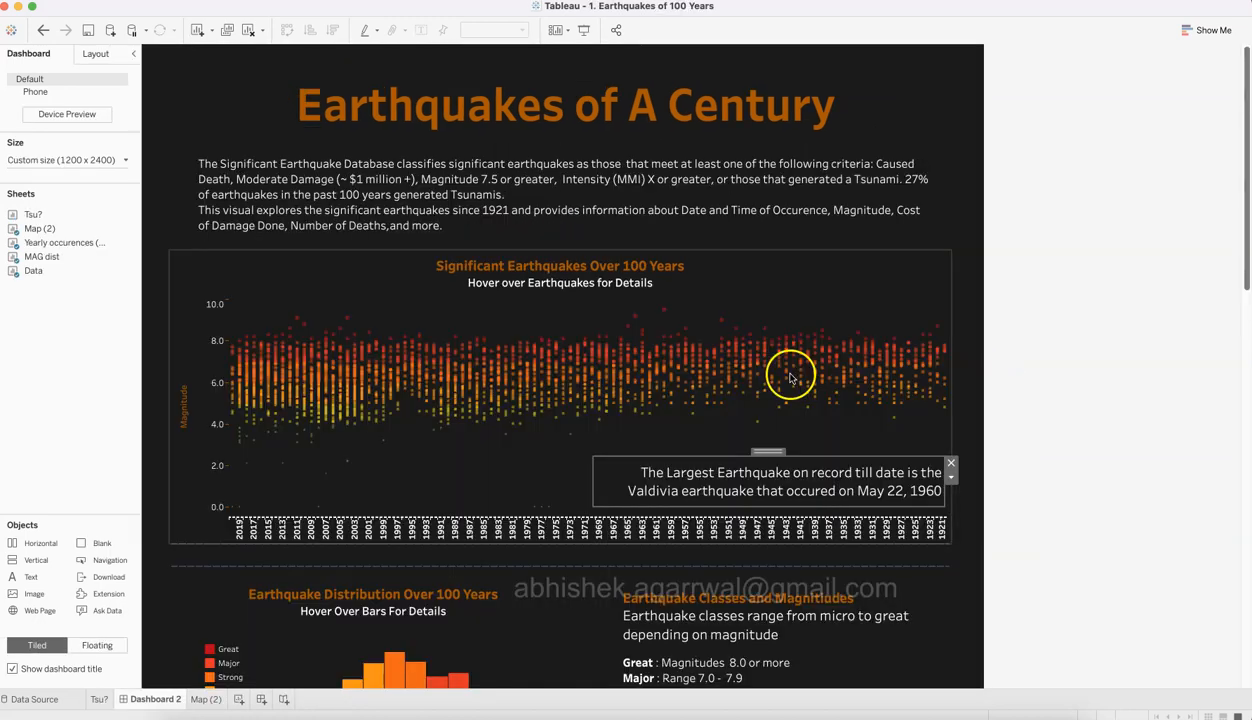
Step: Check the histogram and earthquake-classes text layout in the reference dashboard, and set new objects on Dashboard 1 to tiled
scroll(1130, 390, "down", 10)
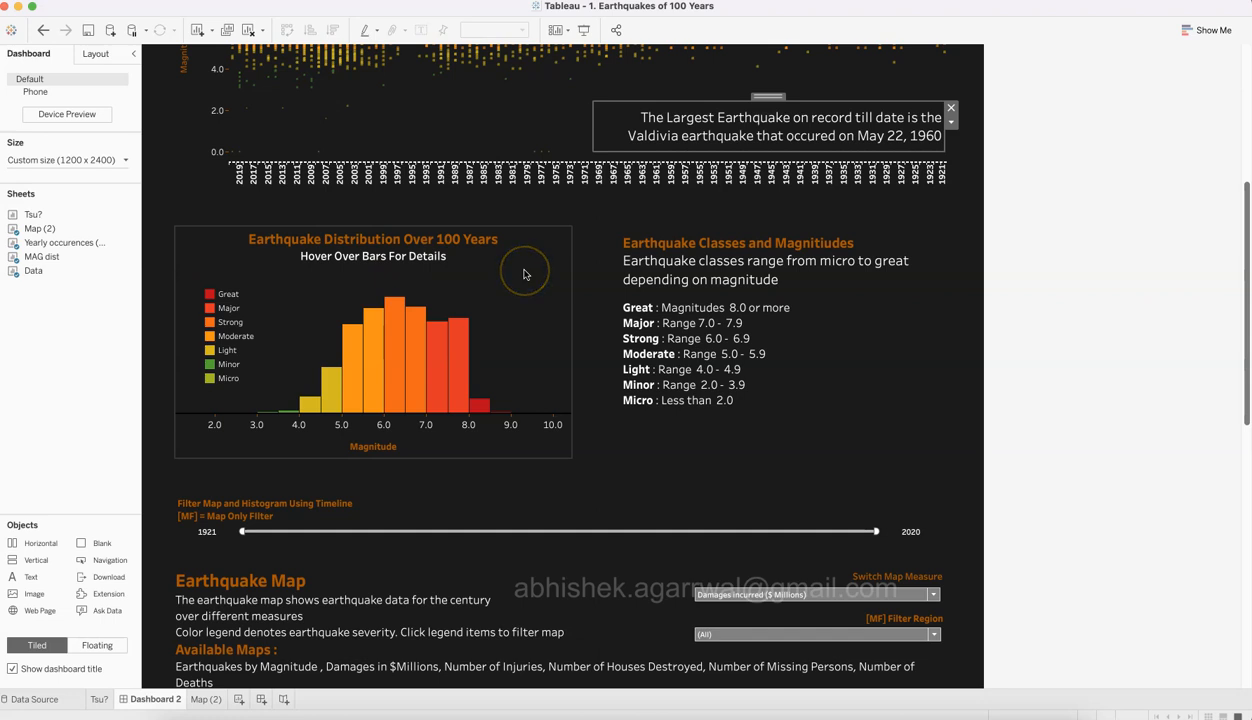
left_click(524, 274)
left_click(815, 325)
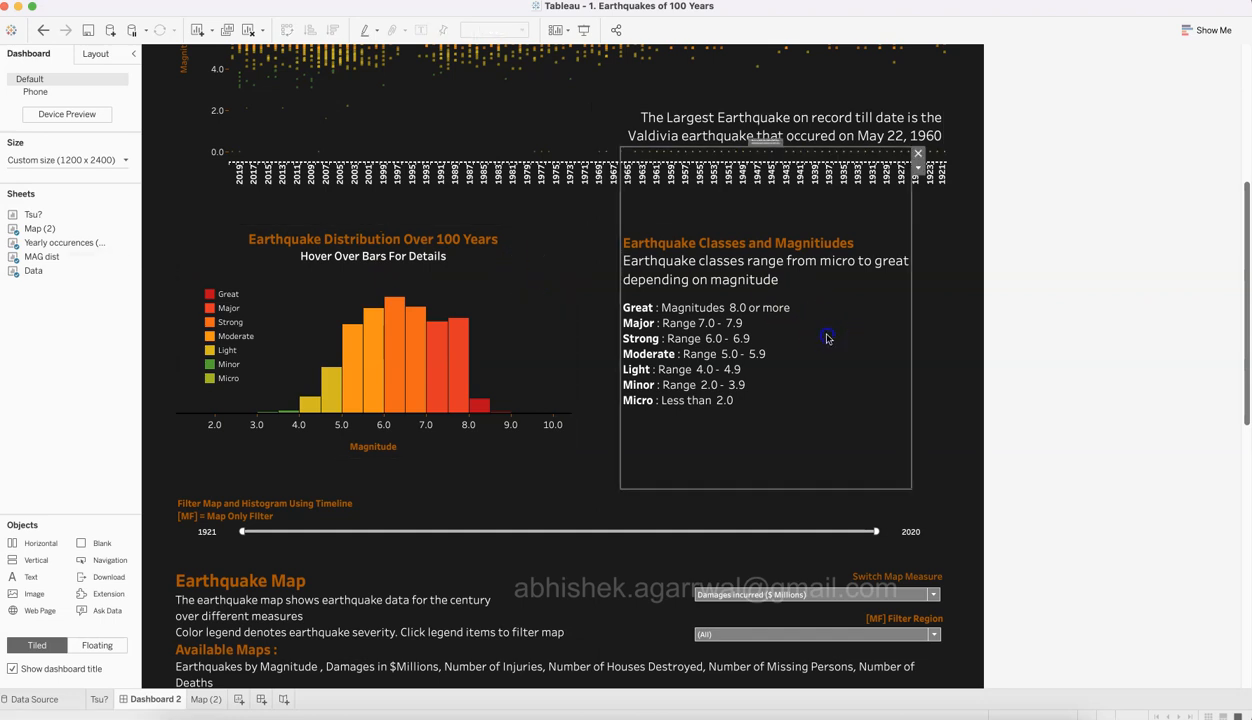
left_click(570, 364)
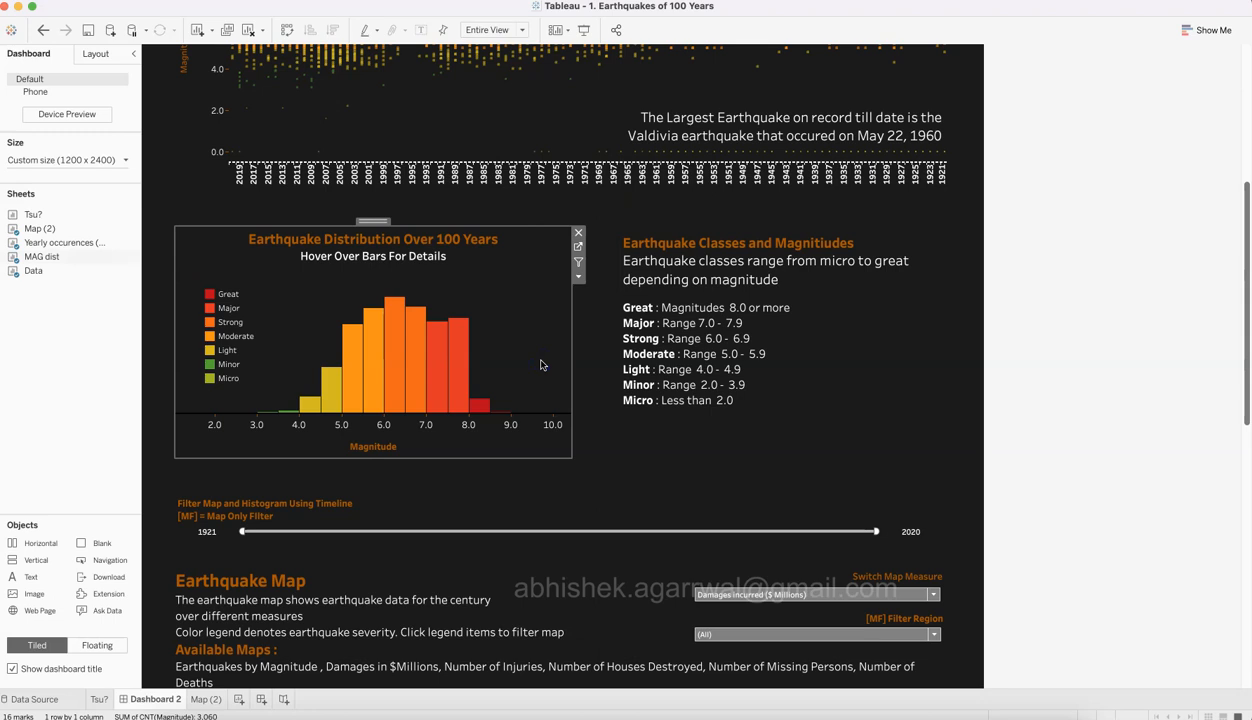
left_click(803, 364)
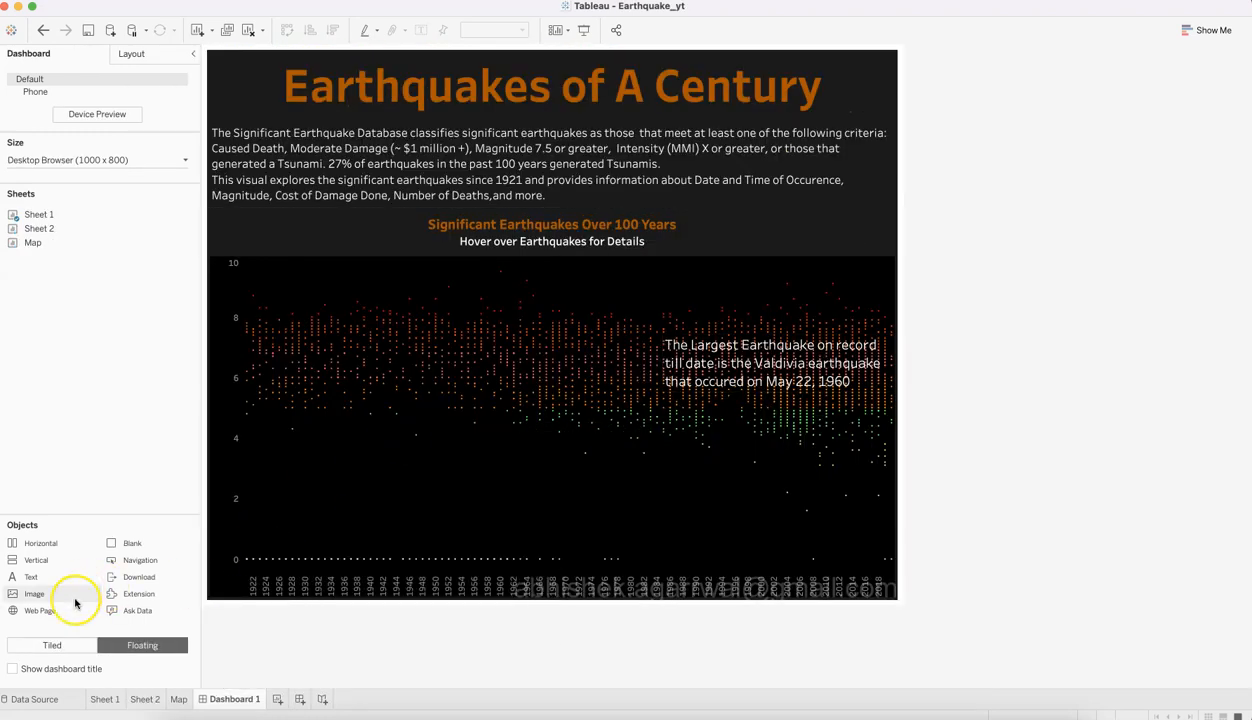
left_click(60, 648)
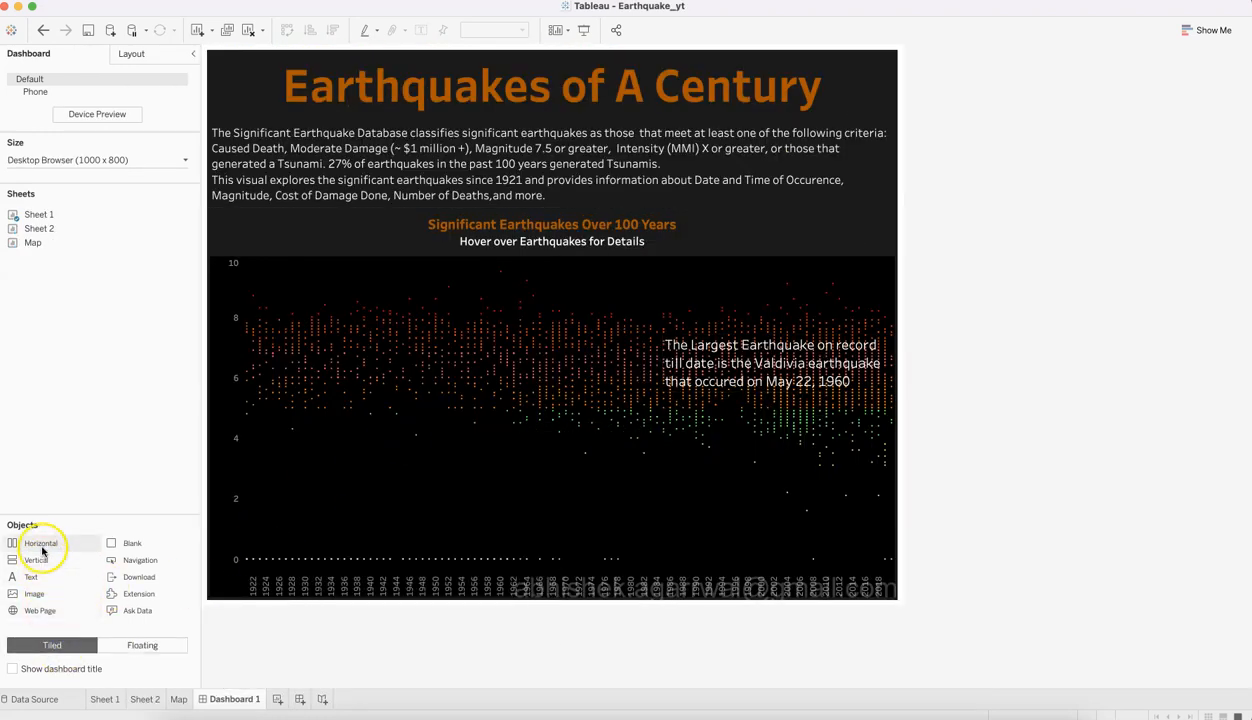
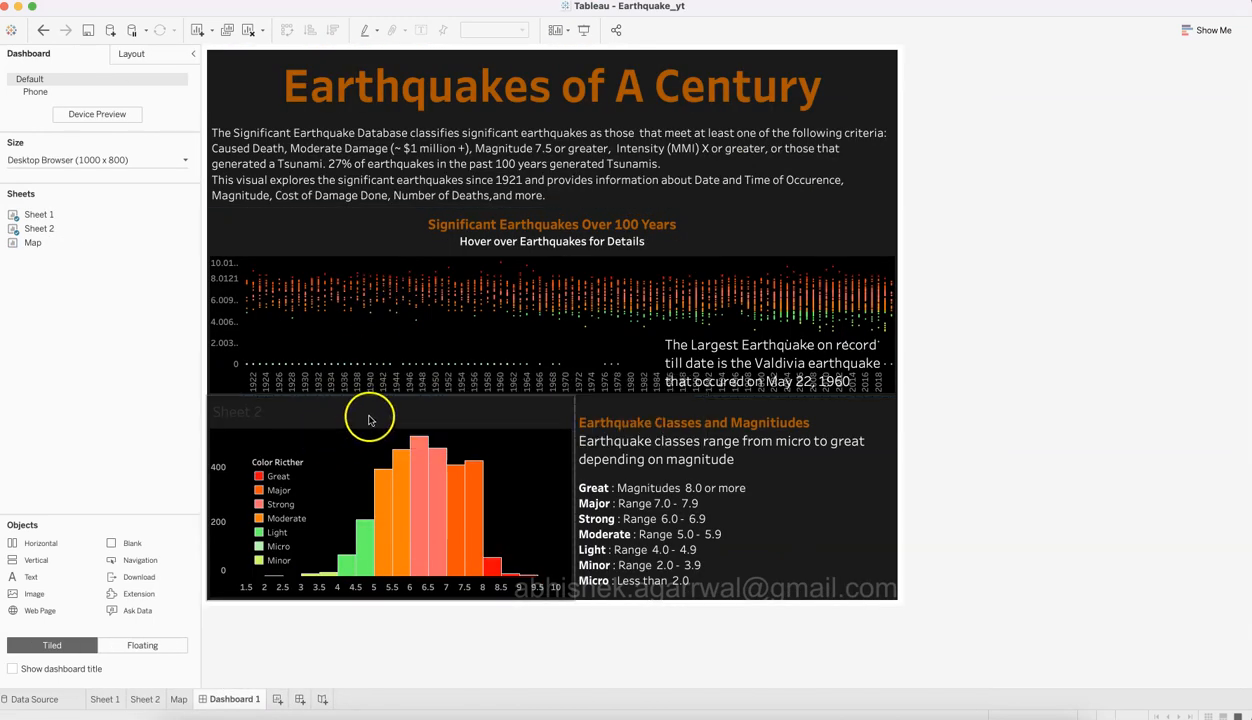
Step: Hide the title of the Sheet 2 histogram on the dashboard
left_click(370, 420)
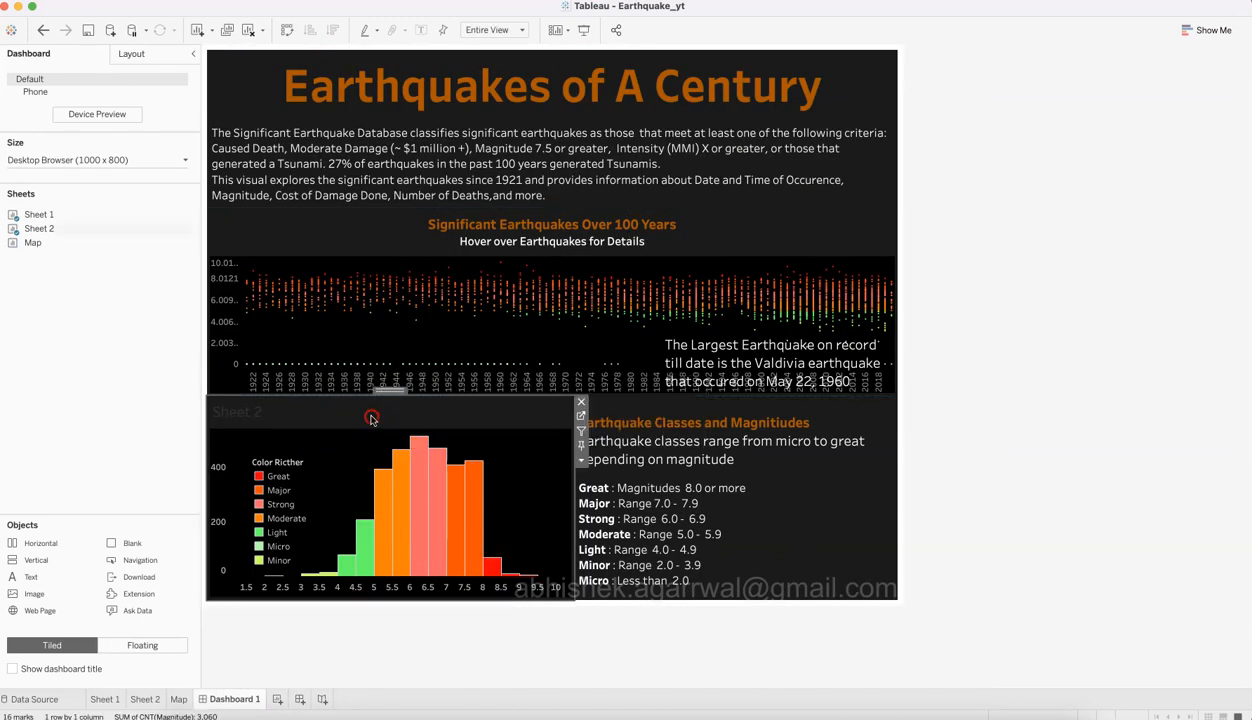
right_click(370, 418)
left_click(398, 446)
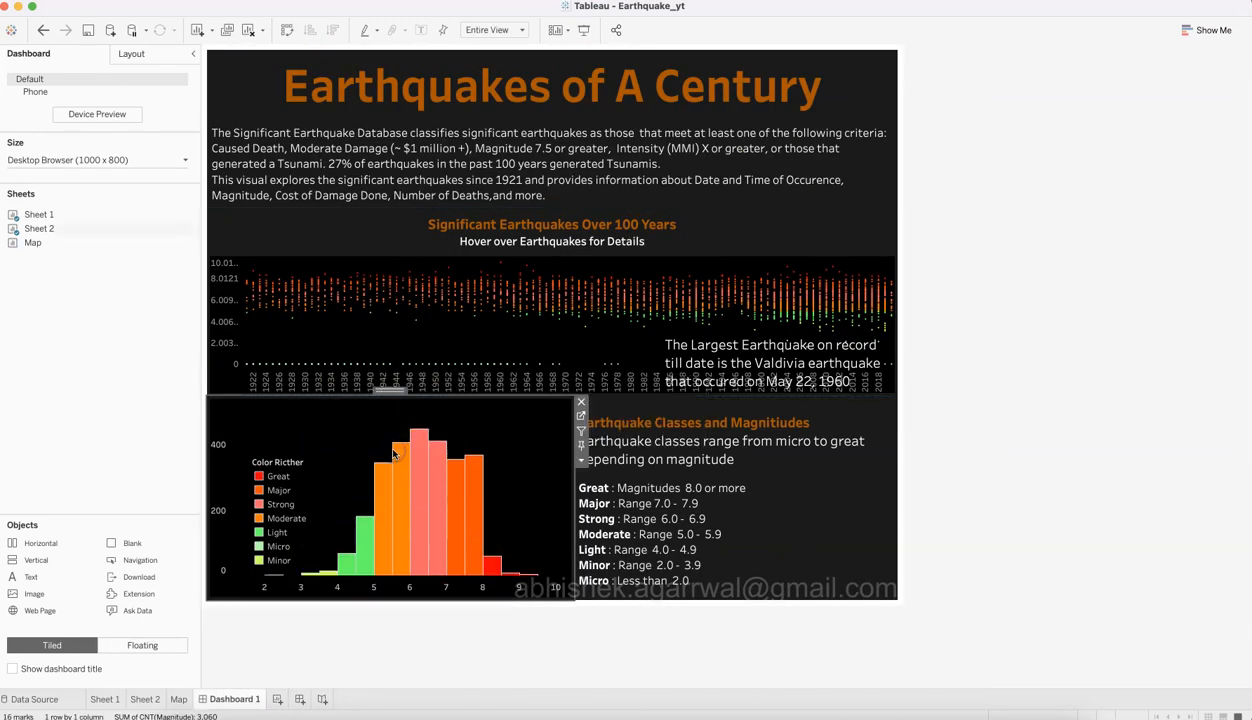
left_click(643, 405)
right_click(646, 411)
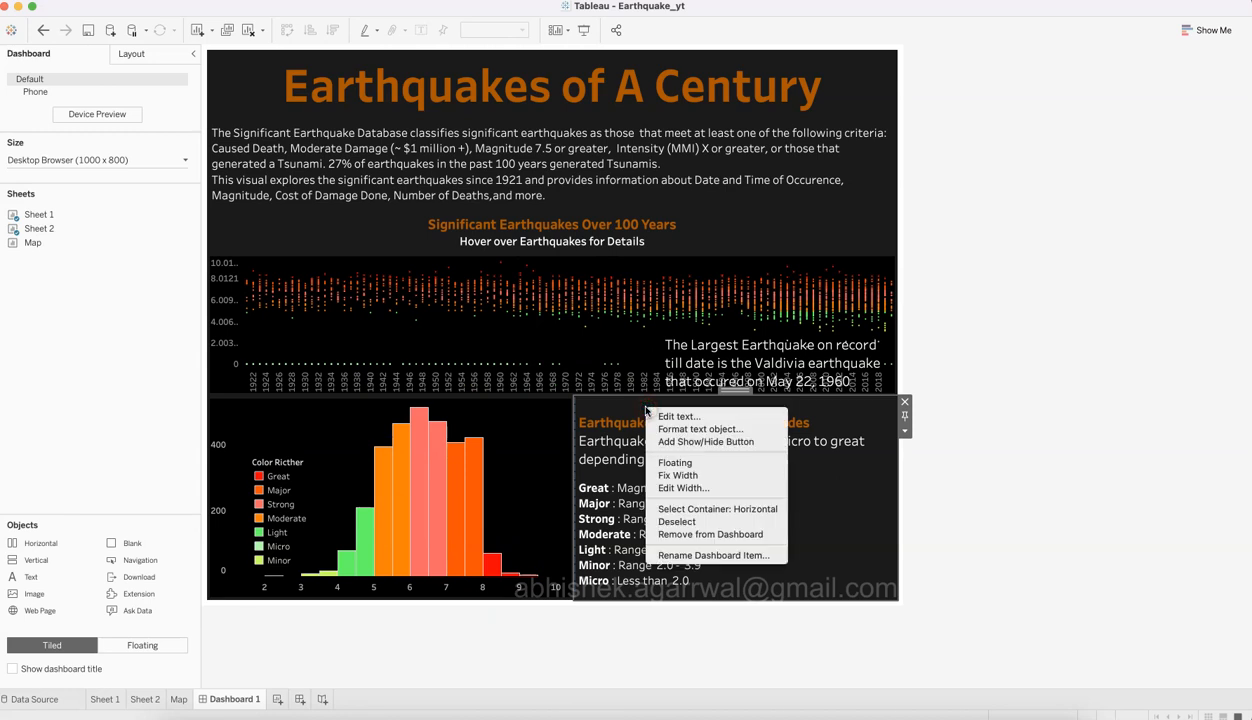
left_click(1011, 488)
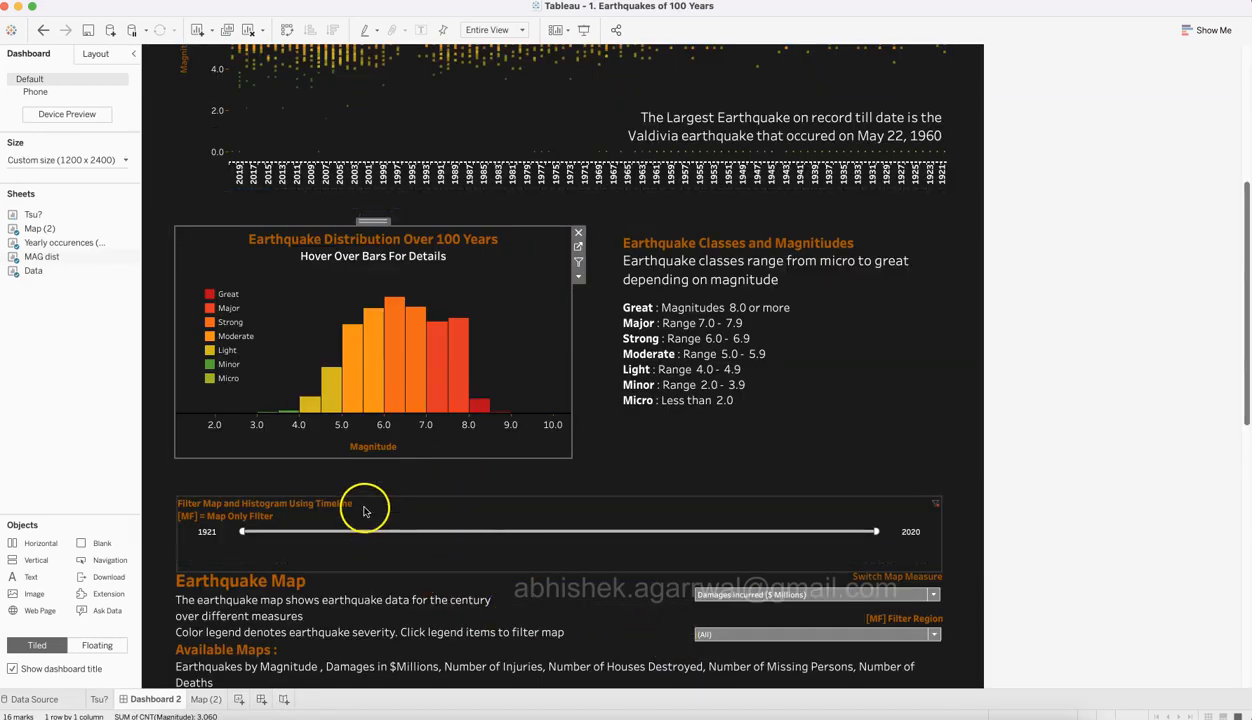
Step: Set Dashboard 1 to a custom fixed size of 1000 x 2000 px
left_click(440, 513)
left_click(447, 487)
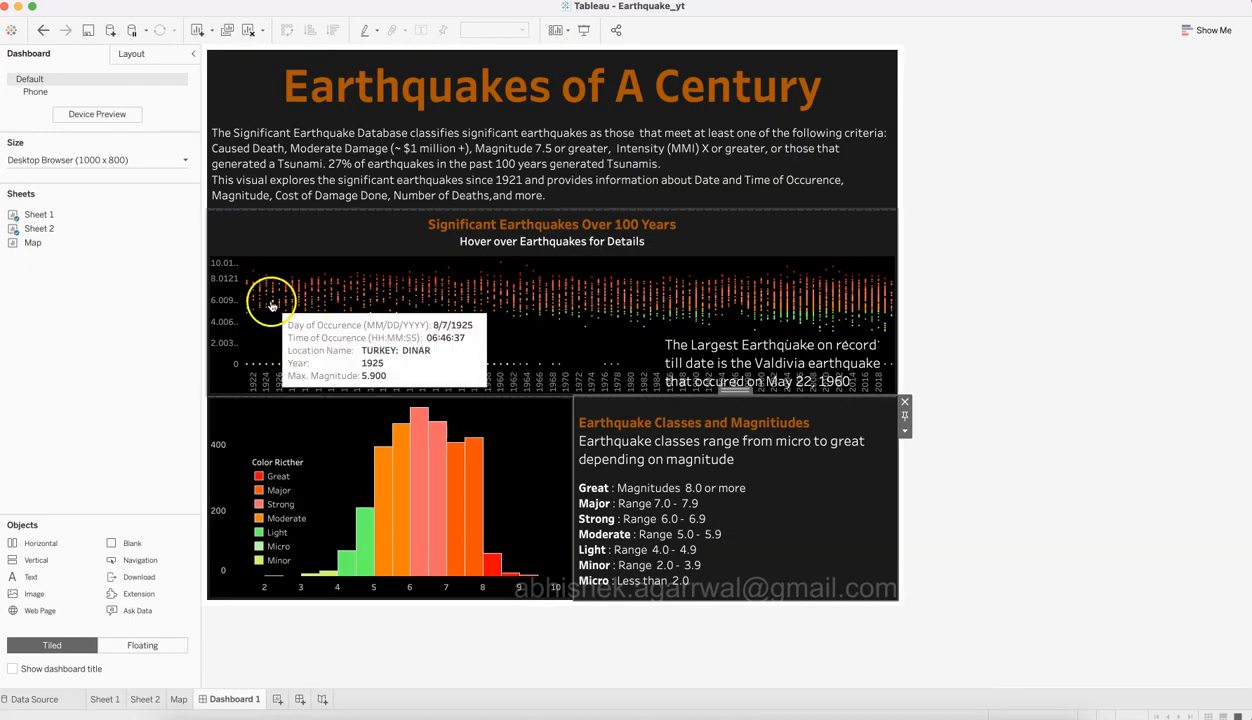
left_click(184, 160)
left_click(140, 251)
left_click(174, 243)
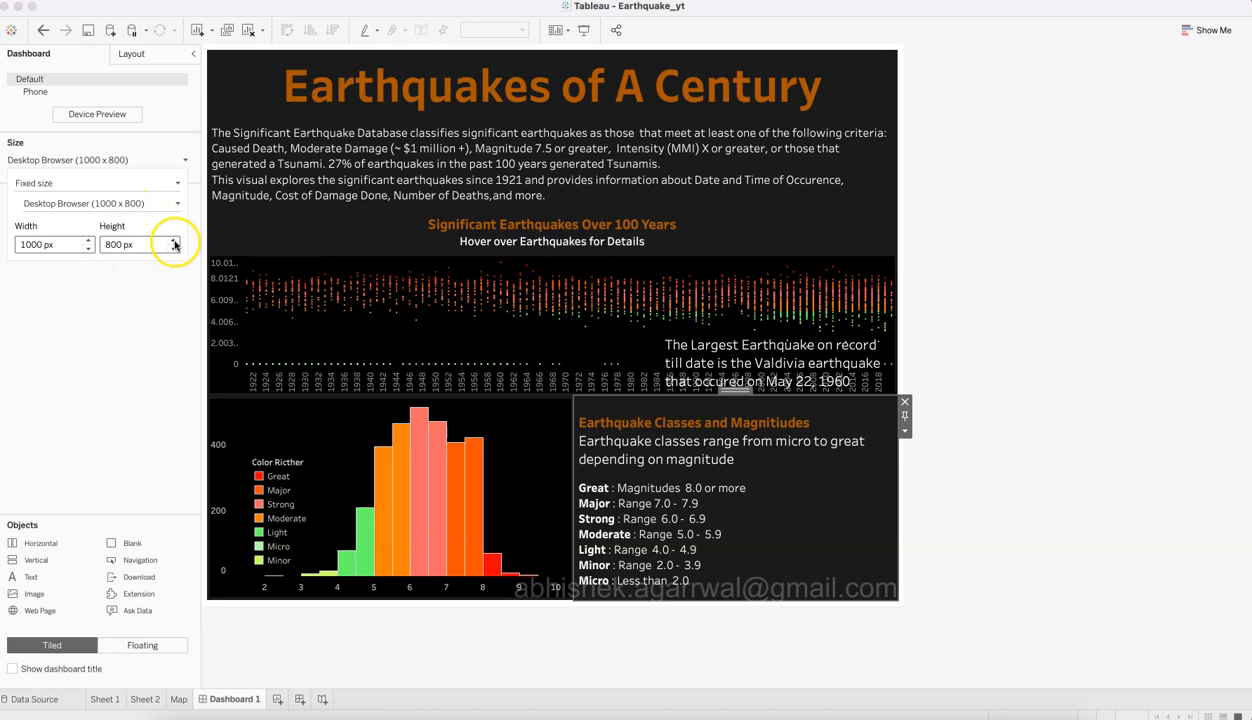
left_click(174, 241)
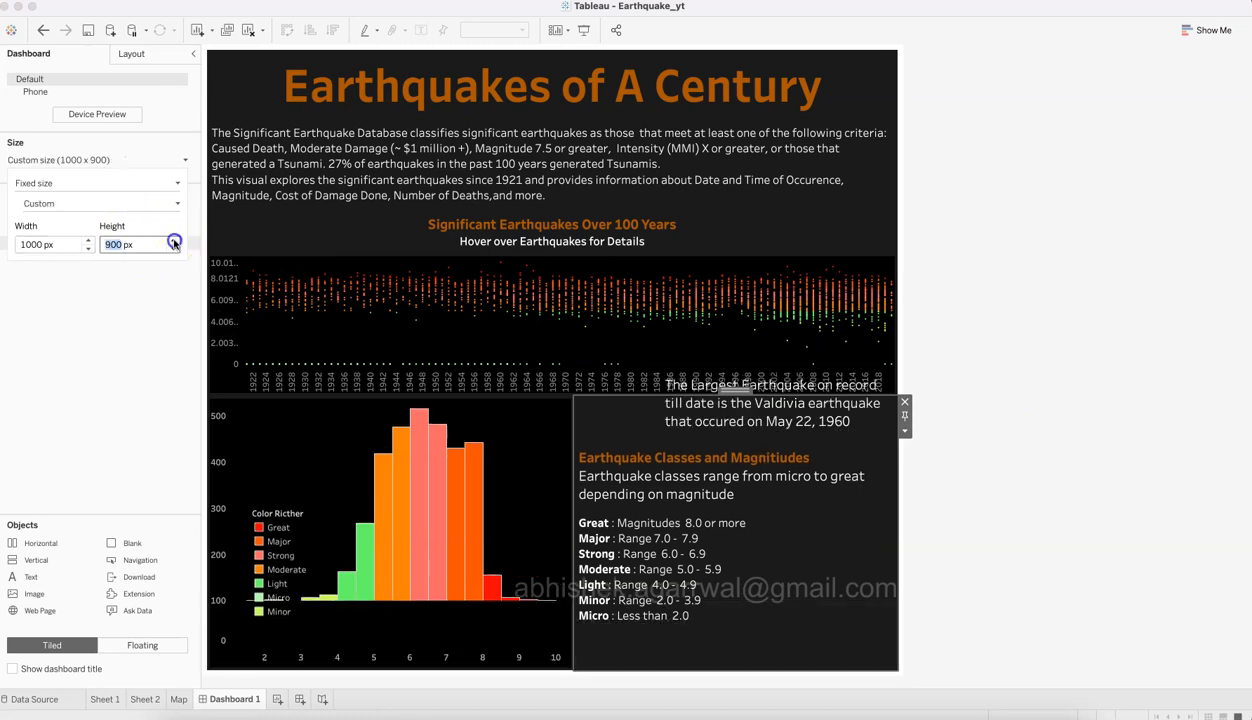
left_click(174, 241)
left_click(174, 241)
left_click(174, 241)
left_click(174, 241)
left_click(174, 241)
left_click(174, 241)
left_click(174, 241)
left_click(174, 241)
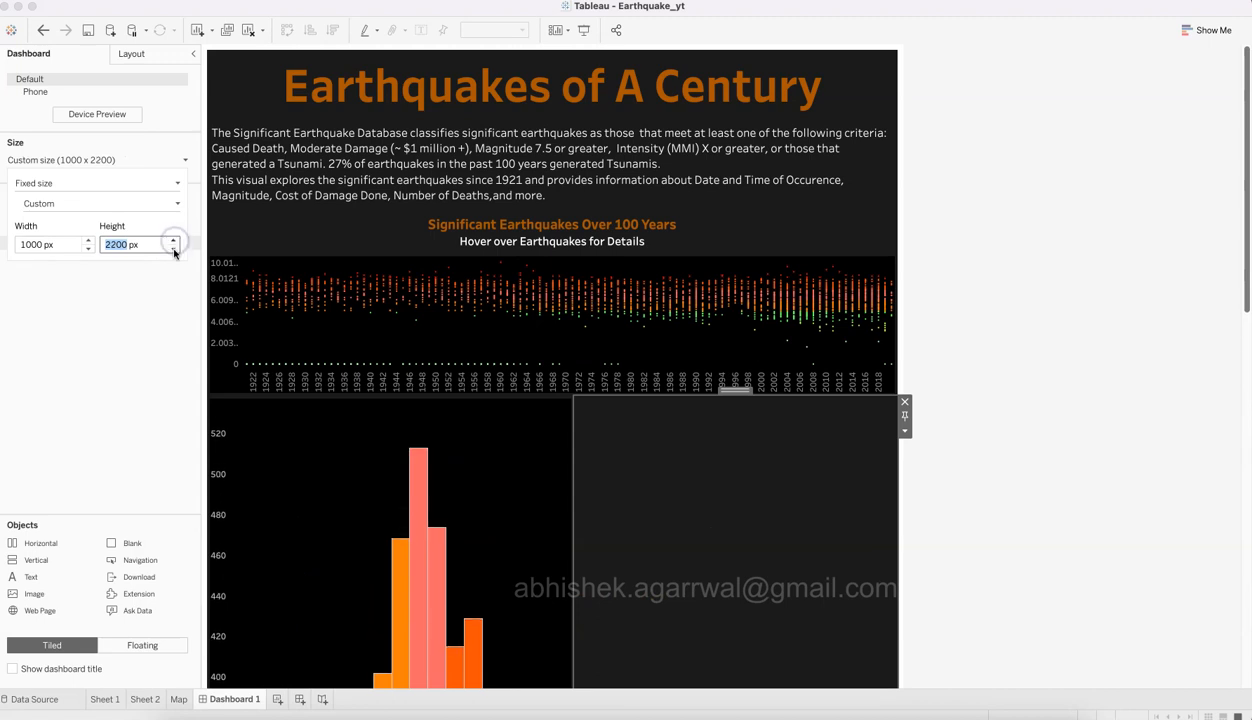
left_click(174, 250)
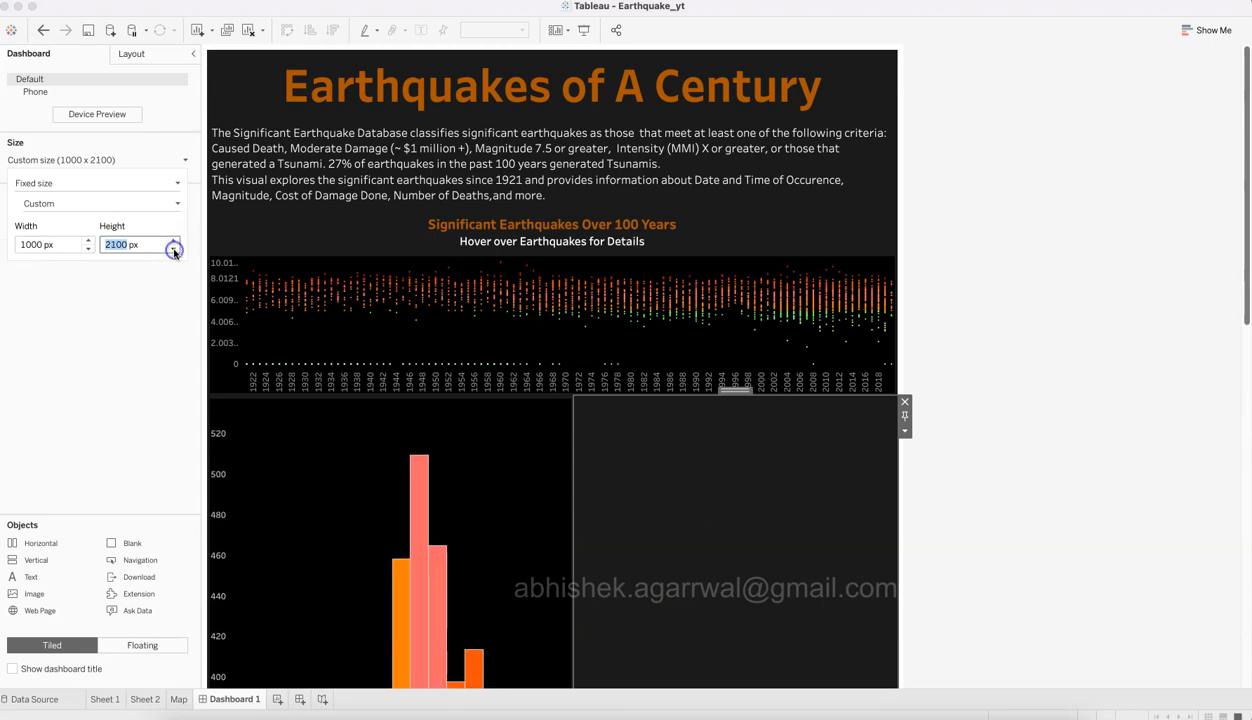
left_click(174, 250)
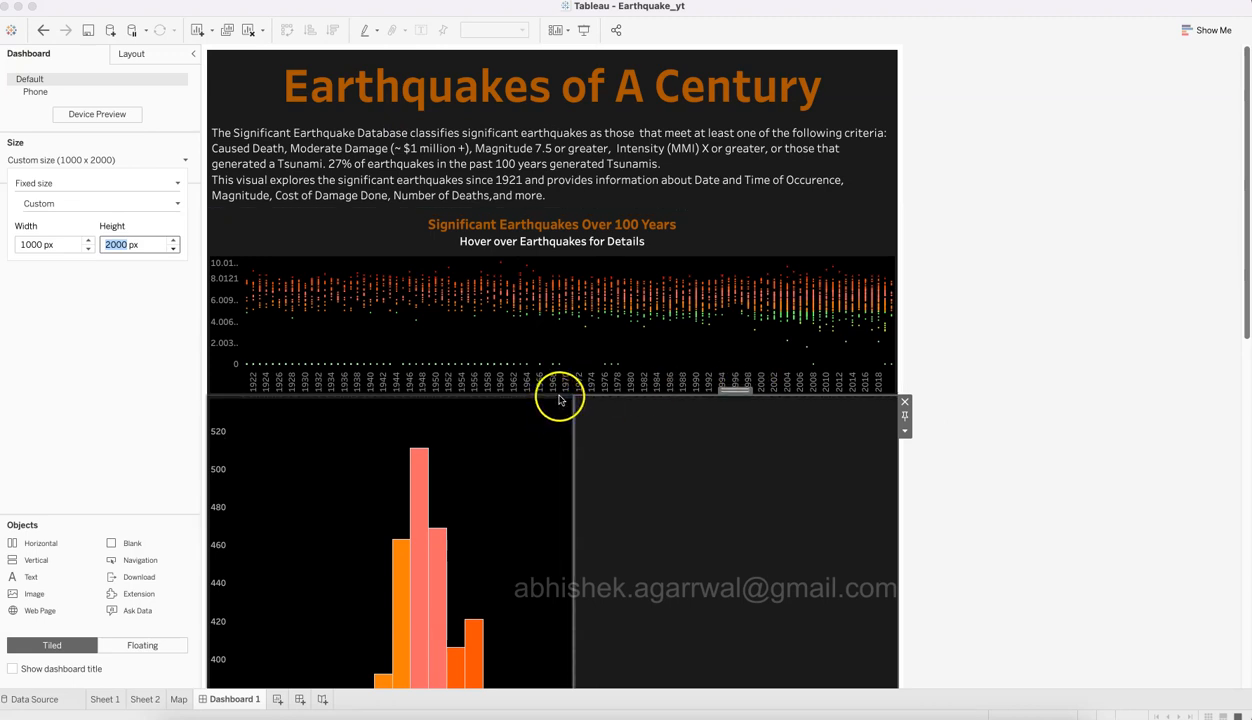
Step: Make the Significant Earthquakes chart taller and move the floating Valdivia note back over the chart's lower right area
left_click(604, 343)
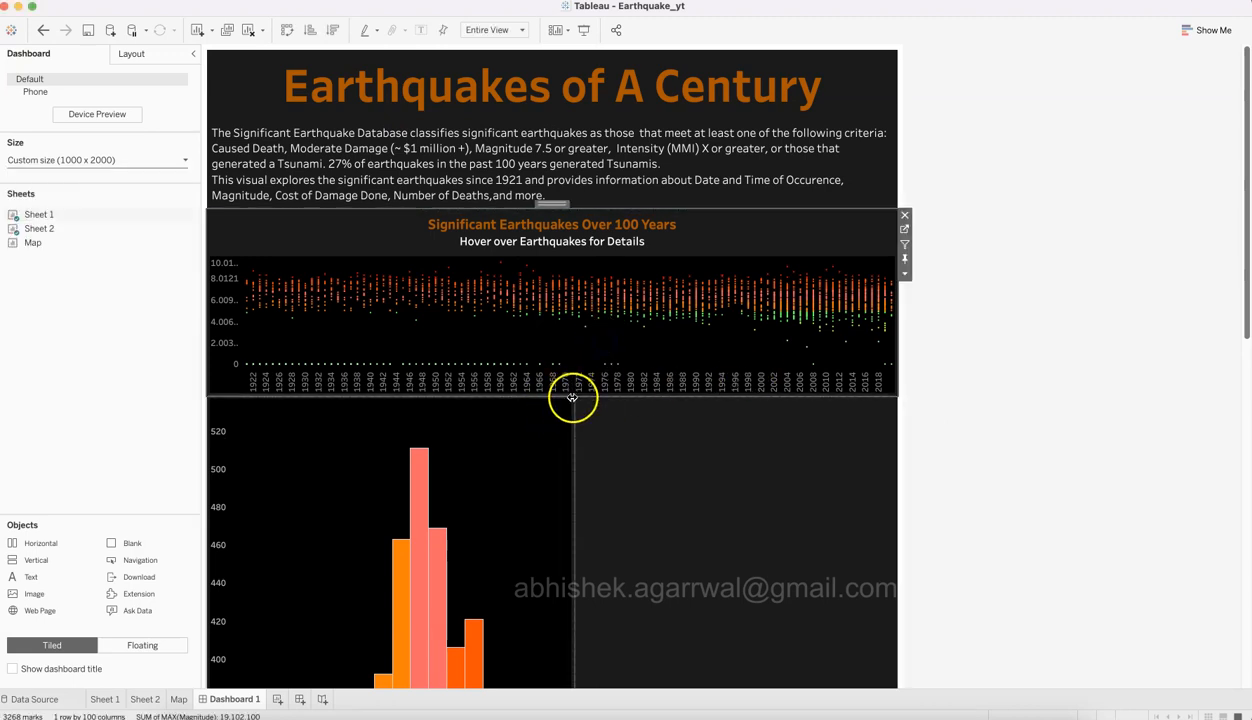
left_click_drag(572, 397, 580, 482)
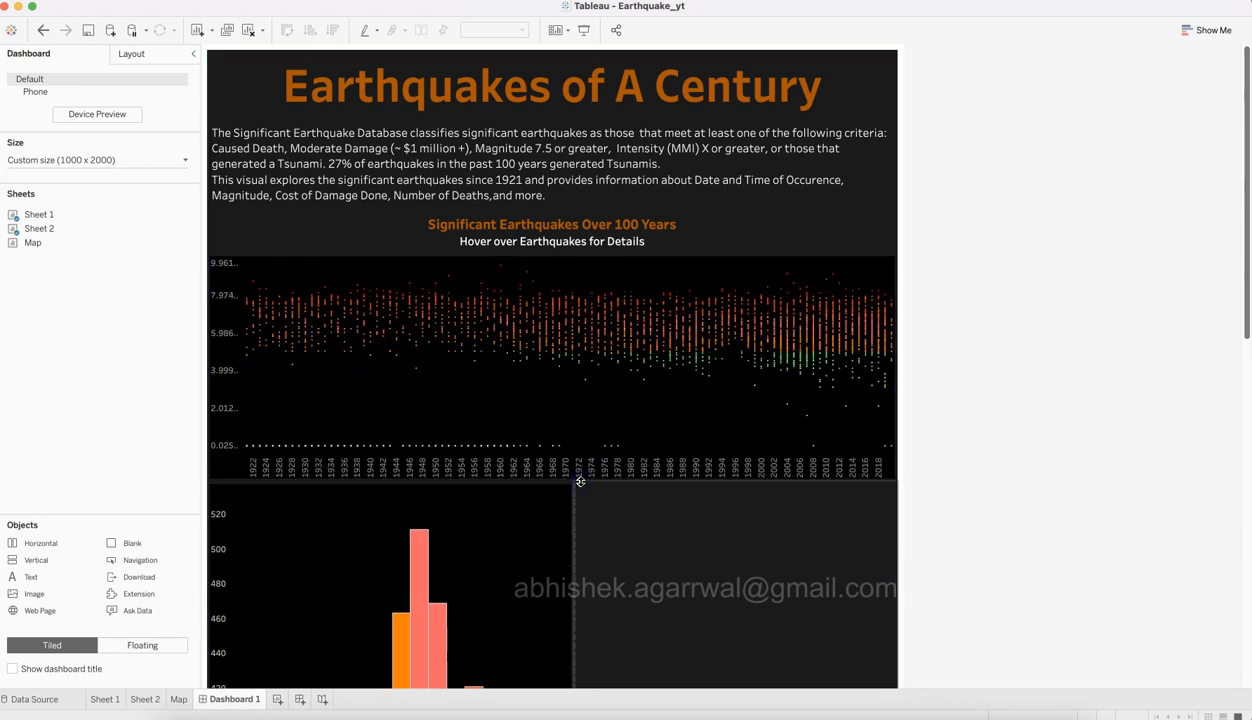
scroll(976, 414, "down", 10)
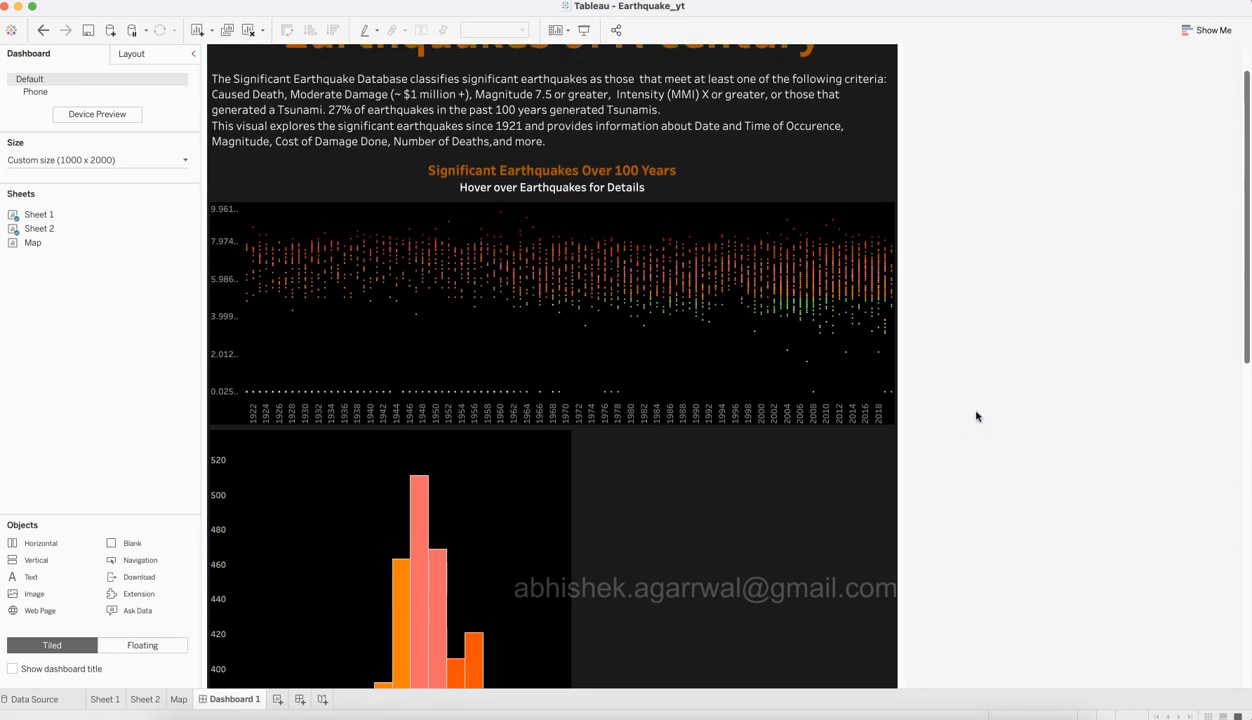
left_click(781, 420)
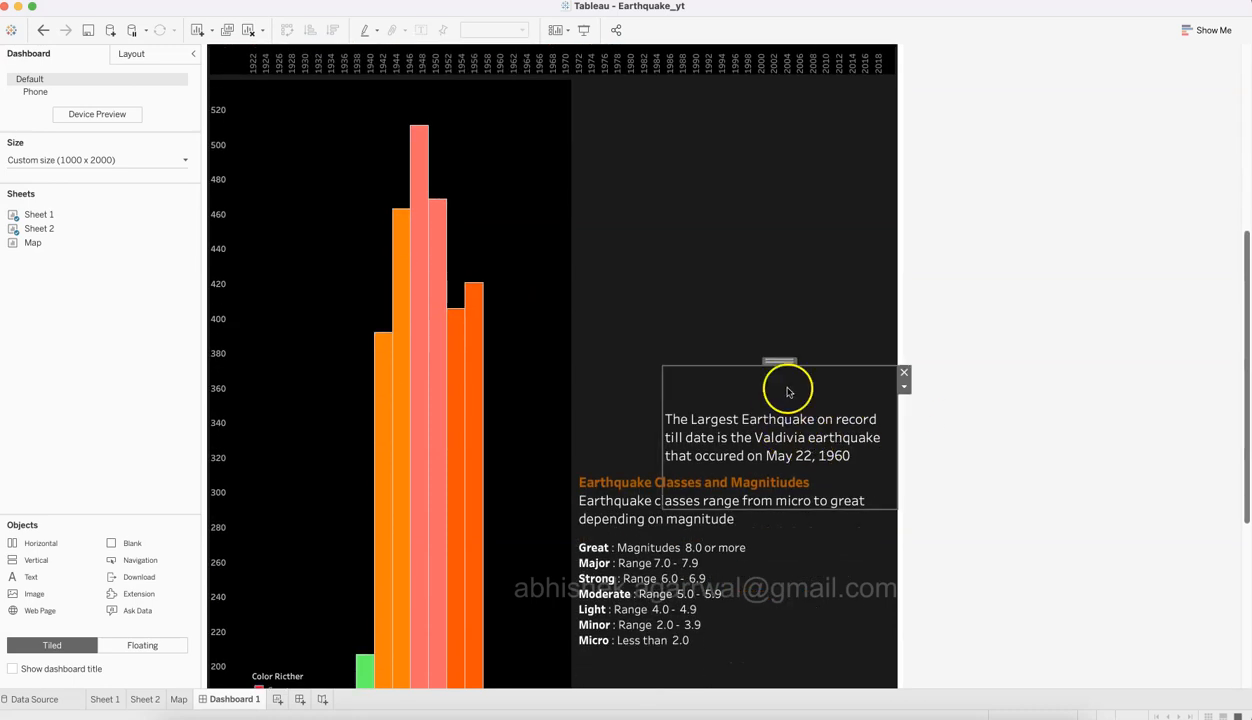
left_click_drag(773, 317, 741, 160)
scroll(1006, 285, "up", 5)
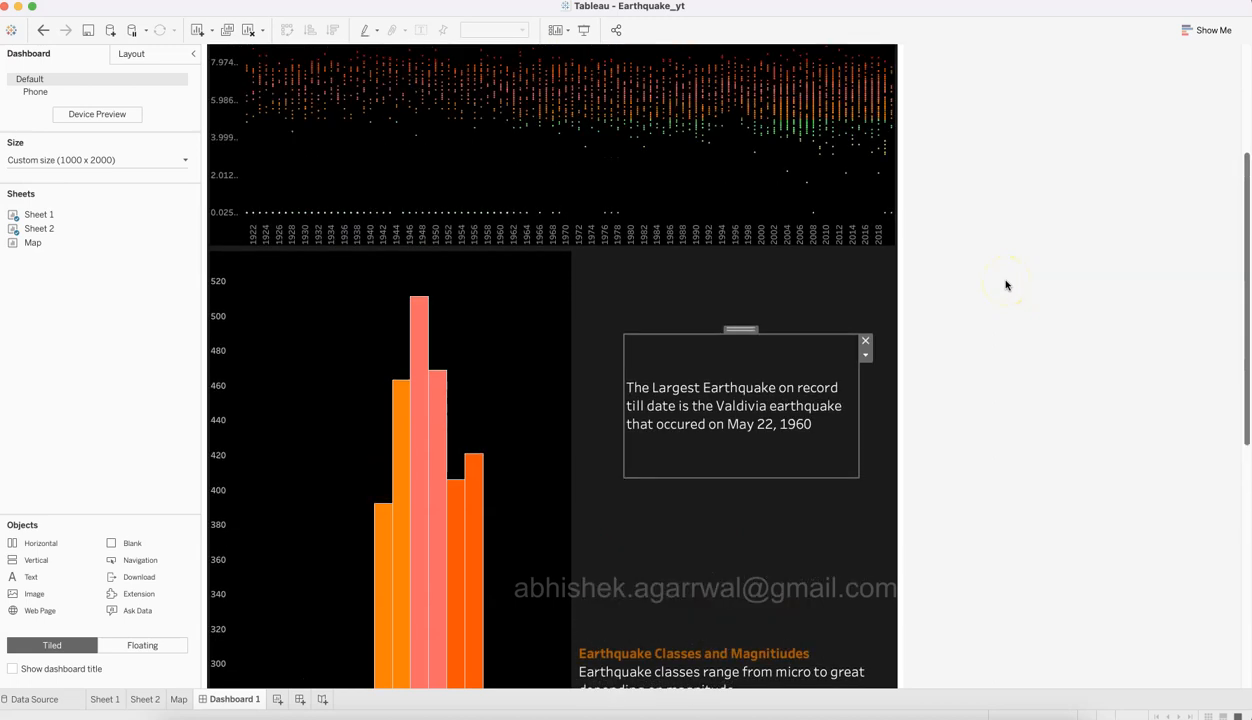
left_click_drag(737, 433, 753, 228)
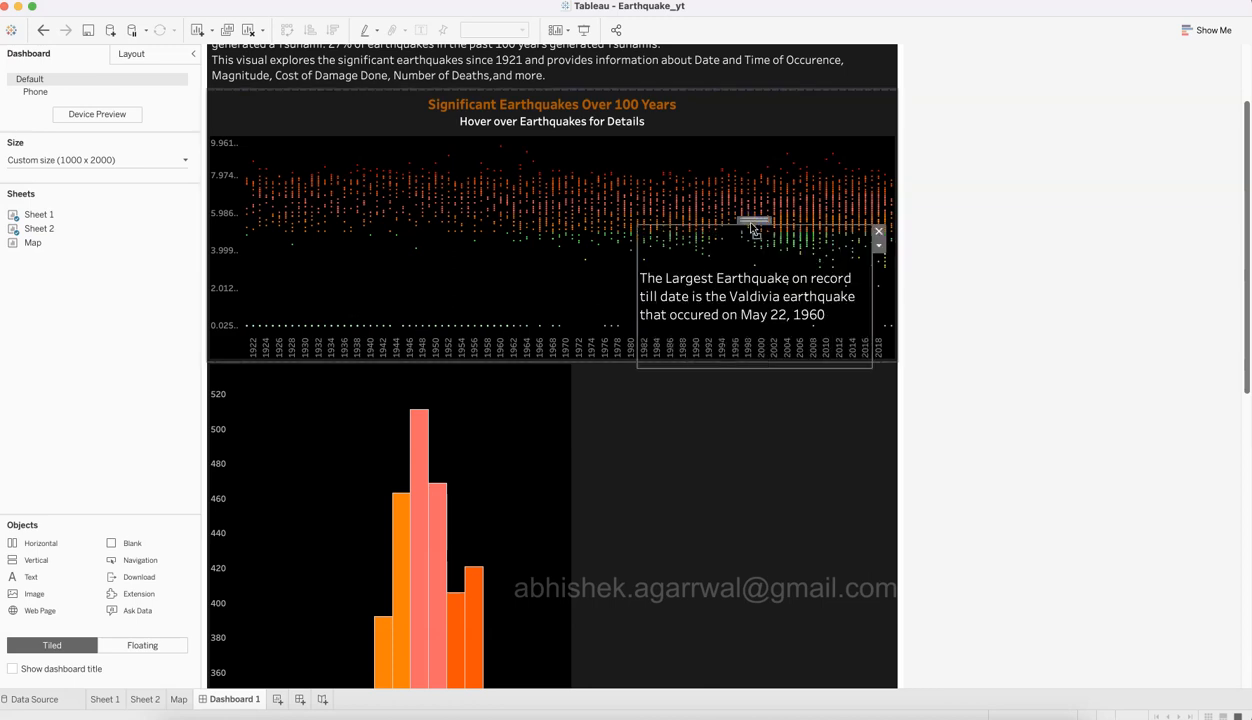
left_click(991, 364)
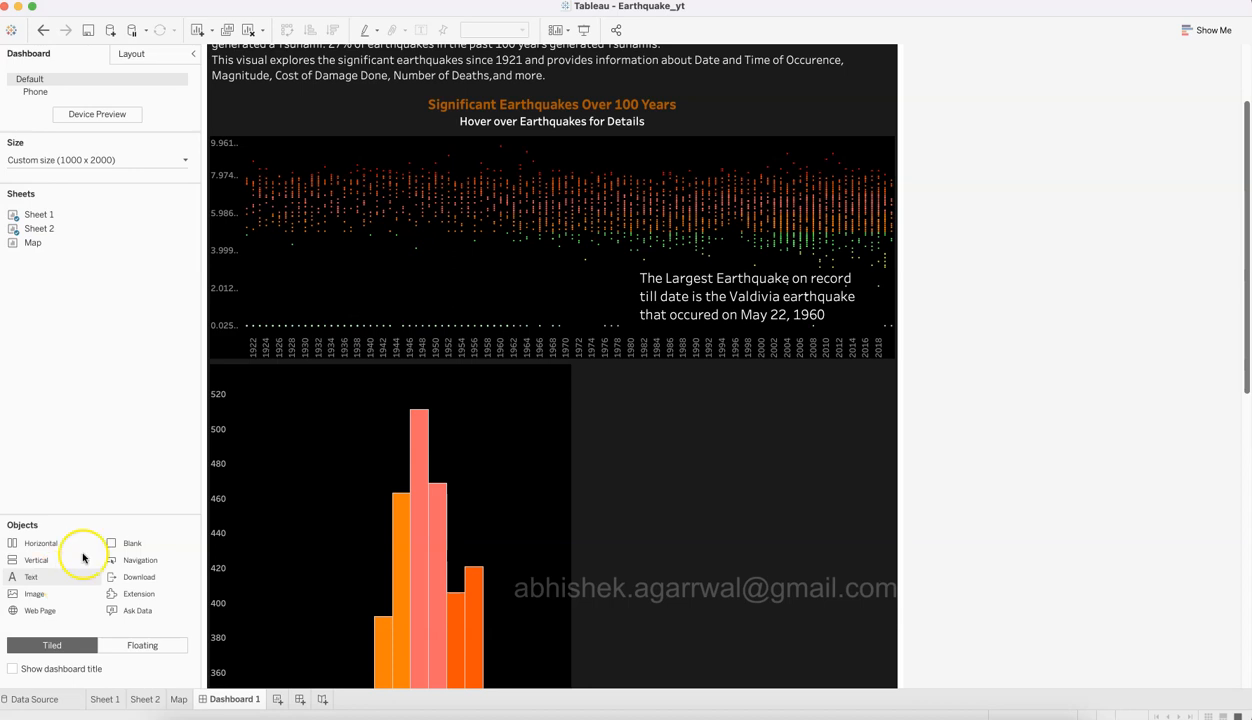
Step: Add the Map sheet to Dashboard 1 as a tiled object beneath the histogram and earthquake-classes text
scroll(1083, 384, "down", 4)
scroll(1080, 388, "down", 10)
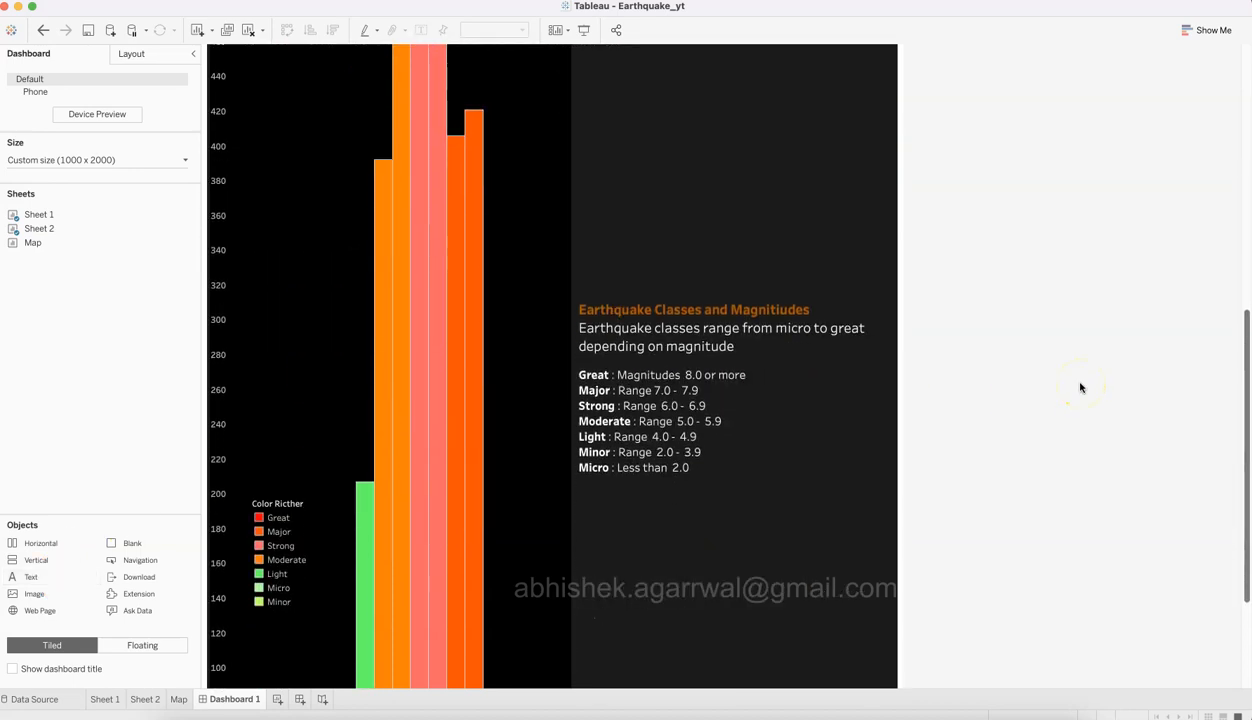
mouse_move(72, 244)
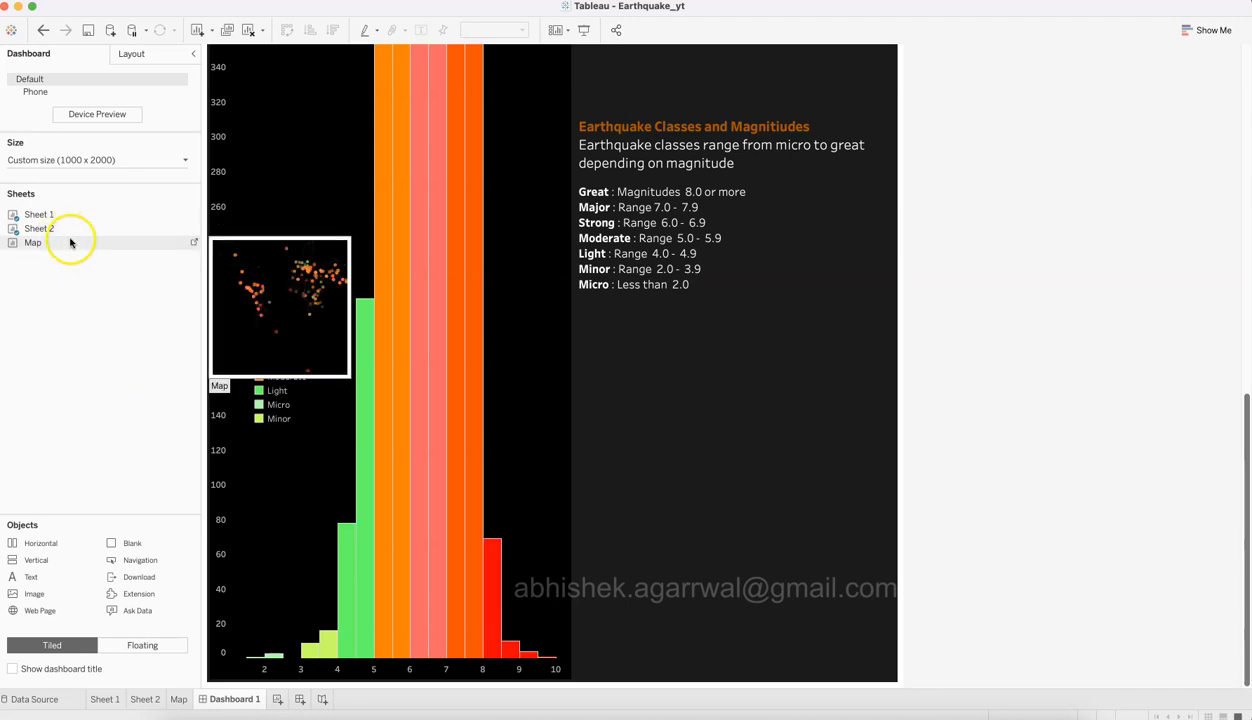
left_click_drag(70, 241, 430, 690)
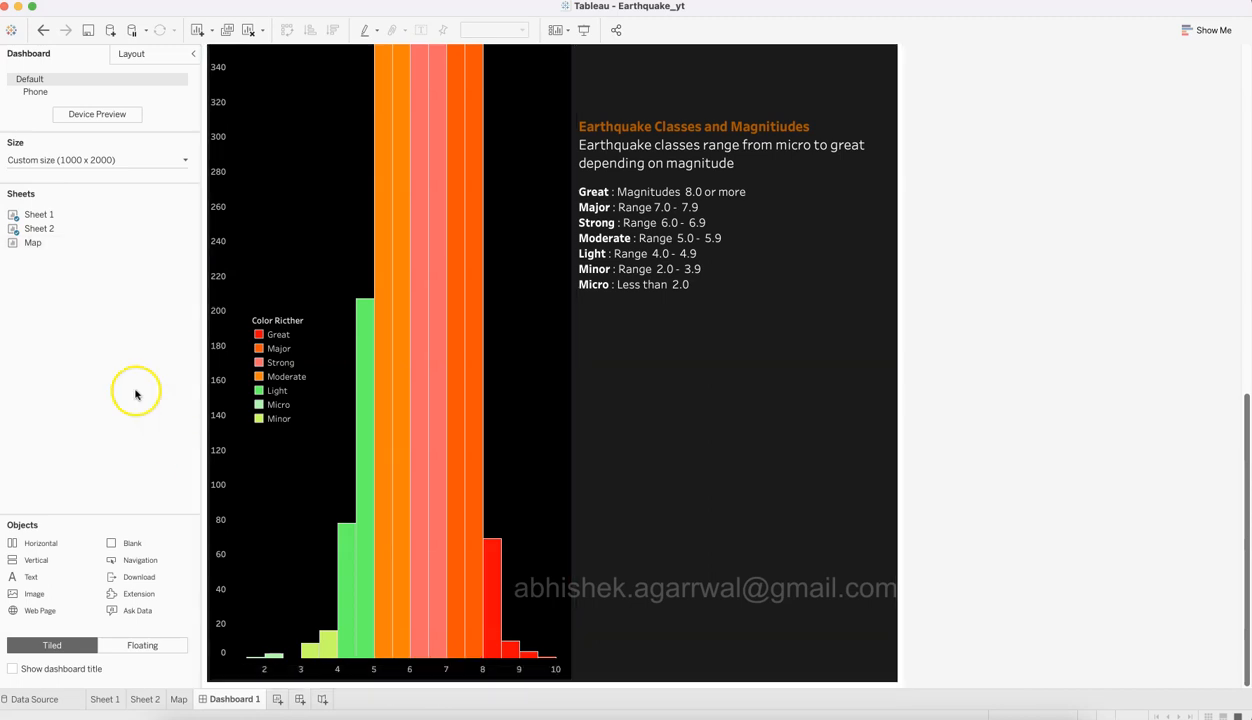
mouse_move(72, 250)
left_click_drag(72, 250, 441, 690)
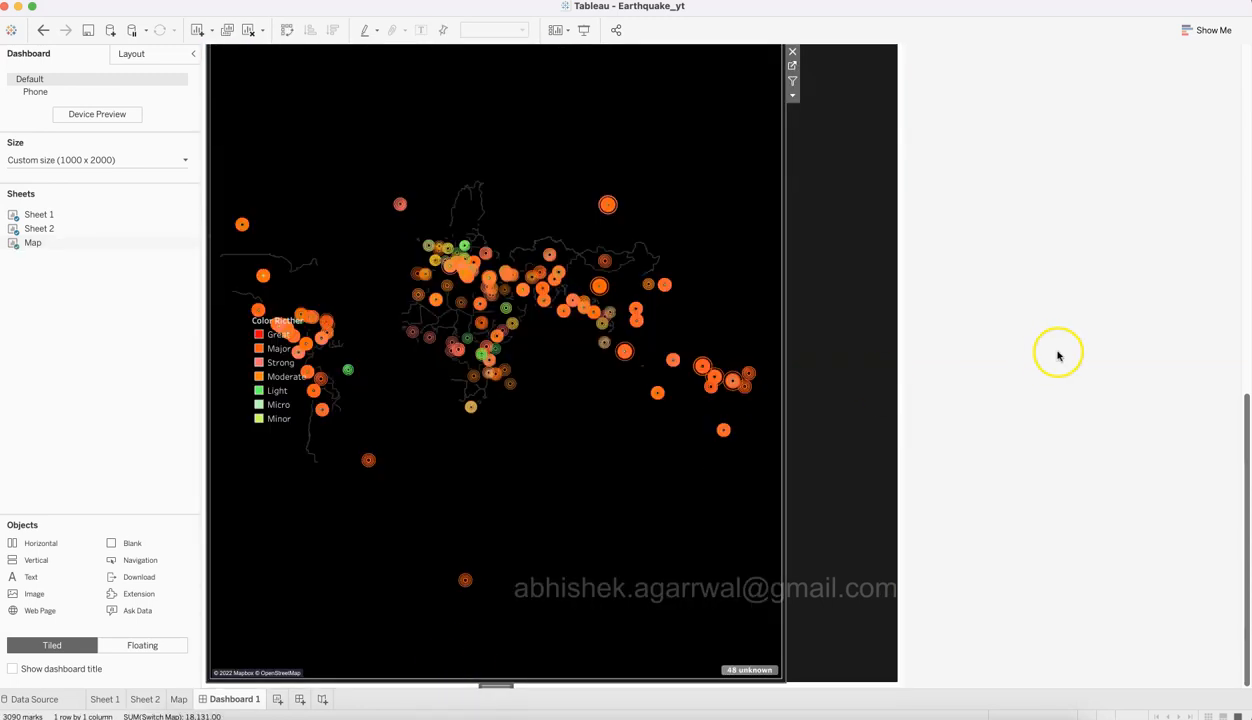
Step: Reduce the height of the histogram and earthquake-classes row above the map
scroll(1059, 354, "up", 10)
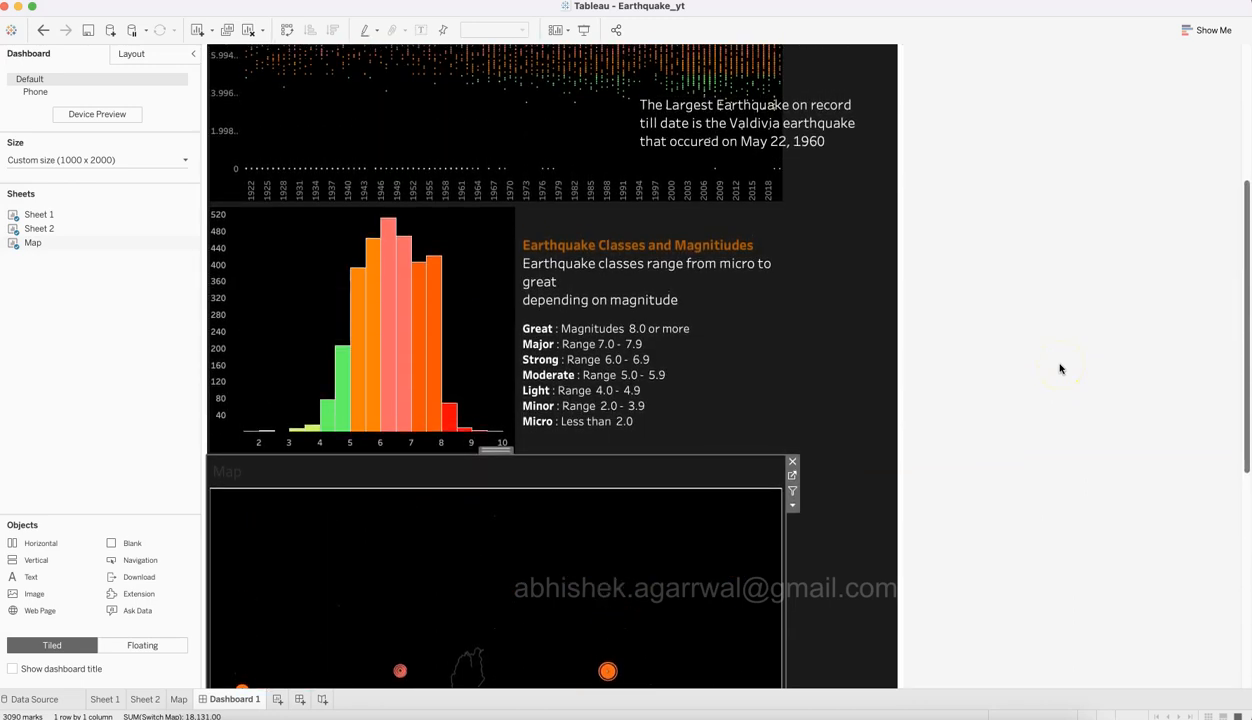
scroll(1060, 369, "up", 5)
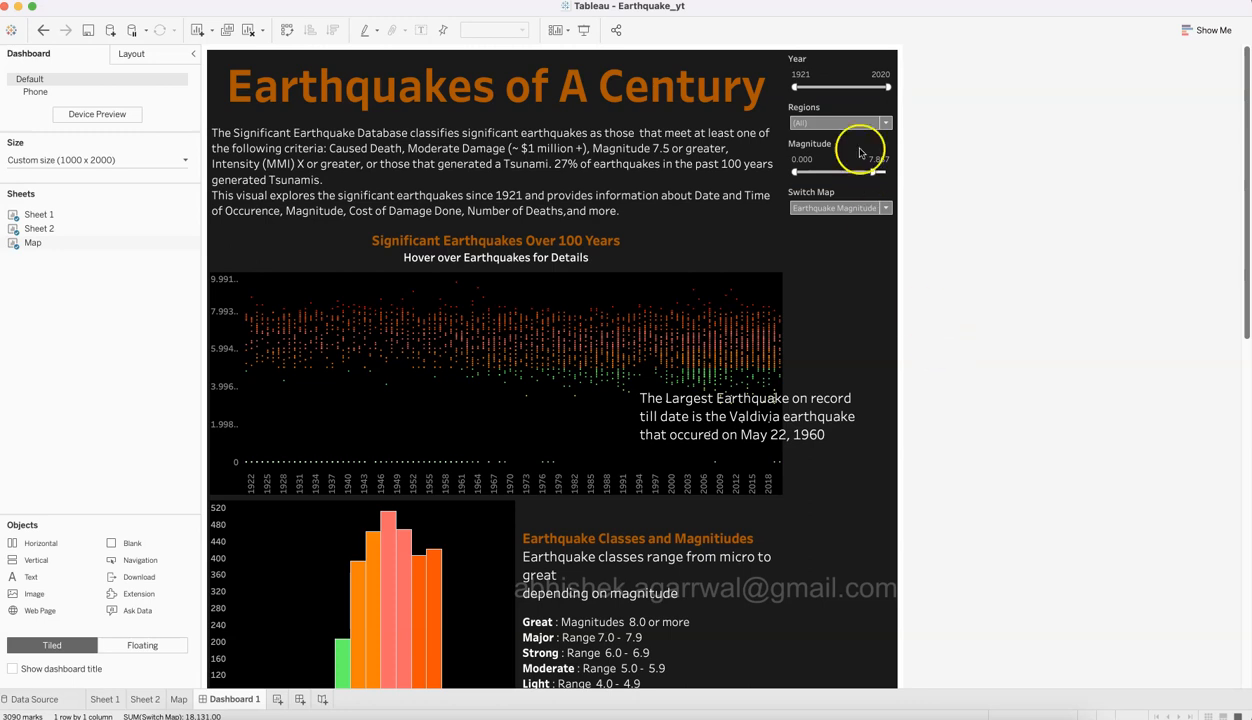
left_click(833, 57)
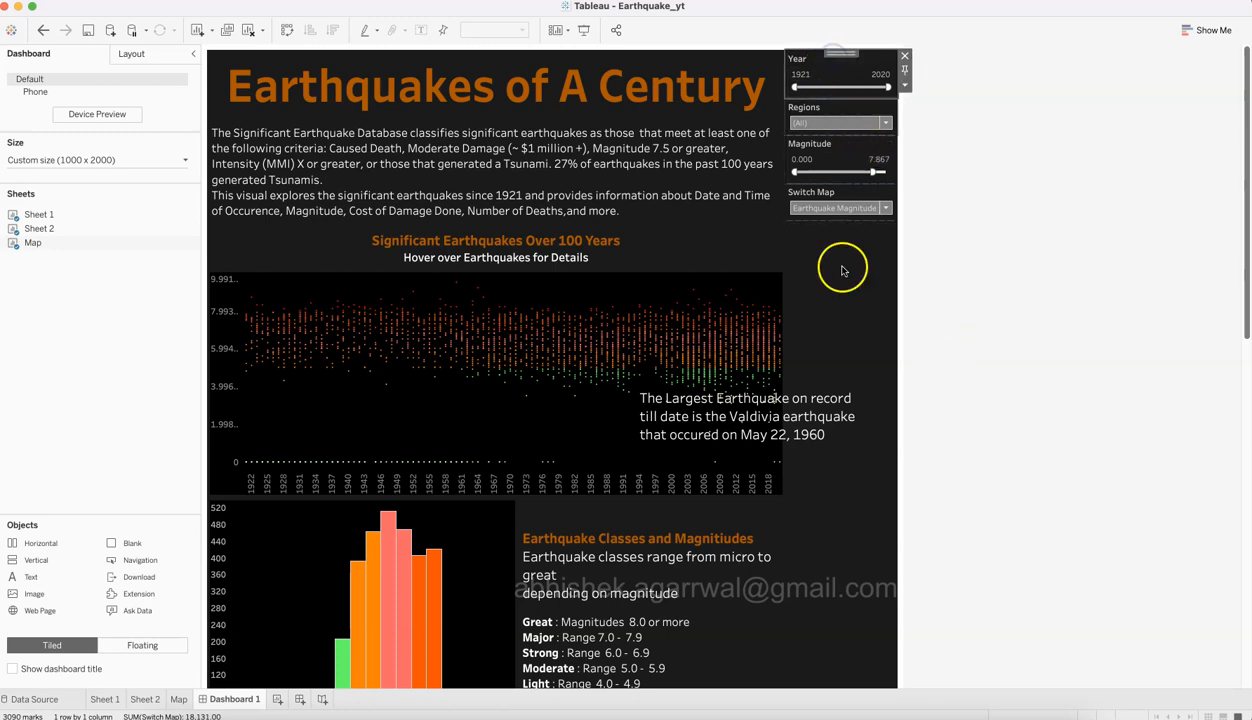
scroll(970, 528, "down", 5)
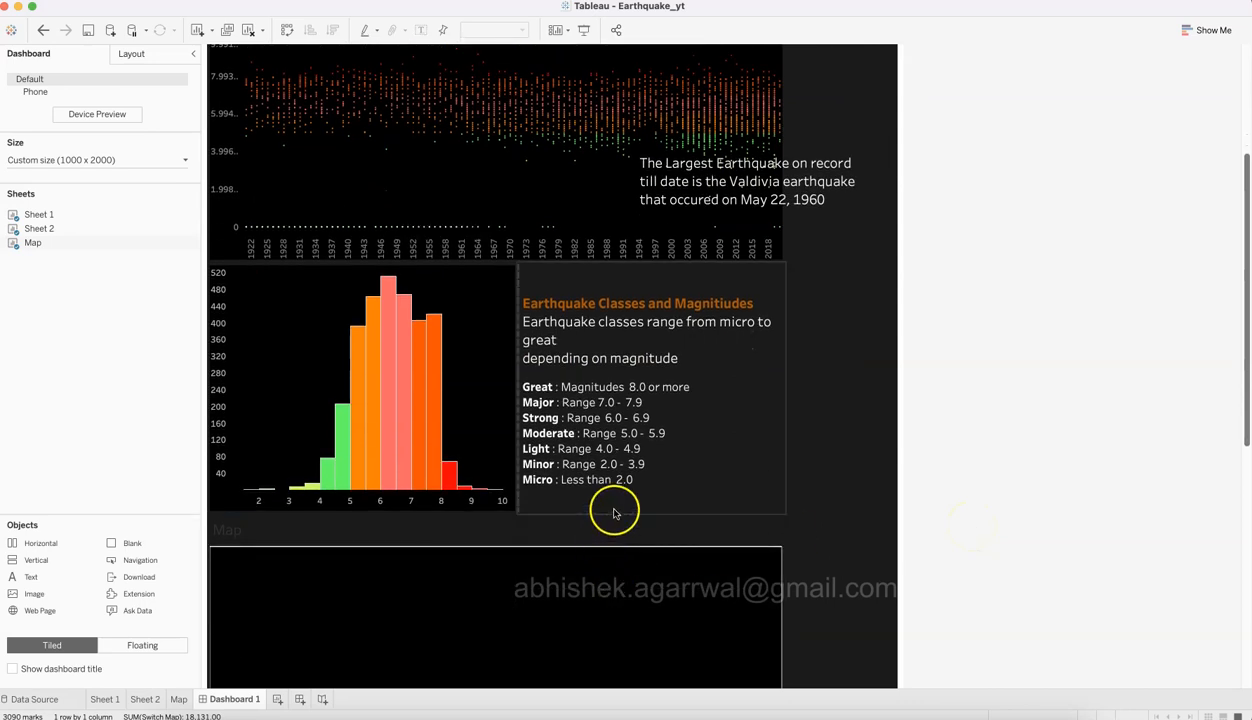
left_click_drag(615, 514, 620, 457)
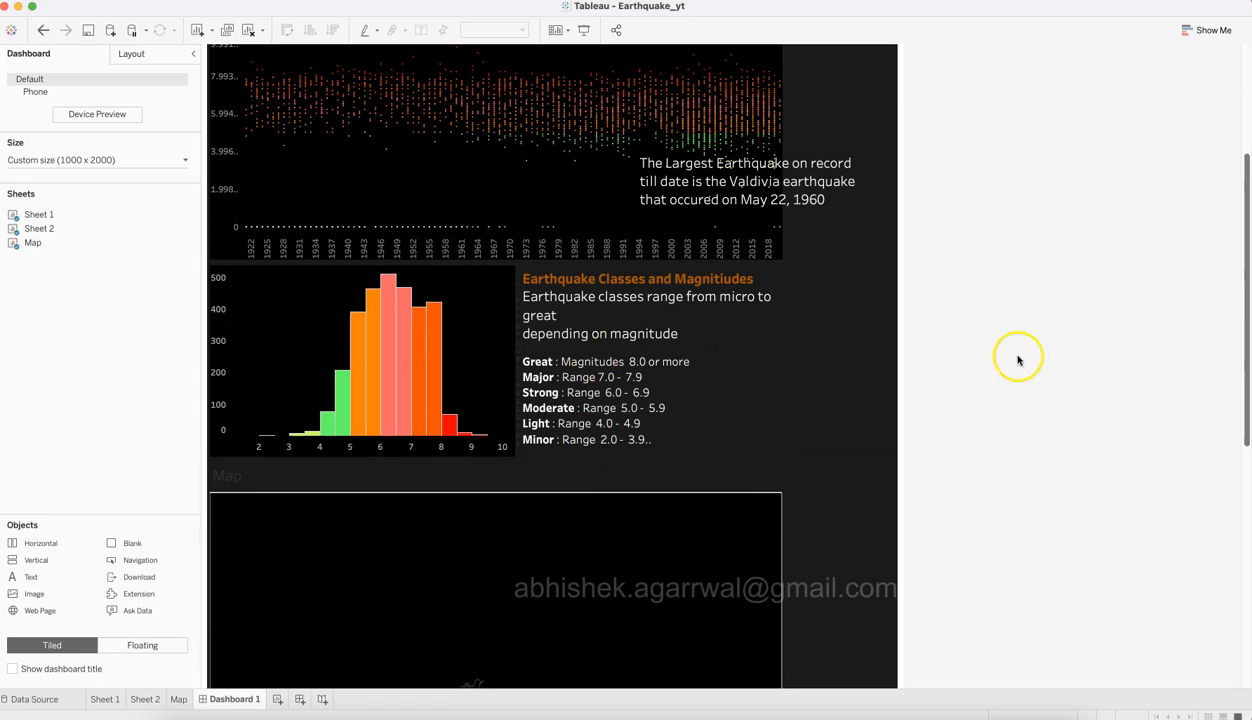
Step: Move the Year range filter out of the side column and place it full width between the histogram row and the map
scroll(981, 388, "up", 1)
scroll(981, 388, "down", 5)
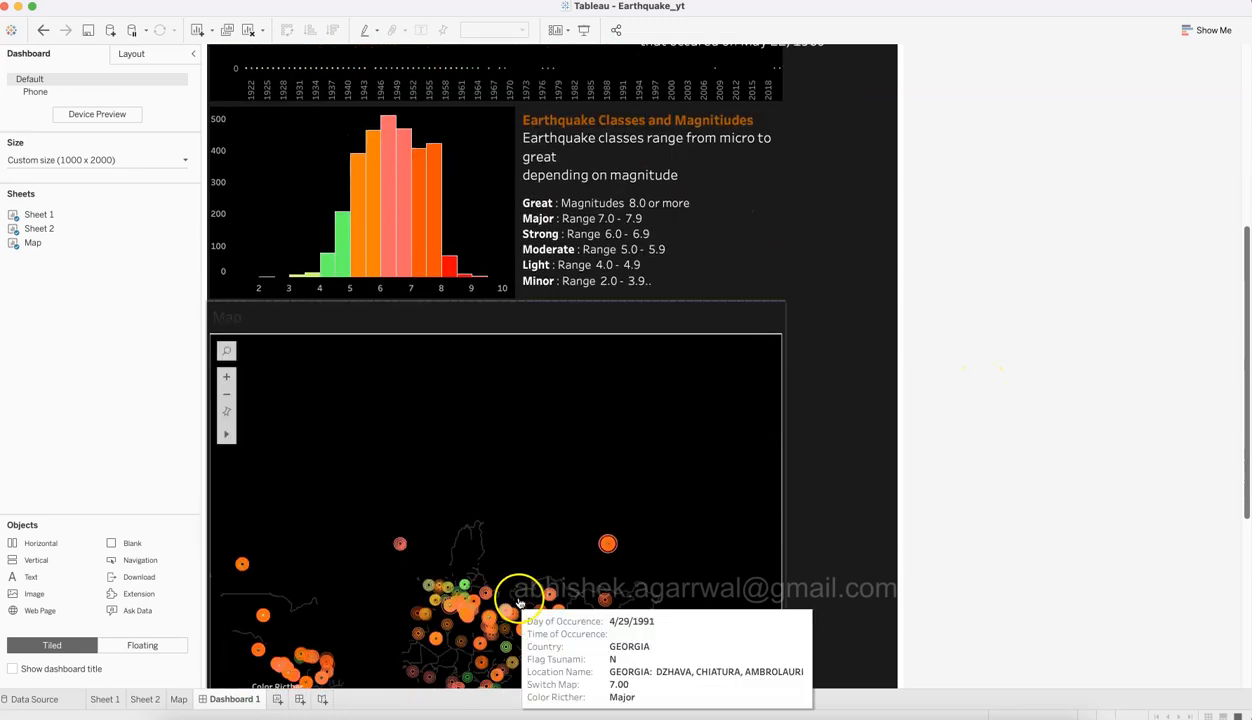
scroll(1056, 369, "up", 8)
scroll(1055, 370, "up", 2)
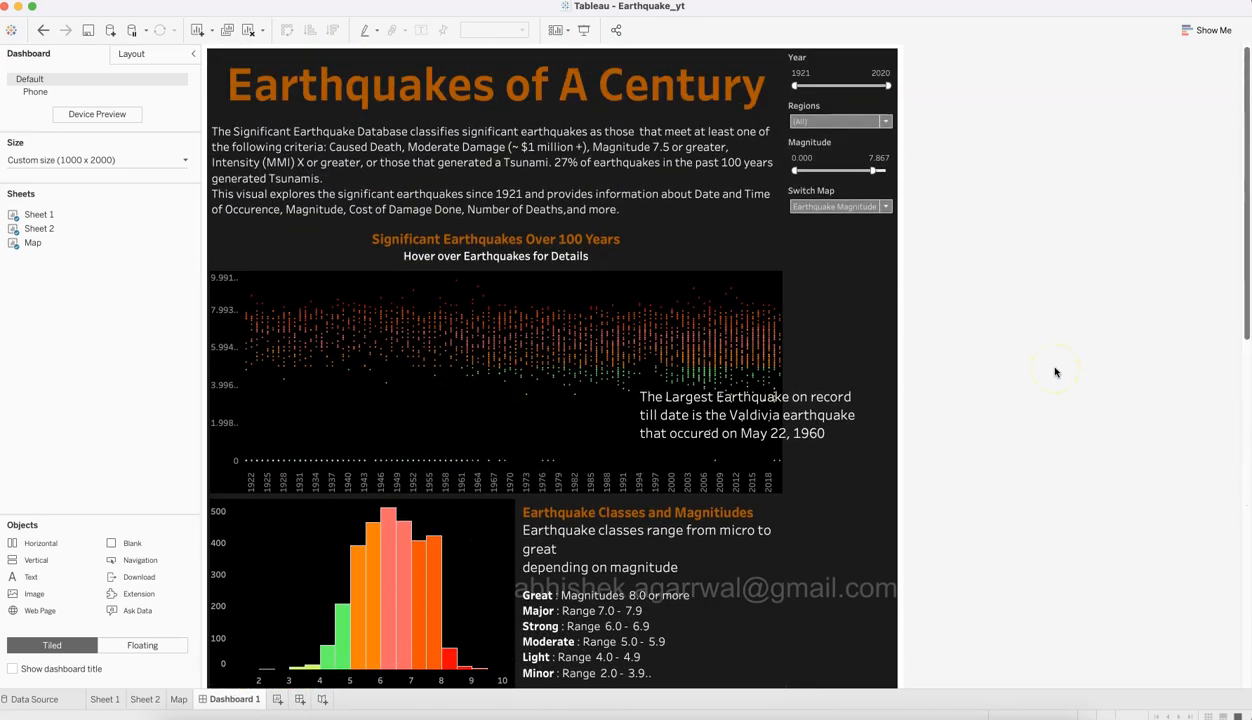
left_click(840, 66)
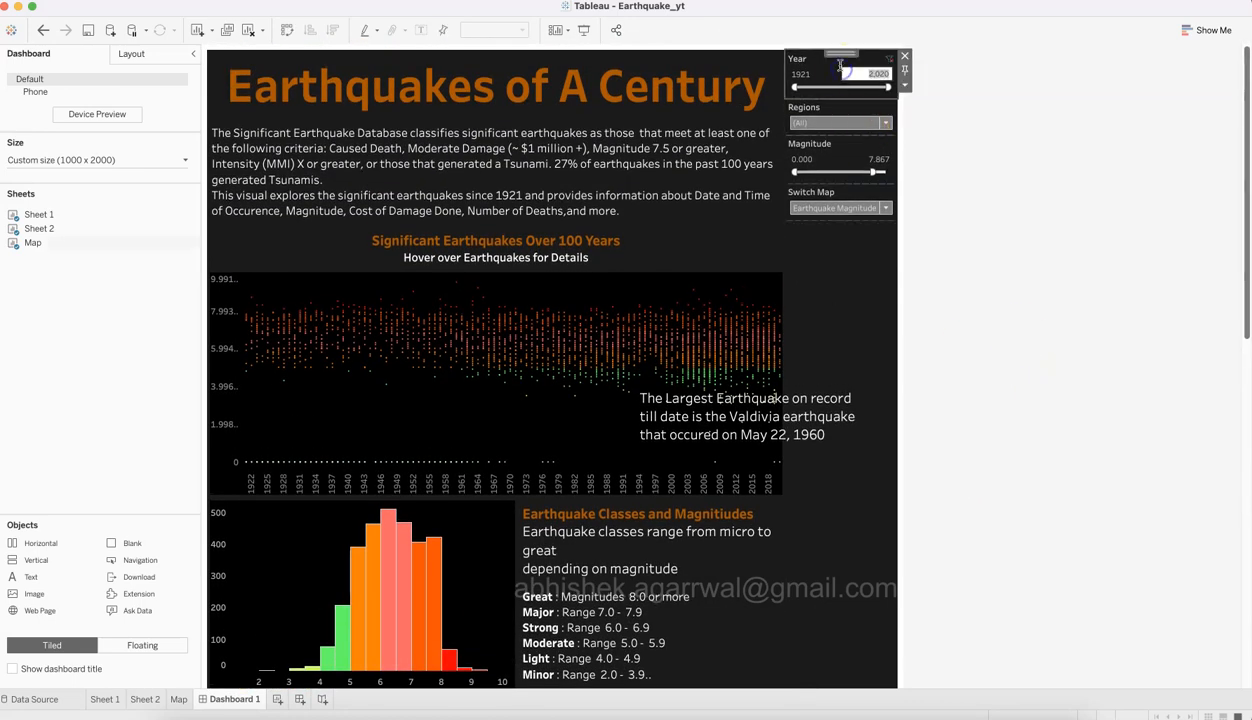
left_click(904, 85)
left_click(990, 70)
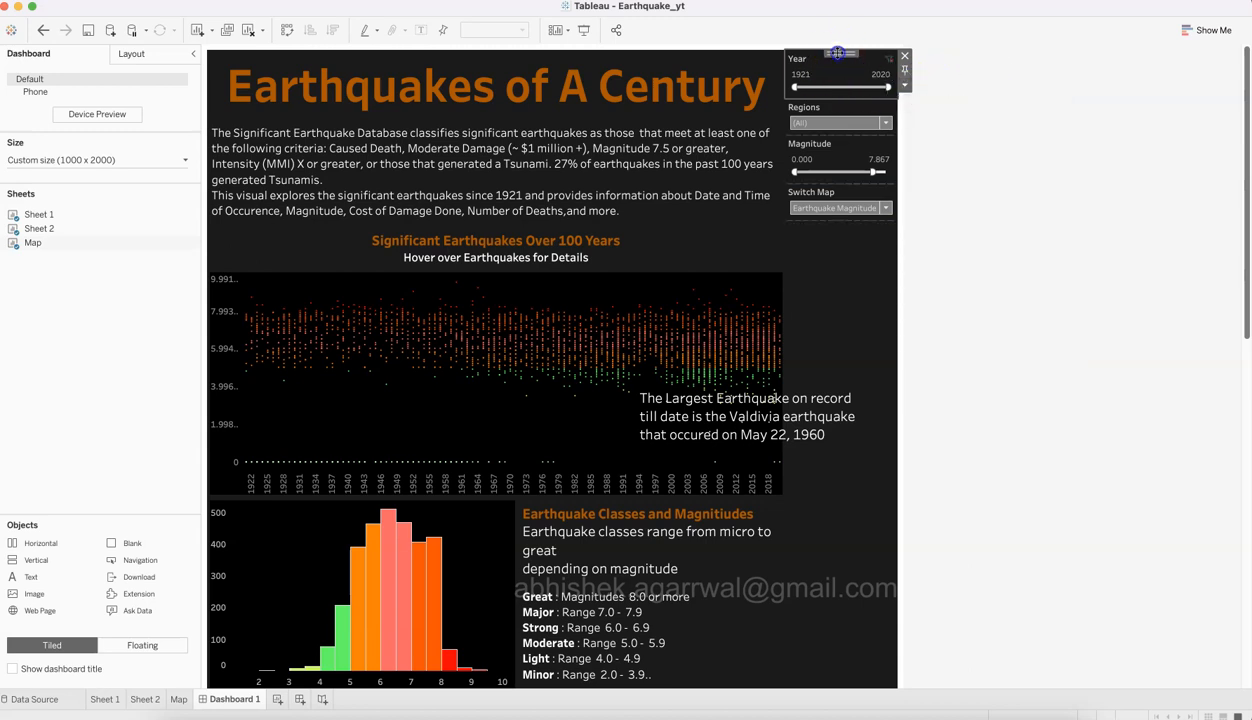
left_click_drag(829, 69, 560, 698)
scroll(1040, 427, "down", 2)
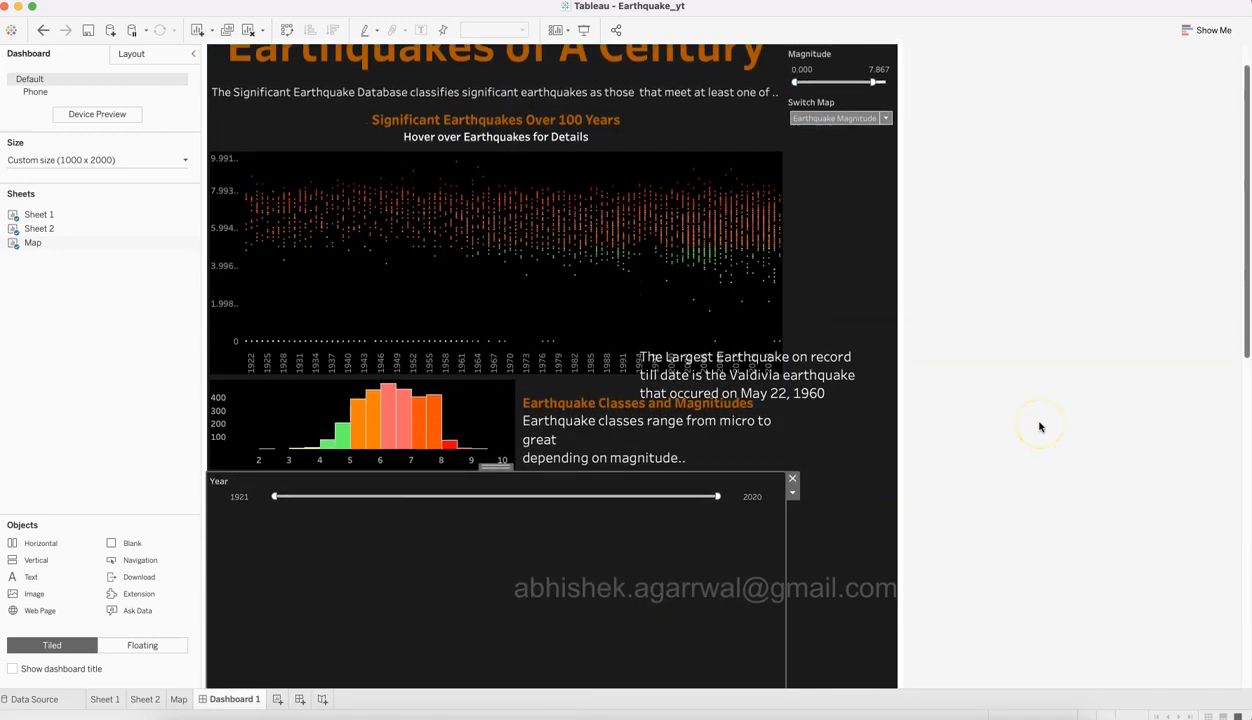
Step: Shrink the height of the Year filter so the map sits directly below its slider
scroll(1040, 427, "down", 10)
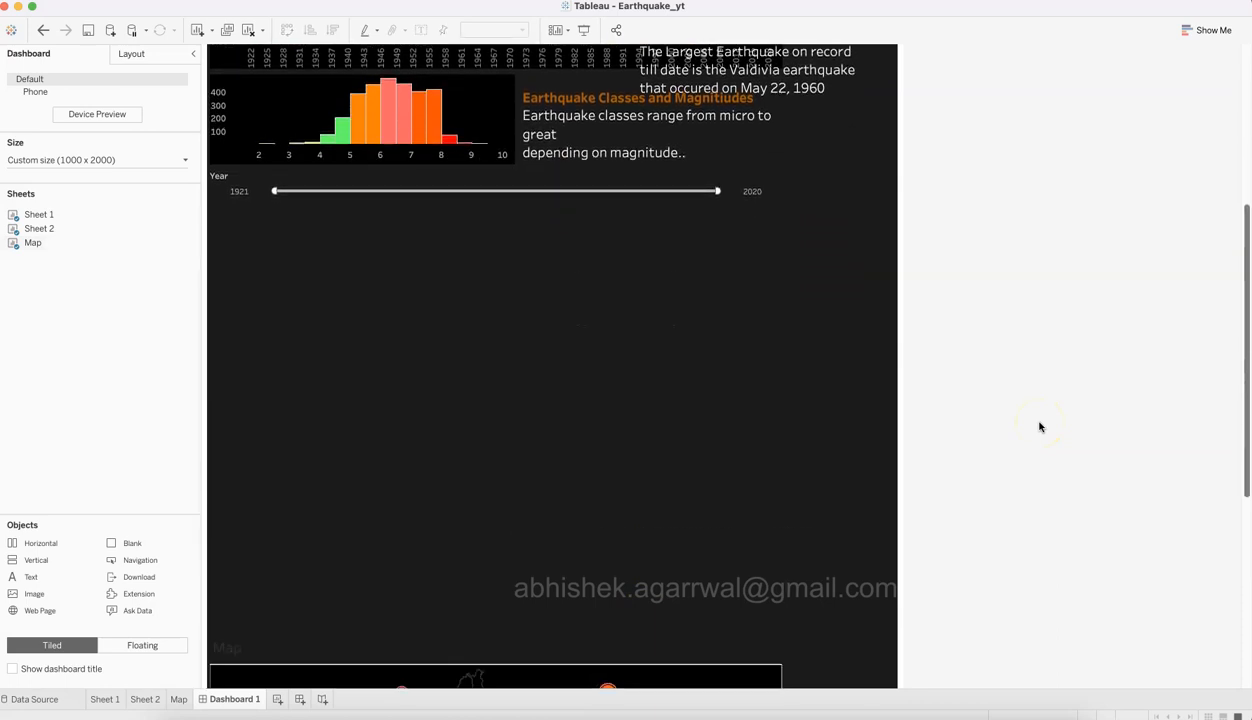
scroll(1040, 427, "down", 4)
left_click(648, 501)
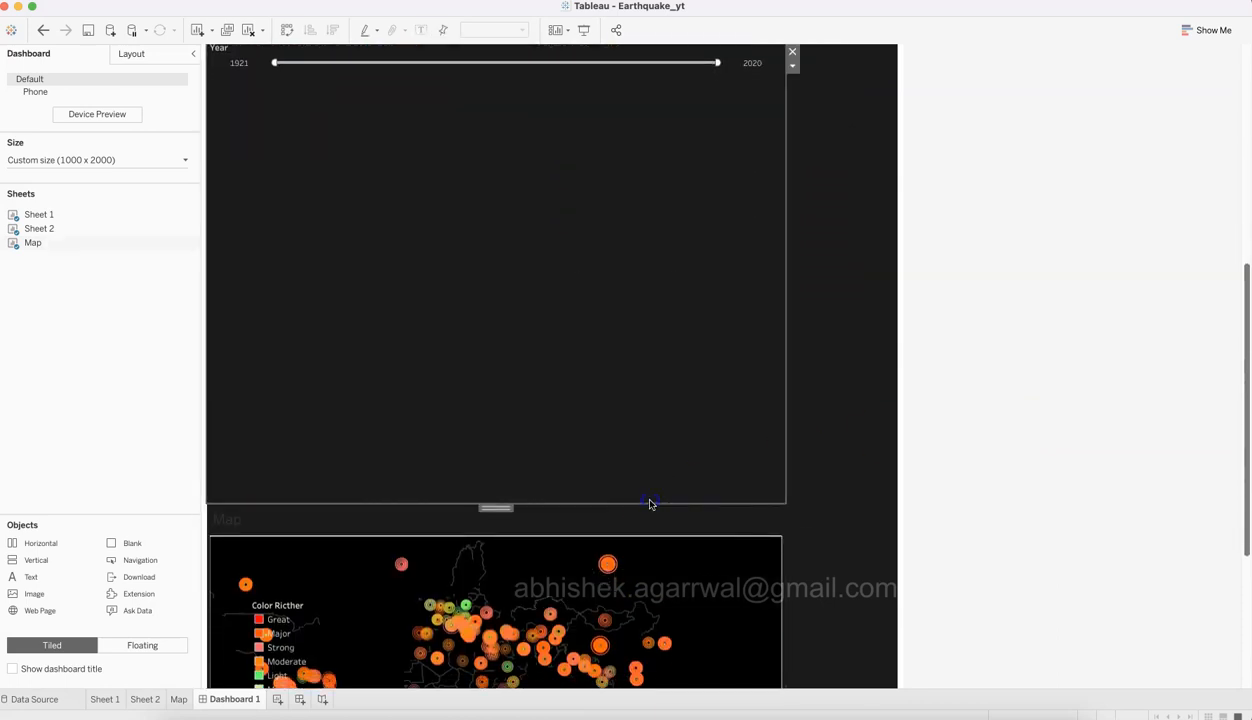
left_click_drag(649, 503, 608, 98)
scroll(1033, 266, "up", 5)
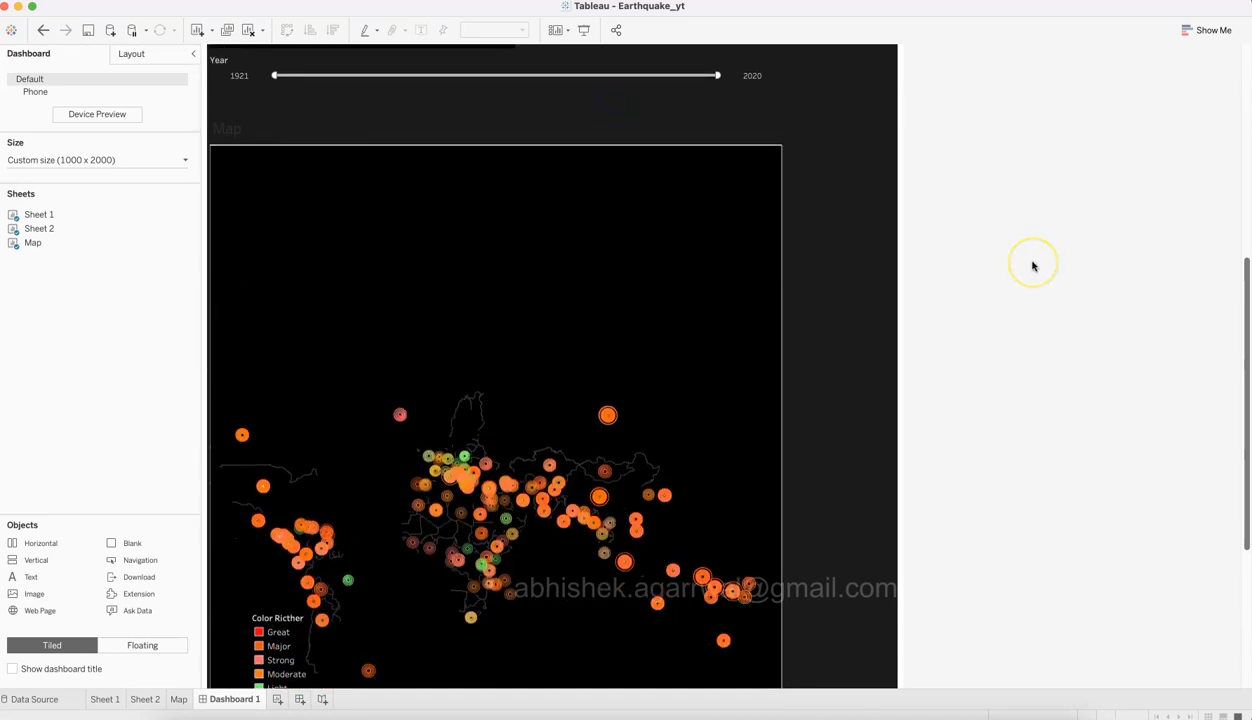
Step: Make the histogram and earthquake-classes row taller and slim the Year filter to a narrow strip above the map
scroll(1033, 266, "up", 3)
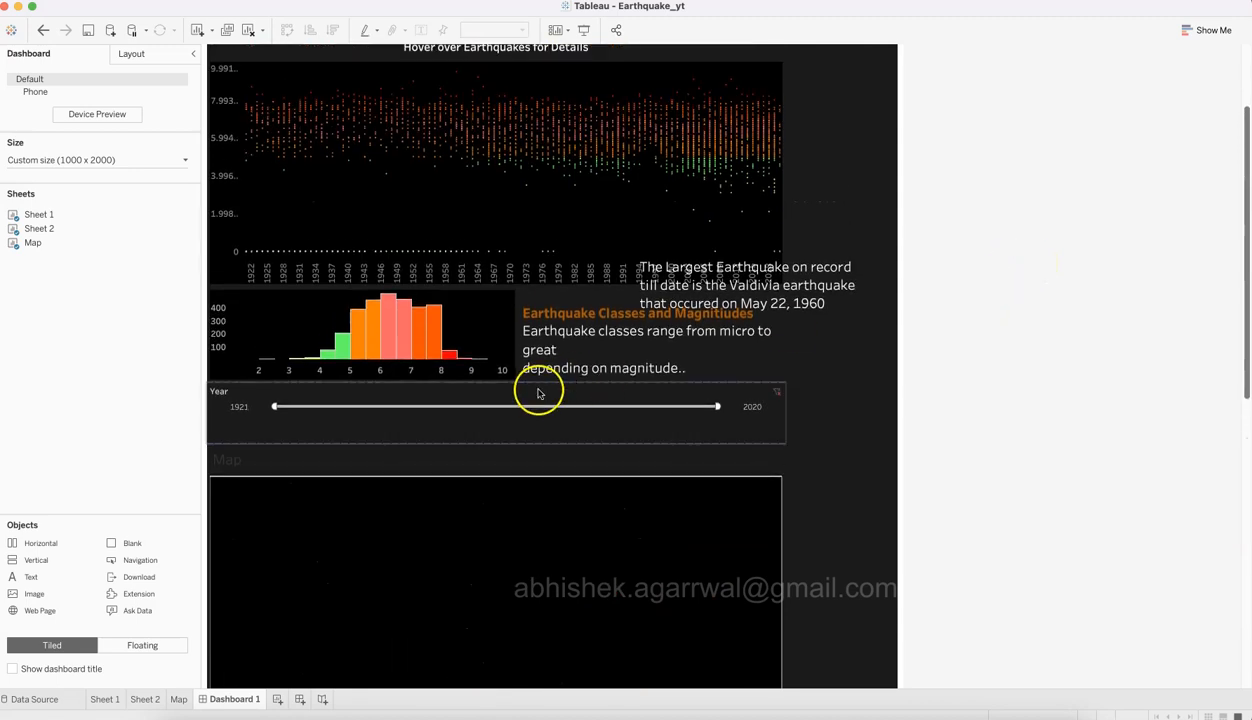
left_click_drag(542, 381, 556, 513)
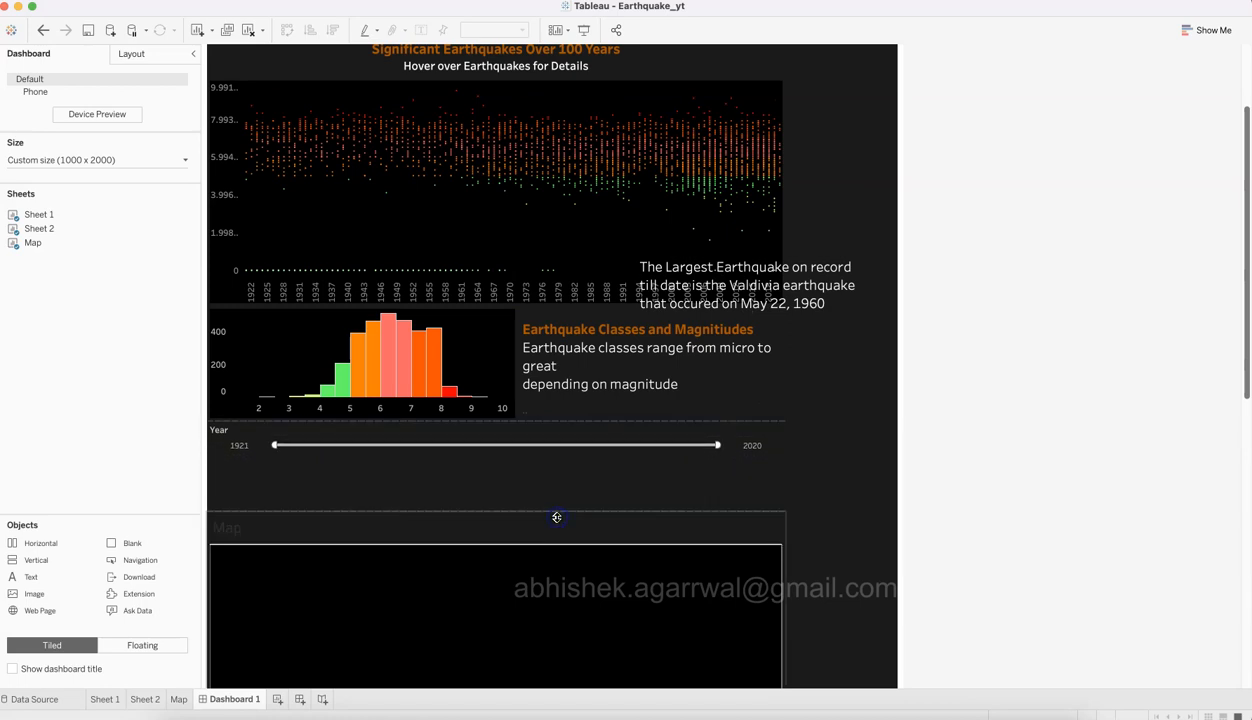
left_click_drag(570, 422, 618, 492)
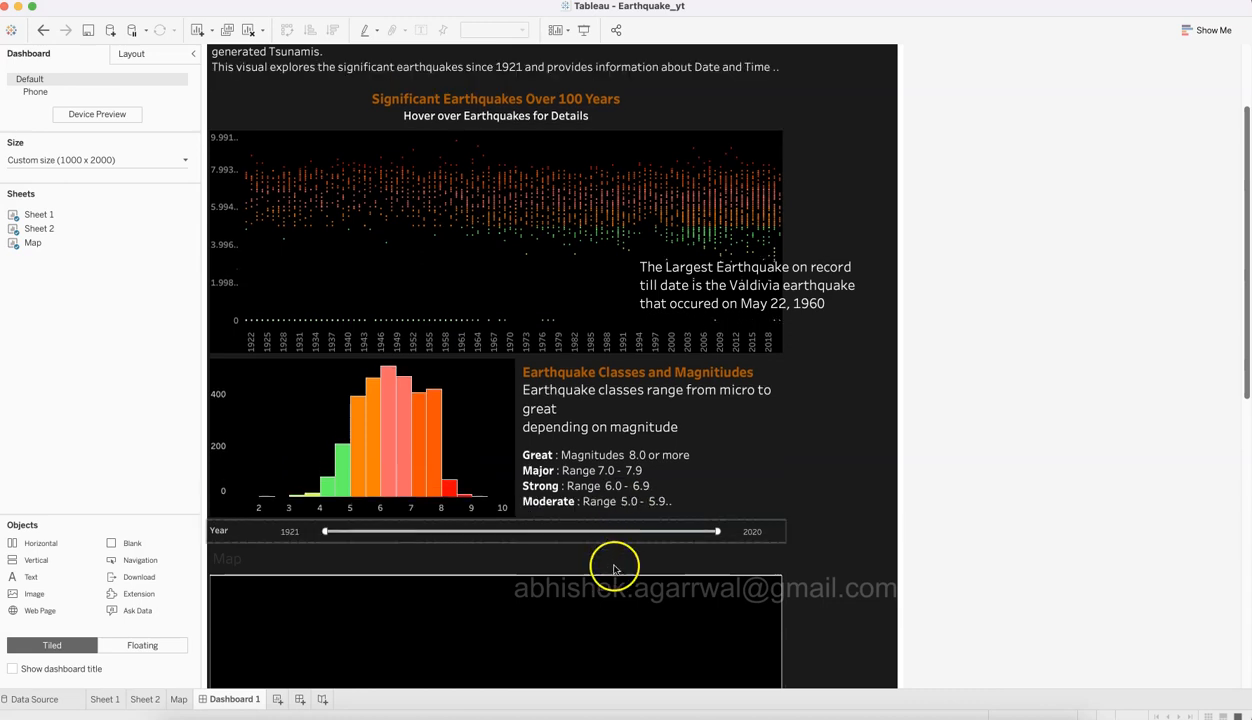
left_click_drag(621, 544, 623, 578)
left_click_drag(634, 519, 651, 586)
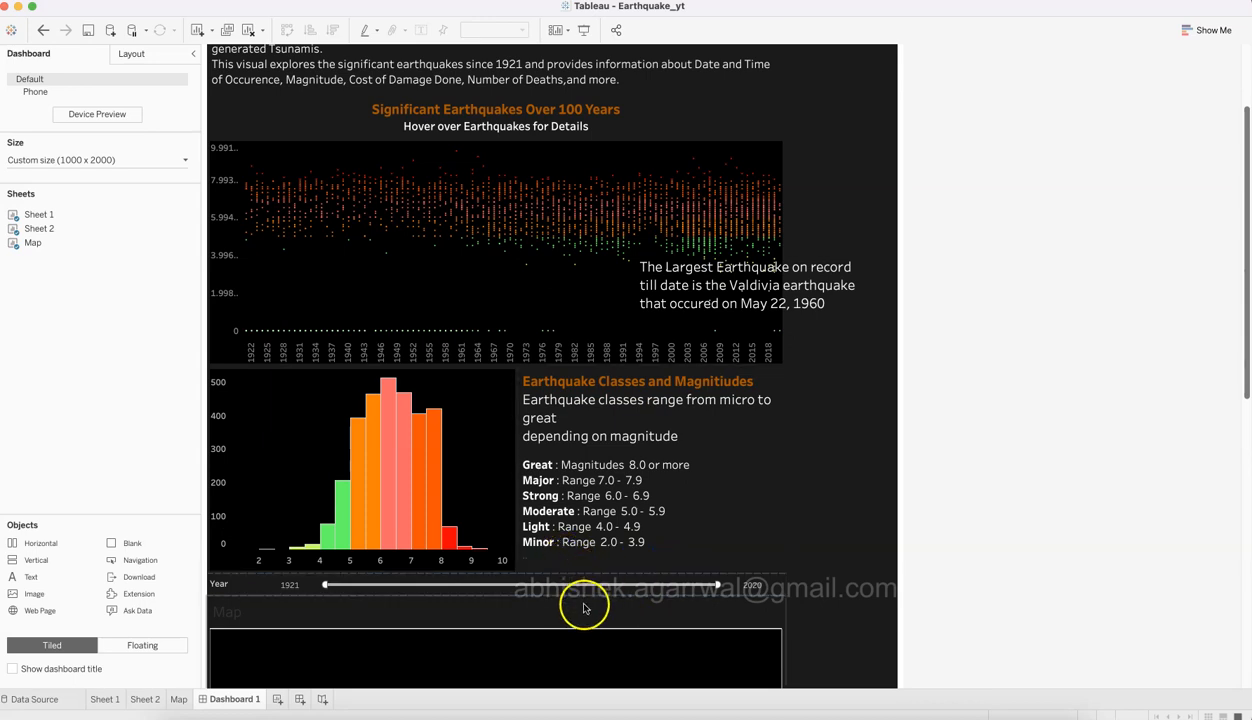
left_click_drag(587, 597, 590, 630)
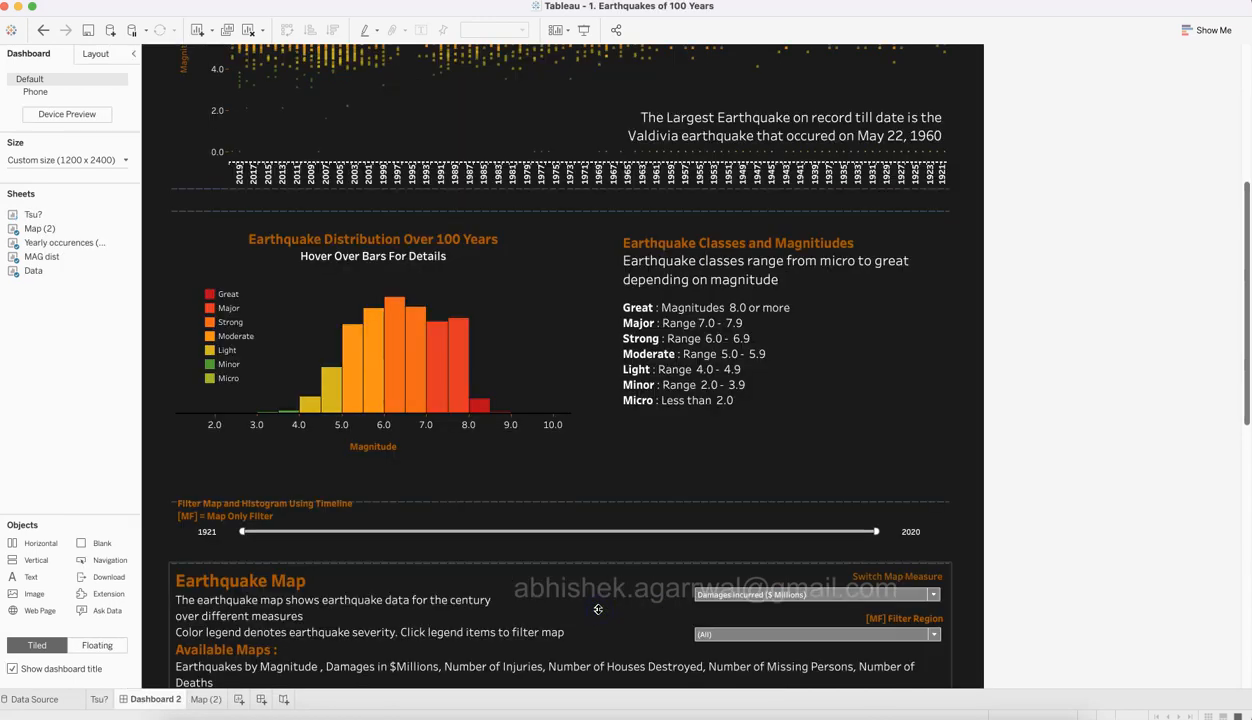
left_click(646, 440)
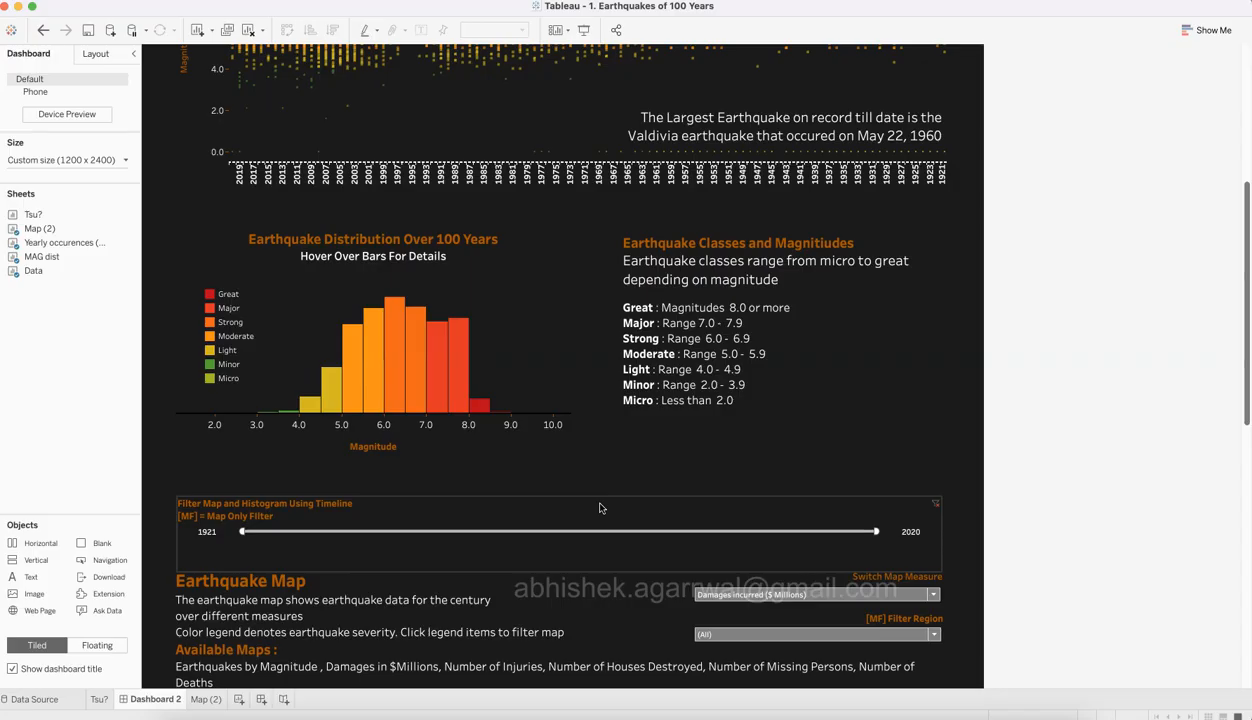
left_click(585, 651)
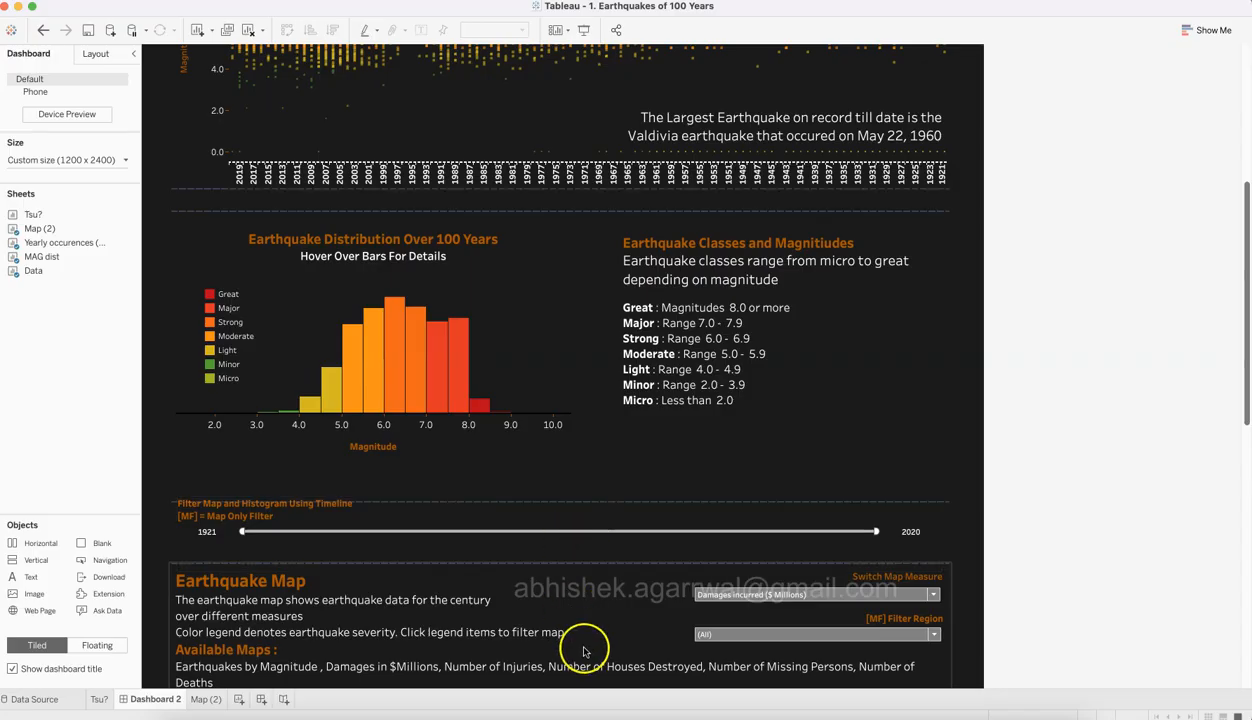
left_click(1015, 603)
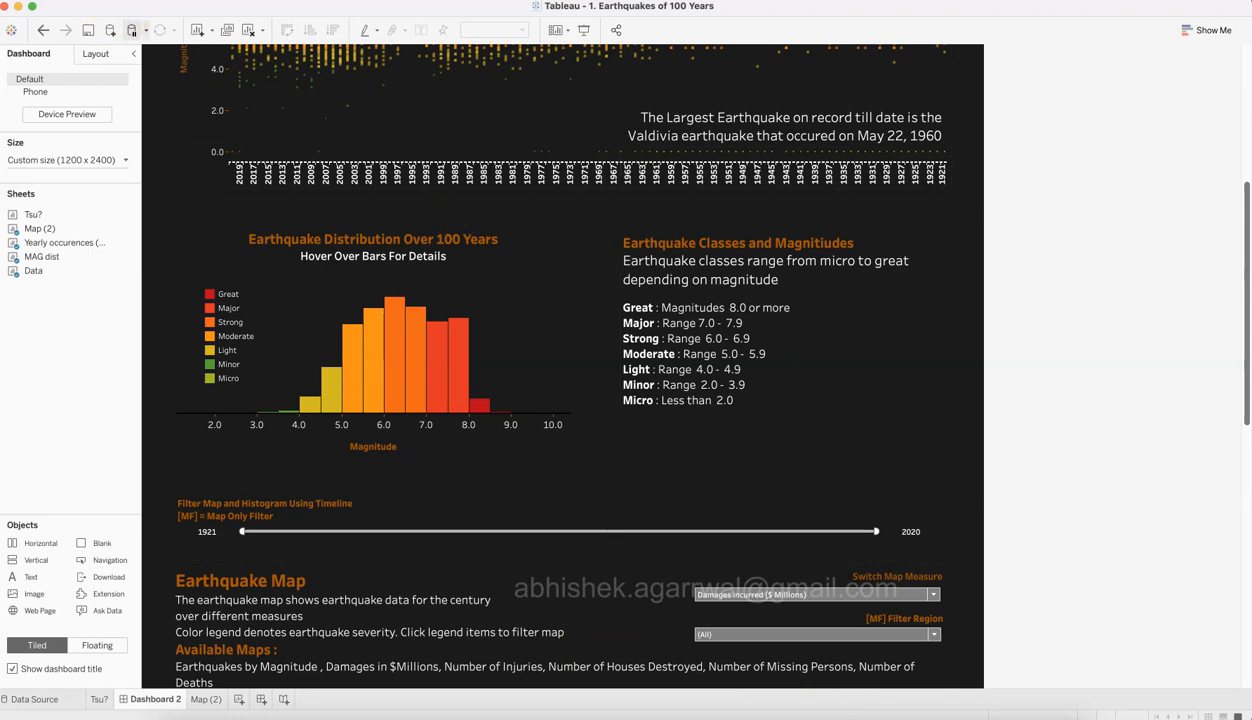
Step: Reopen the recent workbook Earthquake_yt.twb
left_click(87, 1)
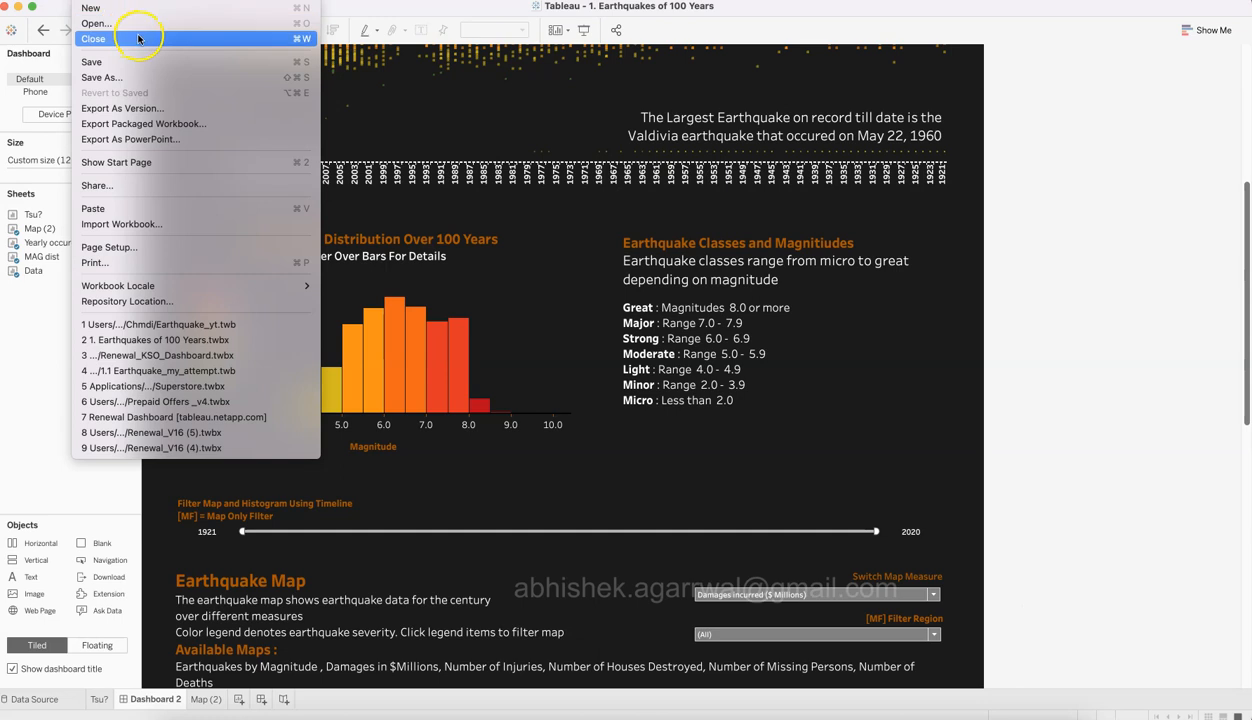
left_click(168, 326)
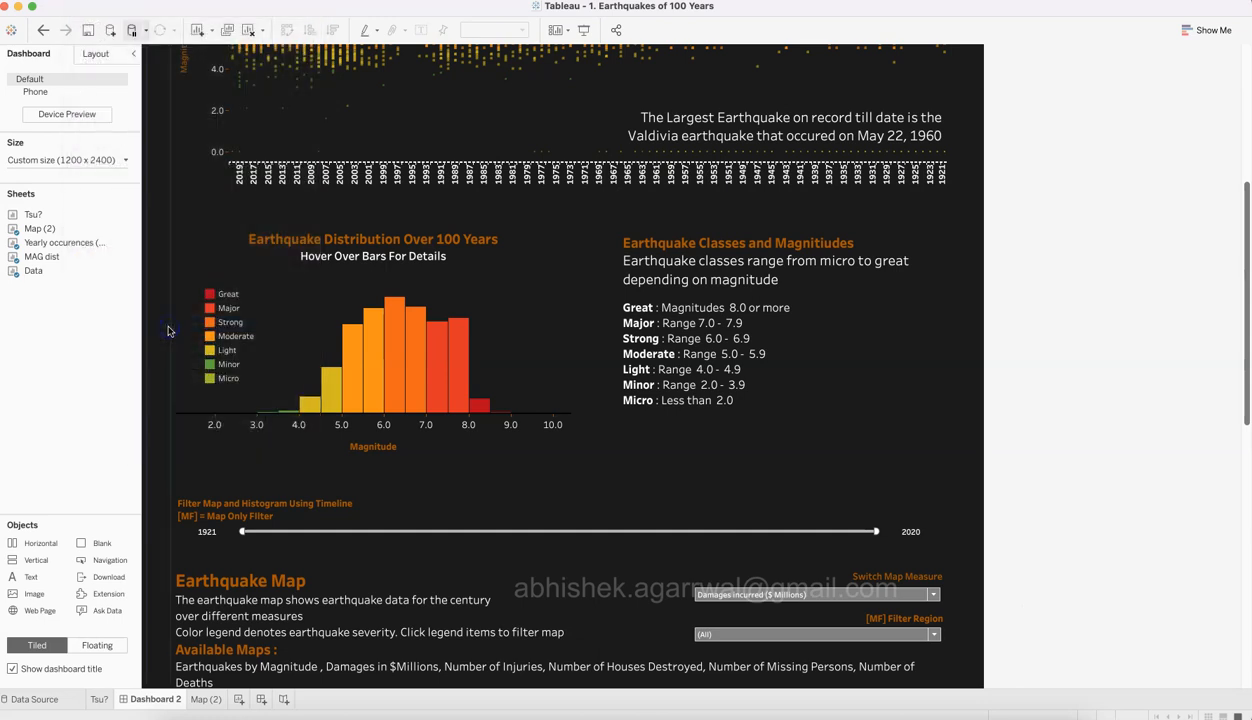
left_click(728, 433)
left_click(1098, 423)
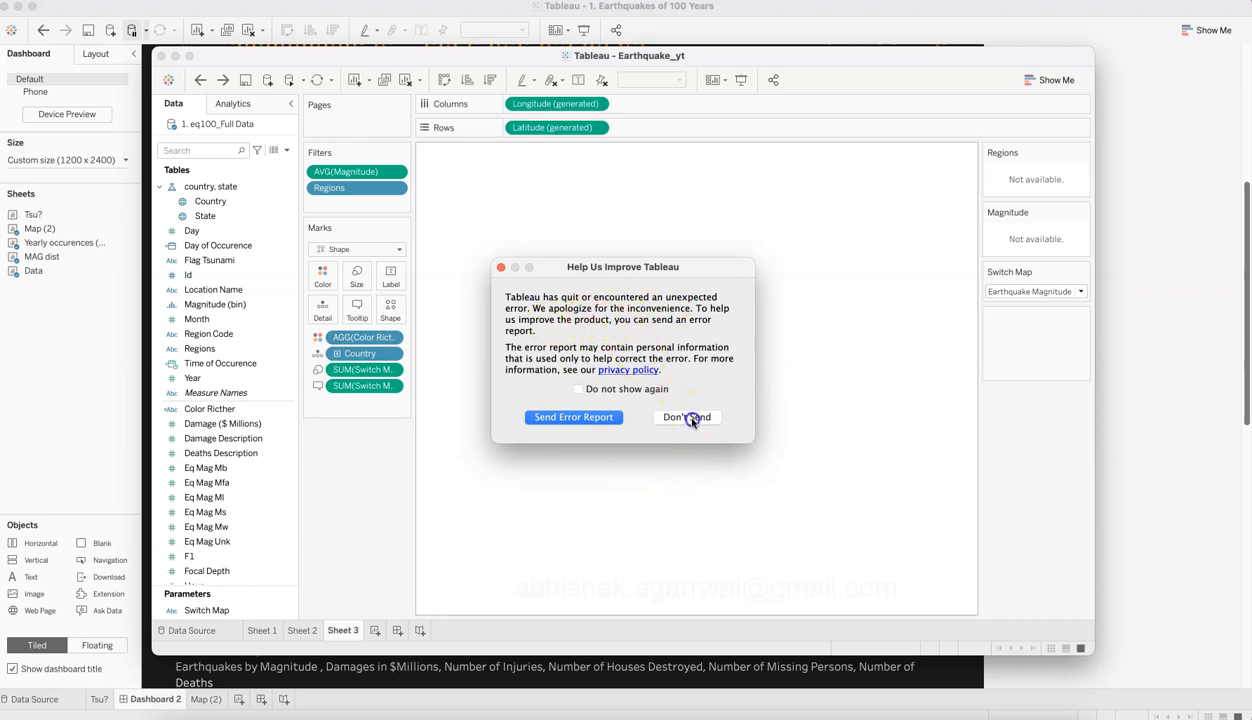
Step: Decline sending the error report and dismiss the file recovery list without opening a backup copy
left_click(690, 418)
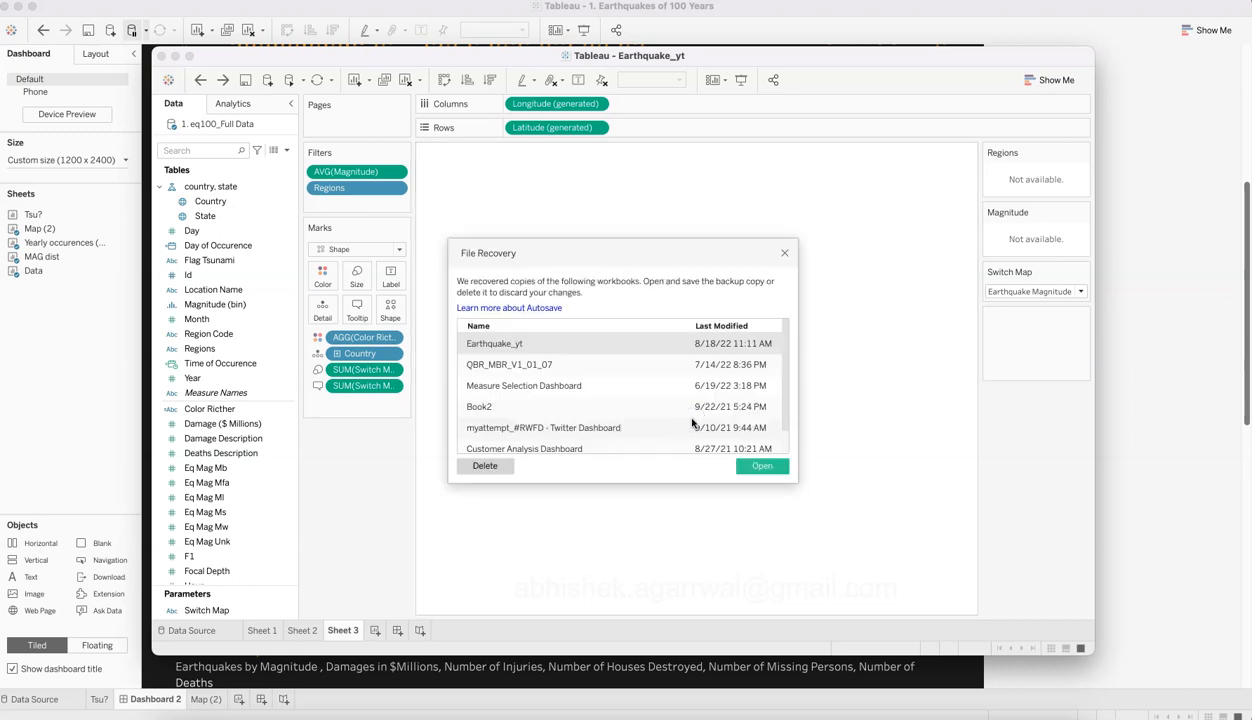
left_click(784, 253)
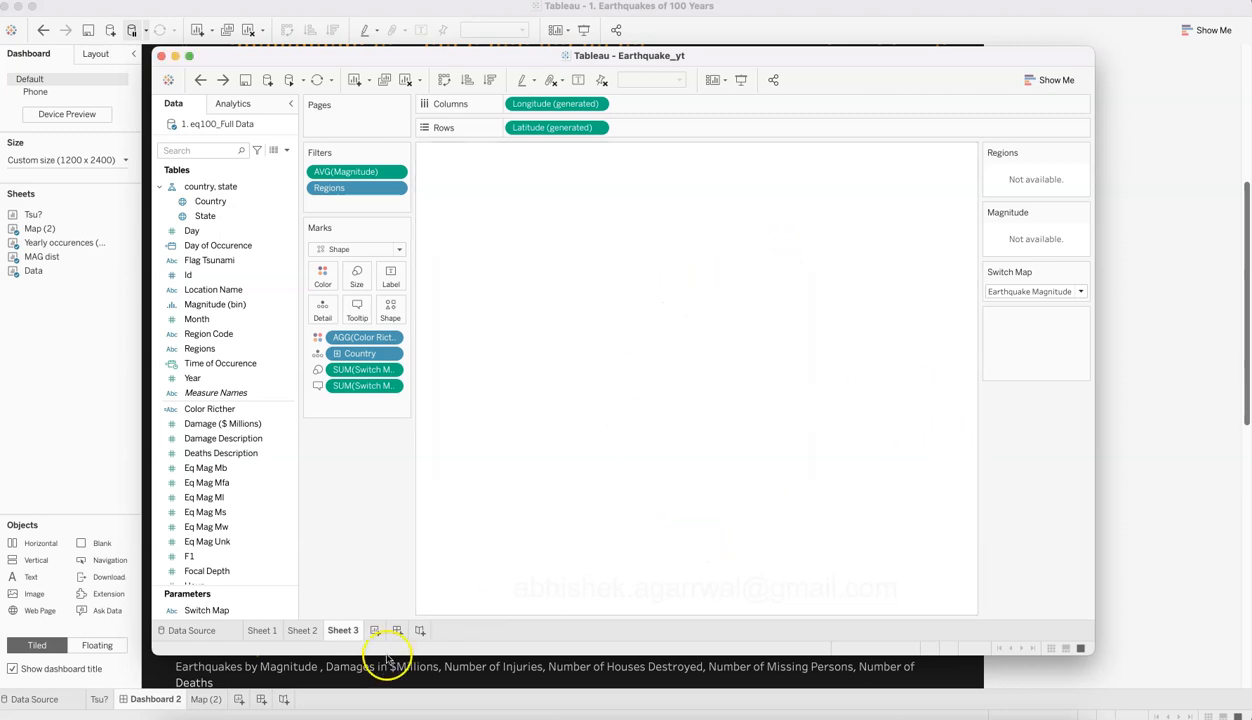
scroll(265, 557, "down", 3)
scroll(265, 558, "down", 9)
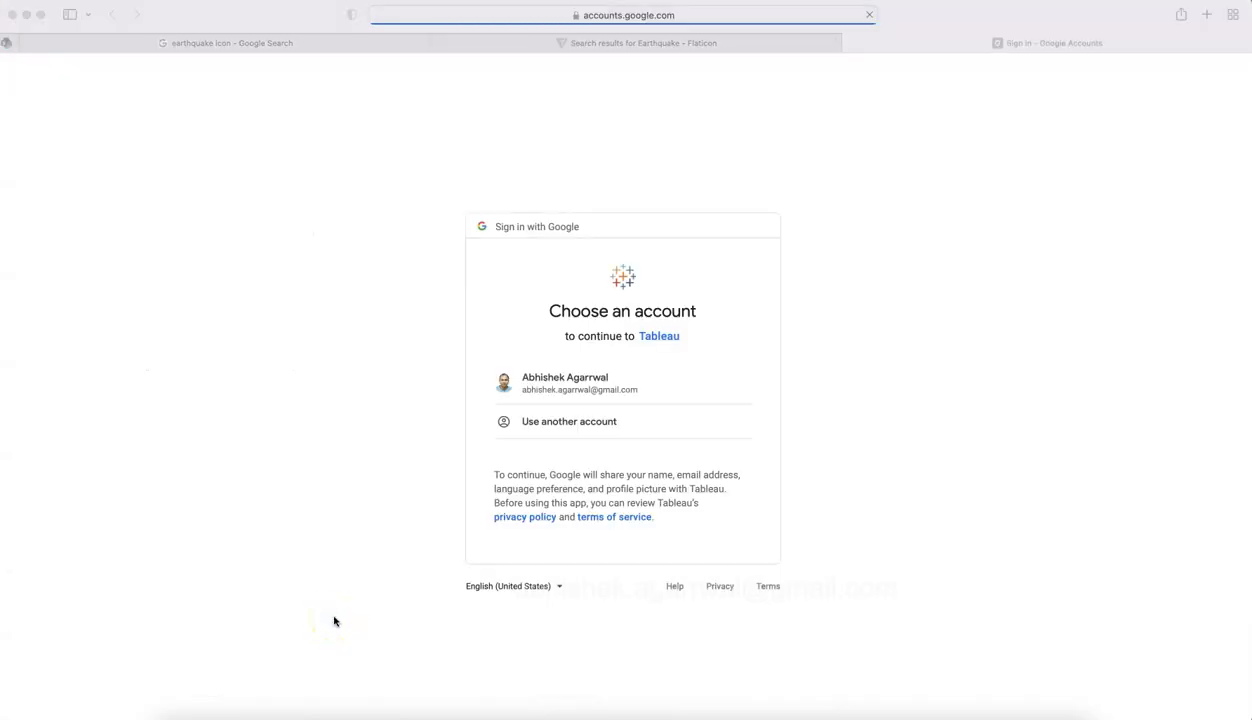
Step: Choose the listed Google account to sign in and let Tableau reconnect to the workbook's data
left_click(533, 386)
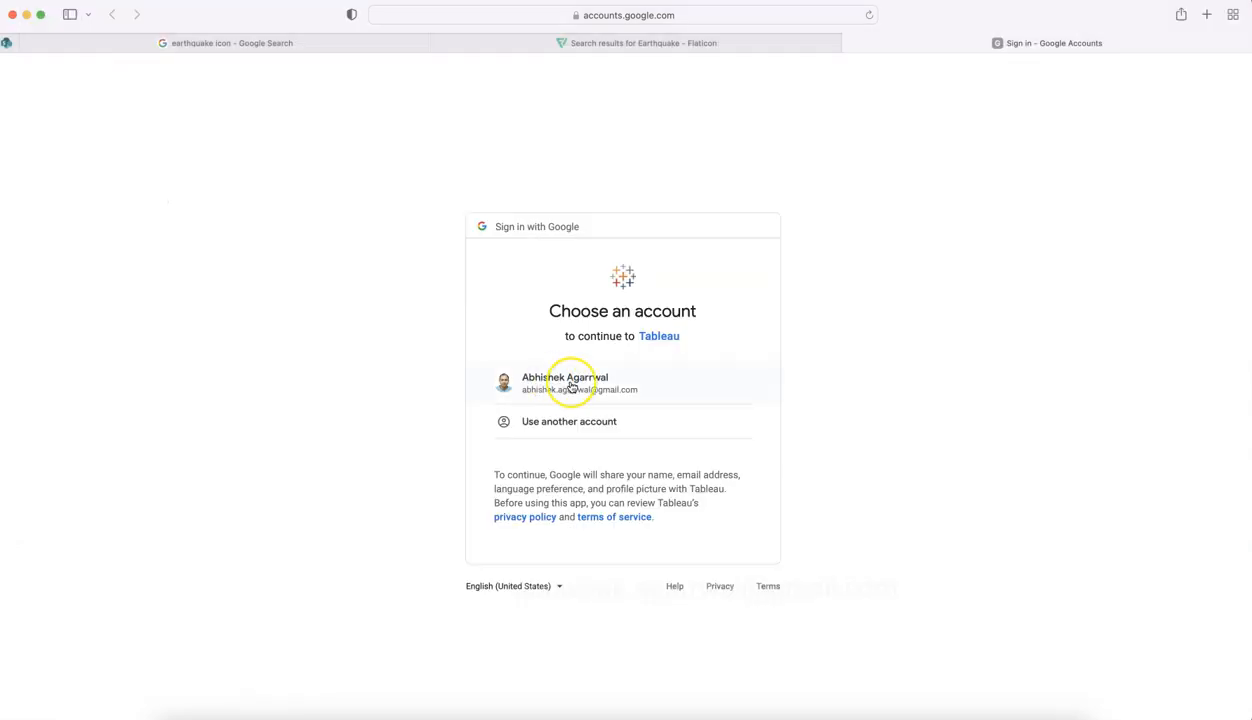
left_click(559, 382)
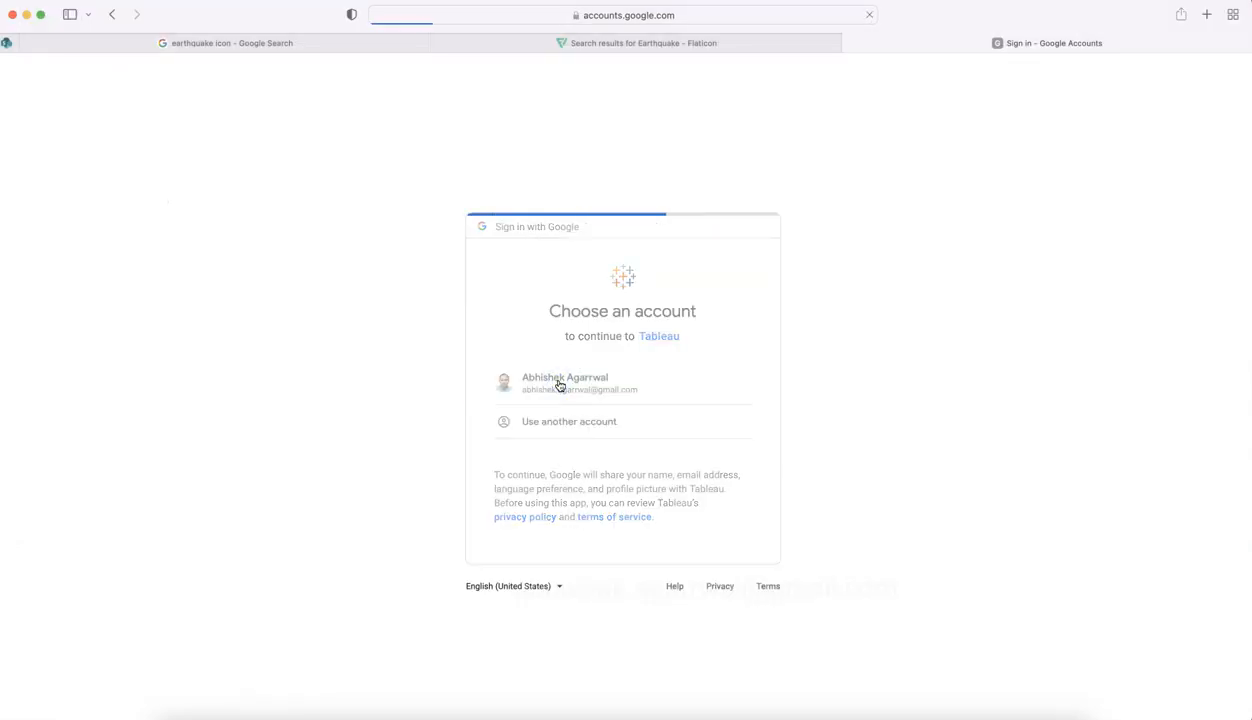
left_click(694, 558)
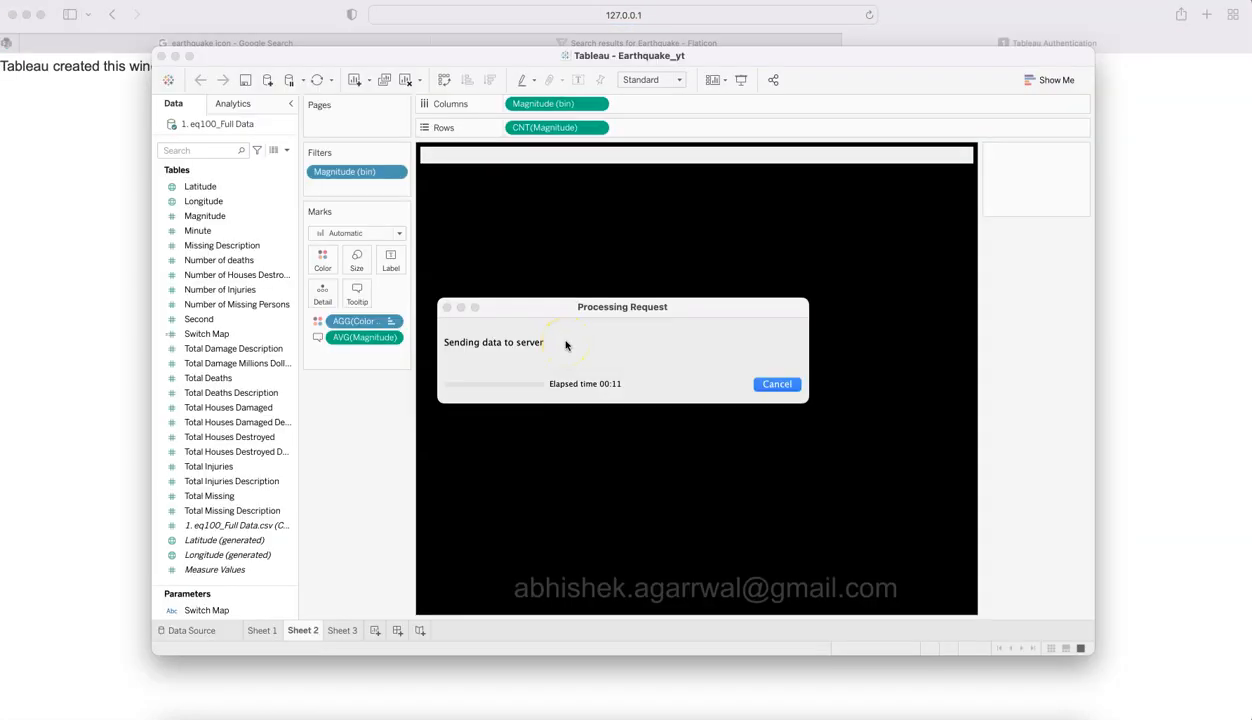
left_click(548, 493)
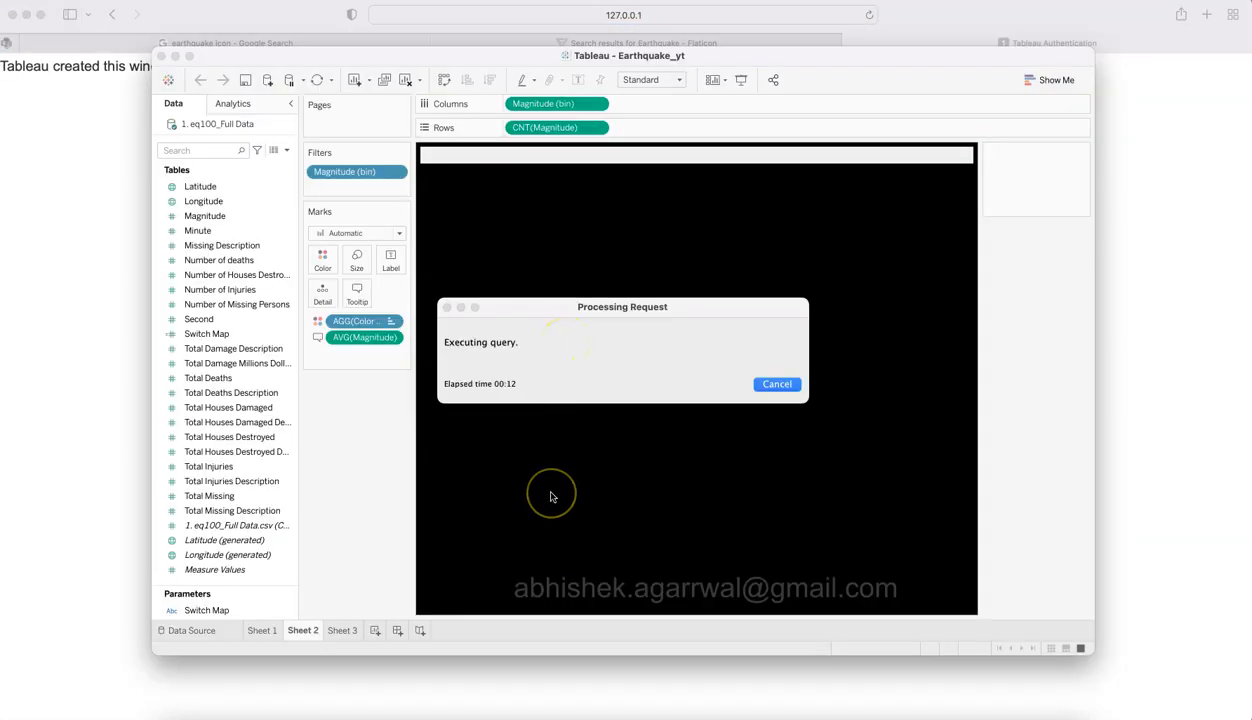
Step: Compare the dashboard's layout around the scatter plot, histogram and Year filter with the reference workbook's Dashboard 2
left_click(343, 630)
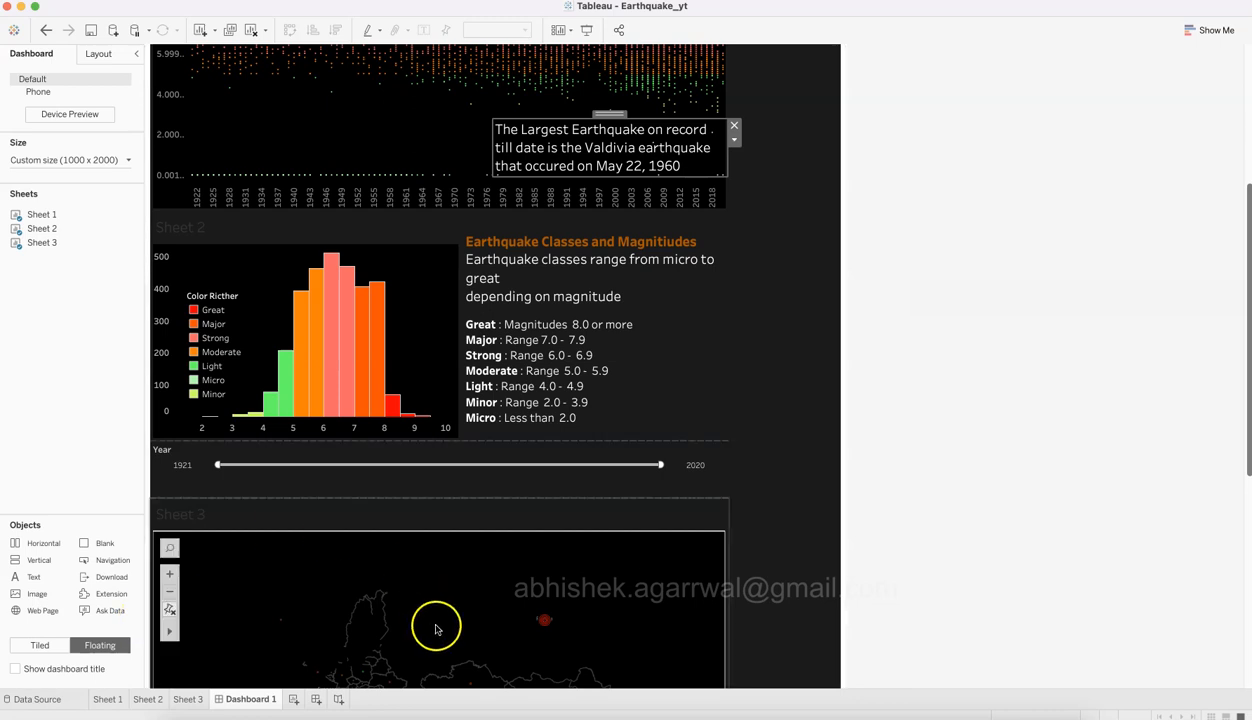
scroll(757, 480, "up", 2)
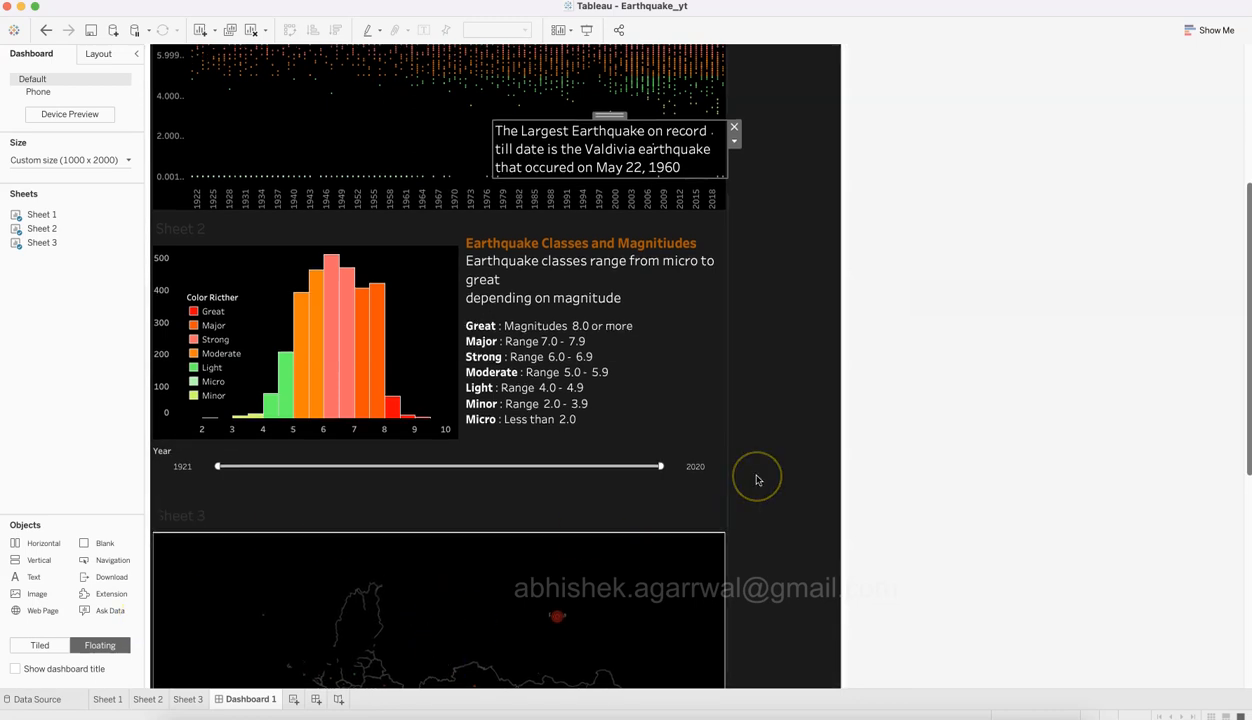
scroll(757, 480, "up", 5)
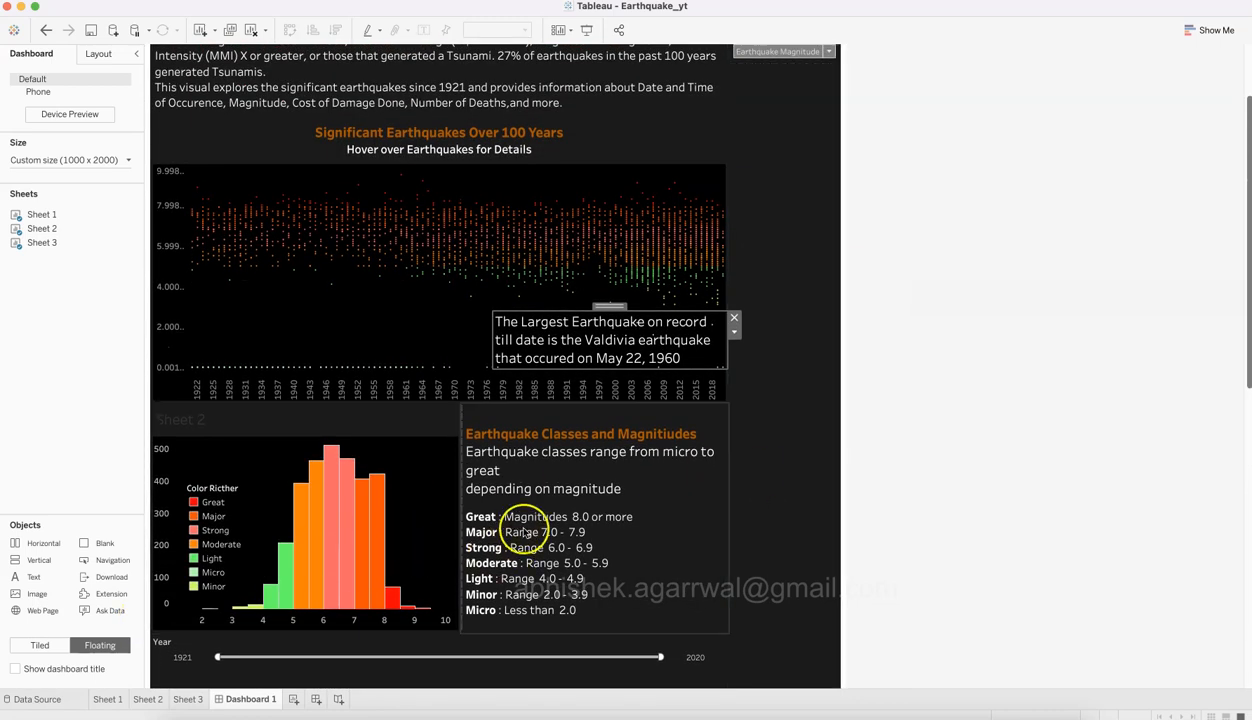
scroll(585, 567, "up", 1)
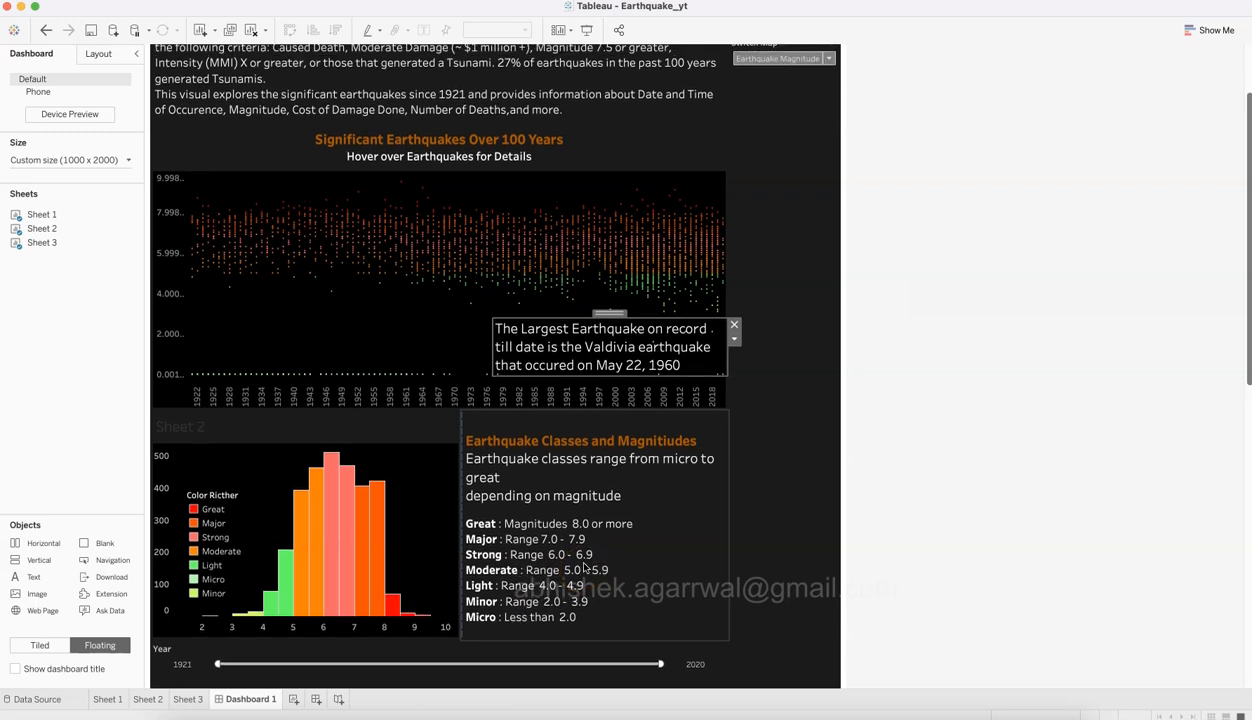
left_click(557, 655)
left_click(772, 576)
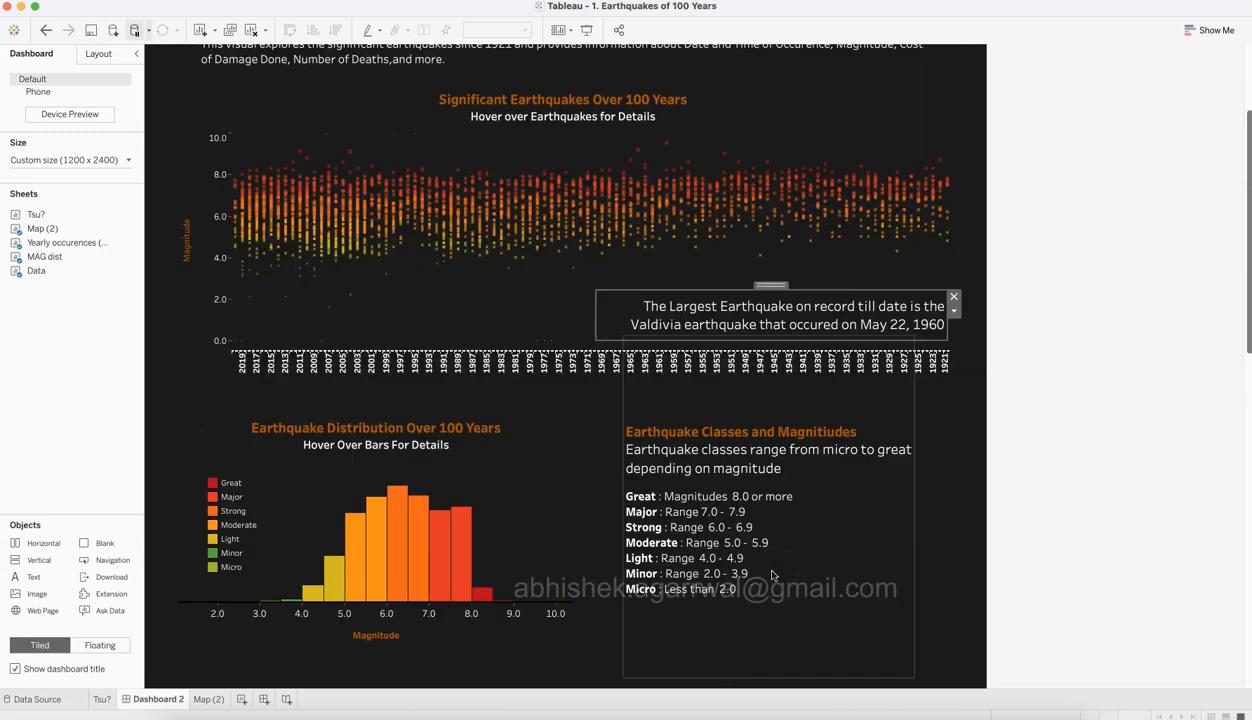
left_click(726, 410)
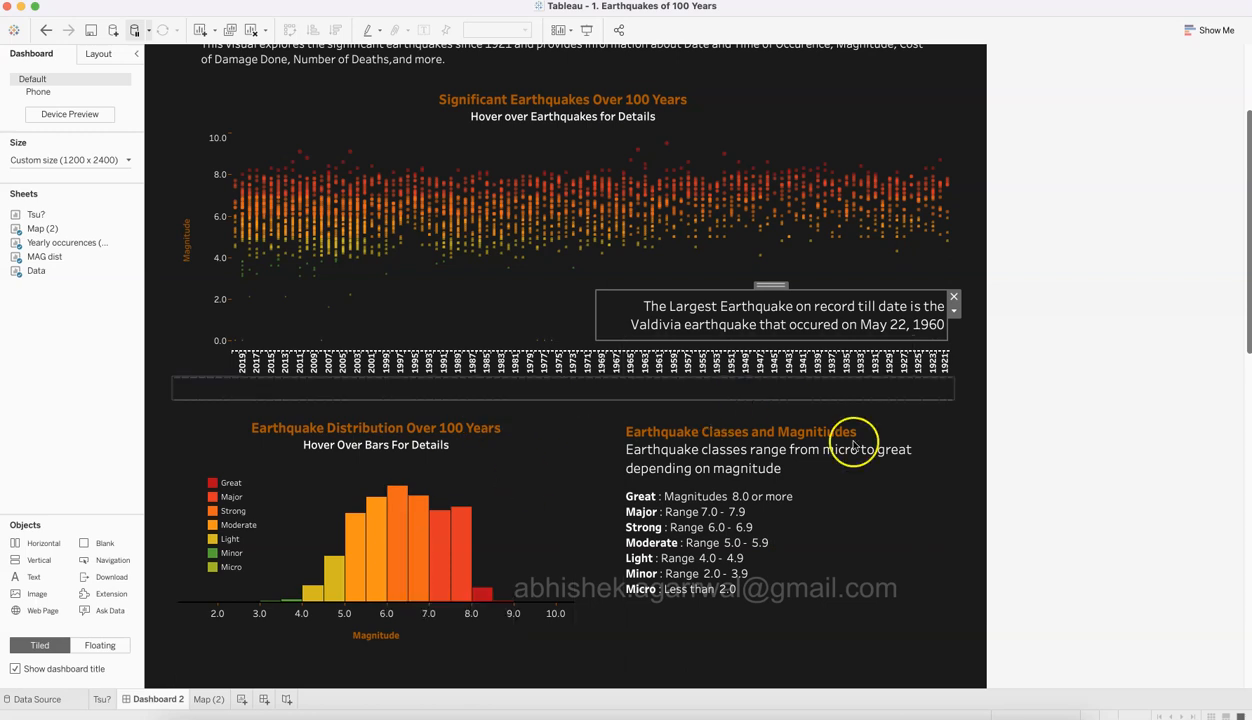
scroll(1010, 497, "down", 10)
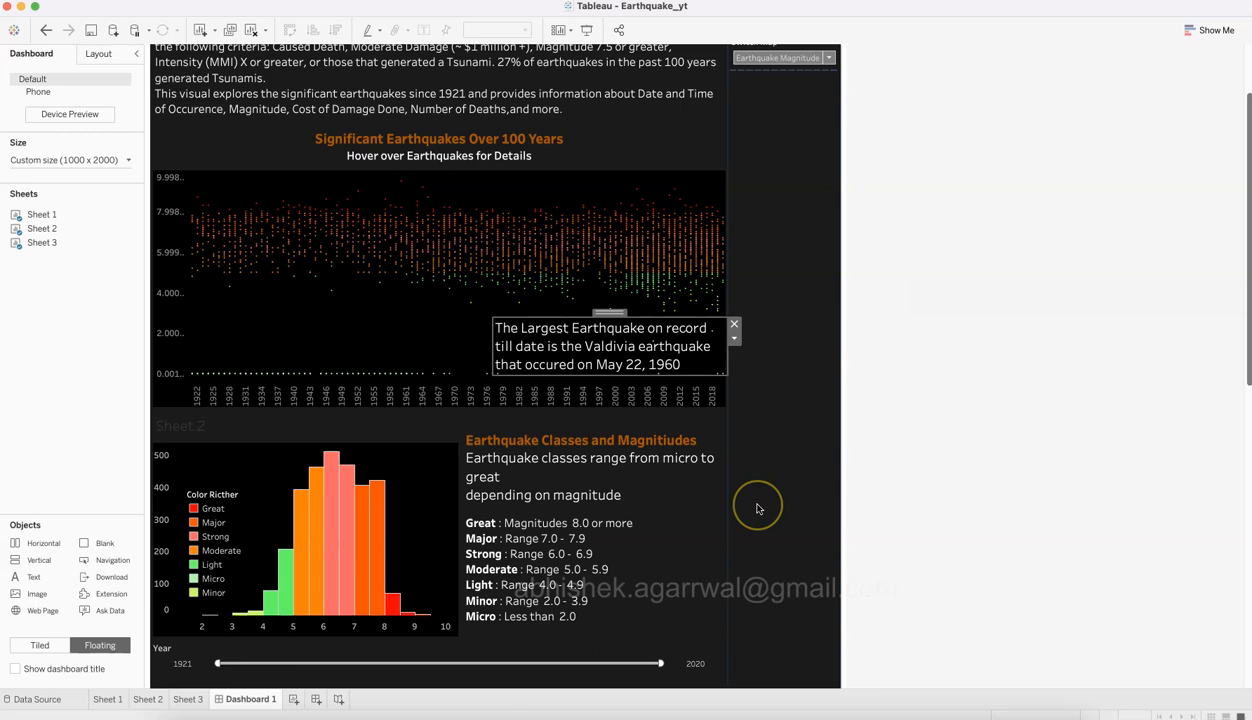
Step: Try to move the Magnitude filter down towards the Year filter, placing it below Switch Map in the side column
scroll(757, 509, "up", 1)
scroll(757, 509, "down", 2)
scroll(757, 509, "up", 3)
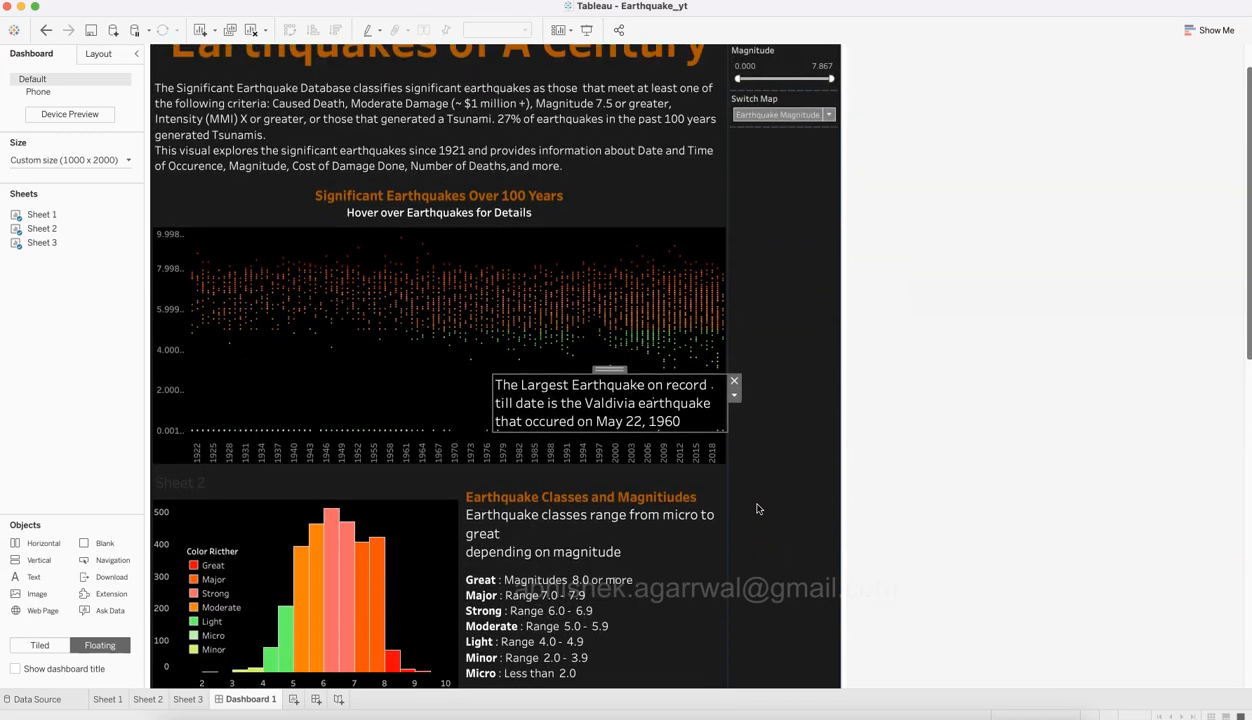
scroll(757, 509, "up", 2)
left_click(773, 100)
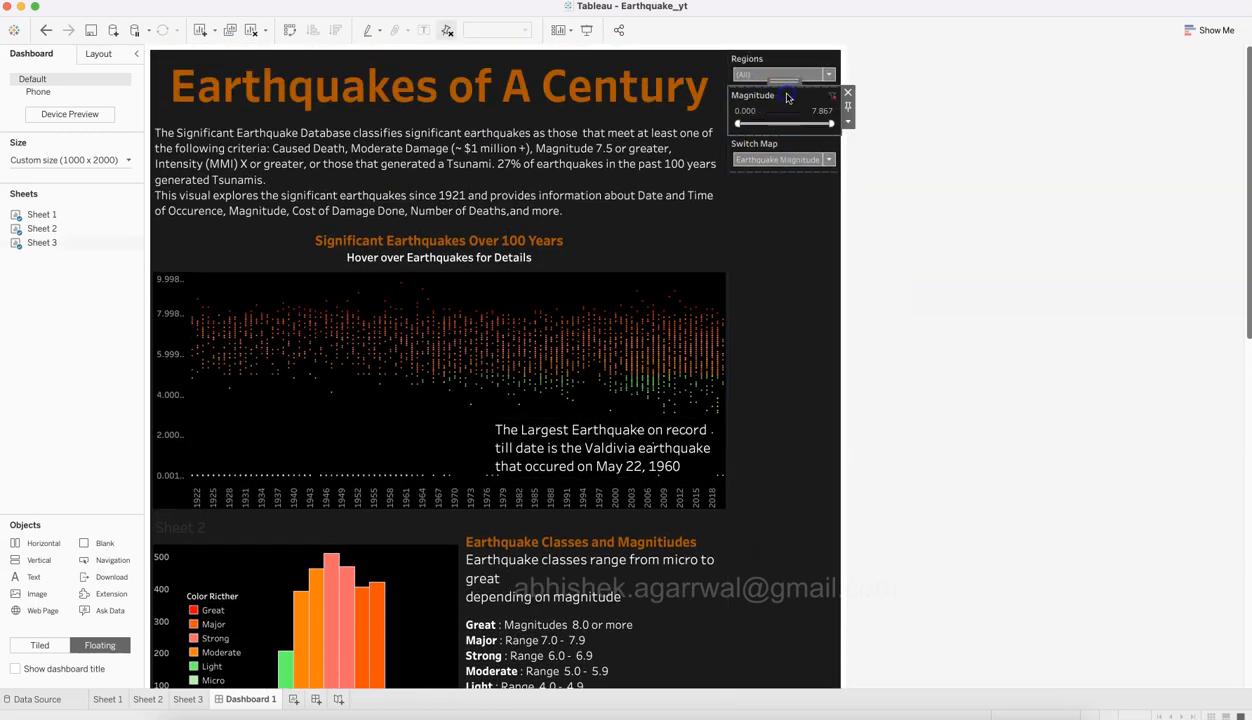
left_click_drag(787, 81, 673, 668)
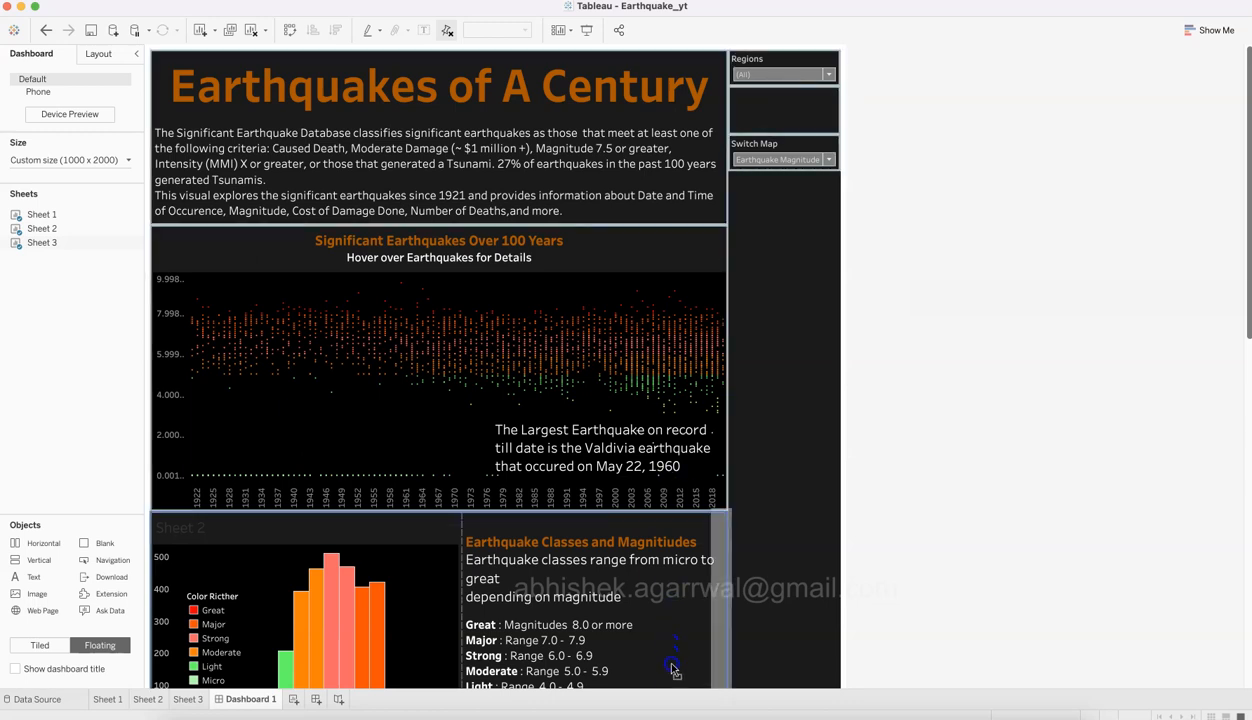
left_click_drag(657, 716, 796, 184)
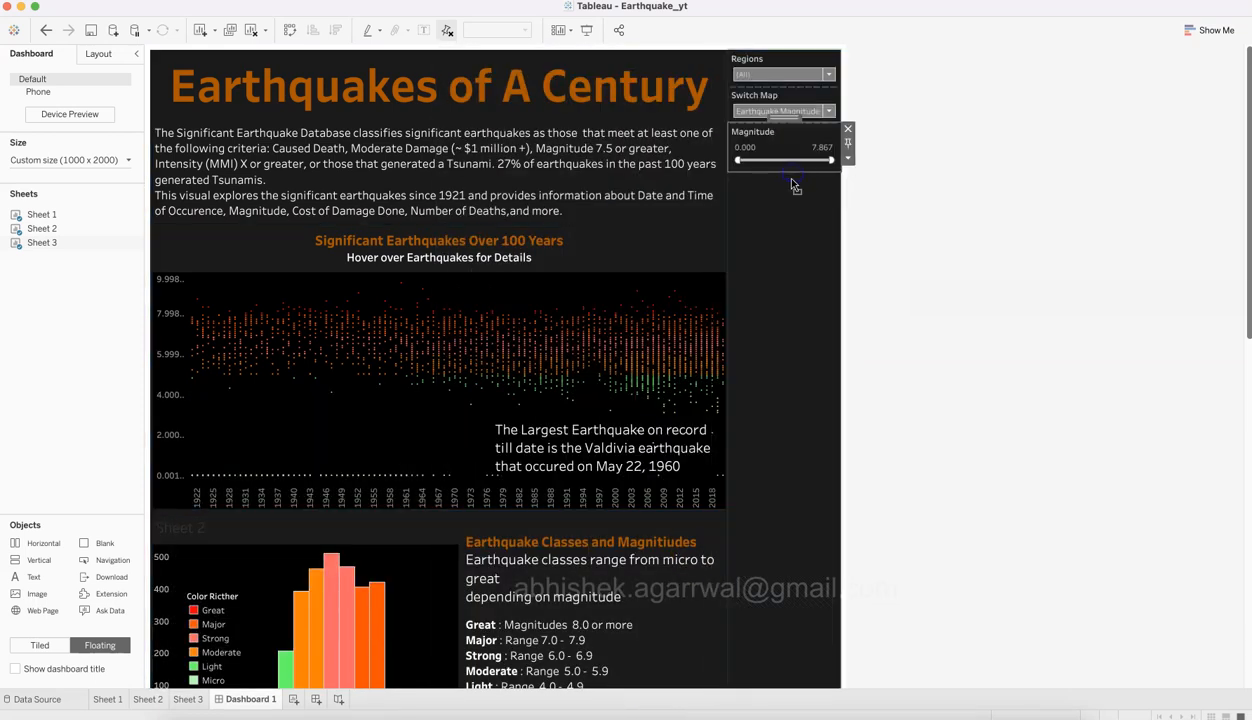
Step: Show the dashboard's item hierarchy and expand the Tiled, Horizontal and Vertical containers to locate the filters
left_click(105, 54)
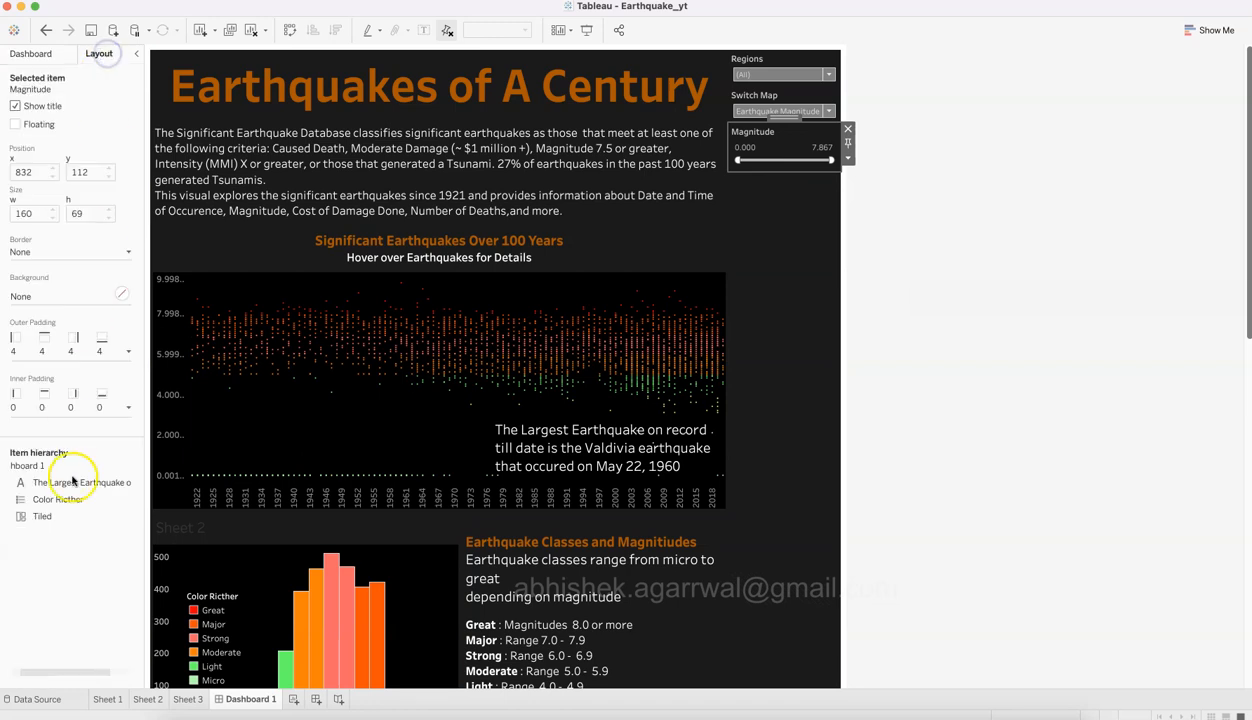
left_click(43, 518)
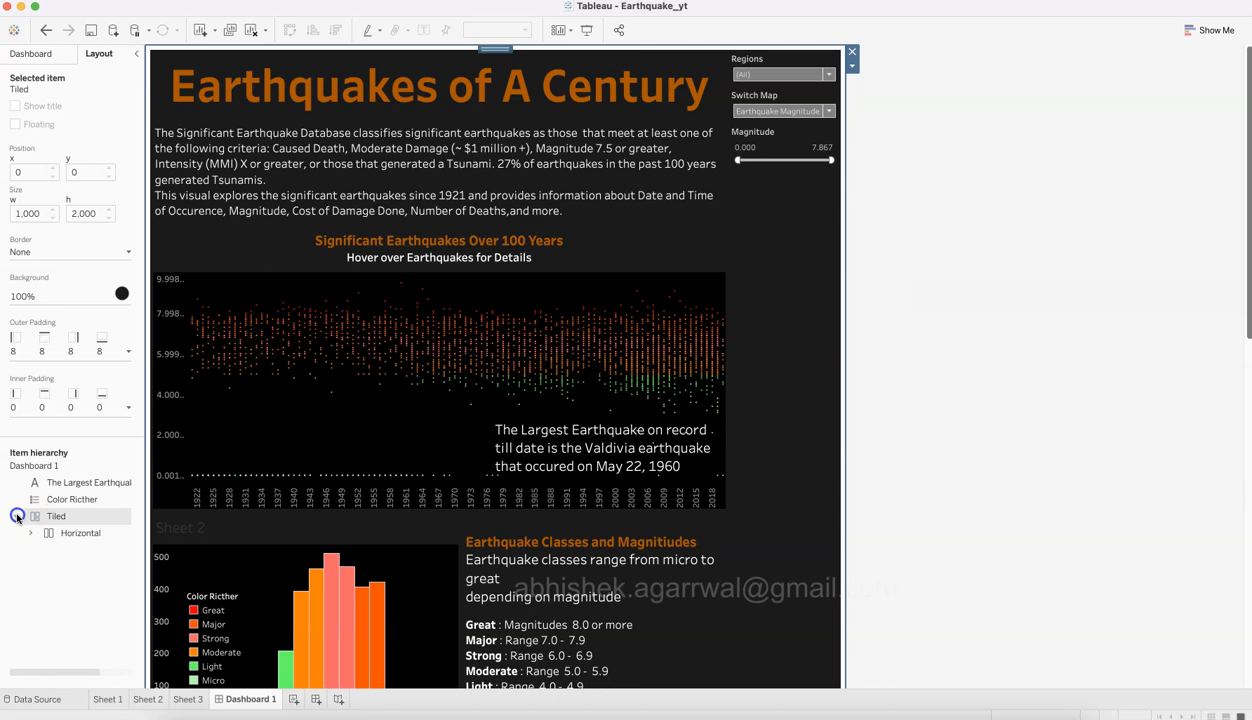
left_click(30, 533)
left_click(44, 550)
left_click(44, 617)
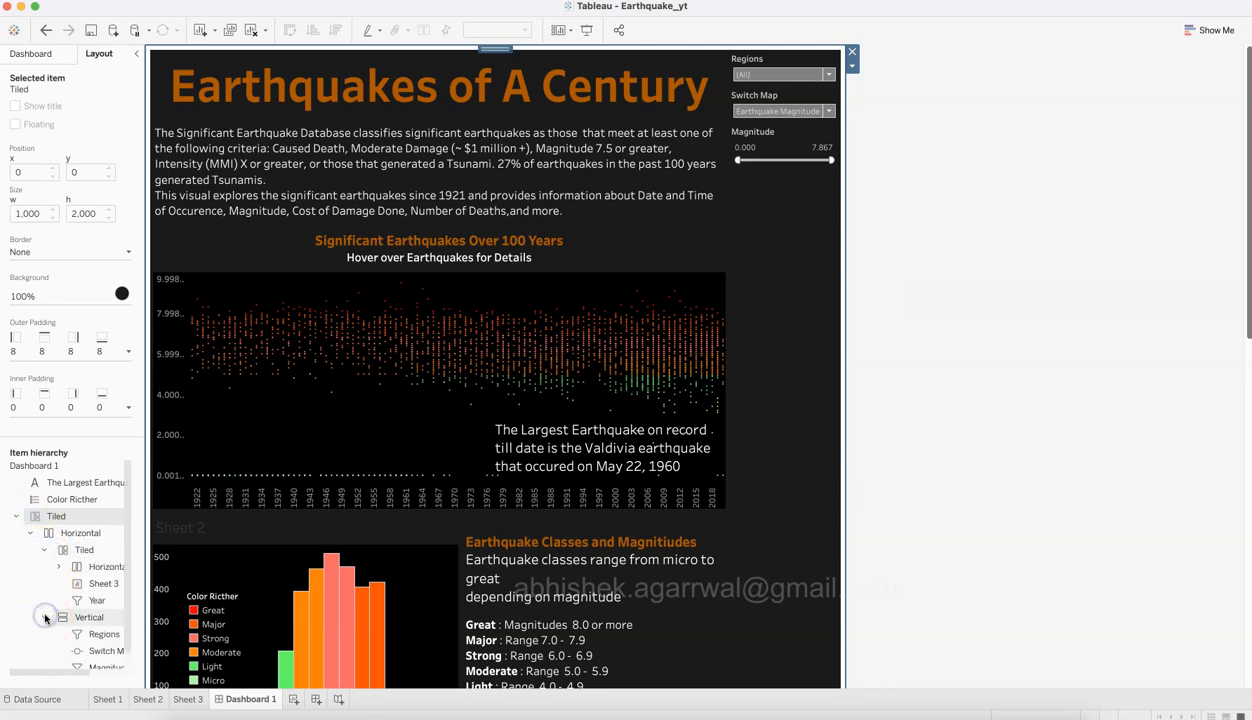
scroll(45, 617, "right", 2)
scroll(45, 617, "down", 1)
scroll(45, 619, "left", 1)
left_click(48, 622)
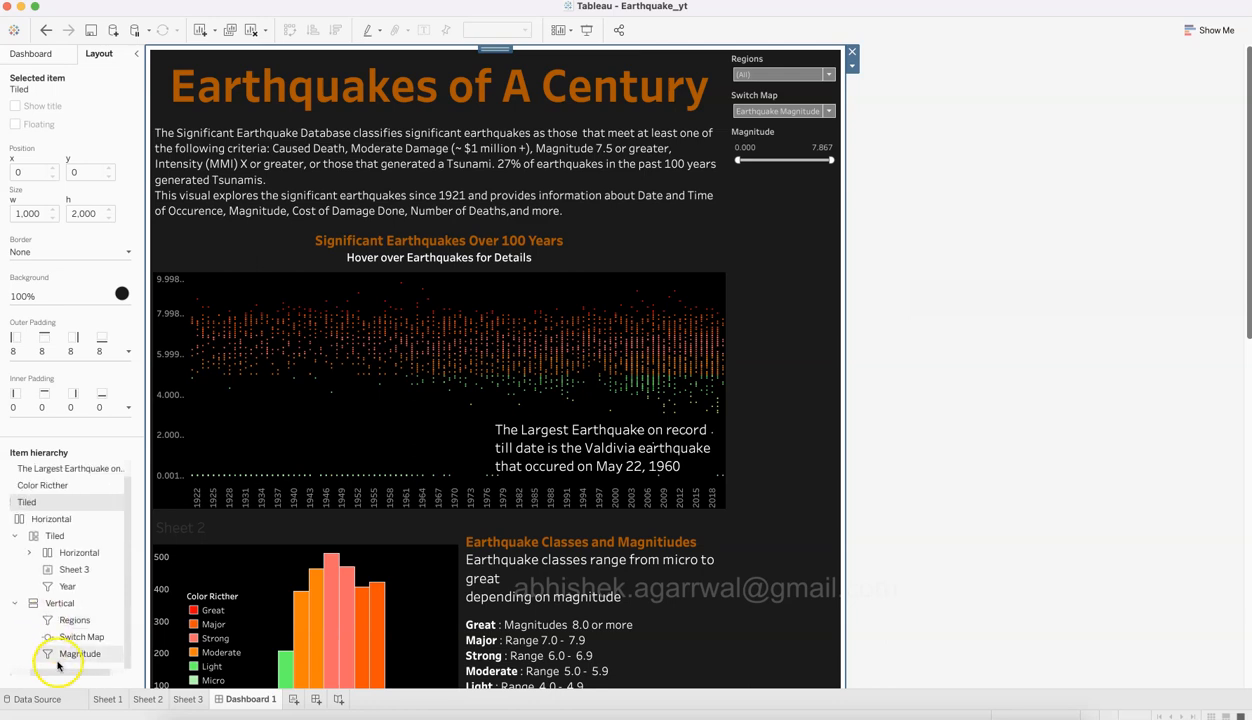
Step: Expand the nested Horizontal and Vertical containers in the item hierarchy to examine where the sheets, texts and filters sit
left_click(30, 552)
left_click(45, 569)
left_click(51, 606)
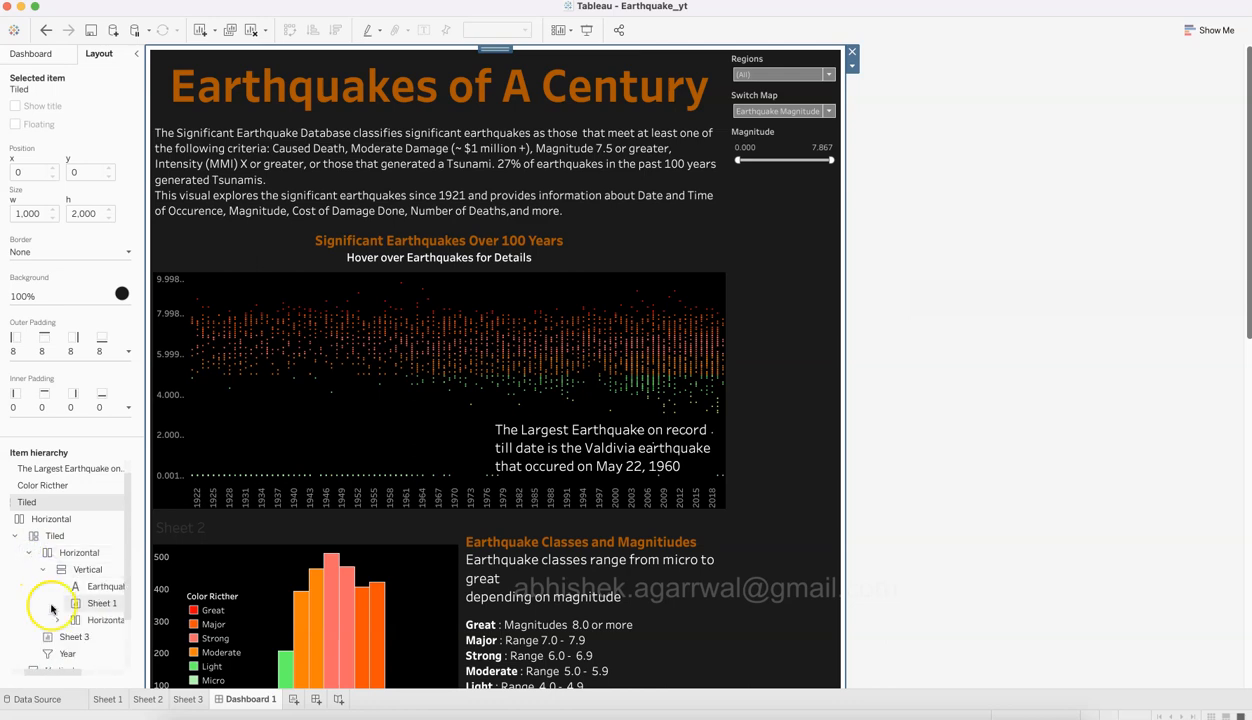
left_click(57, 620)
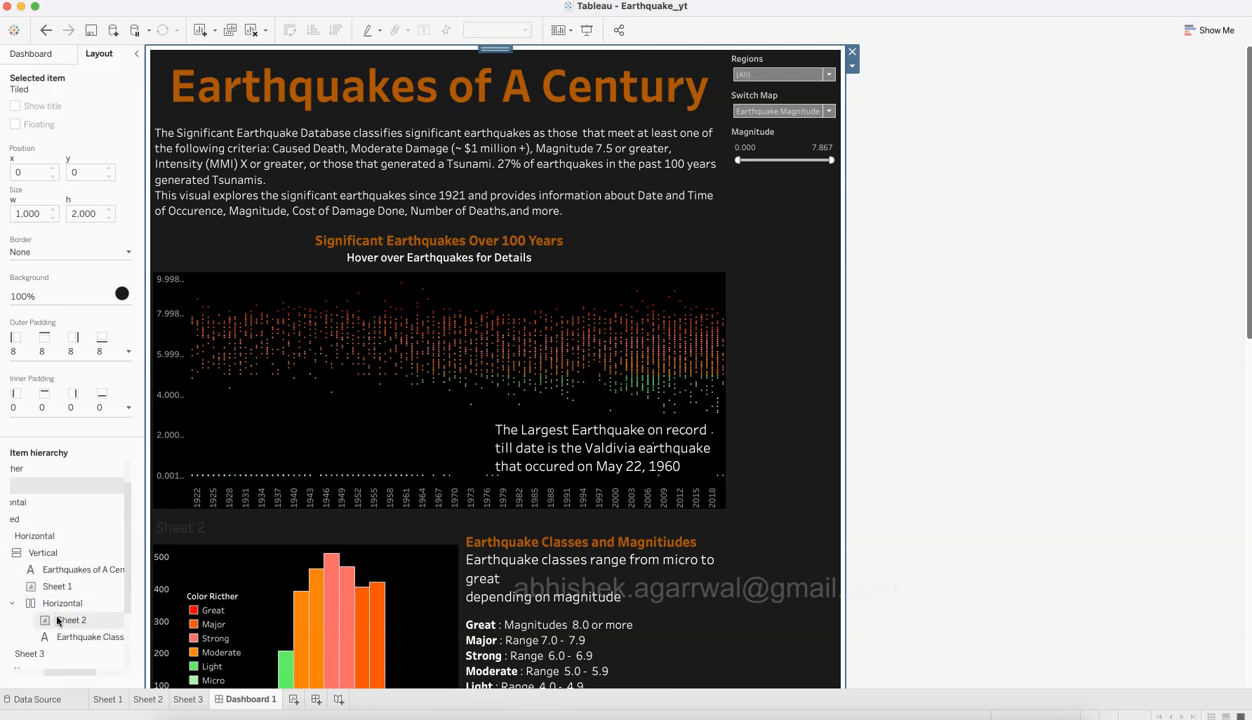
scroll(57, 615, "down", 3)
left_click(57, 604)
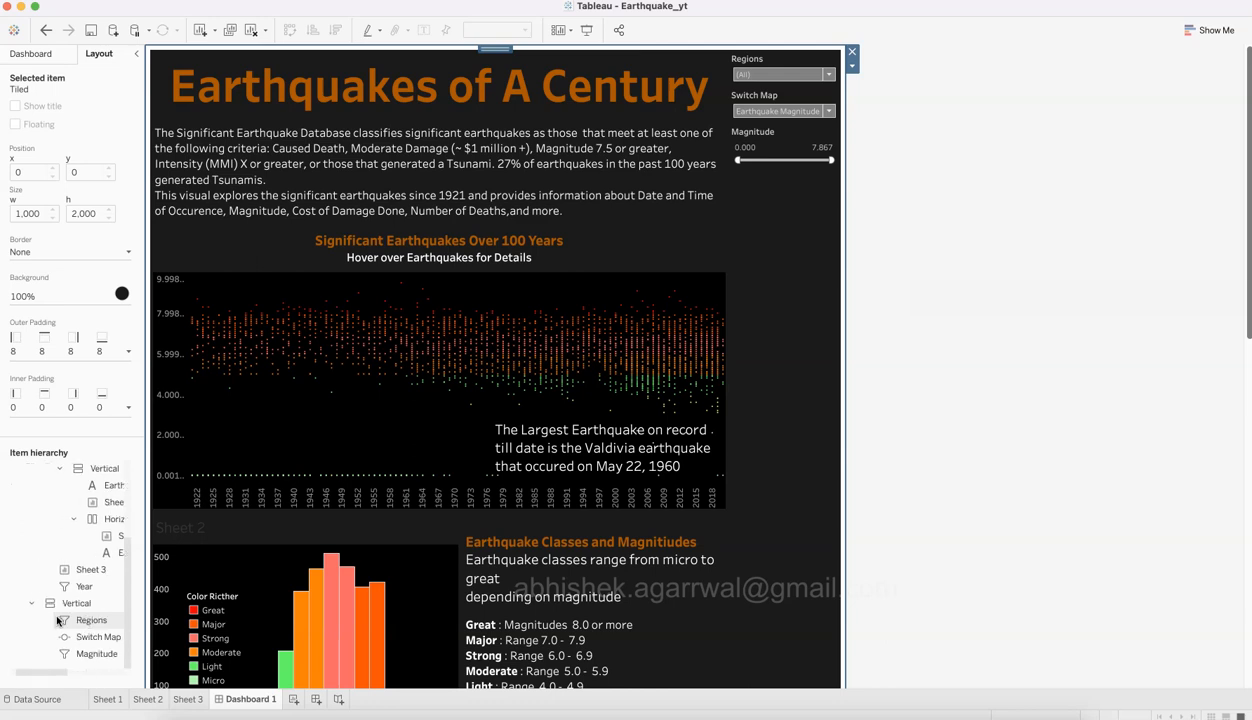
scroll(57, 606, "right", 2)
scroll(57, 606, "left", 2)
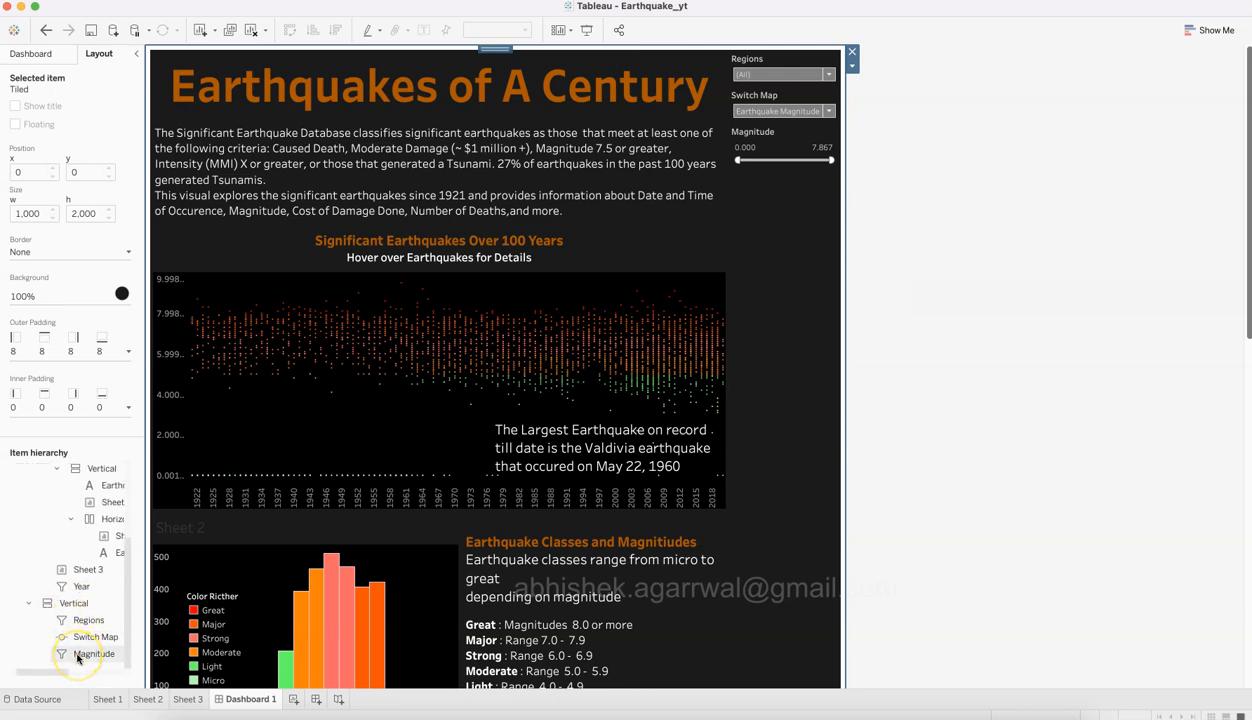
Step: Select the Magnitude, Regions and Year filters in the item hierarchy to compare their positions and containers
left_click(78, 655)
left_click(99, 588)
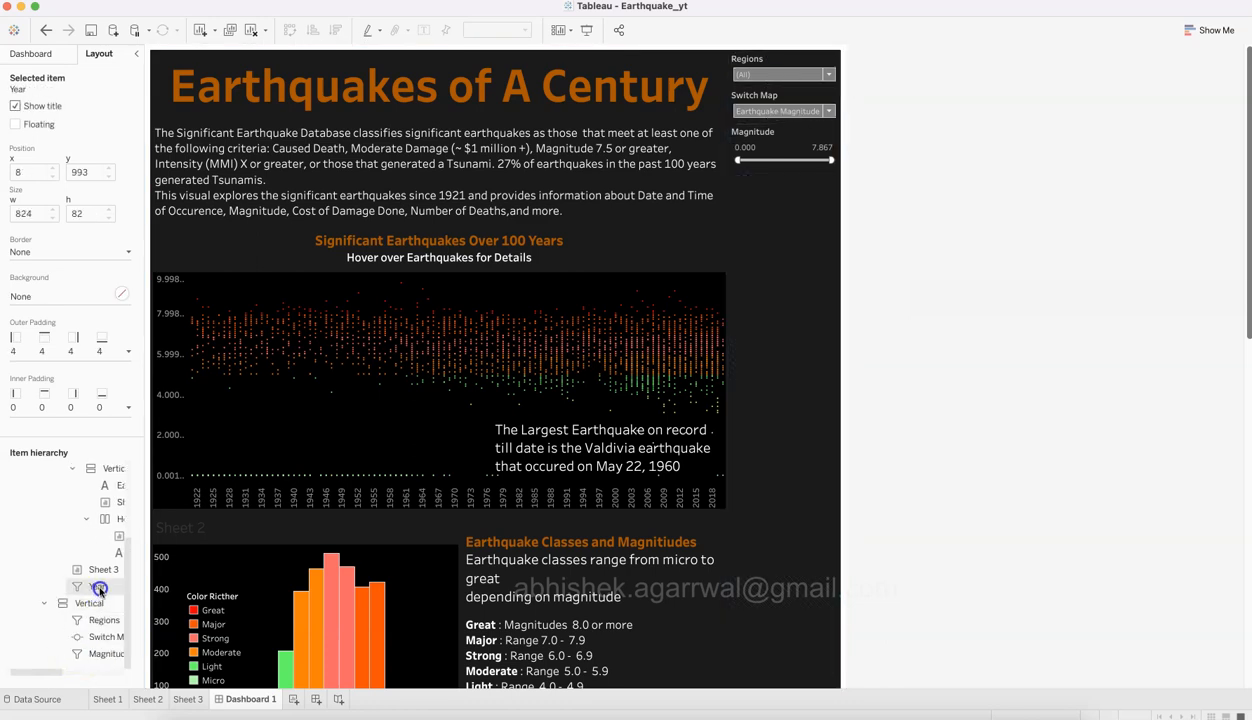
scroll(95, 635, "left", 3)
right_click(94, 656)
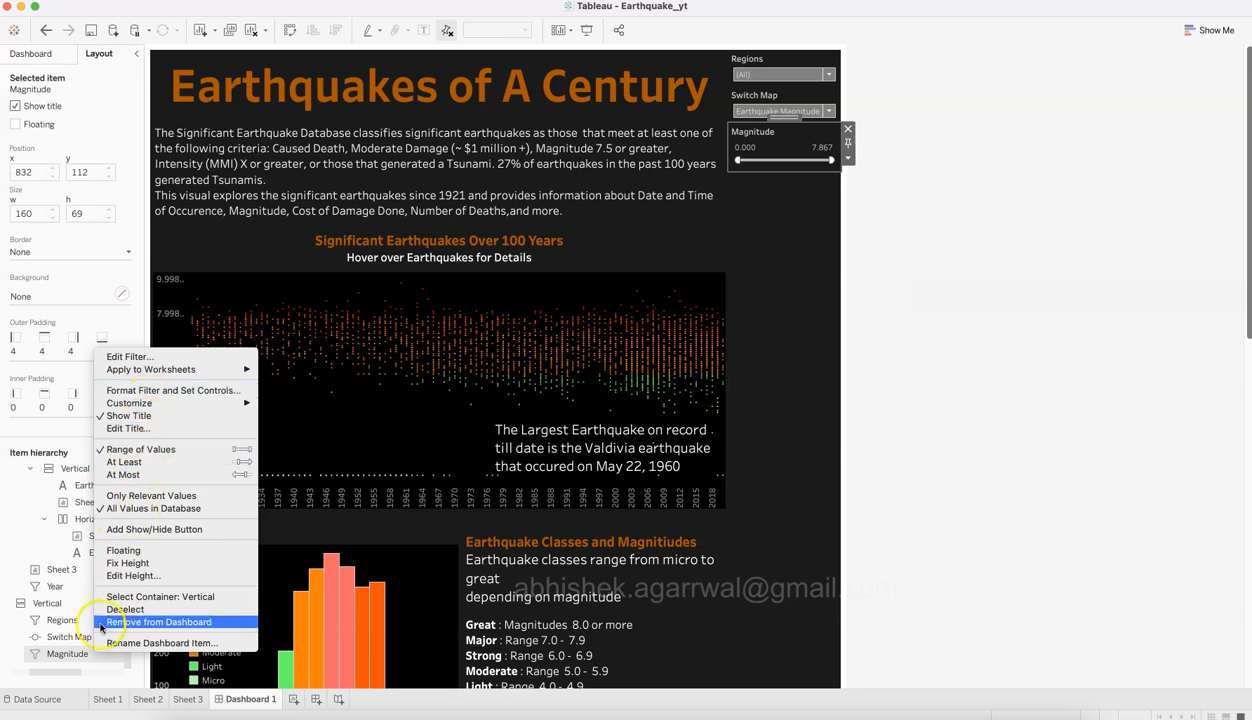
left_click(73, 656)
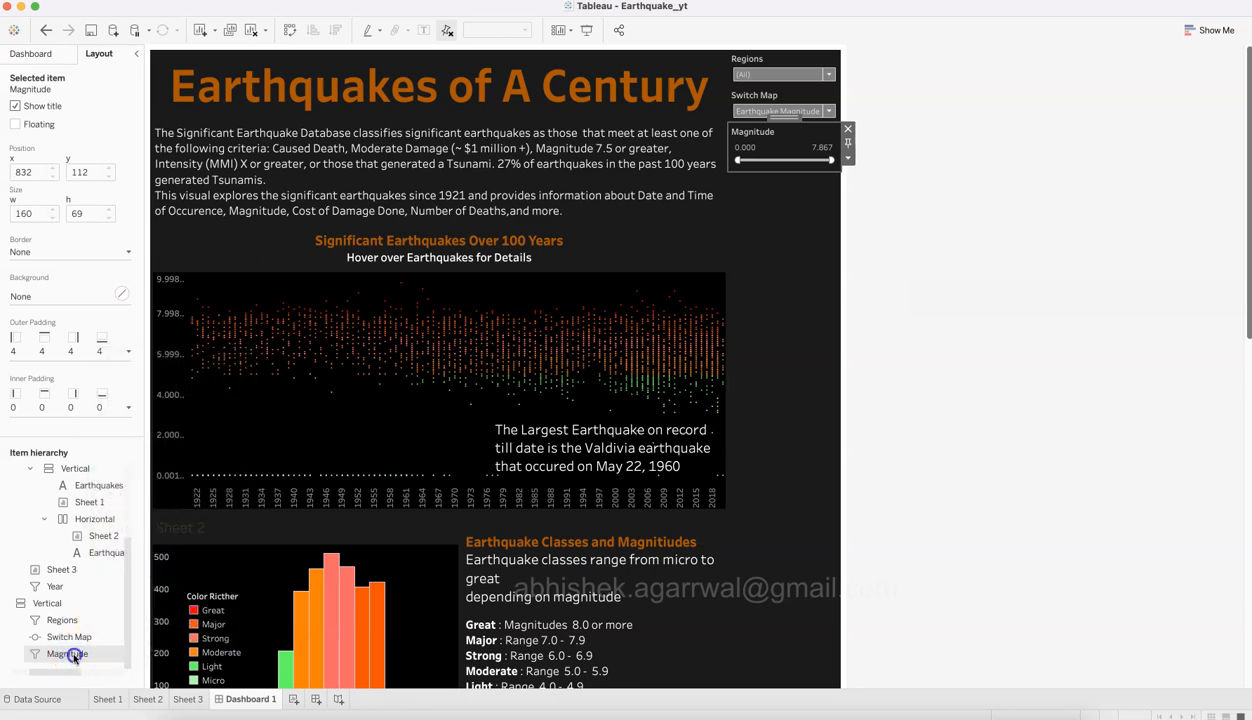
left_click(73, 624)
left_click(84, 588)
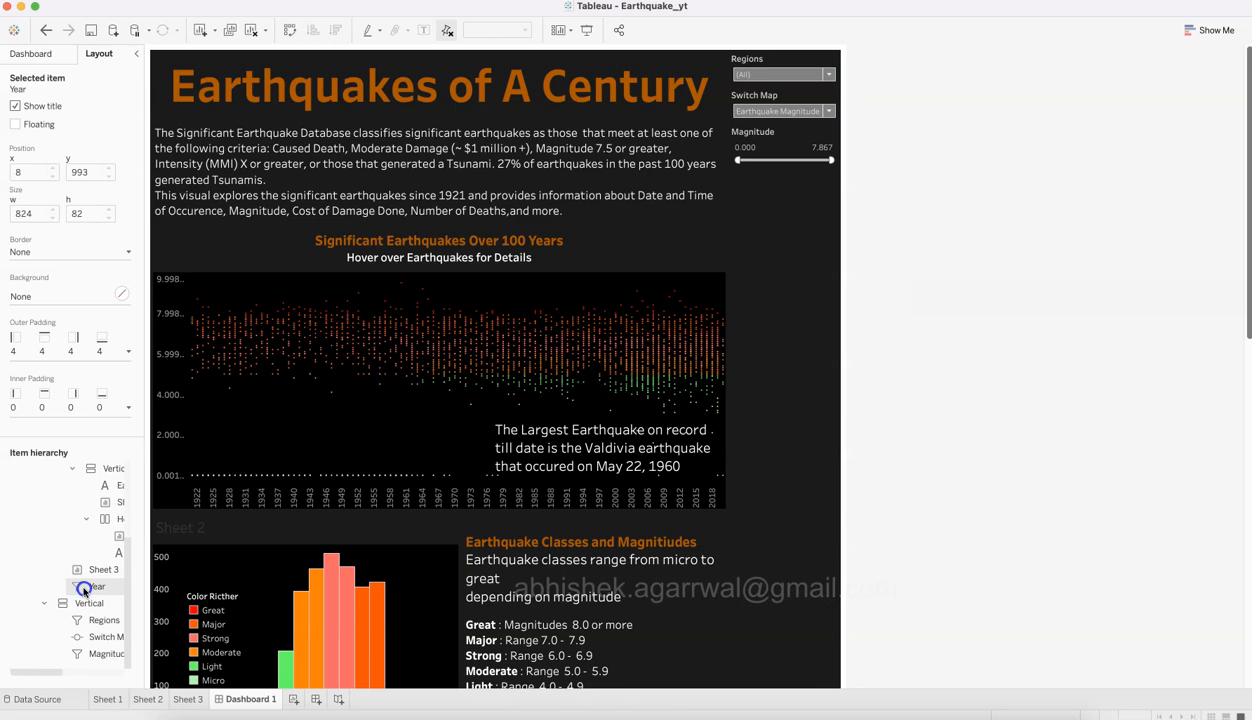
Step: Move the Magnitude filter out of the side column and place it beside the Year filter above the map
left_click(785, 137)
left_click(643, 426)
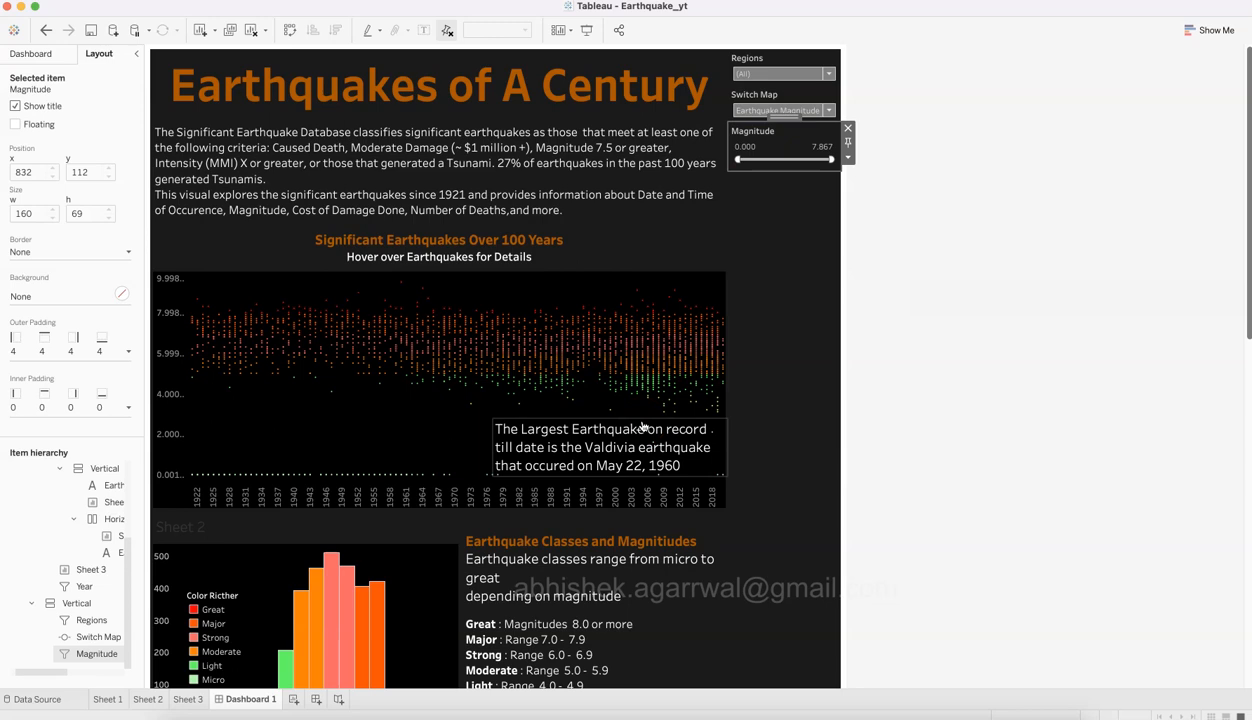
mouse_move(343, 429)
scroll(343, 429, "down", 3)
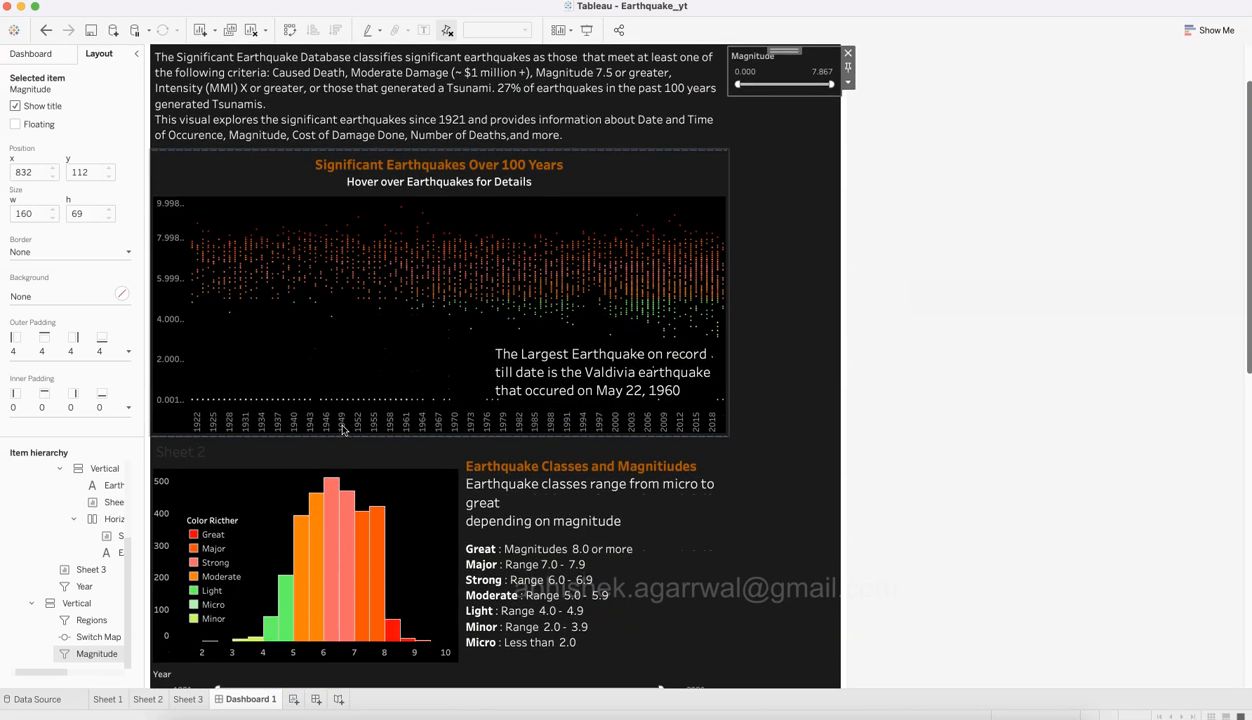
mouse_move(290, 270)
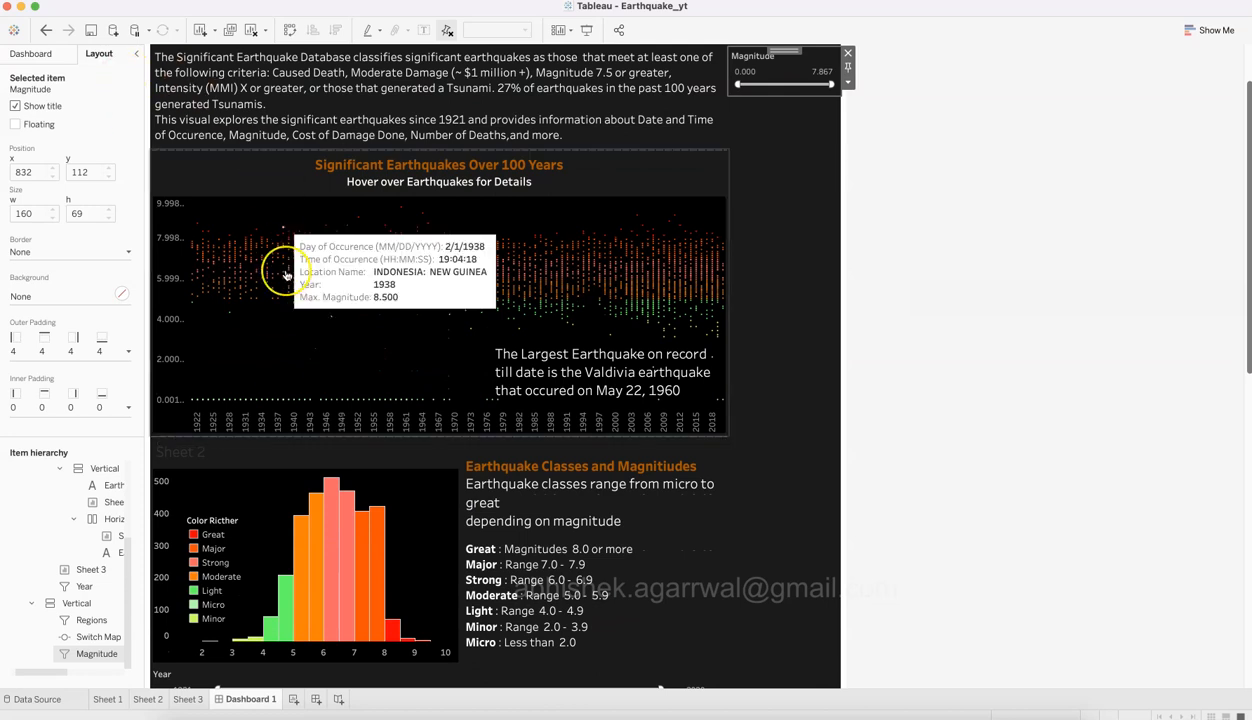
scroll(287, 275, "down", 1)
scroll(287, 275, "up", 1)
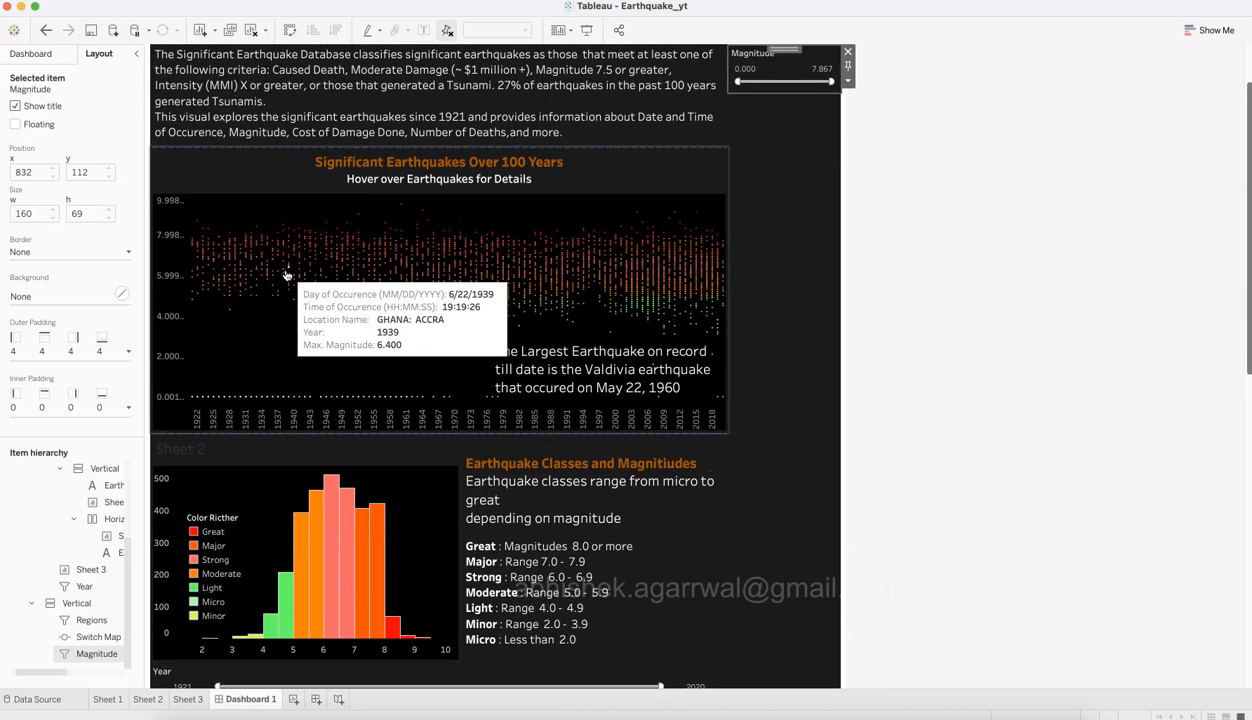
scroll(287, 275, "down", 3)
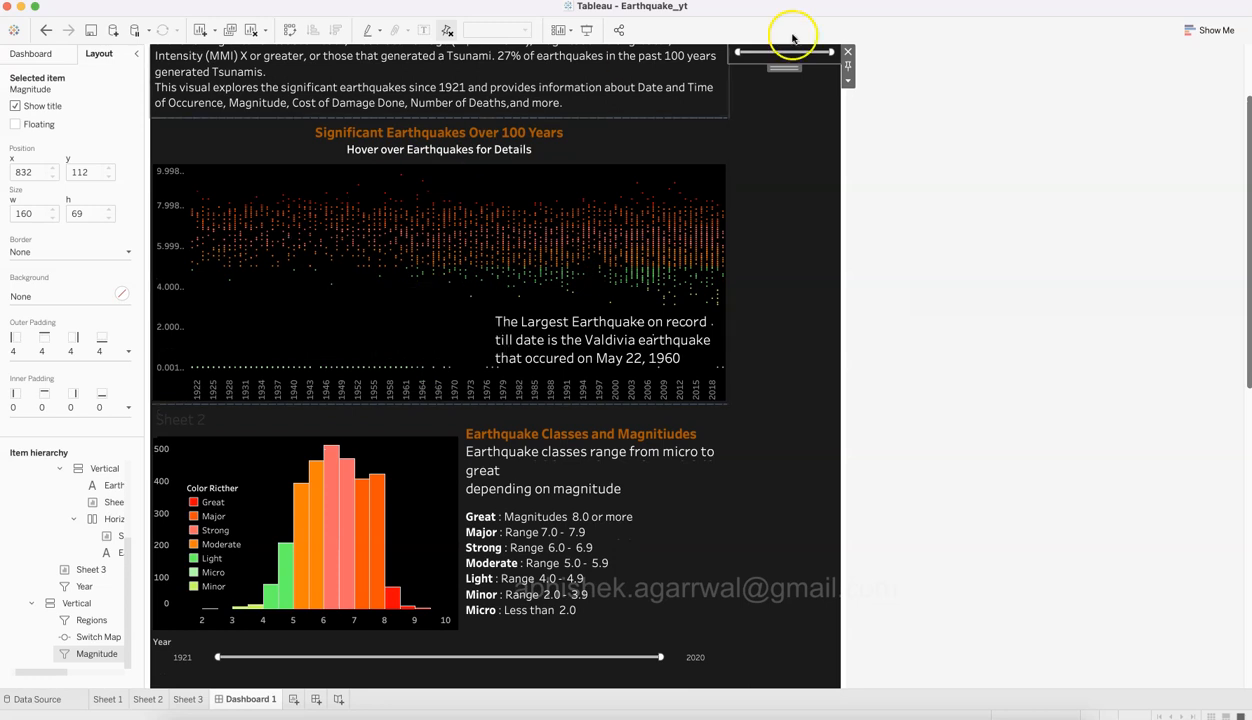
left_click_drag(790, 67, 697, 656)
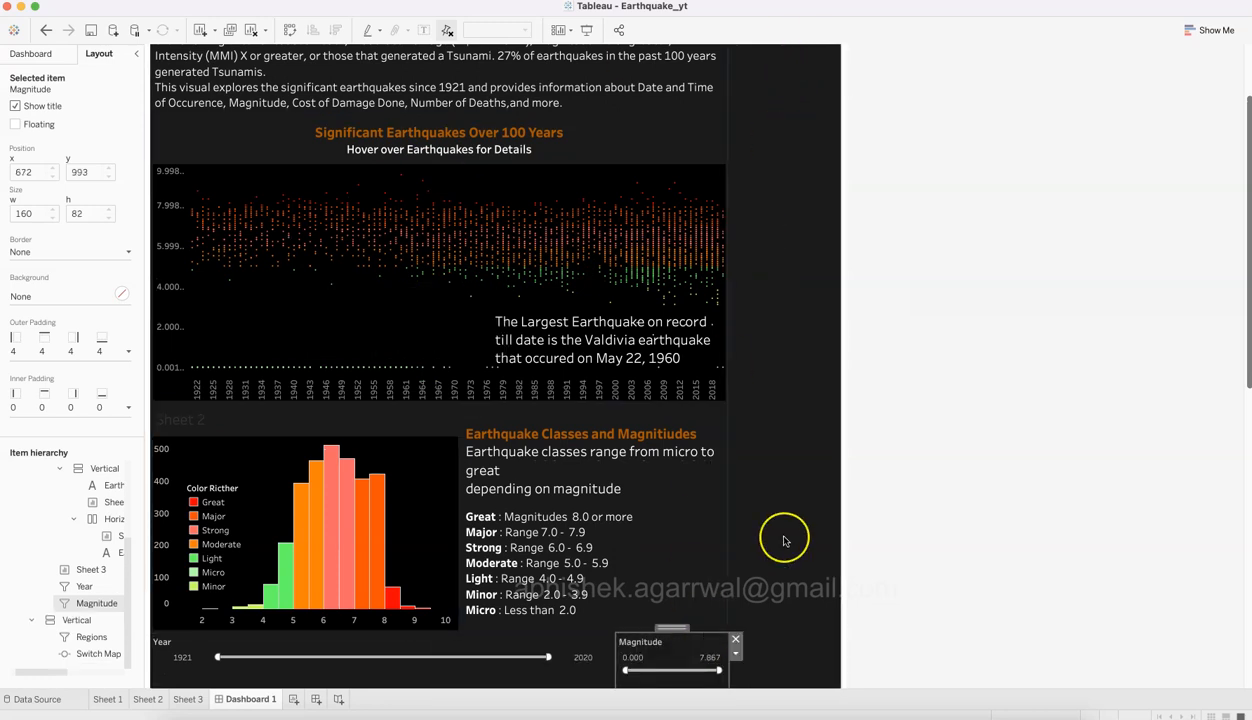
Step: Move the Switch Map parameter control from the side column to the end of the Year and Magnitude filter row
scroll(785, 541, "down", 3)
scroll(785, 541, "down", 2)
scroll(785, 541, "up", 5)
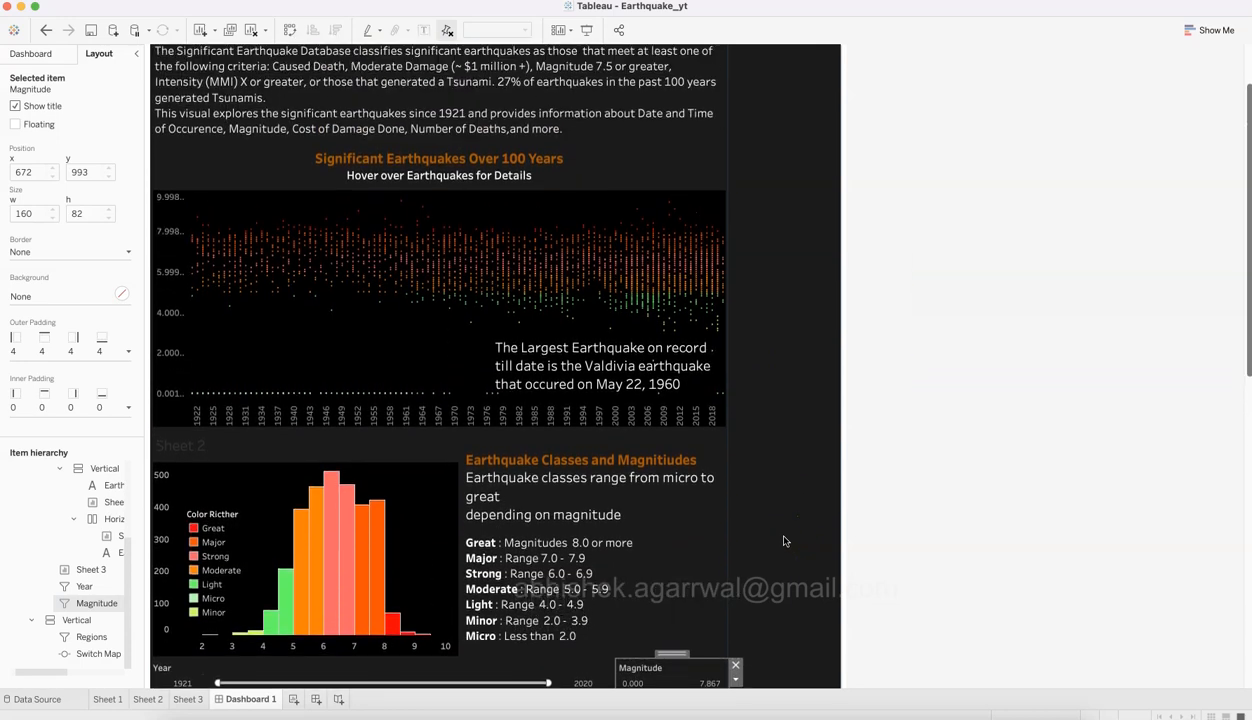
scroll(785, 541, "up", 3)
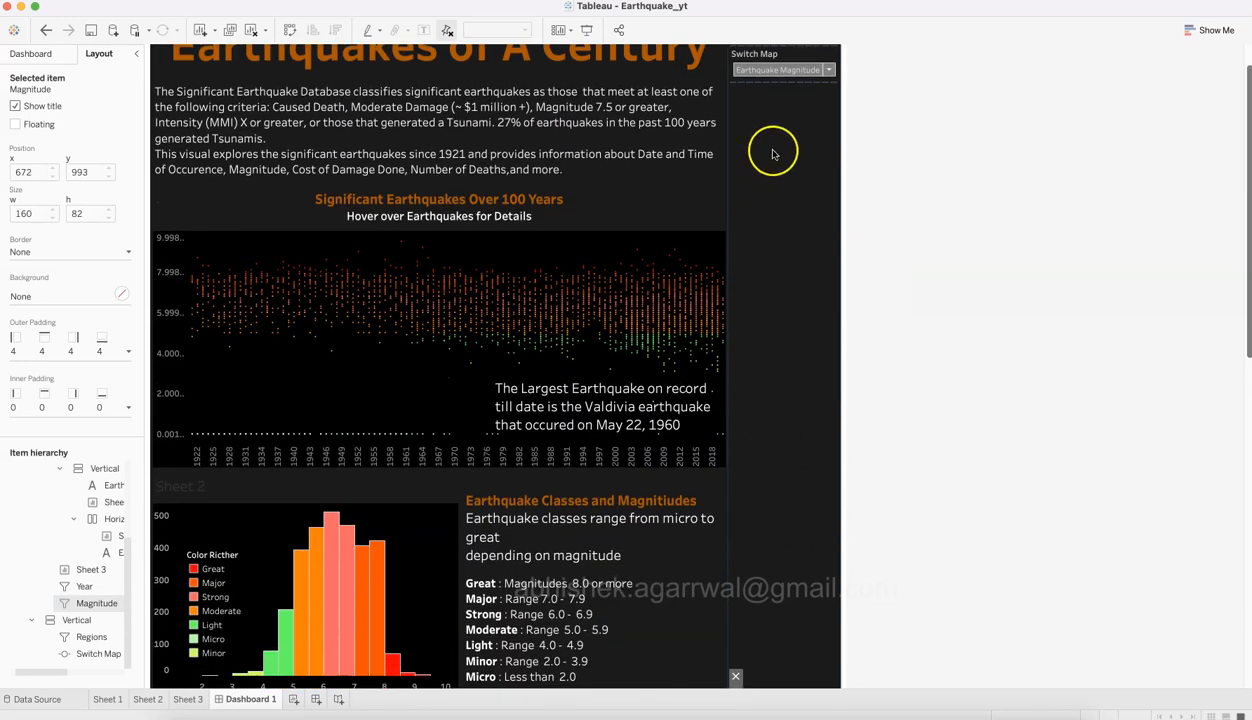
left_click(777, 60)
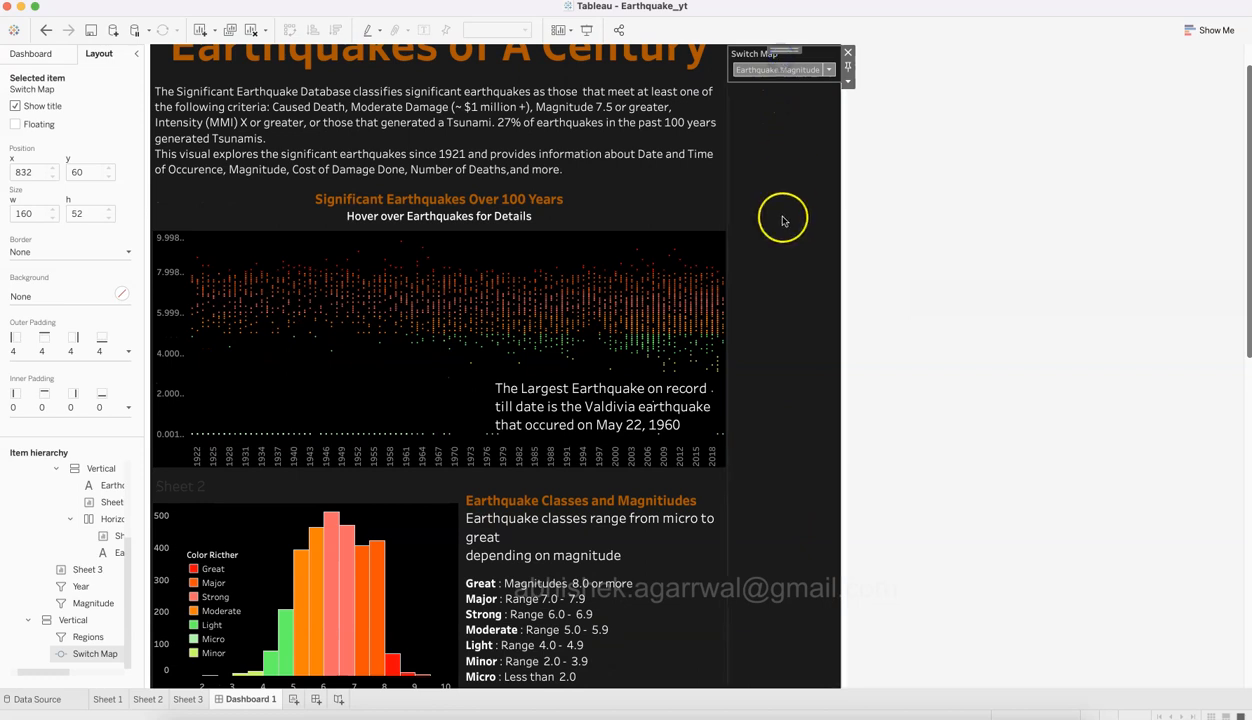
scroll(783, 221, "down", 2)
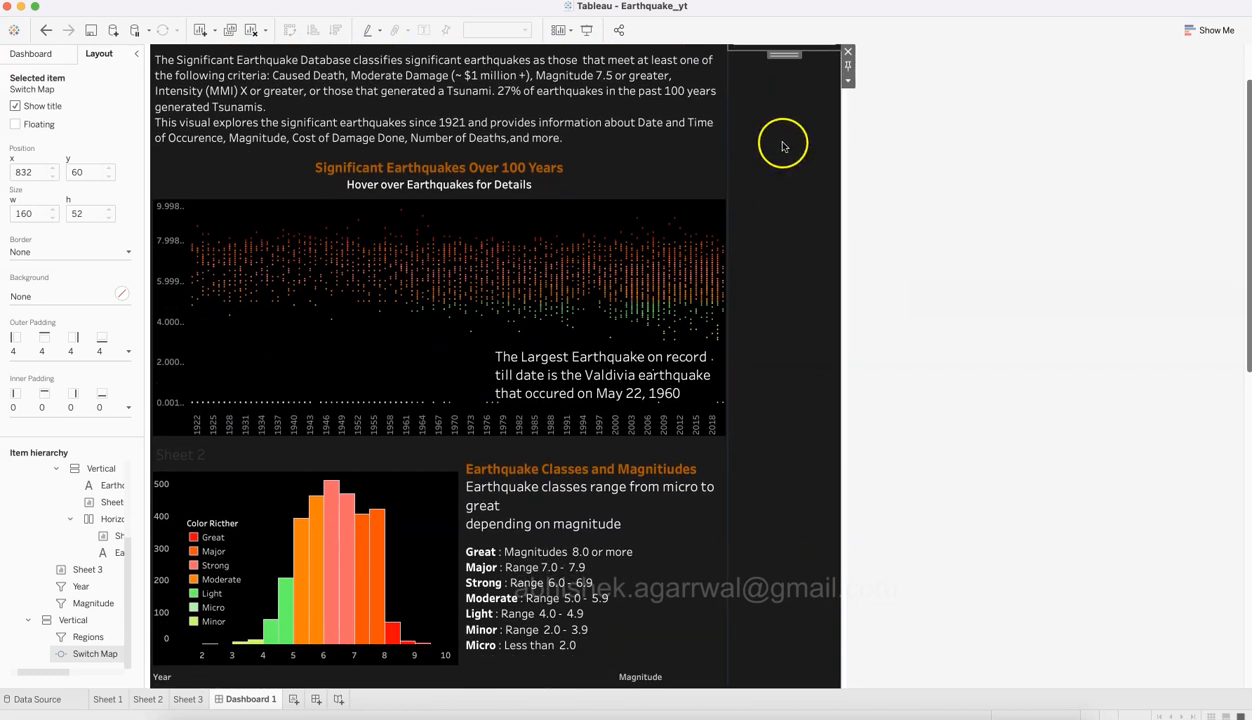
left_click_drag(762, 403, 713, 683)
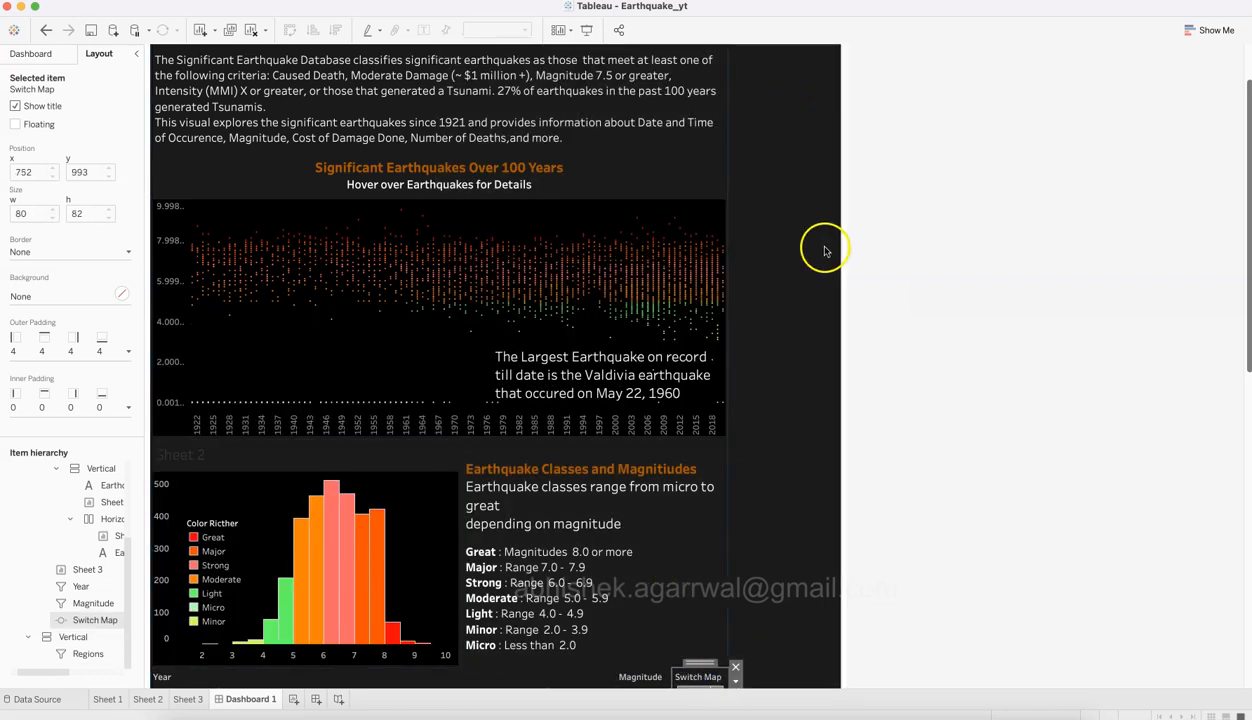
Step: Move the Regions filter from the side column to the end of the filter row, after the Switch Map control
scroll(825, 251, "up", 3)
left_click(790, 60)
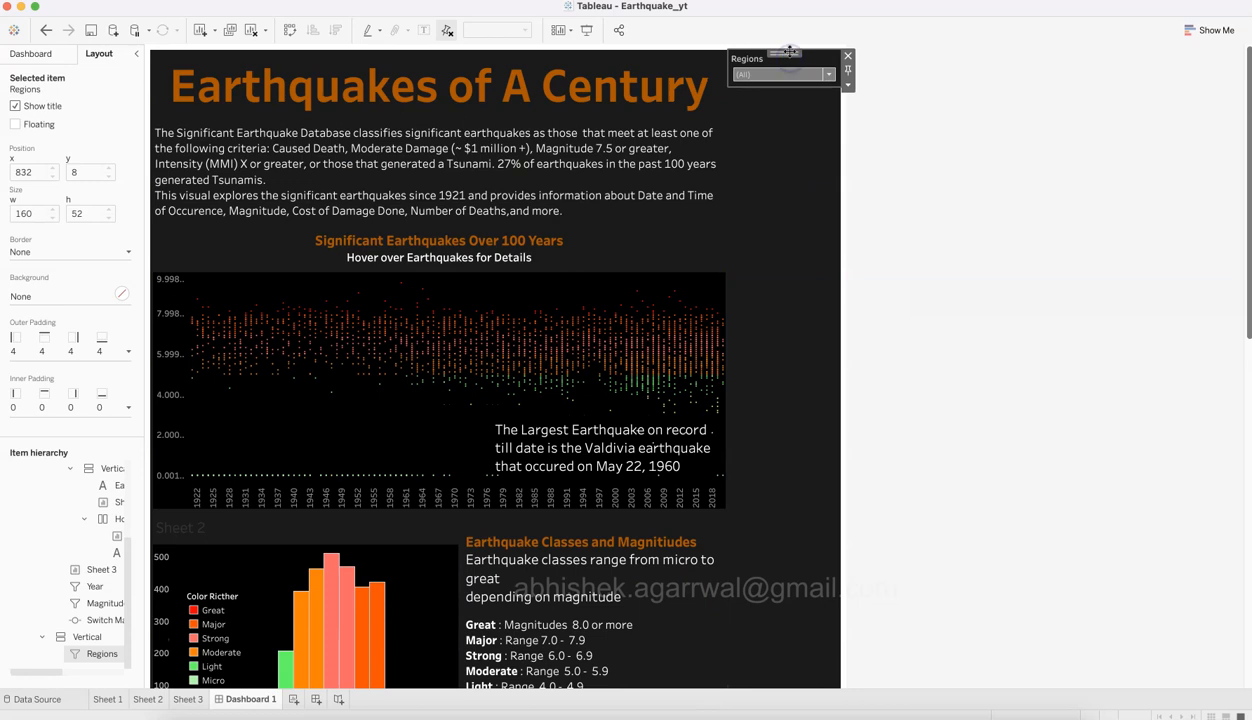
scroll(777, 349, "down", 3)
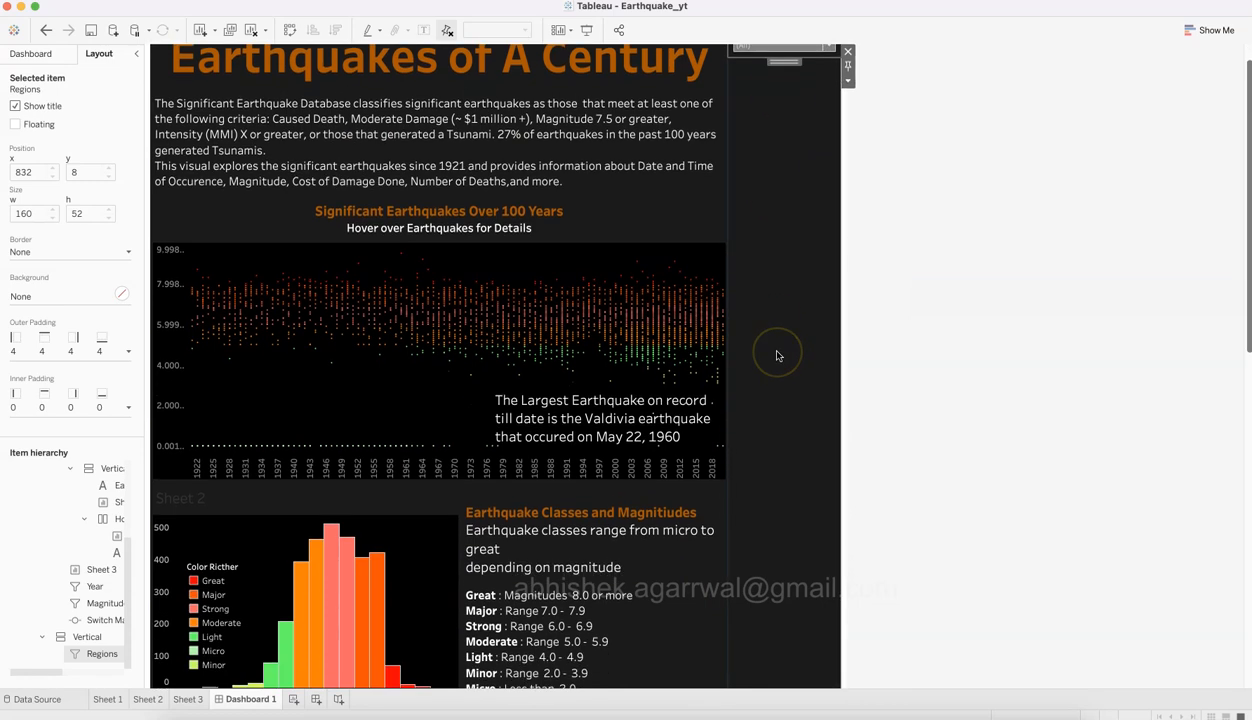
scroll(778, 356, "down", 1)
scroll(778, 356, "up", 1)
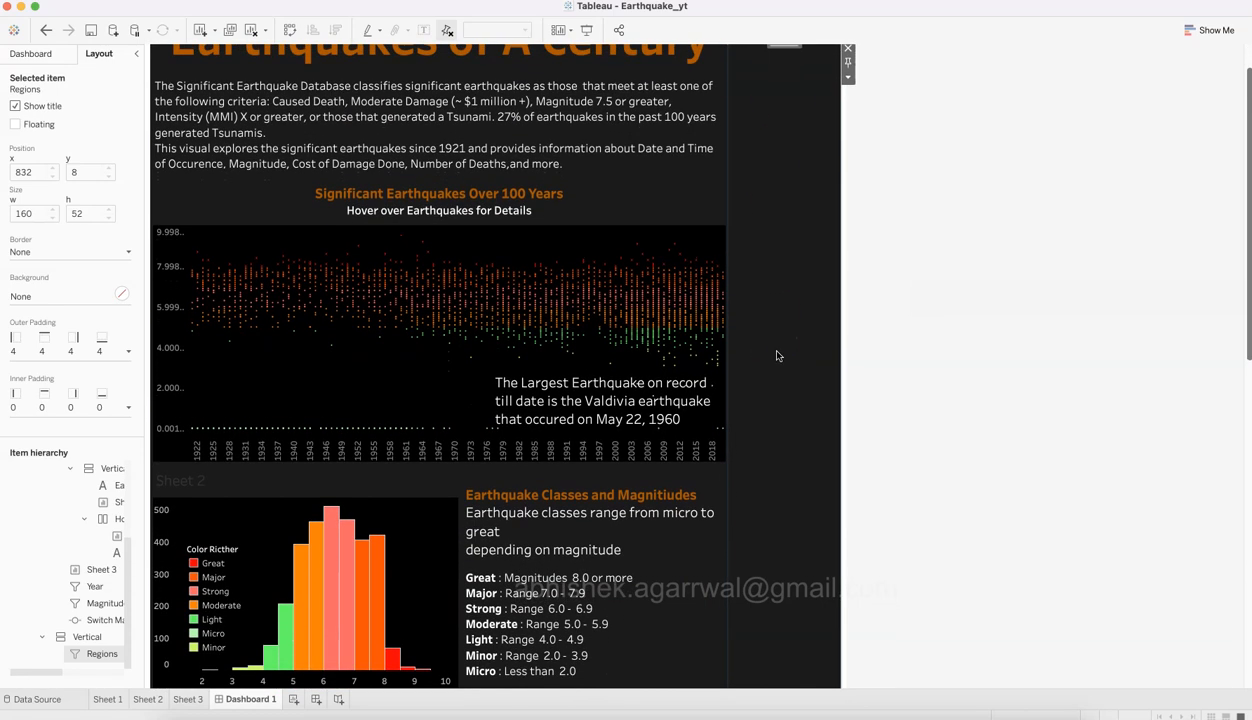
left_click_drag(757, 445, 710, 651)
scroll(687, 523, "down", 2)
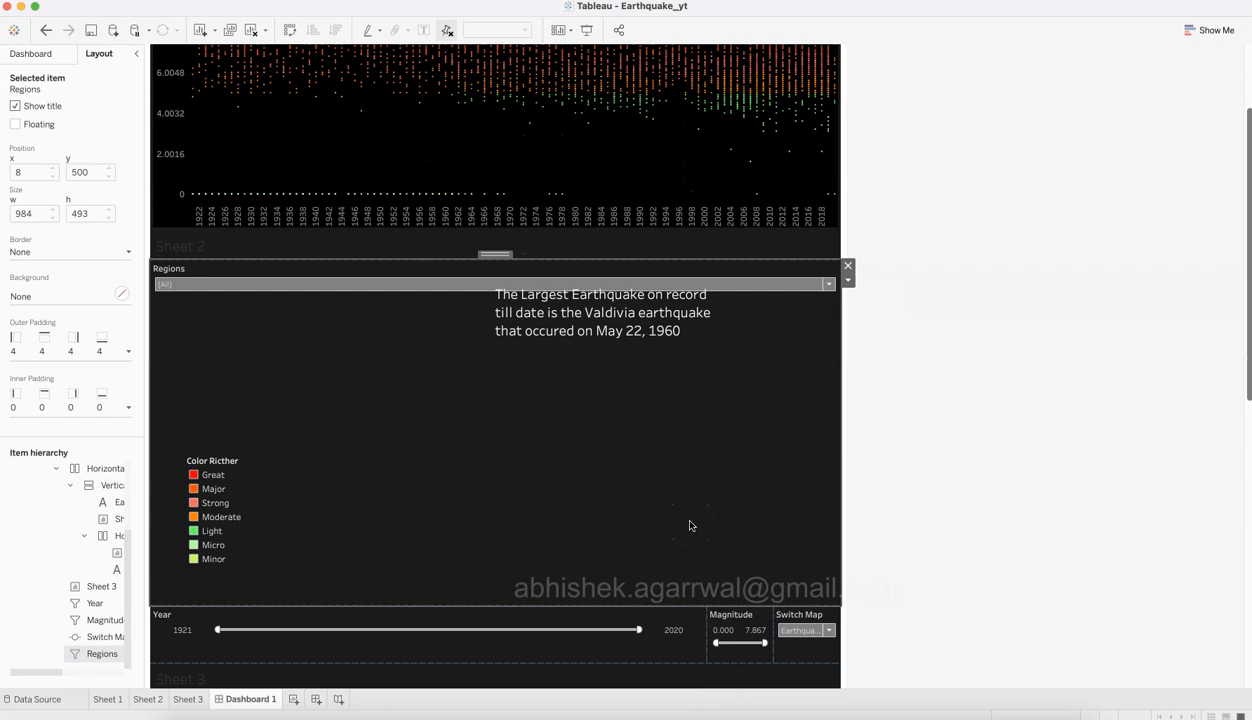
scroll(689, 525, "down", 2)
left_click_drag(502, 202, 813, 579)
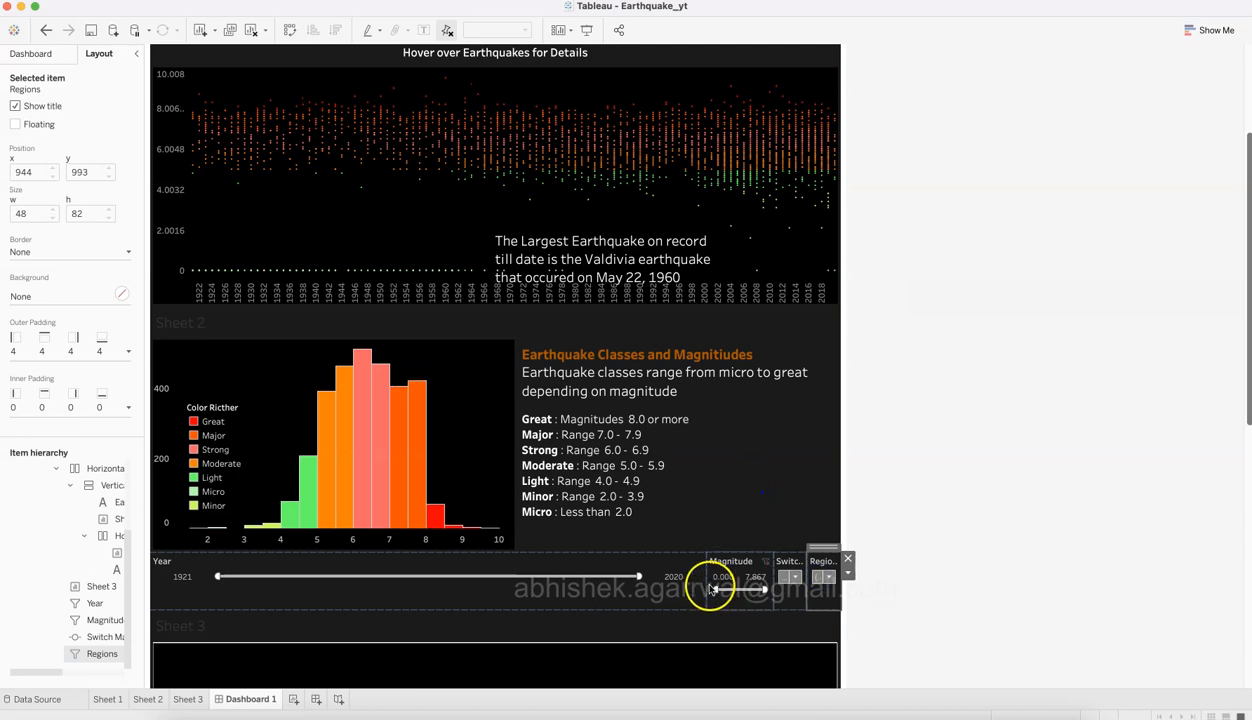
Step: Narrow the Year filter to about 242 px and shrink the Magnitude filter so Switch Map takes the freed width, and save the workbook
left_click(707, 593)
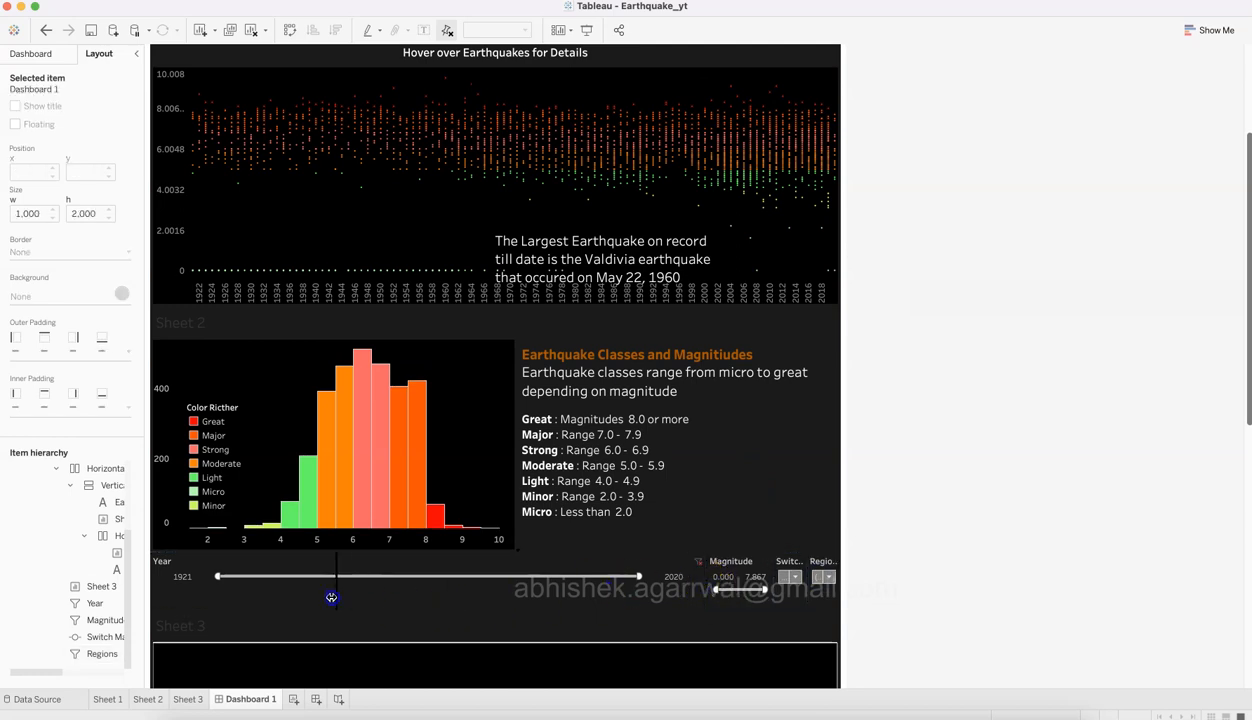
left_click_drag(313, 597, 313, 595)
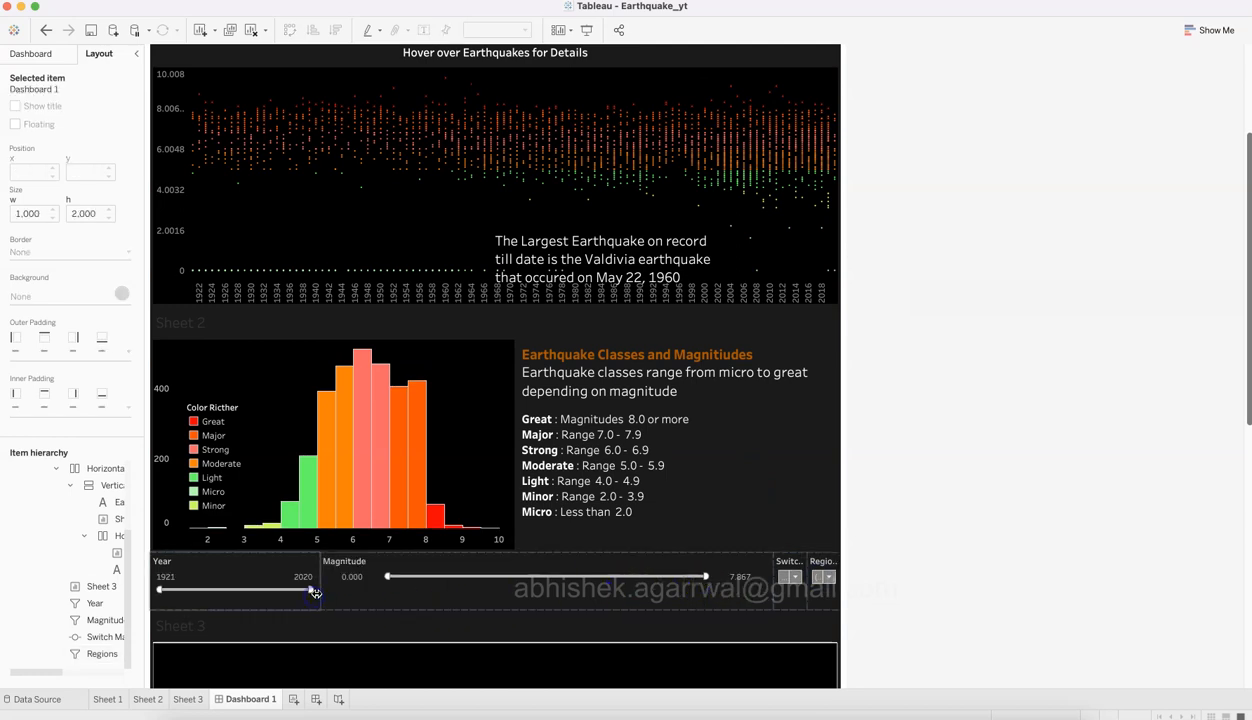
left_click(778, 590)
left_click_drag(773, 590, 461, 593)
left_click(91, 30)
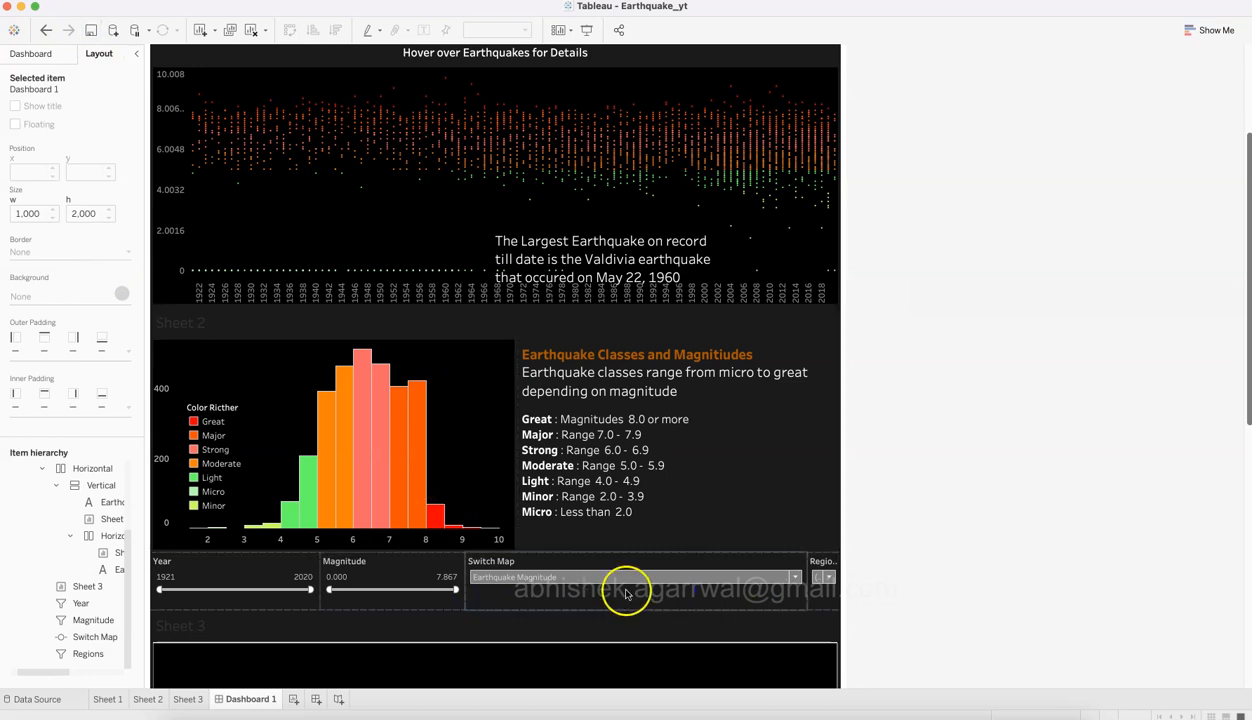
Step: Widen the Magnitude filter to about 371 px and divide the remaining row width almost equally between Switch Map and Regions
left_click_drag(464, 578, 584, 580)
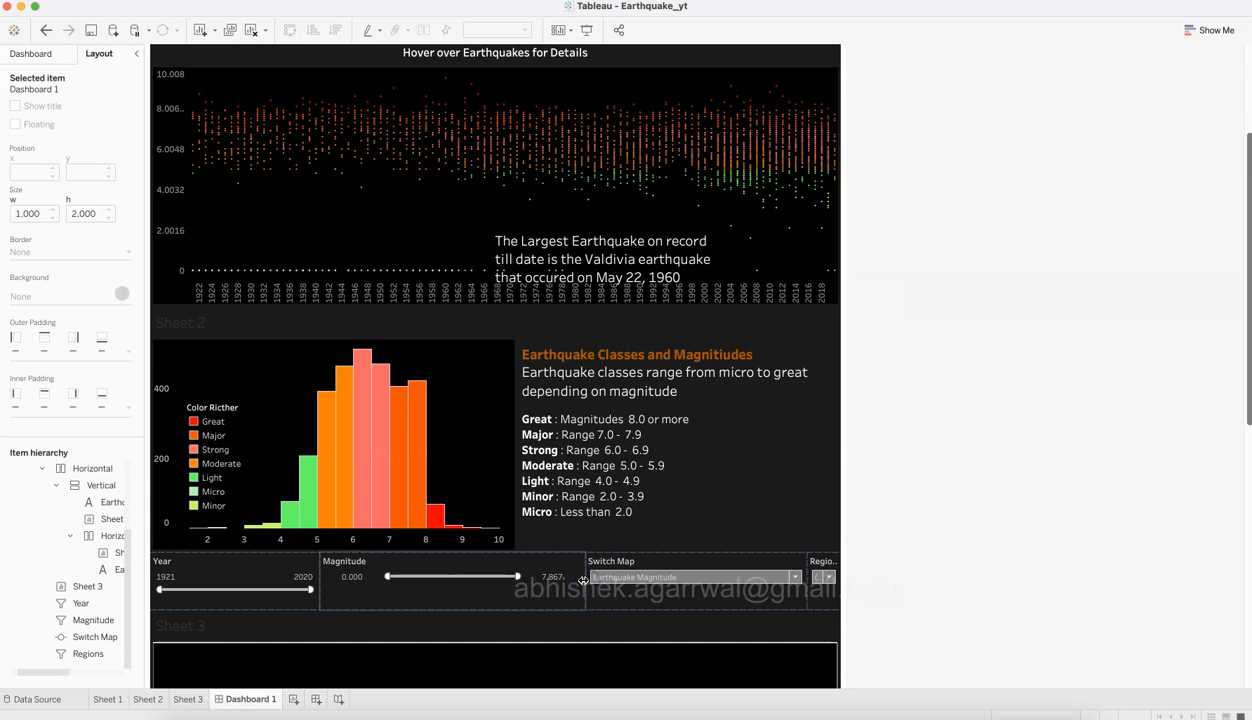
left_click(811, 598)
left_click_drag(806, 596, 763, 596)
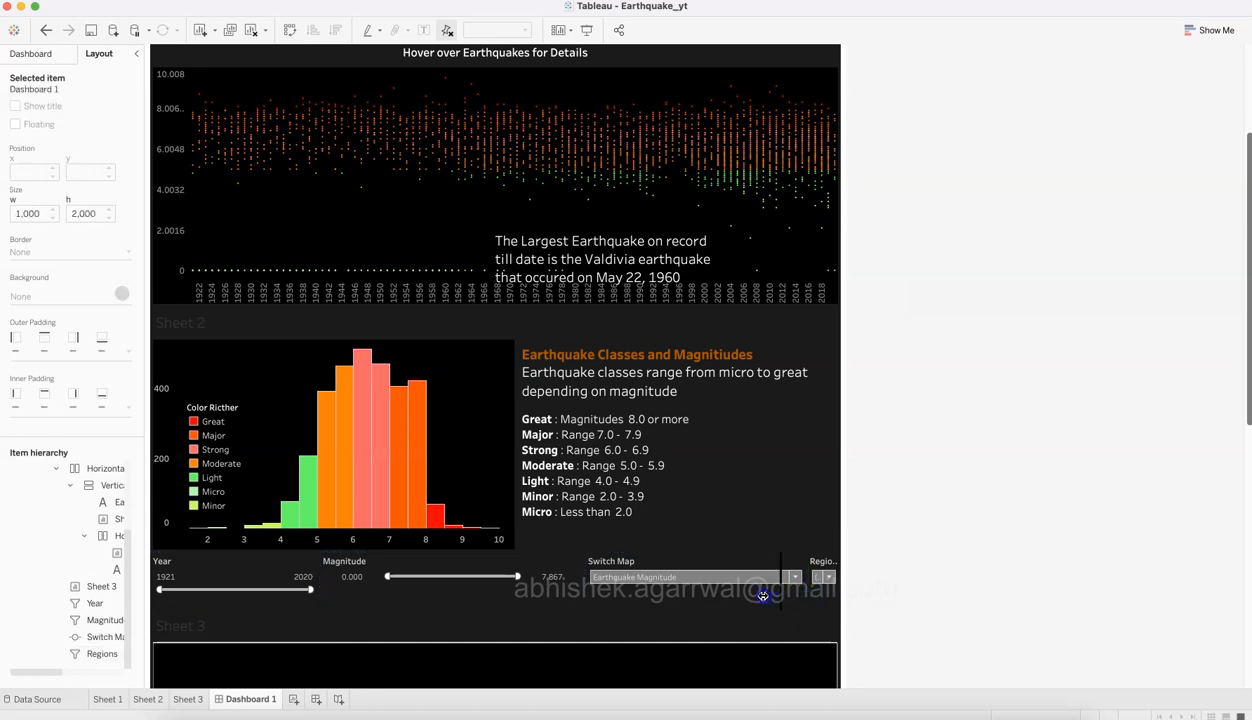
left_click_drag(684, 596, 586, 593)
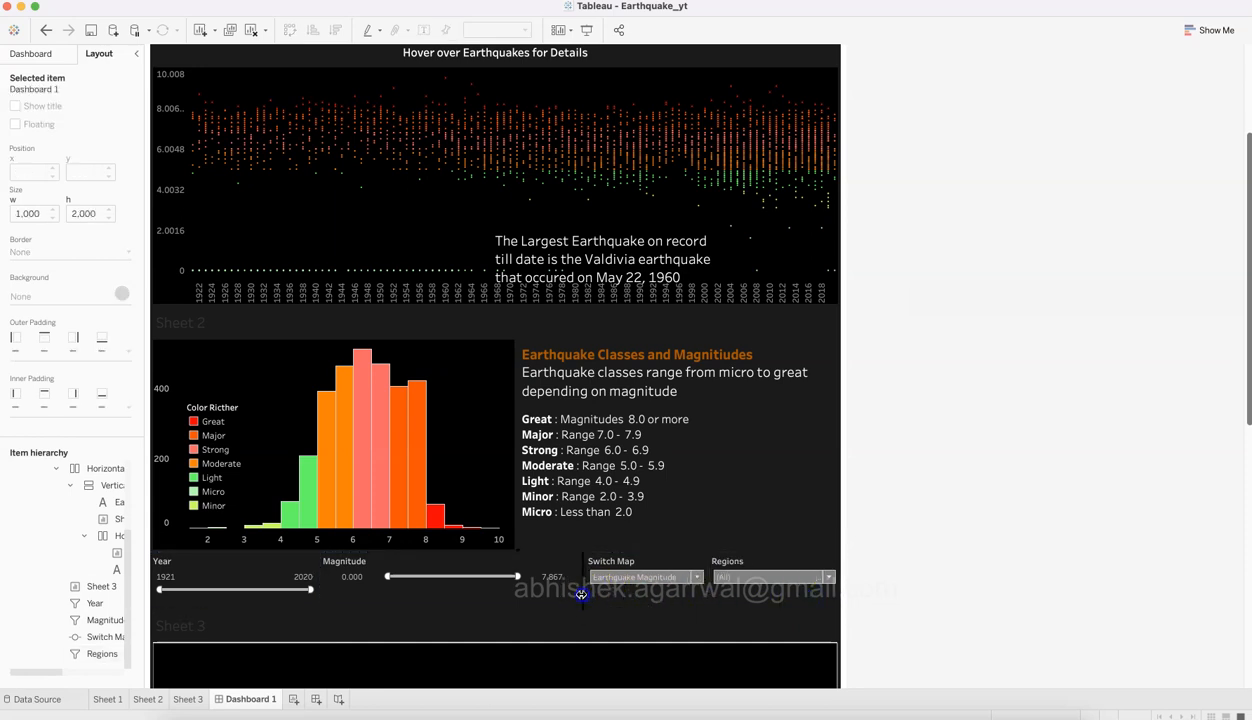
left_click(894, 637)
left_click(532, 688)
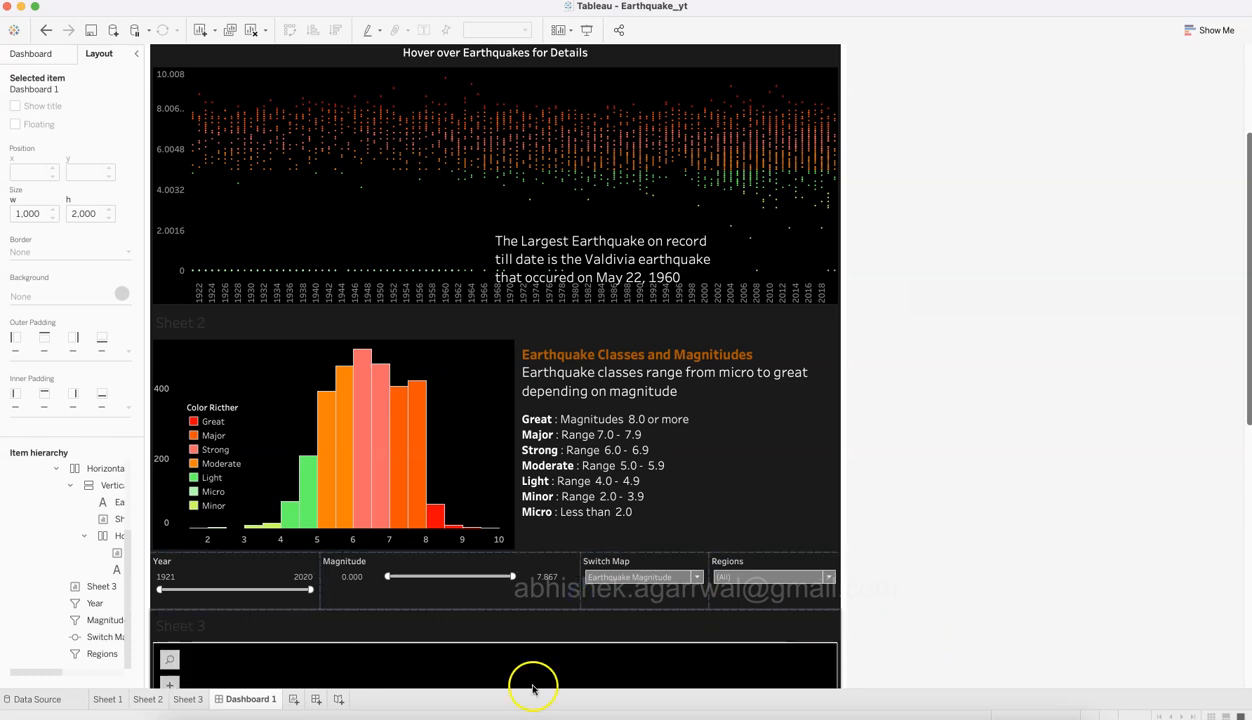
Step: Reduce the height of the filter row above the map to about 74 px
left_click(288, 590)
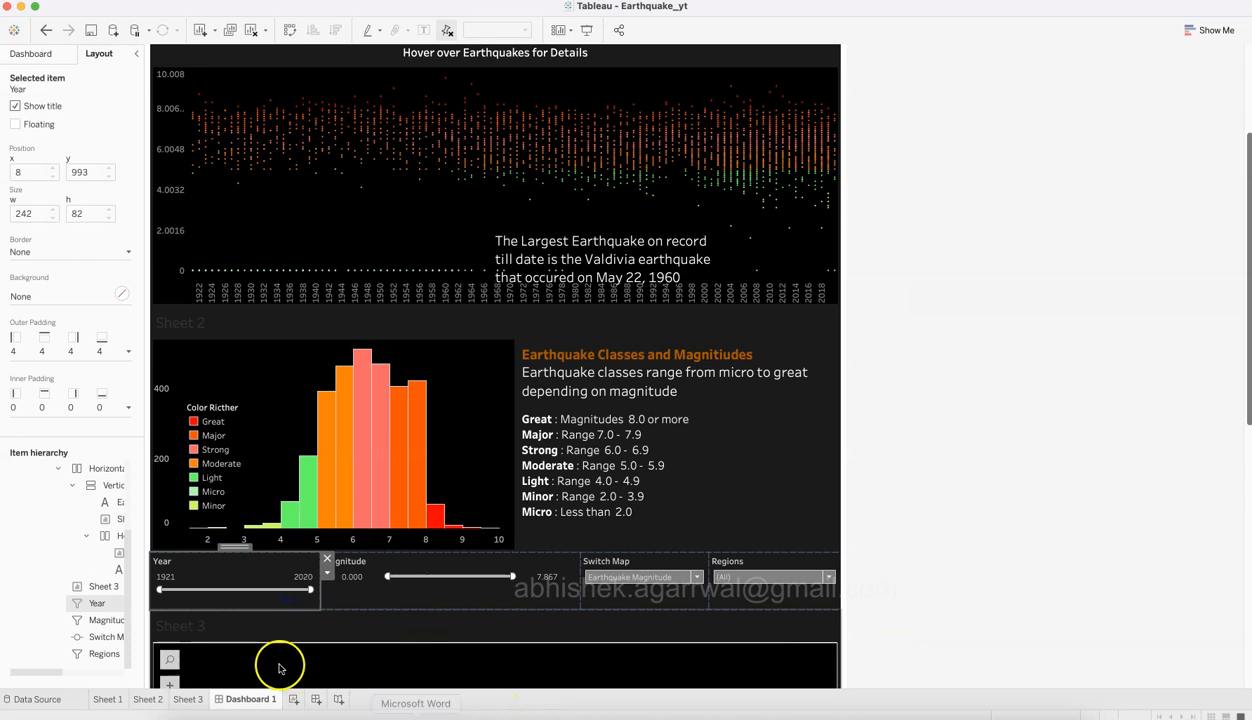
left_click(383, 607)
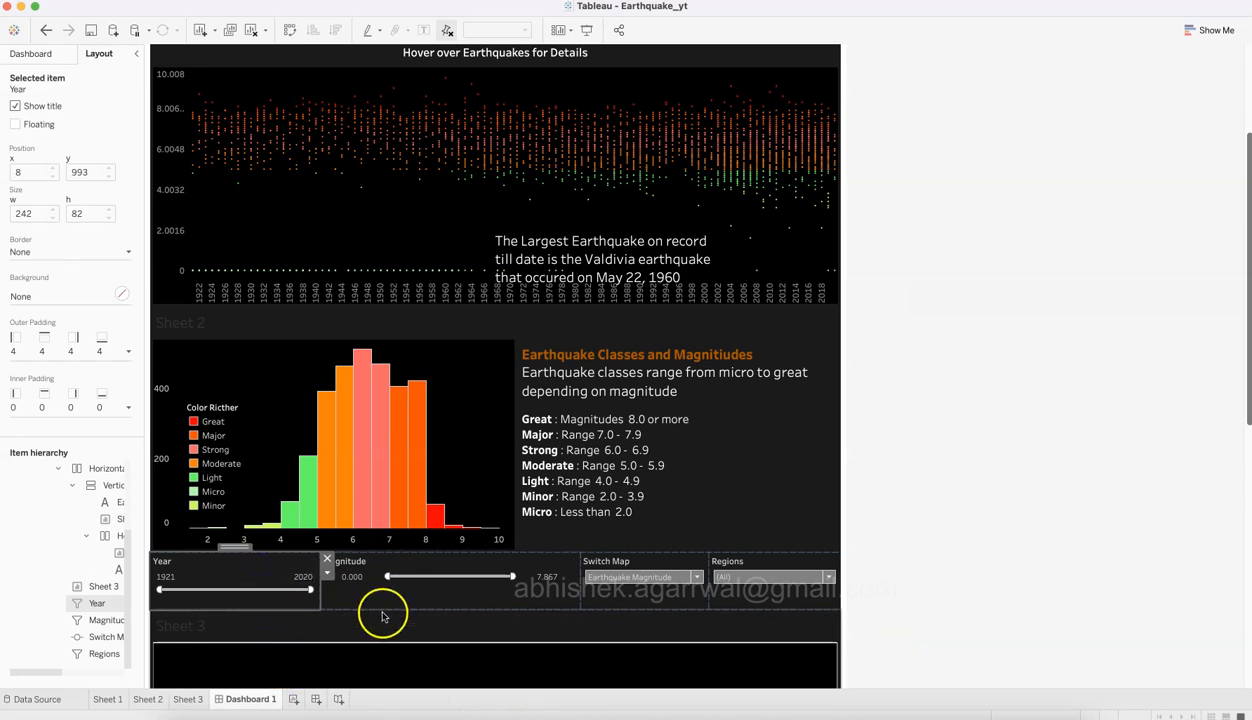
left_click_drag(392, 598, 402, 588)
left_click_drag(402, 587, 402, 604)
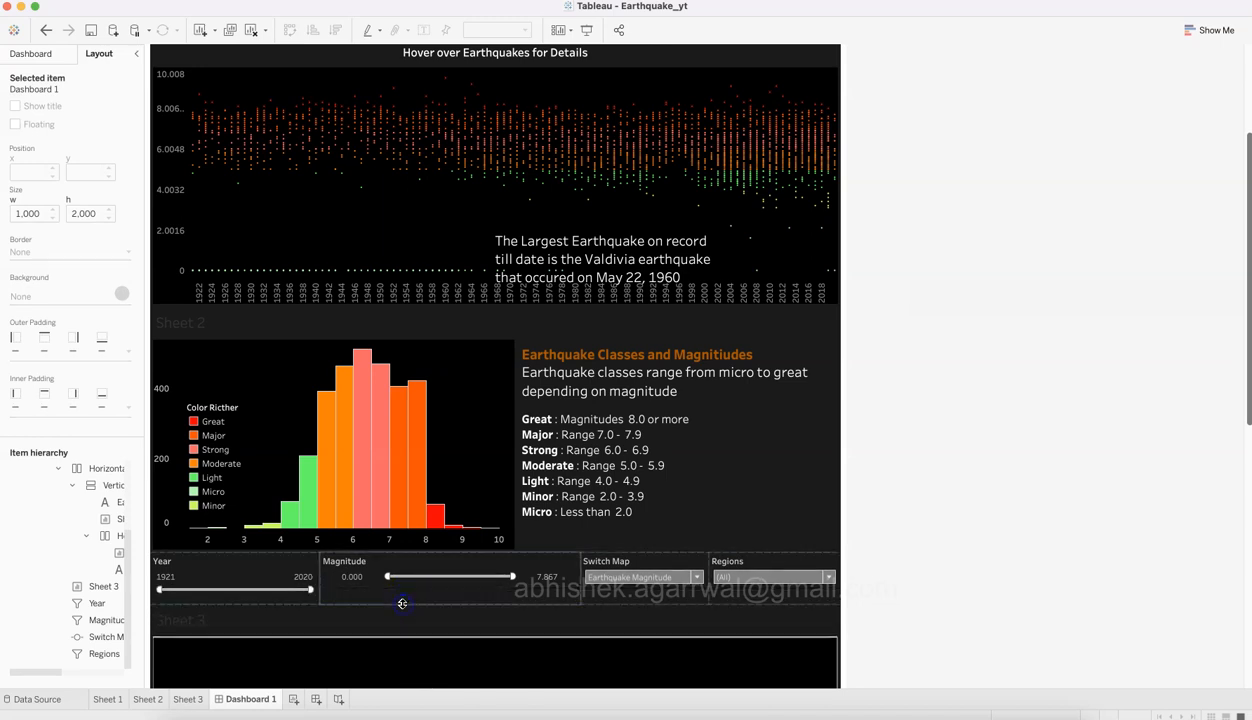
left_click(980, 542)
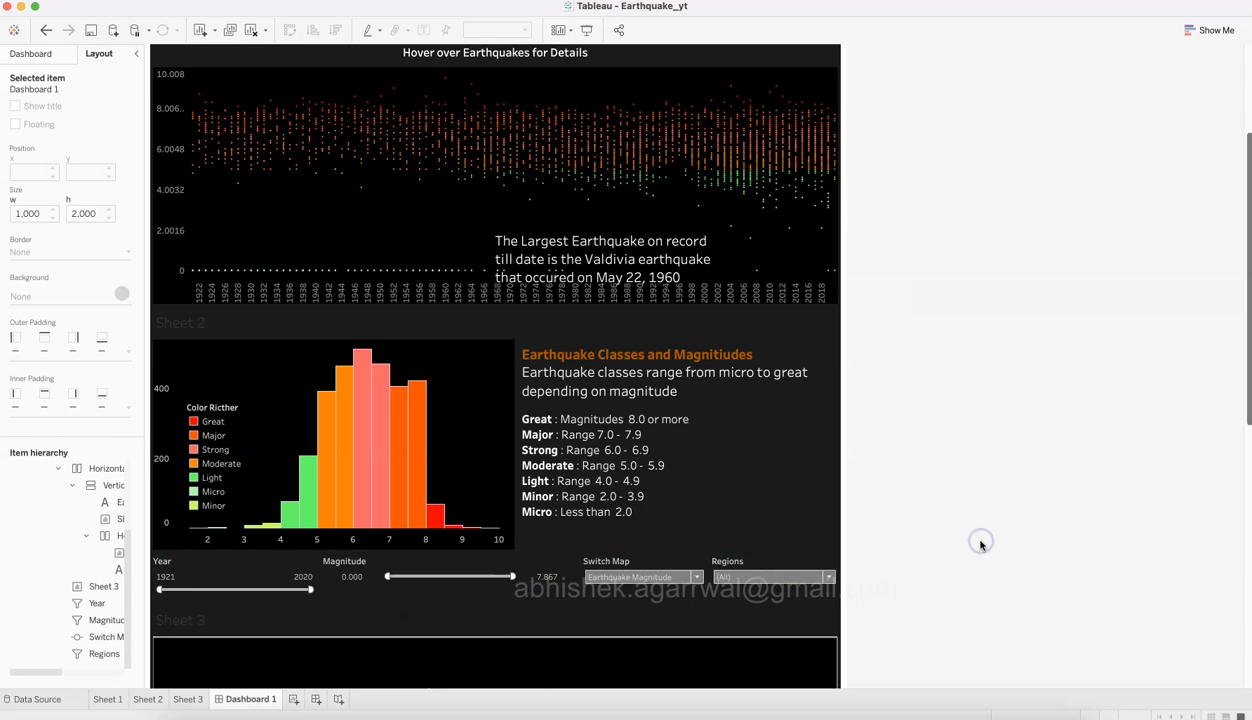
double_click(427, 565)
left_click(526, 307)
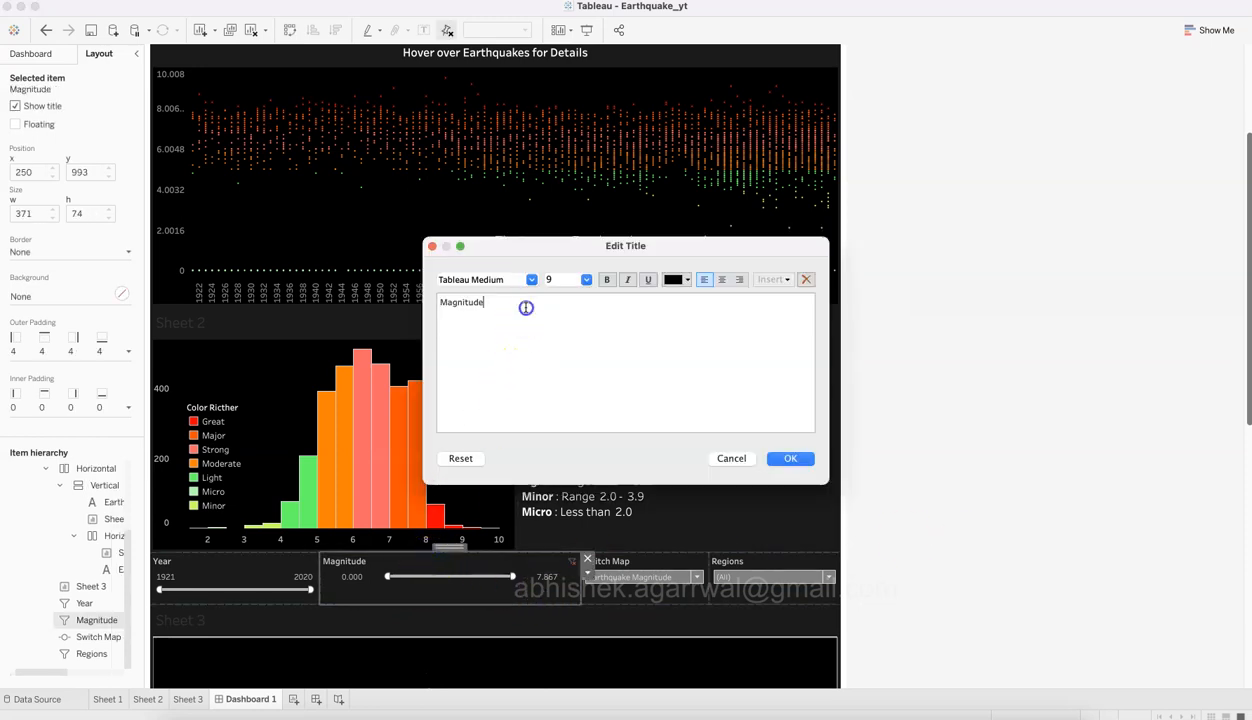
left_click(790, 458)
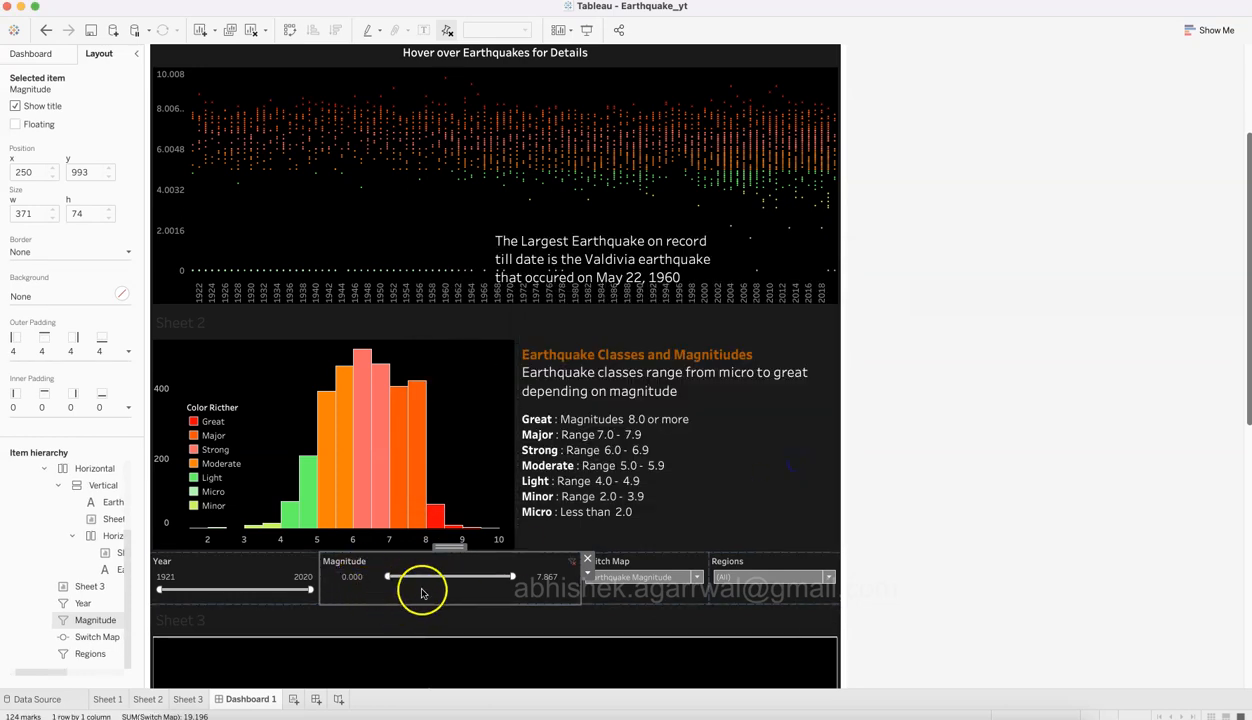
left_click(930, 610)
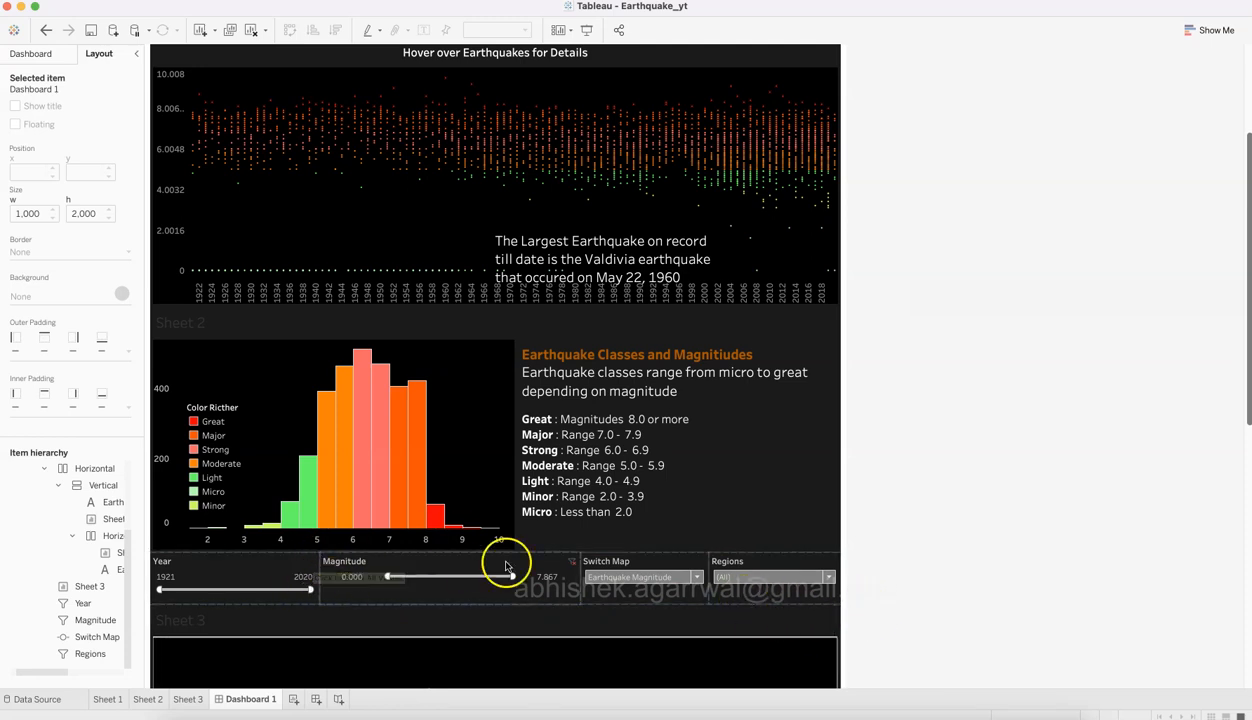
Step: Hide the Sheet 3 title above the map on the dashboard
scroll(901, 544, "down", 3)
scroll(901, 544, "down", 5)
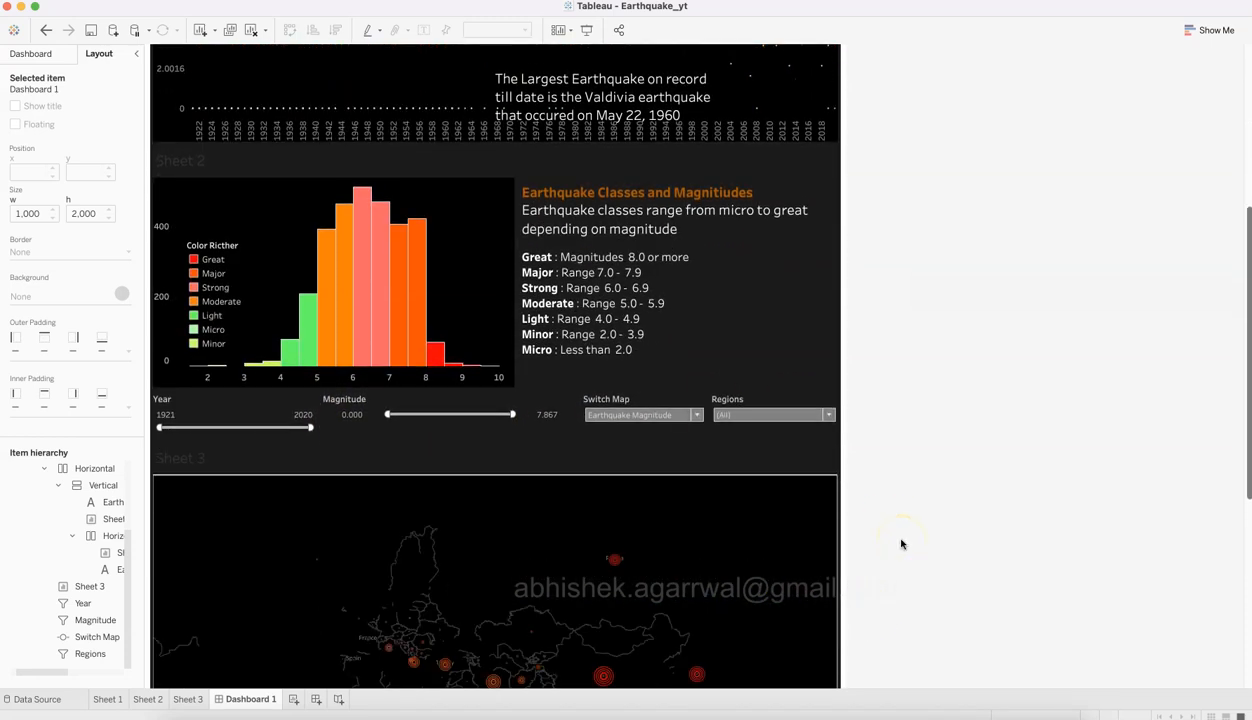
left_click(285, 378)
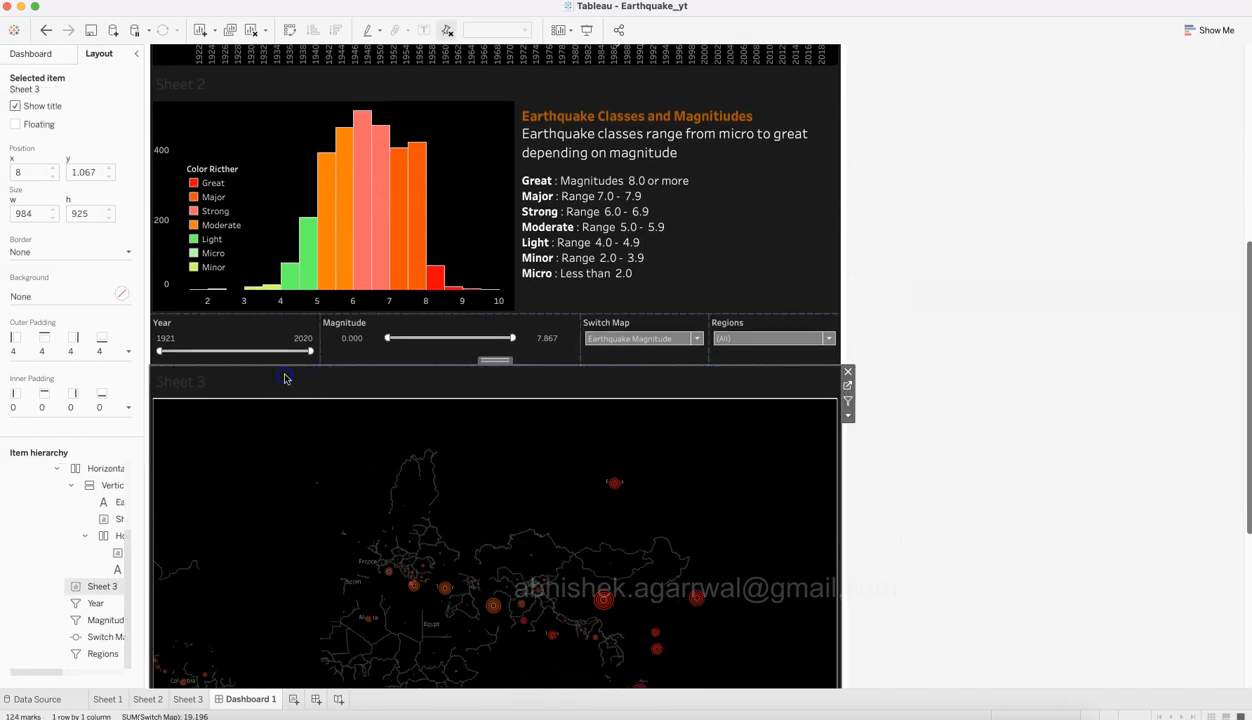
right_click(285, 378)
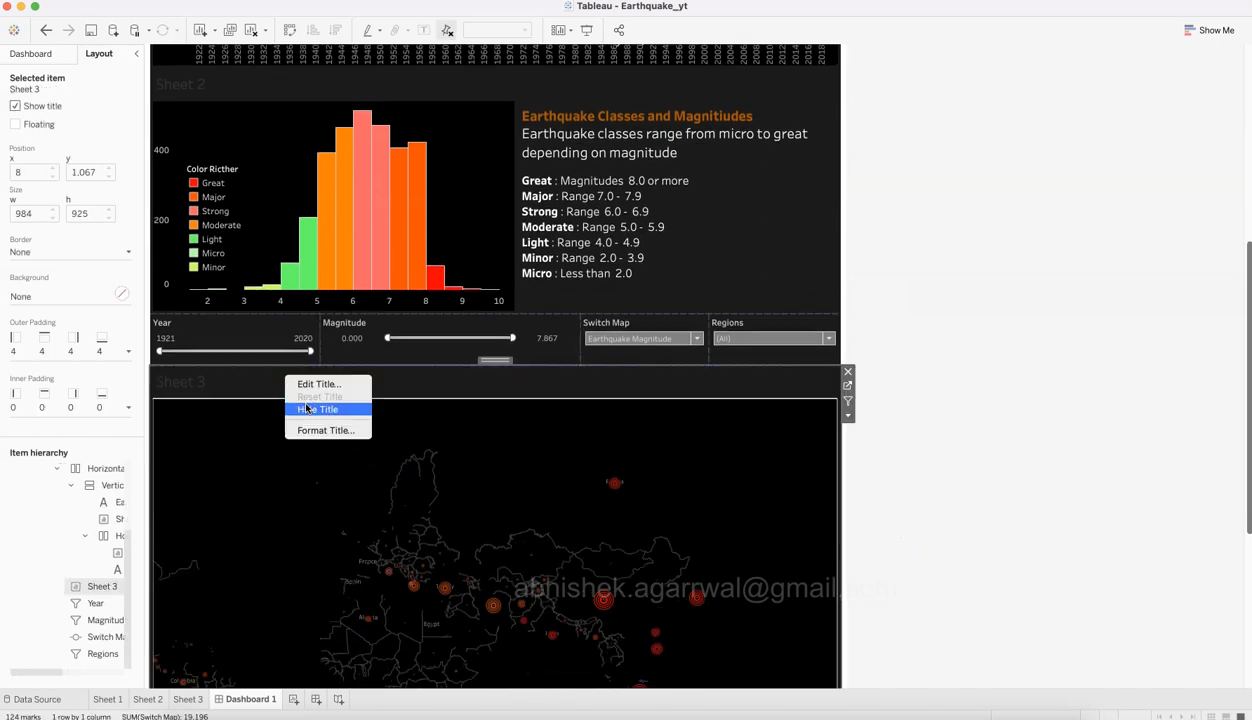
left_click(302, 404)
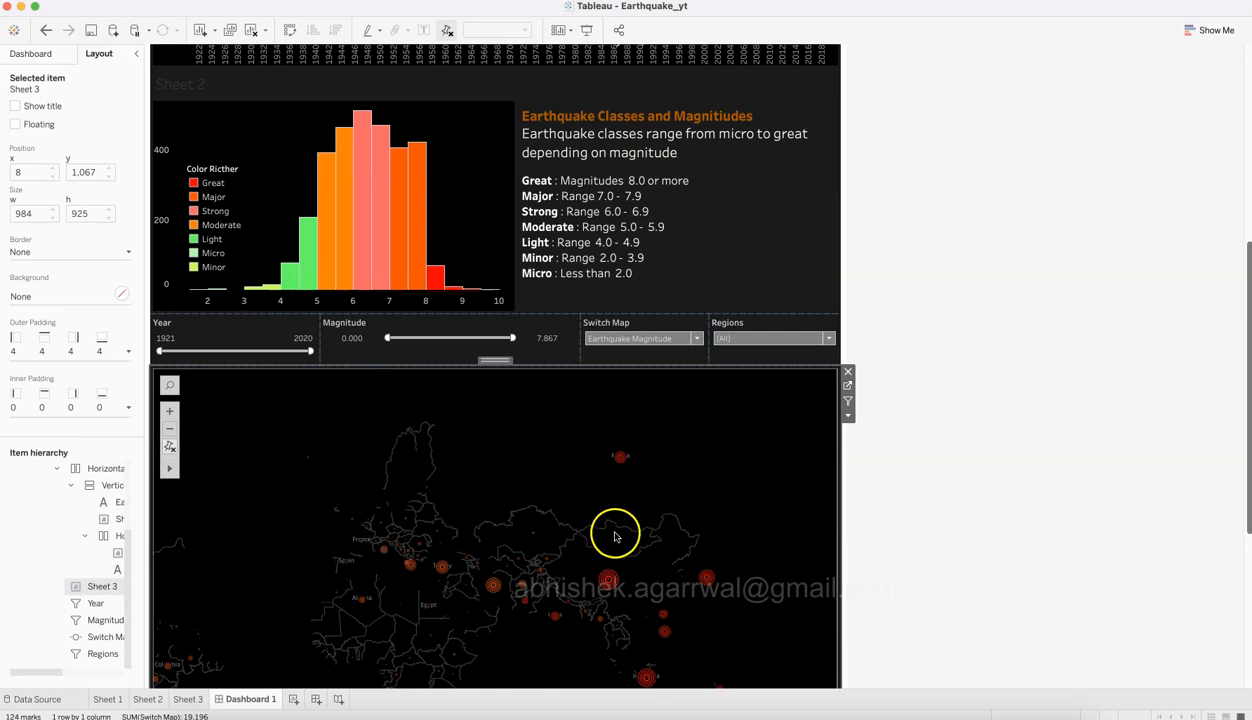
Step: Test the Switch Map parameter with Number of deaths, Earthquake Magnitude and Number of Missing Person, and leave it on Number of deaths
scroll(903, 539, "down", 2)
scroll(903, 539, "down", 5)
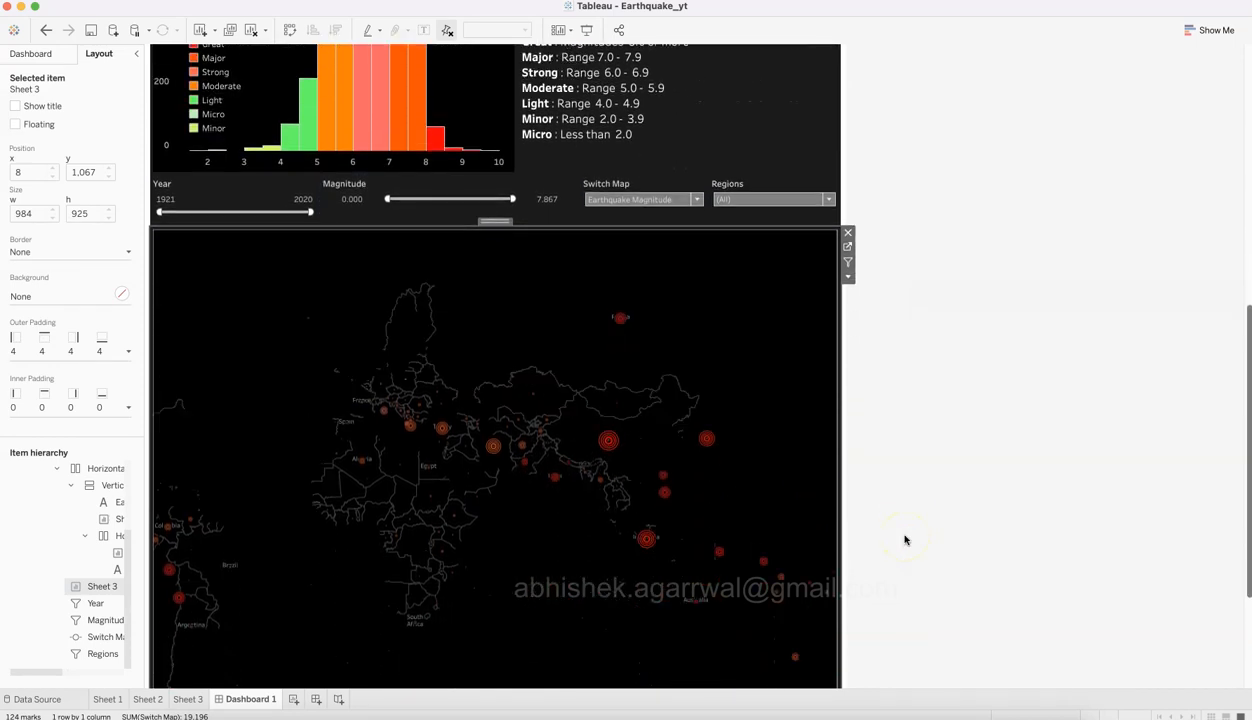
left_click(648, 199)
left_click(648, 237)
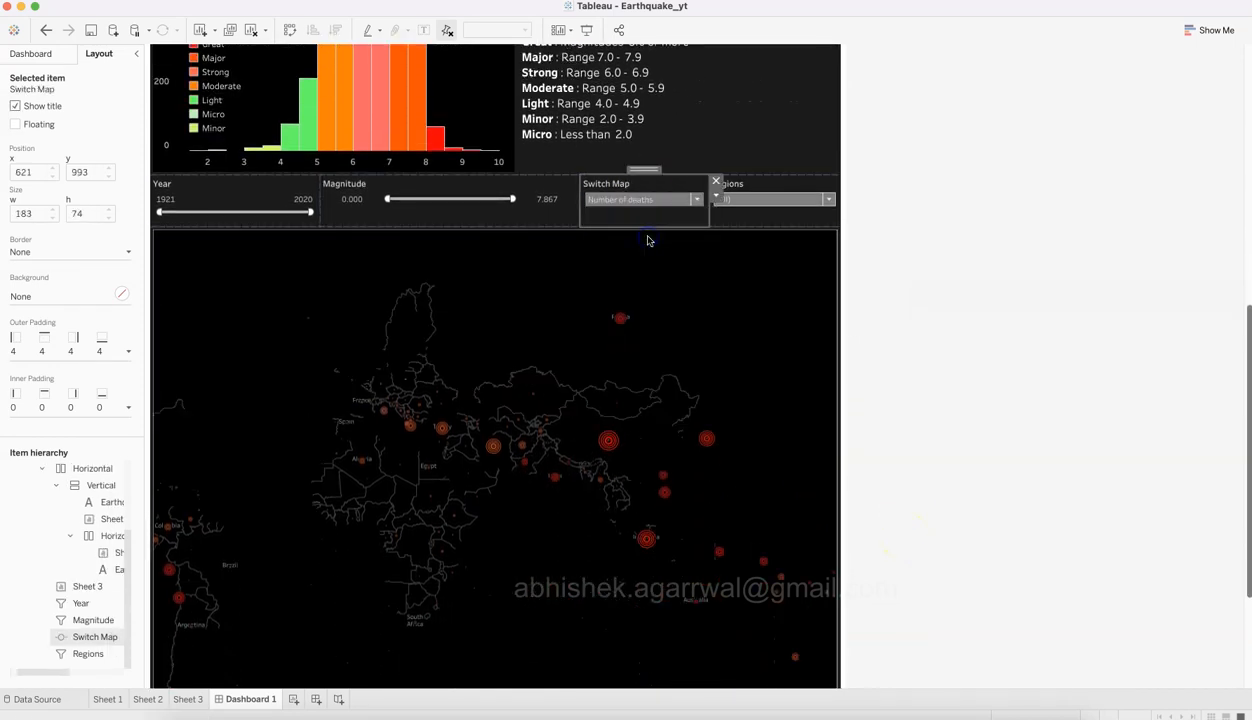
left_click(650, 200)
left_click(650, 212)
left_click(763, 200)
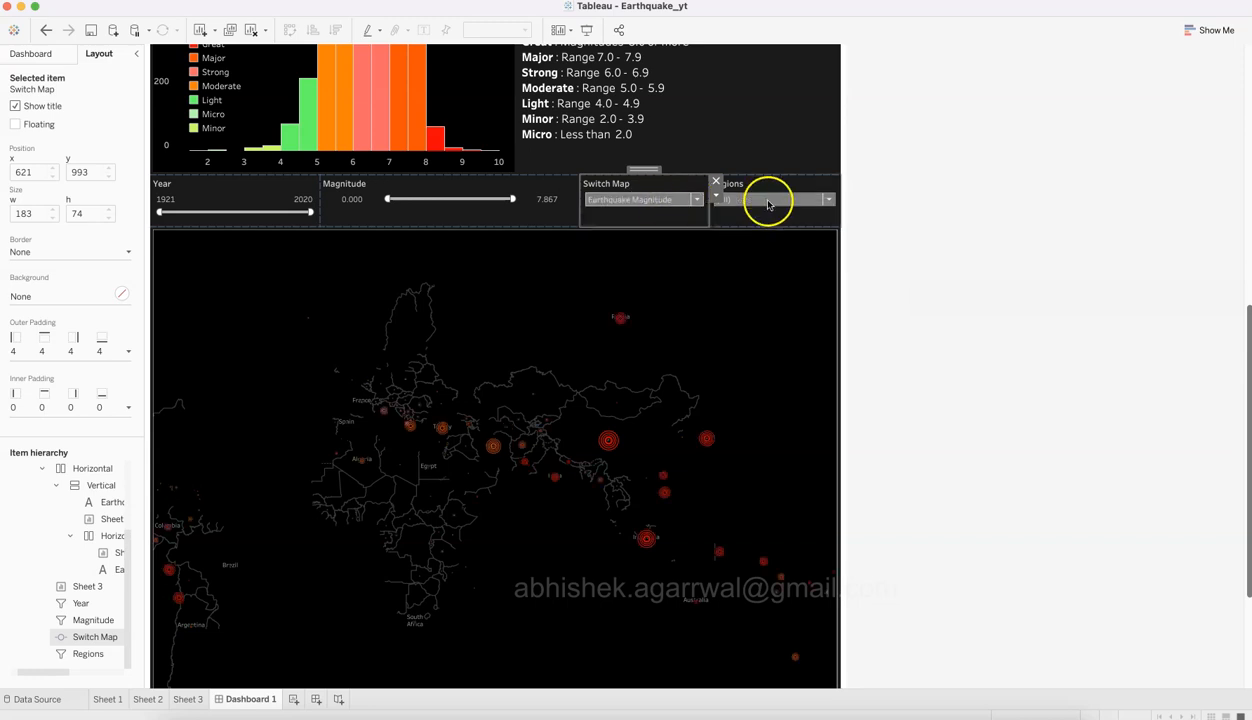
left_click(763, 200)
left_click(642, 200)
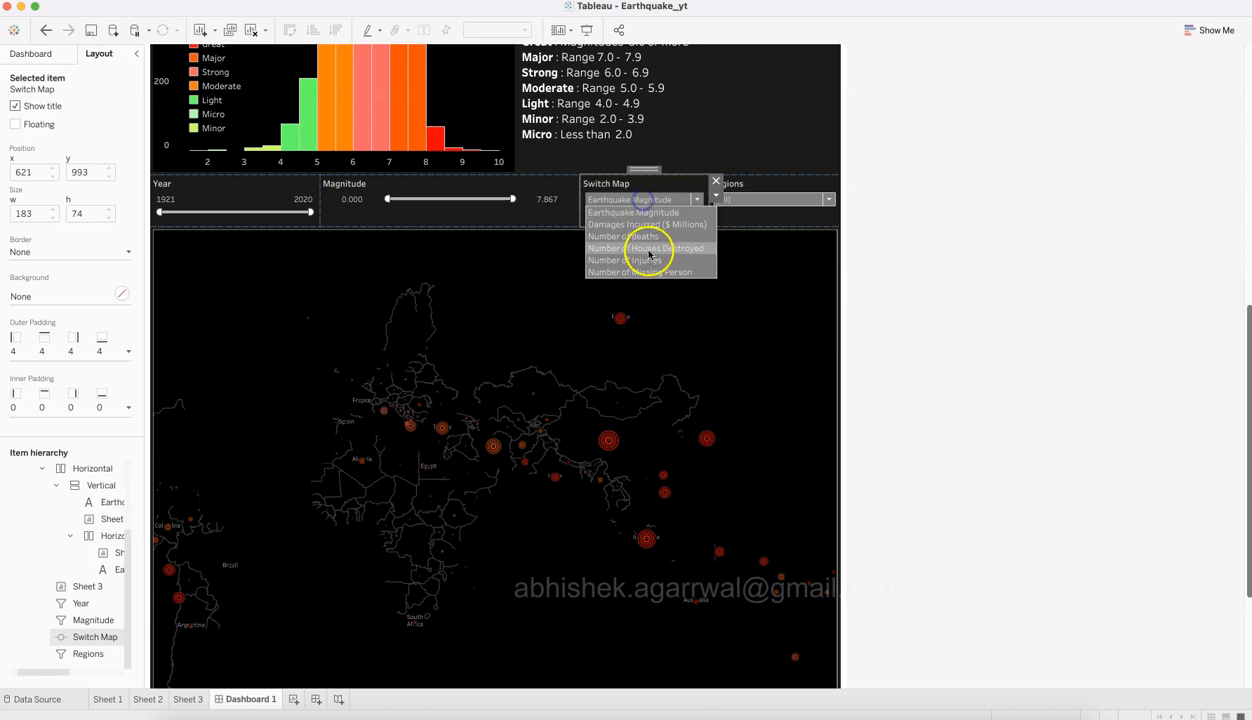
left_click(651, 268)
left_click(648, 200)
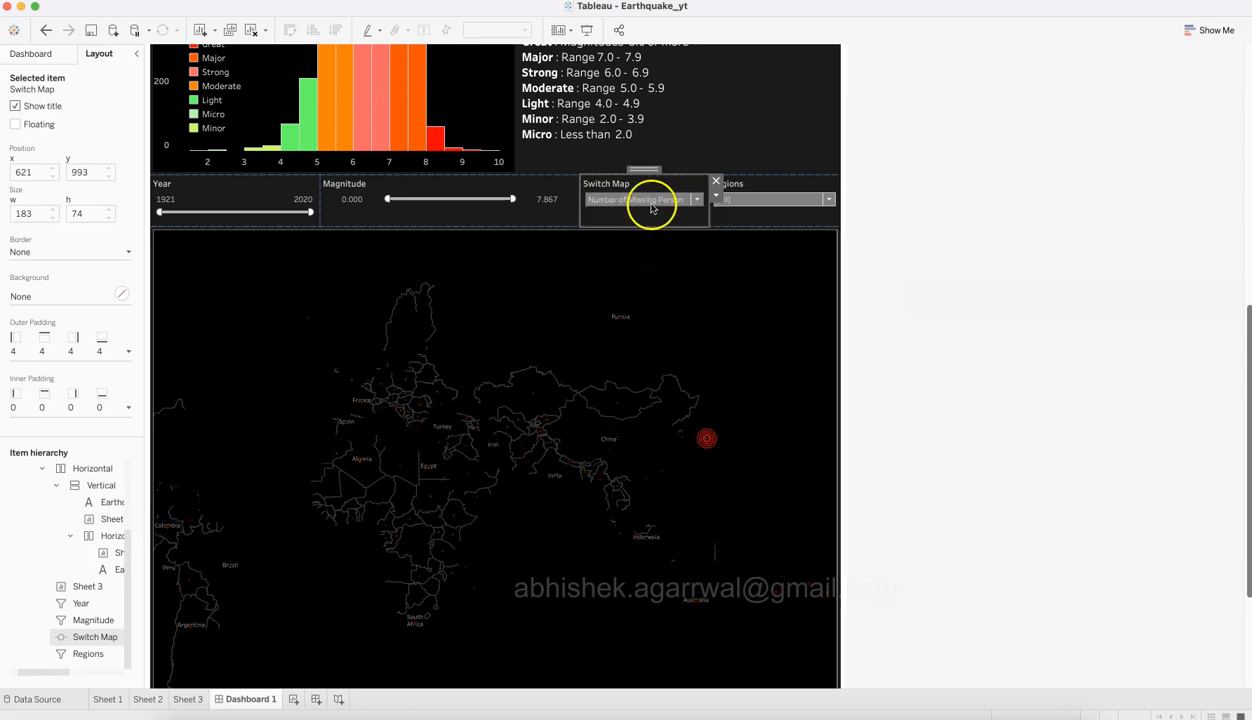
left_click(650, 235)
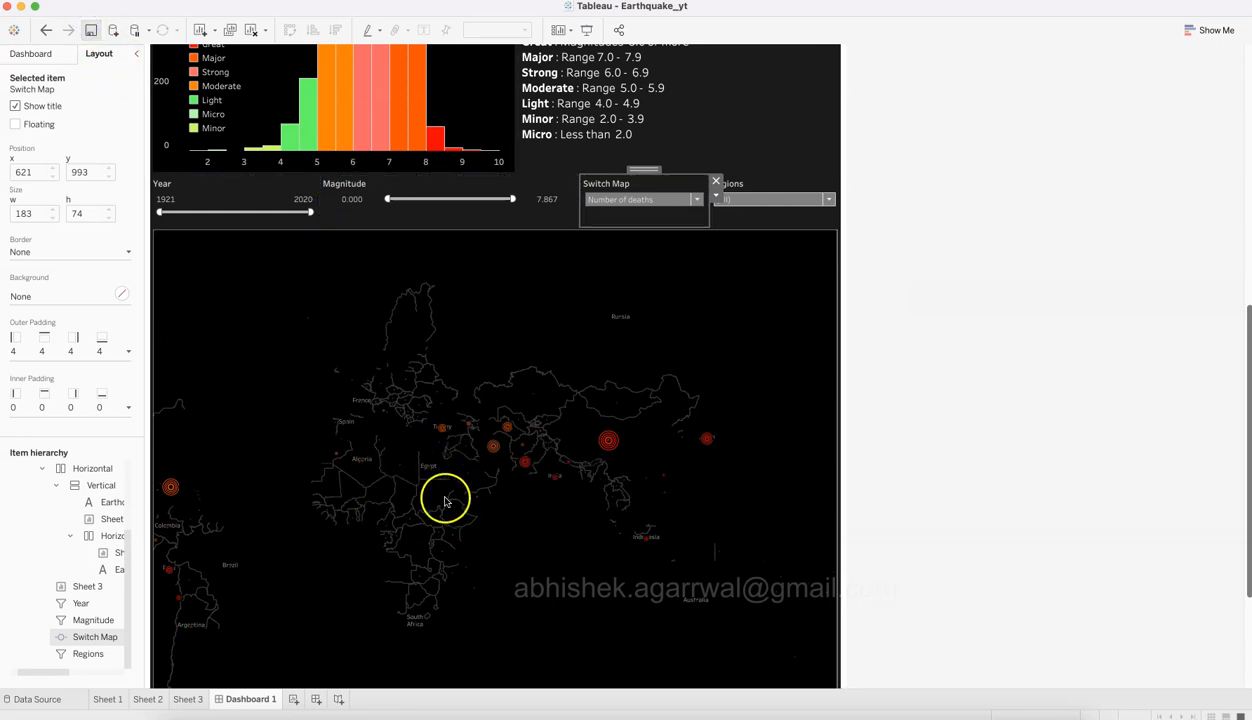
Step: Open Sheet 3 and add Location Name to the detail of the map marks
left_click(187, 699)
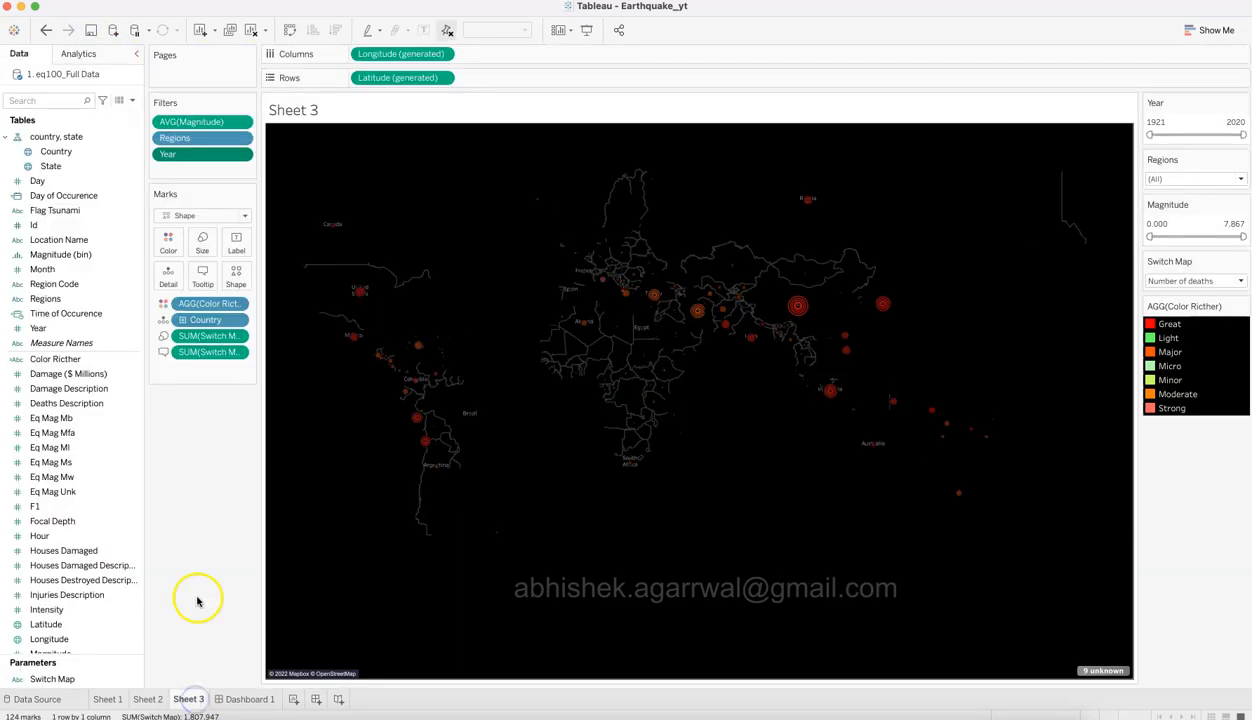
left_click(48, 268)
left_click_drag(55, 240, 168, 283)
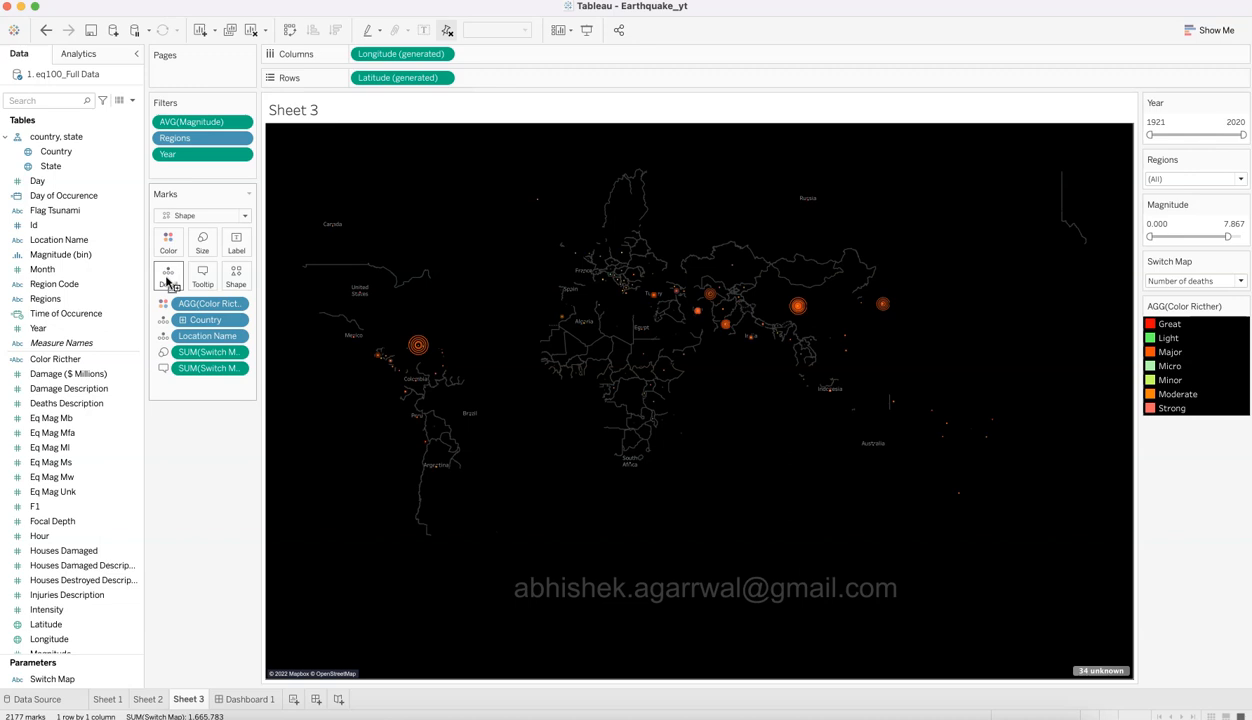
Step: Add Day of Occurence as an exact date and Time of Occurence to the detail of the map marks
left_click_drag(70, 200, 168, 275)
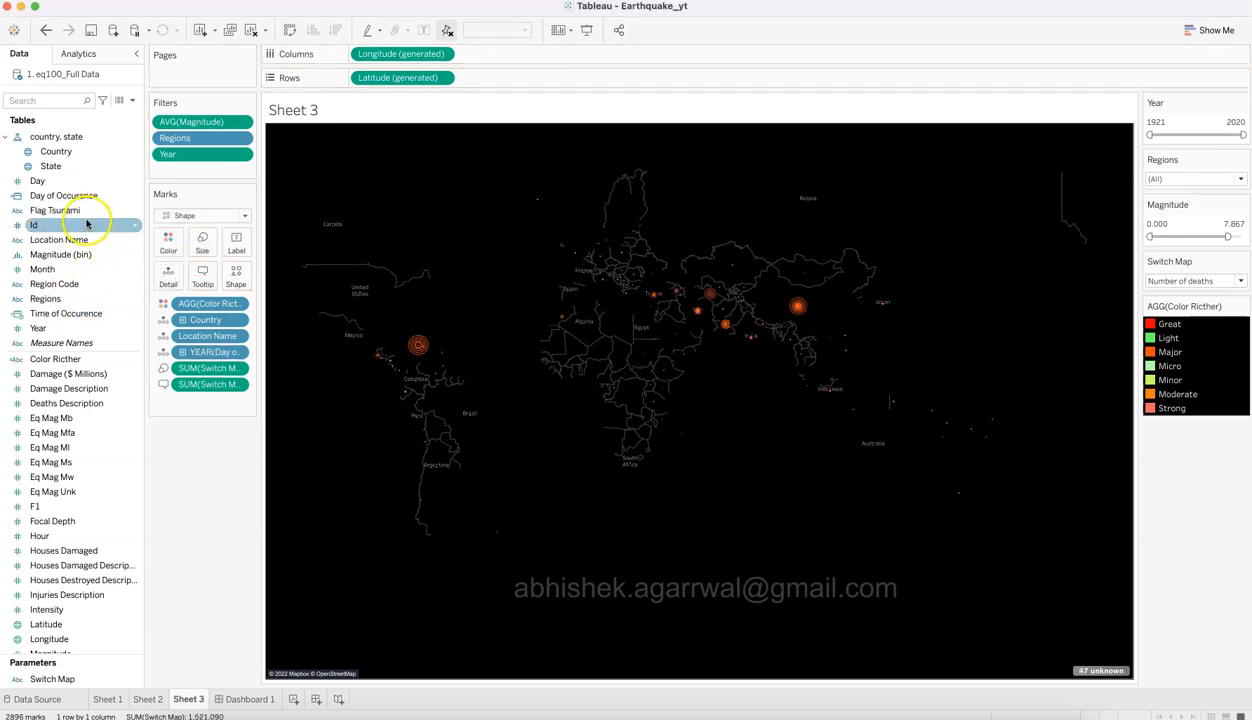
left_click(236, 352)
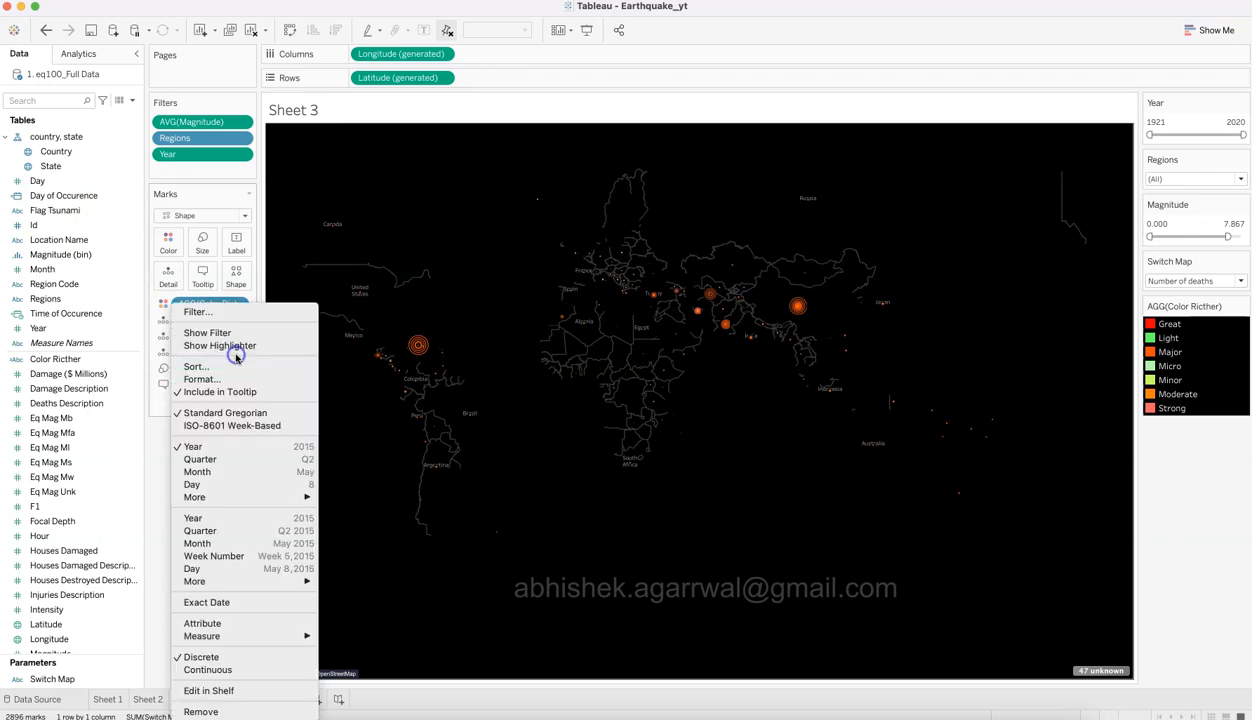
left_click(215, 602)
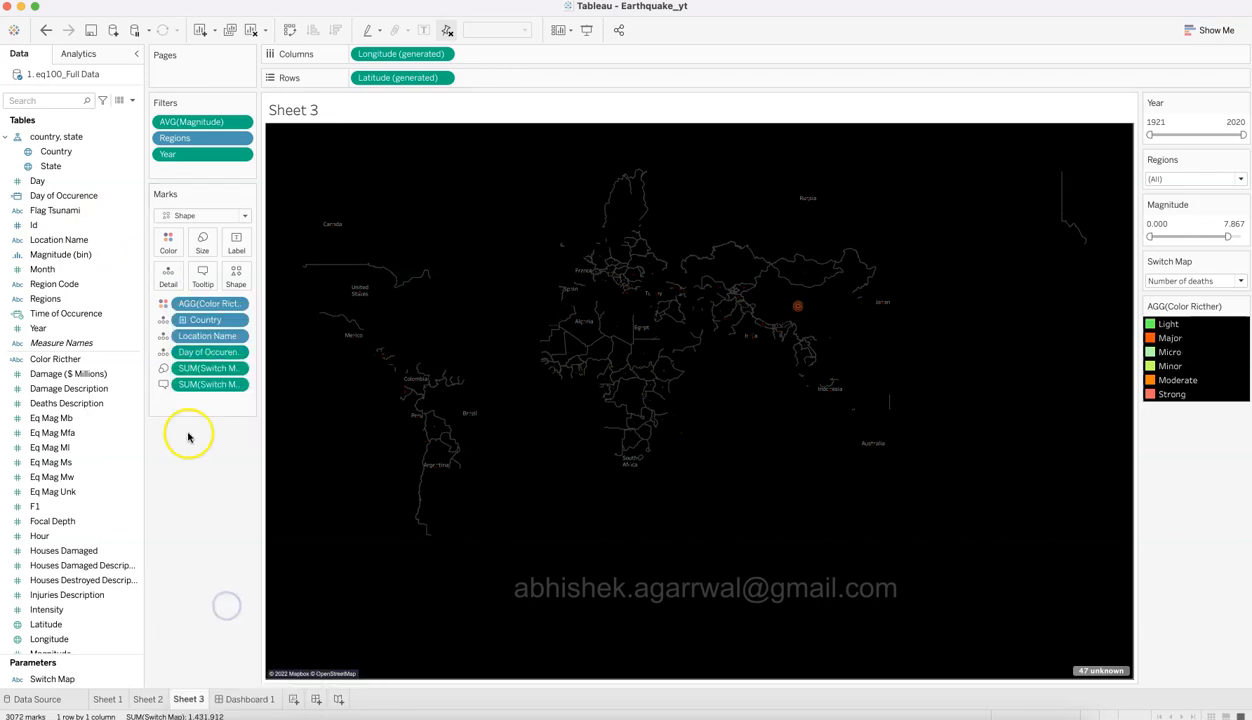
left_click(96, 314)
left_click_drag(96, 314, 168, 279)
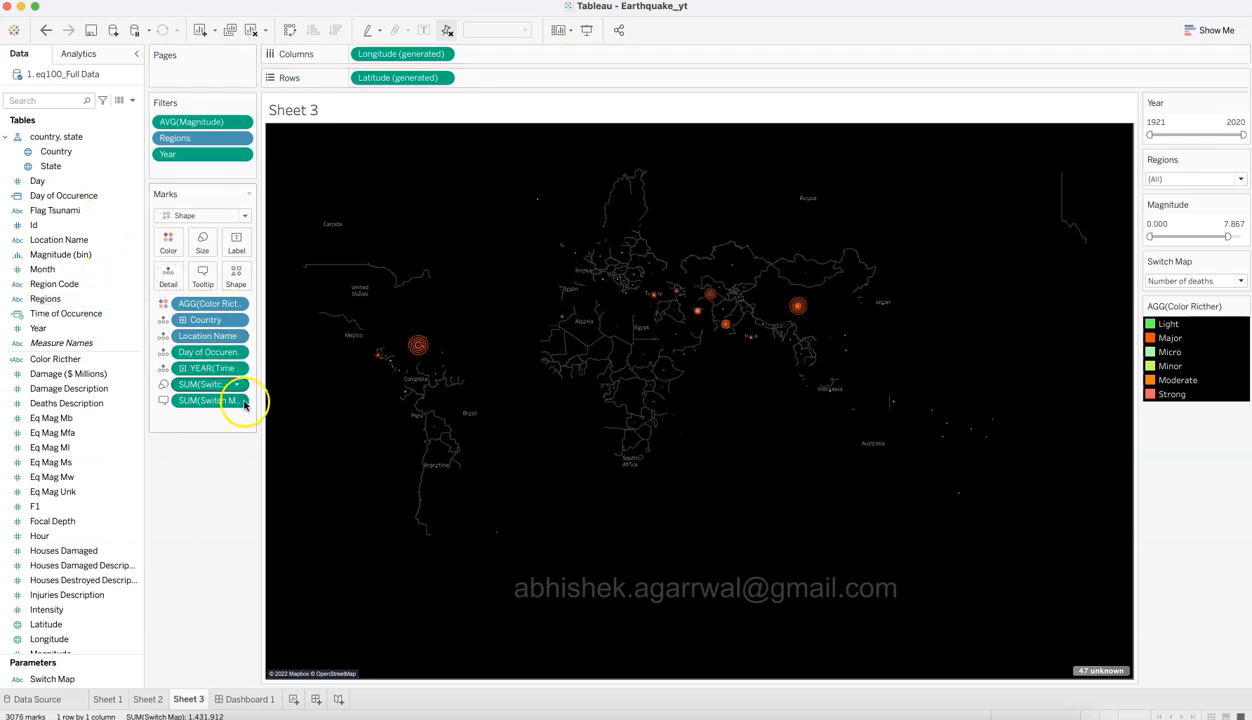
Step: Make Day of Occurence and Time of Occurence discrete on the map marks, set Time of Occurence to exact date, and save the workbook
left_click(240, 352)
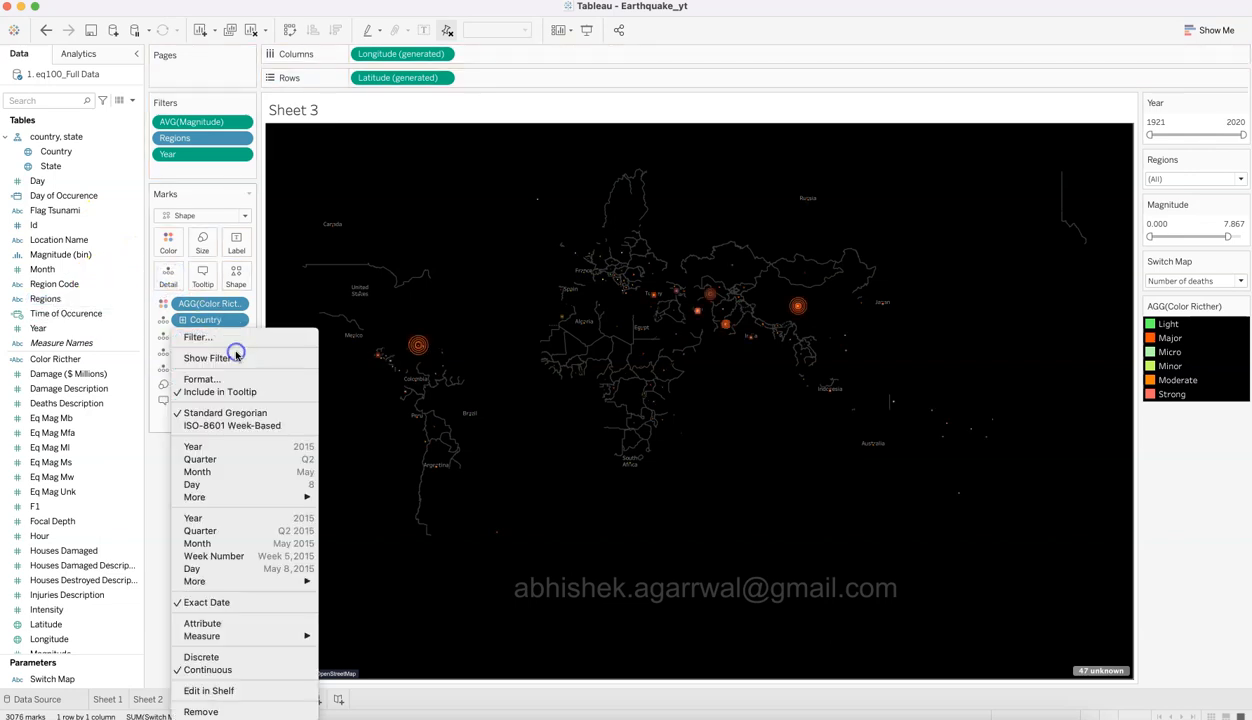
left_click(250, 657)
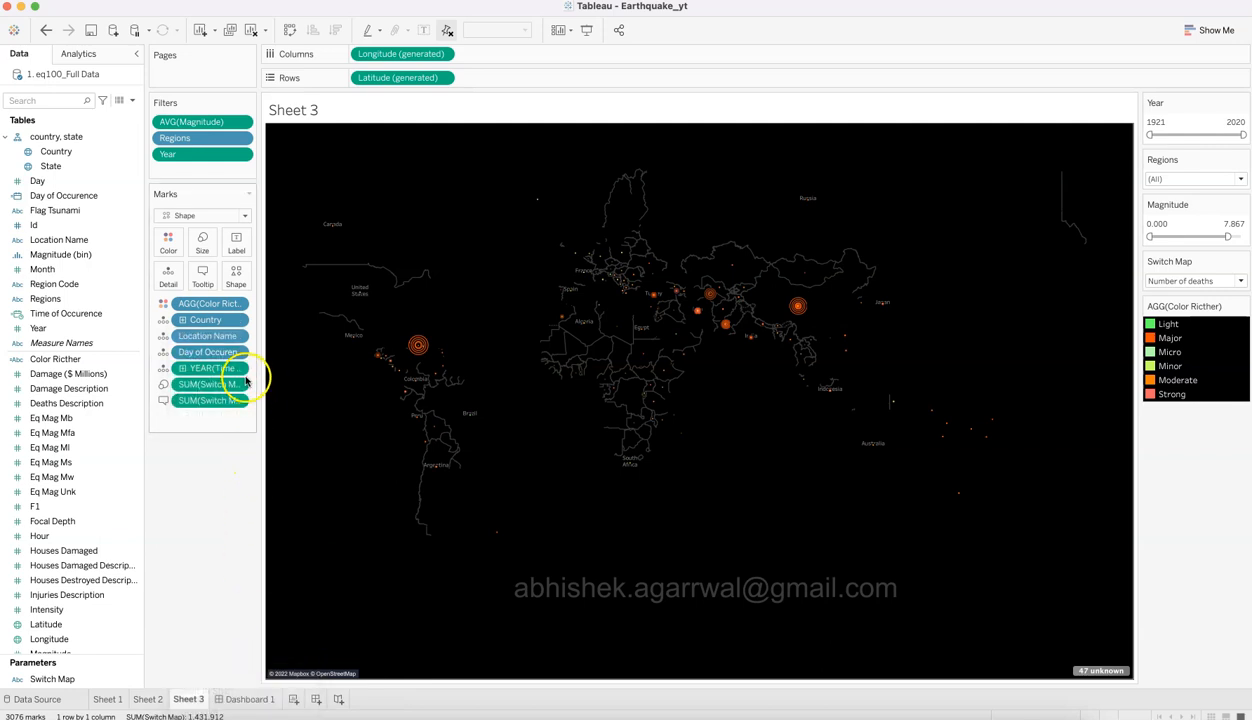
left_click(240, 368)
left_click(245, 657)
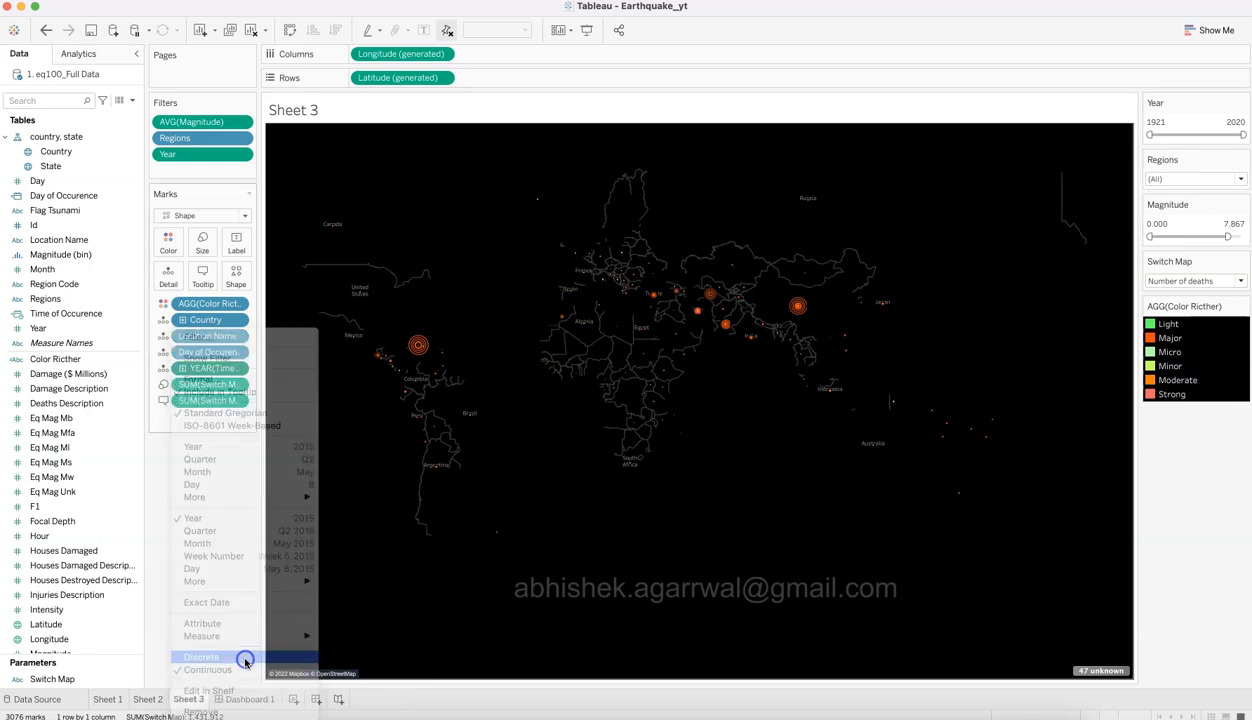
left_click(243, 368)
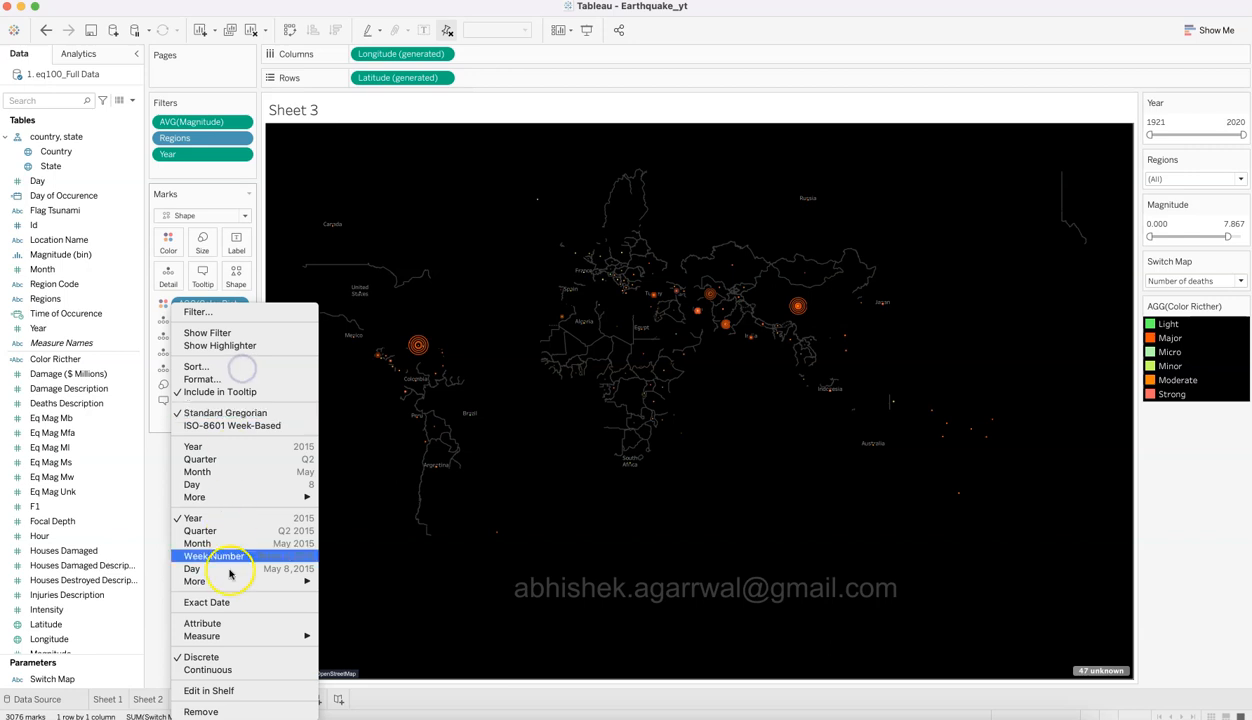
left_click(235, 601)
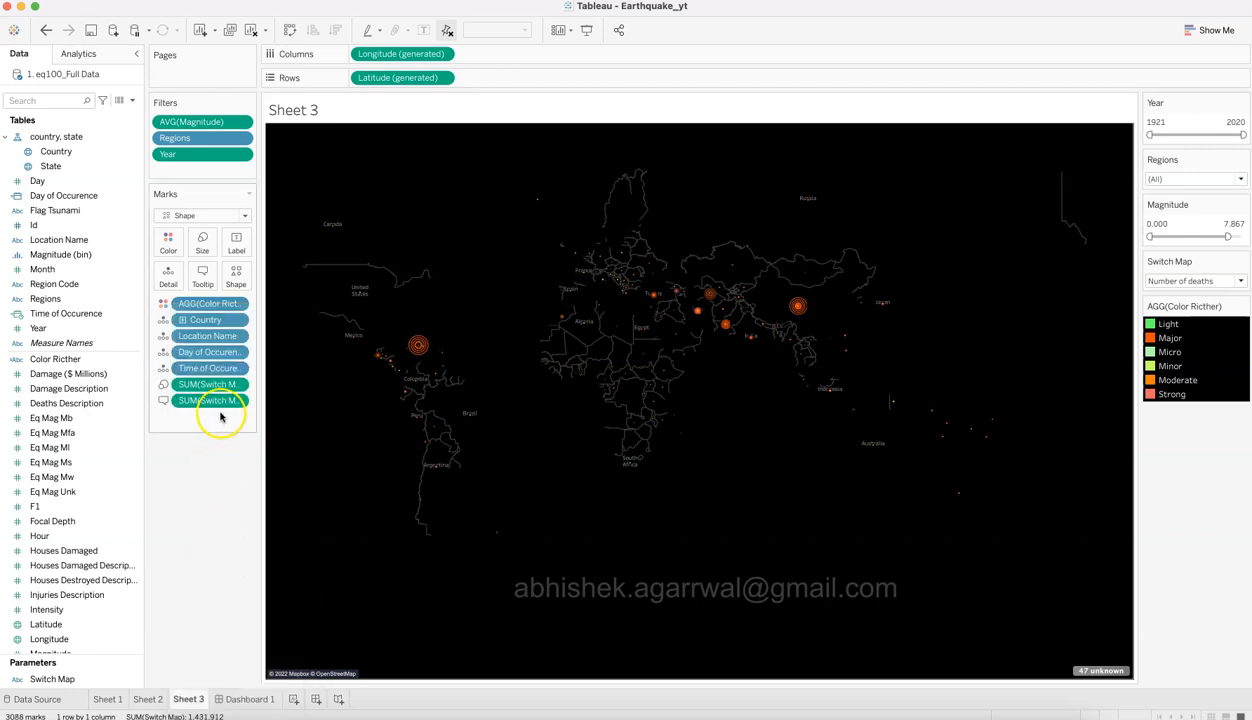
left_click(93, 34)
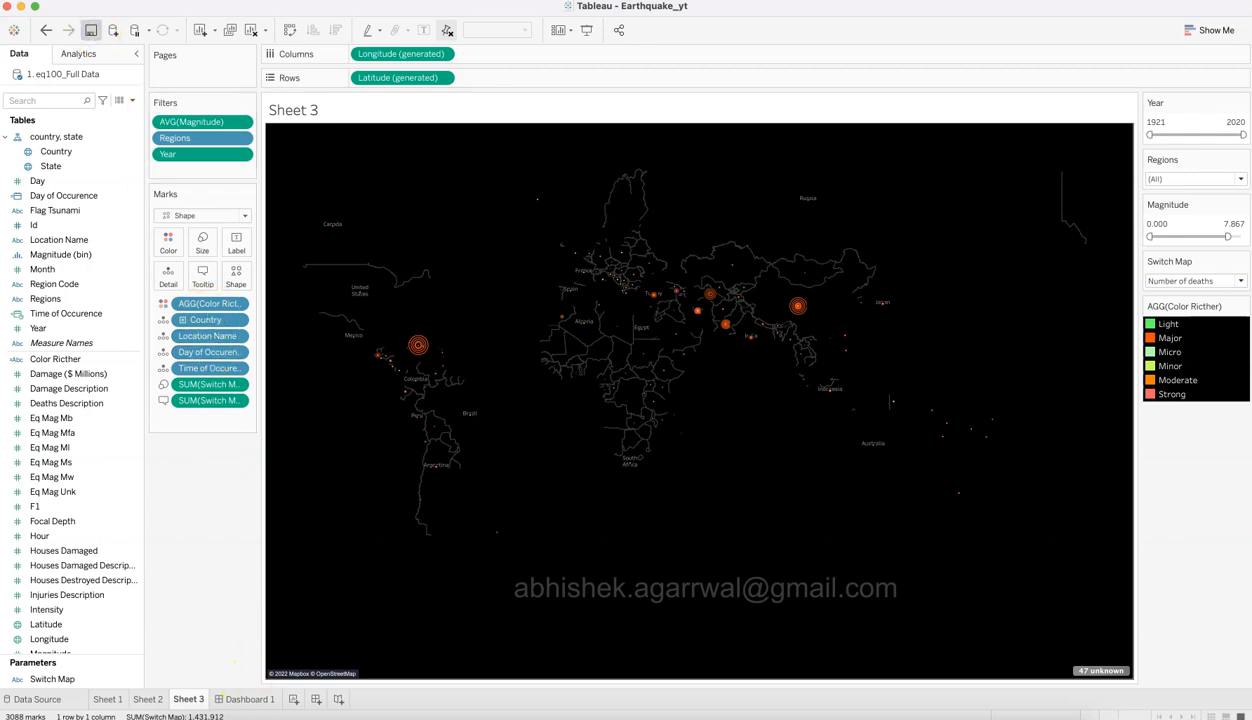
Step: On Dashboard 1, test the Switch Map parameter with Earthquake Magnitude and Number of deaths, and leave it on Damages Incurred ($ Millions)
left_click(249, 699)
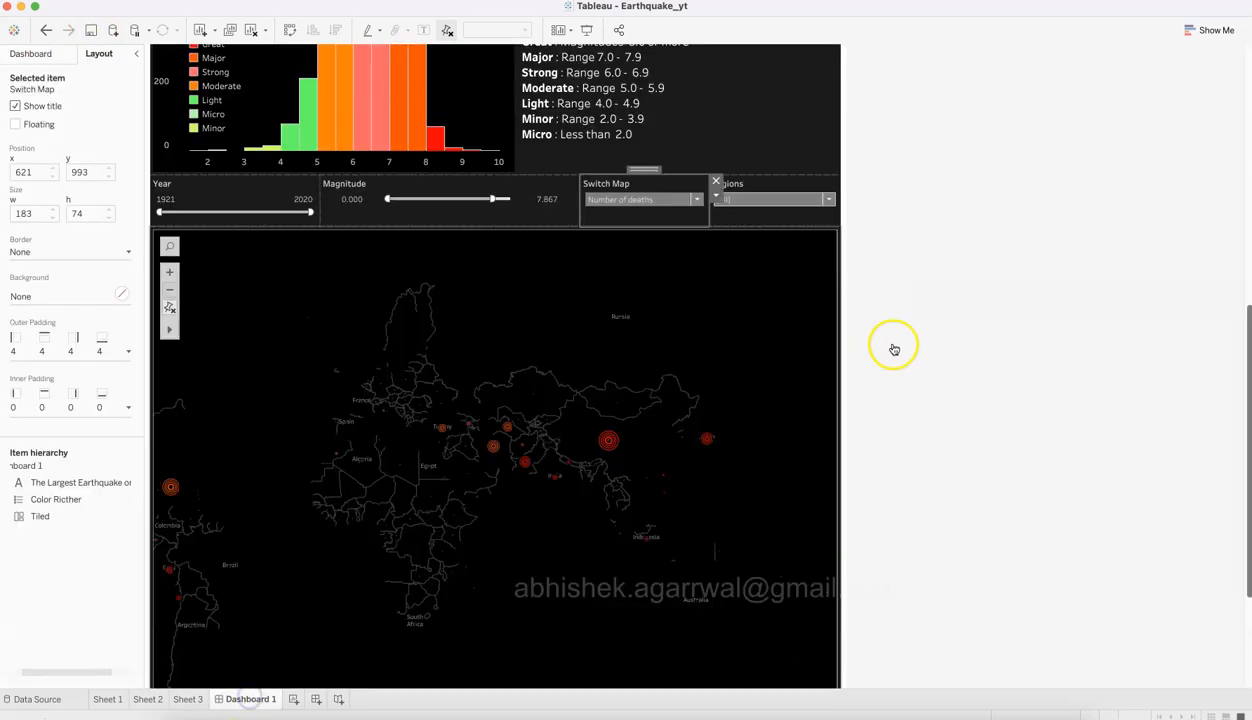
left_click(732, 199)
left_click(645, 201)
left_click(645, 202)
left_click(645, 212)
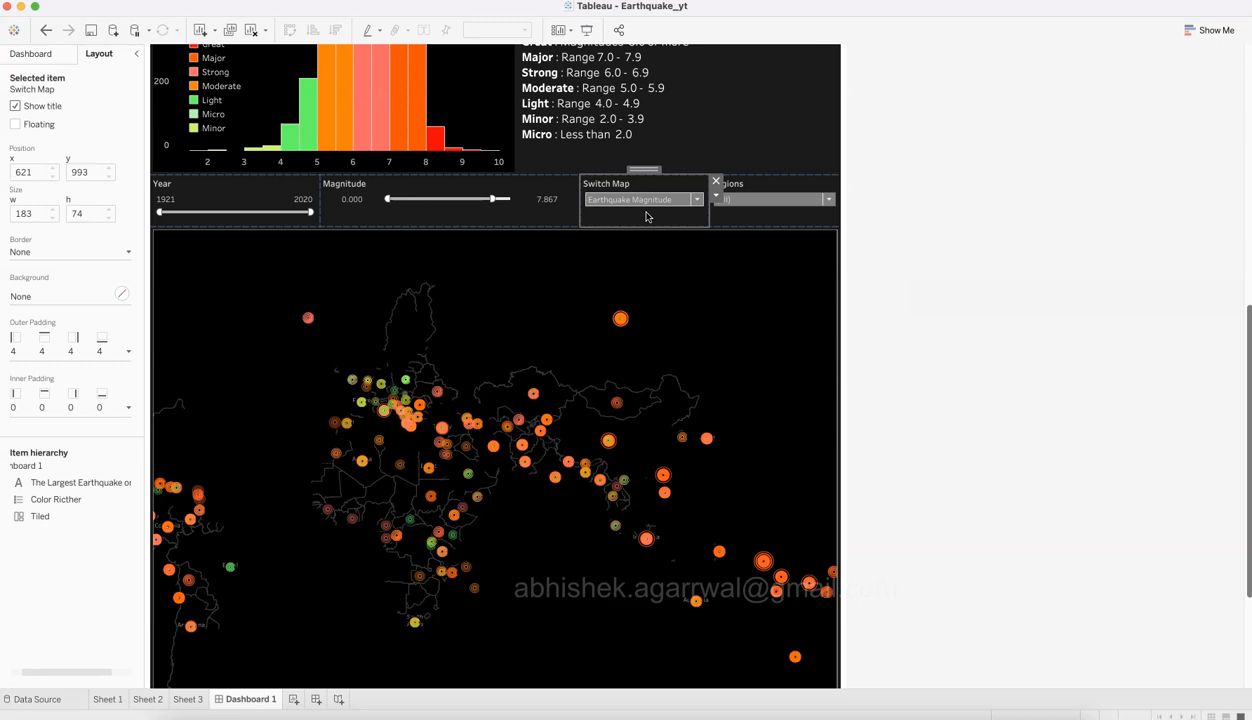
left_click(643, 199)
left_click(646, 229)
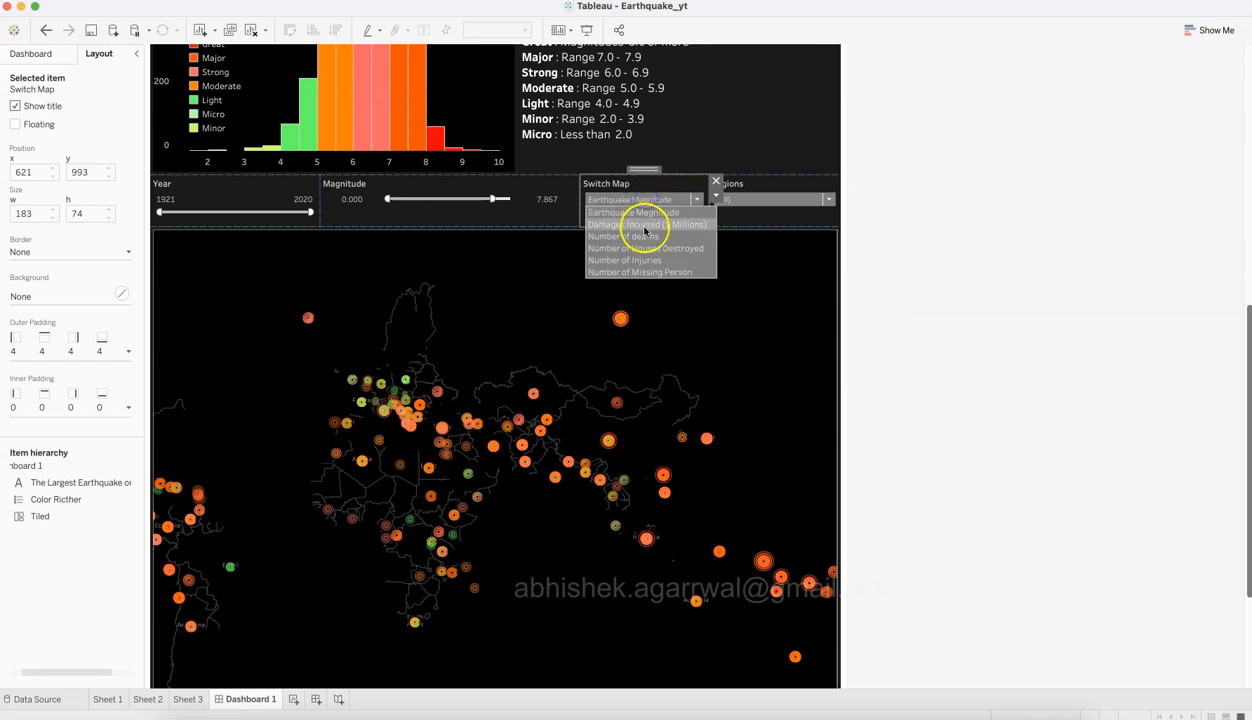
left_click(643, 200)
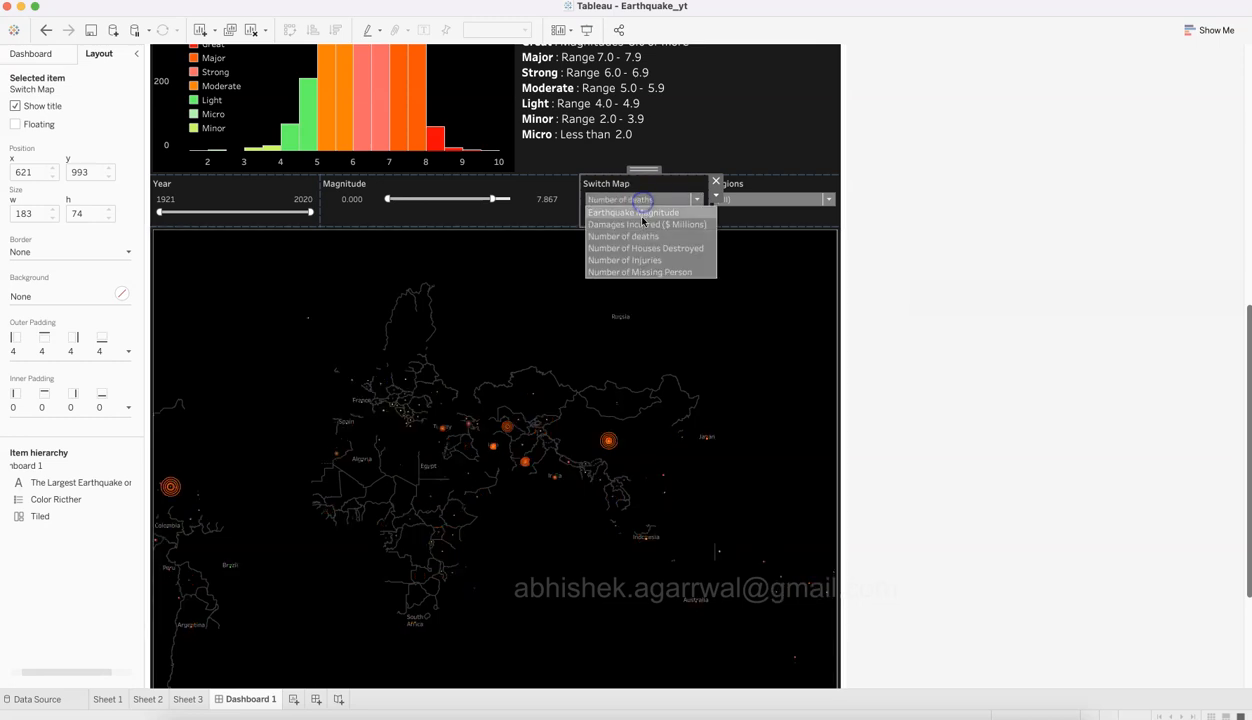
left_click(642, 223)
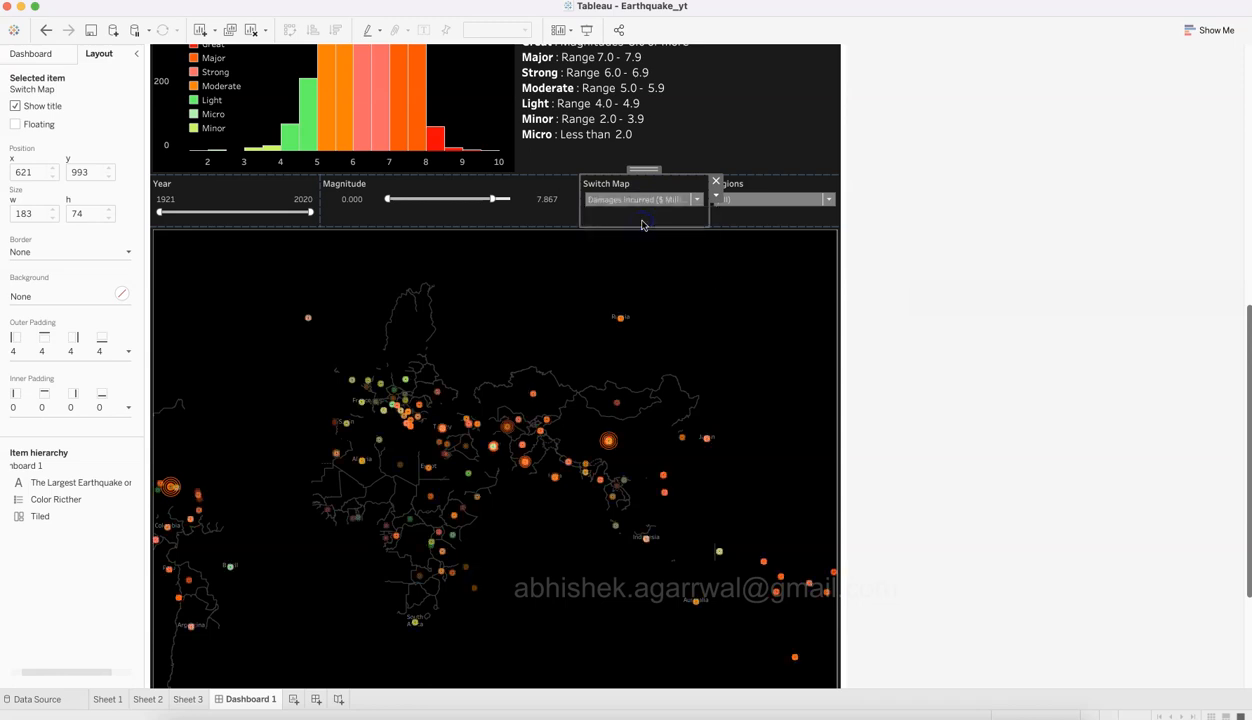
Step: Test the Regions filter on the dashboard map with Central America and Middle East, and leave it on East Asia
left_click(749, 199)
left_click(753, 300)
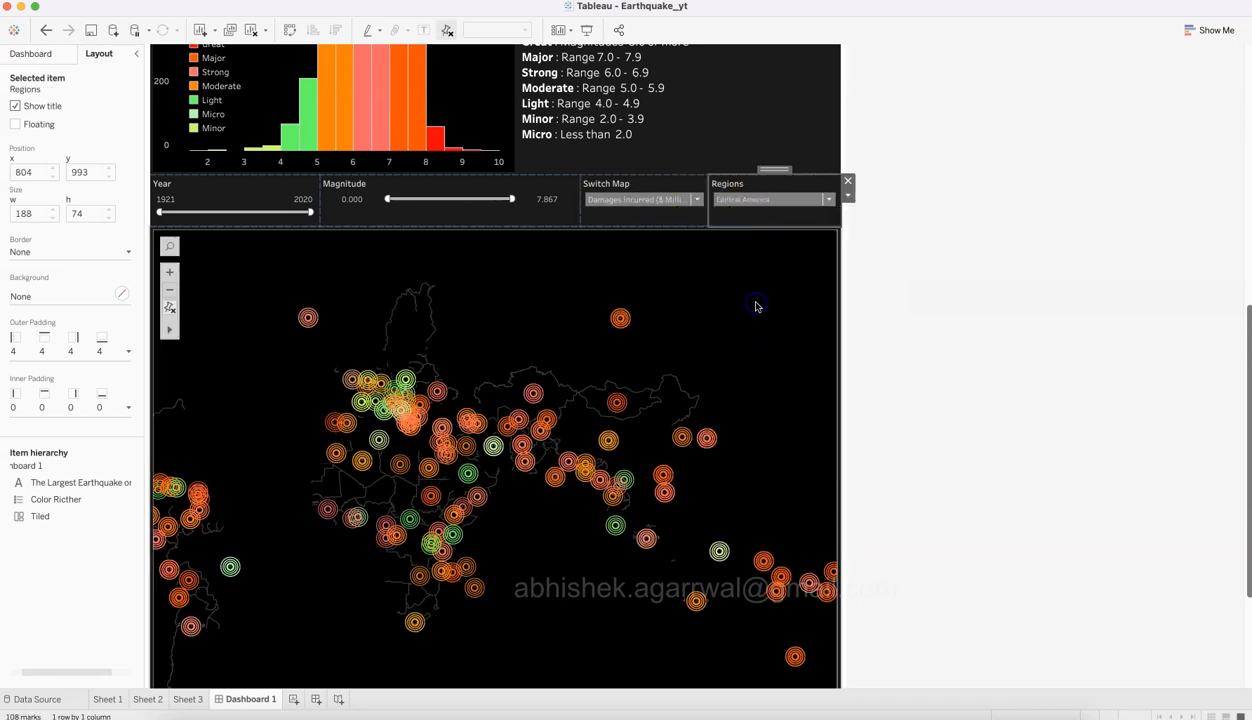
left_click(316, 564)
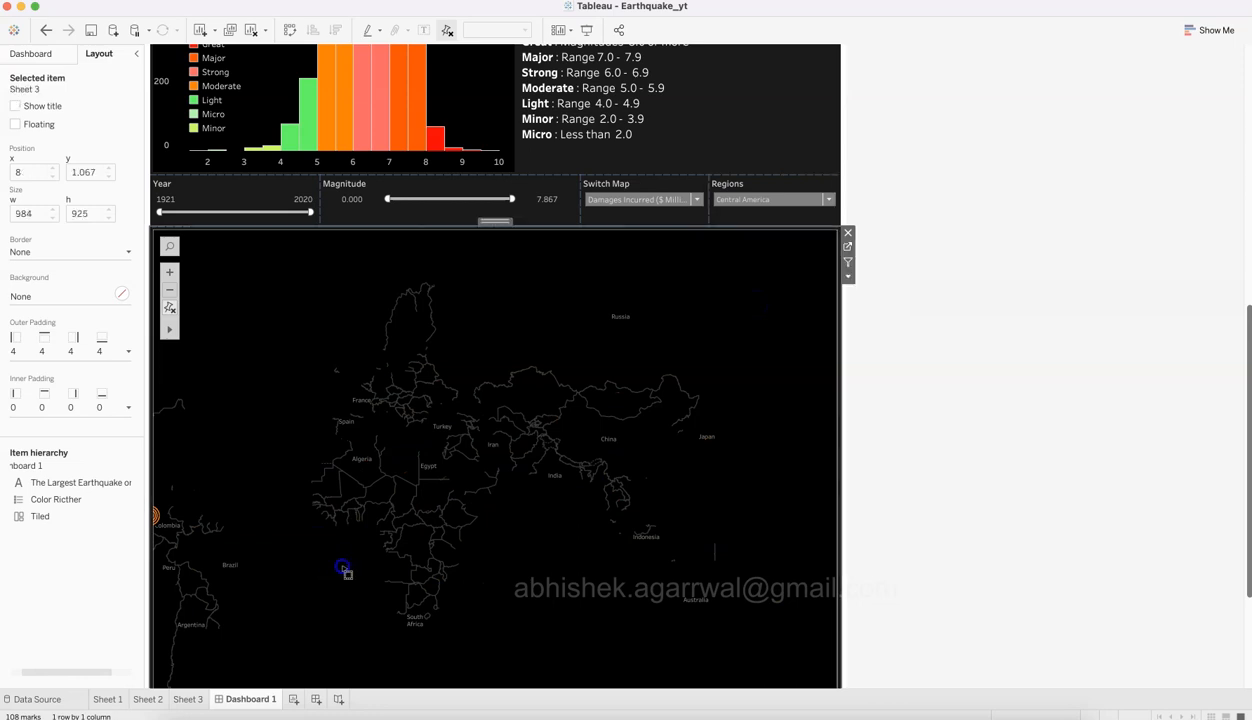
left_click(743, 205)
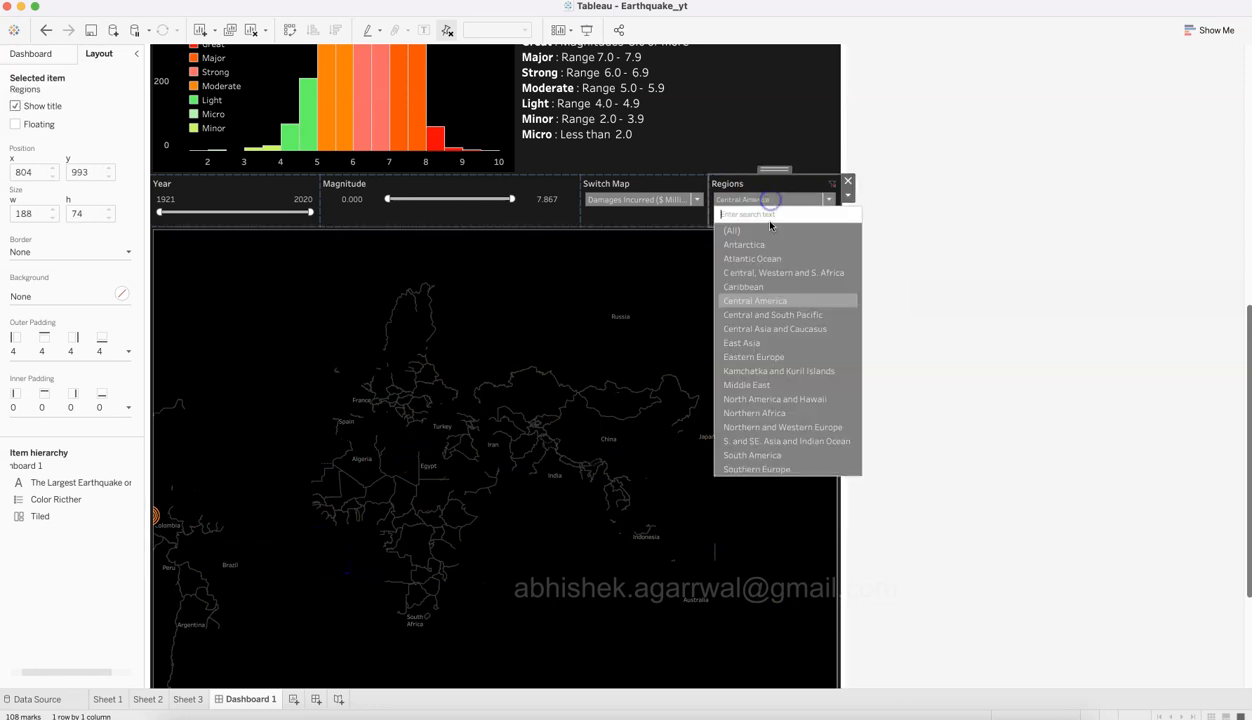
left_click(771, 387)
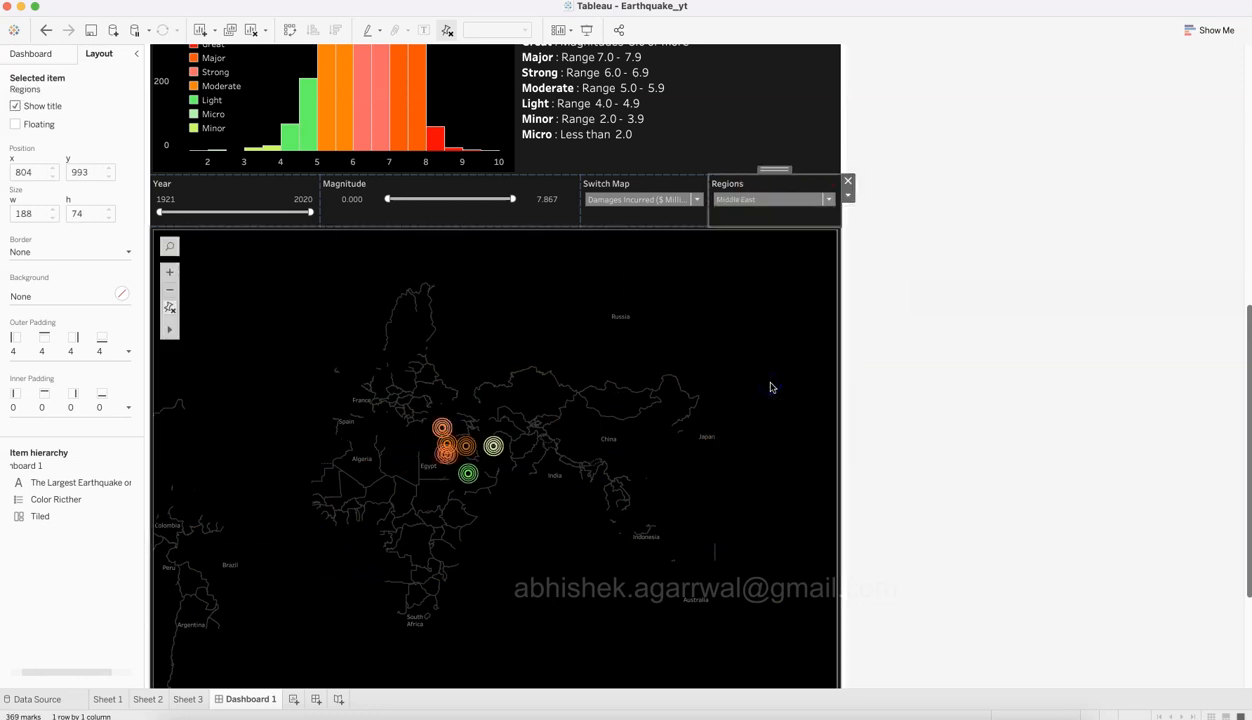
left_click(768, 195)
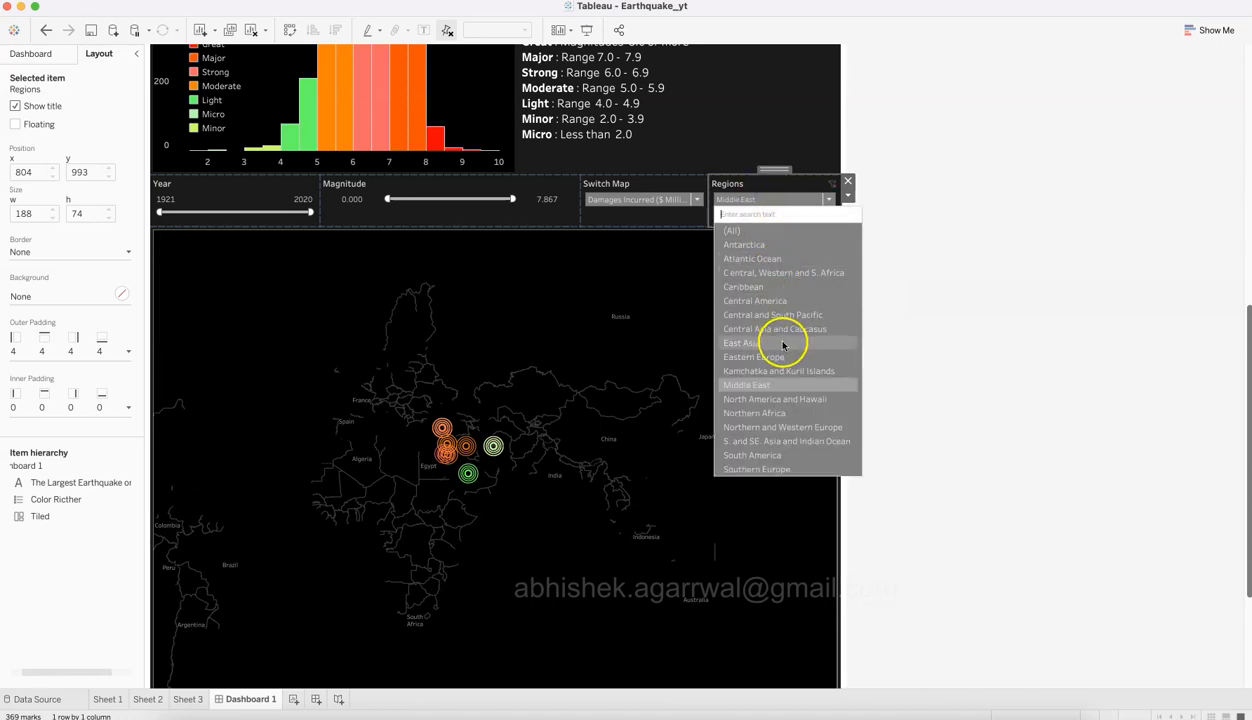
left_click(783, 344)
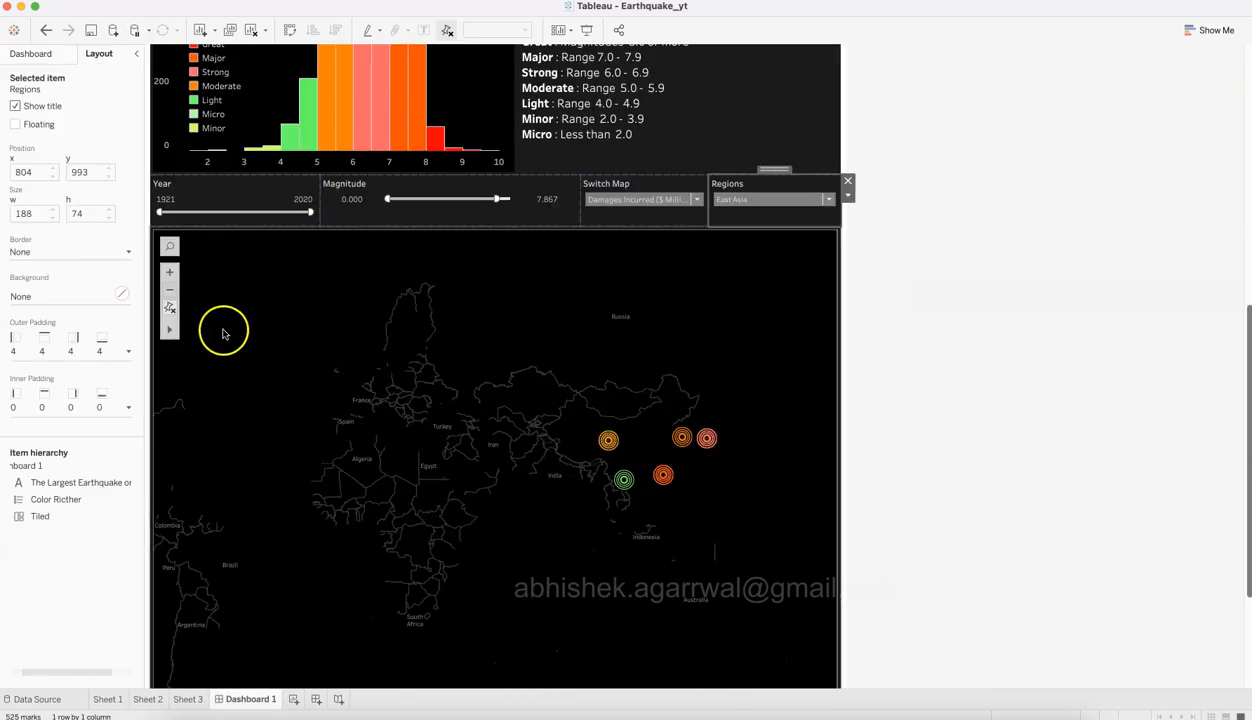
Step: Try placing a floating object over the dashboard map, and set new dashboard objects to tiled placement
left_click(32, 54)
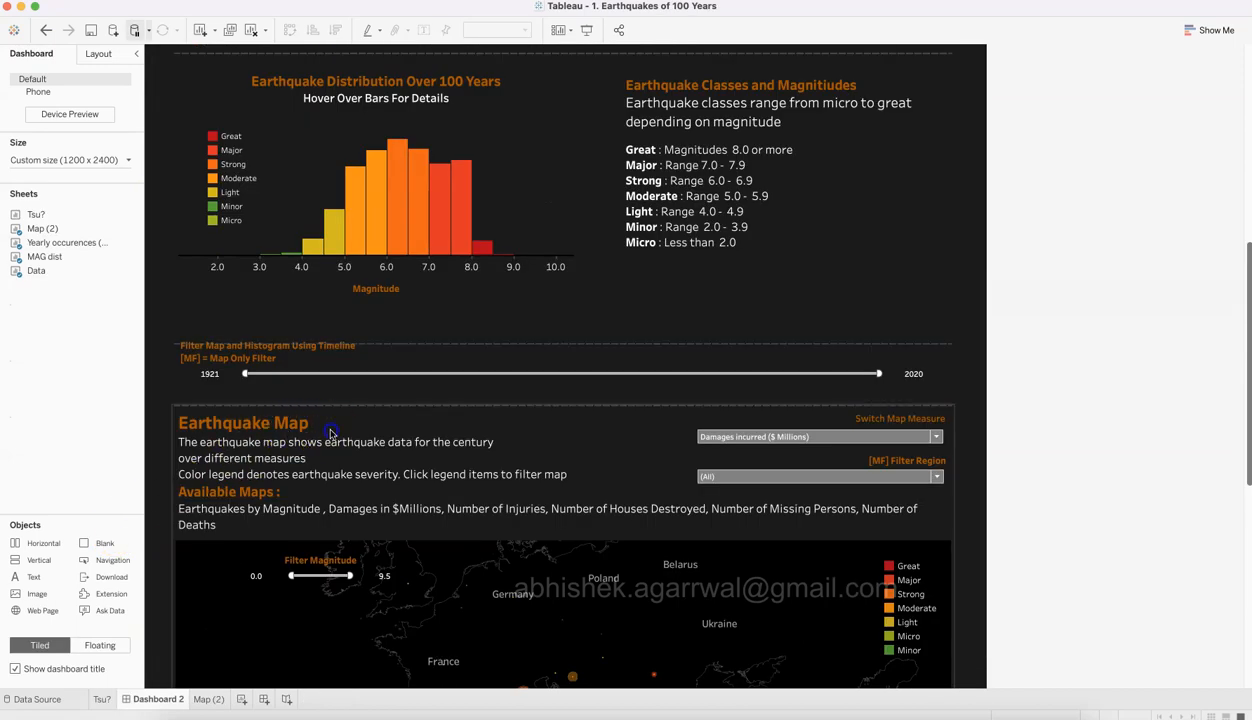
left_click(545, 439)
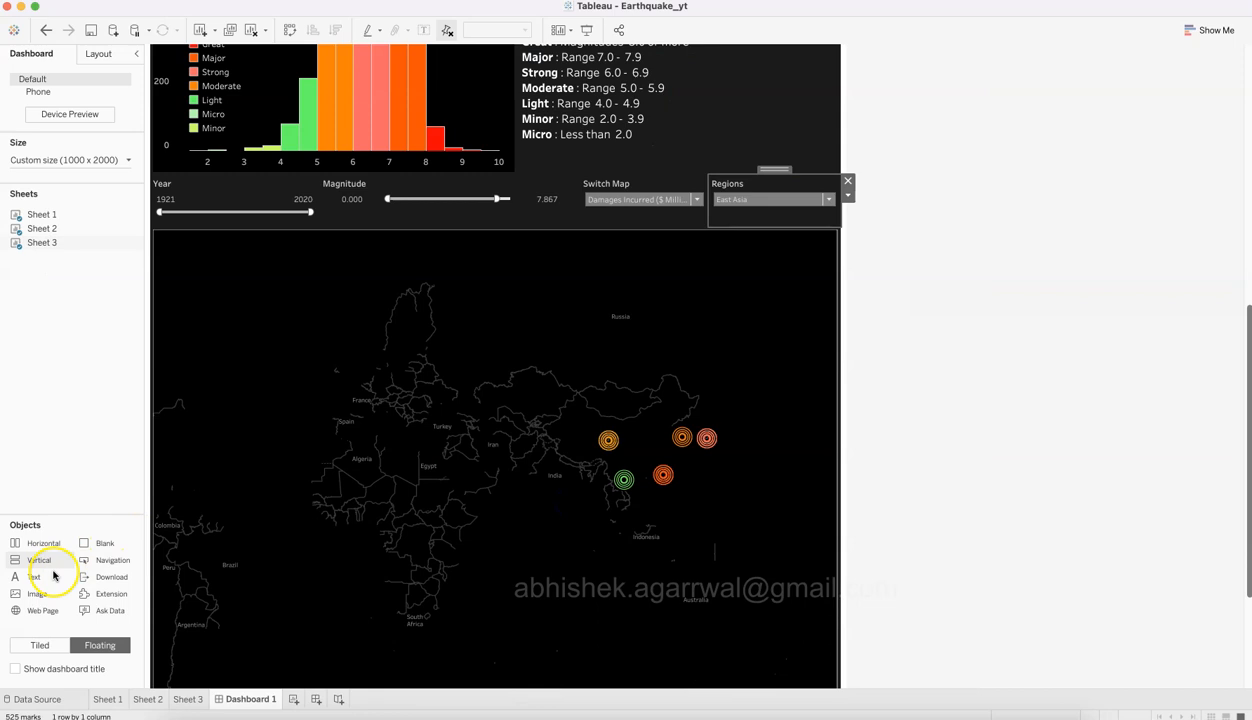
left_click_drag(38, 561, 288, 282)
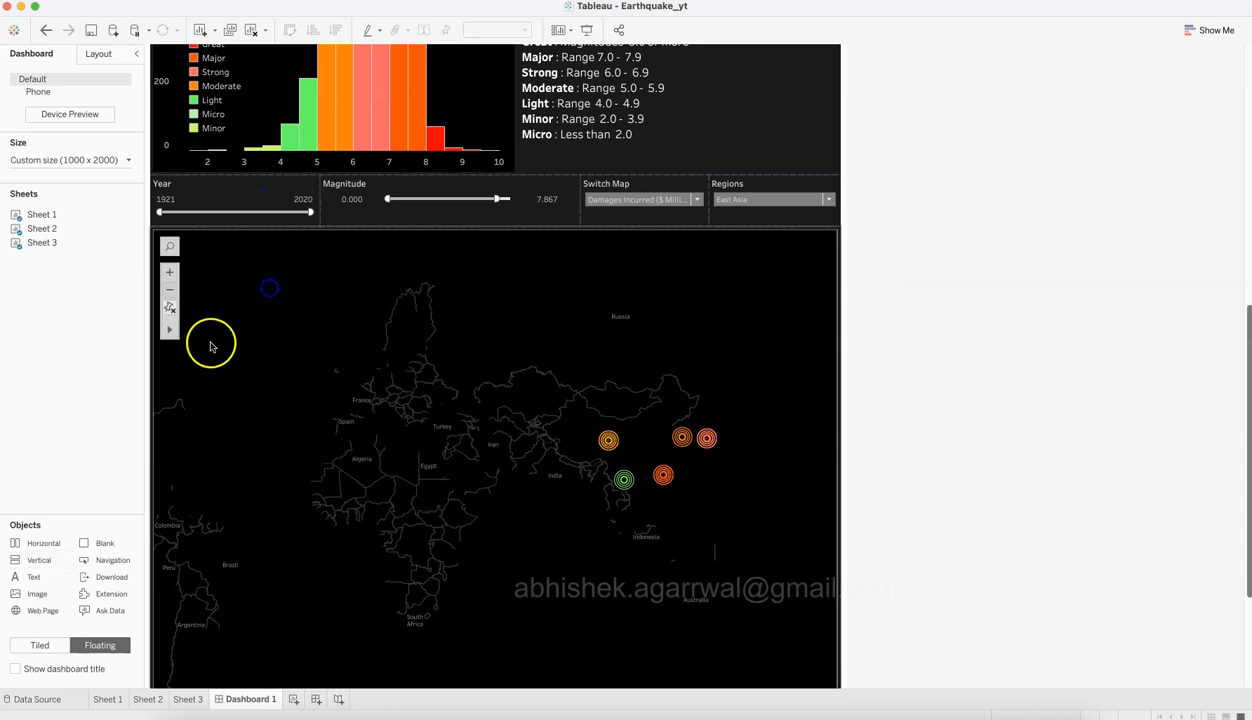
left_click(44, 647)
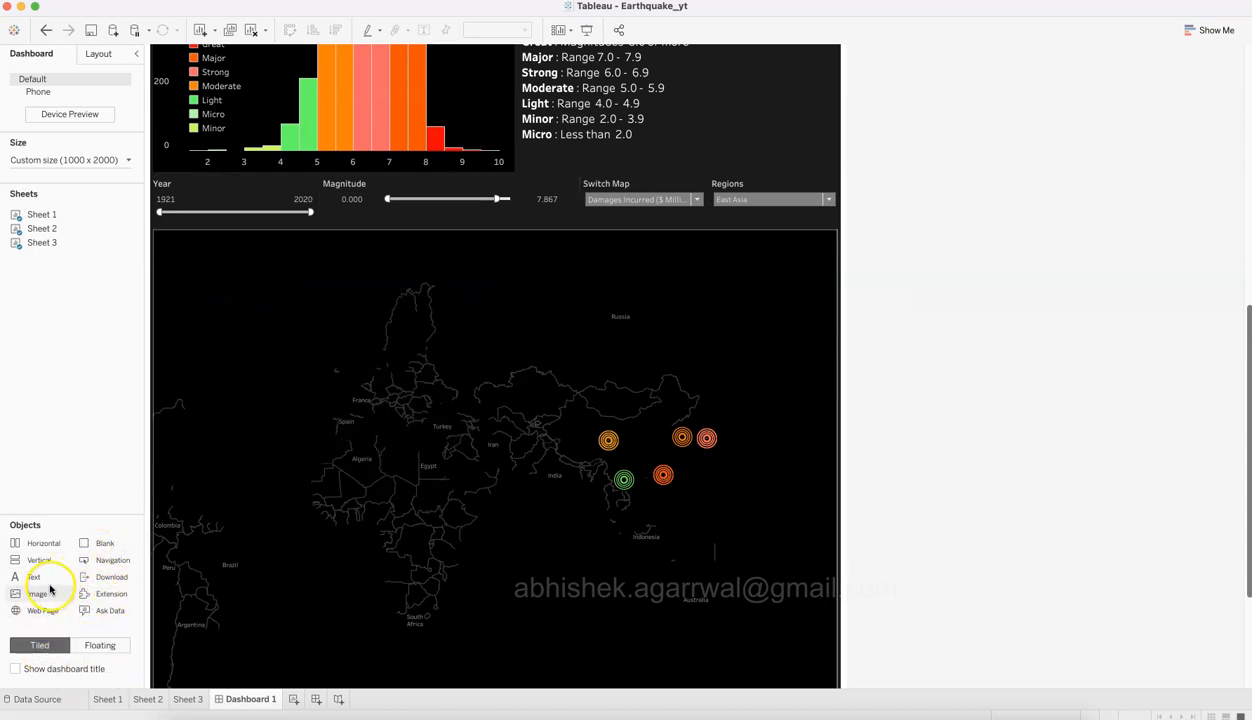
Step: Add a tiled text object above the map containing the Earthquake Map description copied from the 1. Earthquakes of 100 Years workbook
left_click_drag(39, 560, 364, 229)
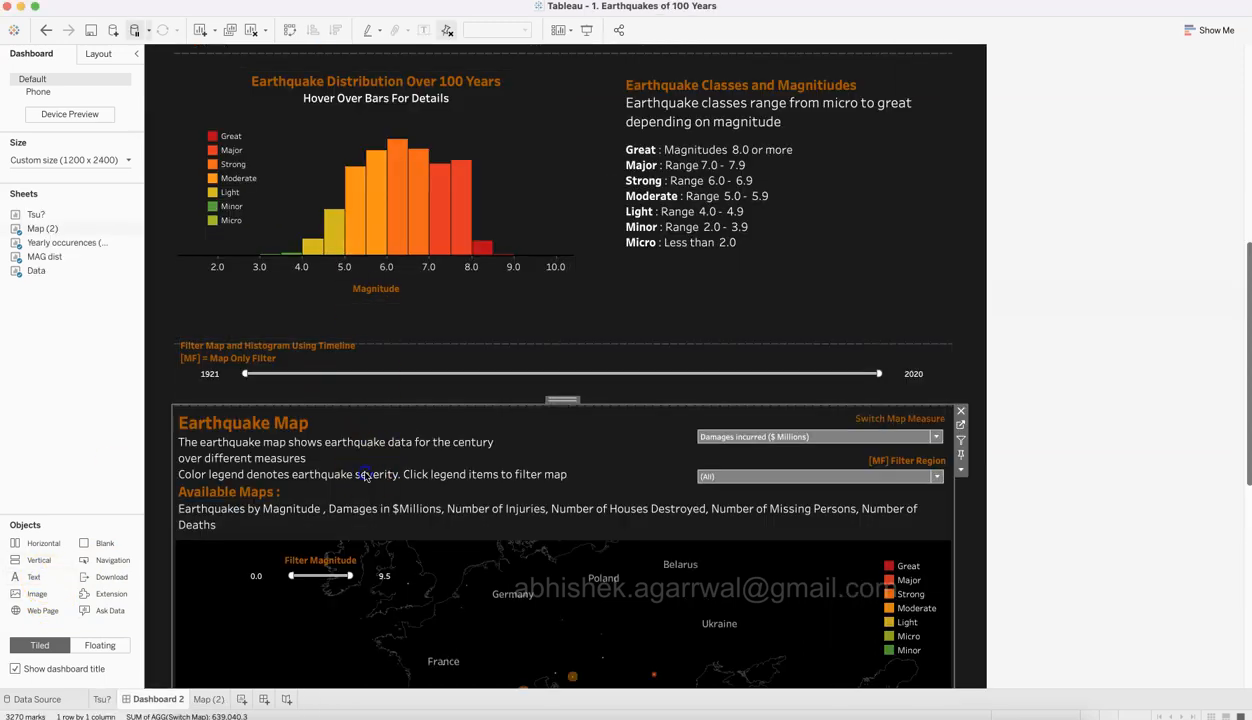
double_click(365, 478)
key("super+a")
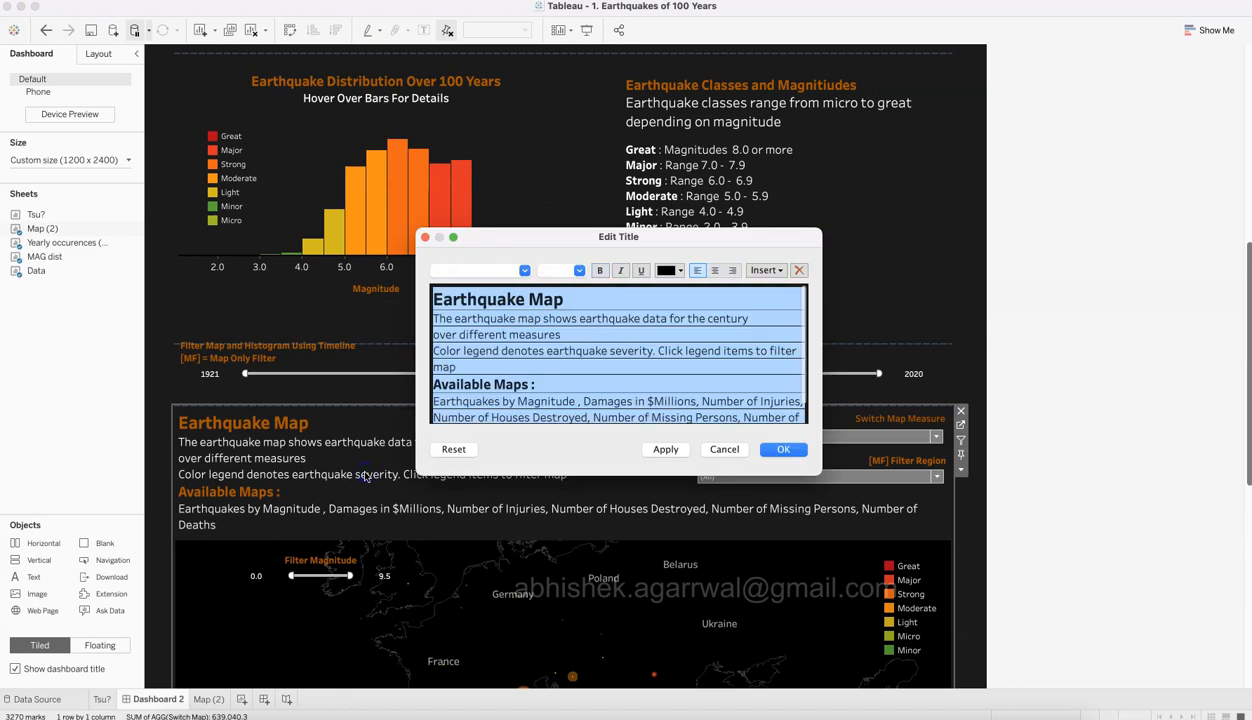
left_click(783, 449)
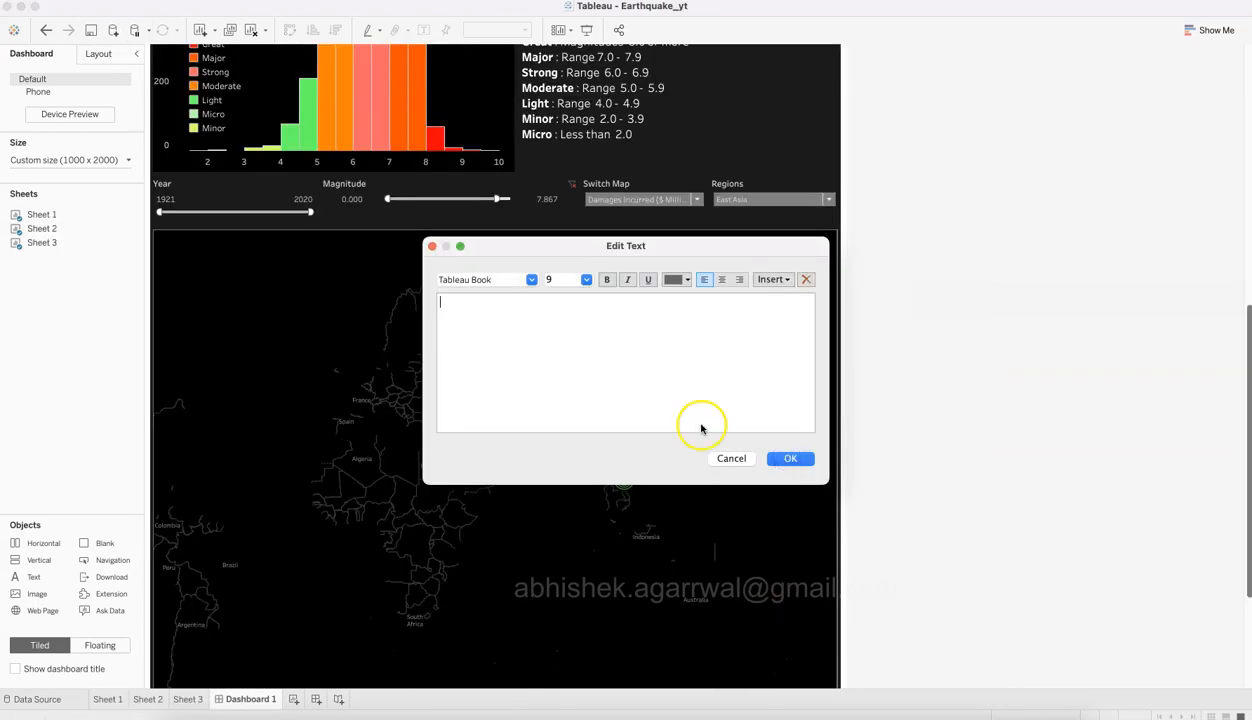
type("Earthquake Map   Available Maps :")
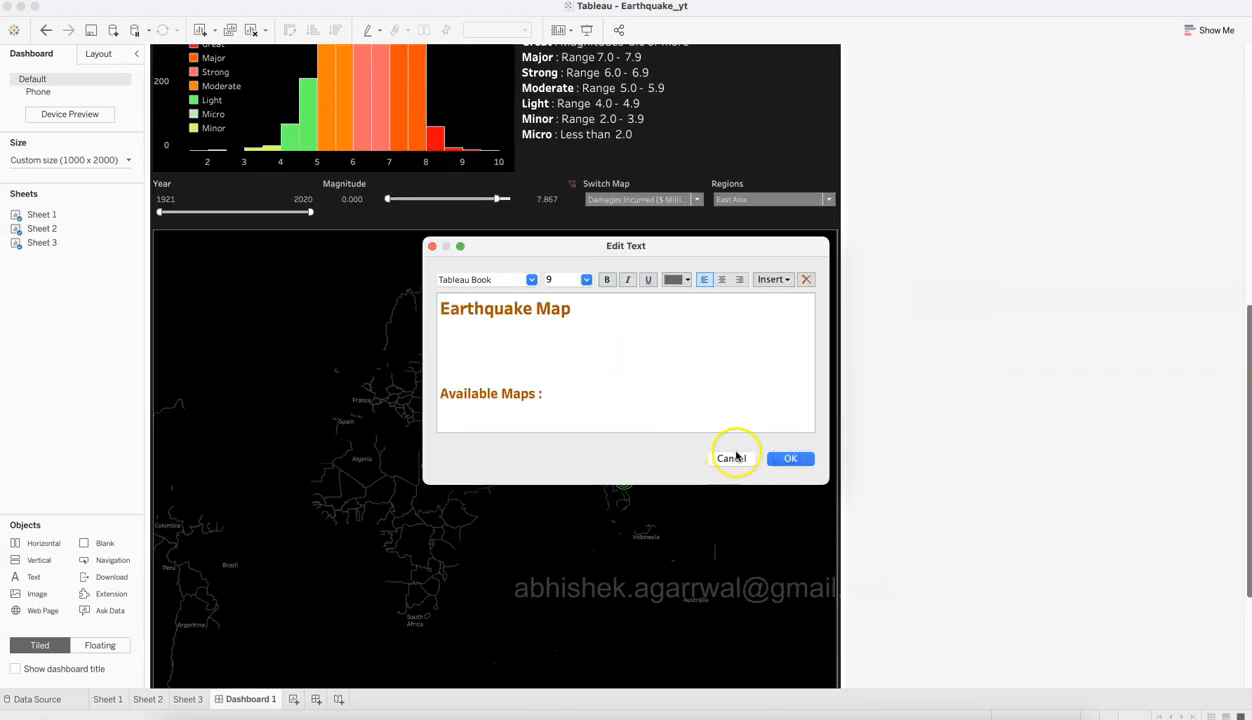
left_click(779, 459)
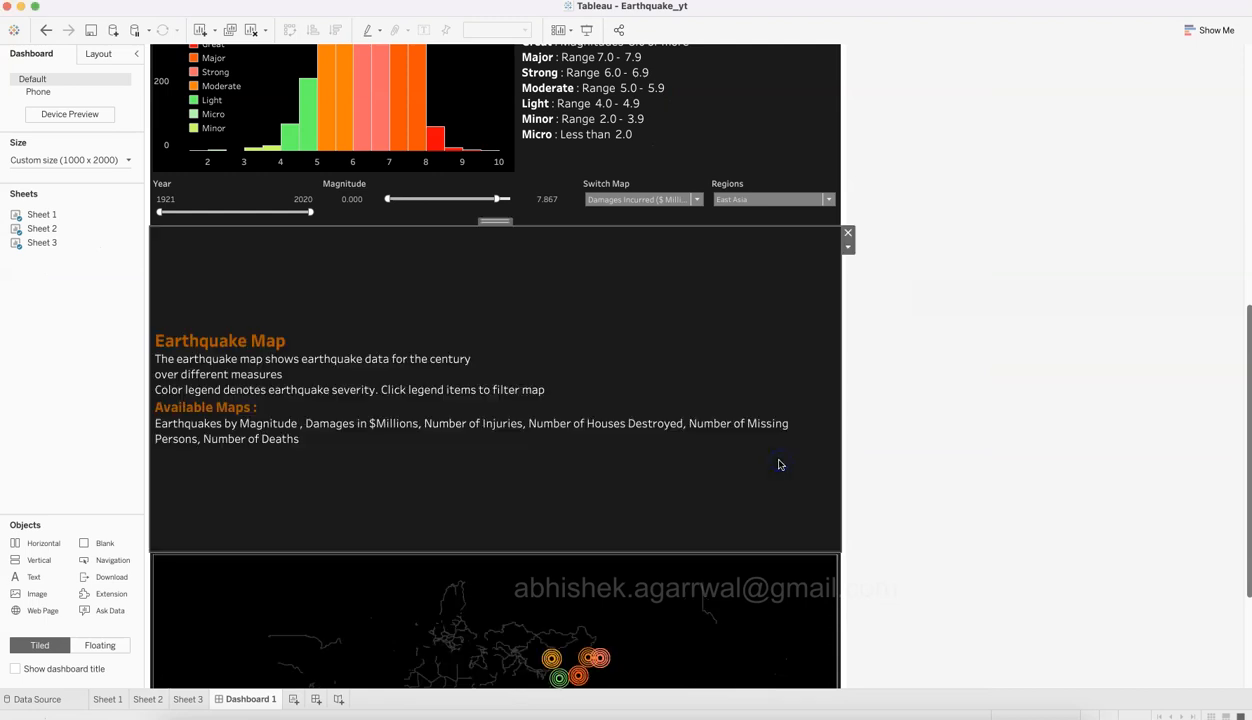
Step: Reduce the height of the Earthquake Map text block to fit its text, giving the map below more room
left_click(668, 557)
left_click(666, 547)
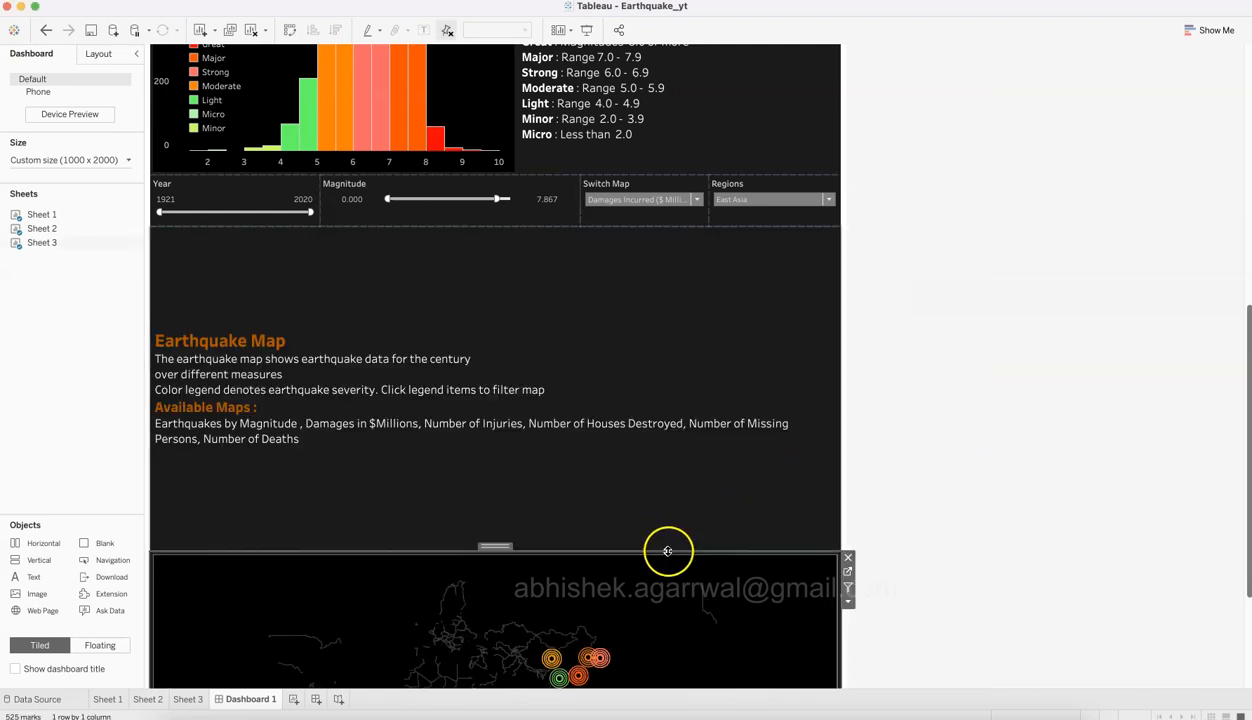
left_click_drag(668, 552, 690, 363)
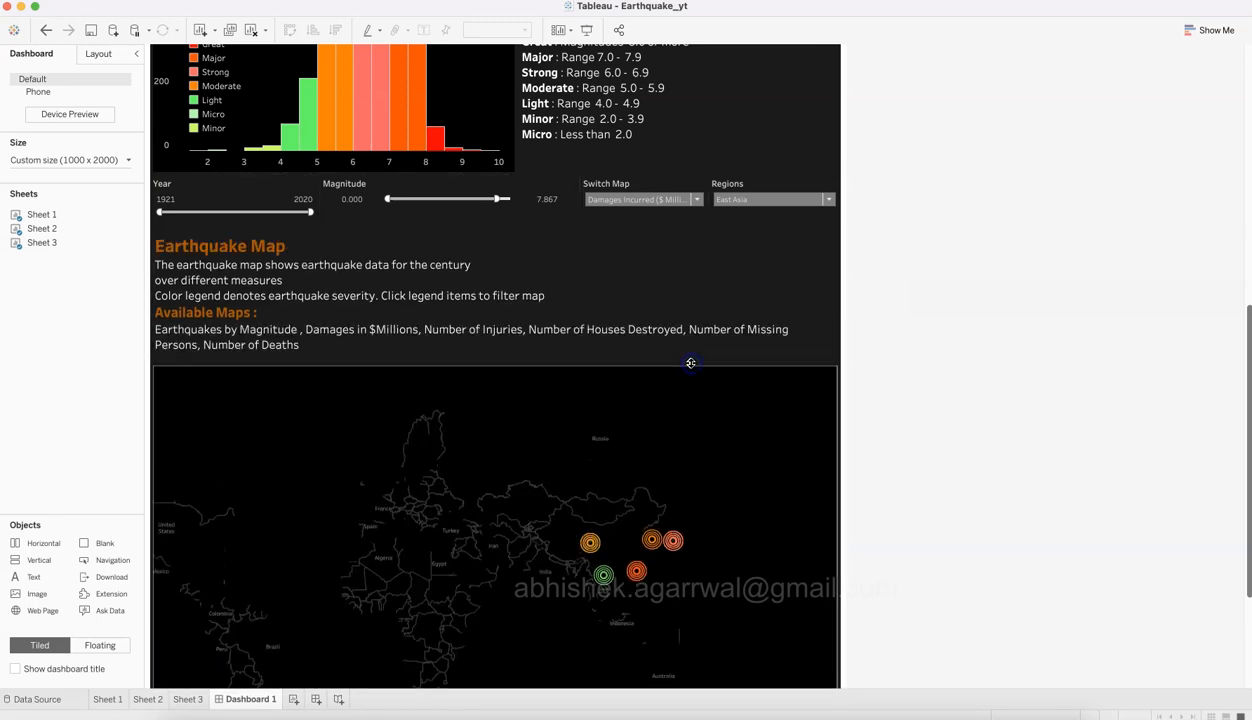
left_click(939, 431)
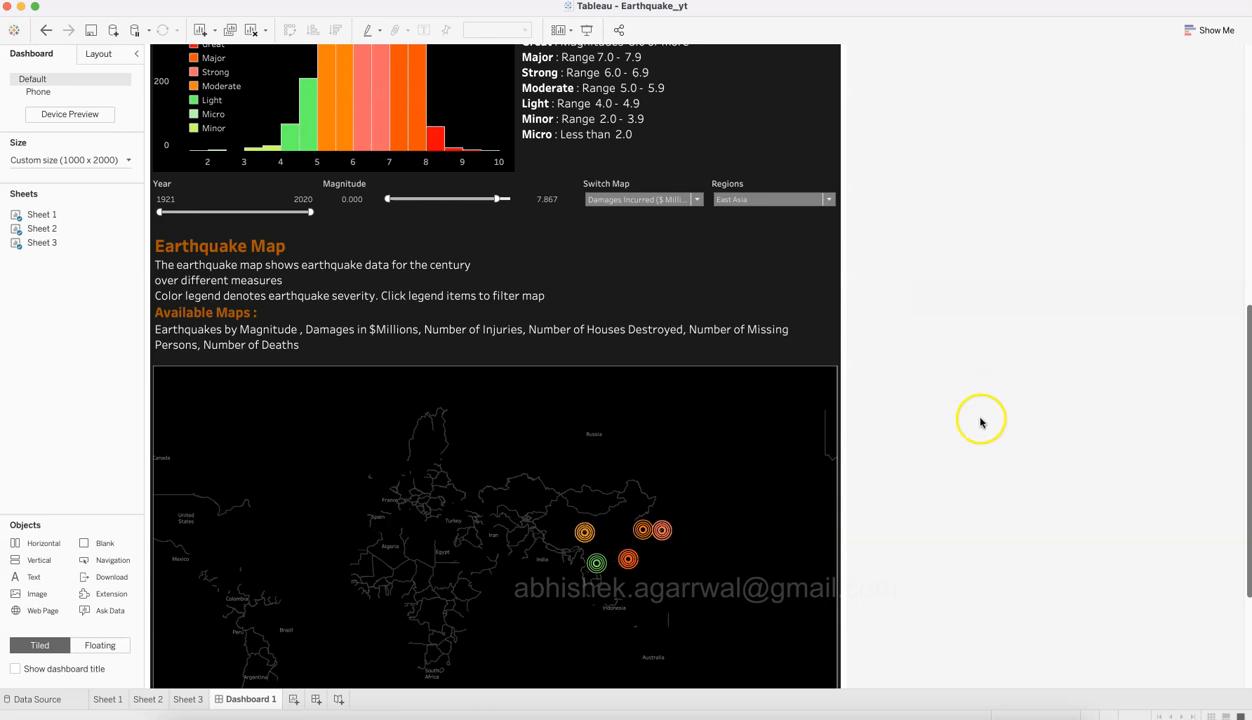
left_click(741, 336)
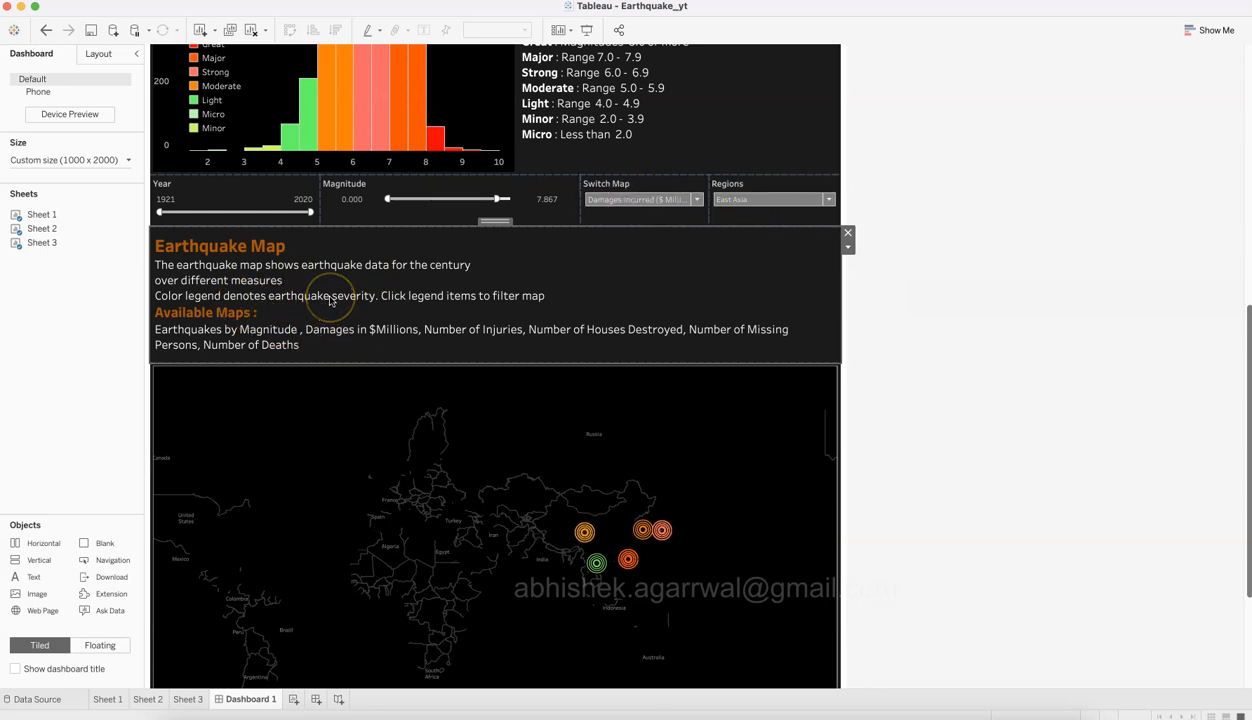
Step: Show the map's Color Ricther color legend on the dashboard and select that legend
left_click(690, 460)
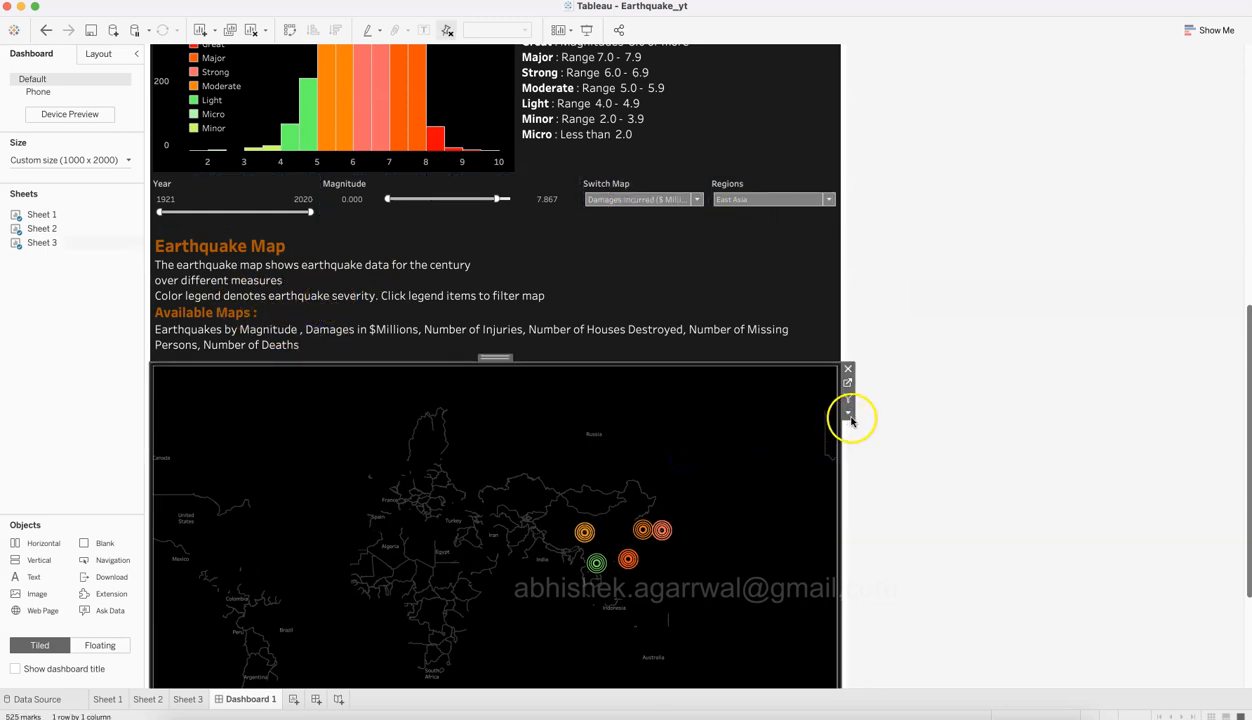
left_click(848, 413)
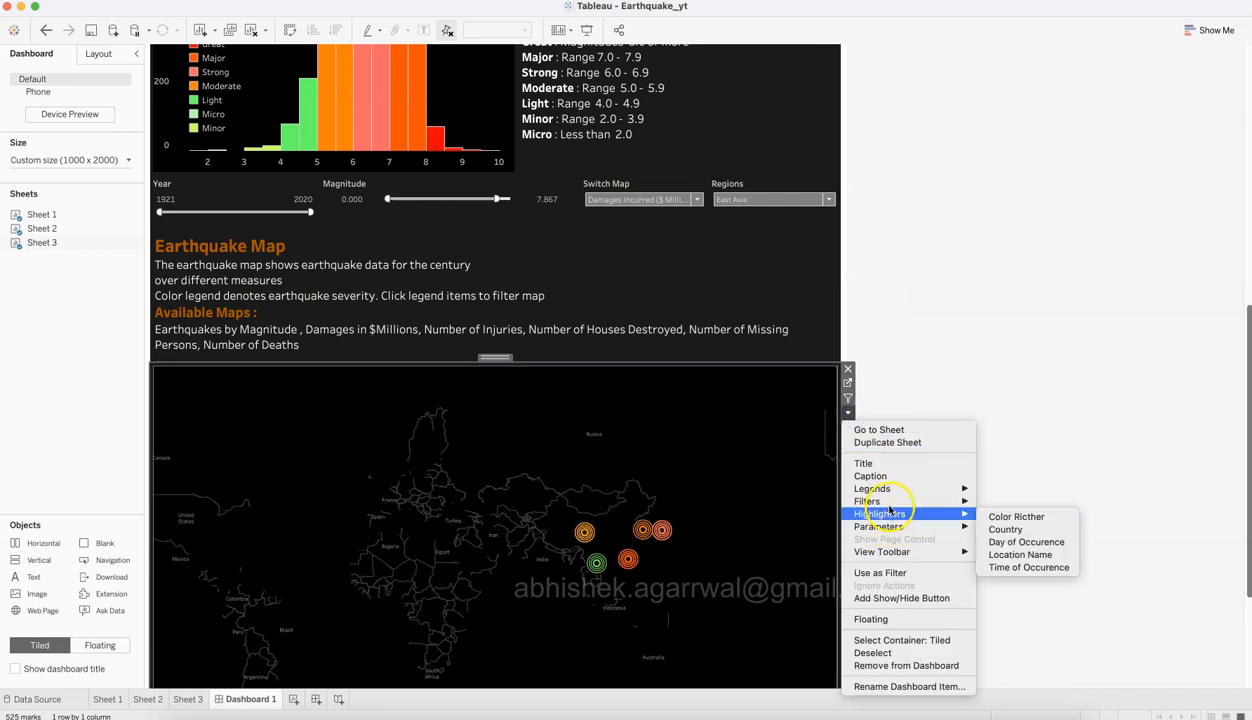
mouse_move(891, 494)
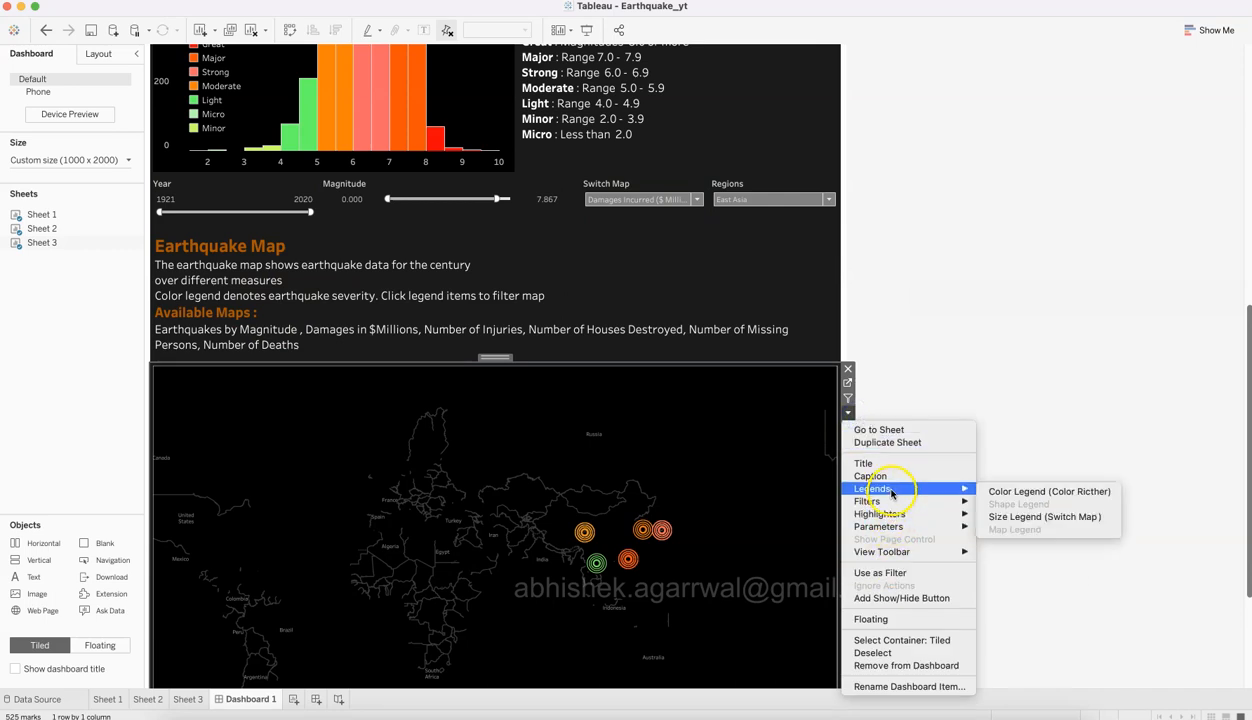
left_click(1020, 493)
scroll(775, 309, "up", 10)
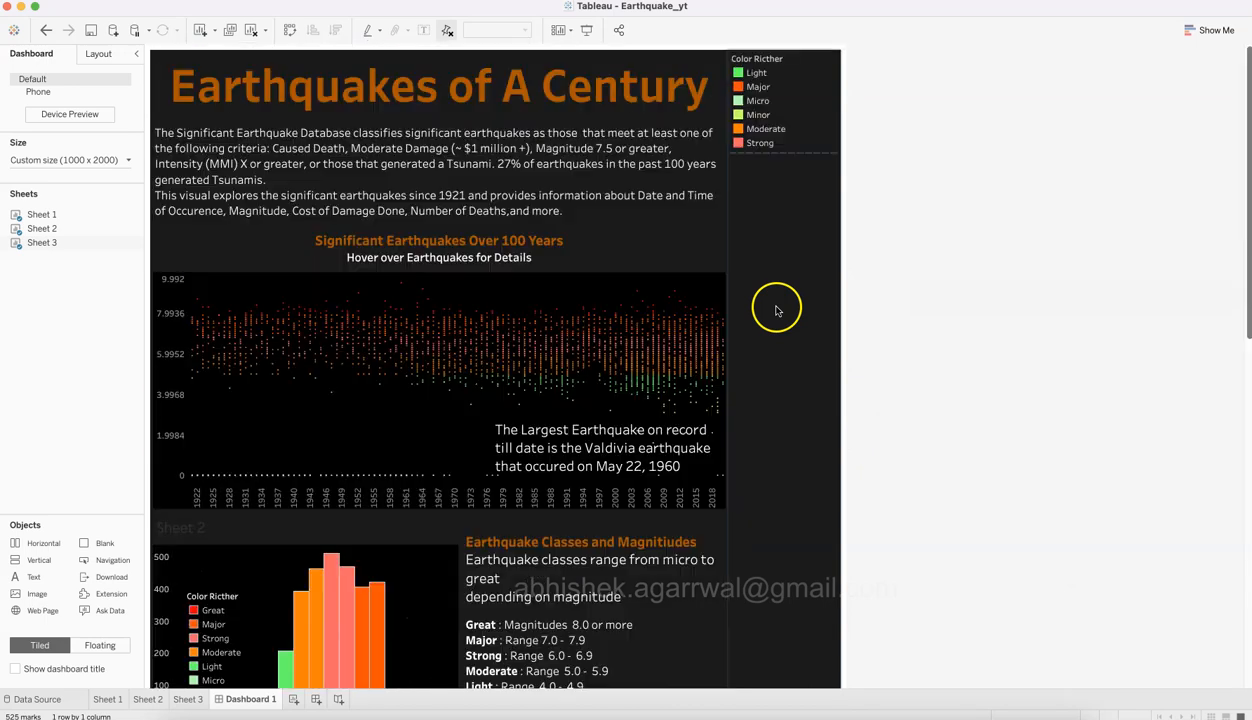
left_click(797, 98)
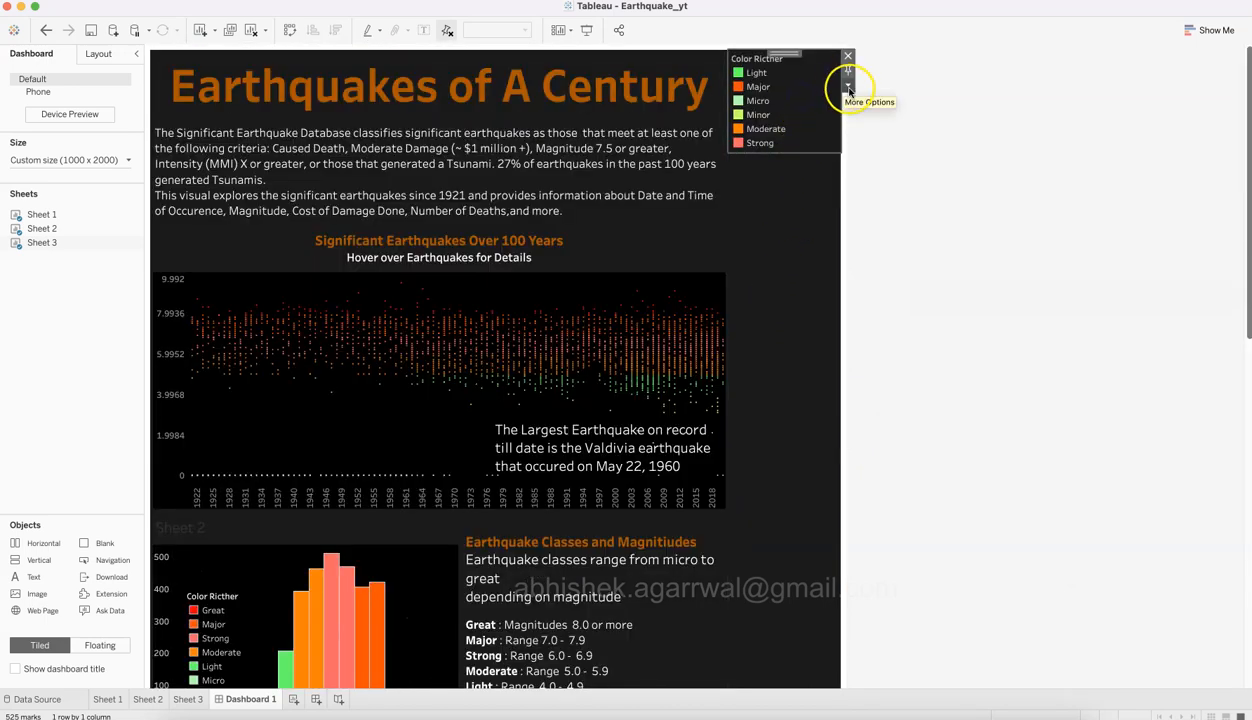
Step: Make the map's Color Ricther legend floating and move it down over the magnitude histogram
left_click(848, 88)
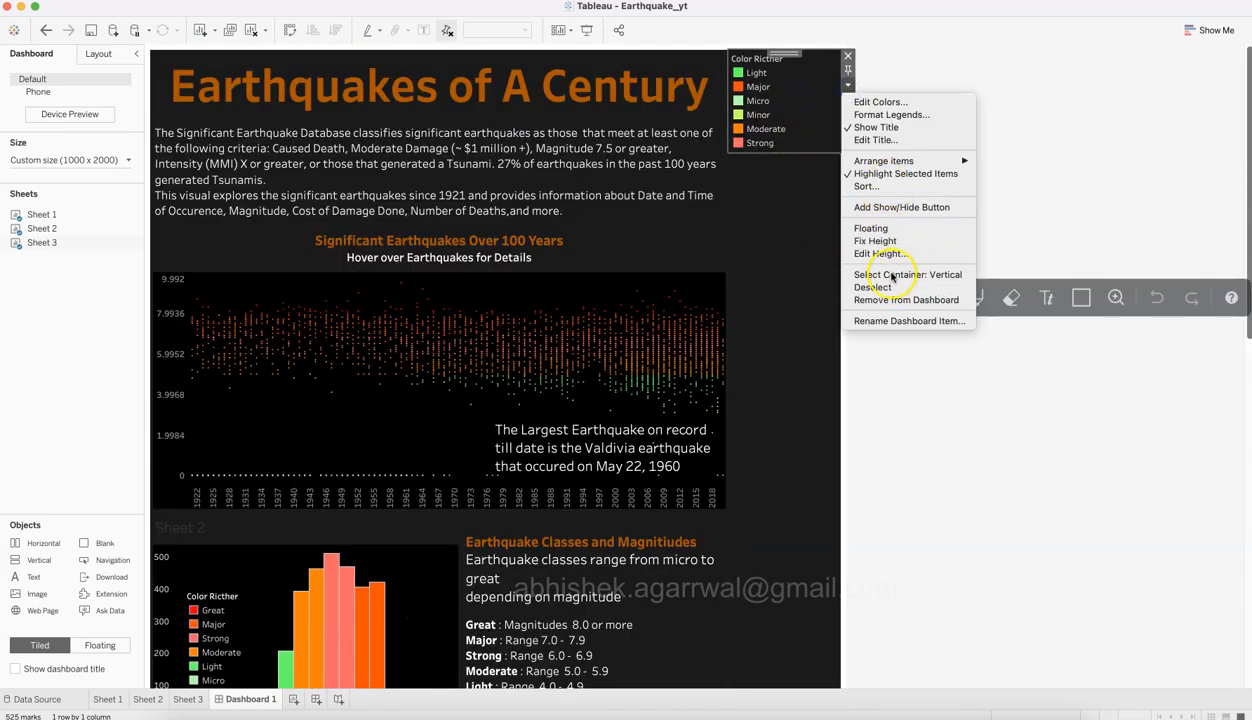
left_click(890, 229)
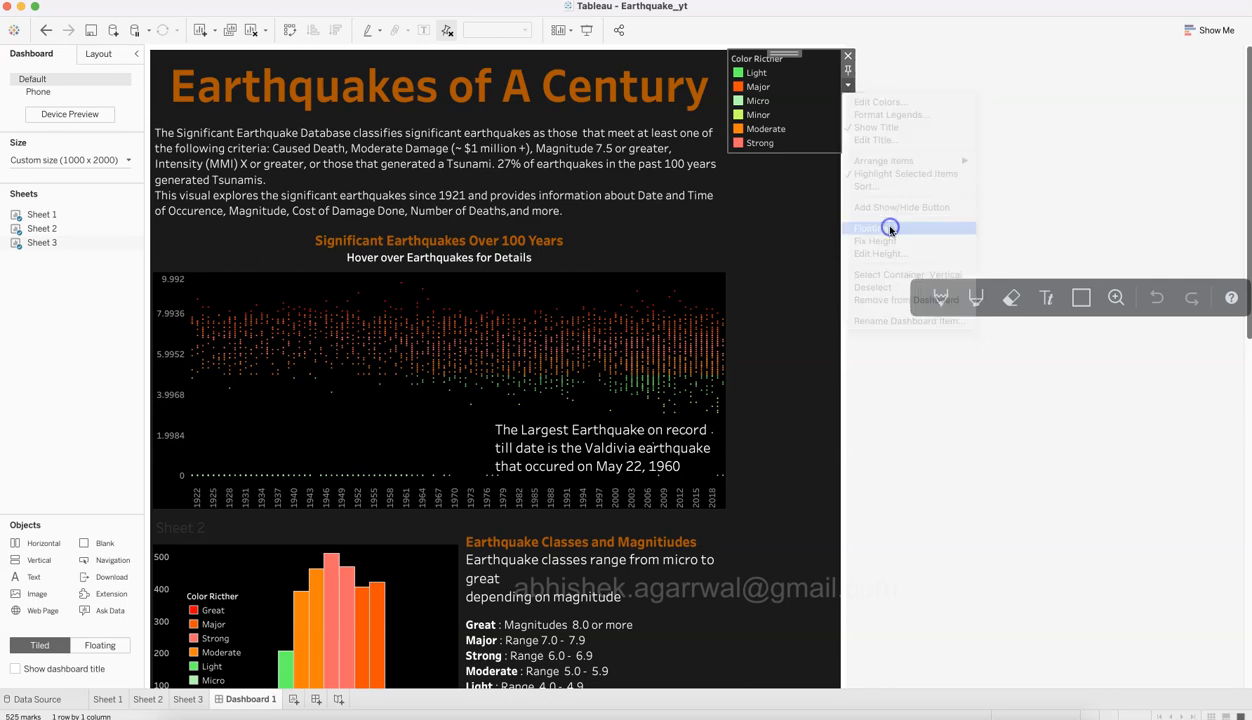
left_click_drag(838, 54, 453, 676)
Step: Reposition the floating Largest Earthquake note in the lower-right empty area of the Significant Earthquakes chart
left_click(637, 432)
left_click(611, 412)
left_click_drag(633, 412, 712, 389)
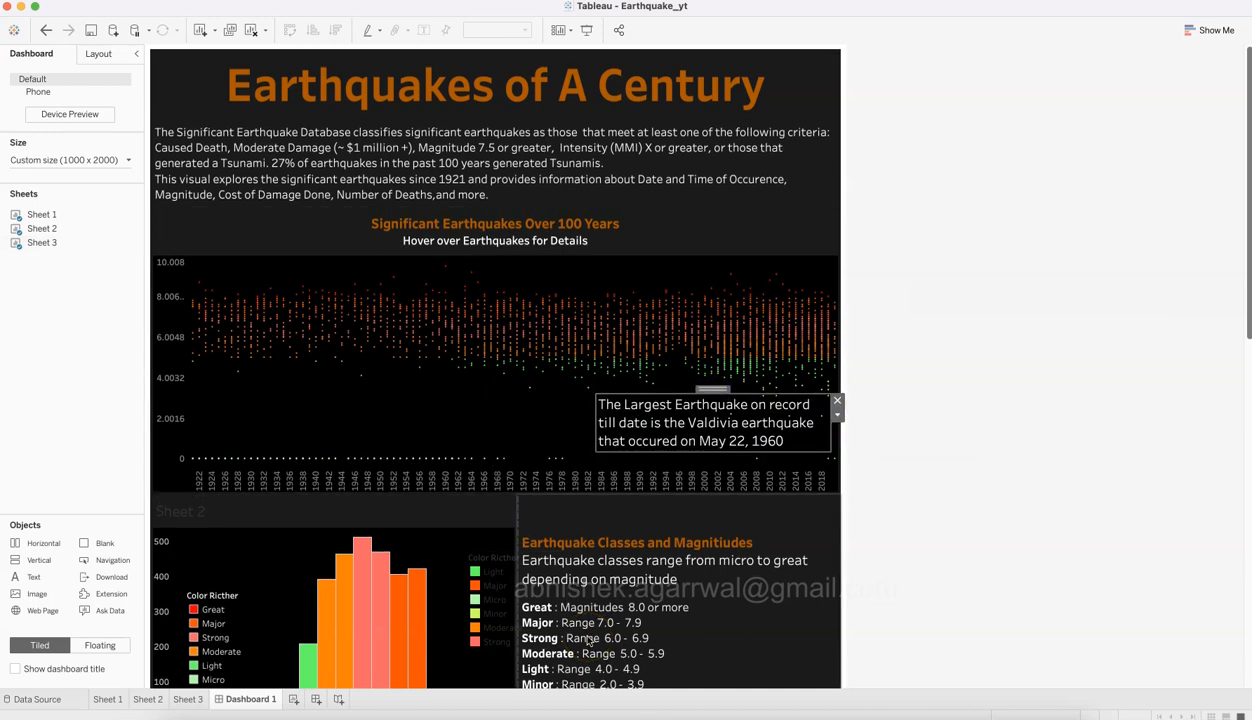
Step: Move the floating Color Ricther legend from the histogram onto the upper-left part of the earthquake map
scroll(876, 547, "down", 3)
scroll(877, 545, "down", 5)
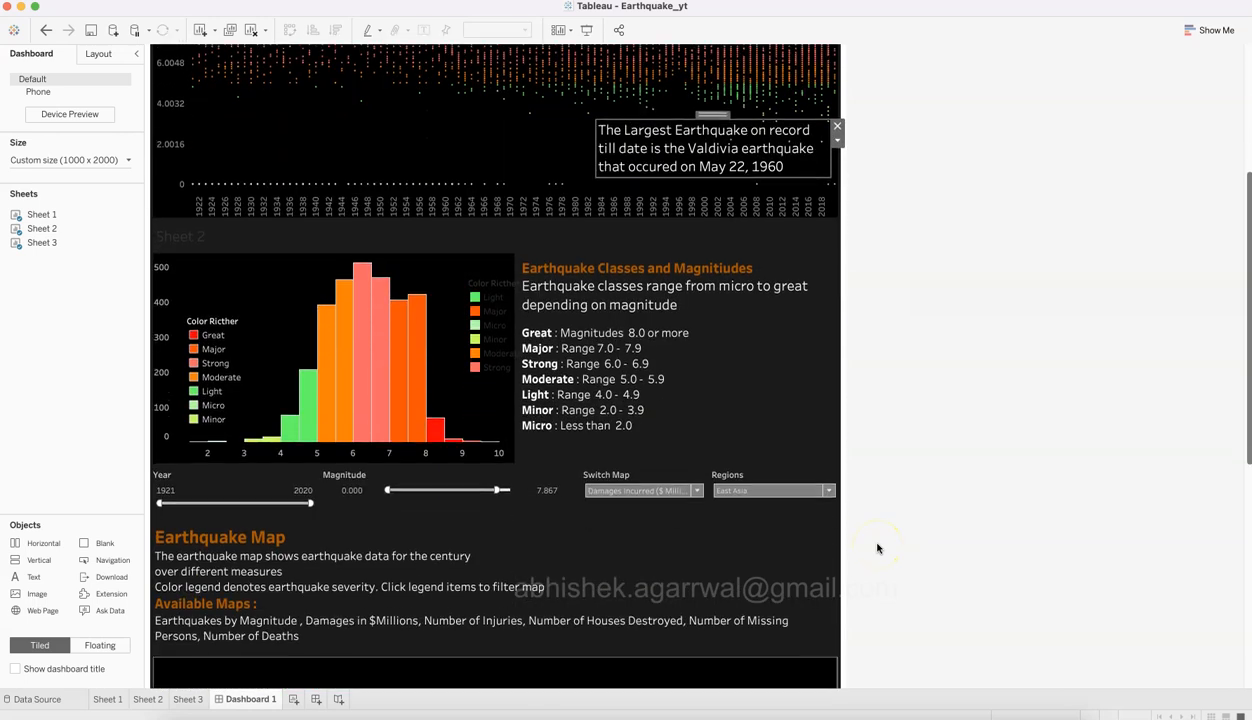
left_click(479, 171)
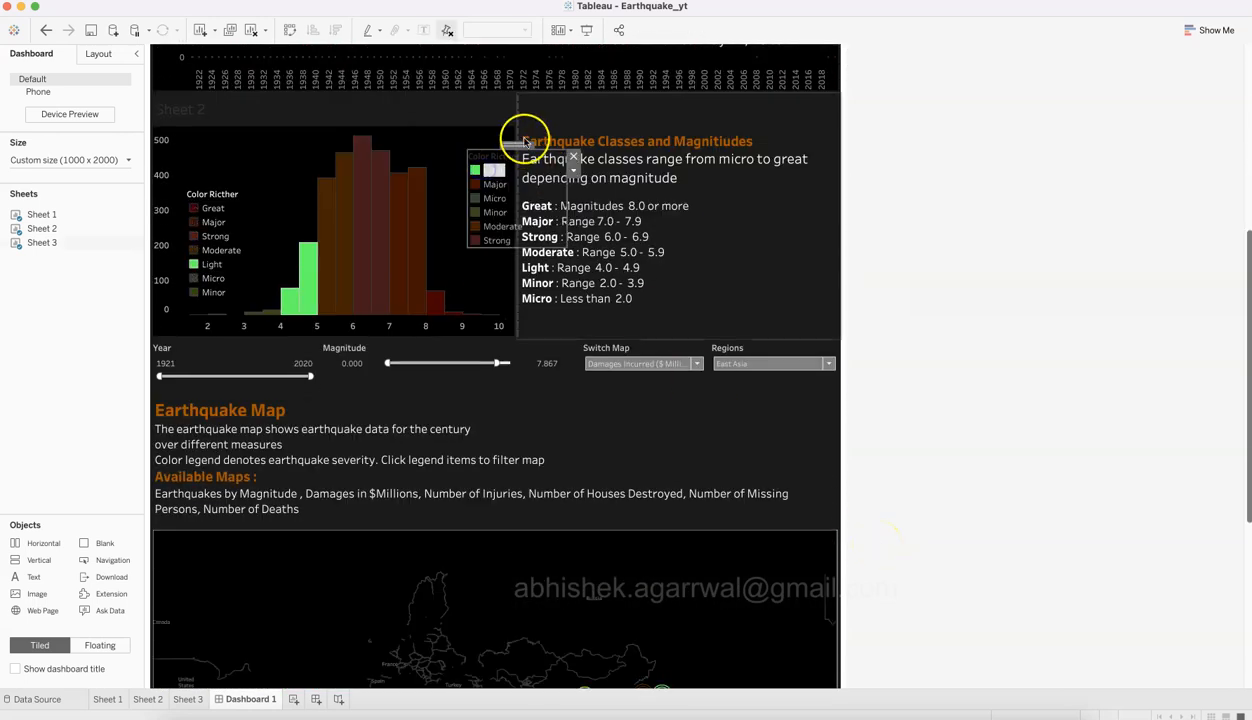
left_click(511, 146)
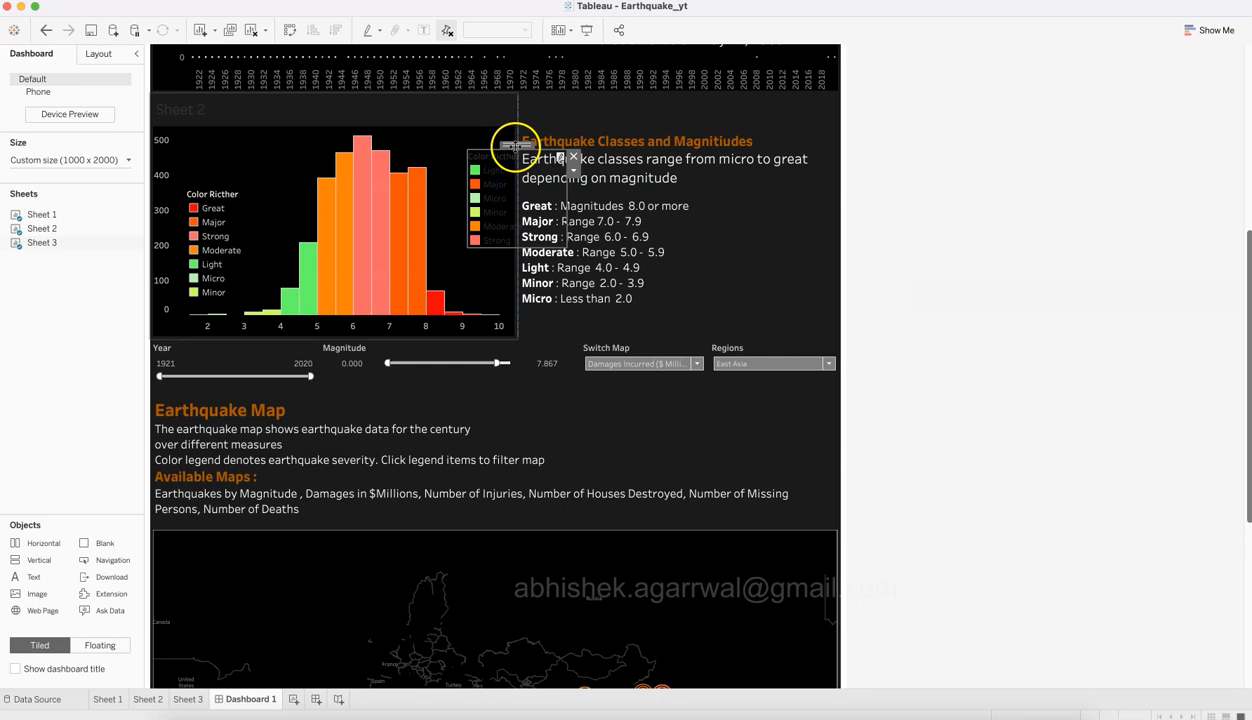
left_click_drag(511, 146, 230, 556)
scroll(940, 572, "down", 5)
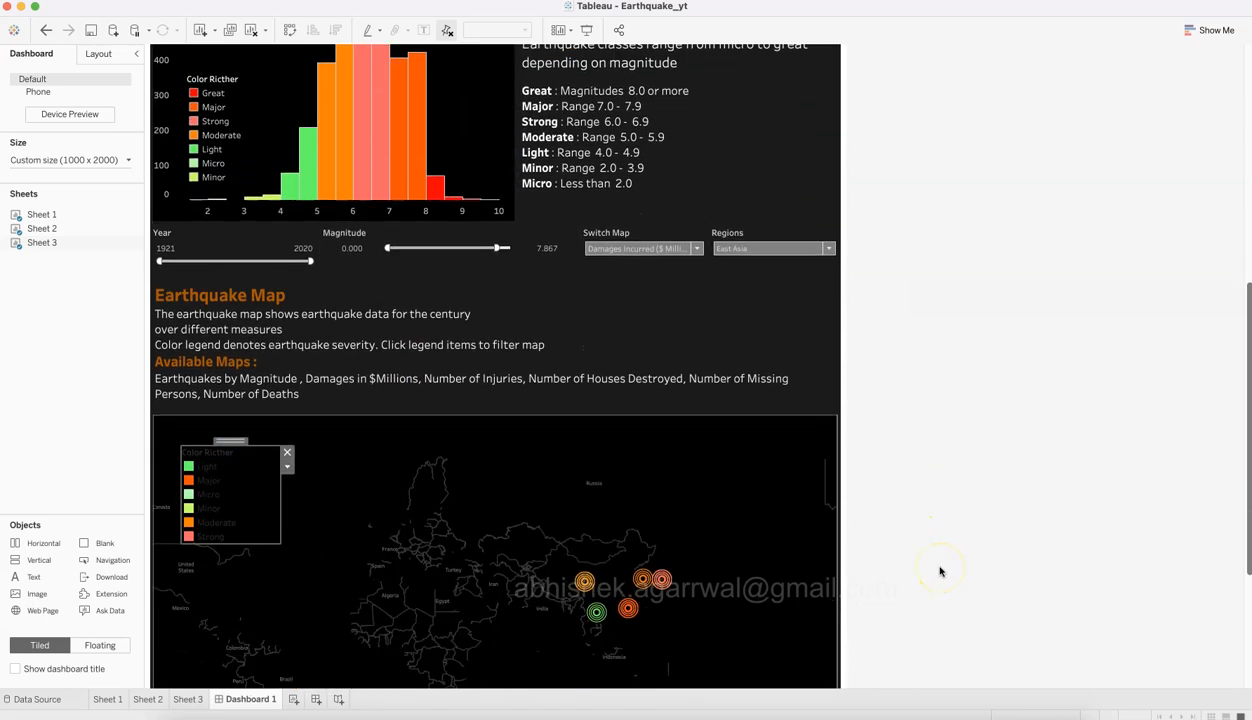
left_click_drag(235, 407, 272, 400)
Step: Format the map legend so that its title and body fonts are white
left_click(326, 425)
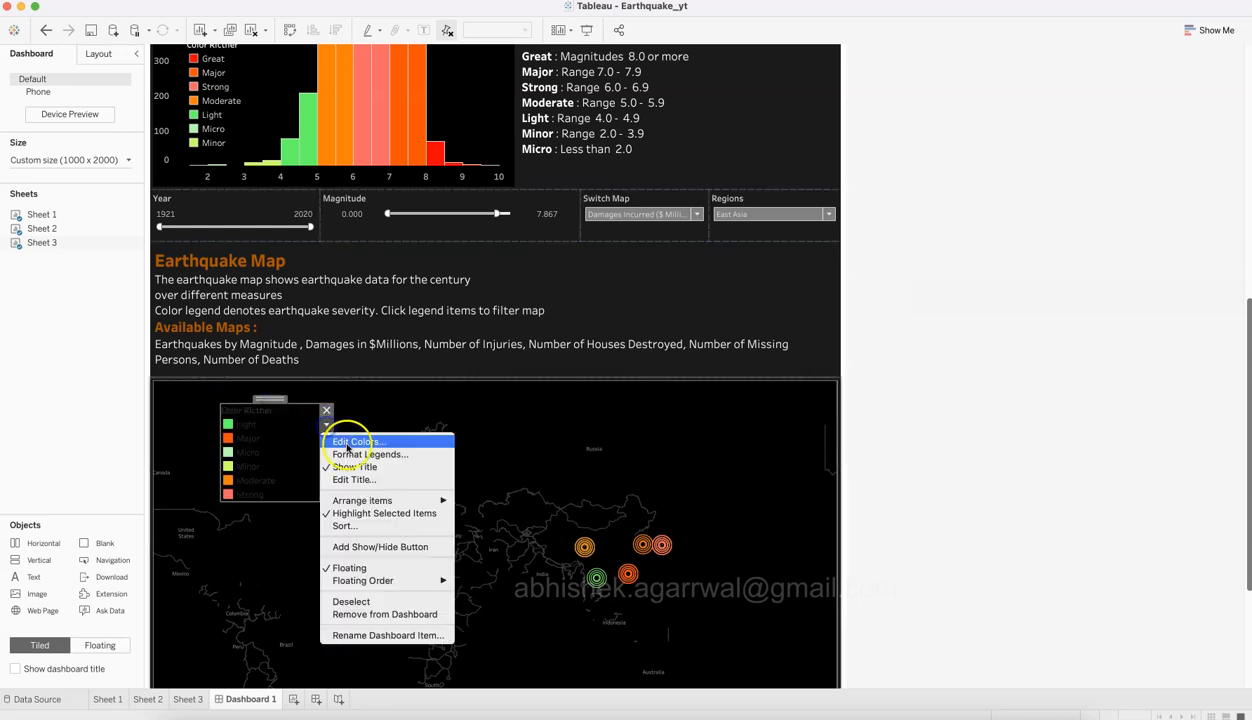
left_click(362, 455)
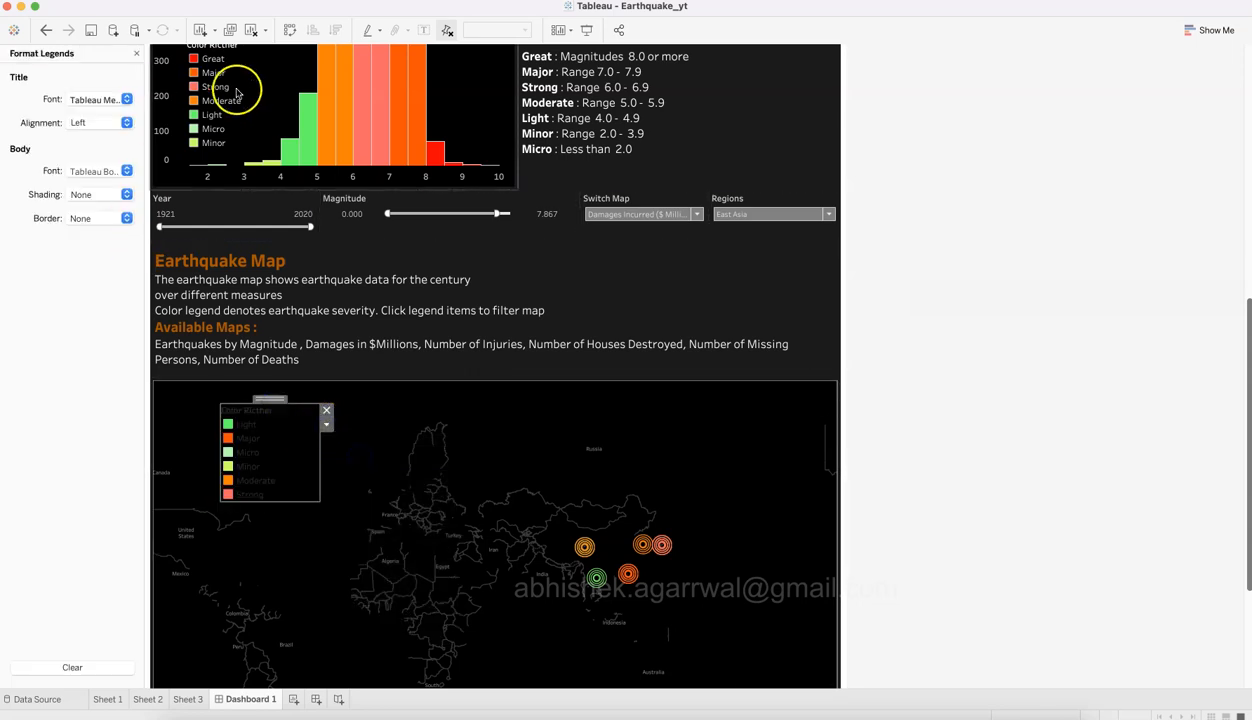
left_click(126, 101)
left_click(88, 175)
left_click(33, 195)
left_click(101, 172)
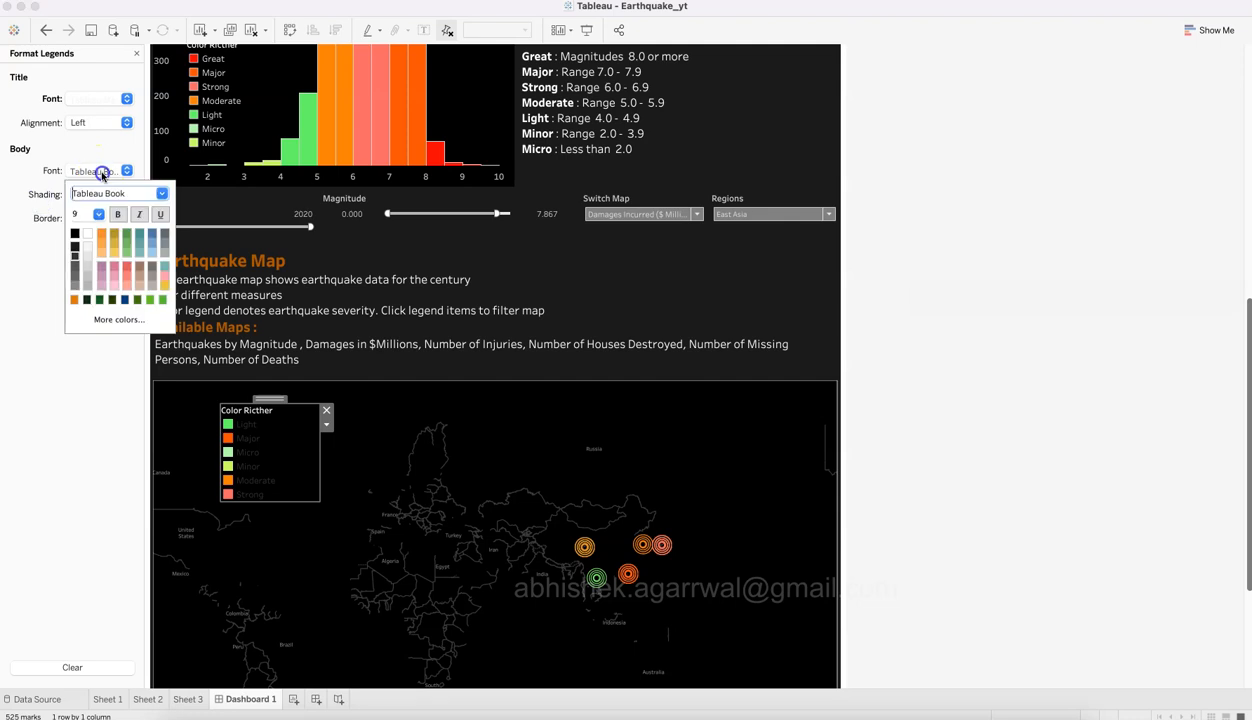
left_click(87, 251)
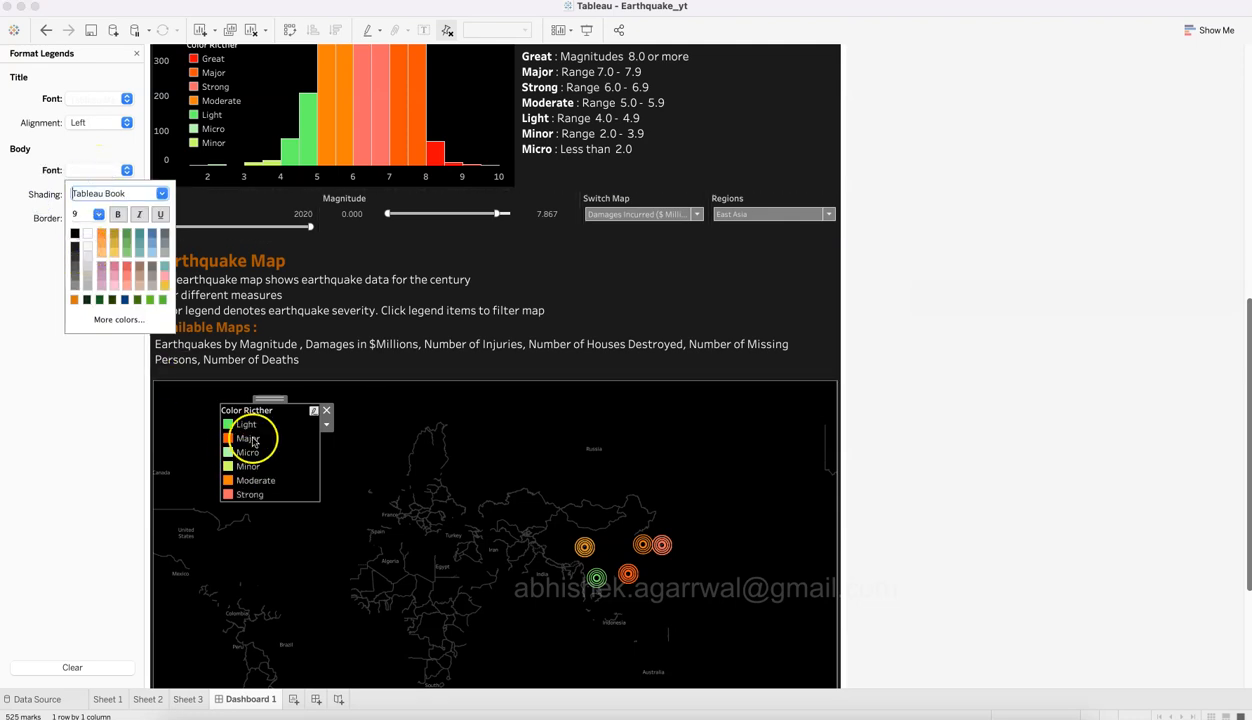
left_click(877, 474)
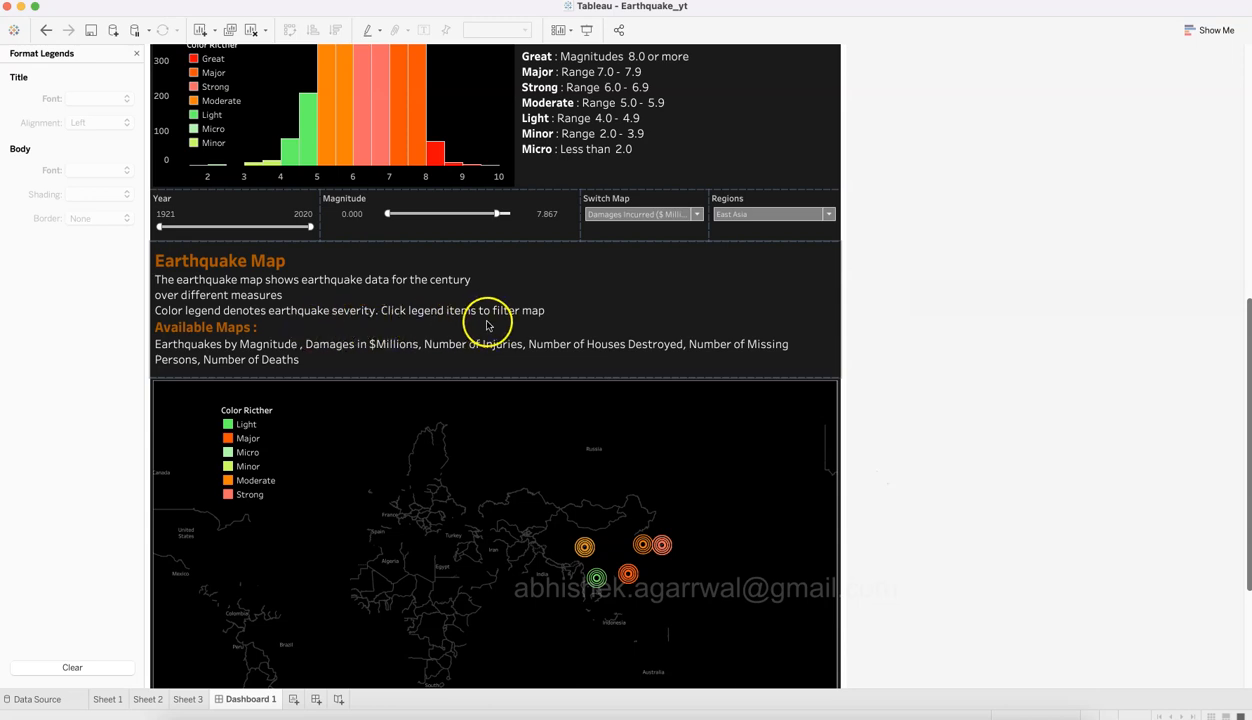
Step: Test the map legend's highlighting with classes such as Light, Minor, Micro and Major, and clear the highlight
left_click(247, 426)
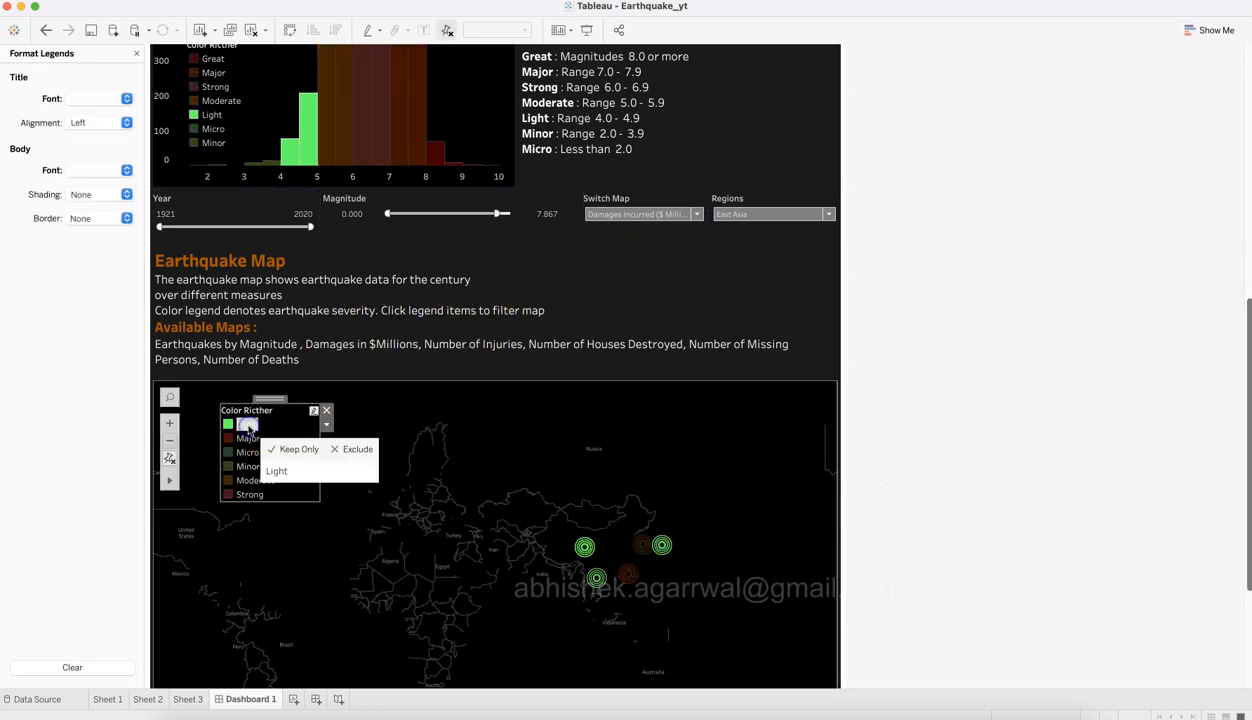
left_click(245, 454)
left_click(247, 468)
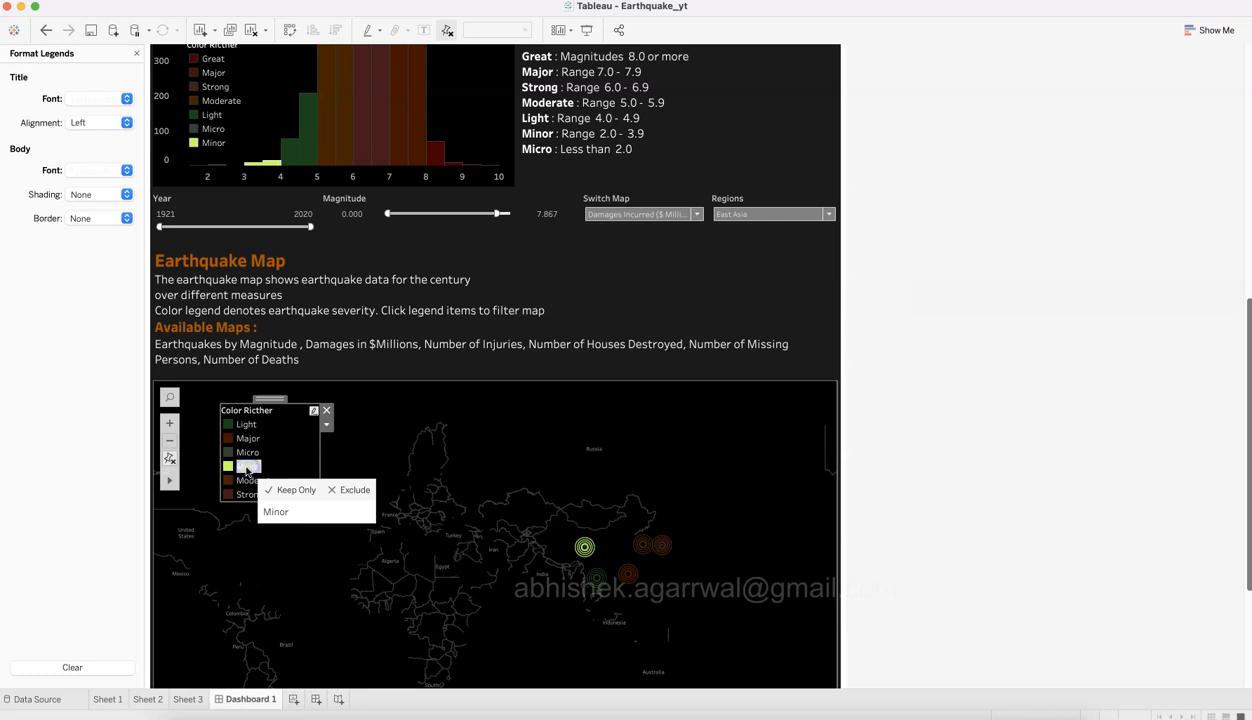
left_click(249, 480)
left_click(247, 439)
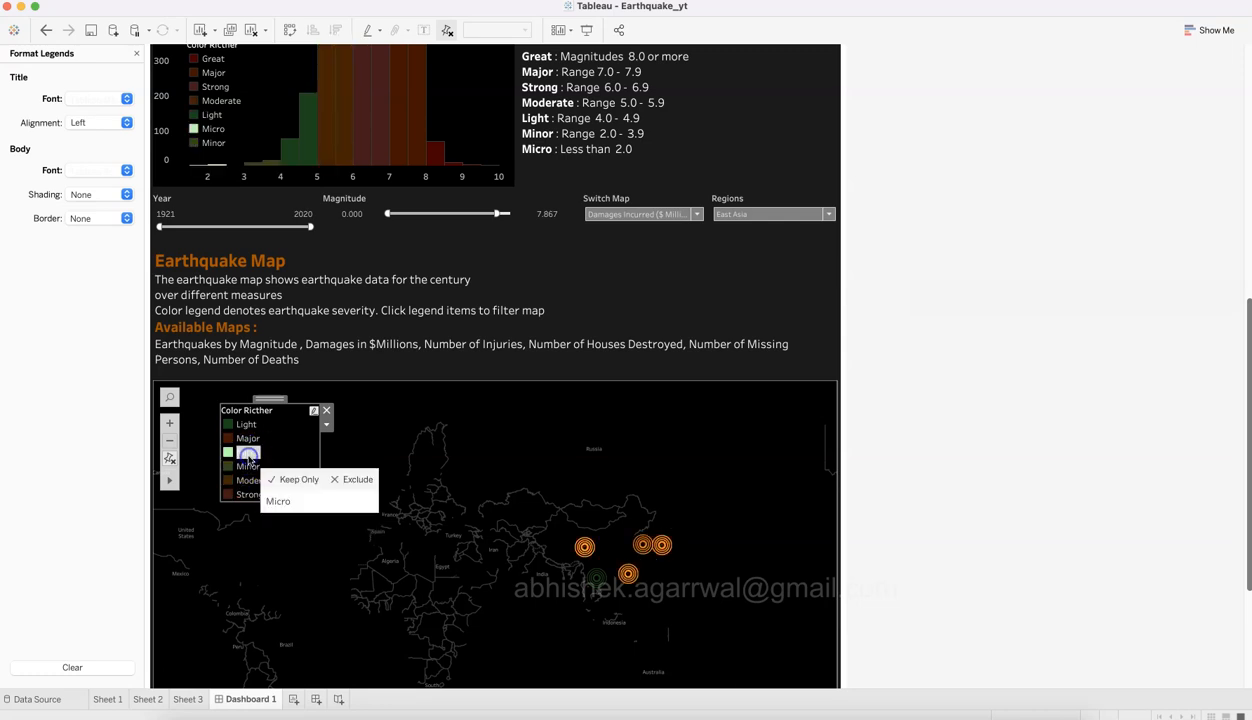
left_click(248, 438)
left_click(886, 462)
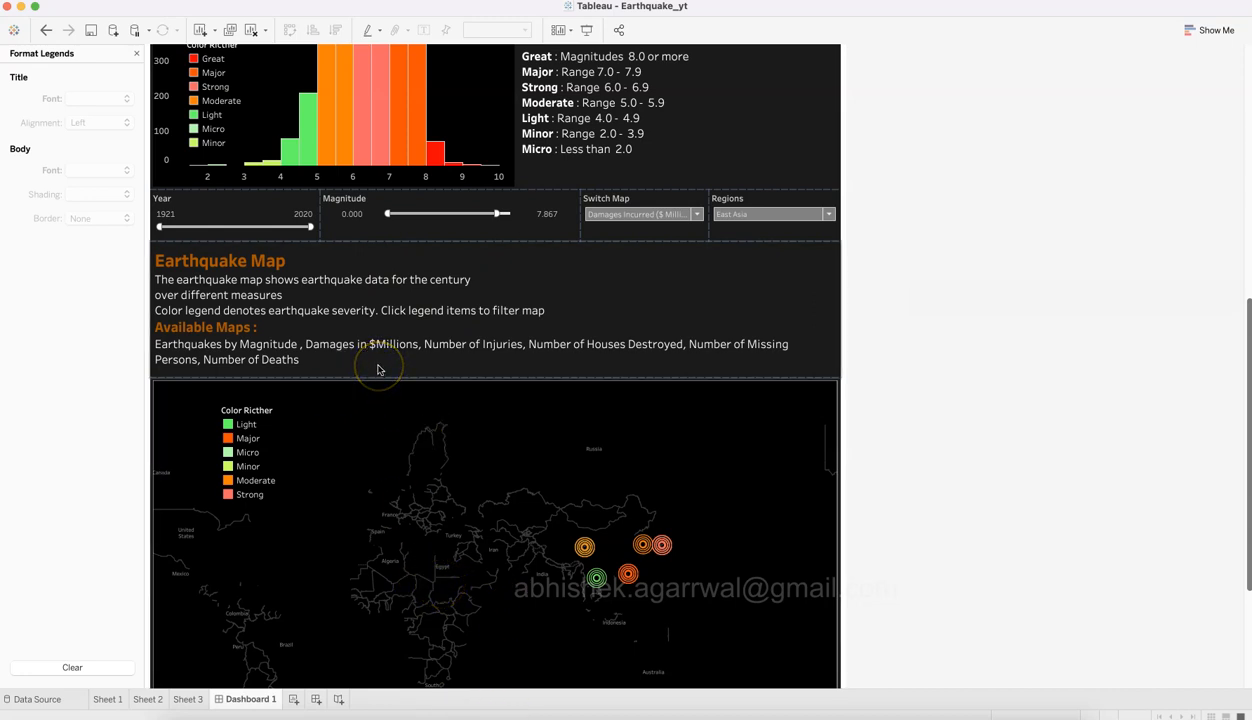
mouse_move(584, 548)
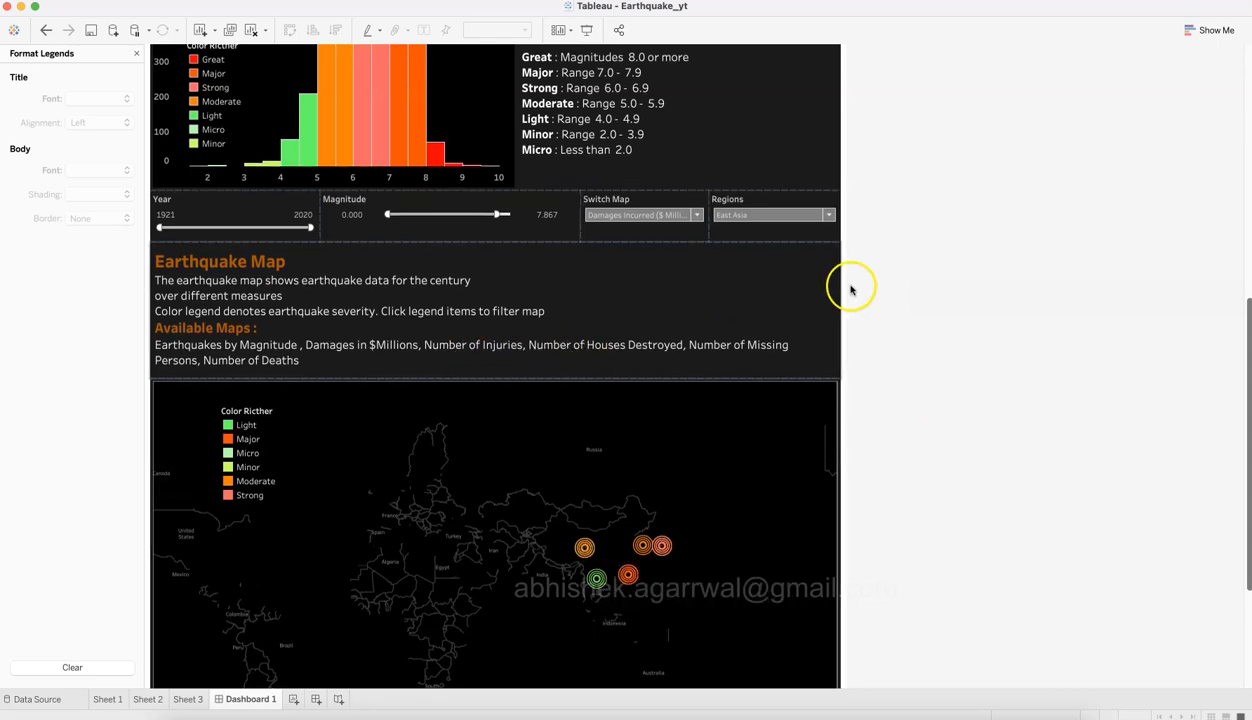
scroll(852, 290, "up", 10)
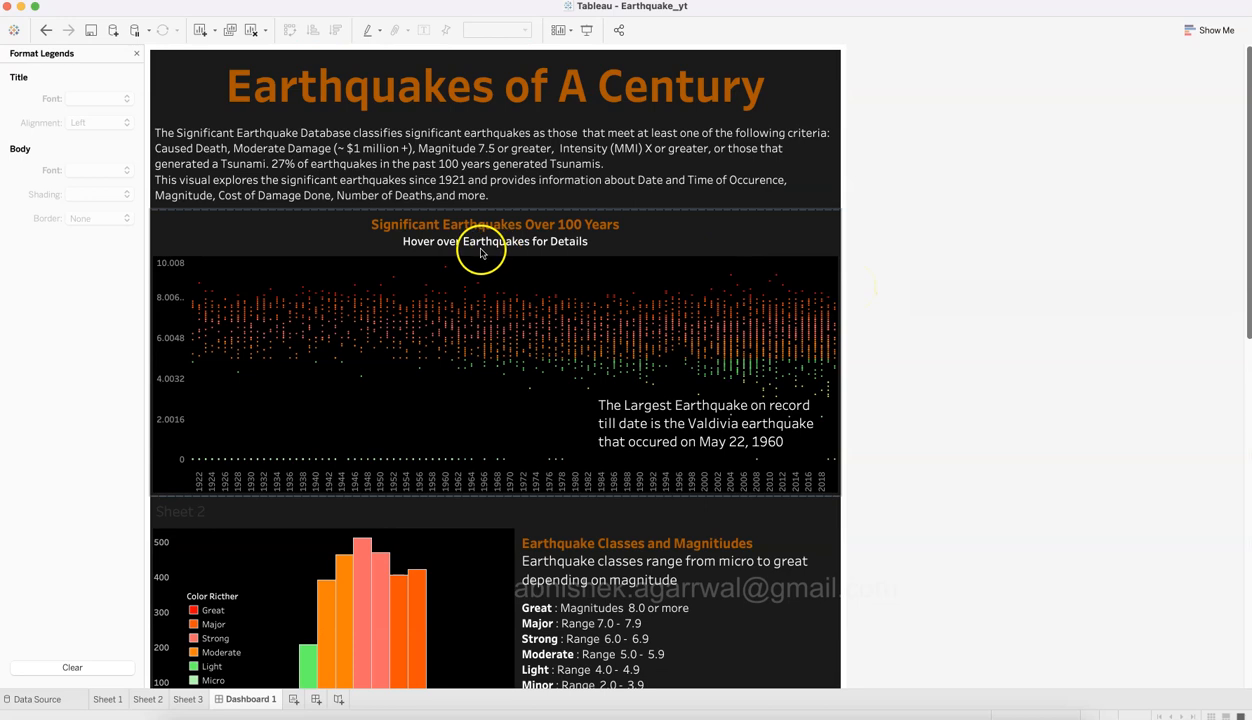